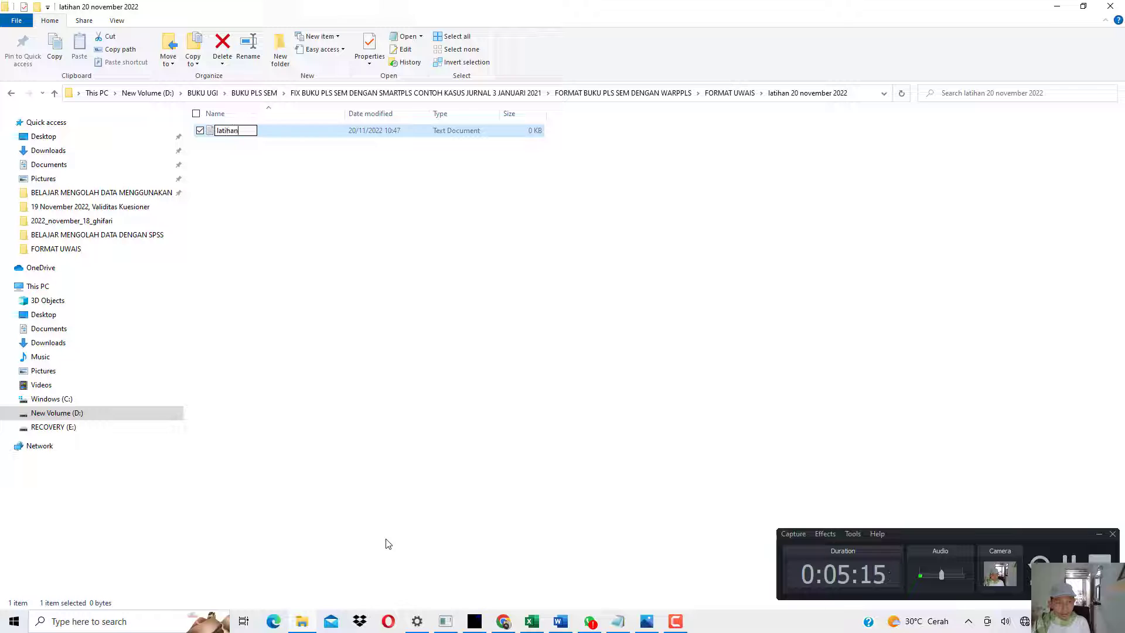
Name the new text document "latihan bagian 1" and save the copied PEL and KEP indicator data in it.
text(bagian 1)
key(Return)
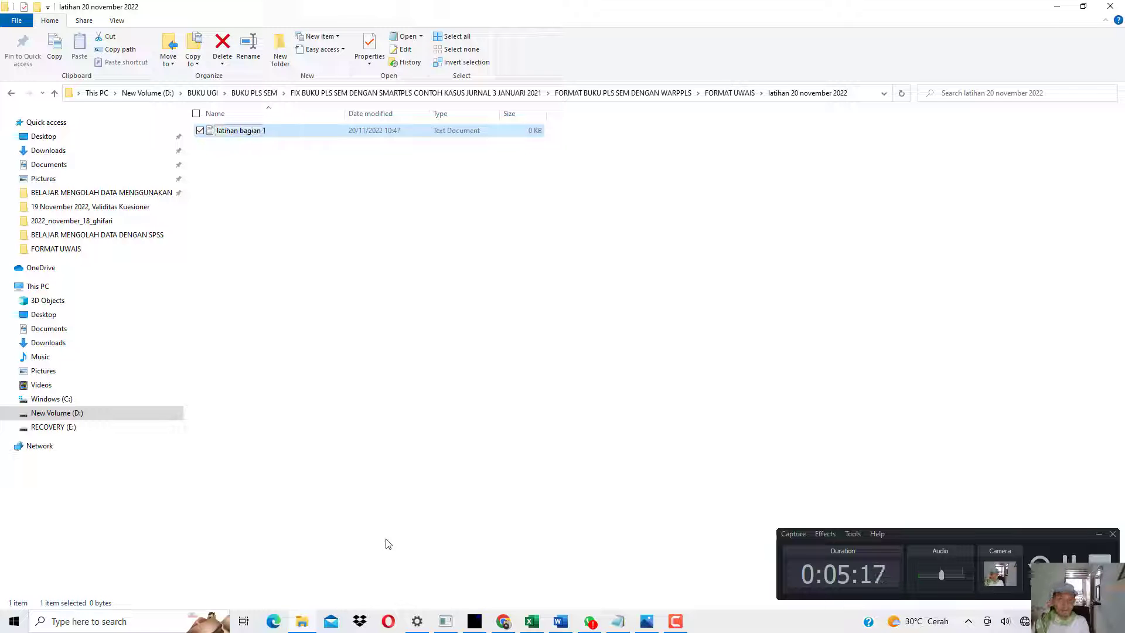
key(Return)
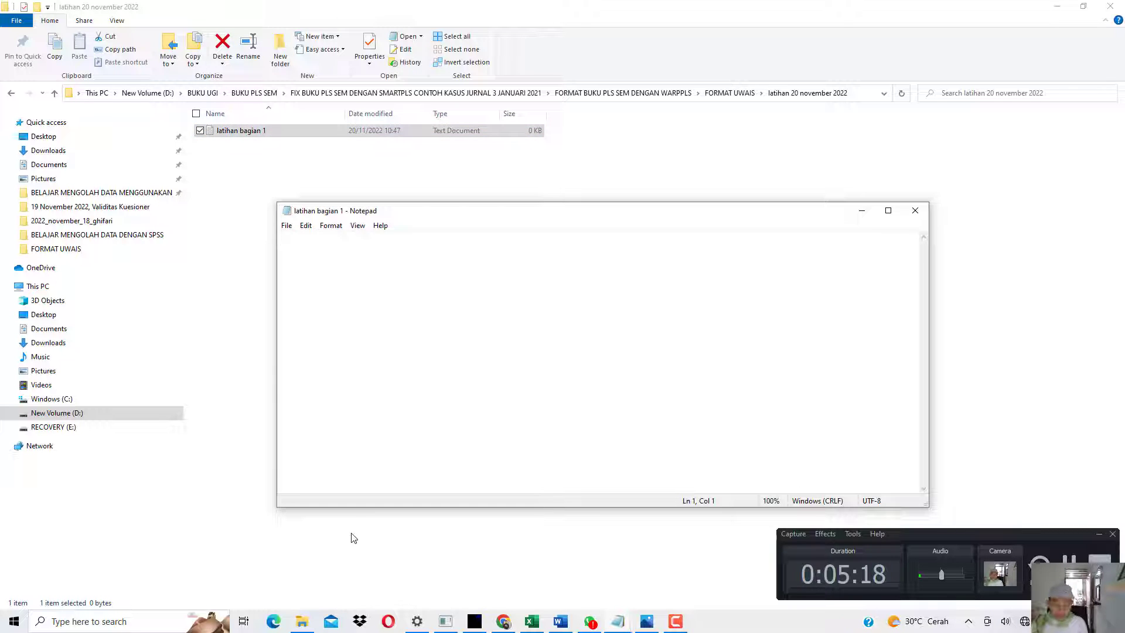
key(ctrl+v)
scroll(441, 376, up, 20)
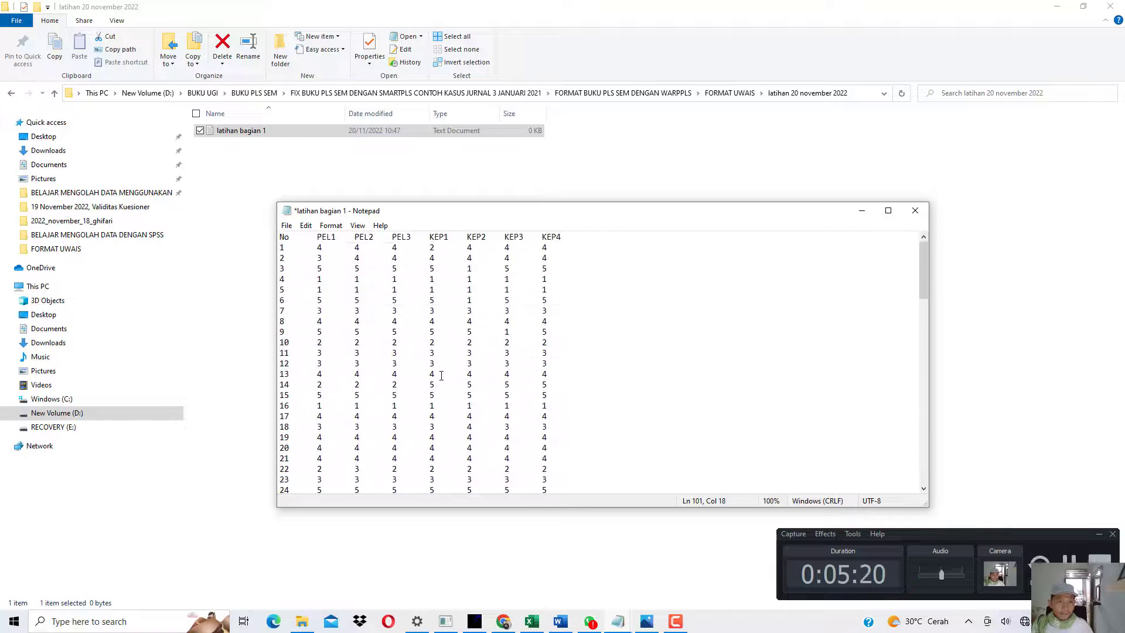
click(286, 226)
click(305, 278)
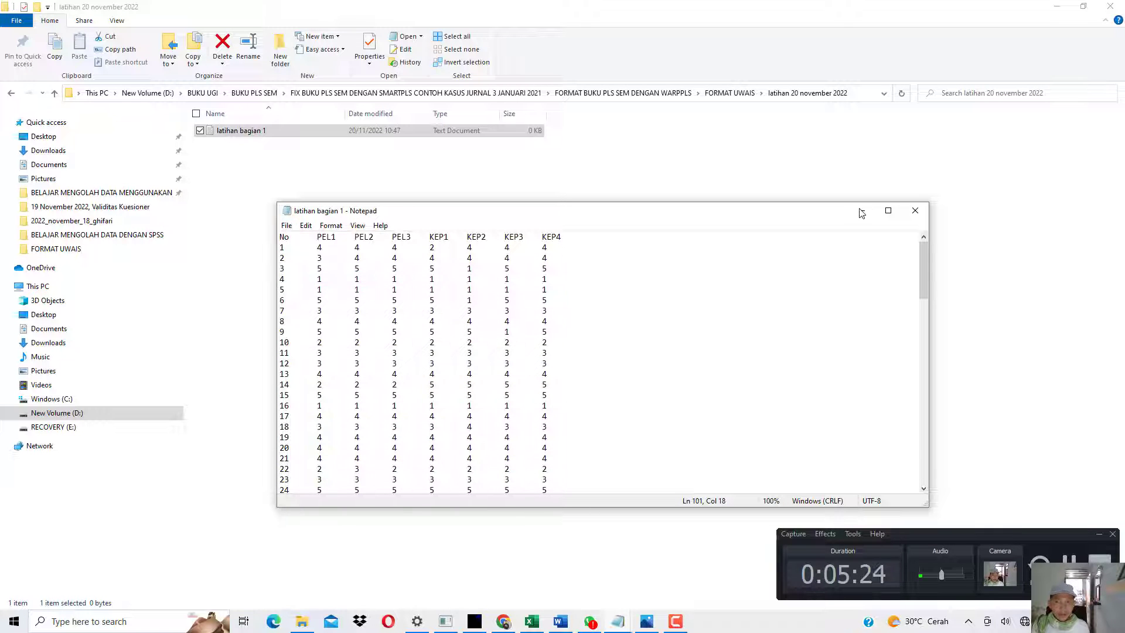
click(915, 210)
Switch to WarpPLS and start creating a new project file in Step 1.
click(475, 621)
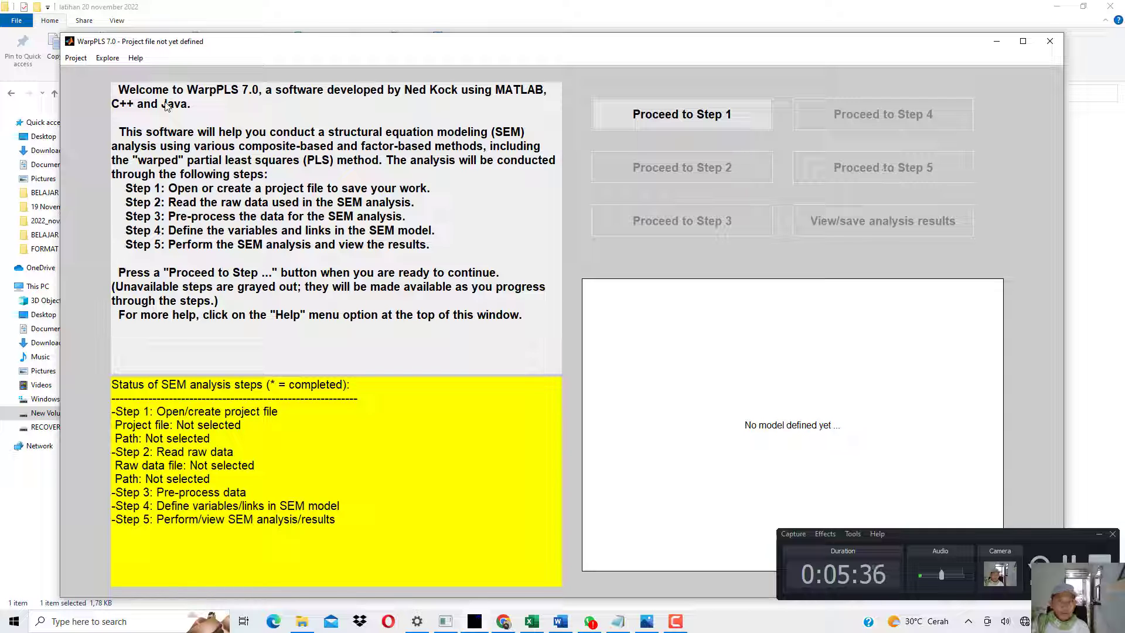
click(81, 62)
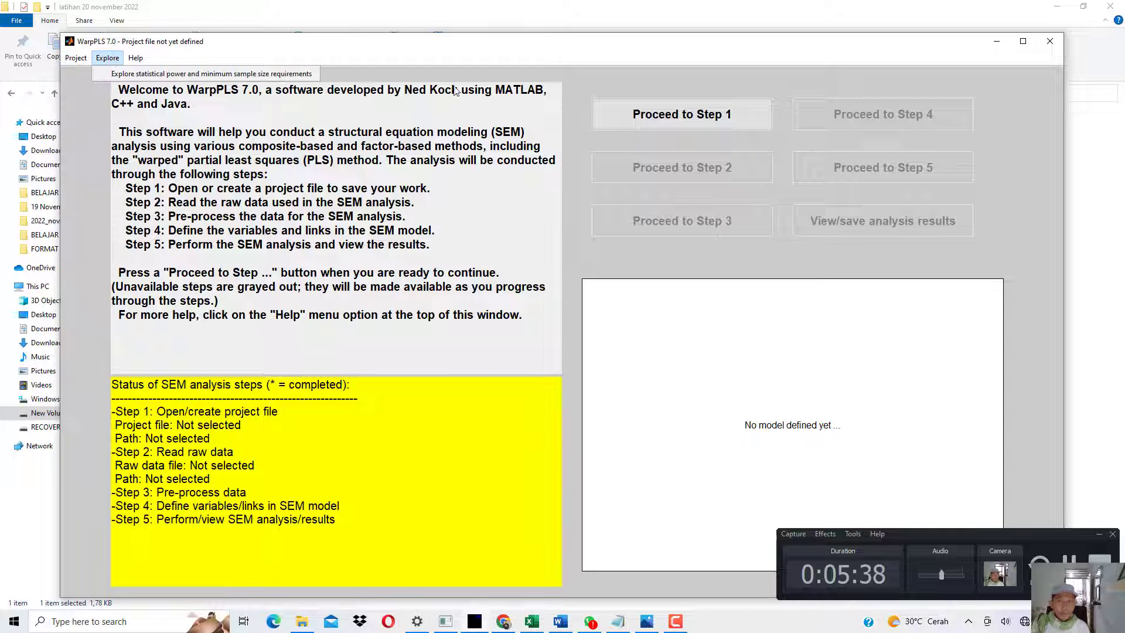
click(695, 118)
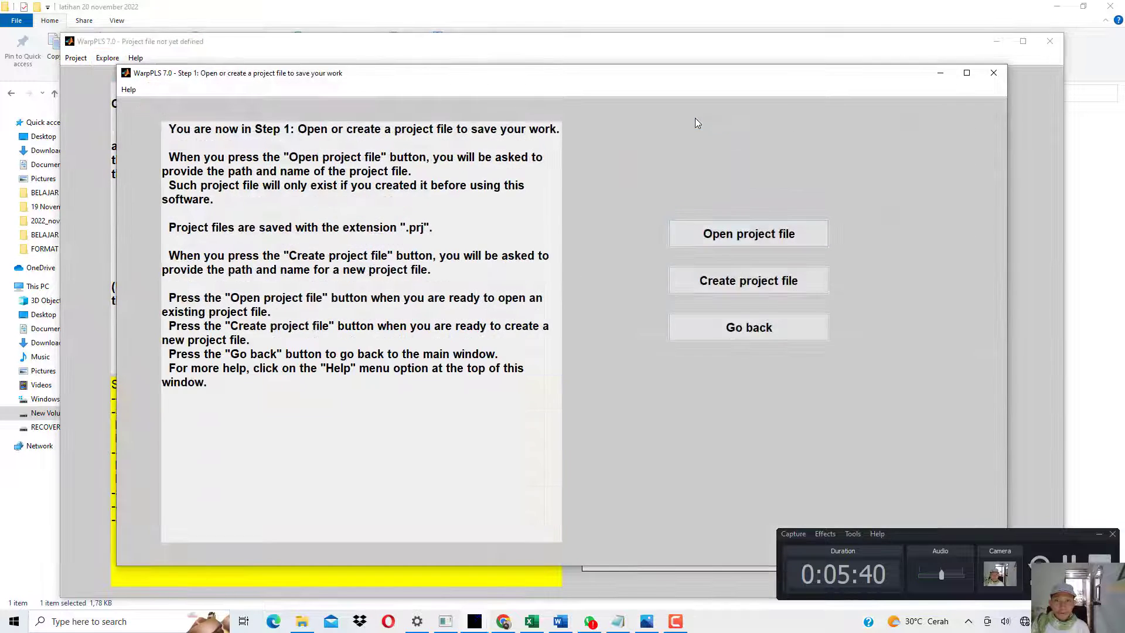
click(744, 286)
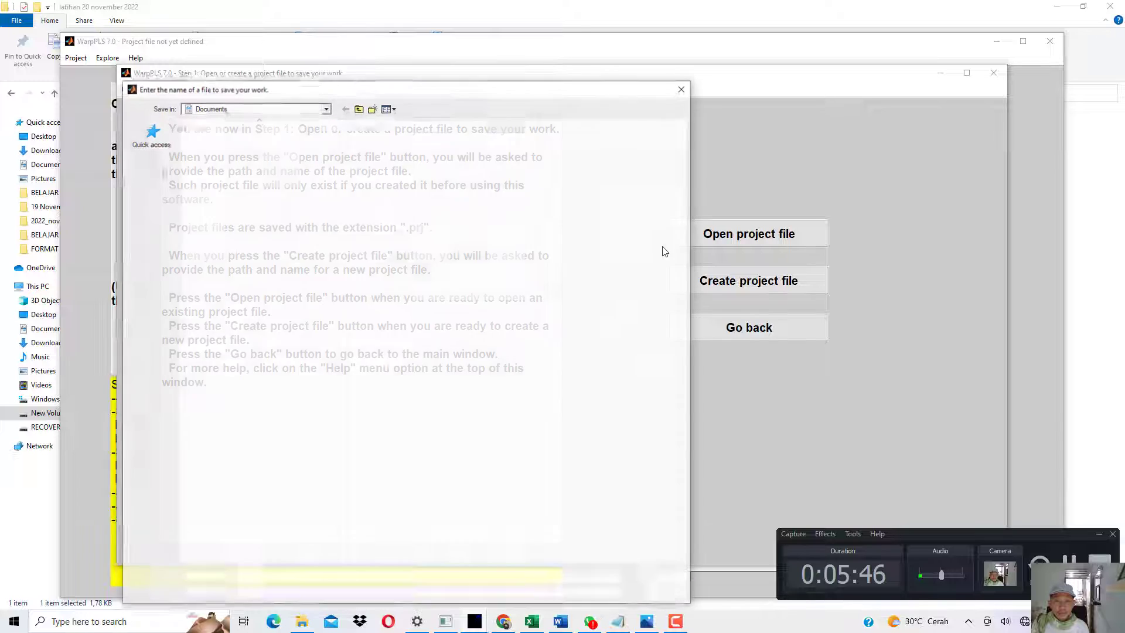
Set the project's save location to the "latihan 20 november 2022" folder inside FORMAT UWAIS, under BUKU UGI on drive D.
click(326, 109)
click(246, 252)
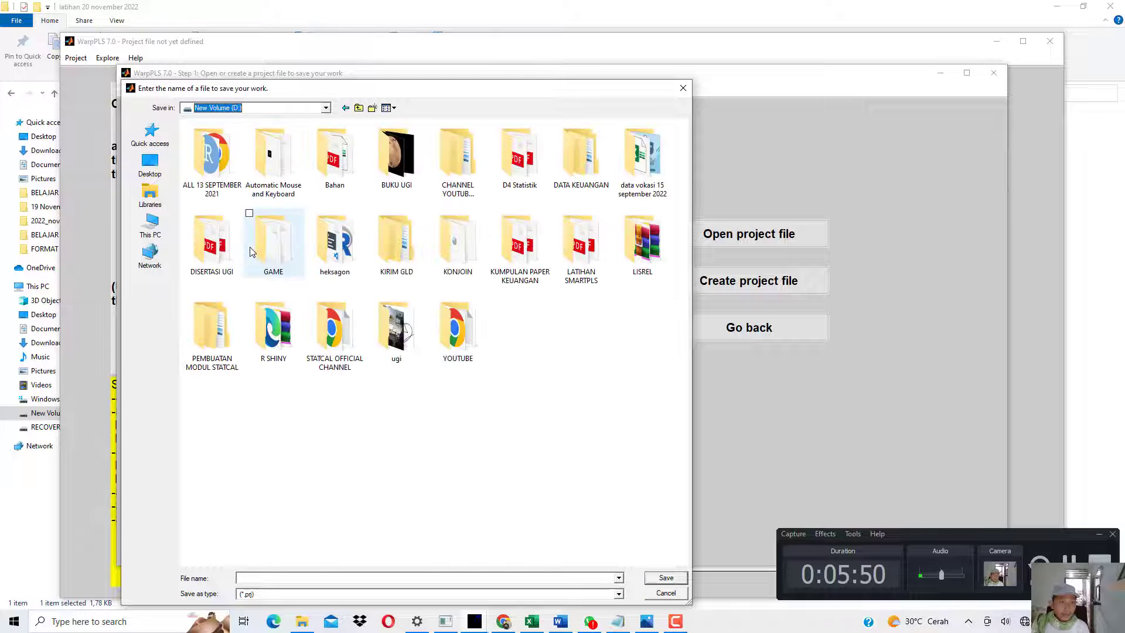
double_click(396, 153)
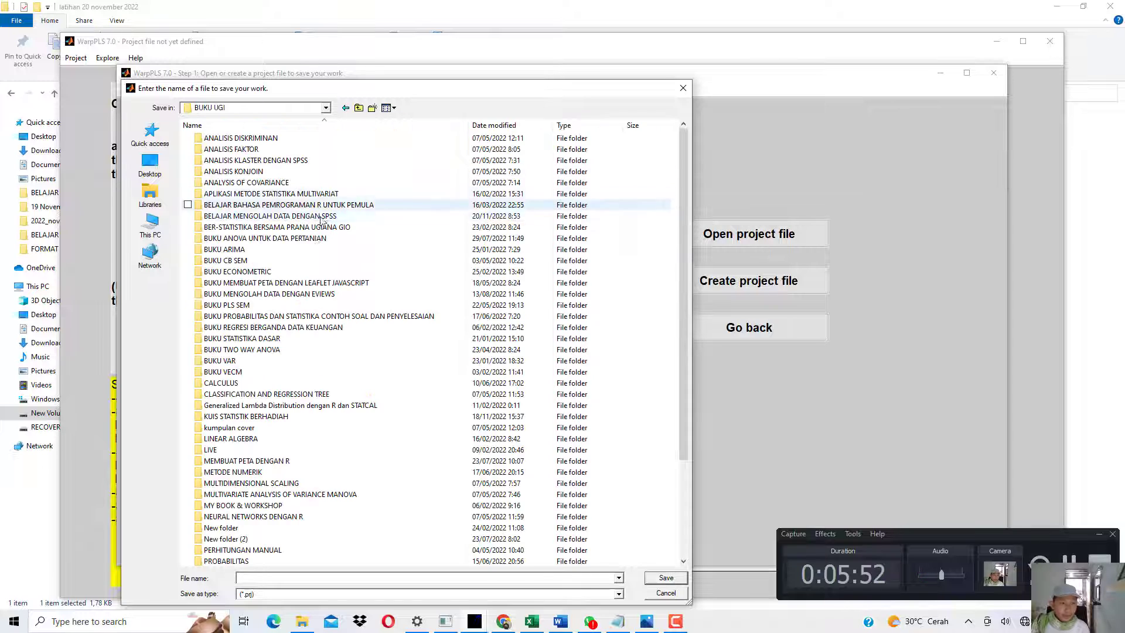
double_click(249, 310)
double_click(300, 206)
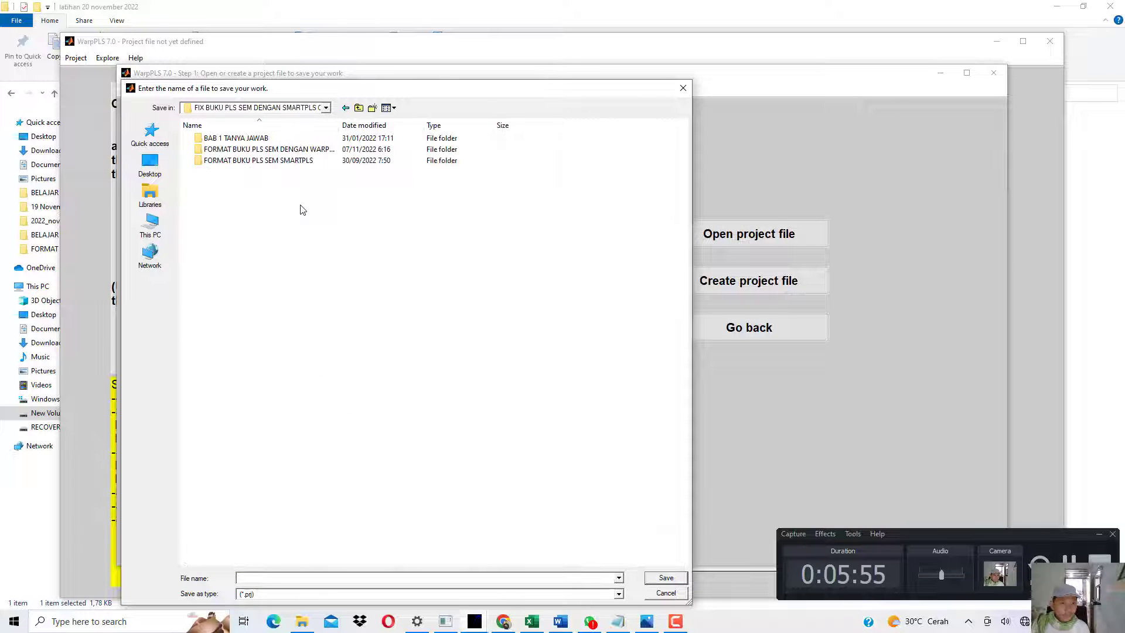
double_click(293, 149)
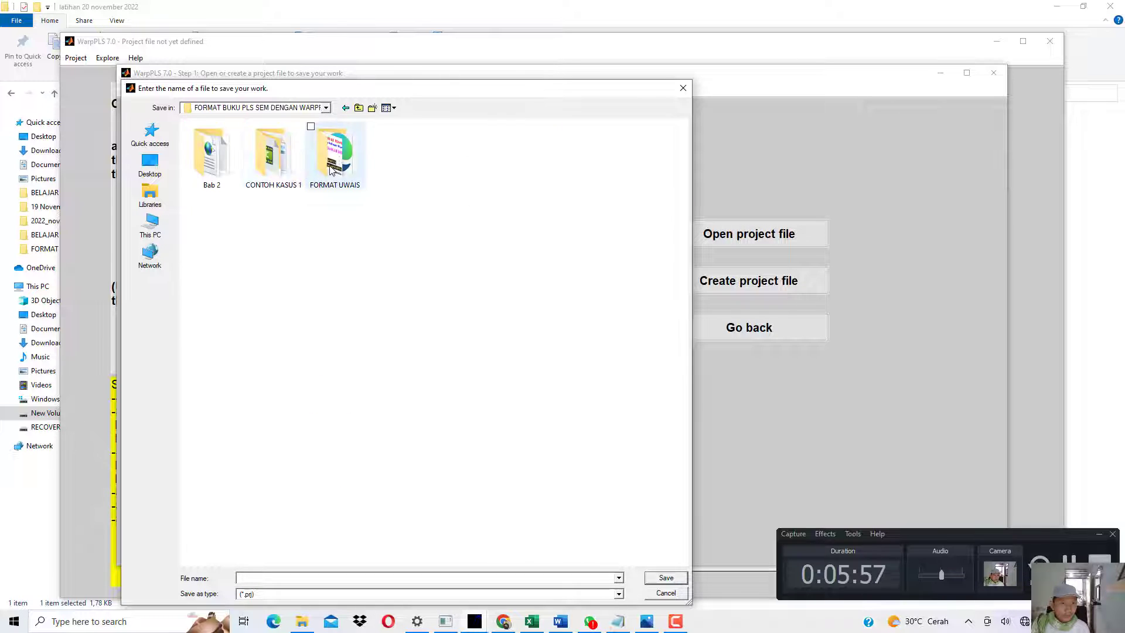
double_click(330, 169)
double_click(222, 164)
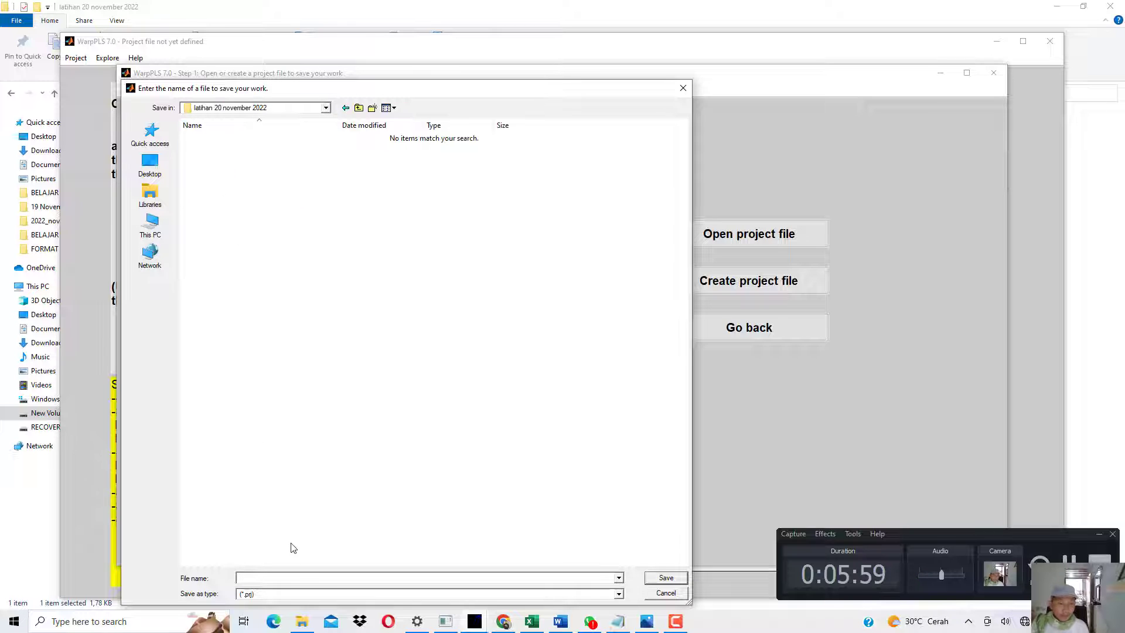
Save the project file as "latihan project 1" and return to the main window.
text(latihan)
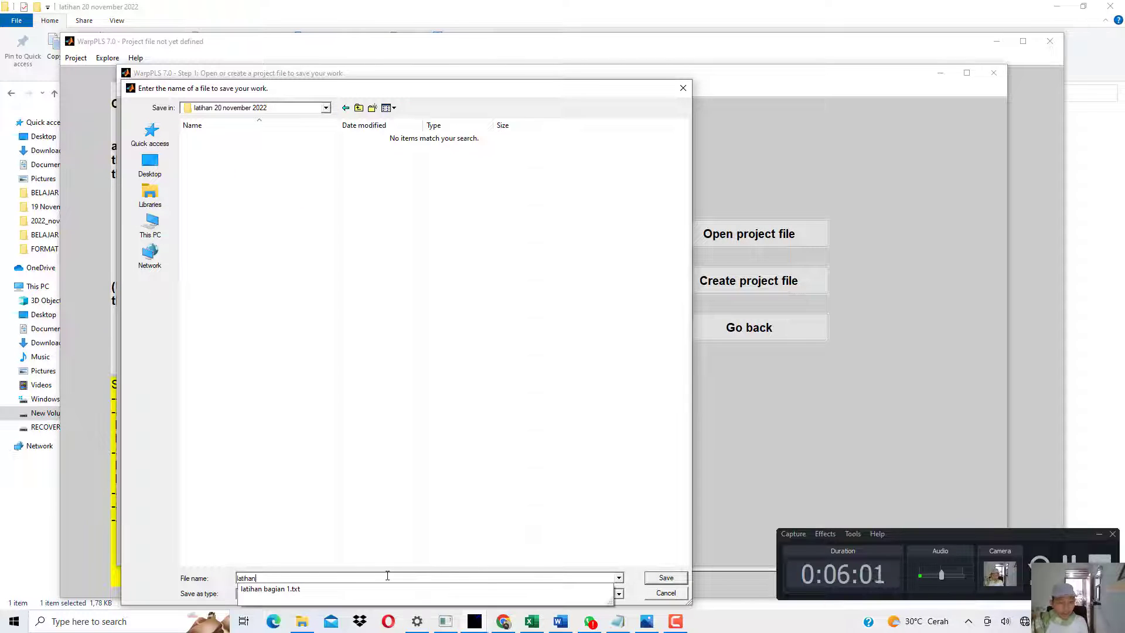
text( projec)
key(BackSpace)
key(BackSpace)
key(BackSpace)
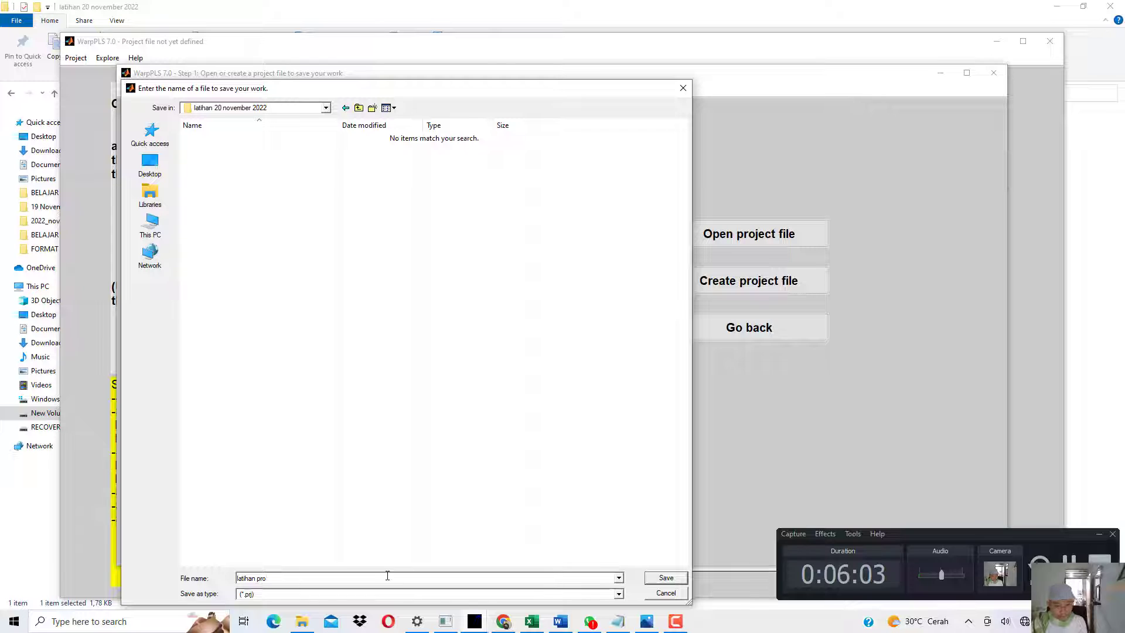
text(t 1)
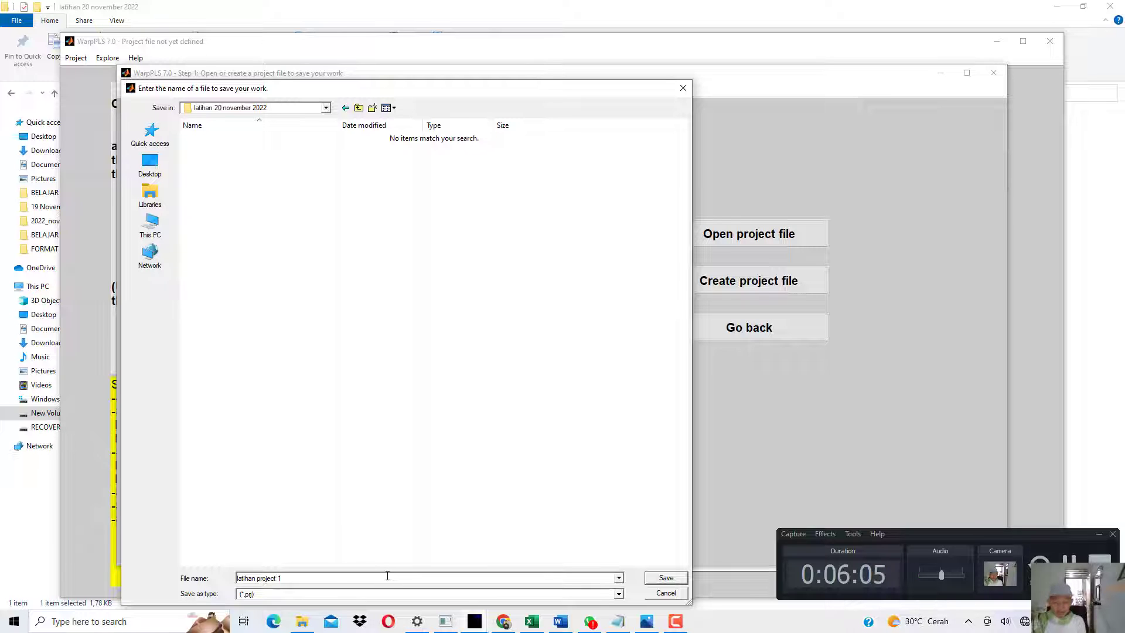
key(Return)
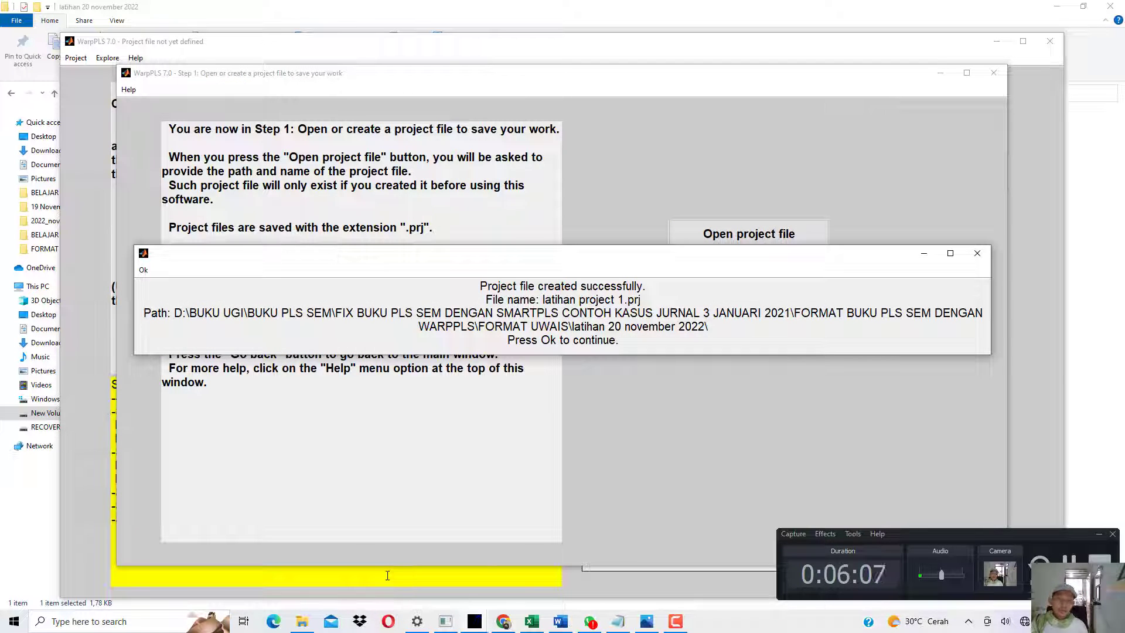
click(143, 269)
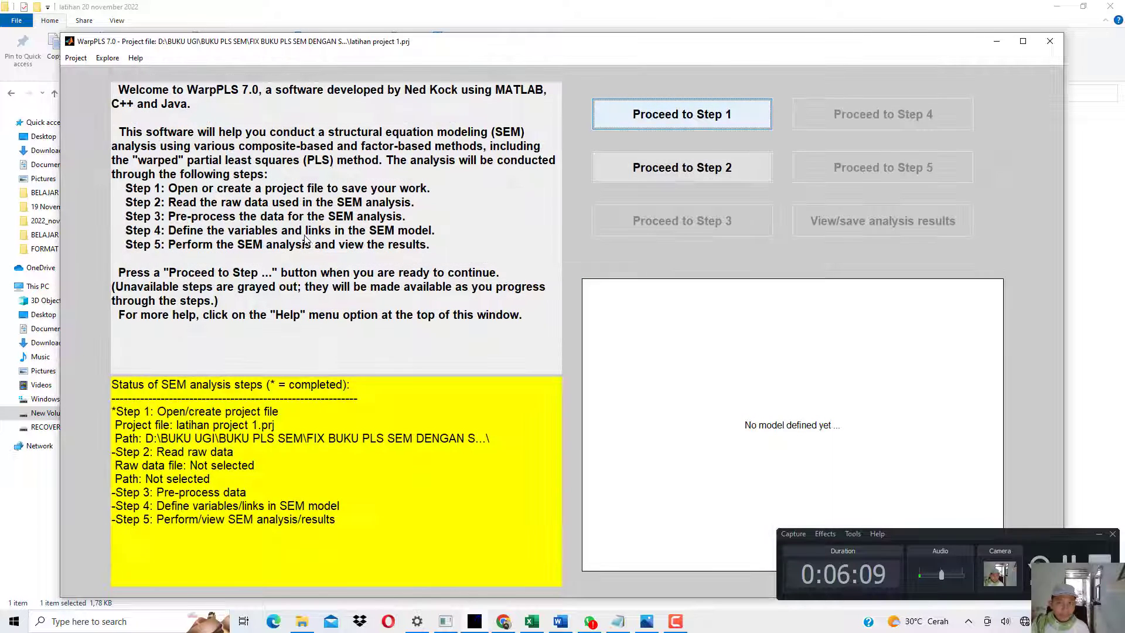
Start Step 2 for reading raw data, and review the contents of the "latihan bagian 1" text file in File Explorer.
click(703, 175)
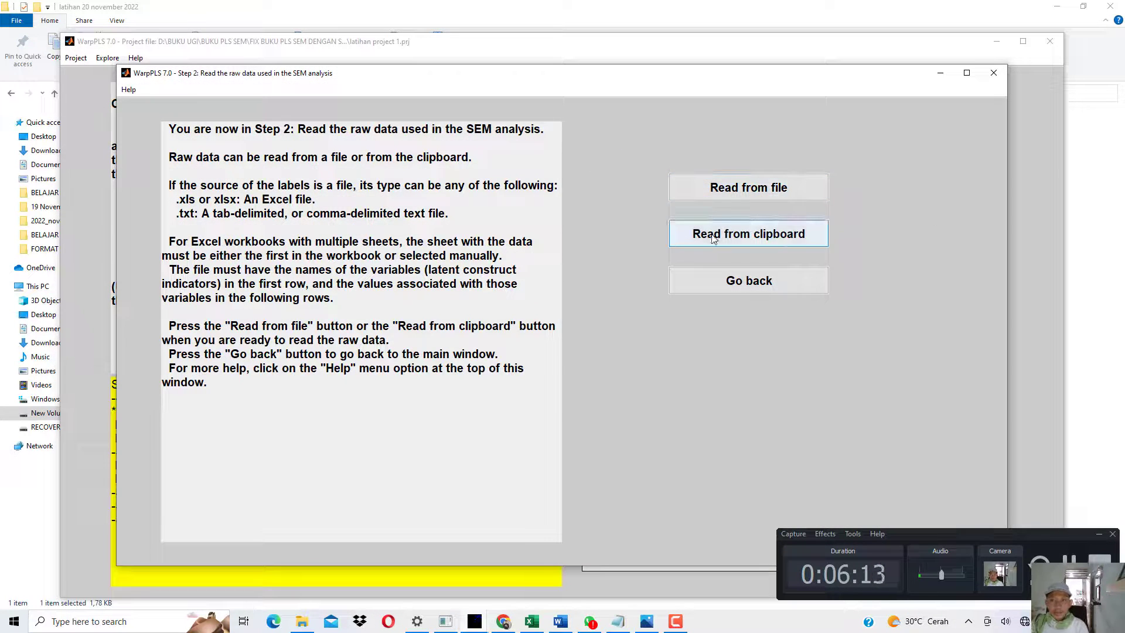
click(302, 621)
double_click(262, 134)
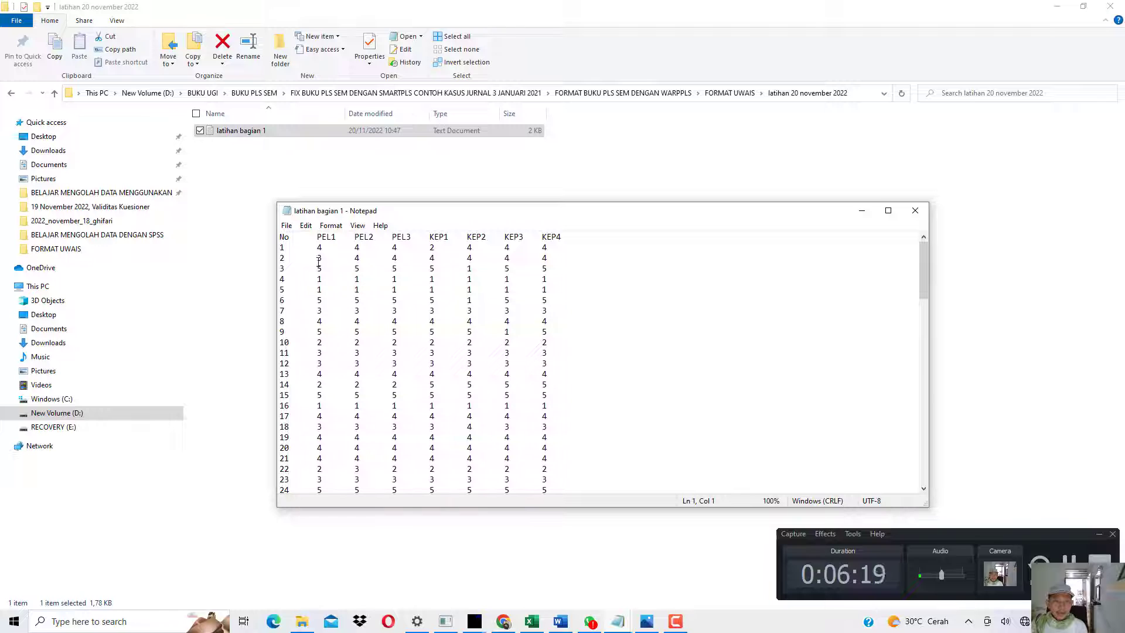
click(914, 210)
Return to WarpPLS Step 2 and choose "latihan bagian 1" as the raw data file to read.
mouse_move(488, 618)
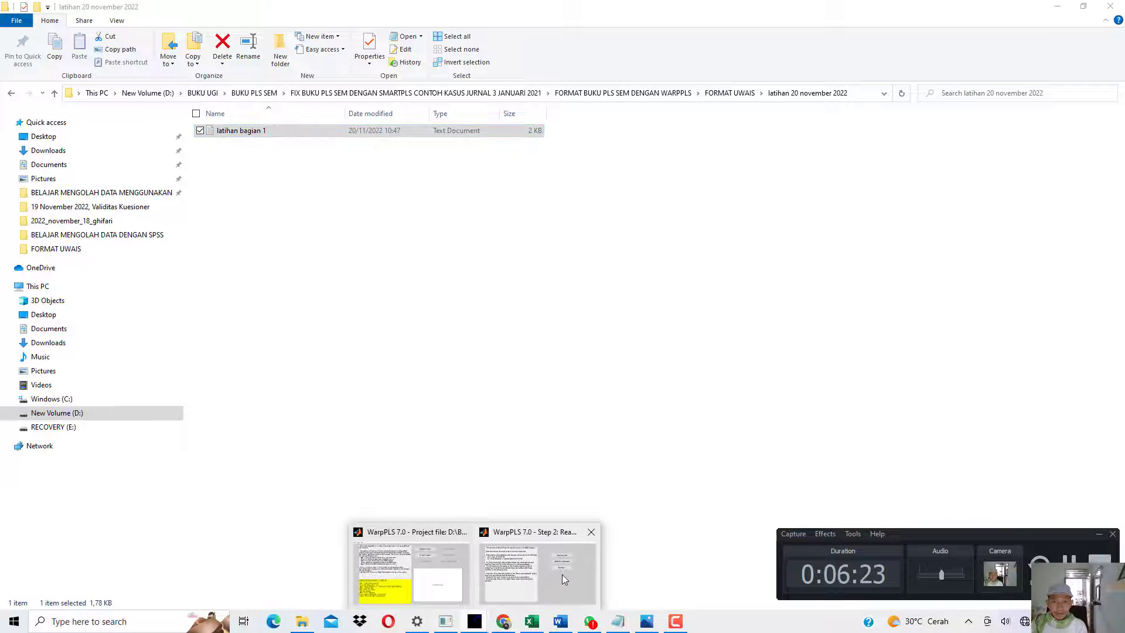
click(561, 574)
click(760, 186)
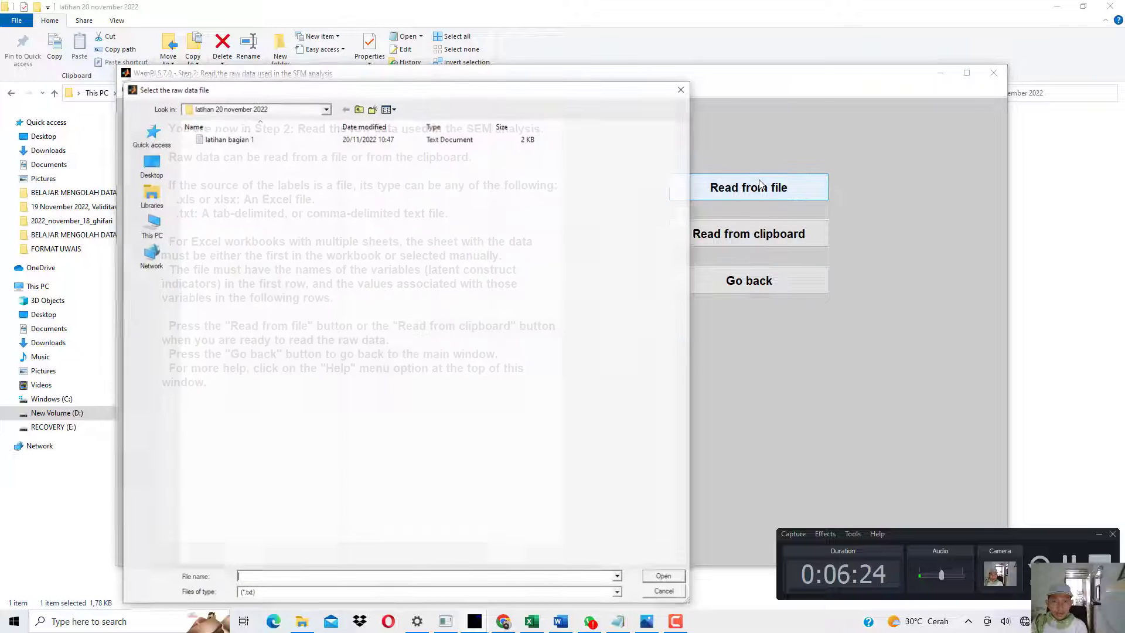
click(234, 138)
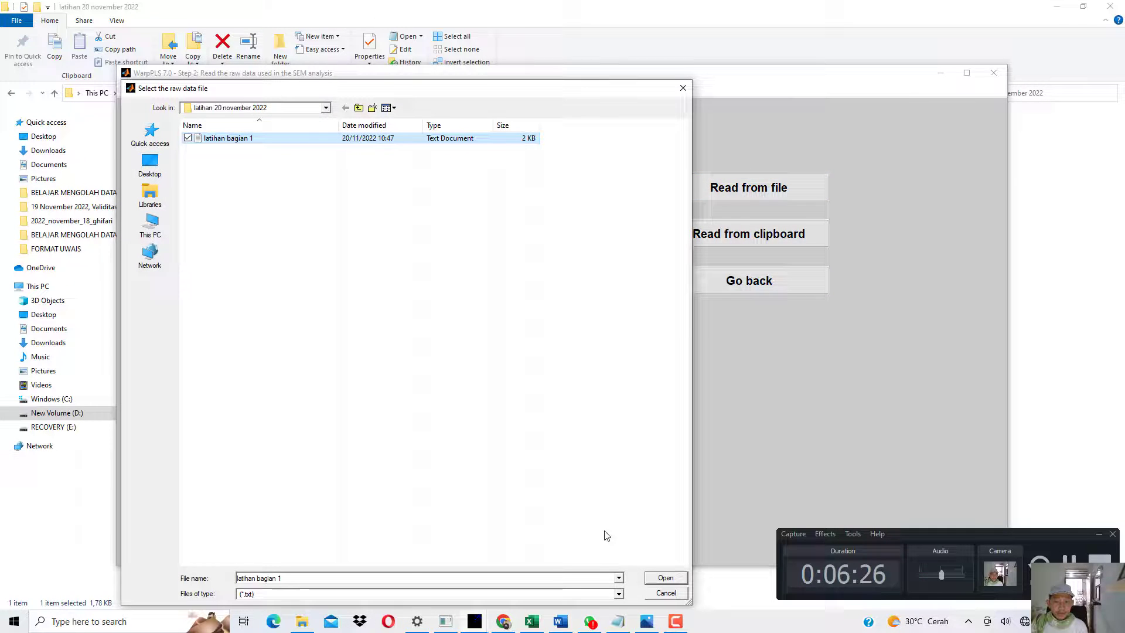
click(664, 577)
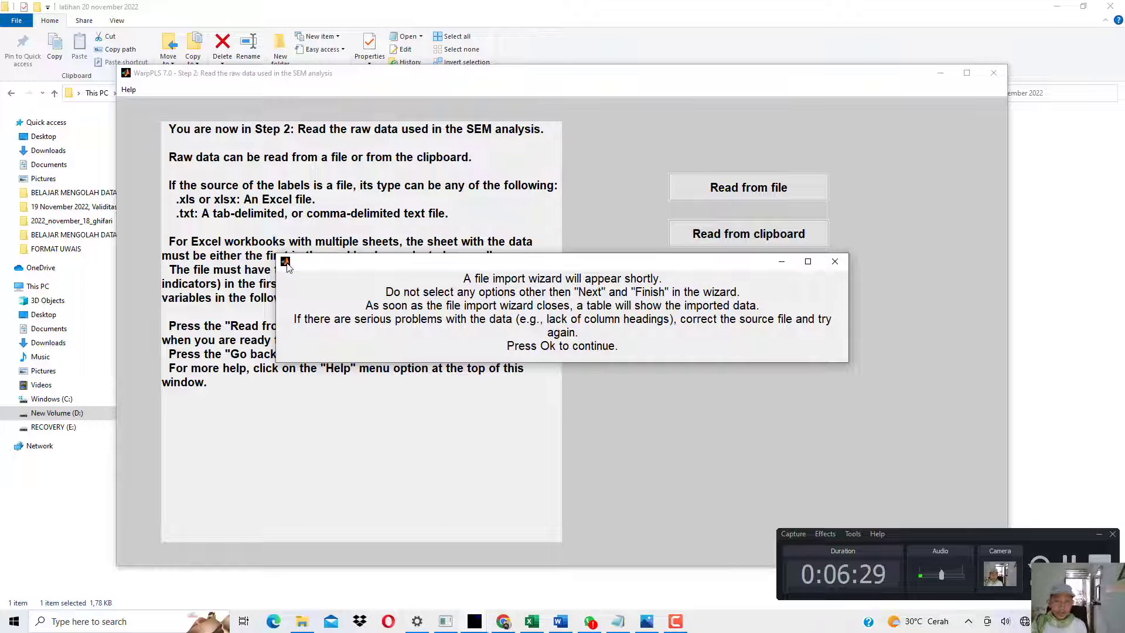
click(287, 262)
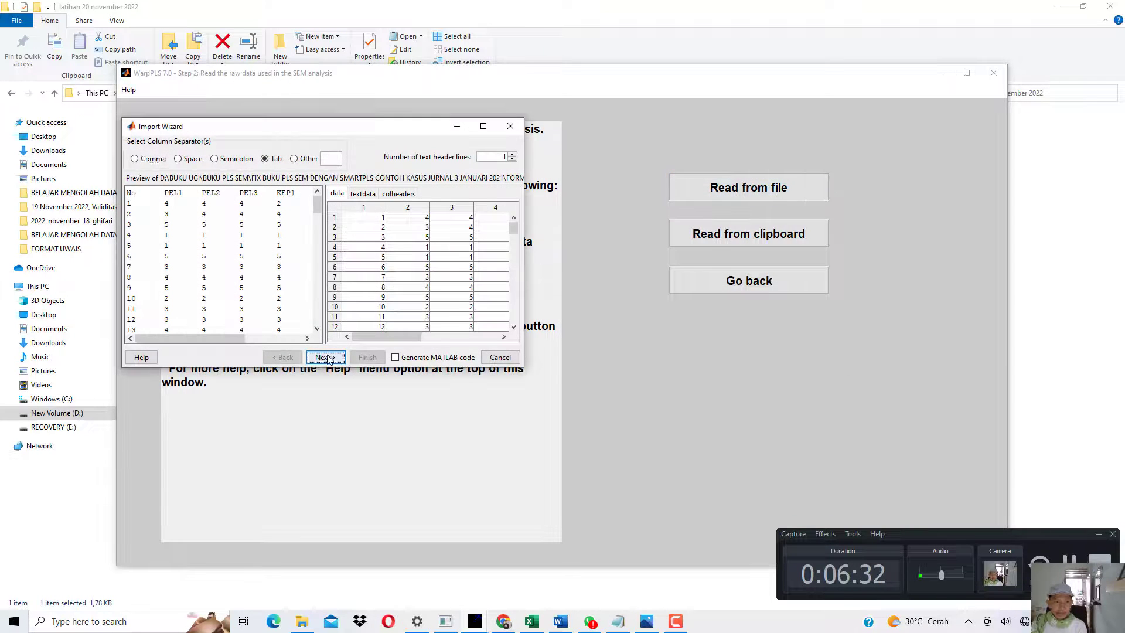
Complete the import wizard with its default tab separator and accept the raw data table as correct.
click(327, 357)
click(360, 358)
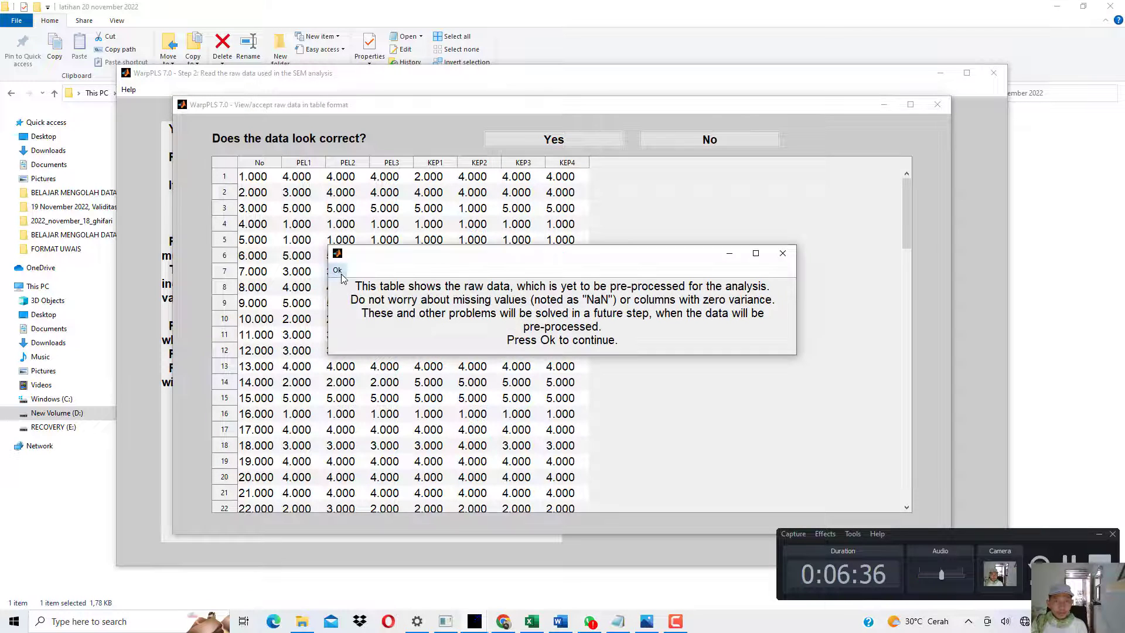
click(338, 270)
click(554, 140)
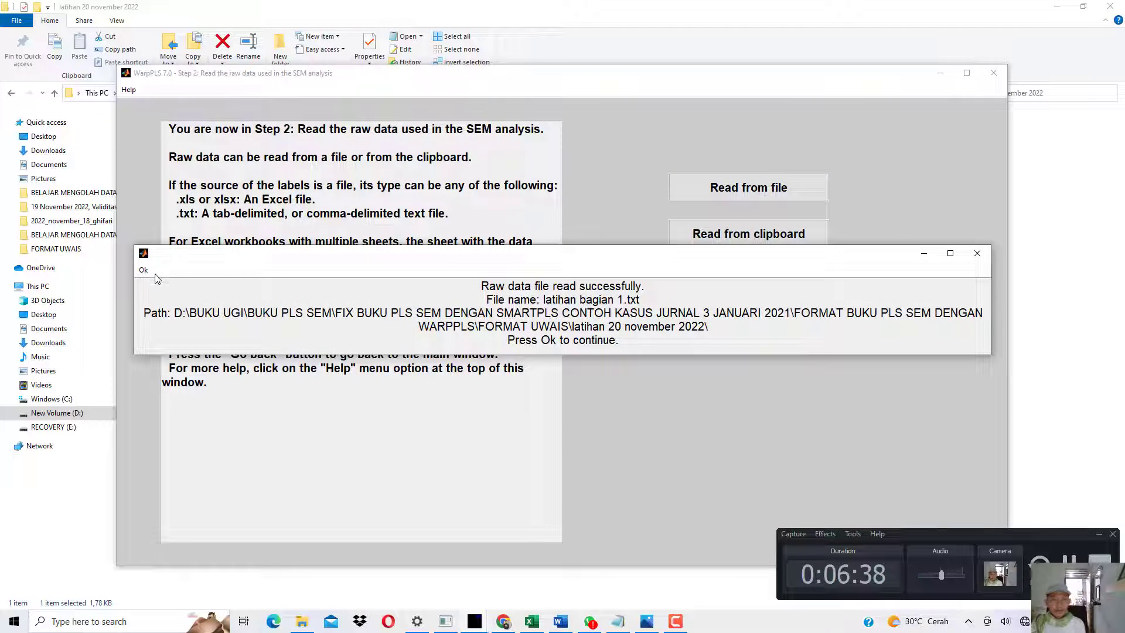
click(143, 270)
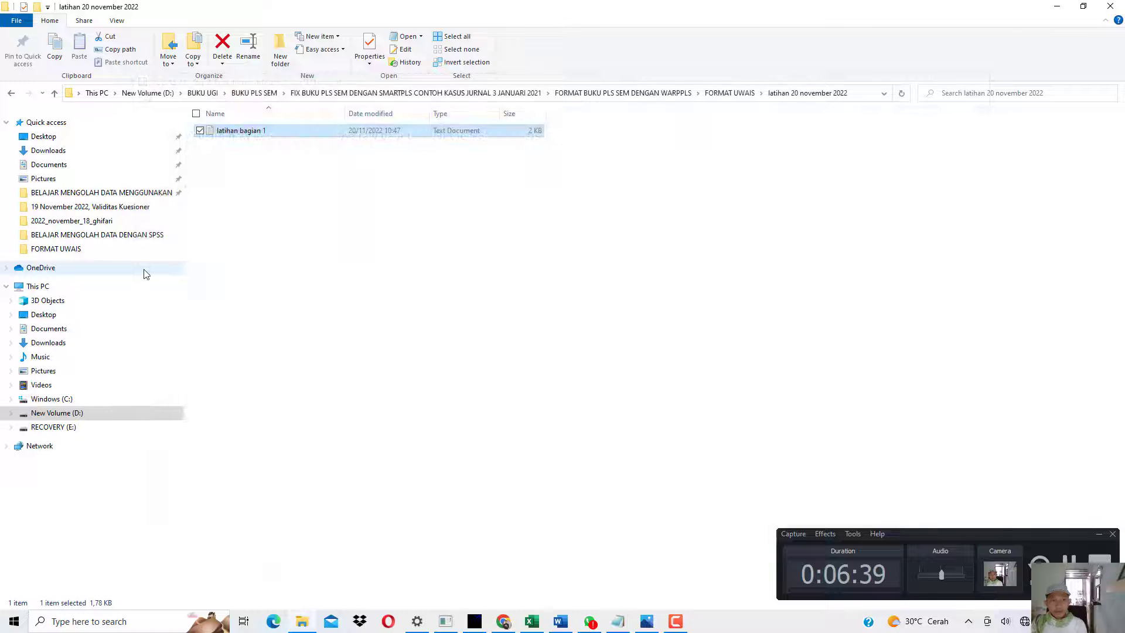
Pre-process the data in WarpPLS Step 3 and accept the standardized data table as correct.
click(474, 621)
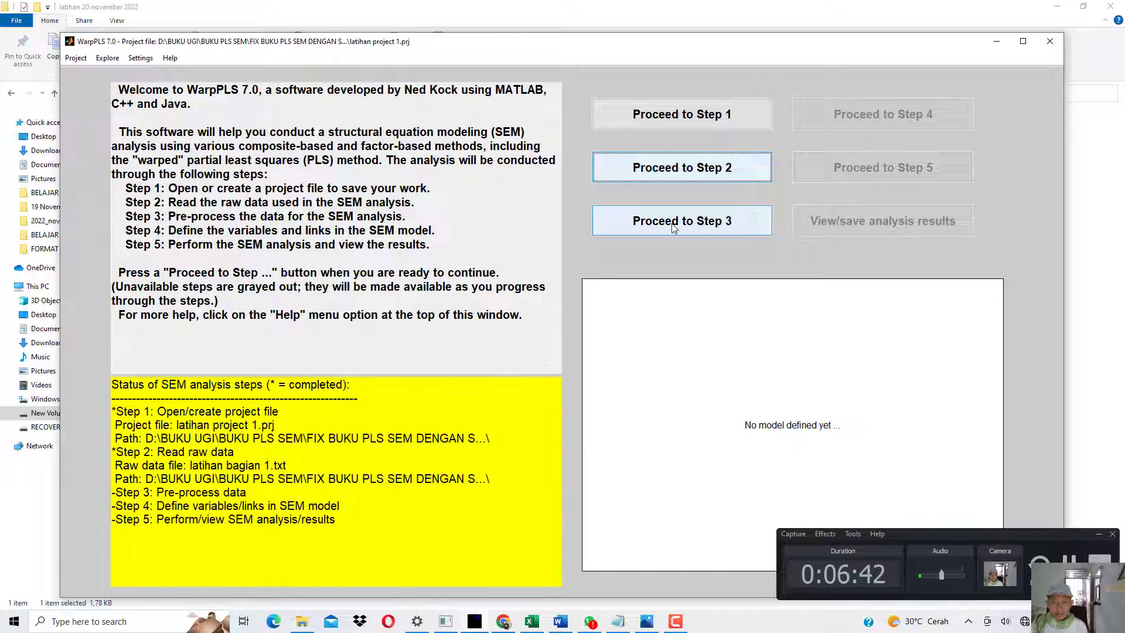
click(673, 228)
click(697, 238)
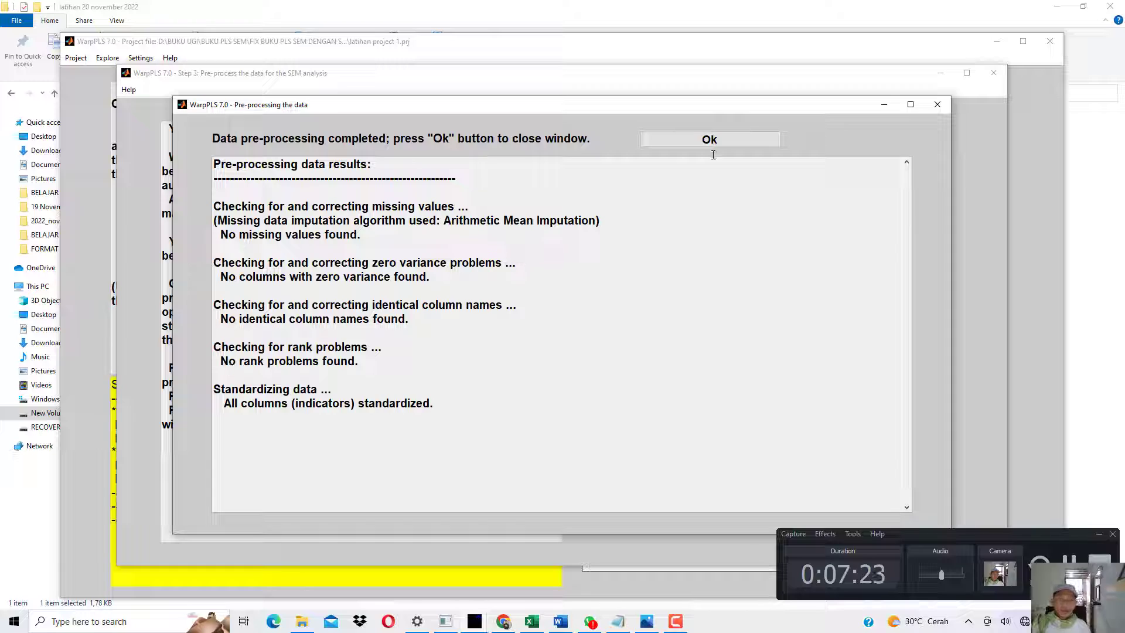
click(721, 143)
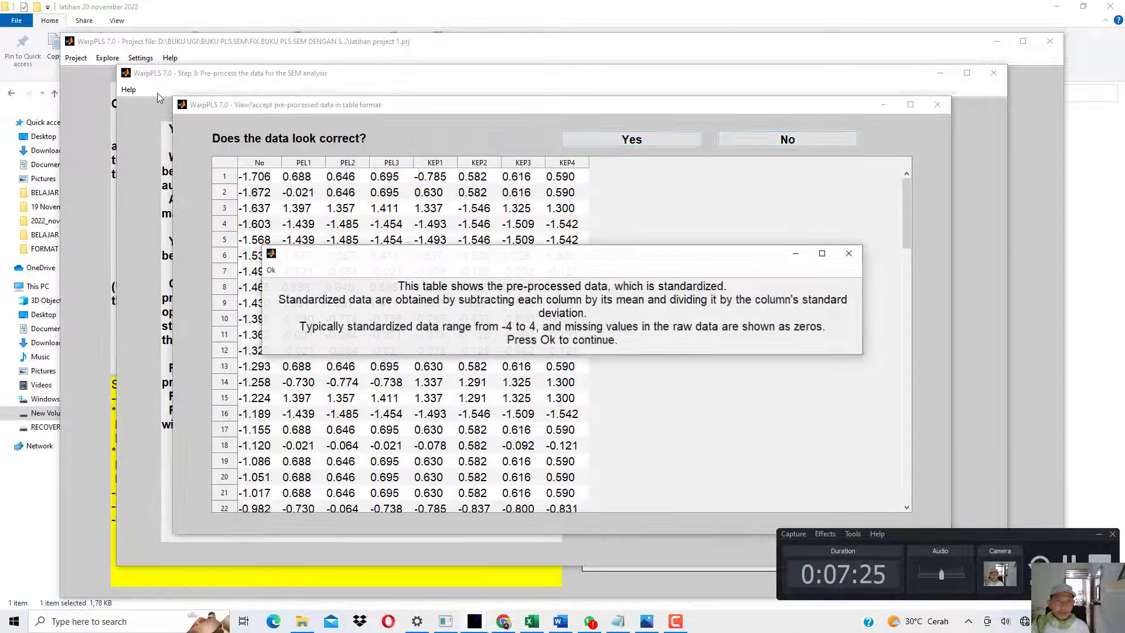
click(270, 270)
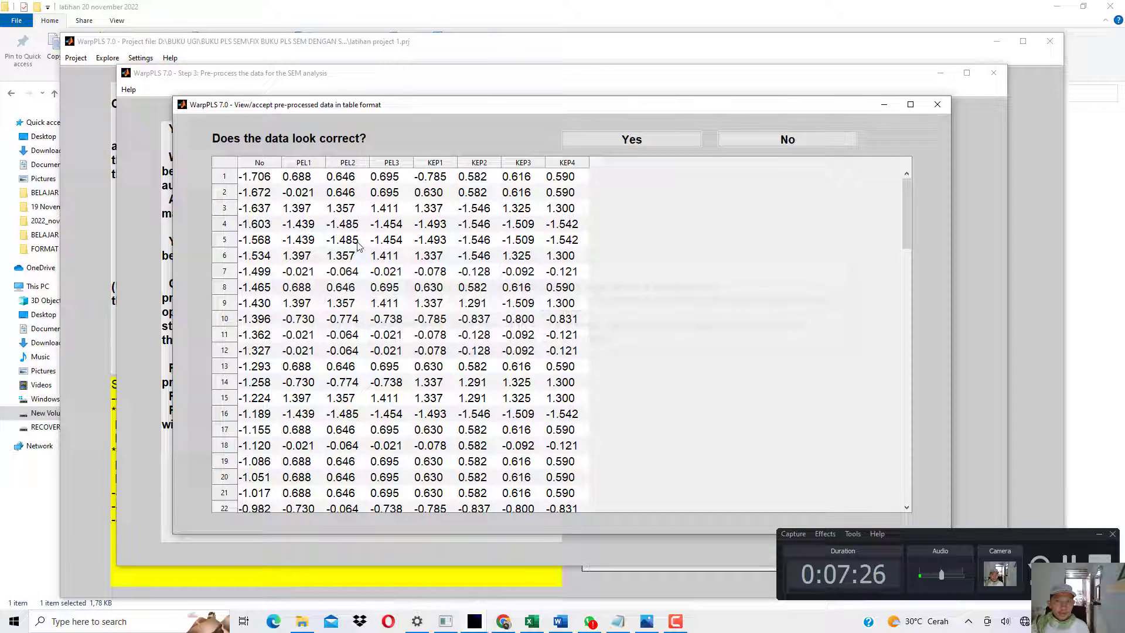
click(622, 140)
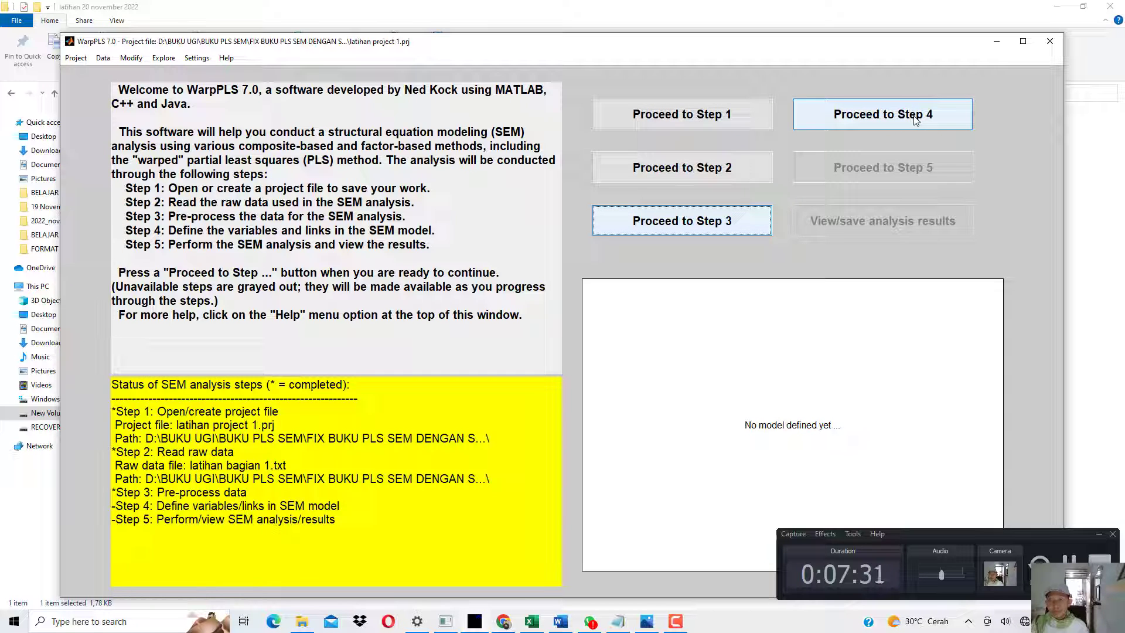
Proceed to Step 4 and open the window for defining the SEM model.
click(916, 119)
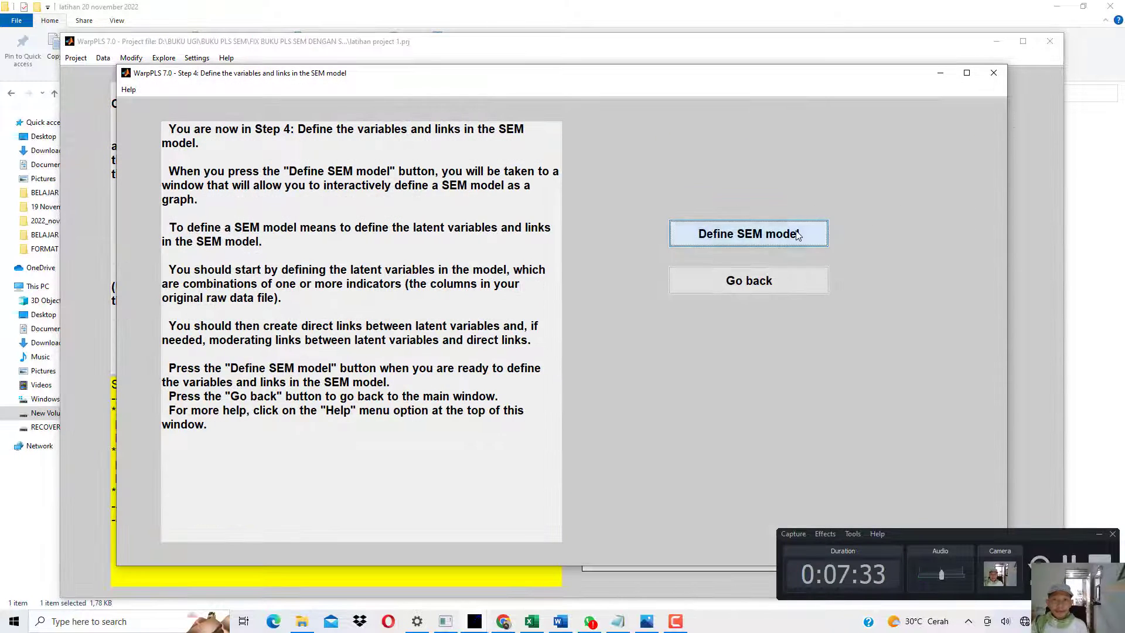
click(728, 233)
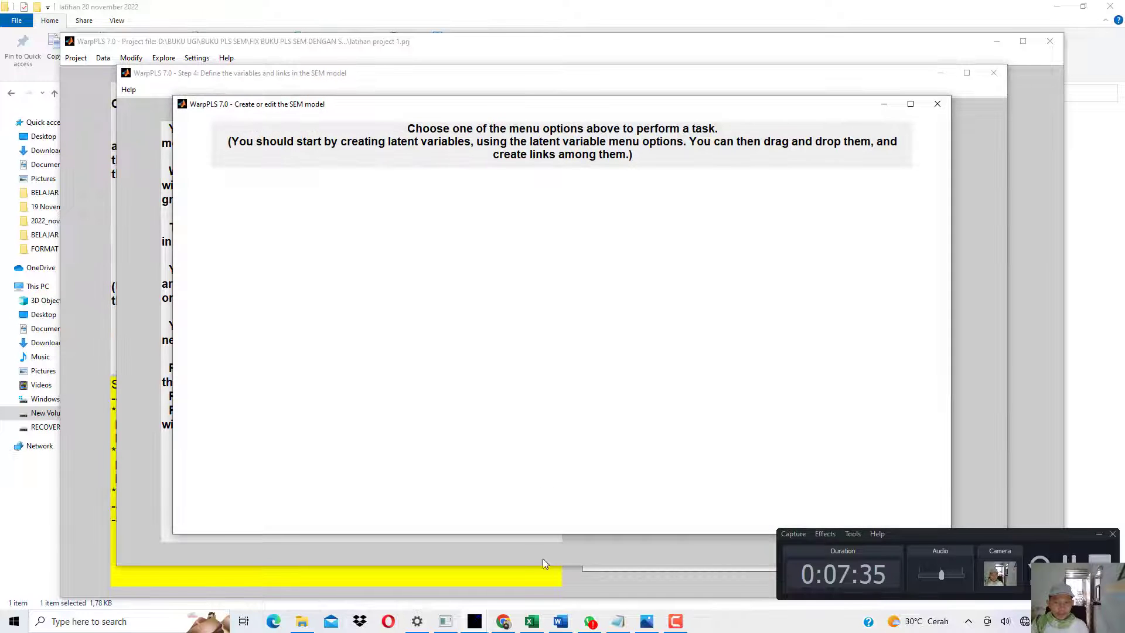
Switch to Chrome and examine the example PEL–KEP model in Gambar 1.2 of the PLS-SEM PDF, then return to WarpPLS.
click(507, 622)
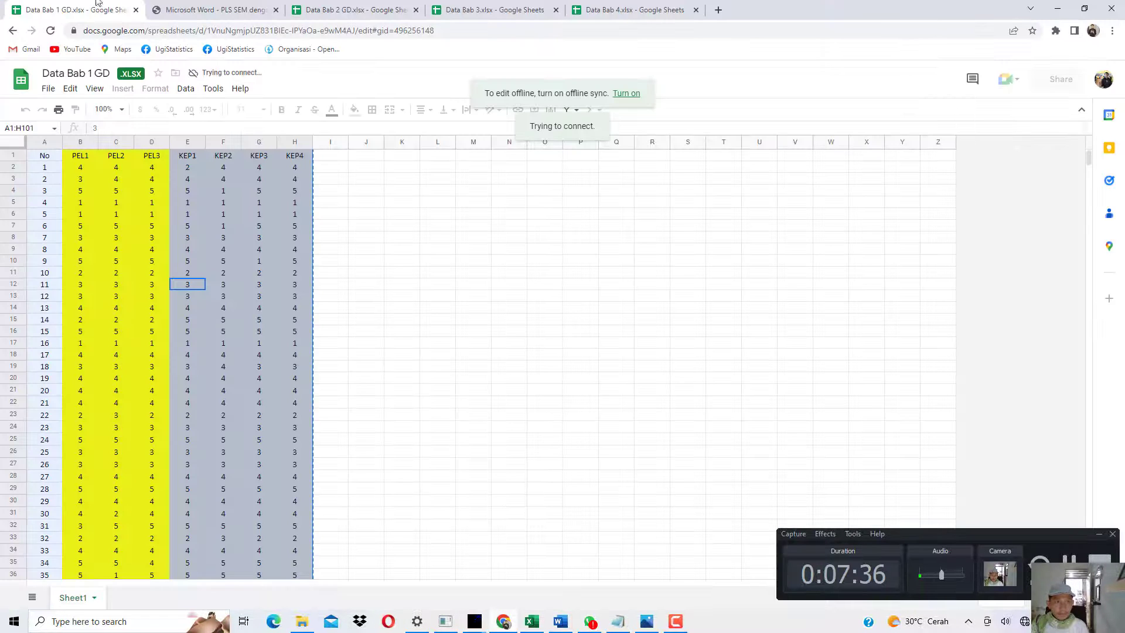
click(214, 9)
scroll(412, 253, up, 6)
scroll(411, 254, down, 1)
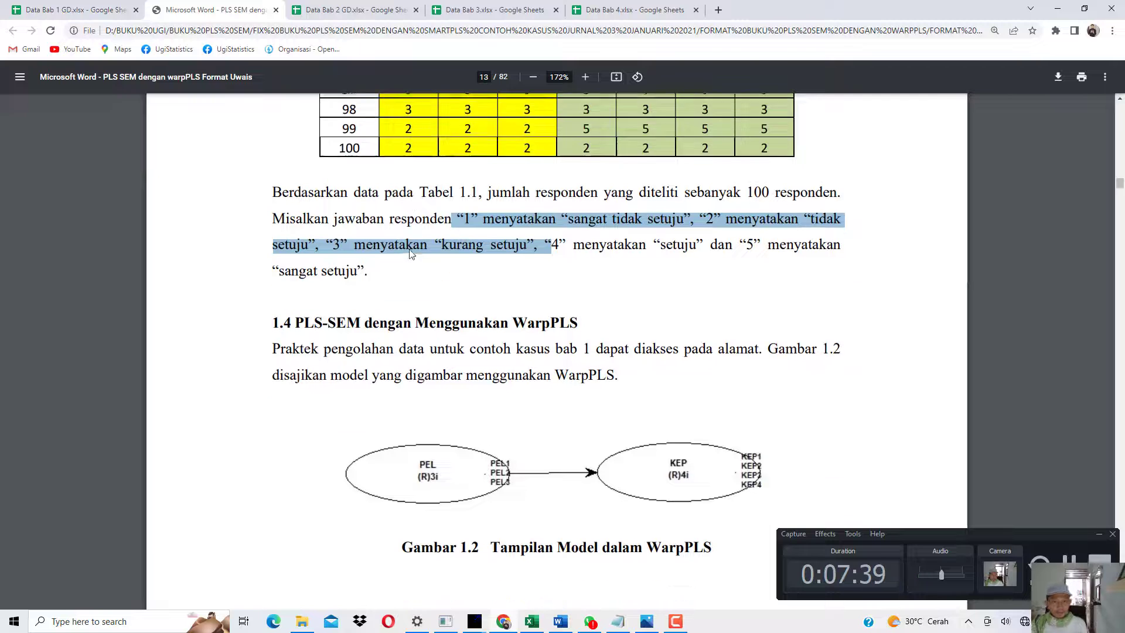
scroll(412, 253, down, 1)
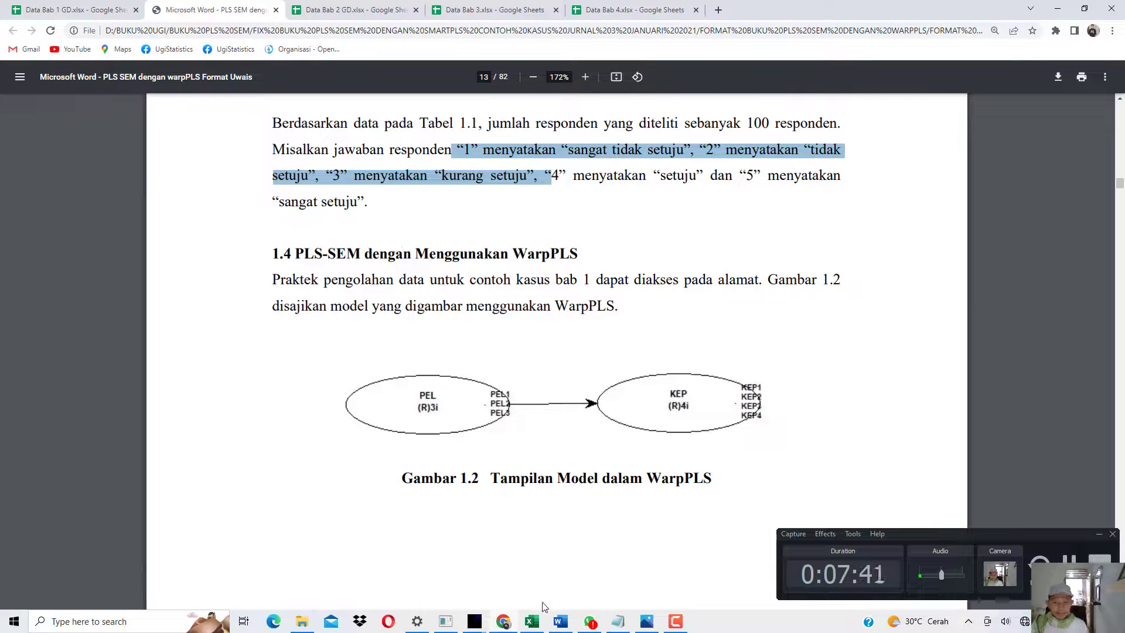
click(1058, 9)
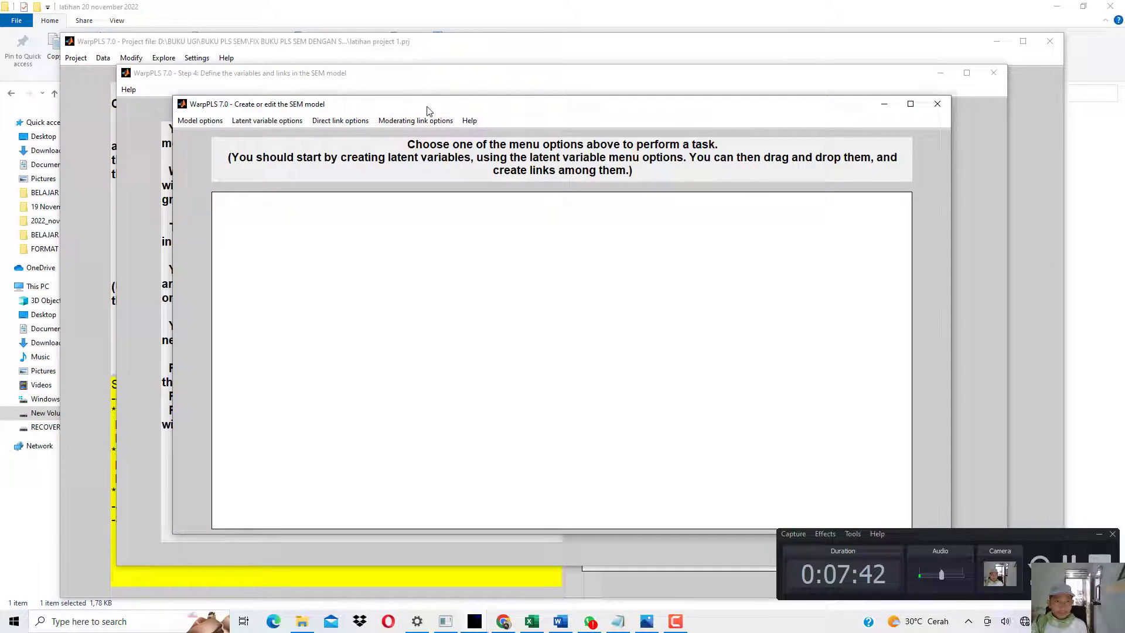
Maximize the SEM model window, place a new latent variable in the upper-left part of the canvas and name it PEL.
click(908, 105)
click(125, 24)
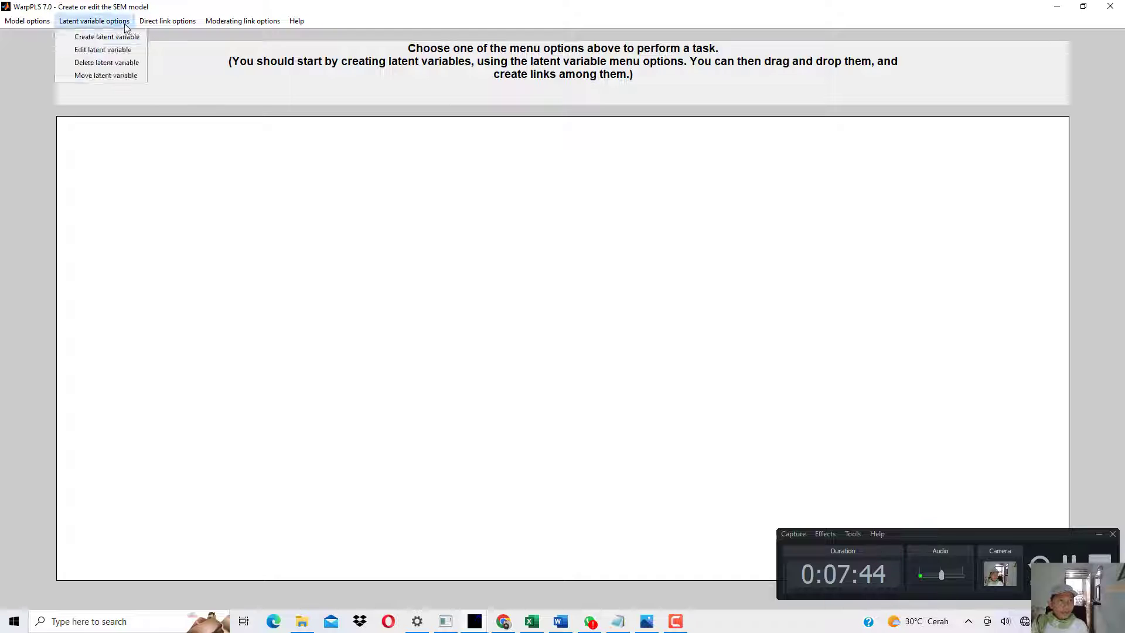
click(107, 37)
click(410, 251)
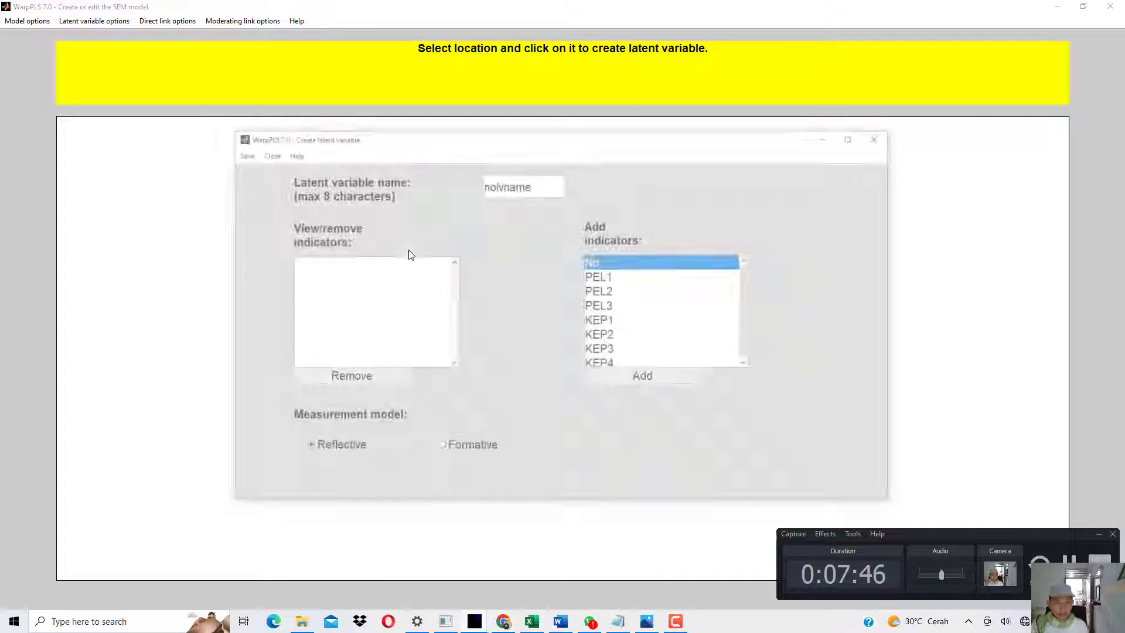
key(ctrl+a)
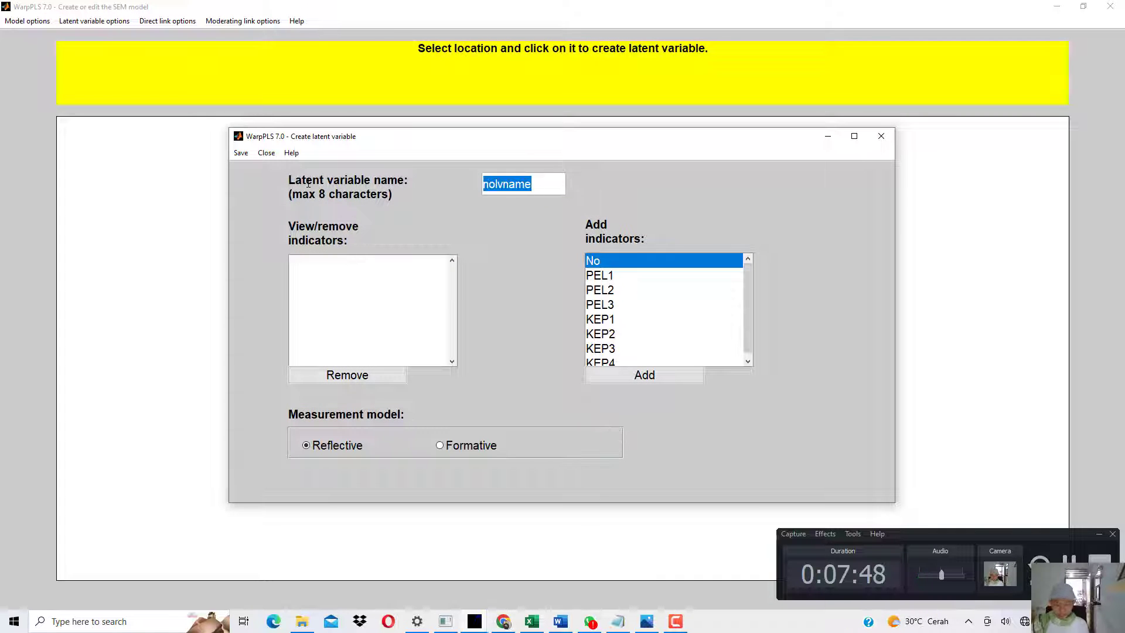
text(PEL)
Add PEL1, PEL2 and PEL3 as the indicators of the PEL latent variable.
click(627, 277)
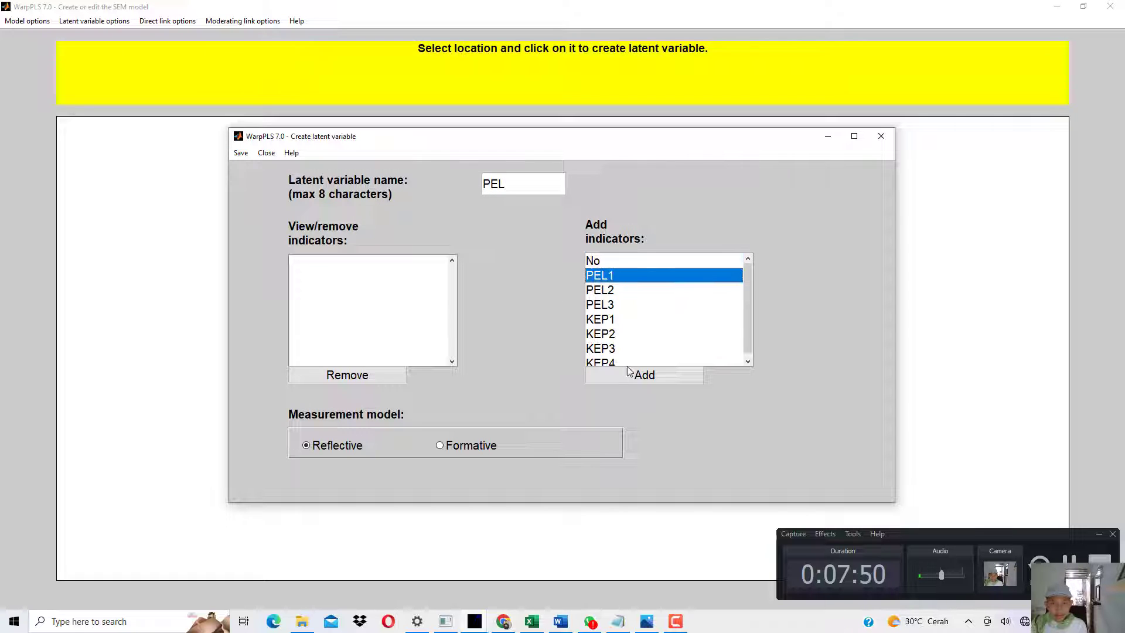
click(629, 374)
click(630, 375)
click(631, 376)
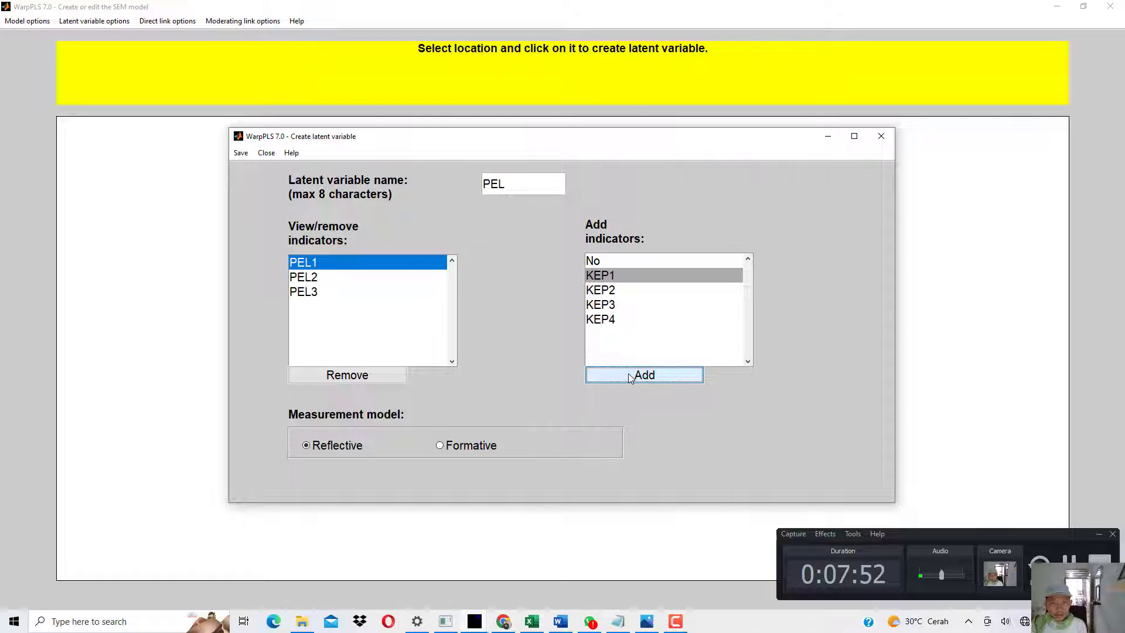
Set PEL's measurement model to Reflective and save the latent variable settings.
click(469, 447)
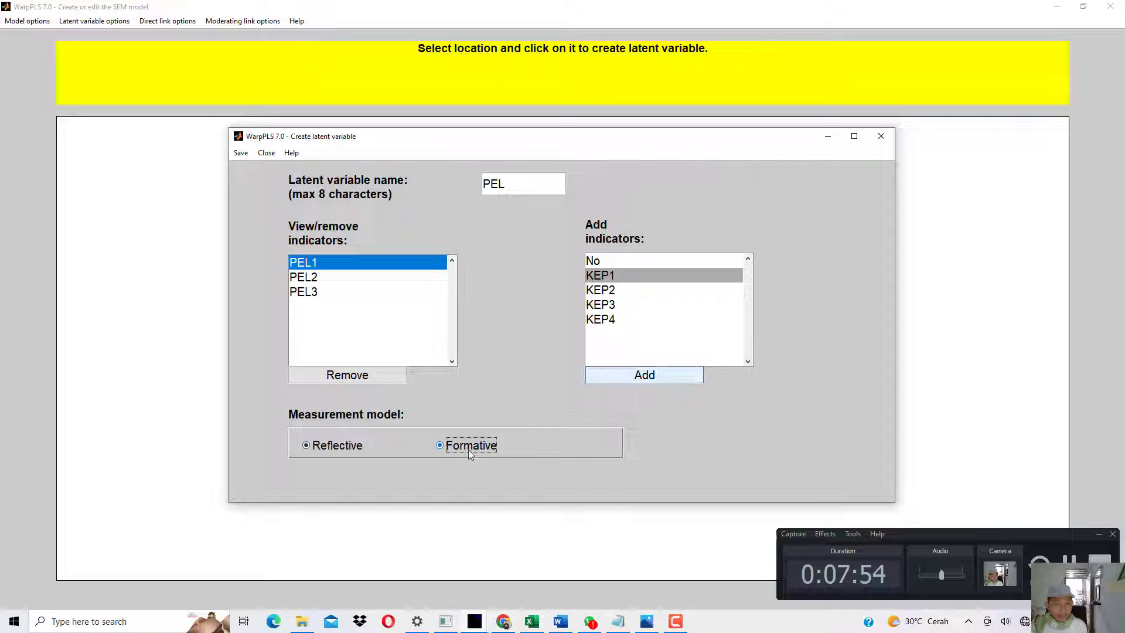
click(355, 446)
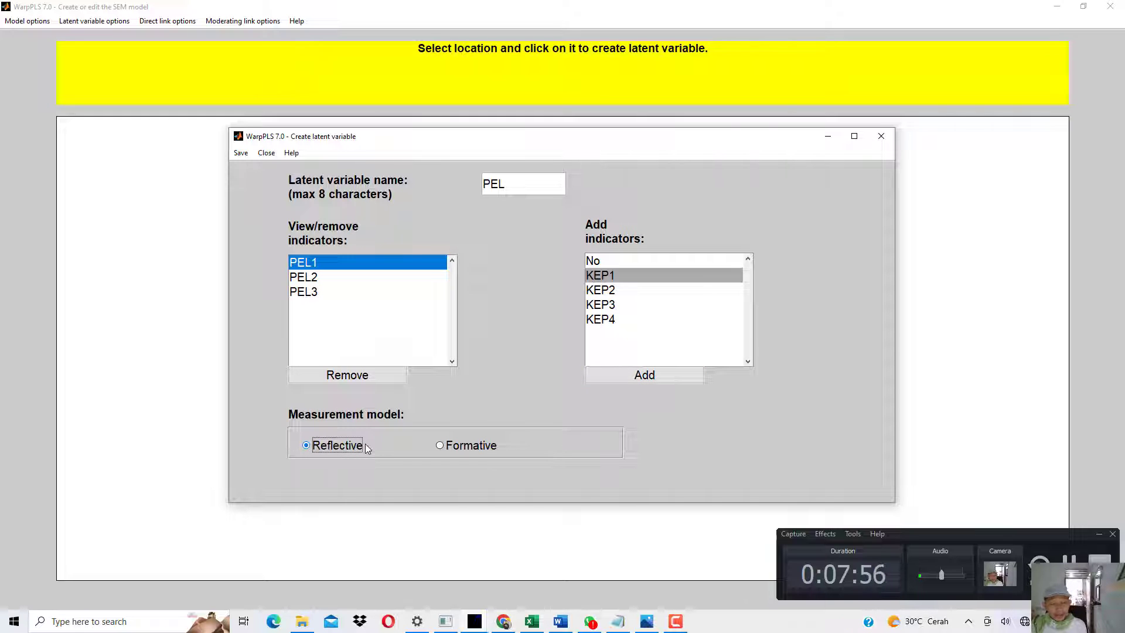
click(240, 153)
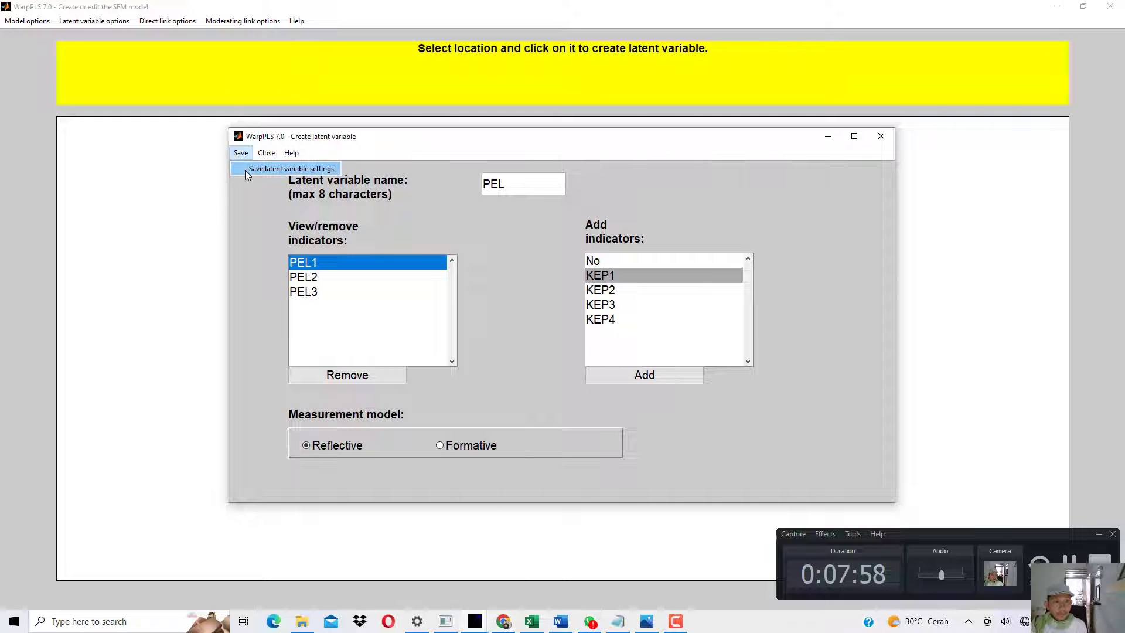
click(245, 170)
Create a second latent variable on the canvas to the right of PEL and name it KEP.
click(94, 21)
click(99, 34)
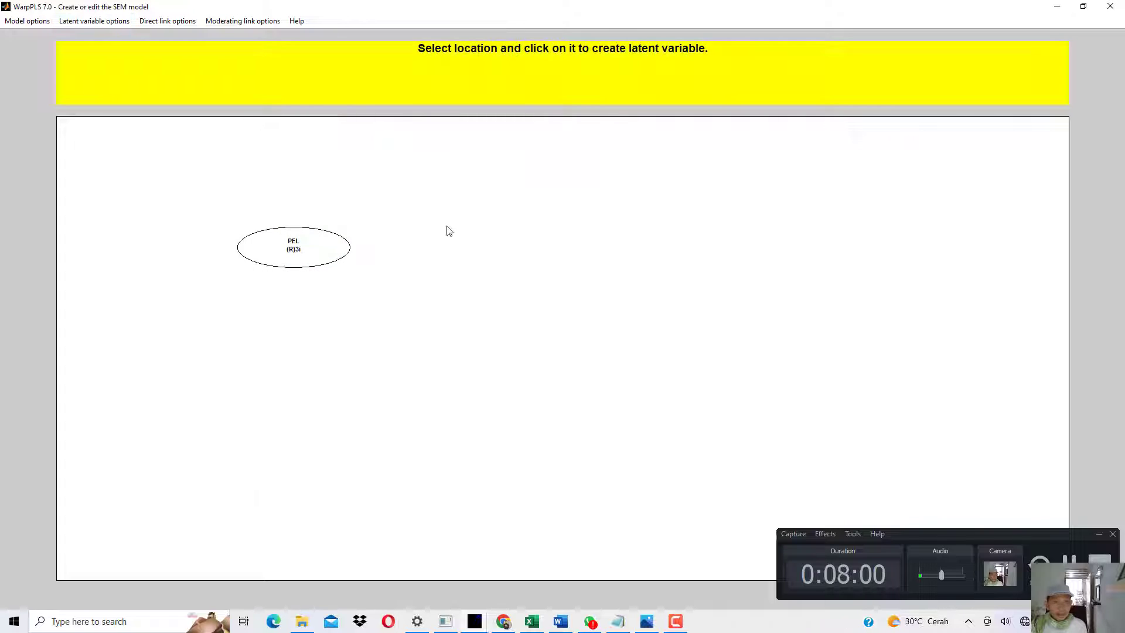
click(449, 231)
text(K)
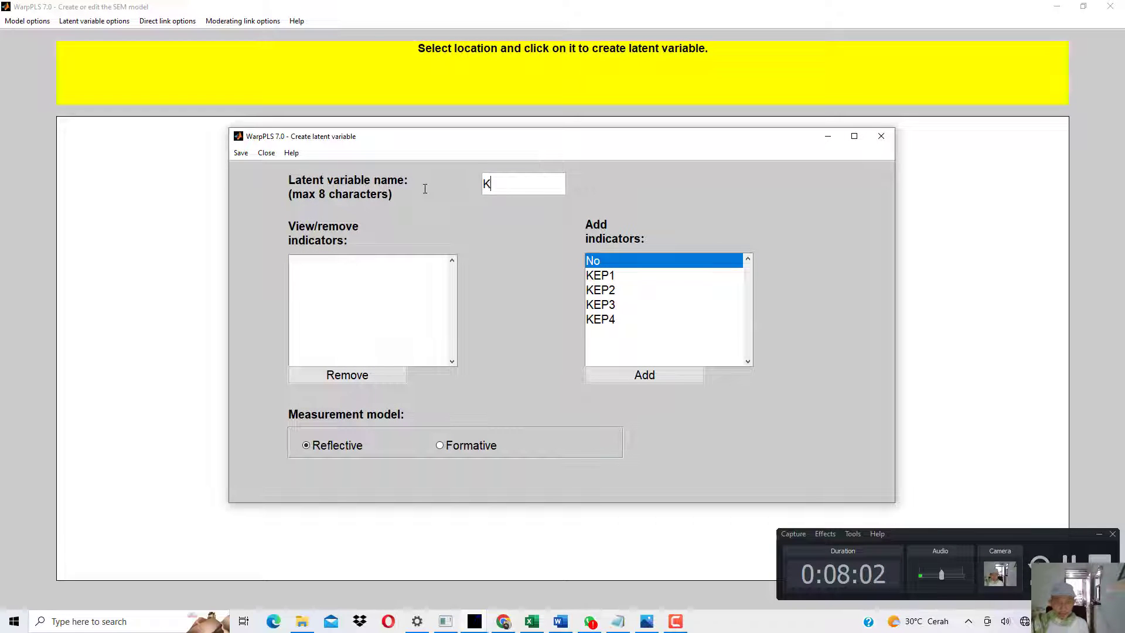
text(EP)
Add indicators KEP1, KEP2, KEP3 and KEP4 to KEP and save it as a reflective latent variable.
click(599, 275)
click(626, 375)
click(627, 376)
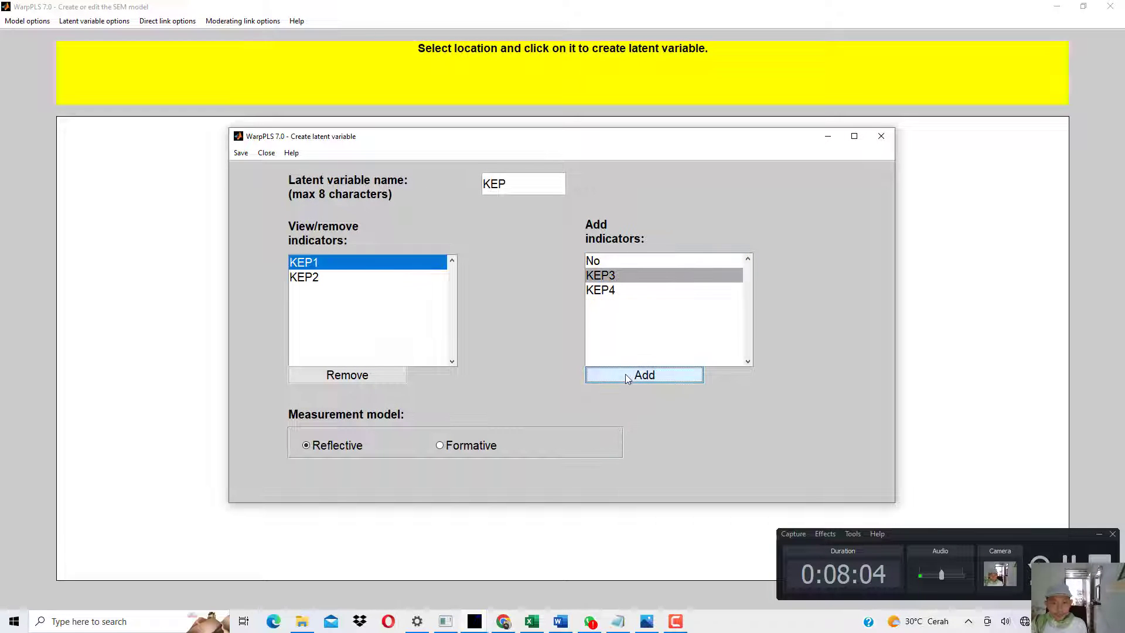
click(626, 377)
click(625, 376)
click(241, 153)
click(256, 171)
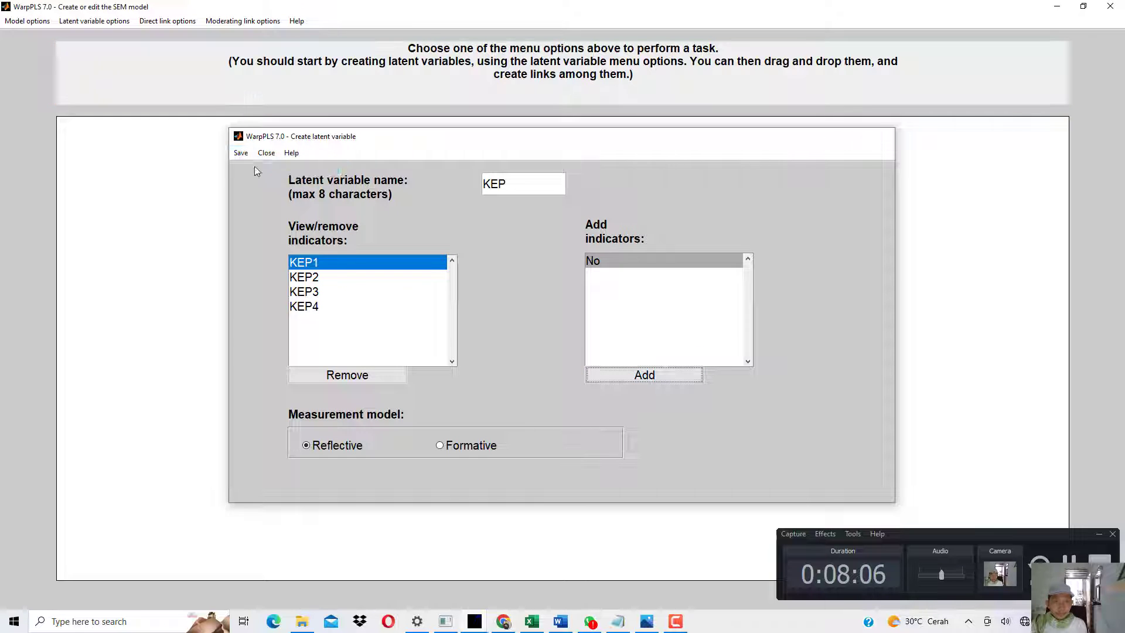
click(466, 251)
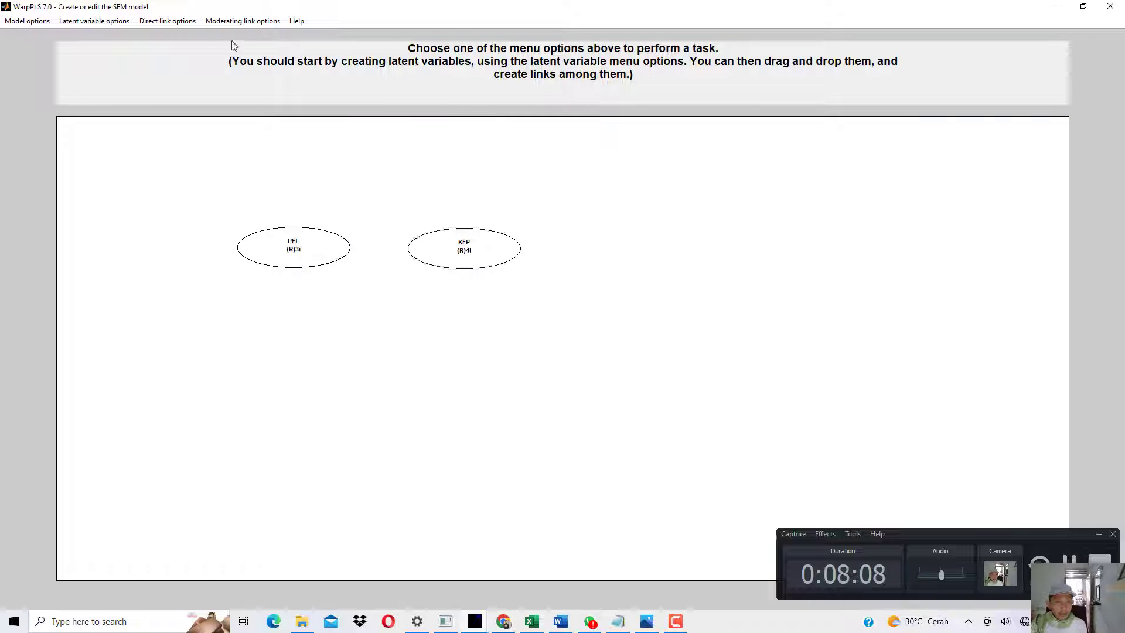
Create a direct link from PEL to KEP and nudge the PEL oval slightly down and left.
click(171, 21)
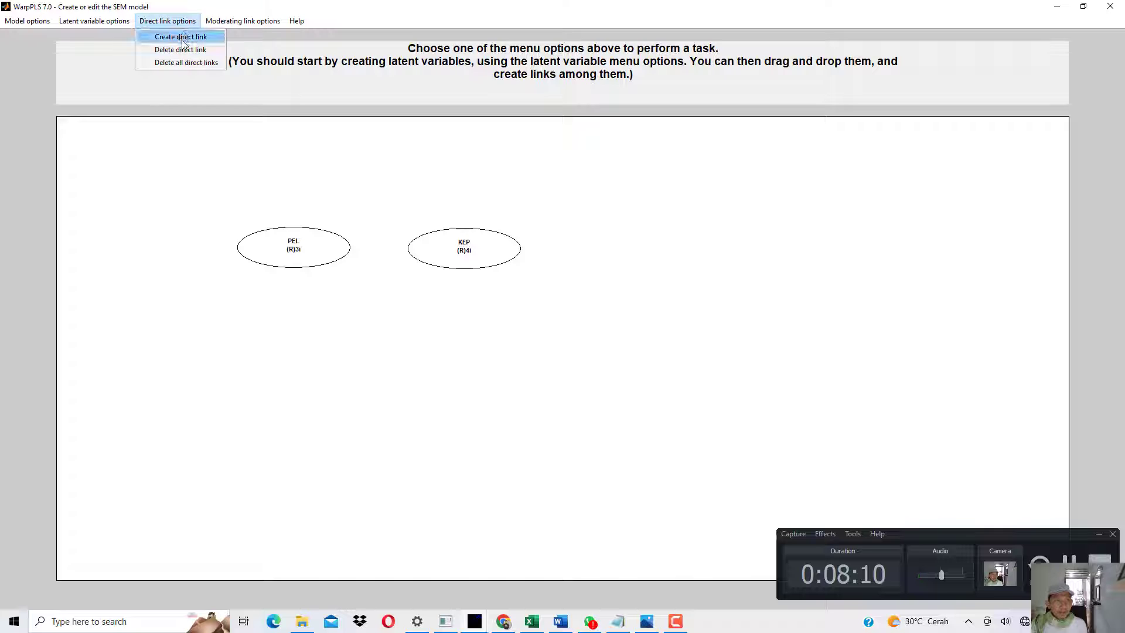
click(182, 39)
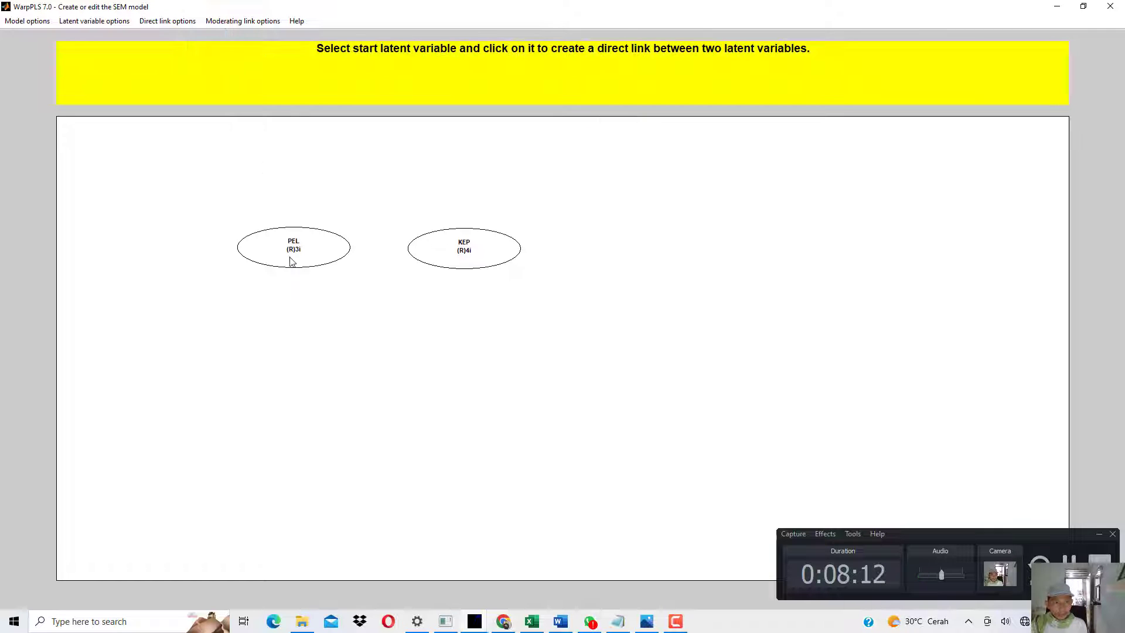
click(292, 261)
click(441, 258)
drag(295, 252, 291, 256)
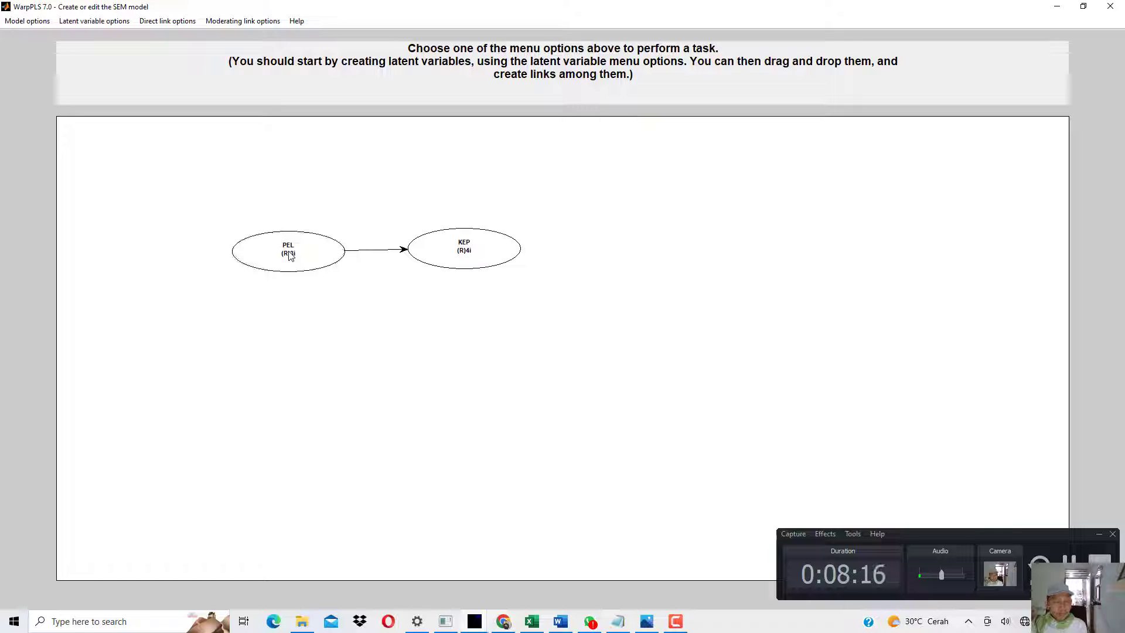
Show the indicators on the model graph, then save and close the SEM model.
click(43, 23)
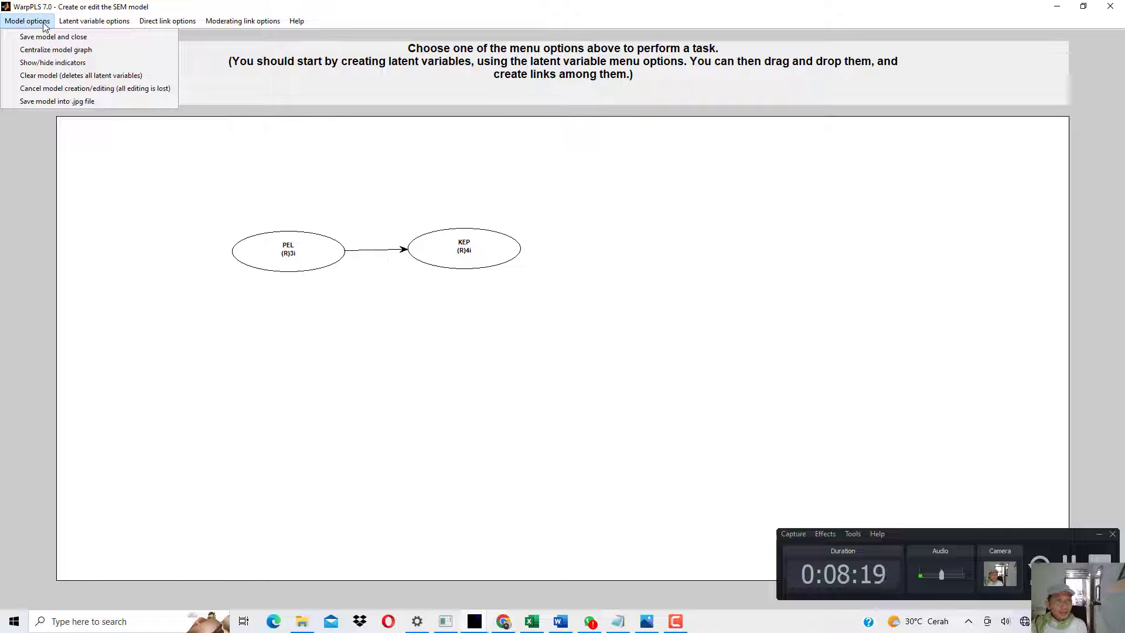
click(54, 63)
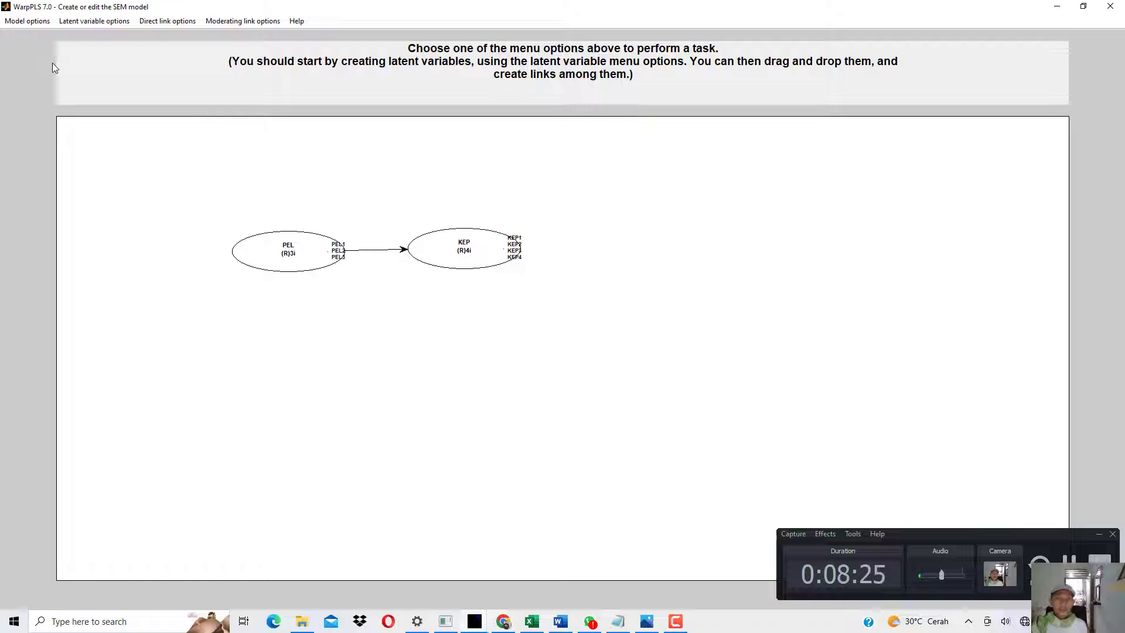
click(28, 21)
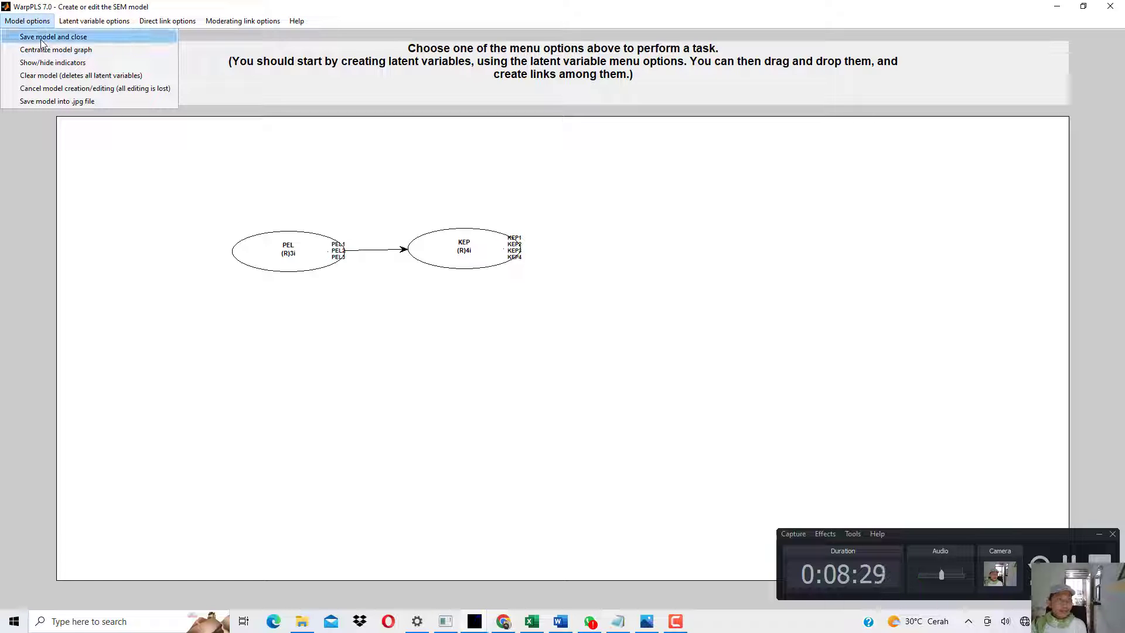
click(41, 37)
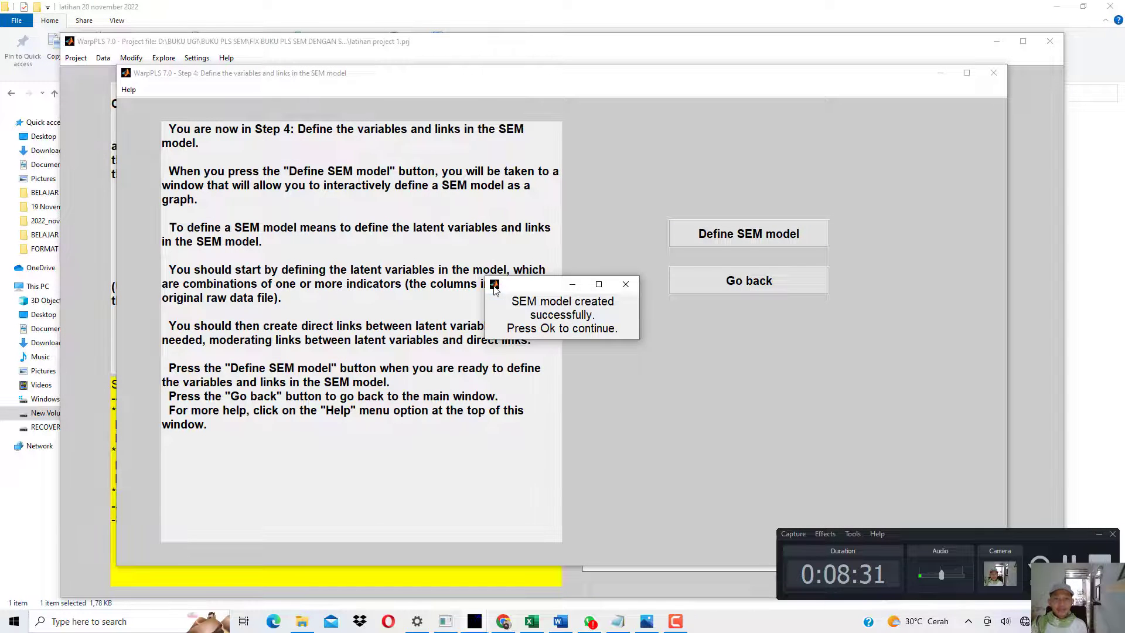
key(Return)
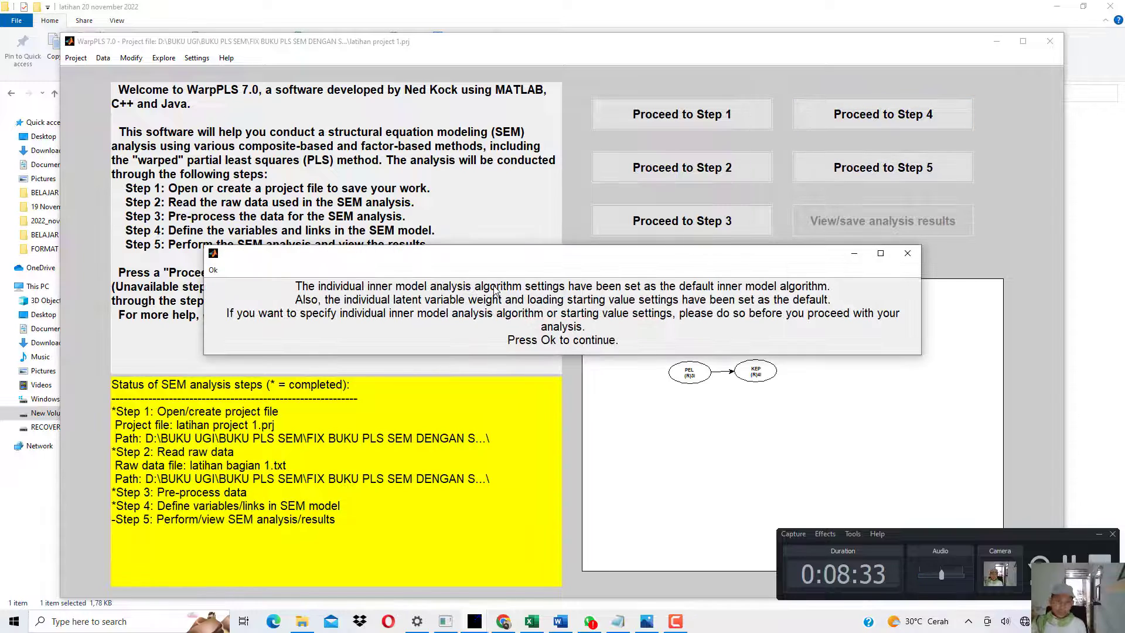
Switch to the PDF in Chrome and examine section 1.5 on the outer model, inner model and resampling algorithms in WarpPLS.
click(514, 616)
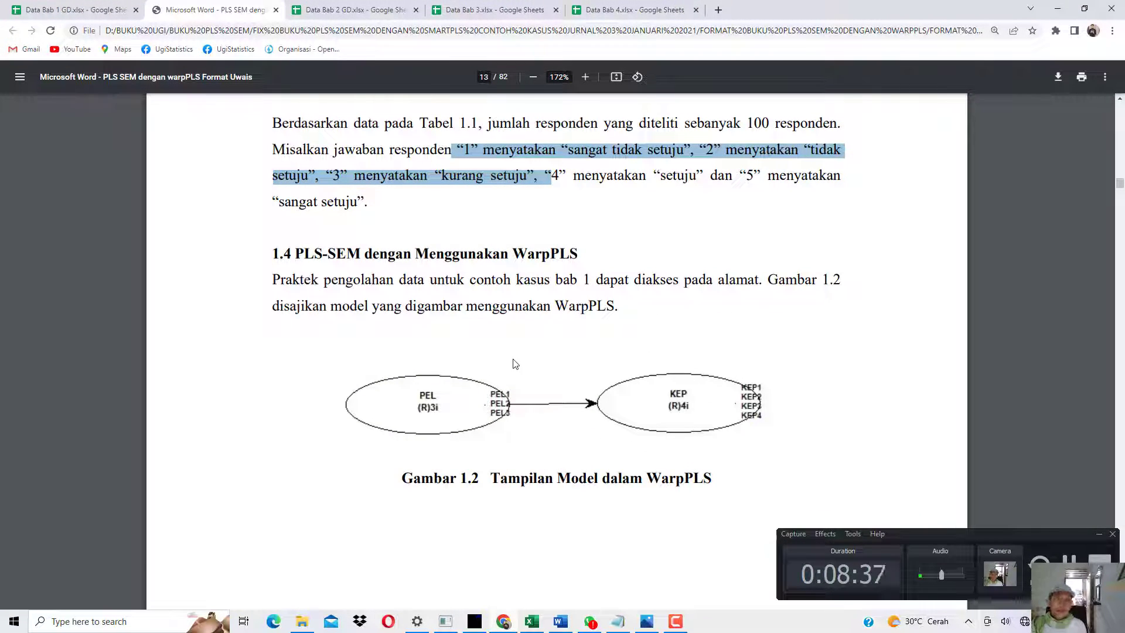
scroll(512, 350, down, 9)
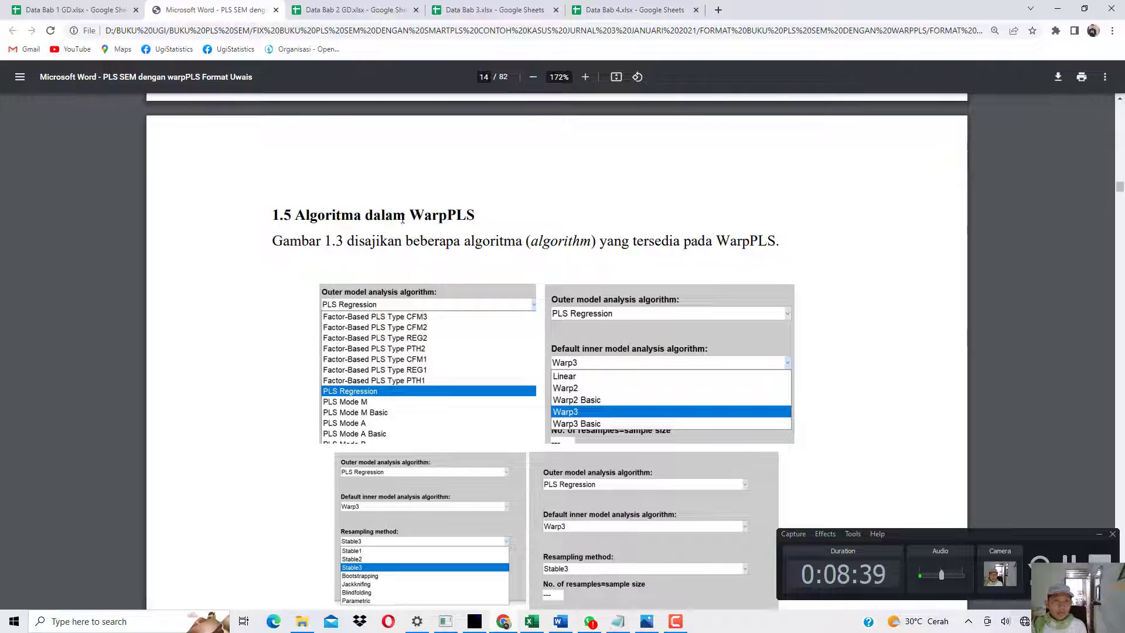
drag(393, 215, 465, 214)
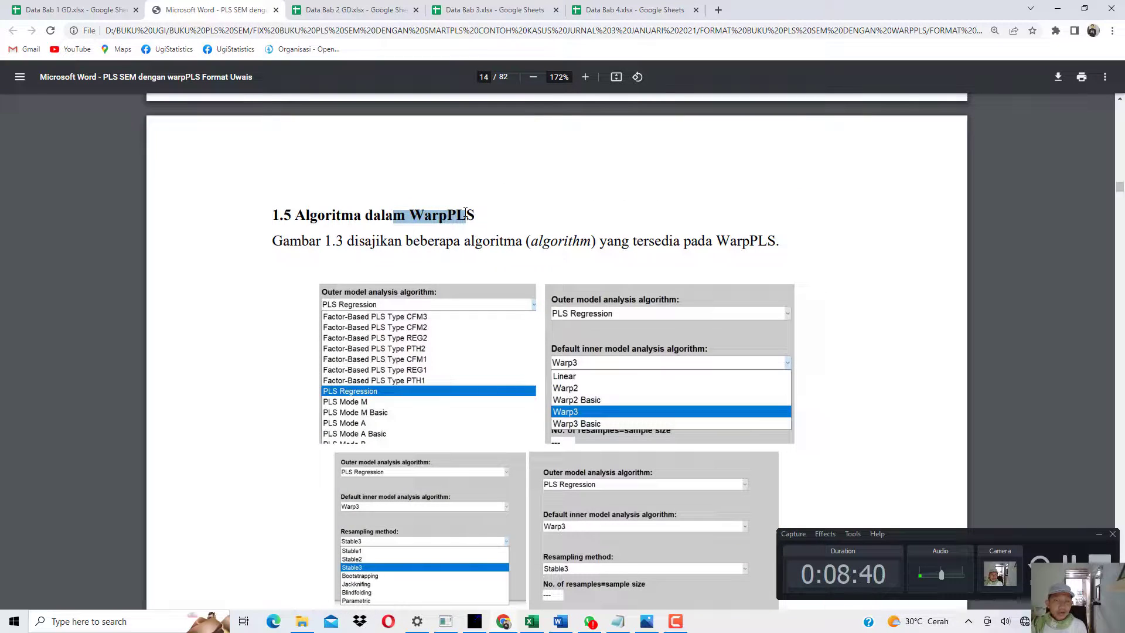
click(344, 219)
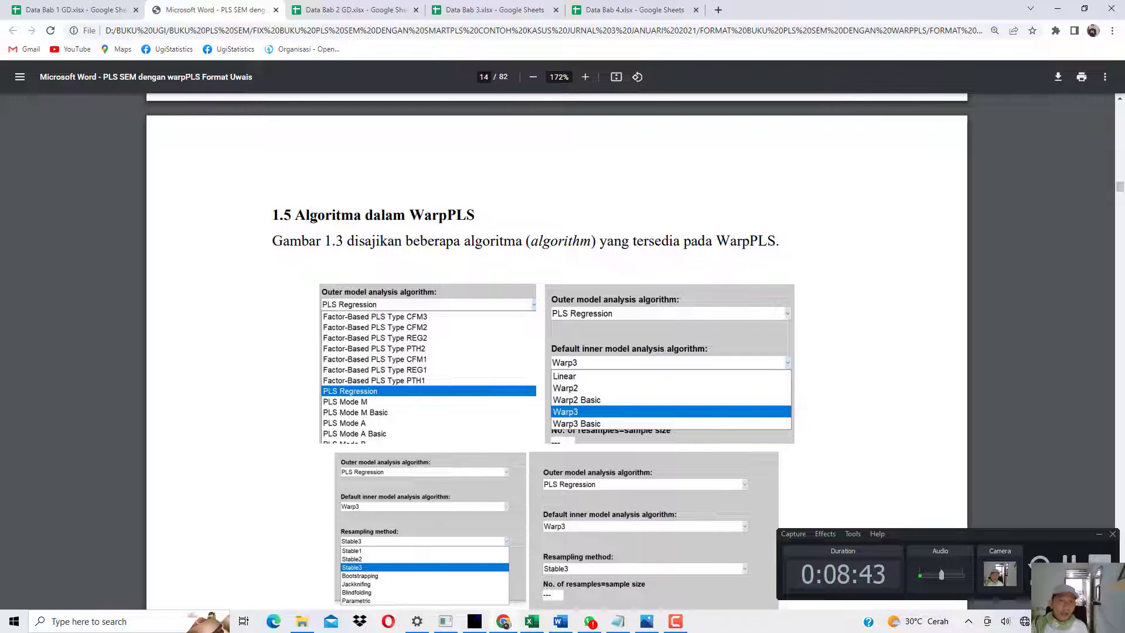
drag(295, 215, 425, 212)
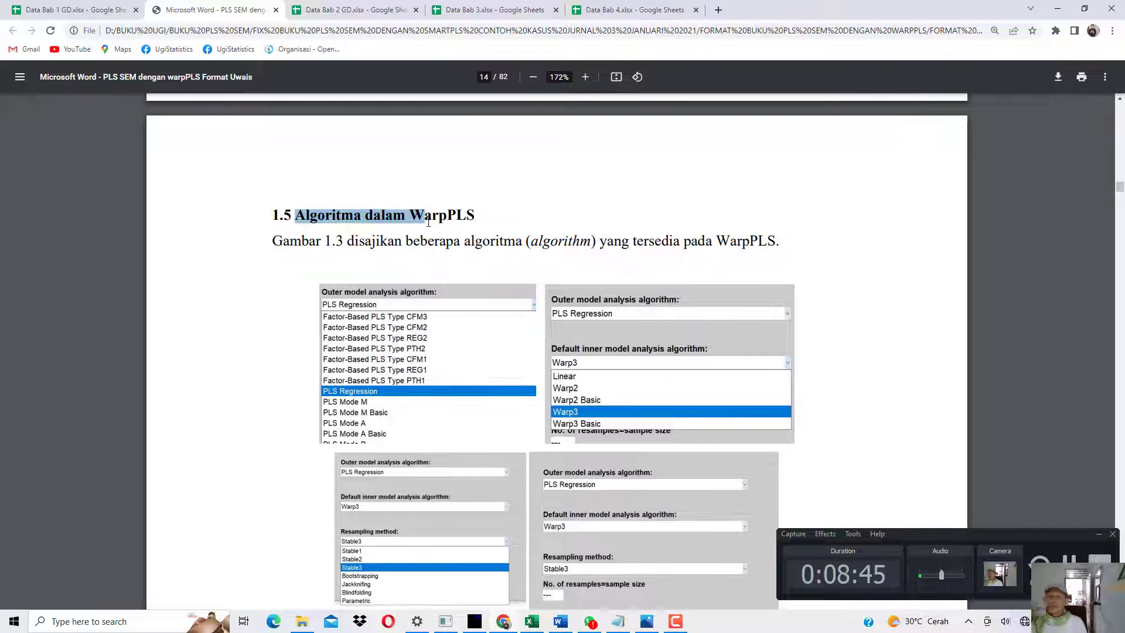
scroll(500, 256, down, 1)
scroll(500, 256, down, 1)
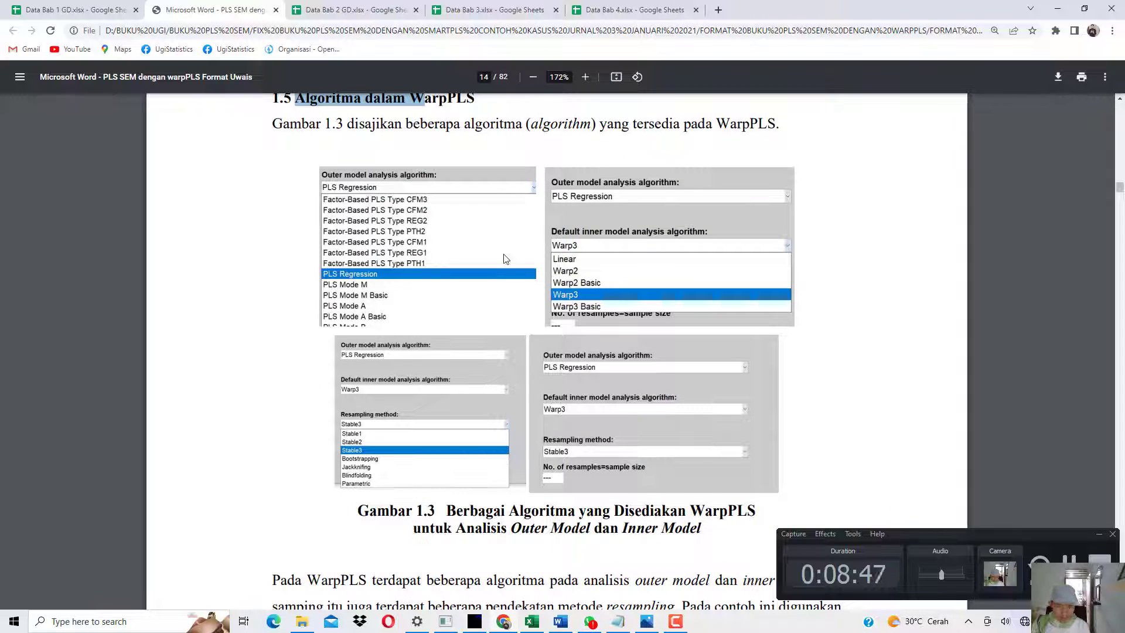
Switch to WarpPLS, open the general settings and examine the available outer model analysis algorithms.
click(475, 621)
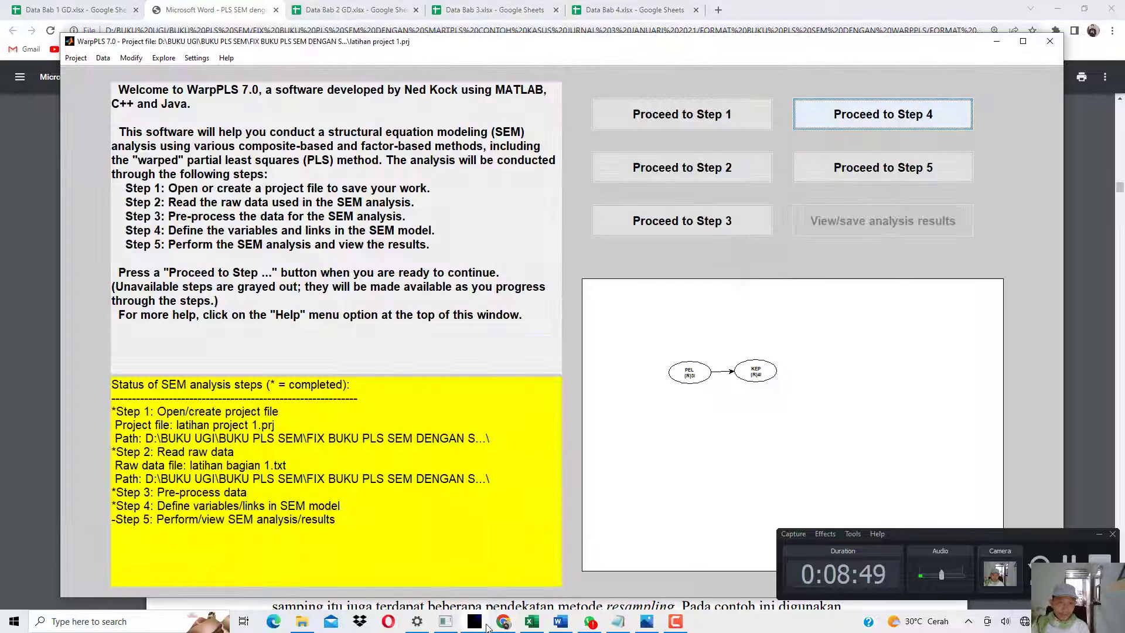
click(196, 58)
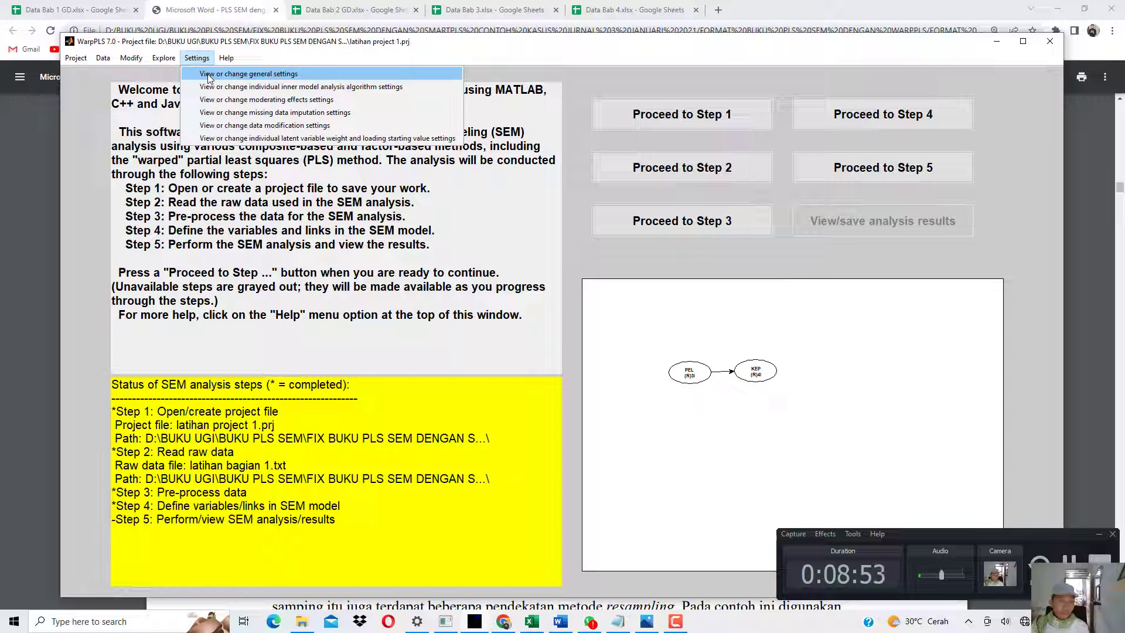
click(209, 75)
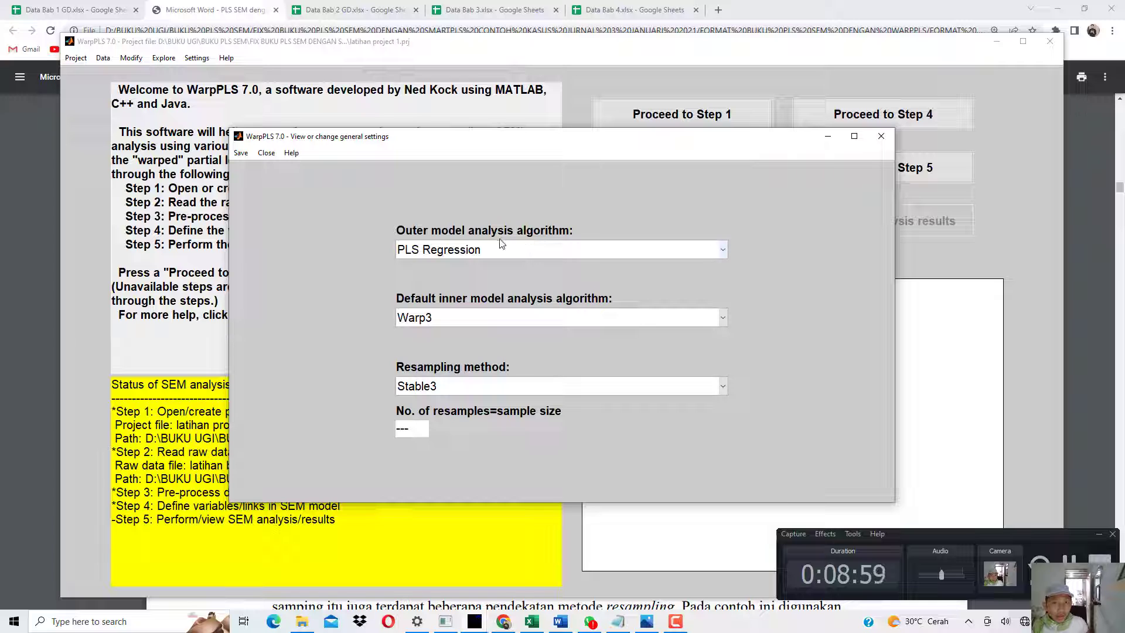
click(439, 252)
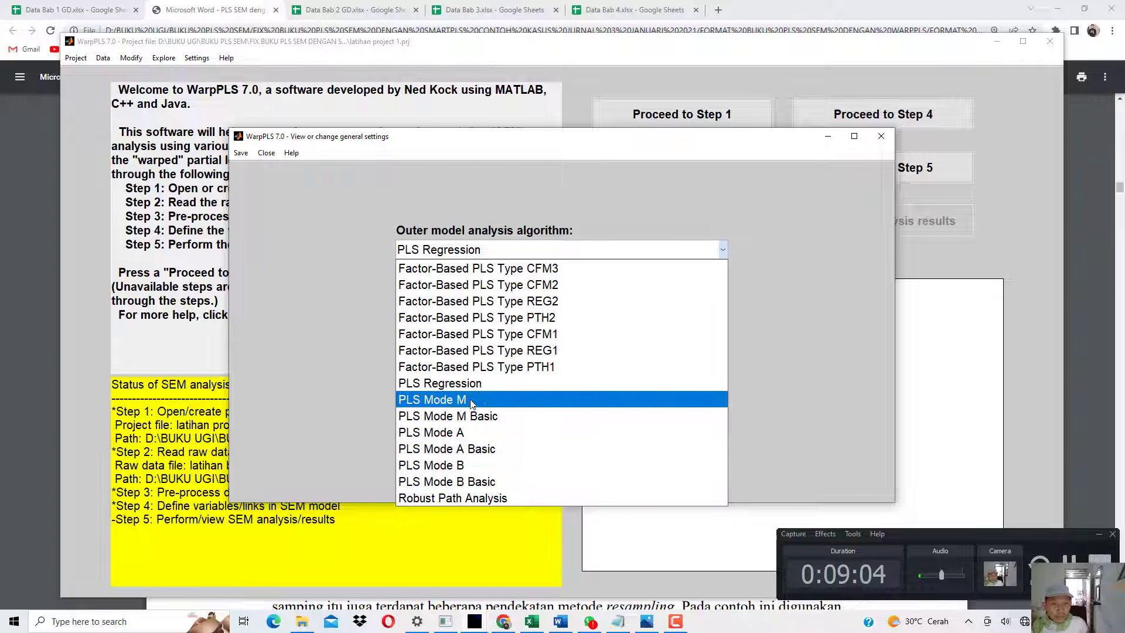
click(313, 297)
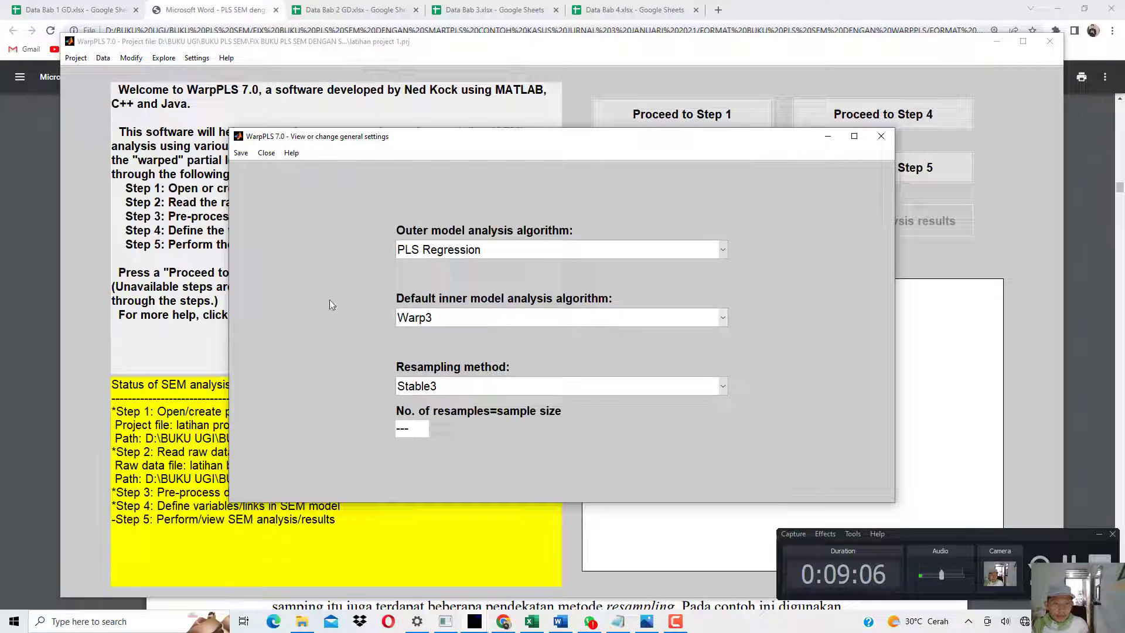
Examine the options for the default inner model analysis algorithm, from Linear to Warp3 Basic.
click(460, 319)
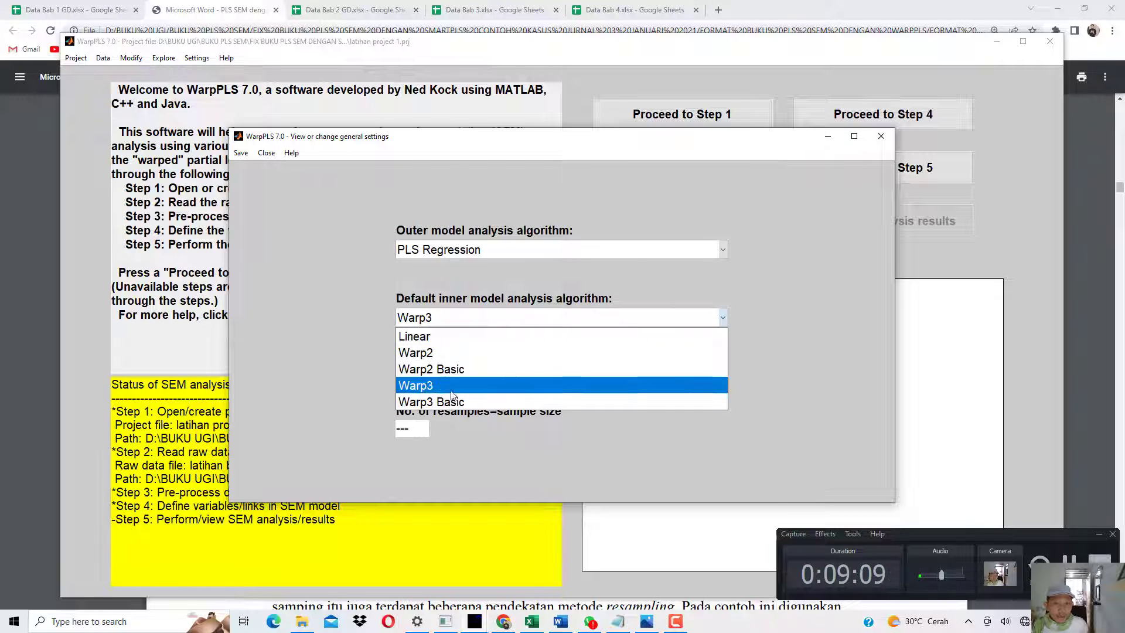
click(308, 362)
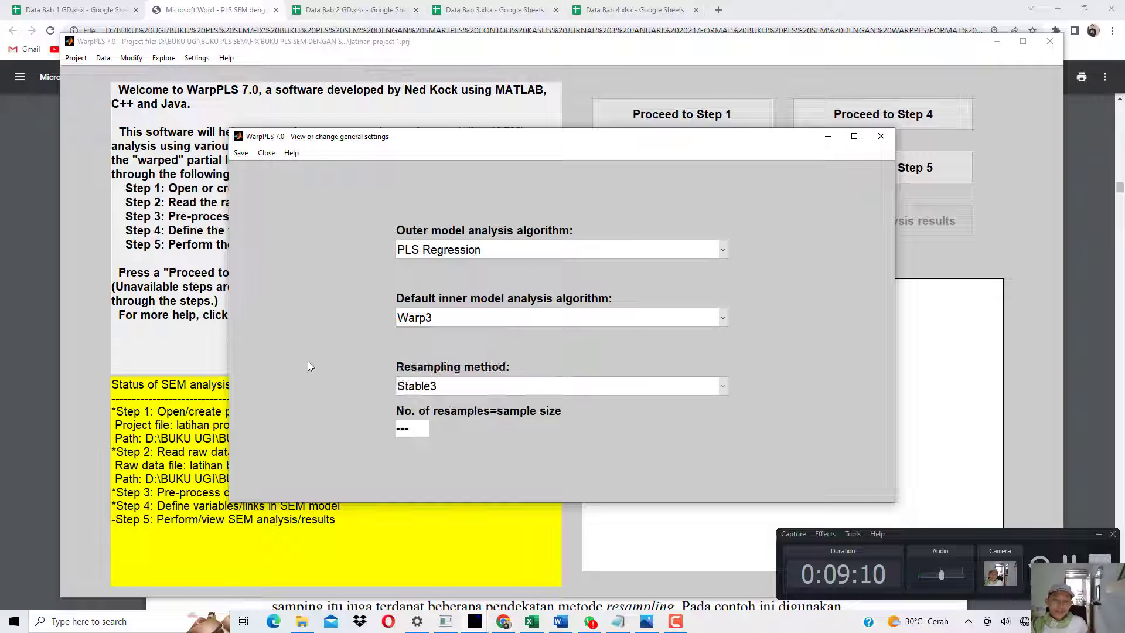
click(467, 322)
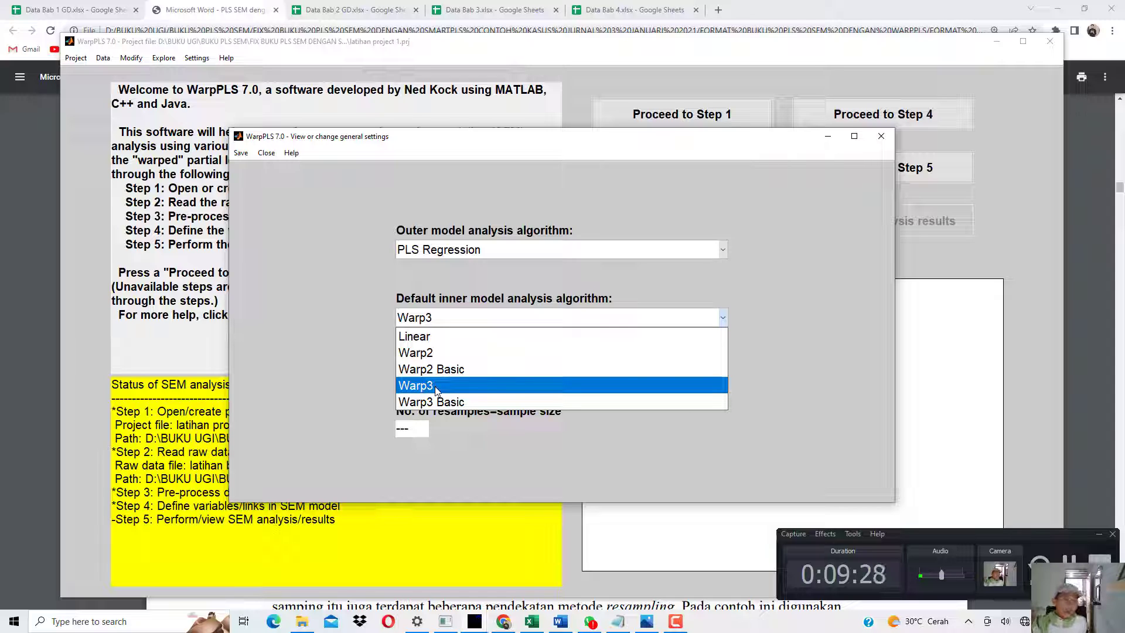
click(314, 319)
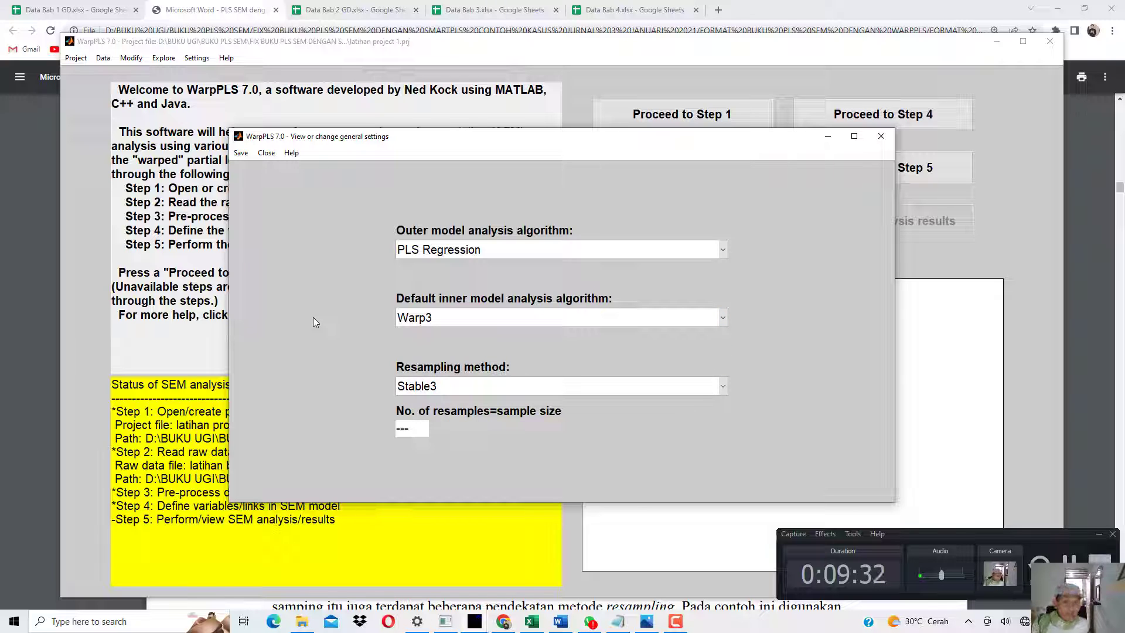
click(432, 320)
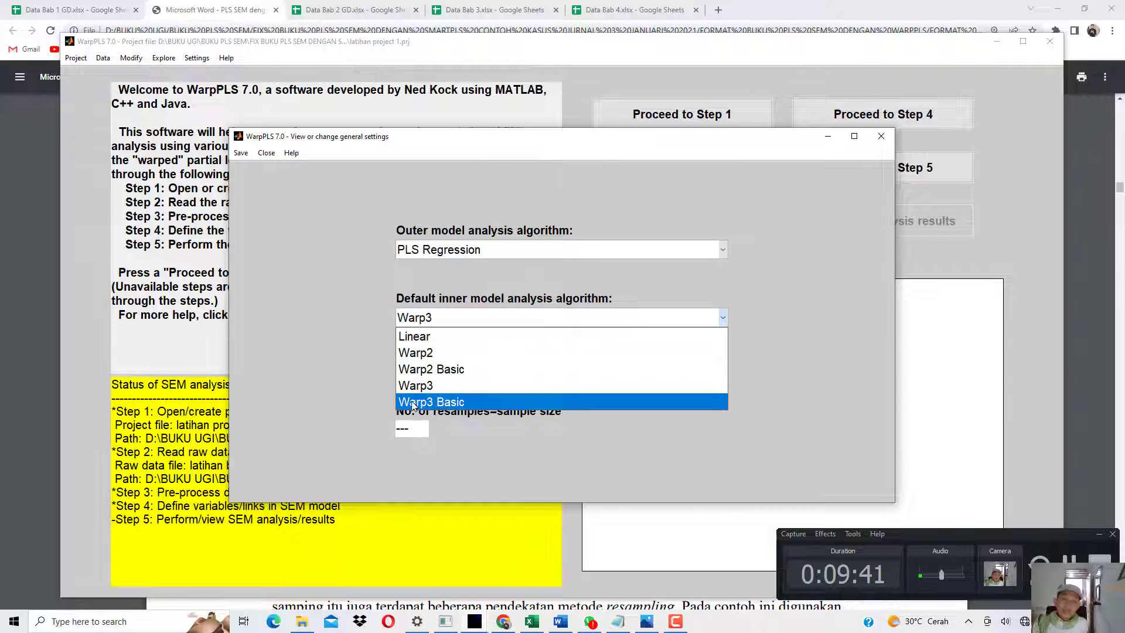
click(326, 358)
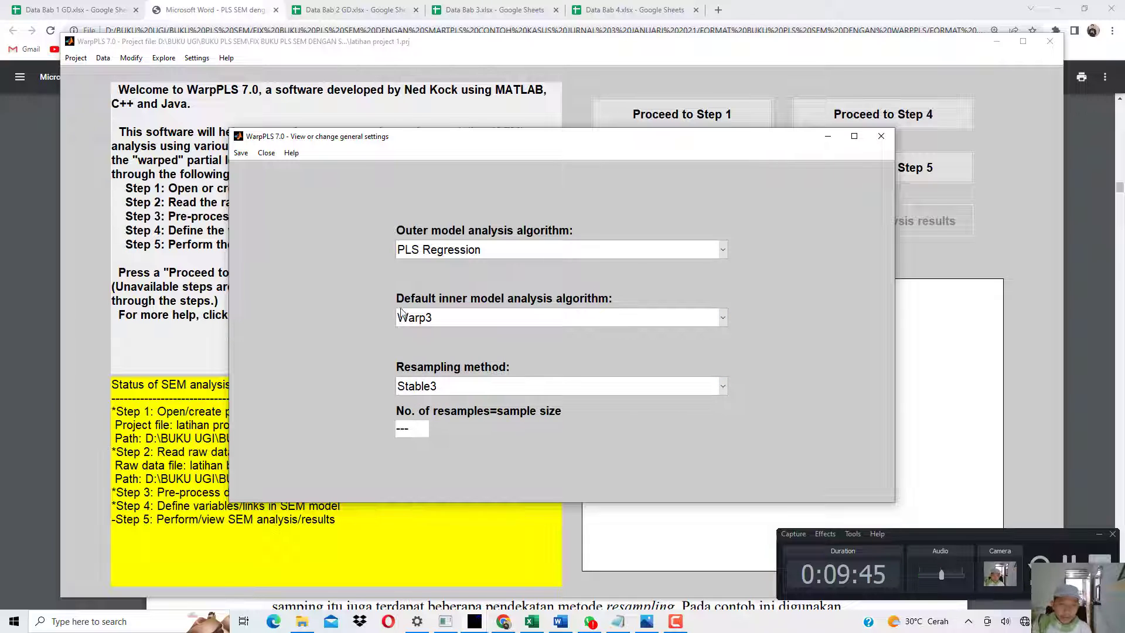
Check Gambar 1.3 of the PDF in Chrome, then save the WarpPLS general settings with PLS Regression, Warp3 and Stable3.
click(508, 622)
scroll(521, 429, down, 1)
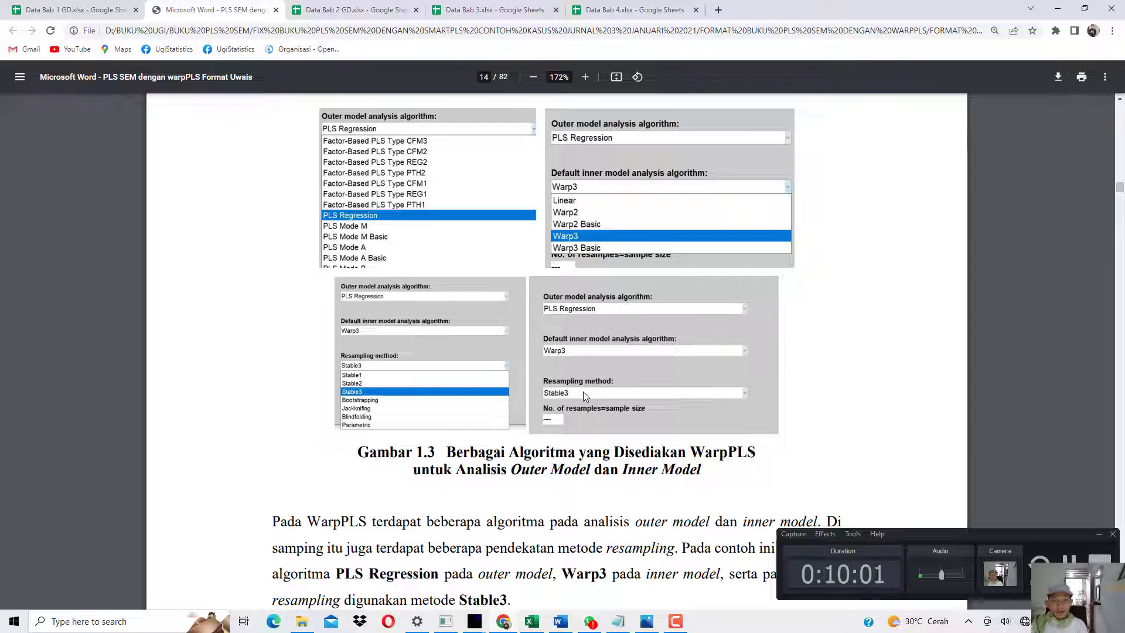
key(alt+Tab)
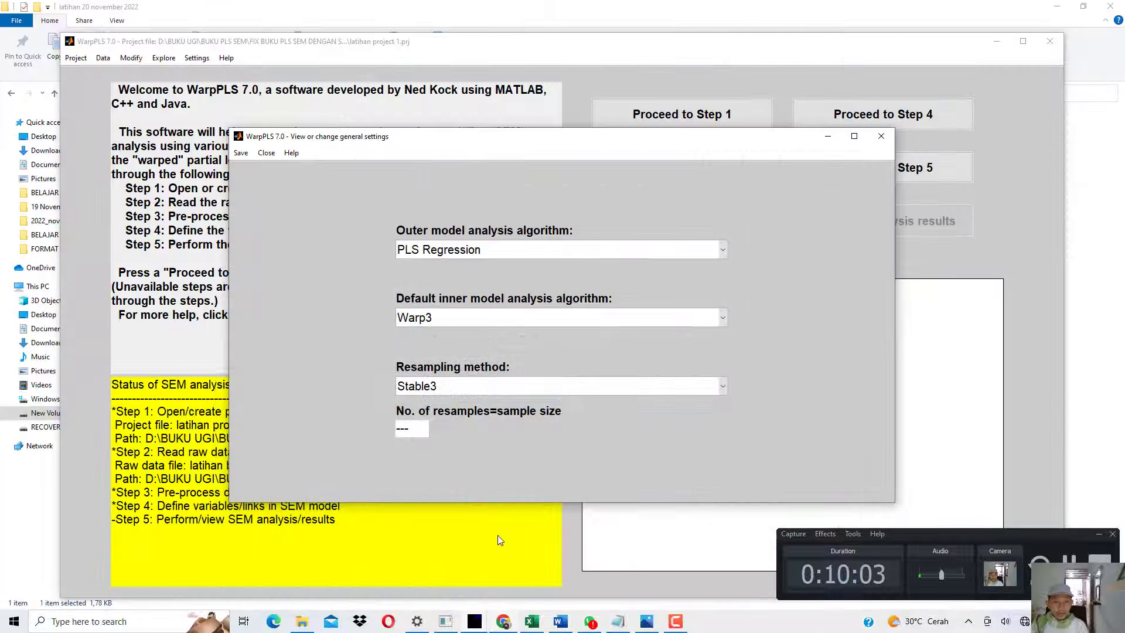
click(241, 153)
click(251, 170)
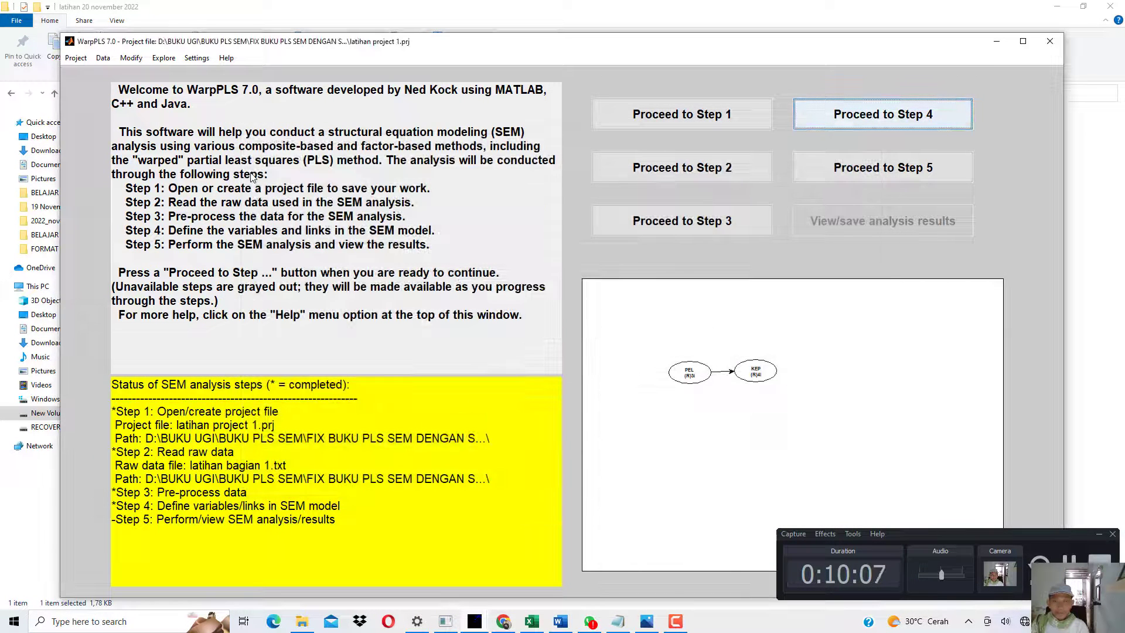
Perform the SEM analysis in Step 5 and maximize the results window.
click(859, 167)
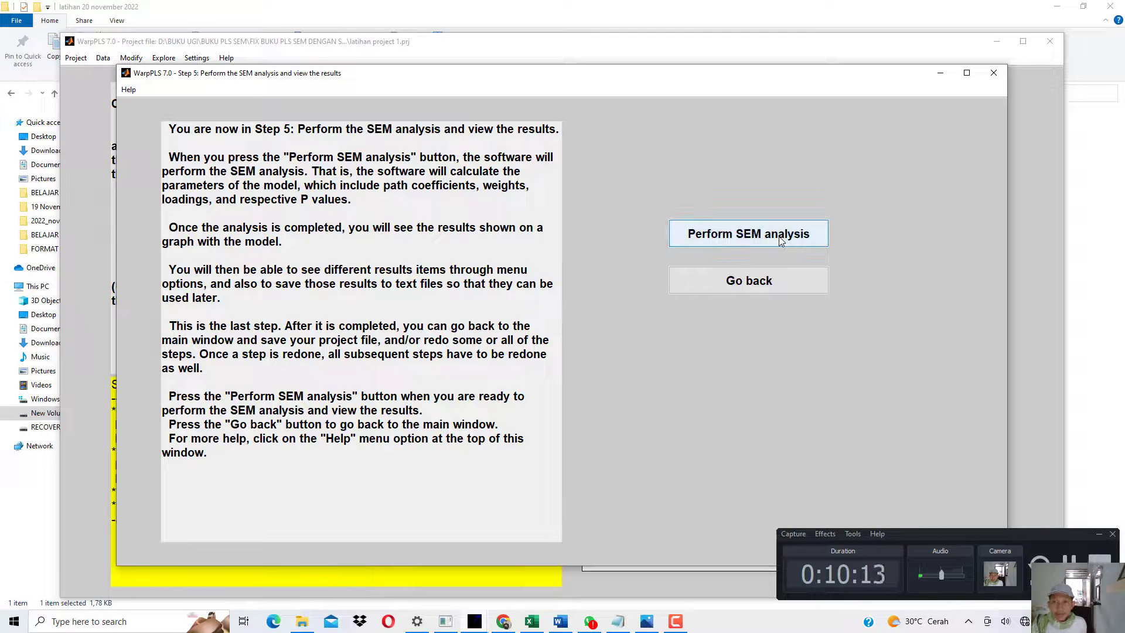
click(781, 237)
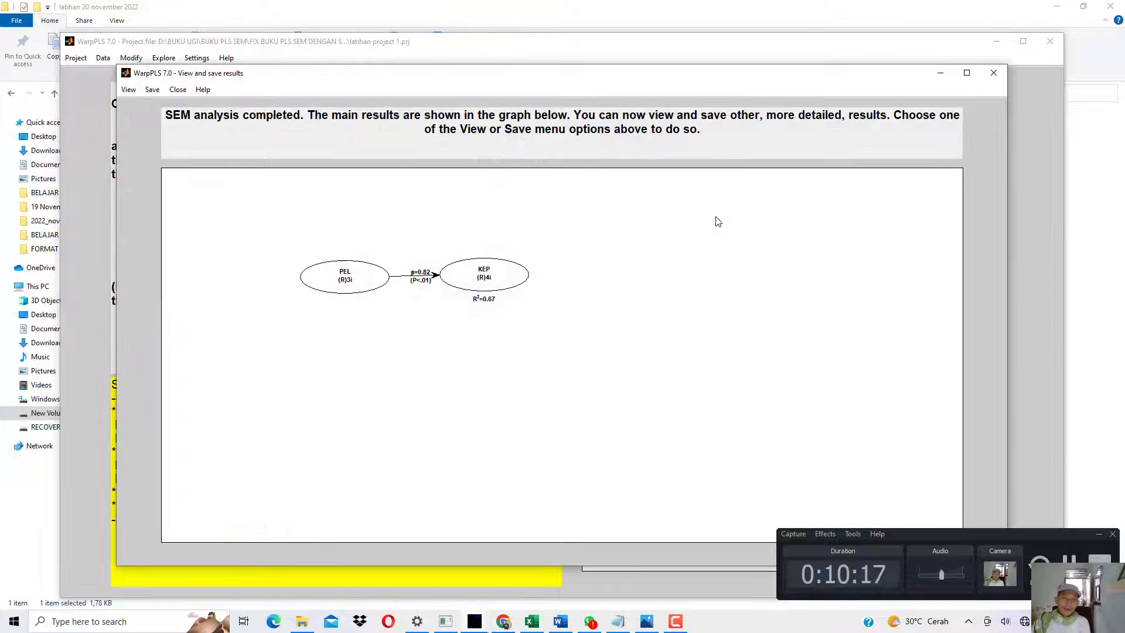
click(966, 73)
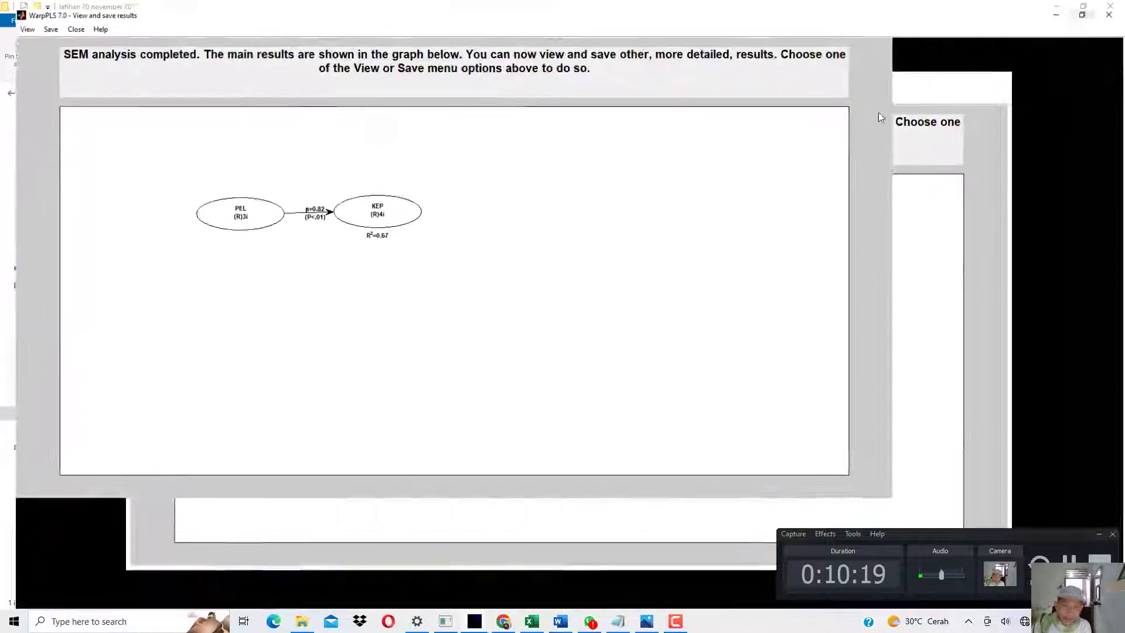
Skim section 1.6 on interpreting results in the Chrome PDF, then examine the model testing flowchart in Word.
click(504, 621)
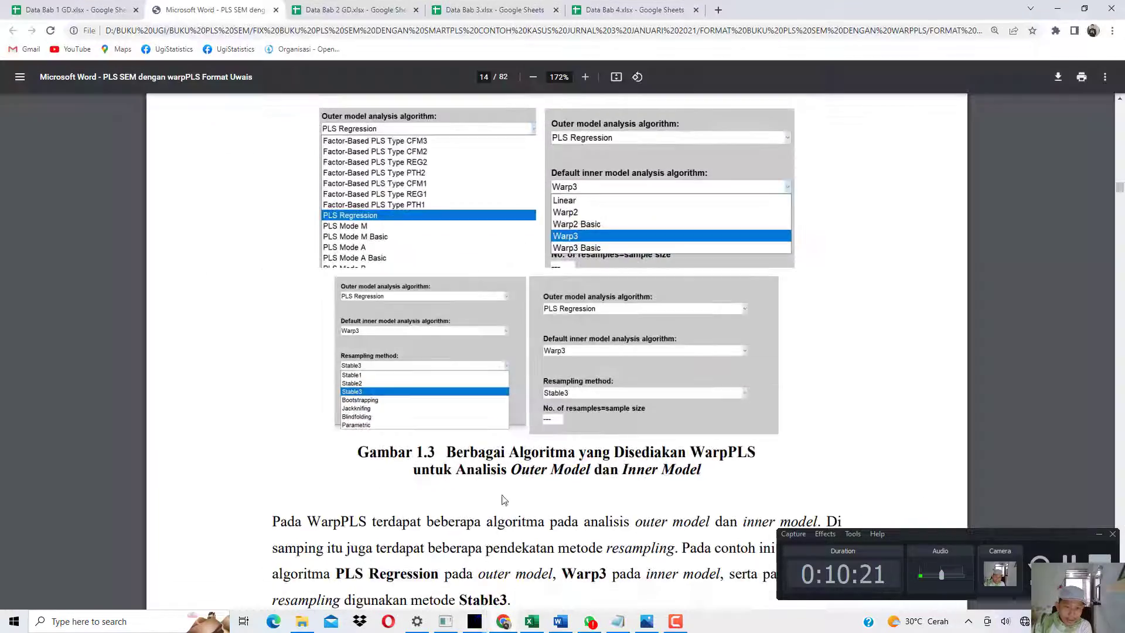
scroll(541, 418, down, 20)
scroll(541, 419, down, 20)
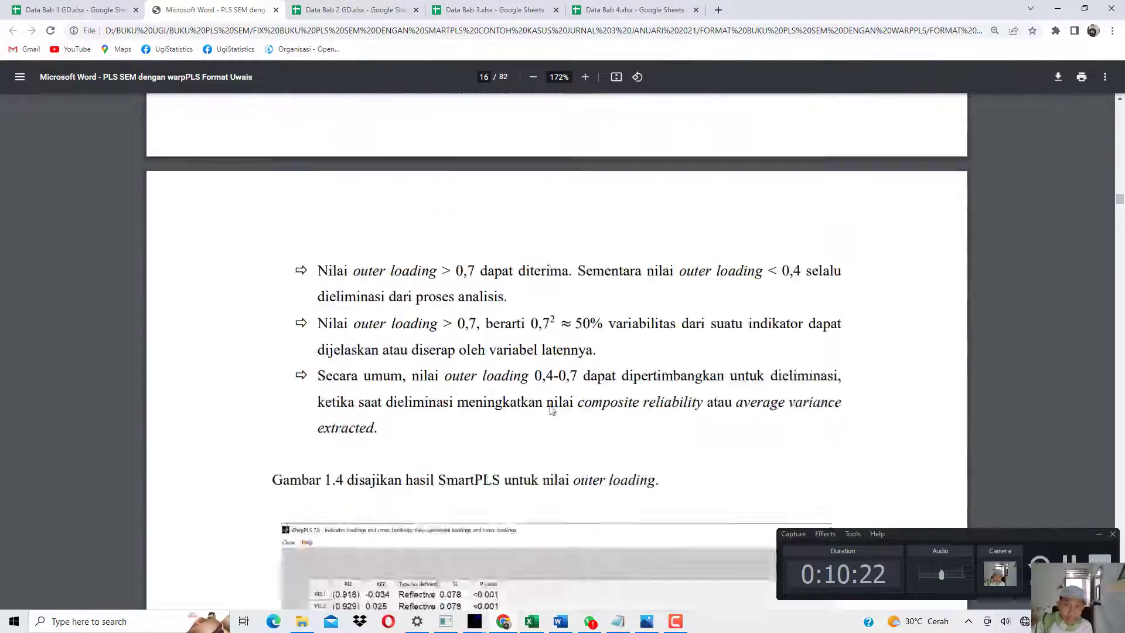
scroll(564, 401, down, 20)
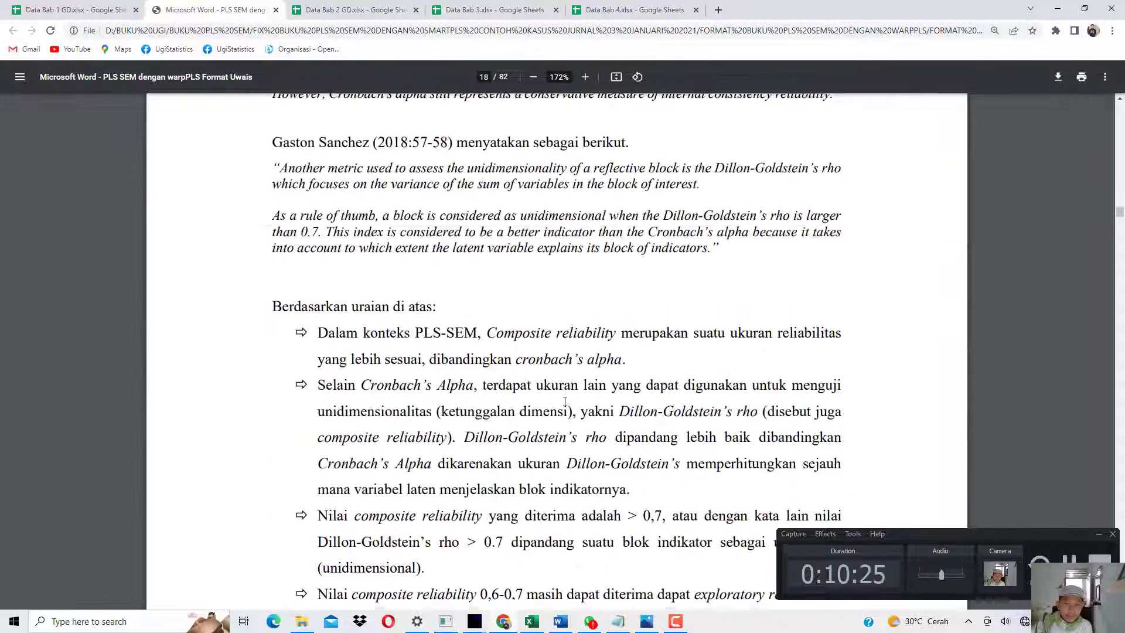
scroll(567, 405, down, 15)
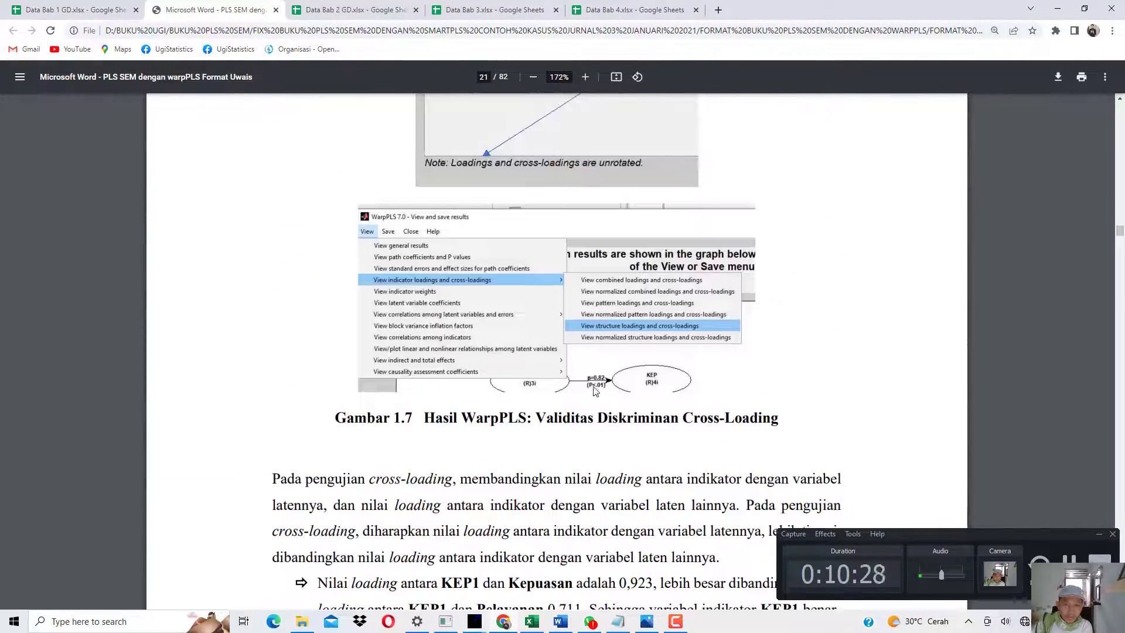
click(517, 626)
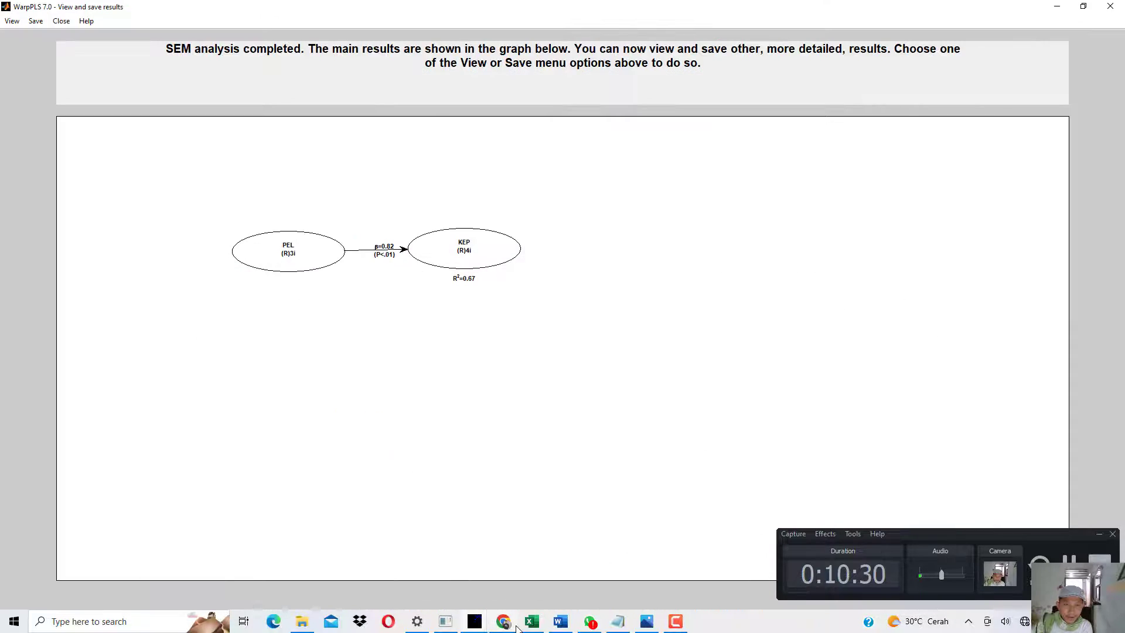
click(506, 622)
scroll(525, 437, down, 10)
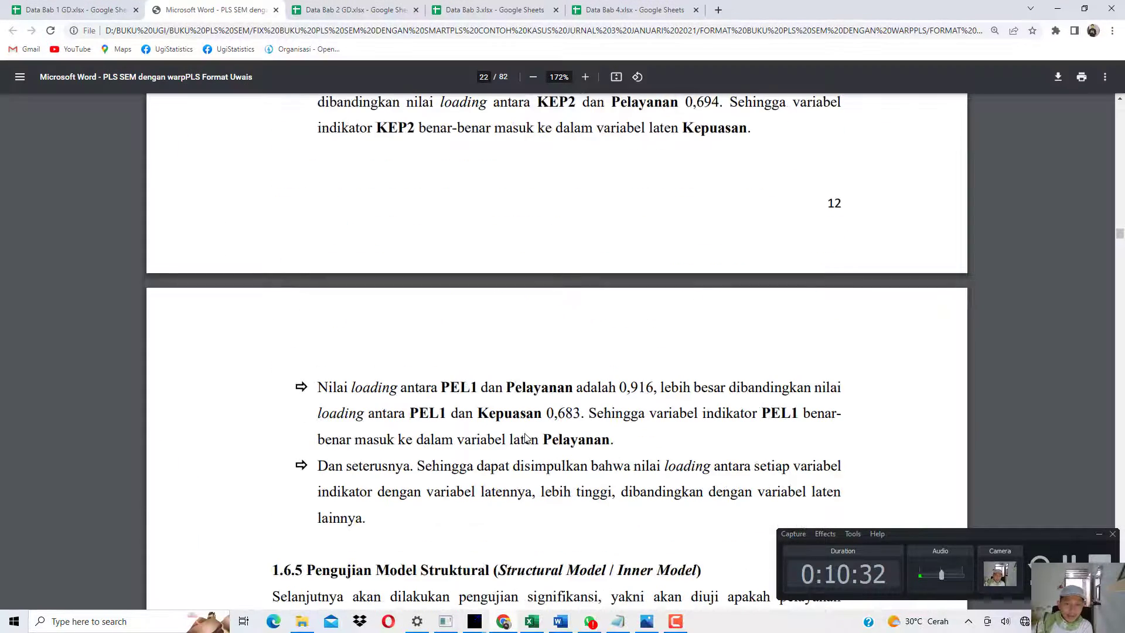
scroll(1121, 153, up, 20)
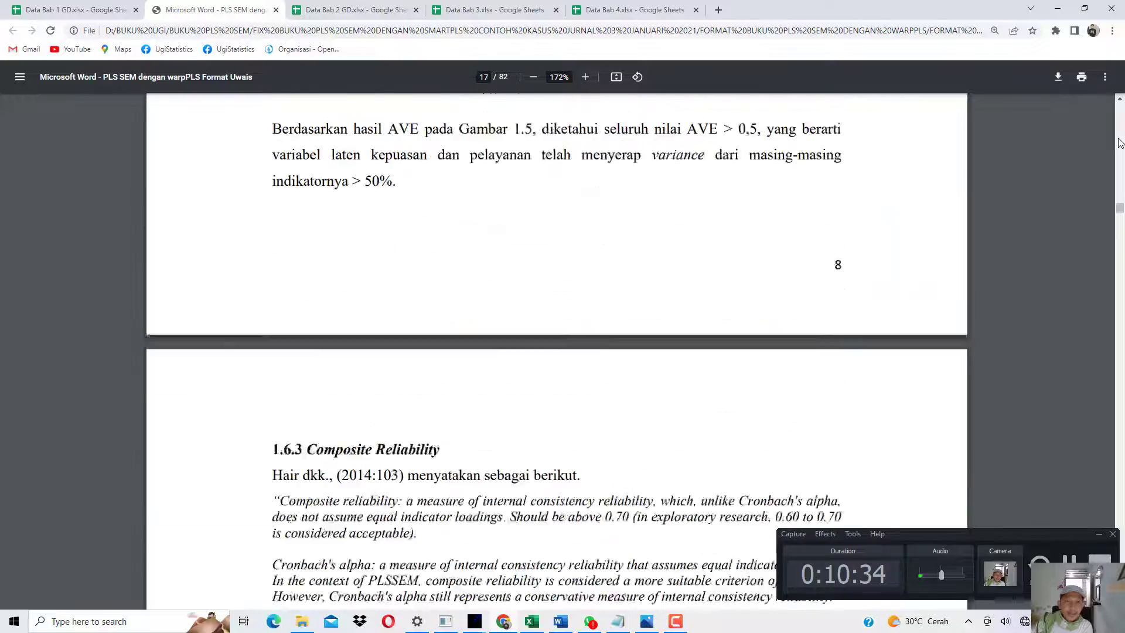
scroll(1119, 142, up, 8)
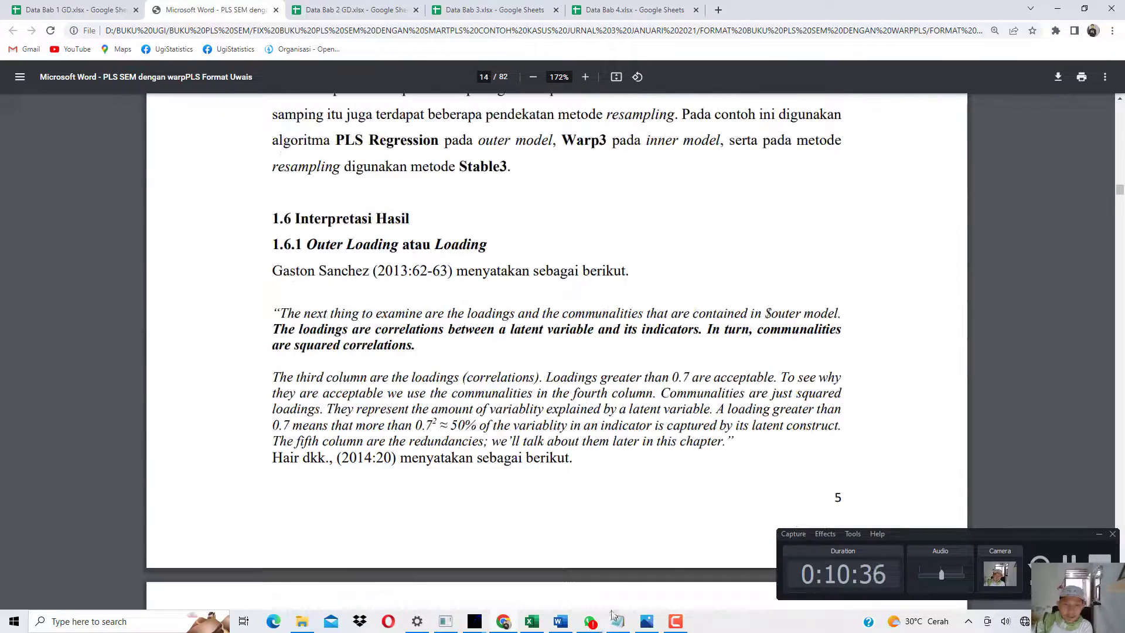
click(557, 622)
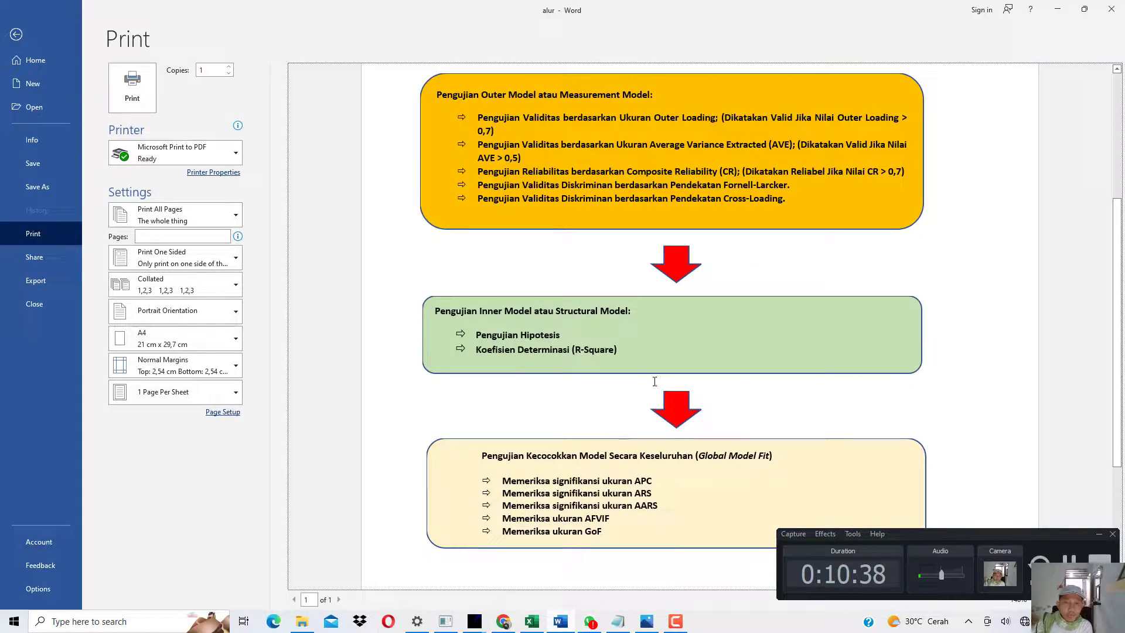
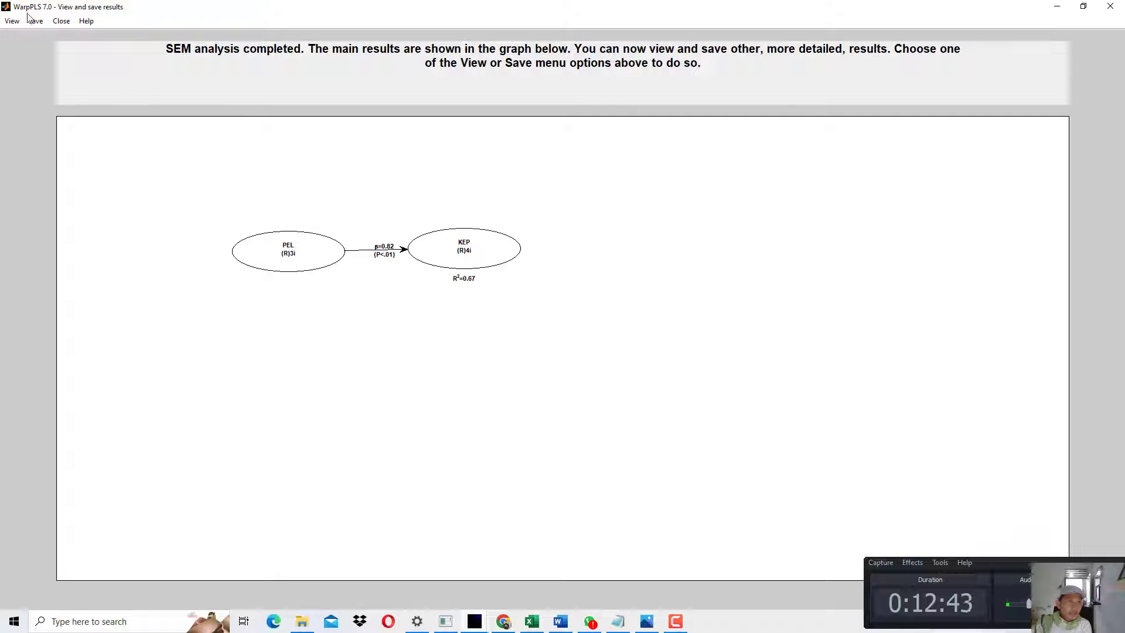
Display the combined loadings and cross-loadings of the indicators in the WarpPLS results.
click(12, 20)
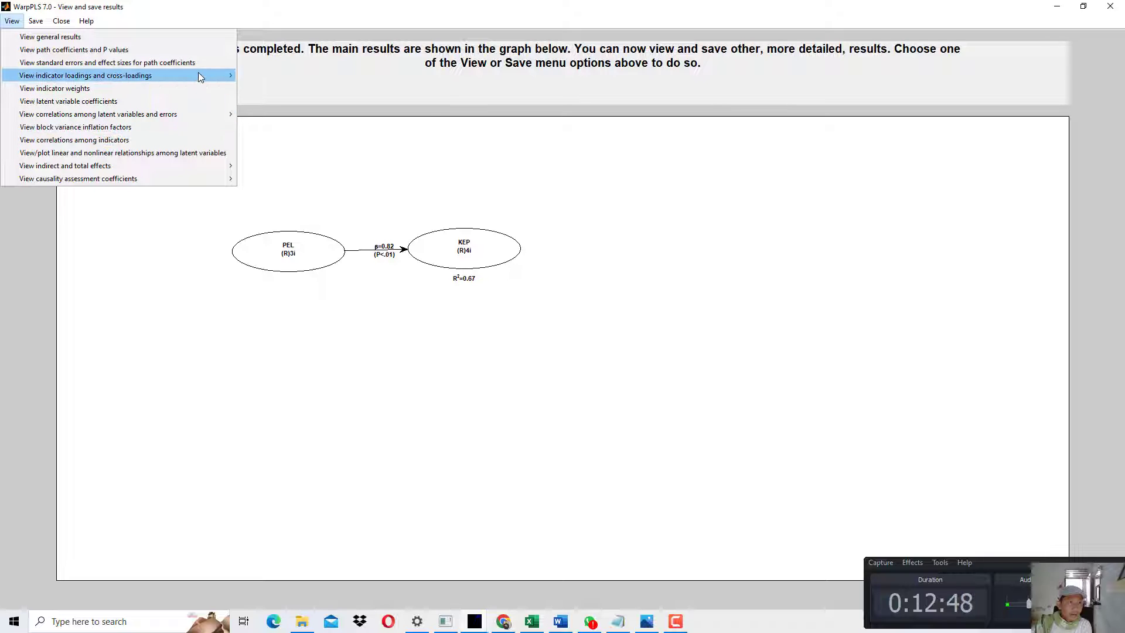
mouse_move(199, 75)
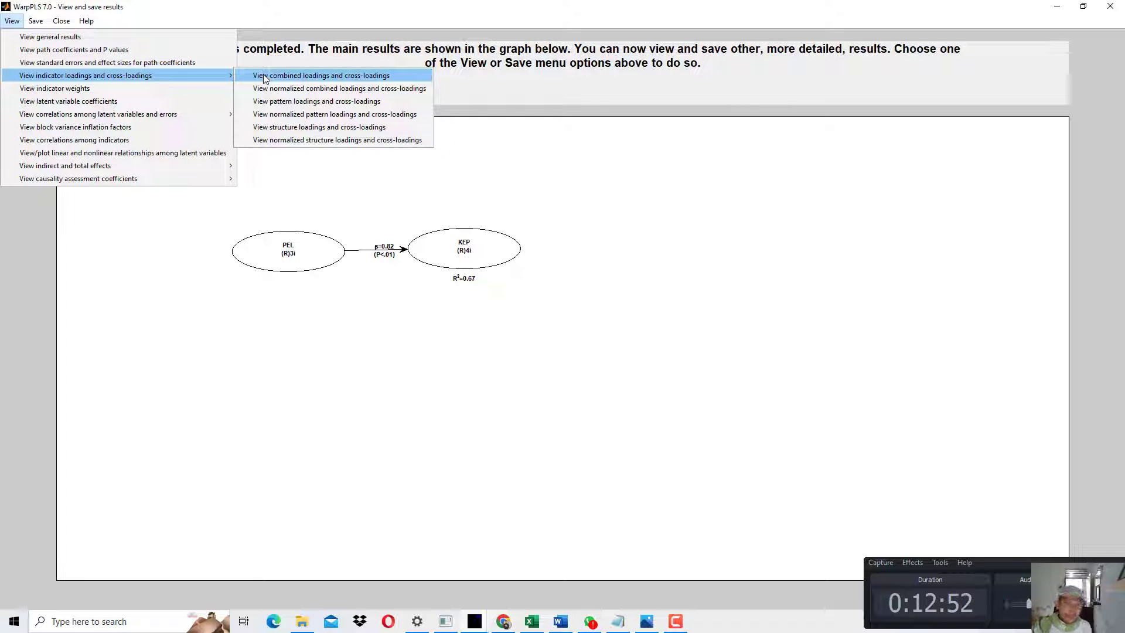
click(265, 78)
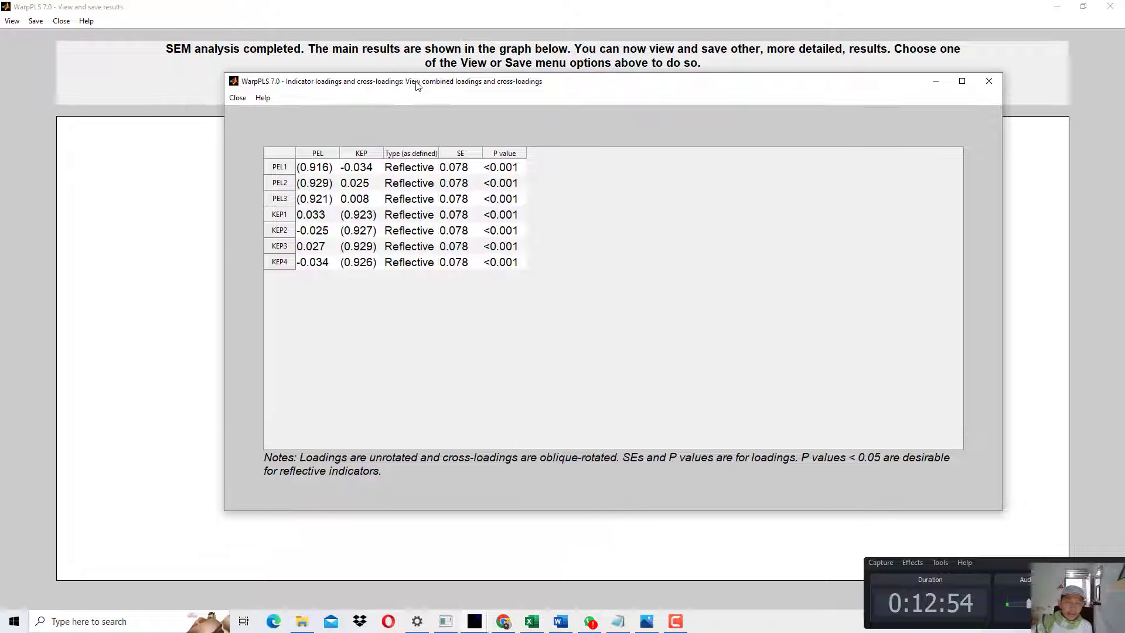
Examine the outer loadings of PEL1 to PEL3 on PEL and of KEP1 to KEP4 on KEP.
click(325, 164)
click(322, 182)
click(323, 169)
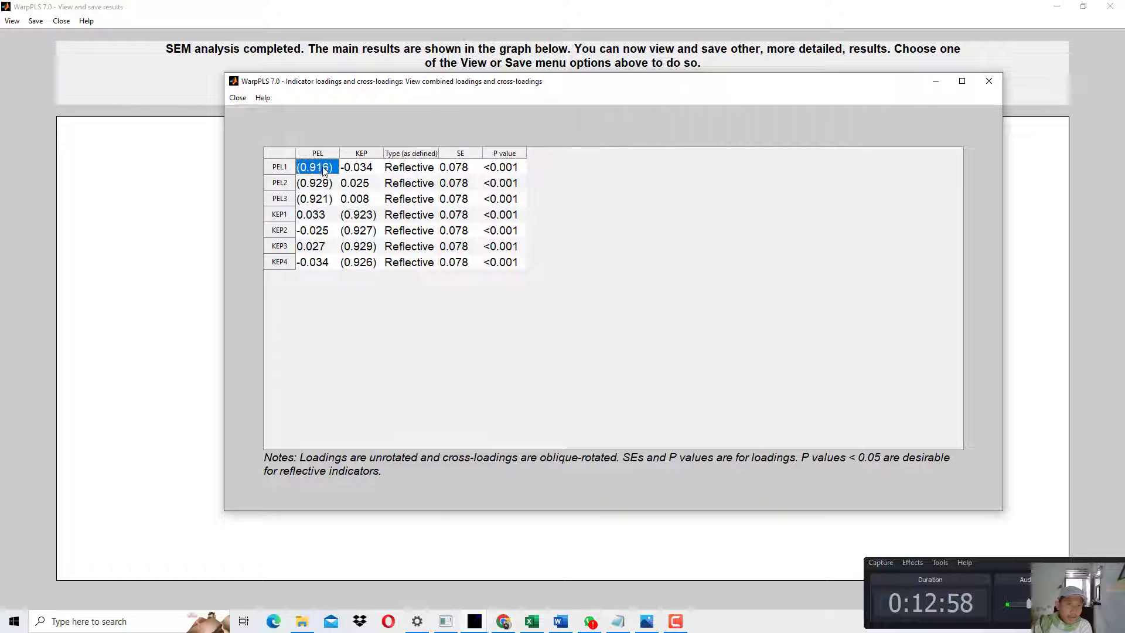
click(322, 183)
click(322, 198)
click(321, 167)
click(321, 184)
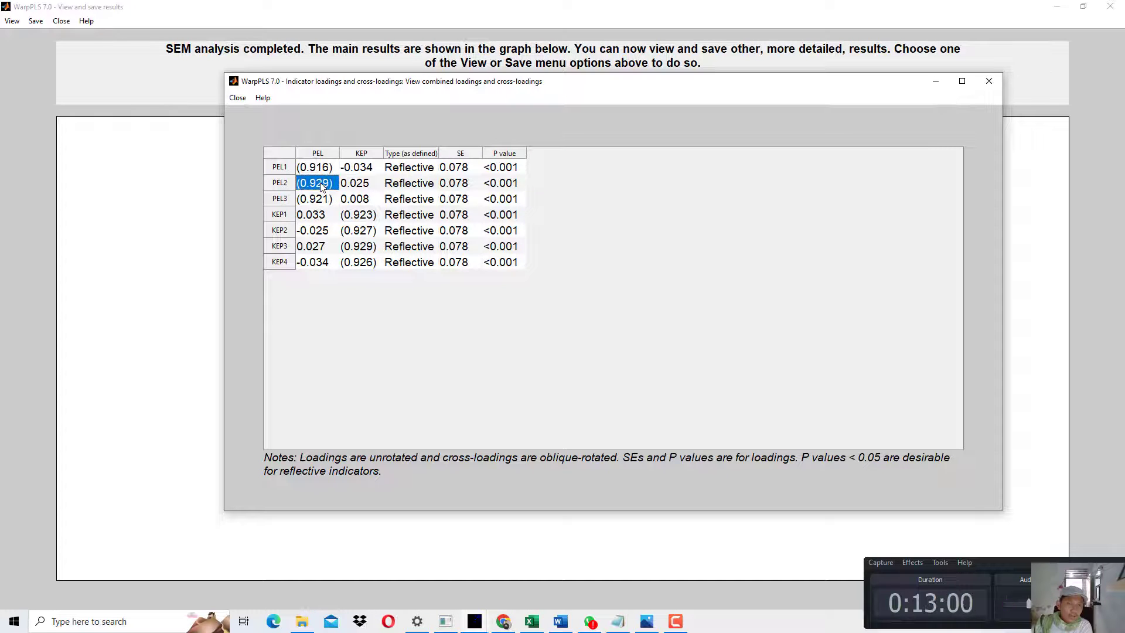
click(321, 167)
click(323, 183)
click(322, 199)
click(324, 167)
click(328, 184)
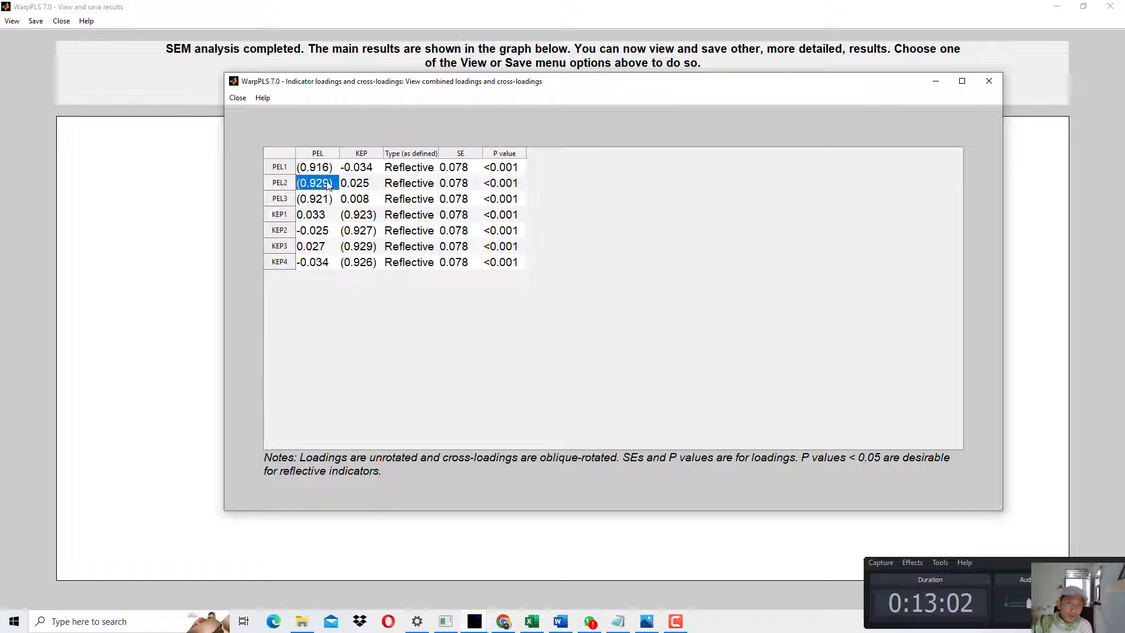
click(322, 198)
click(358, 215)
click(358, 230)
click(360, 246)
click(364, 264)
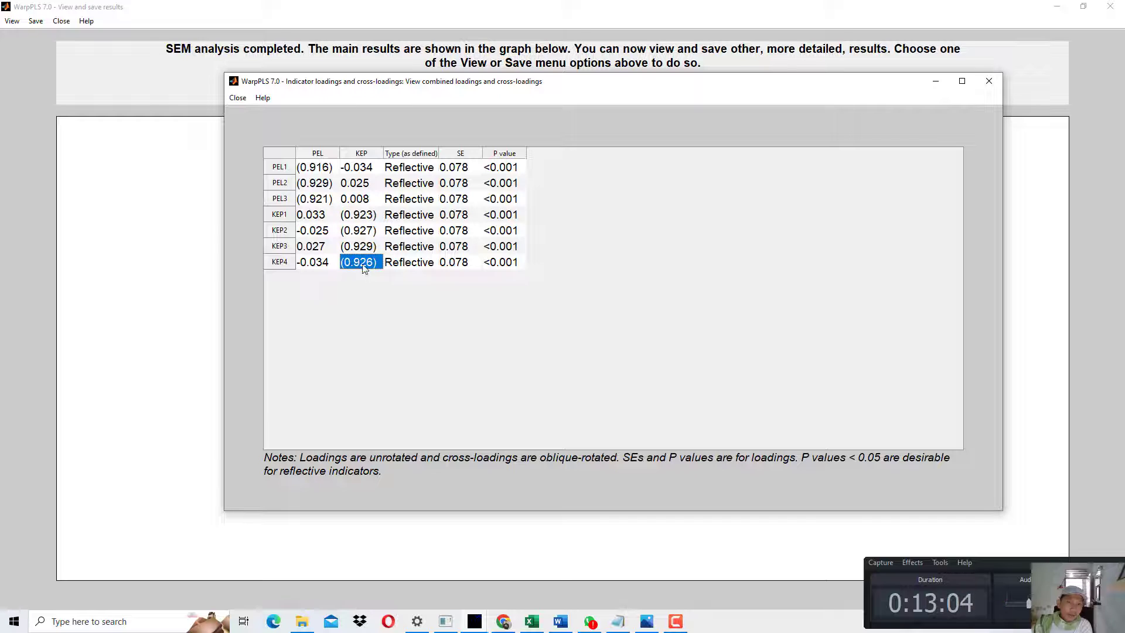
click(316, 171)
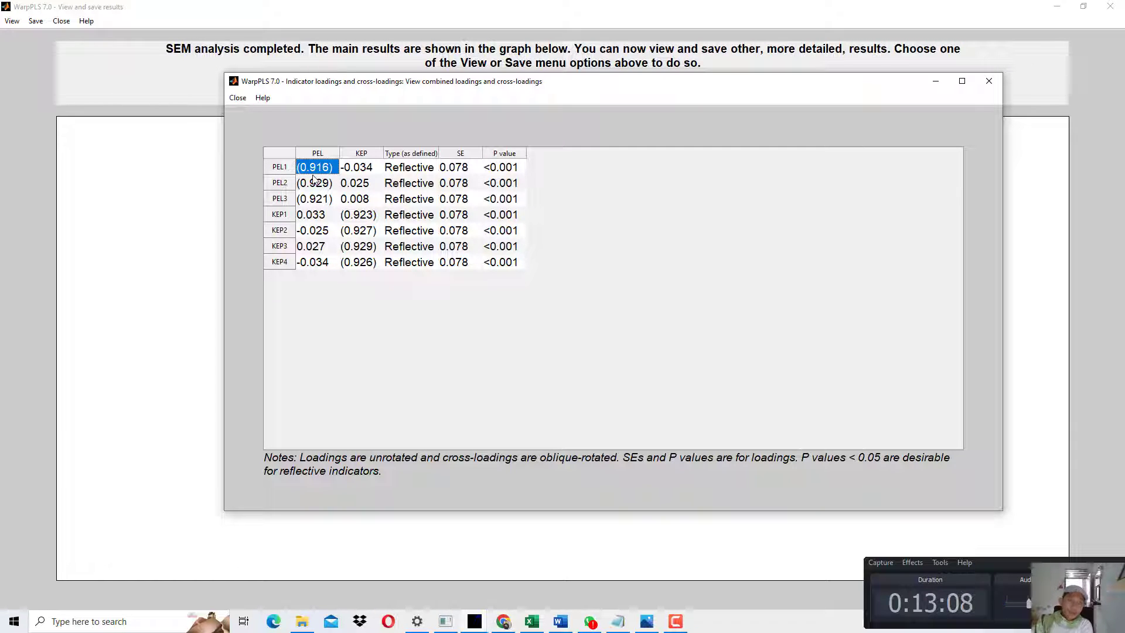
Go through each indicator's bracketed loading on its own construct, from PEL1 down to KEP4, to judge its outer loading.
click(319, 184)
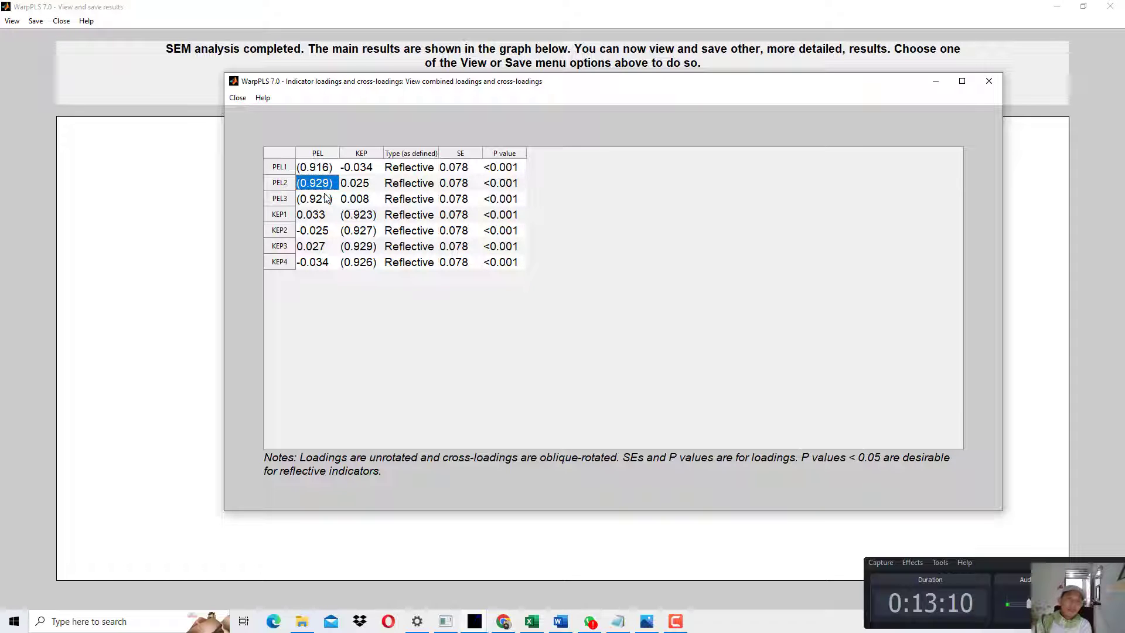
click(323, 201)
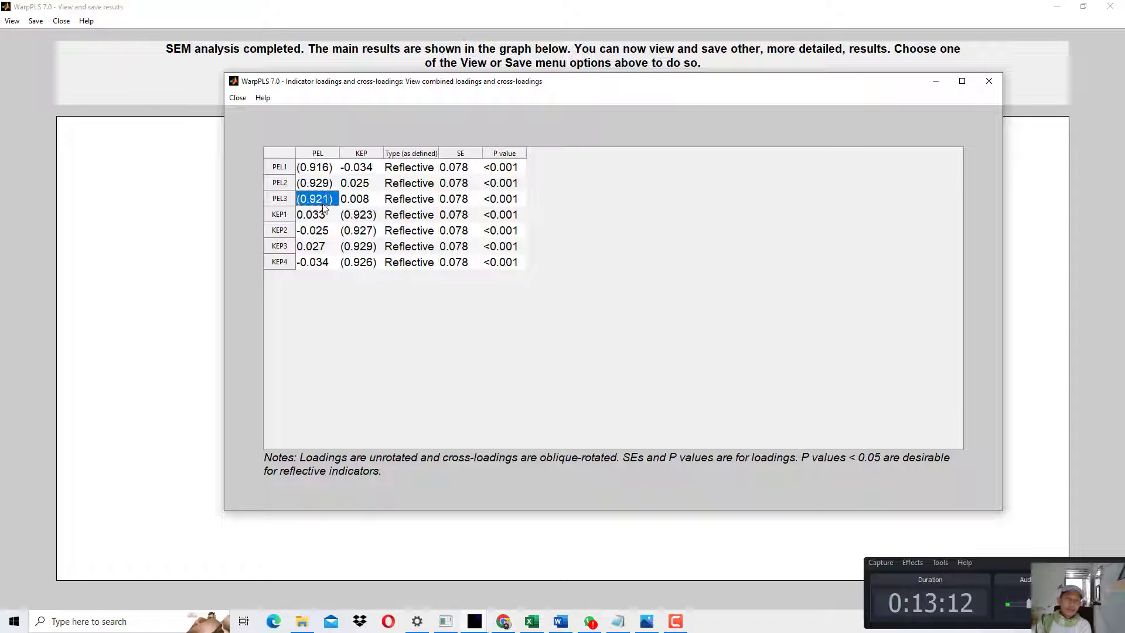
click(363, 217)
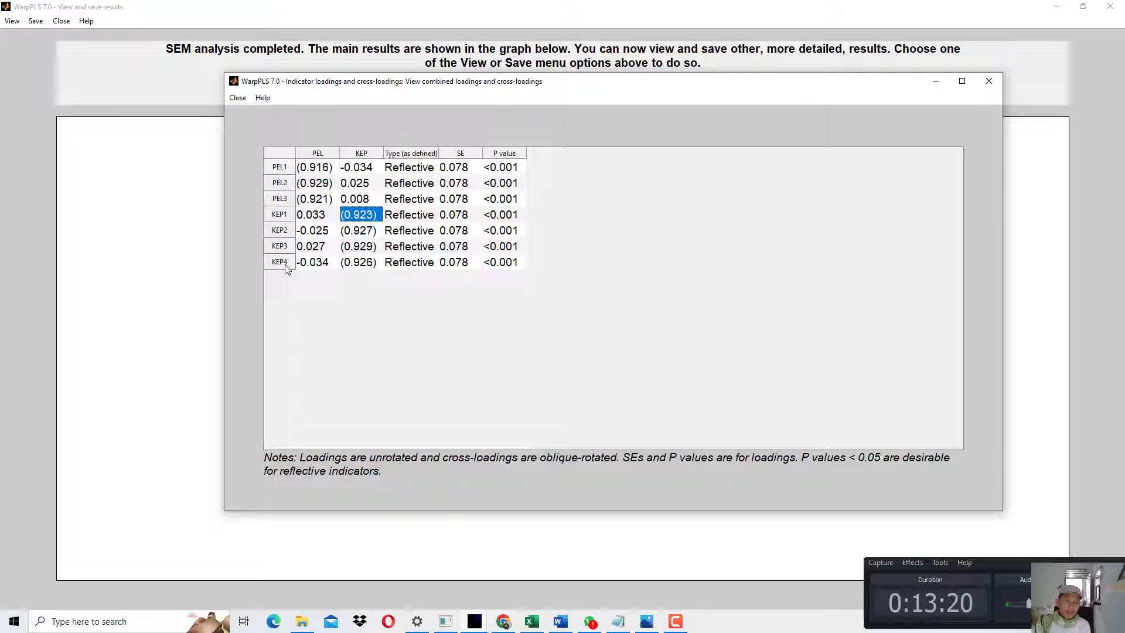
click(362, 264)
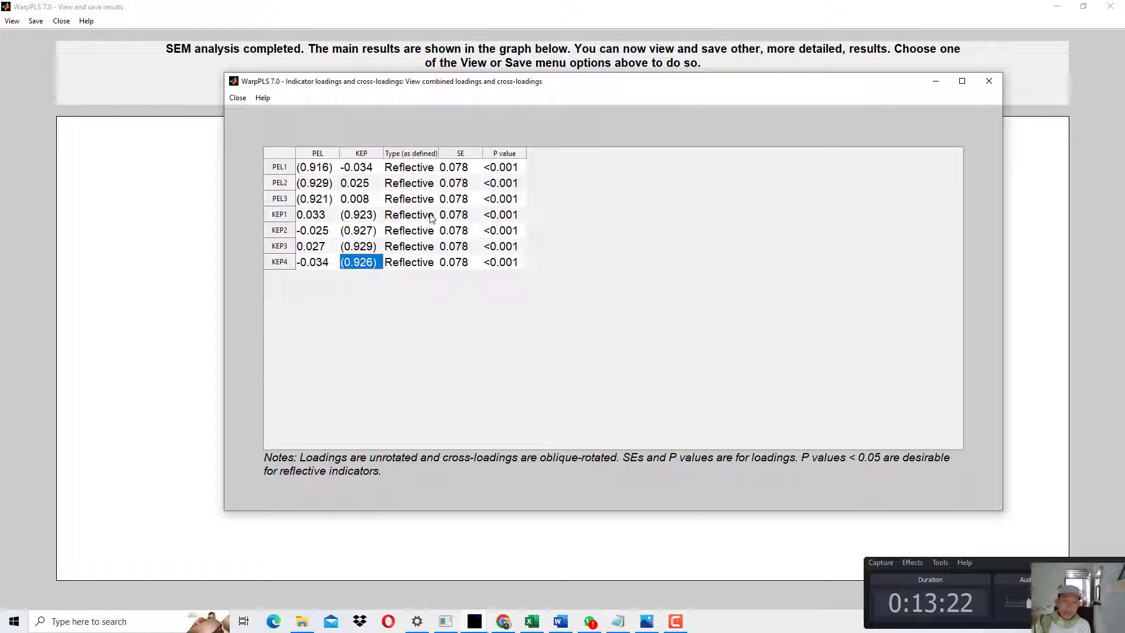
click(326, 169)
click(320, 181)
click(320, 200)
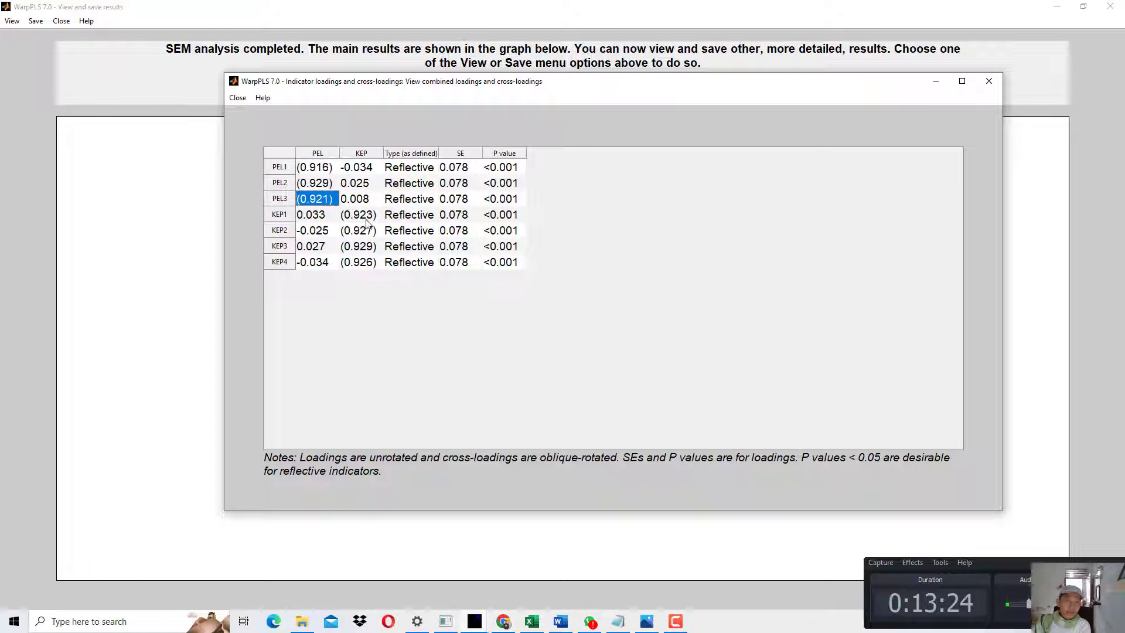
click(366, 216)
click(368, 232)
click(368, 248)
click(367, 264)
click(318, 170)
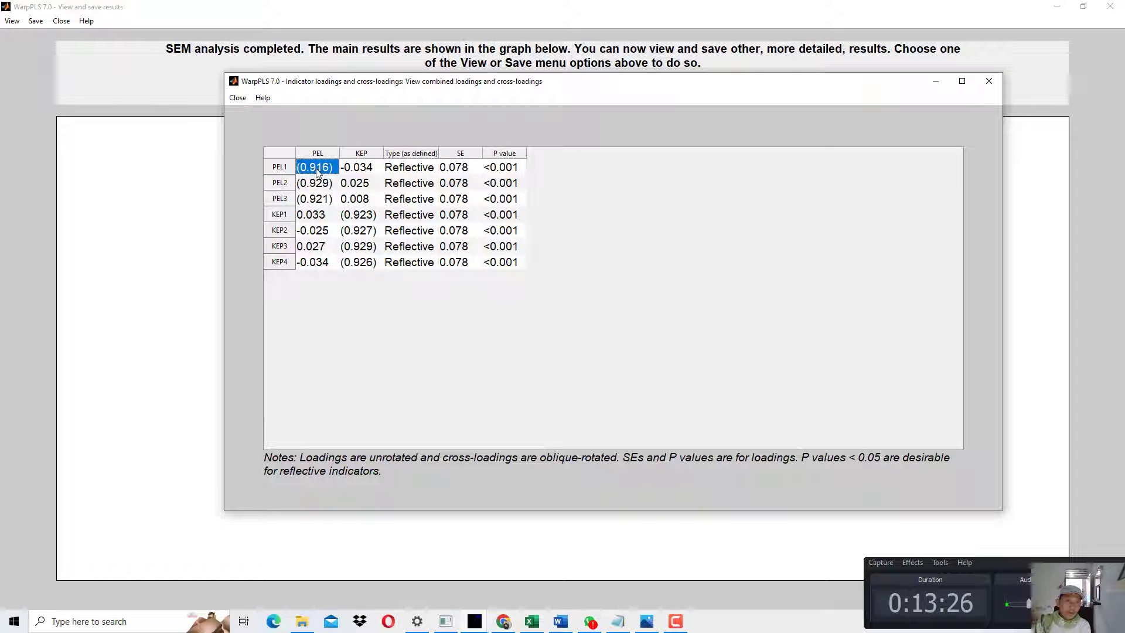
click(320, 185)
click(320, 199)
click(355, 215)
click(362, 232)
click(367, 248)
click(368, 264)
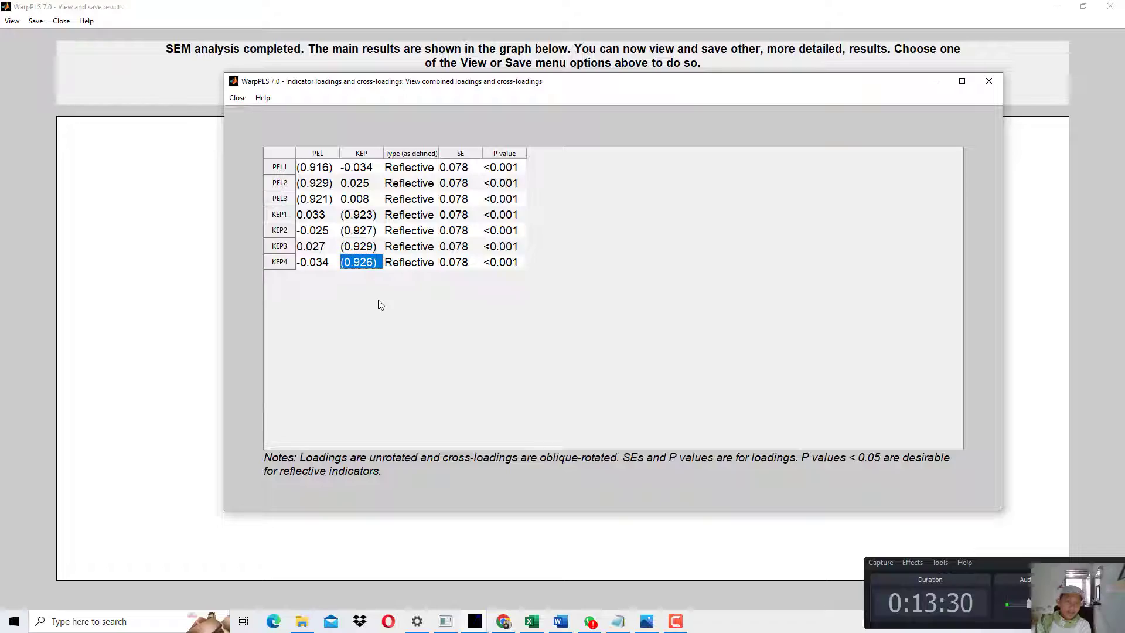
Read section 1.6.1 on outer loading in the Chrome PDF and highlight the 0,7 criterion in the conclusion below Gambar 1.4.
click(505, 620)
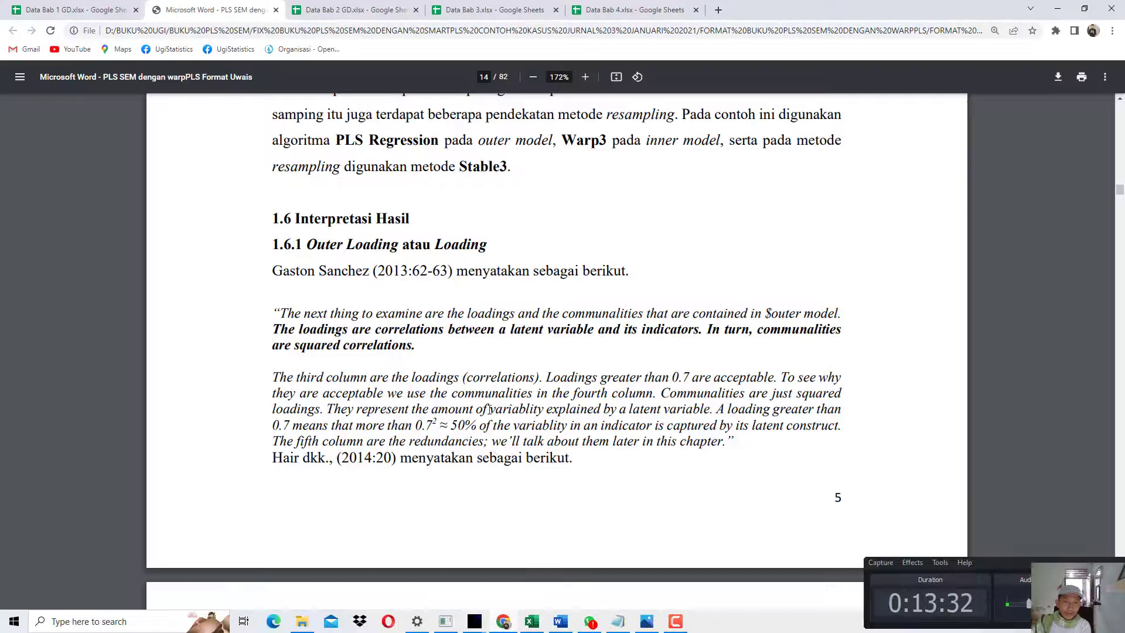
scroll(490, 408, down, 3)
scroll(417, 326, up, 3)
scroll(413, 311, down, 12)
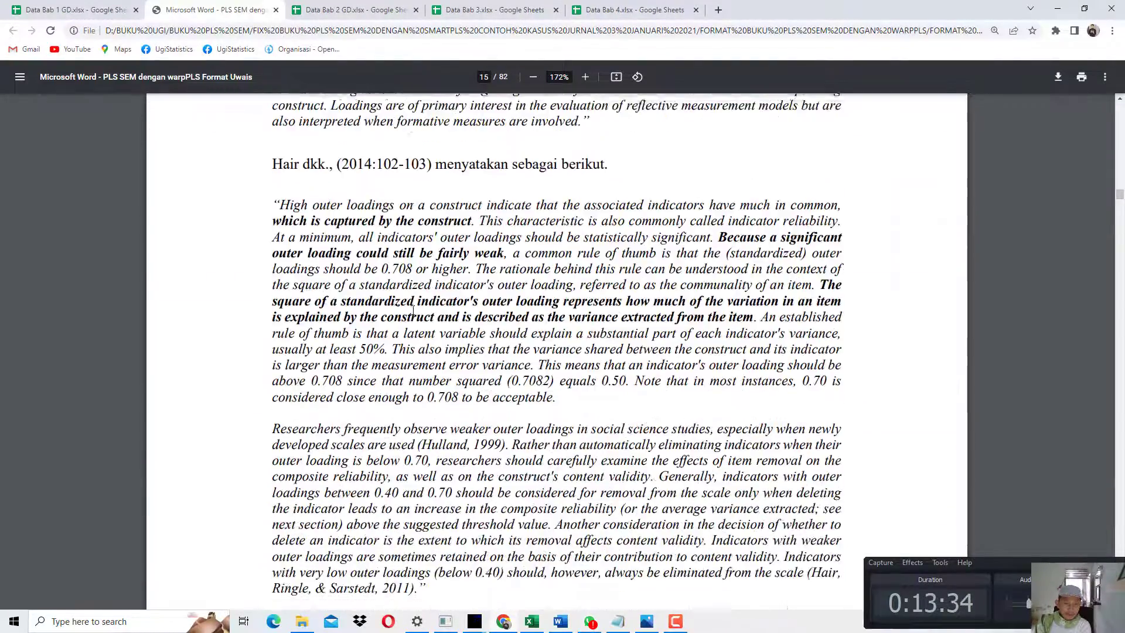
scroll(413, 310, down, 15)
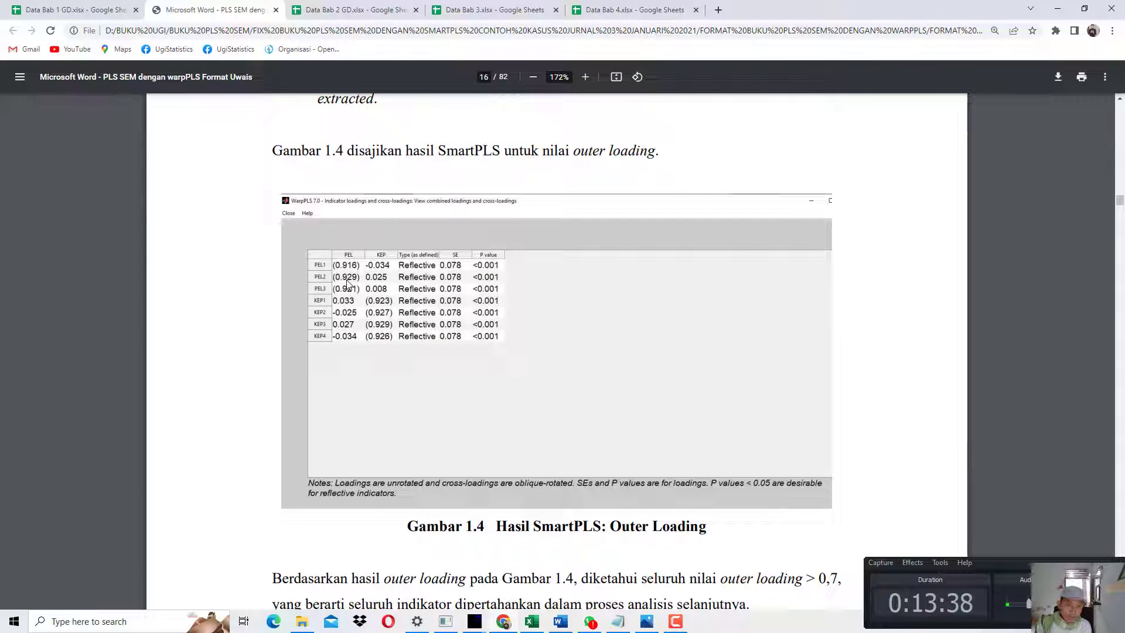
click(507, 625)
click(507, 626)
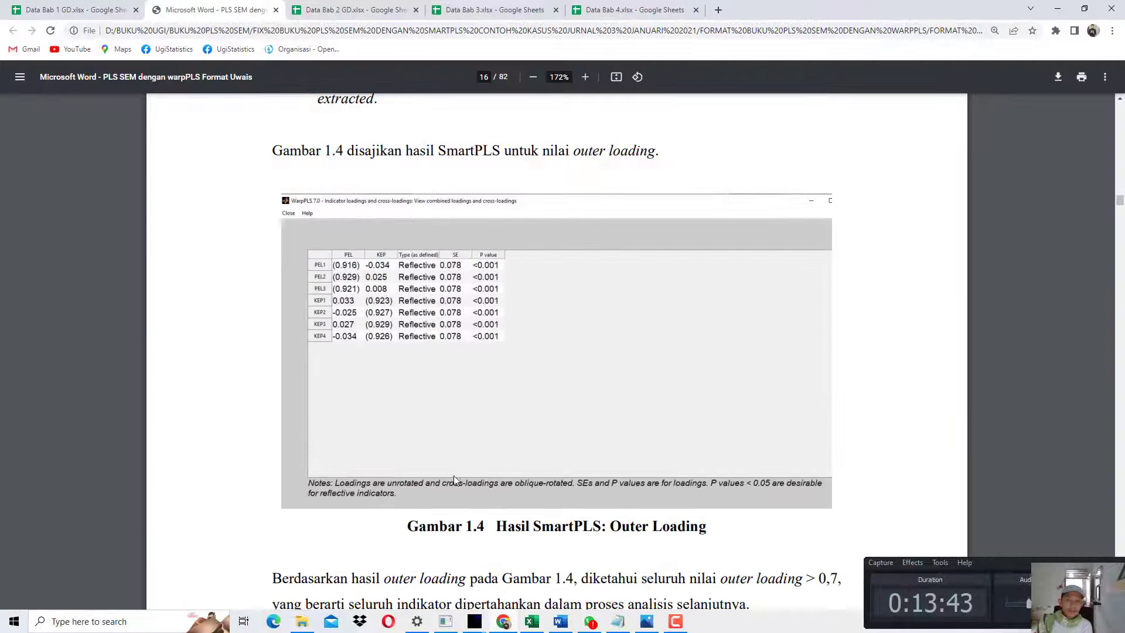
scroll(455, 479, down, 3)
drag(775, 403, 838, 403)
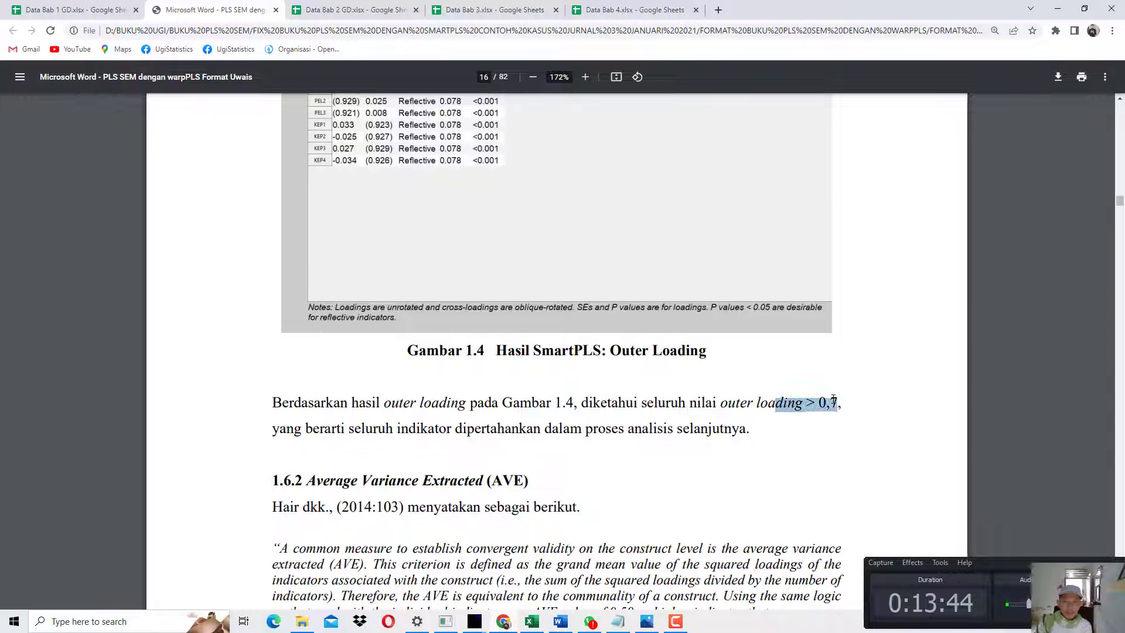
Check the AVE criterion in the Word flowchart, then examine the average variance extracted of PEL and KEP in the WarpPLS latent variable coefficients.
click(561, 622)
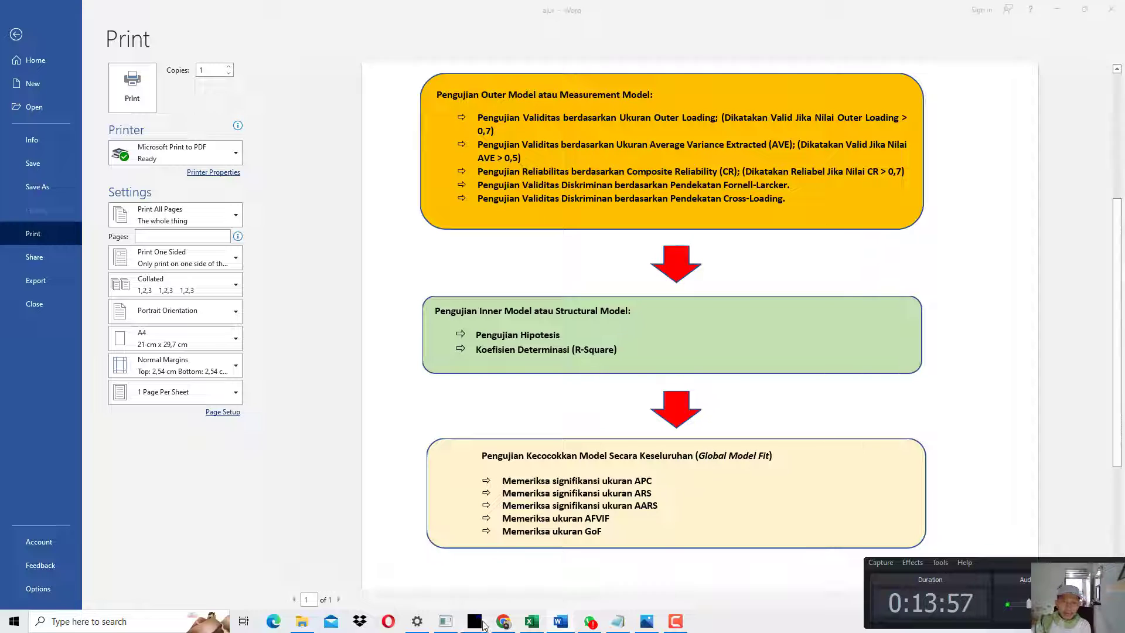
mouse_move(485, 623)
click(557, 574)
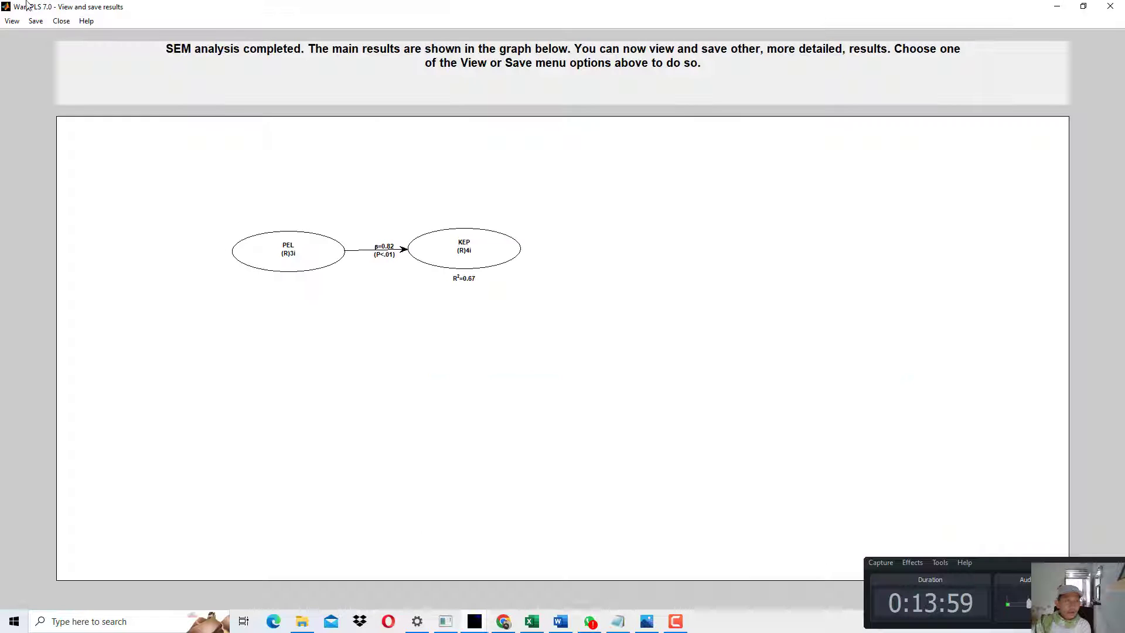
click(12, 20)
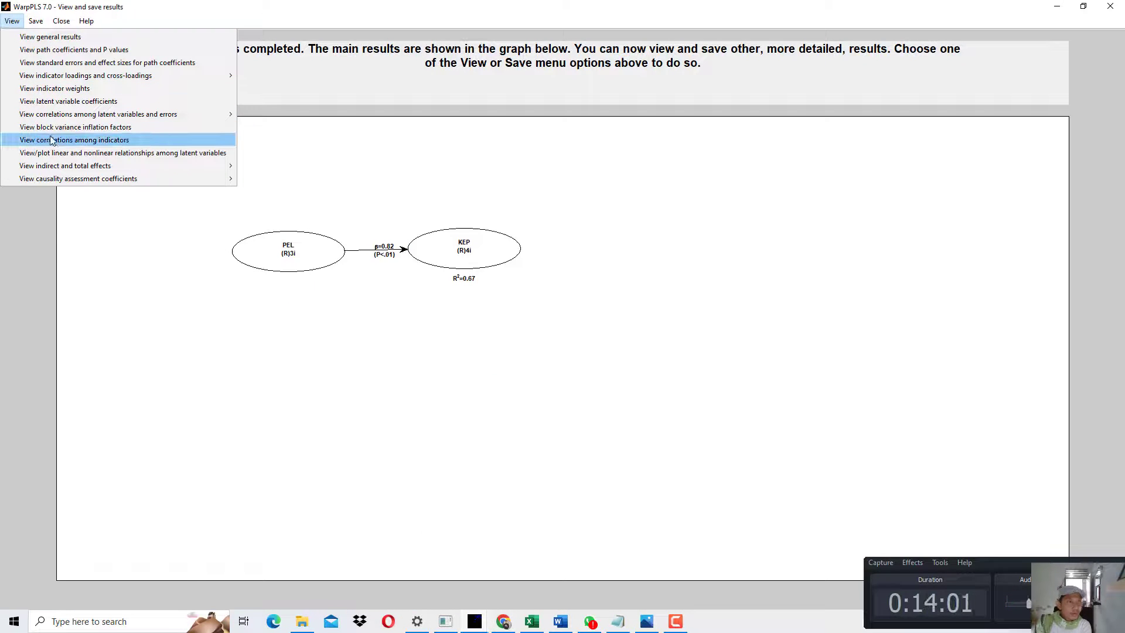
click(72, 102)
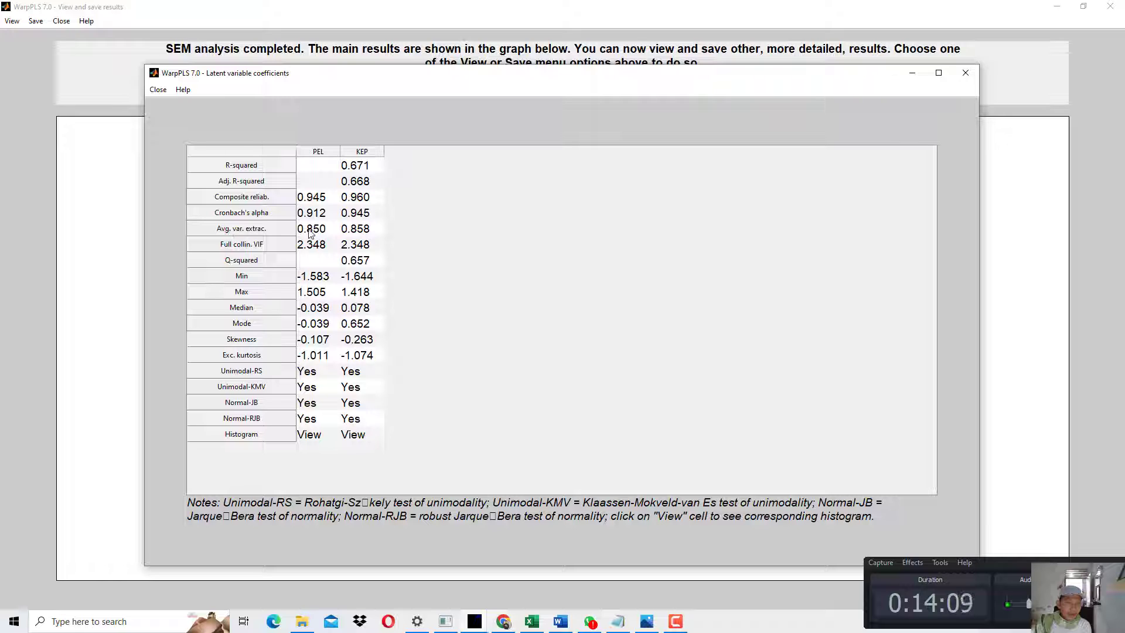
drag(311, 235, 356, 232)
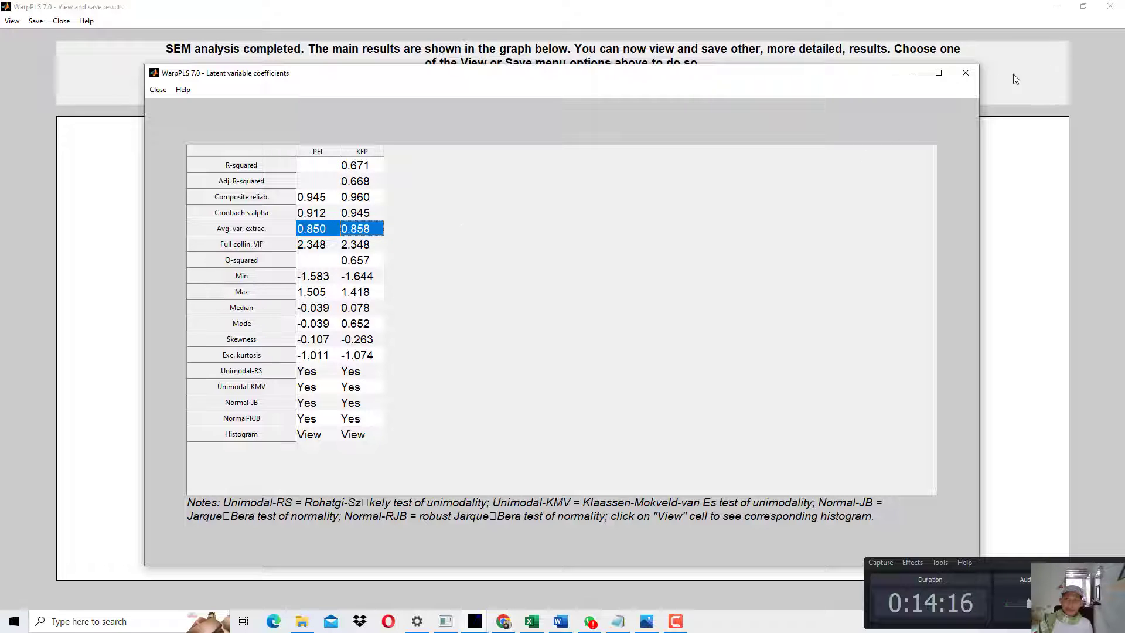
click(966, 72)
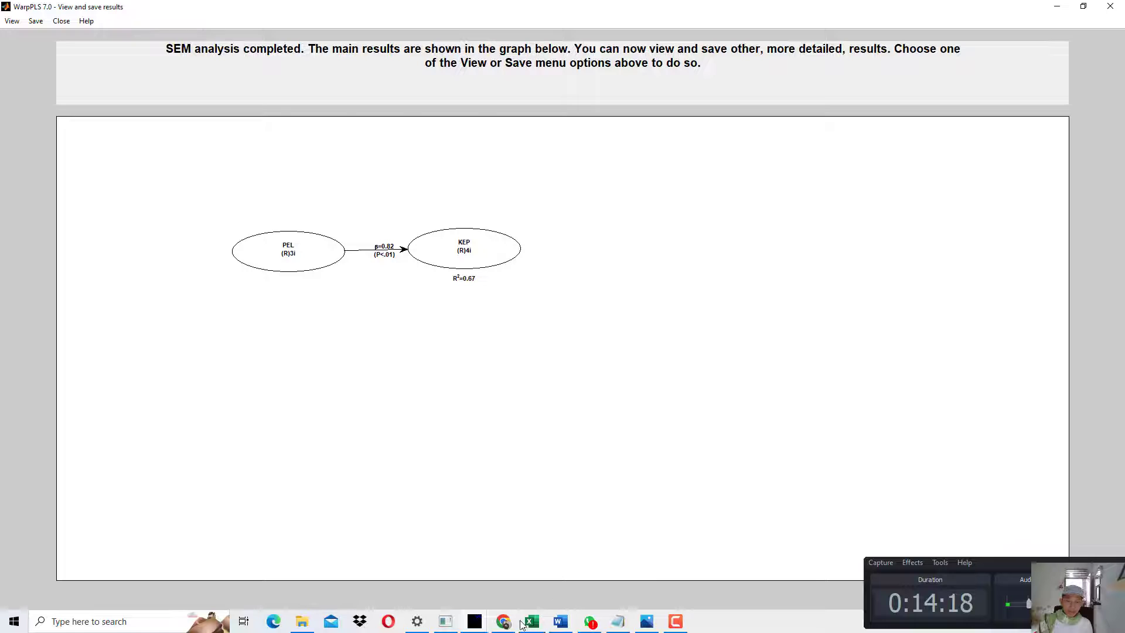
Read the AVE interpretation below Gambar 1.5 in the Chrome PDF, then check the composite reliability criterion in the Word flowchart.
click(508, 622)
scroll(514, 430, down, 10)
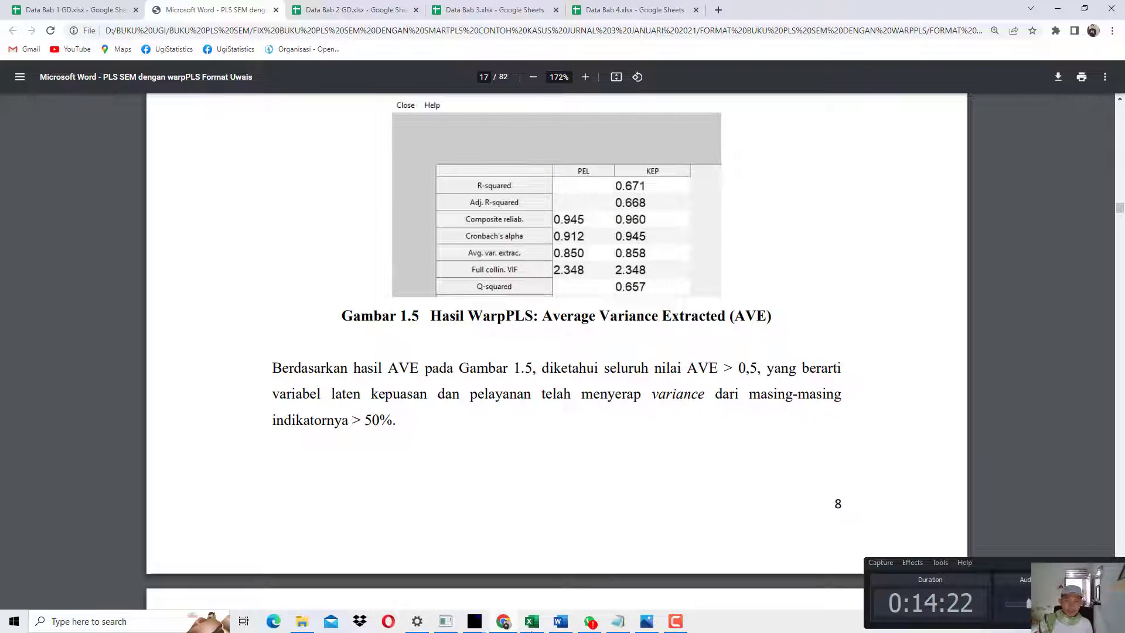
click(563, 622)
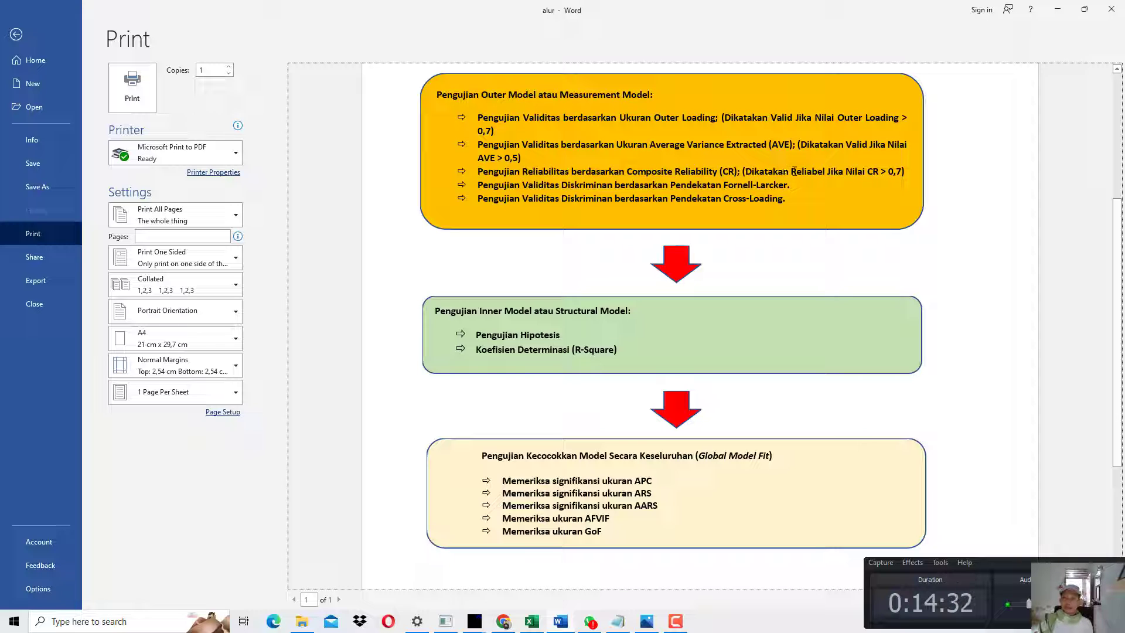
click(860, 170)
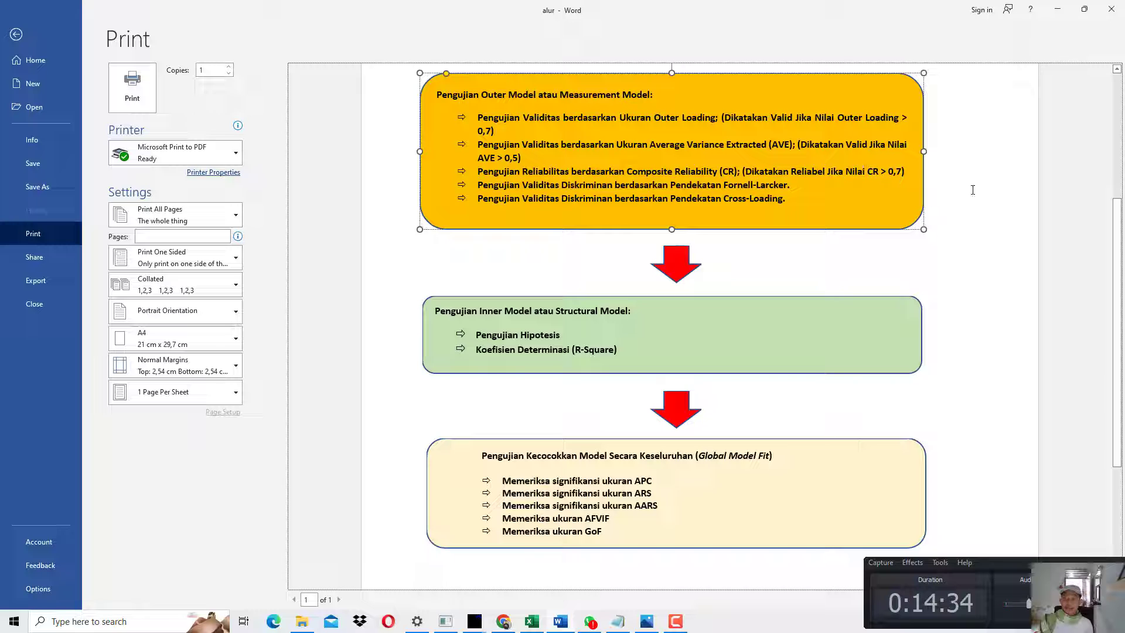
Switch to WarpPLS and display the latent variable coefficients again.
click(479, 621)
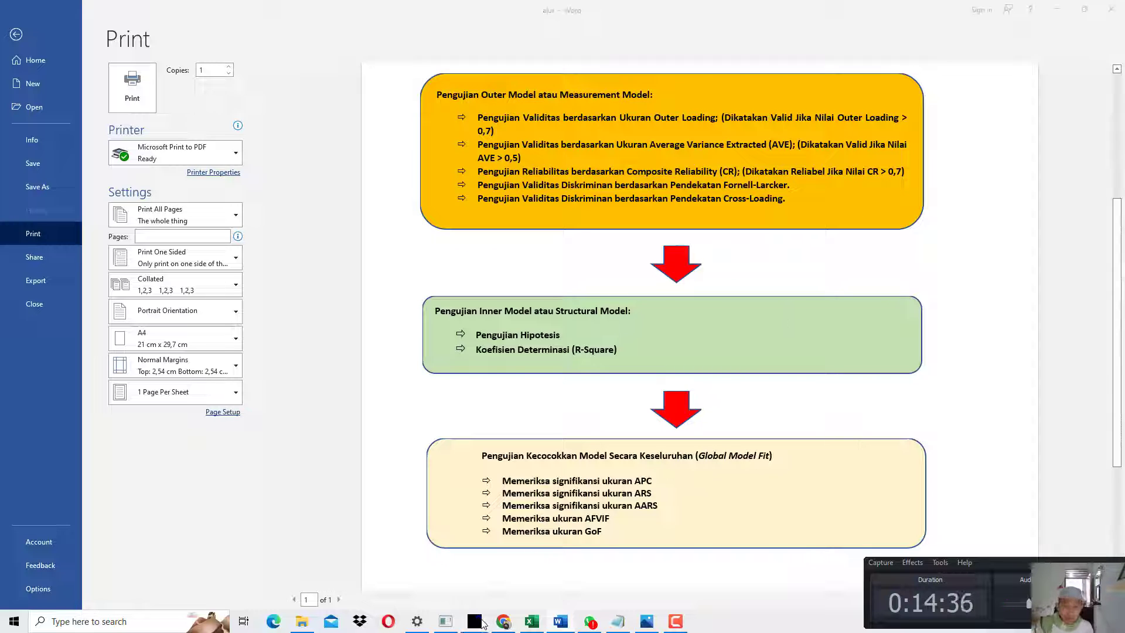
click(504, 588)
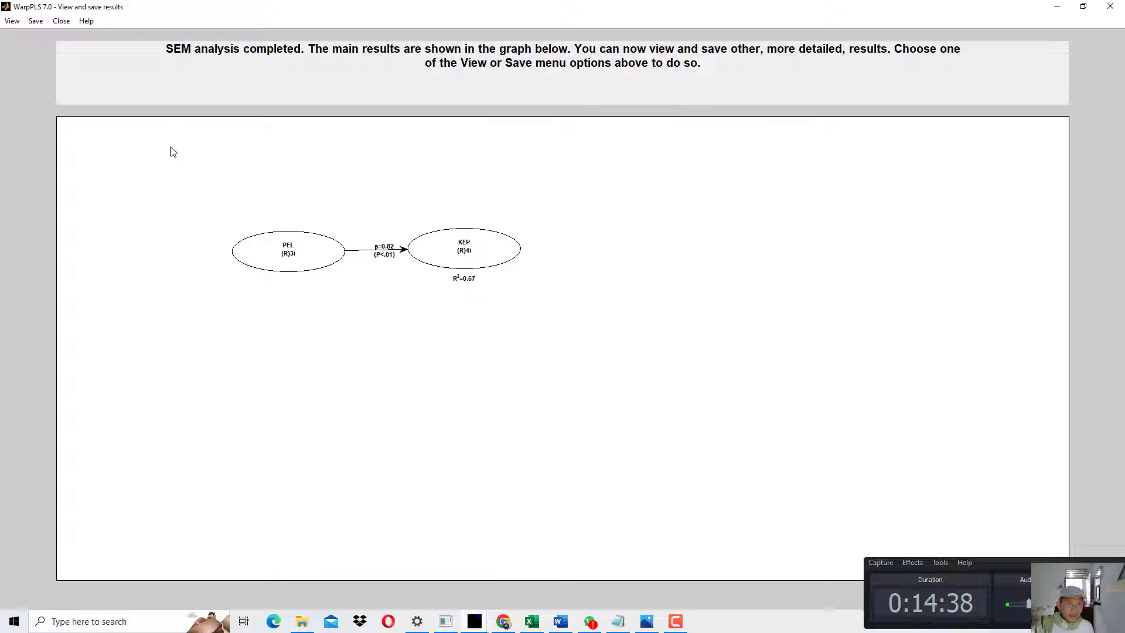
click(12, 21)
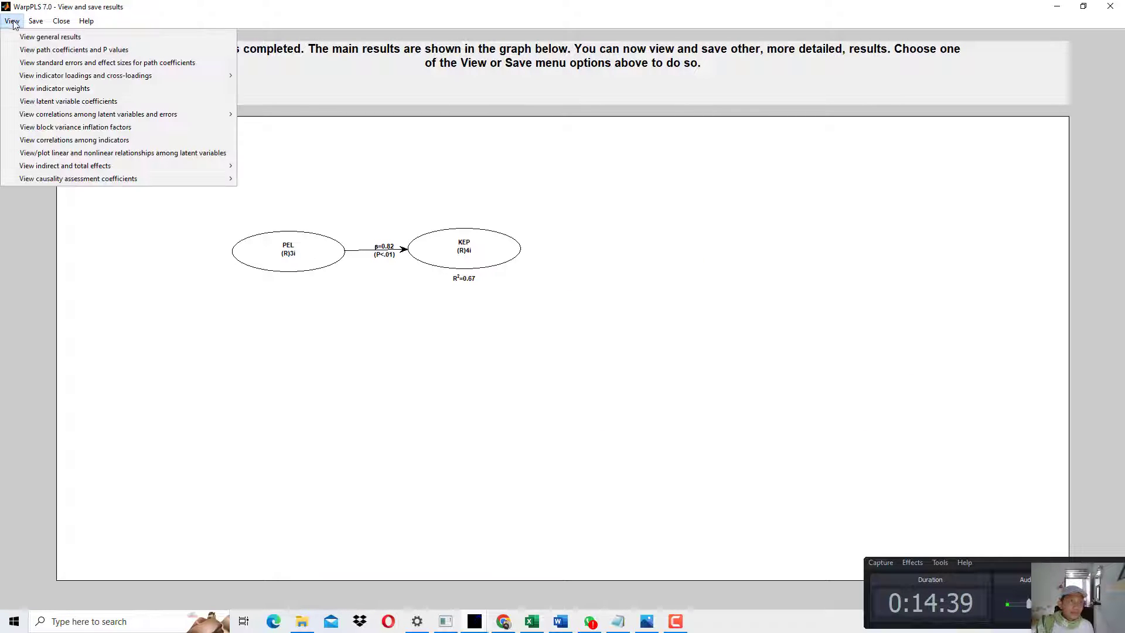
click(91, 102)
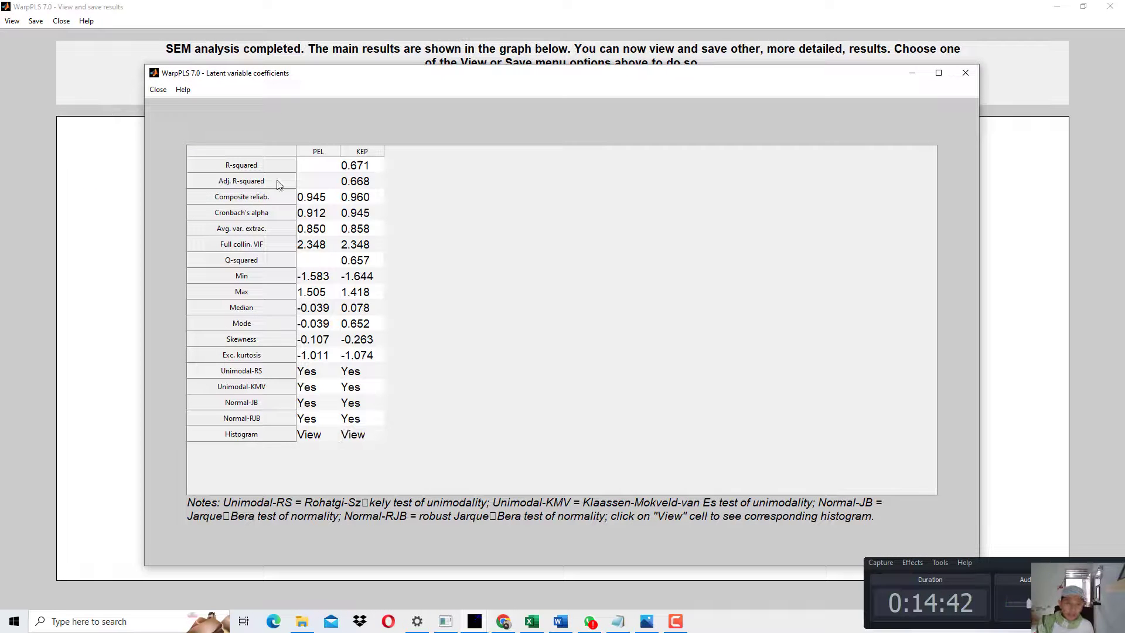
Compare the composite reliability of PEL and KEP, then close the latent variable coefficients.
click(313, 216)
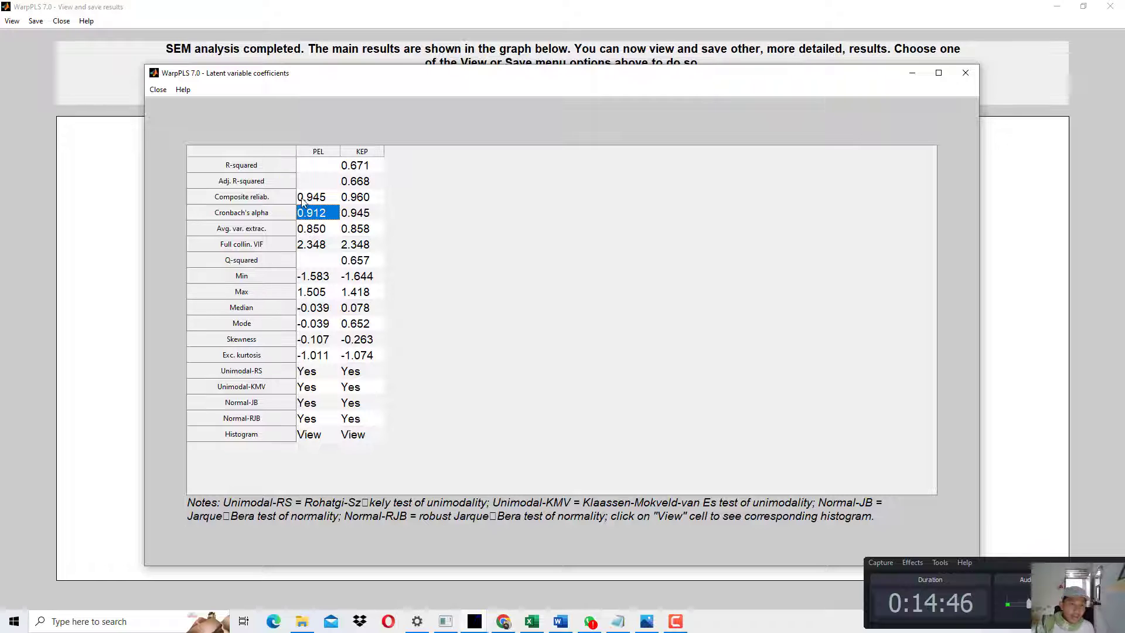
click(304, 201)
key(Right)
key(Left)
key(Right)
key(Left)
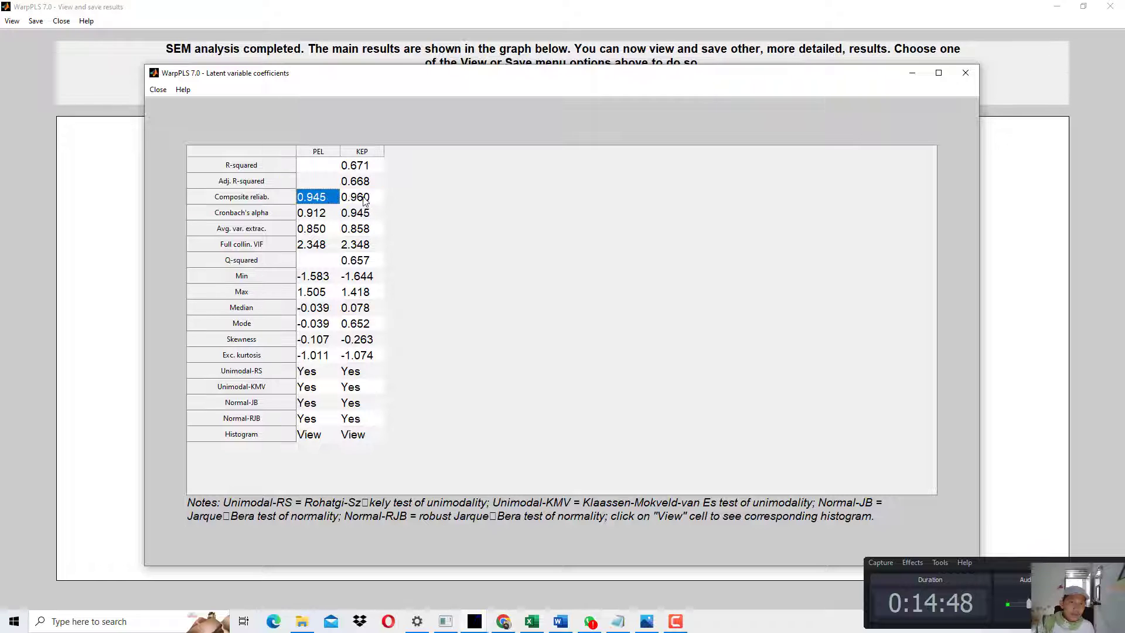
key(Right)
key(Left)
key(Right)
key(Left)
key(Right)
key(Left)
key(Right)
key(Left)
key(Right)
click(966, 72)
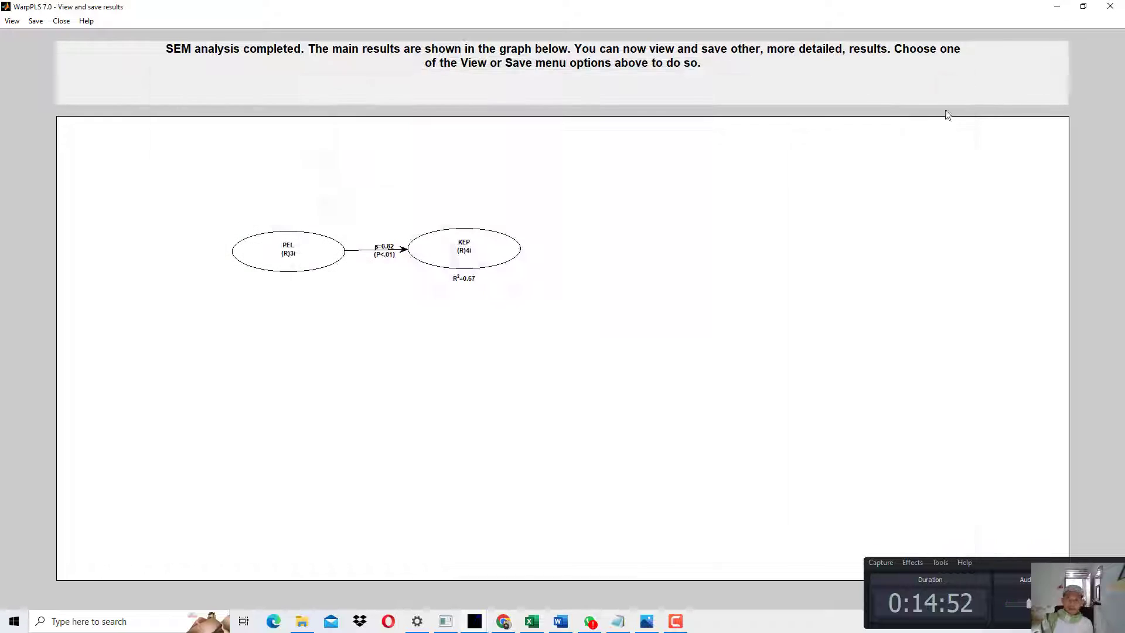
Skim the composite reliability discussion and Gambar 1.5 in the Chrome PDF, then highlight the Fornell-Larcker test in the Word flowchart.
click(504, 620)
scroll(554, 349, down, 12)
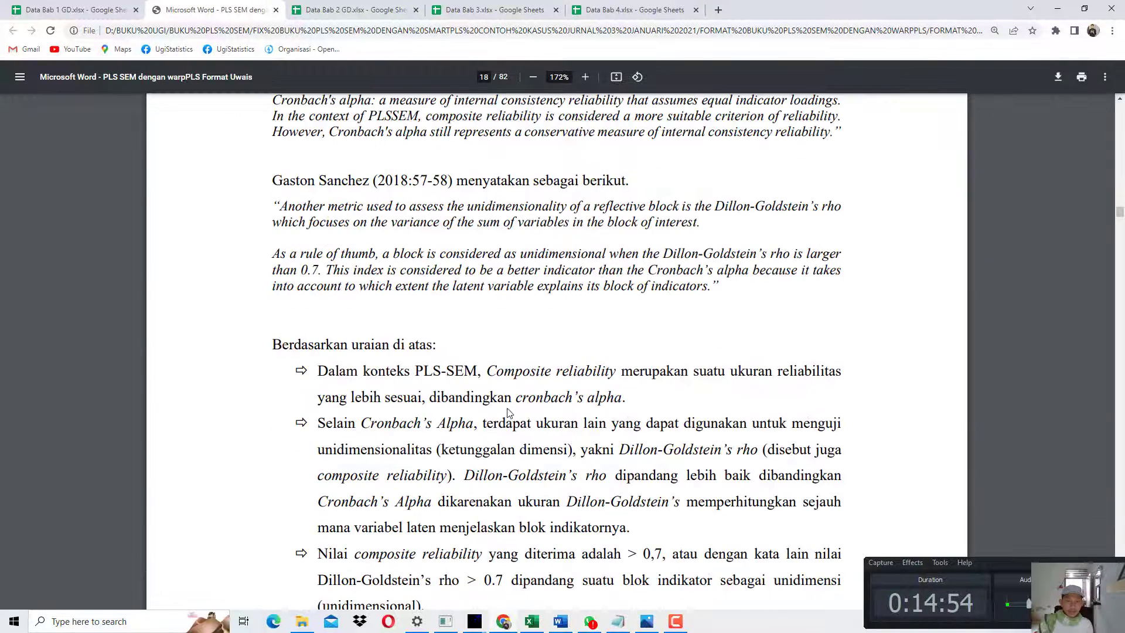
scroll(554, 349, up, 10)
scroll(553, 349, up, 3)
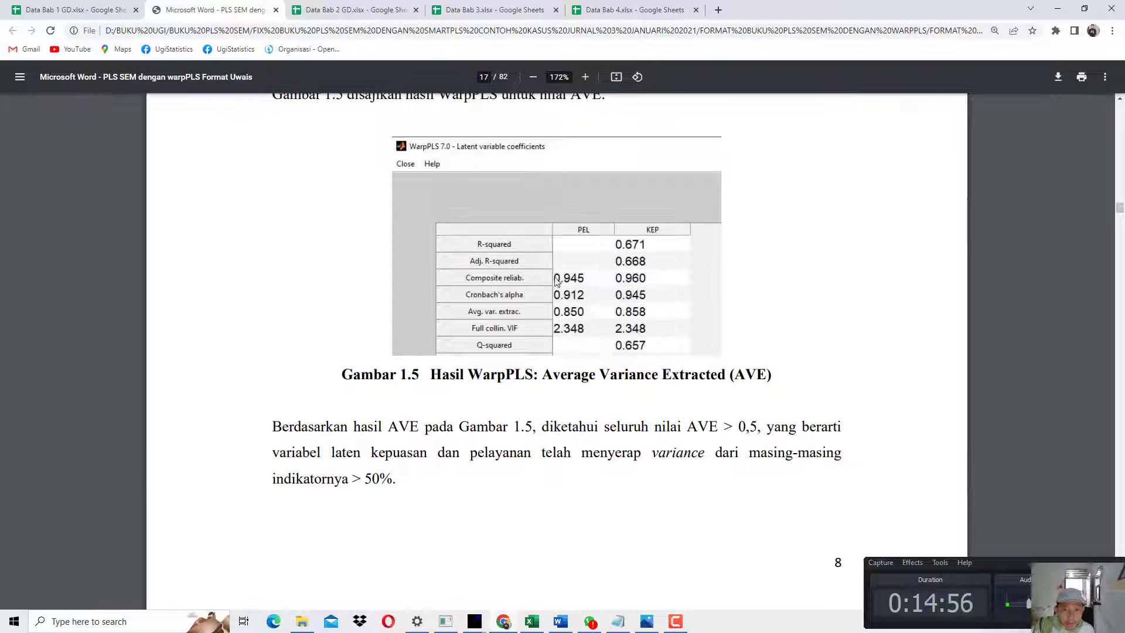
click(561, 622)
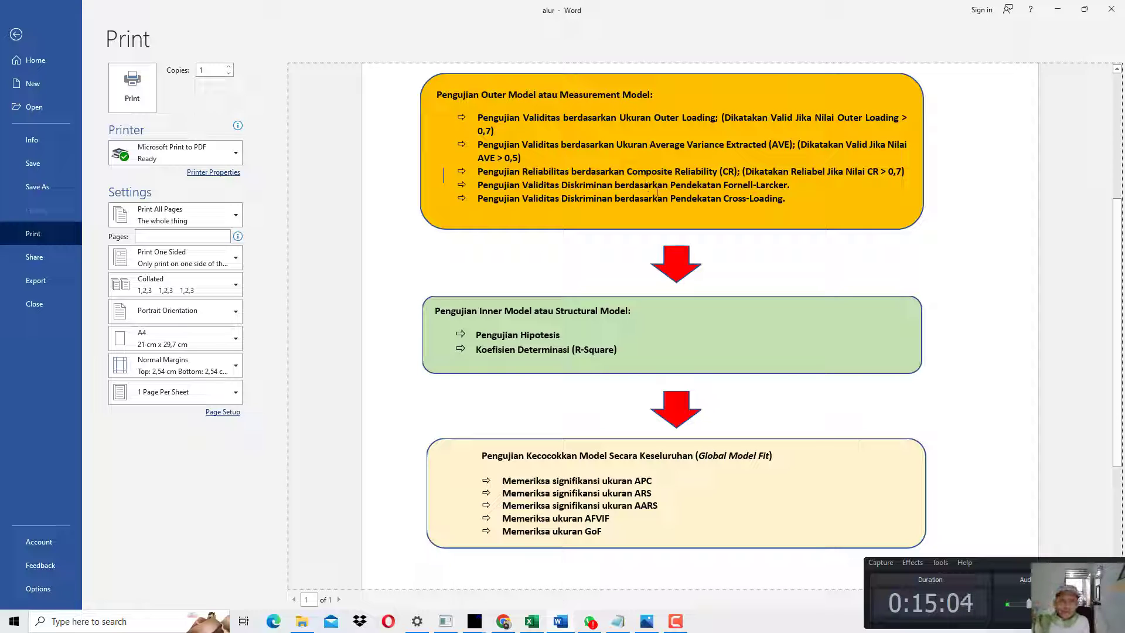
drag(787, 185, 741, 185)
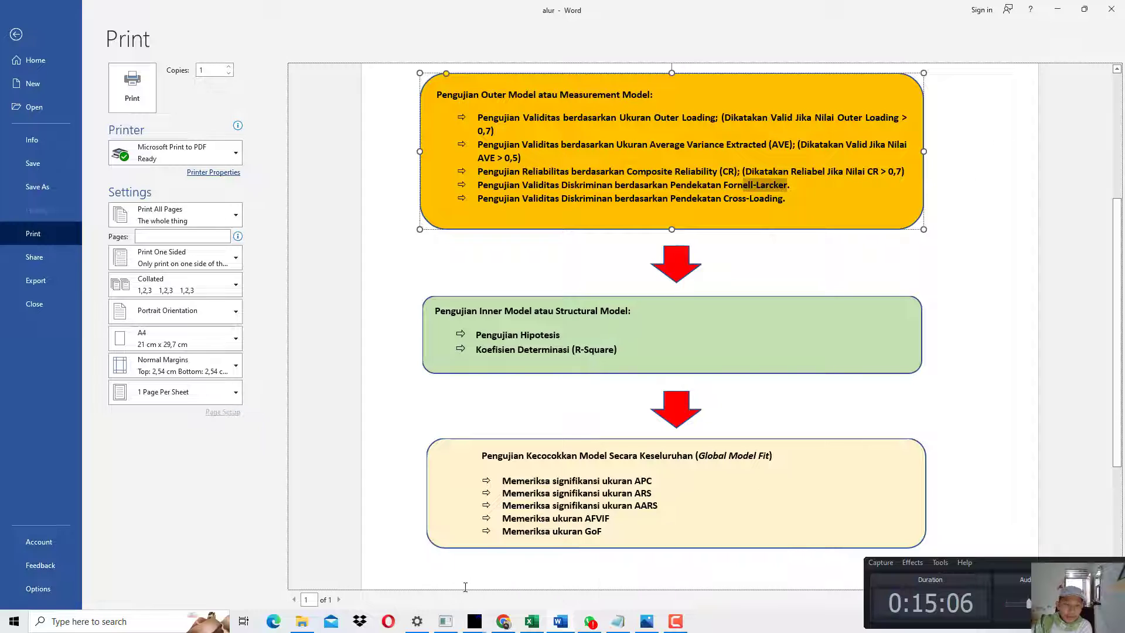
Switch to the WarpPLS results window and display the correlations among latent variables with square roots of AVEs.
click(475, 621)
click(536, 565)
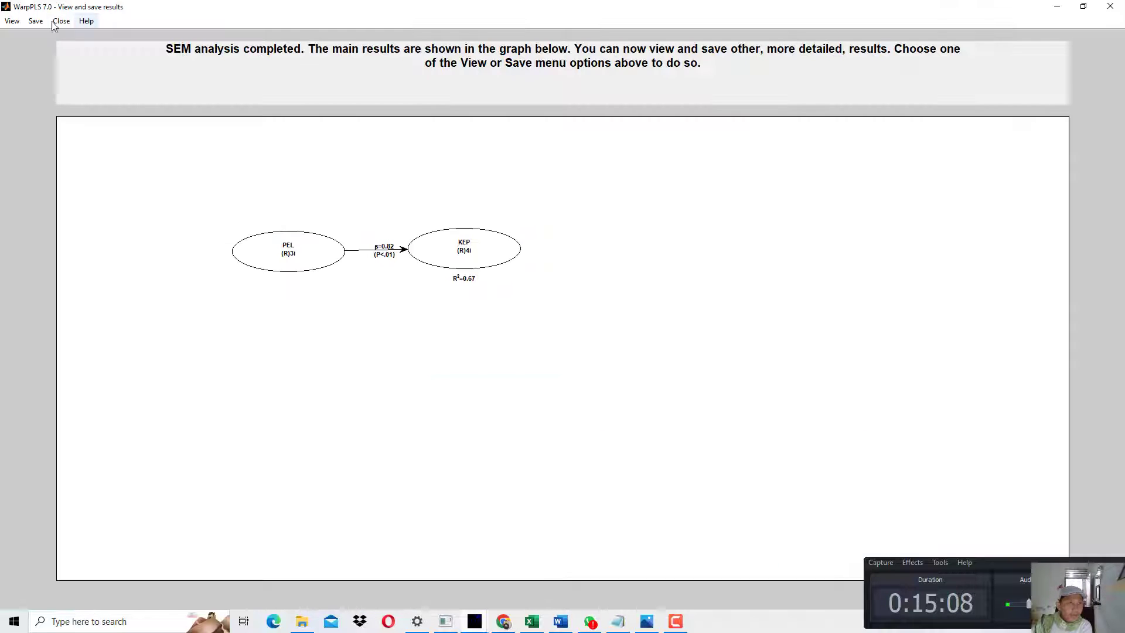
click(11, 21)
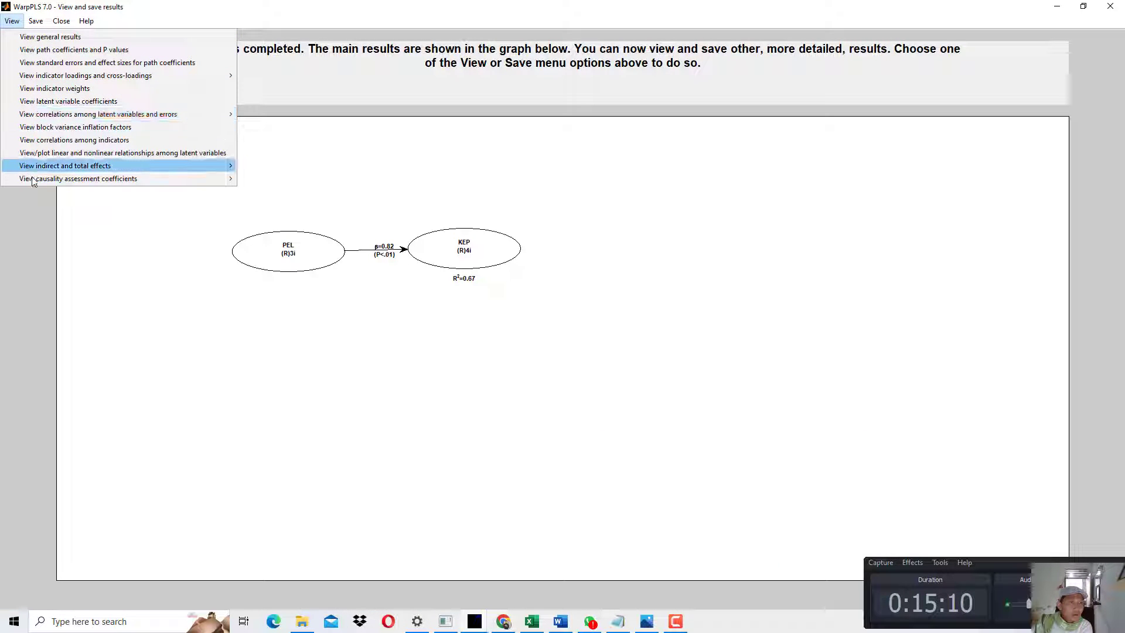
mouse_move(33, 183)
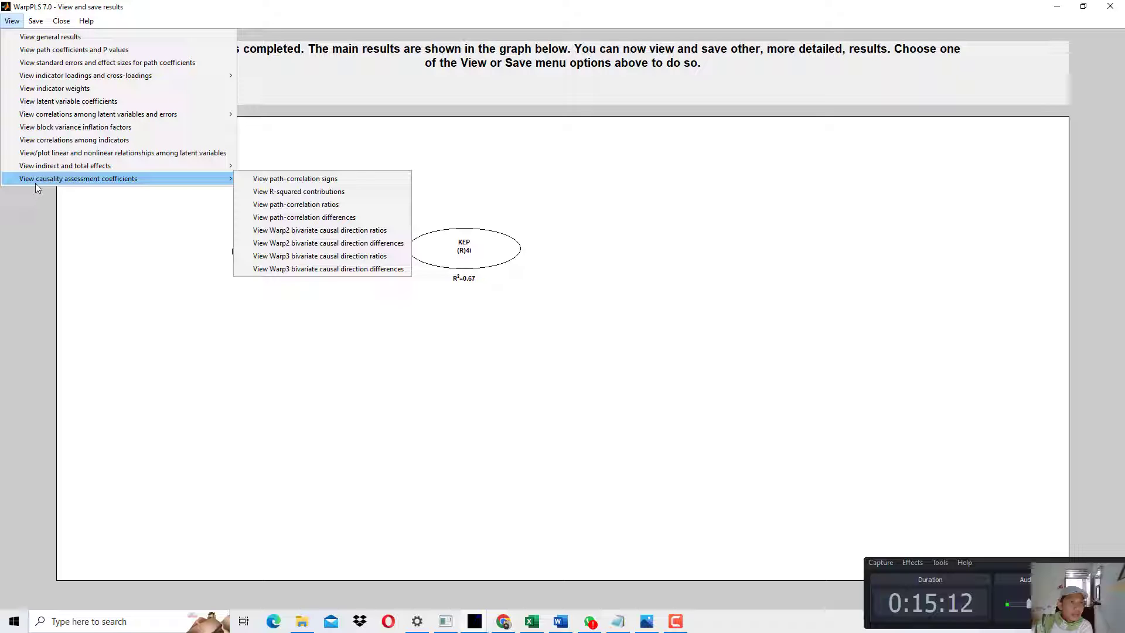
mouse_move(116, 119)
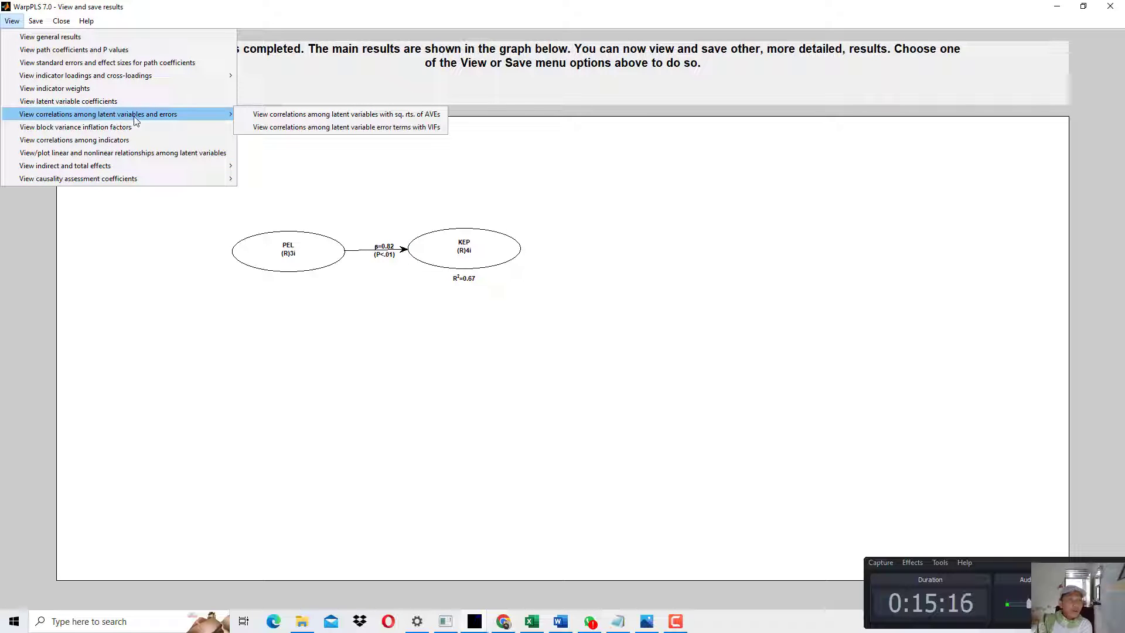
click(285, 115)
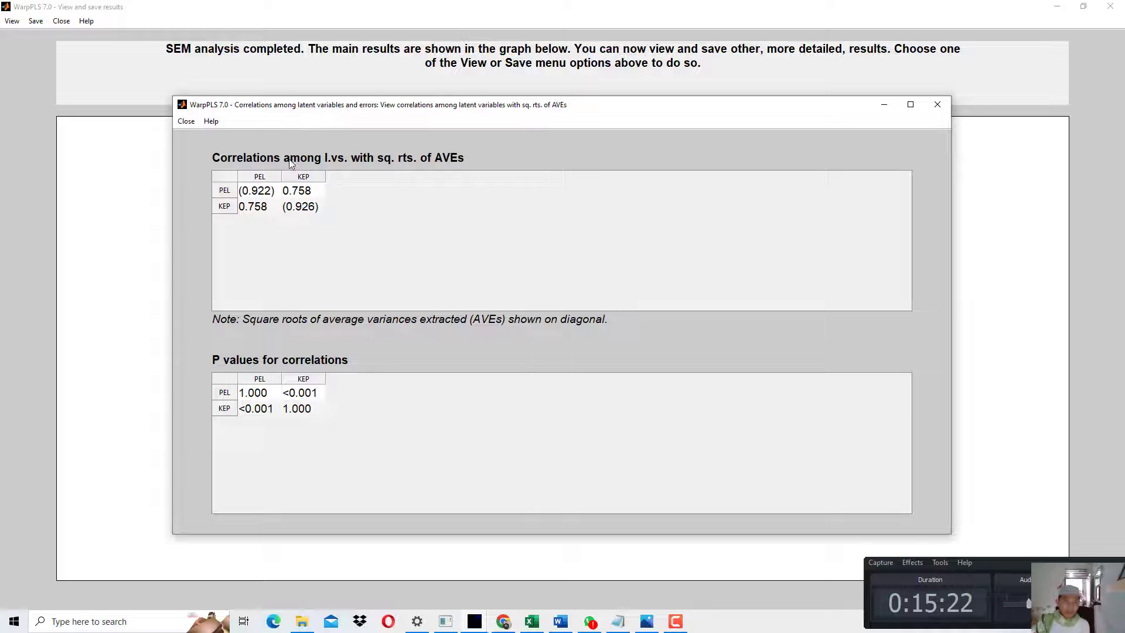
Check the diagonal square roots of AVE for PEL and KEP in the correlation table.
click(269, 194)
click(314, 211)
click(269, 195)
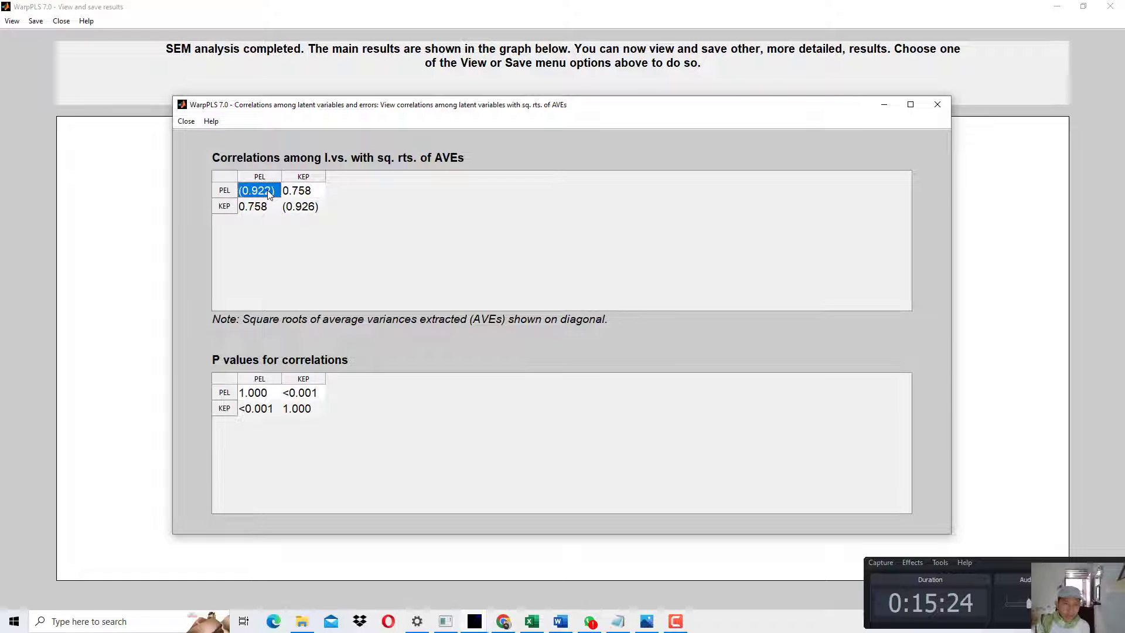
Highlight "Fornell-Larcker" in the Word flowchart's outer model box, then return to the WarpPLS correlation table.
click(560, 621)
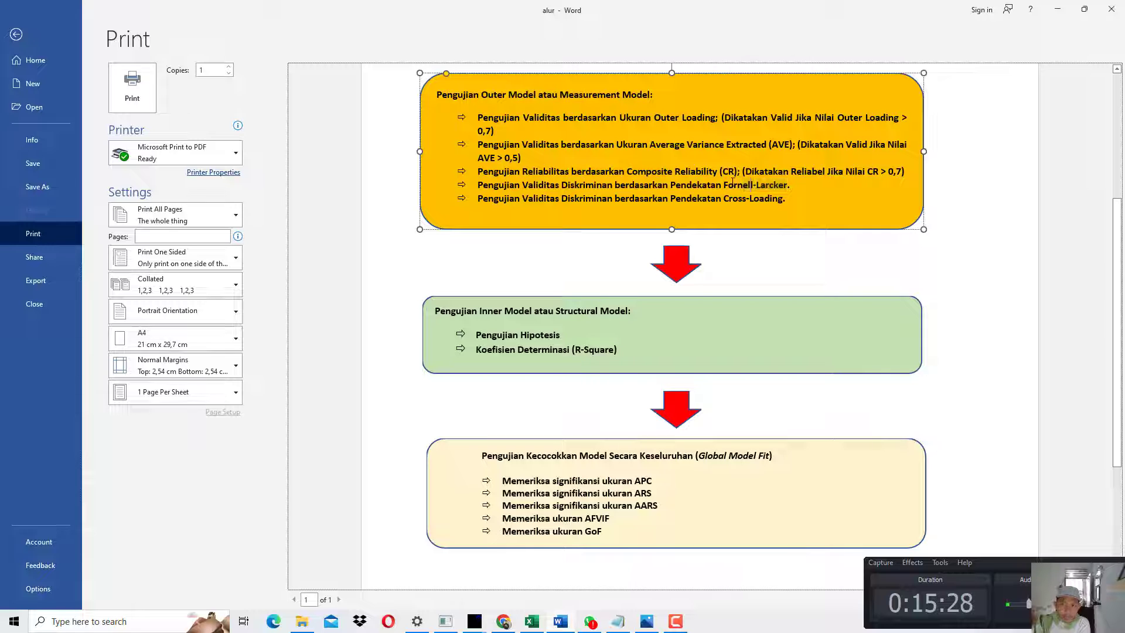
drag(724, 185, 787, 185)
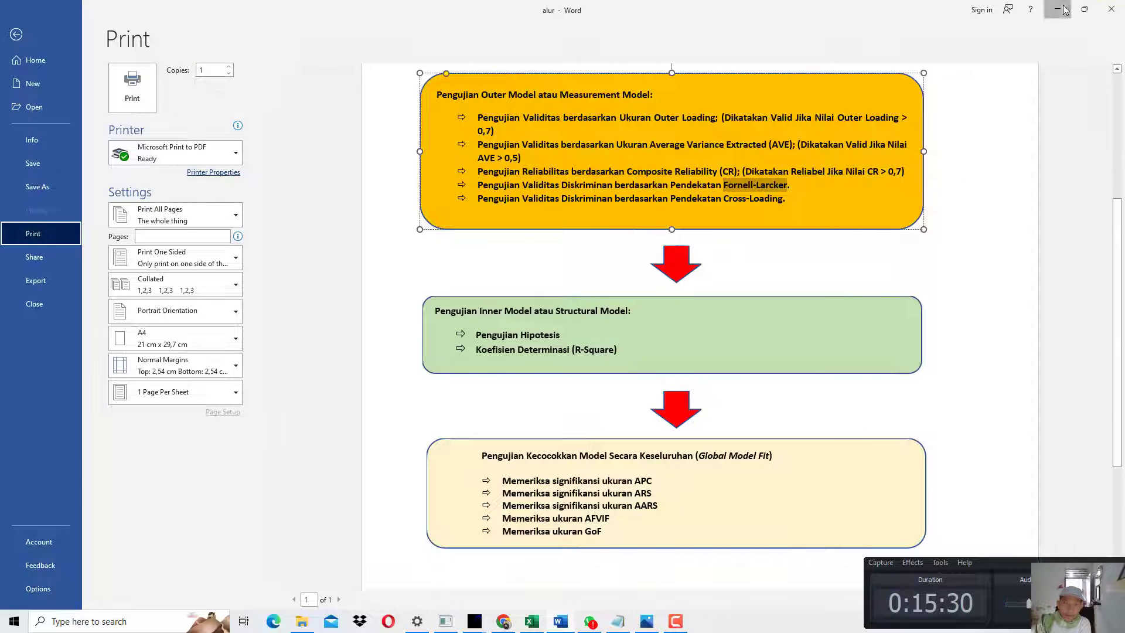
key(alt+Tab)
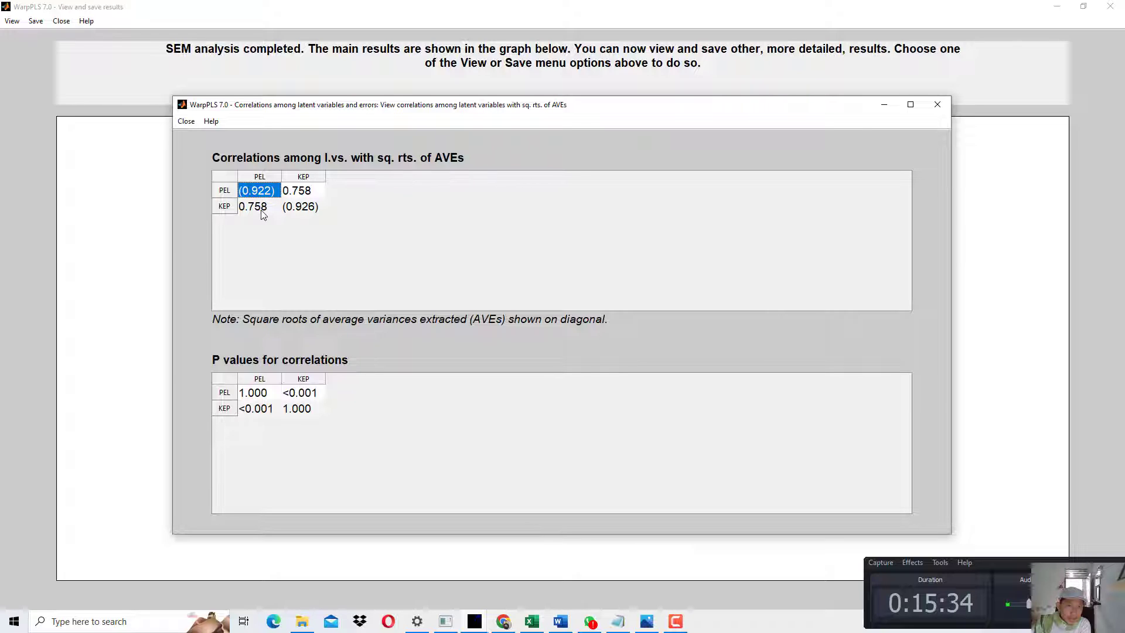
Compare the square roots of AVE of PEL and KEP with the correlation between the two latent variables.
click(265, 208)
click(248, 195)
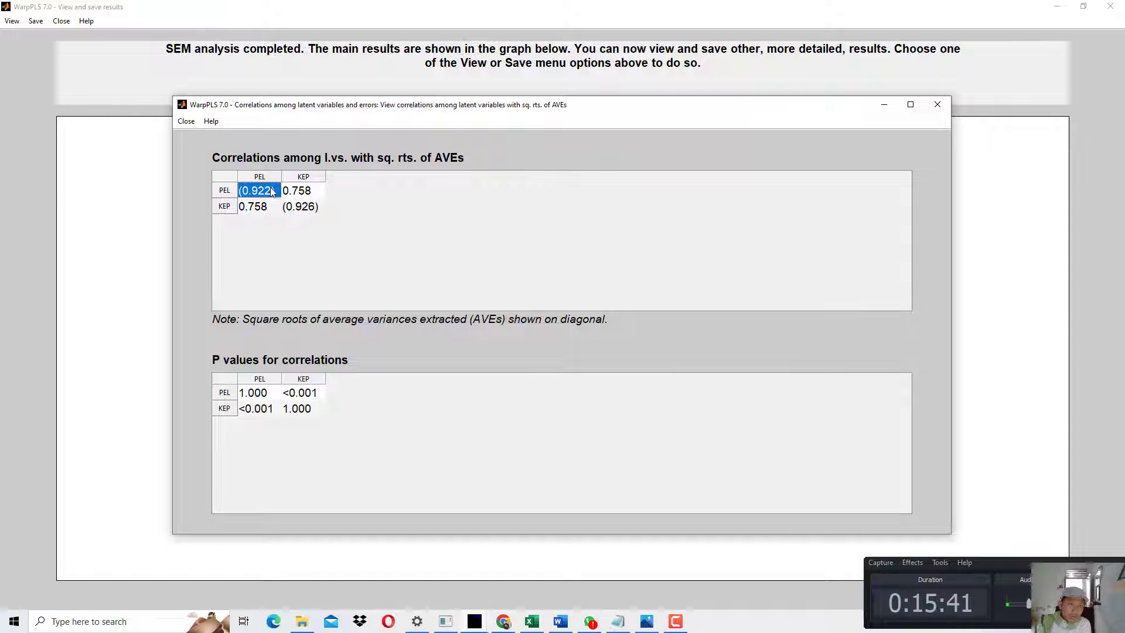
click(267, 211)
click(264, 194)
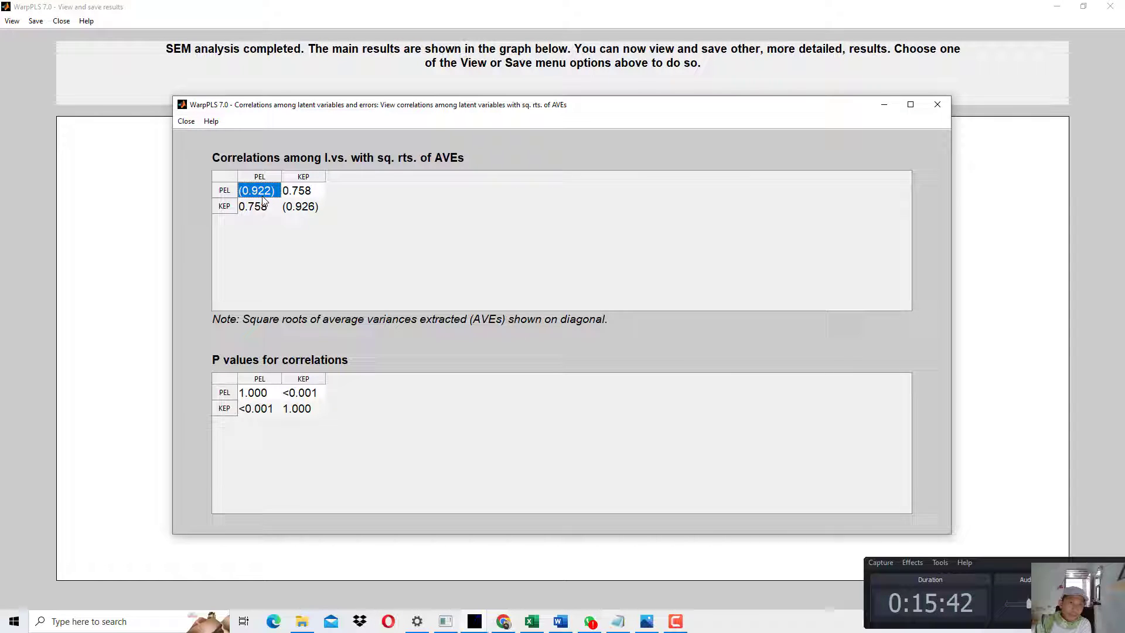
click(302, 209)
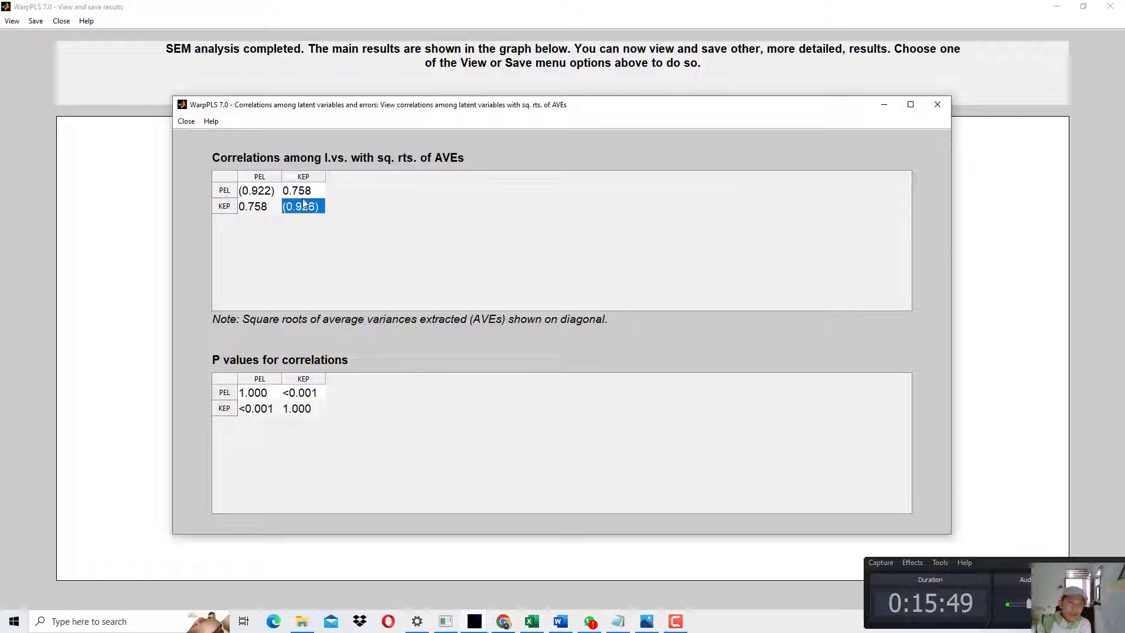
click(302, 191)
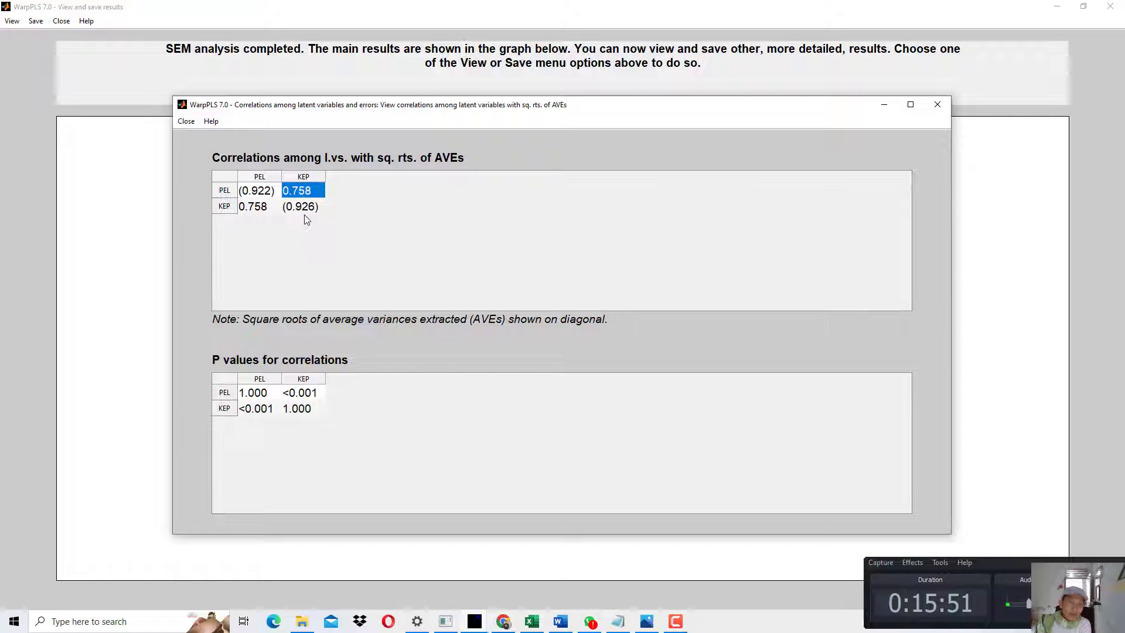
click(302, 209)
click(262, 191)
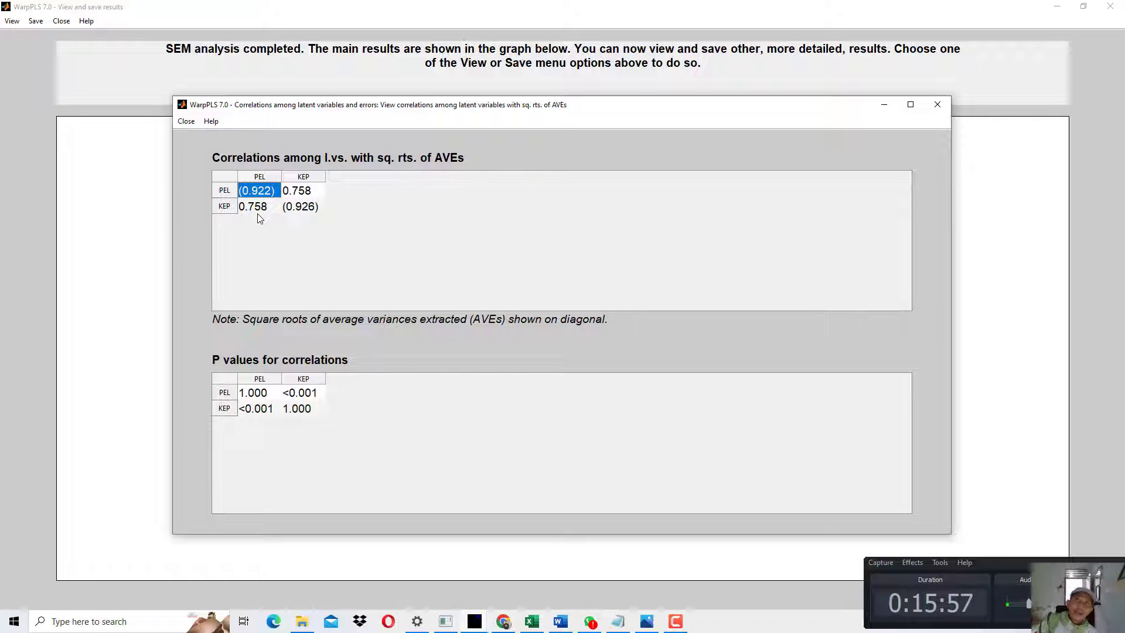
click(260, 209)
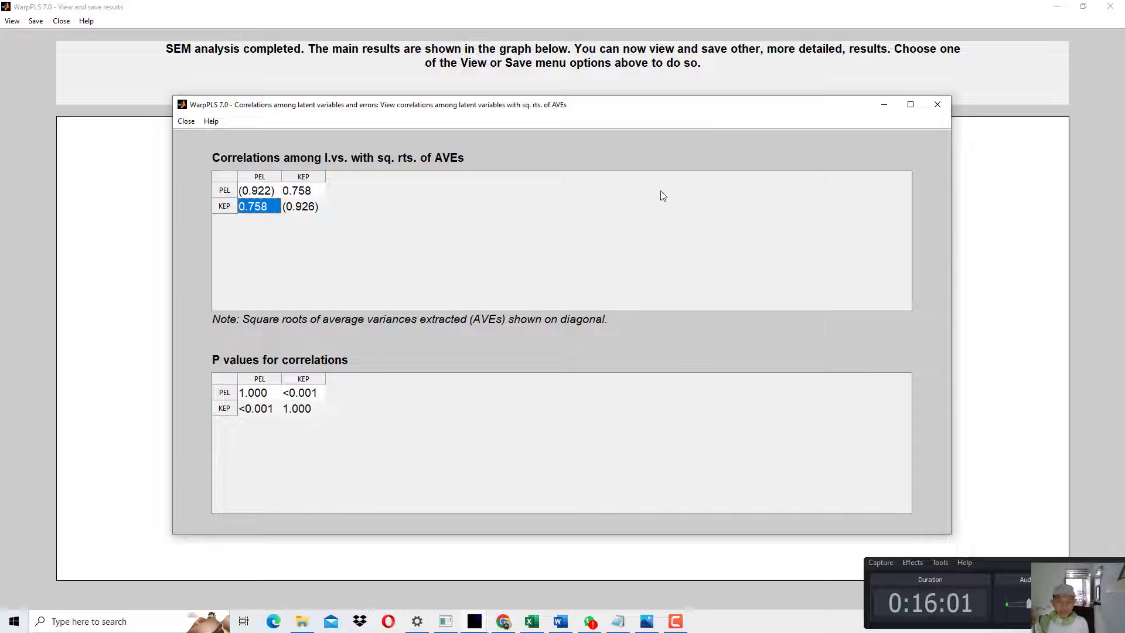
Open a blank Notepad document and enter the heading "Pelayanan" followed by an empty line.
key(super)
key(Return)
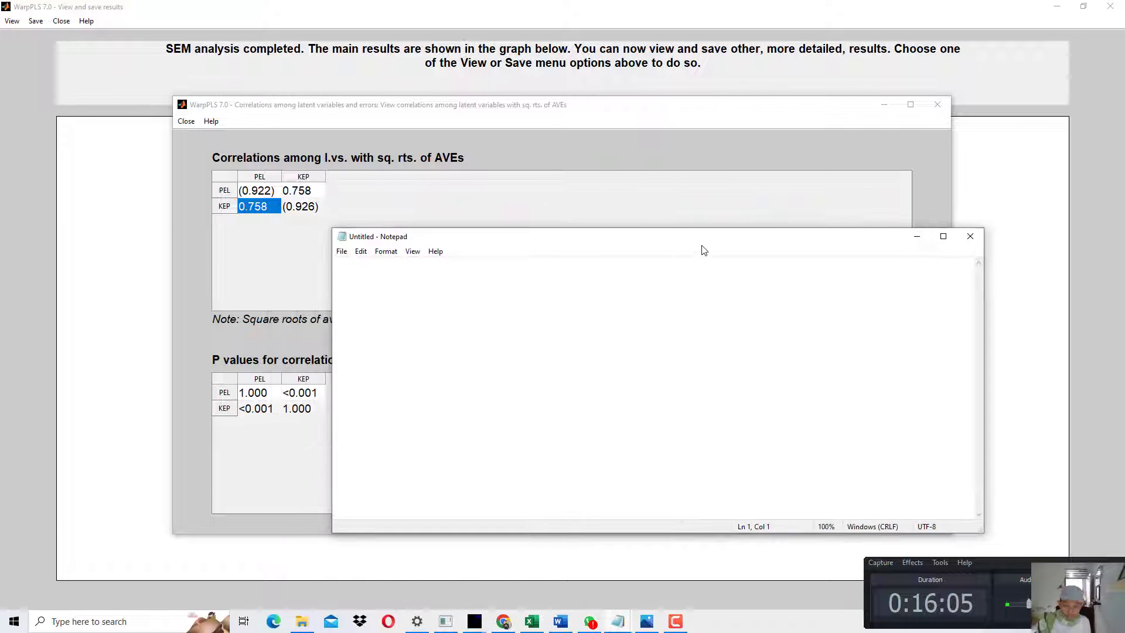
text(Pelayanan)
key(Return)
key(Return)
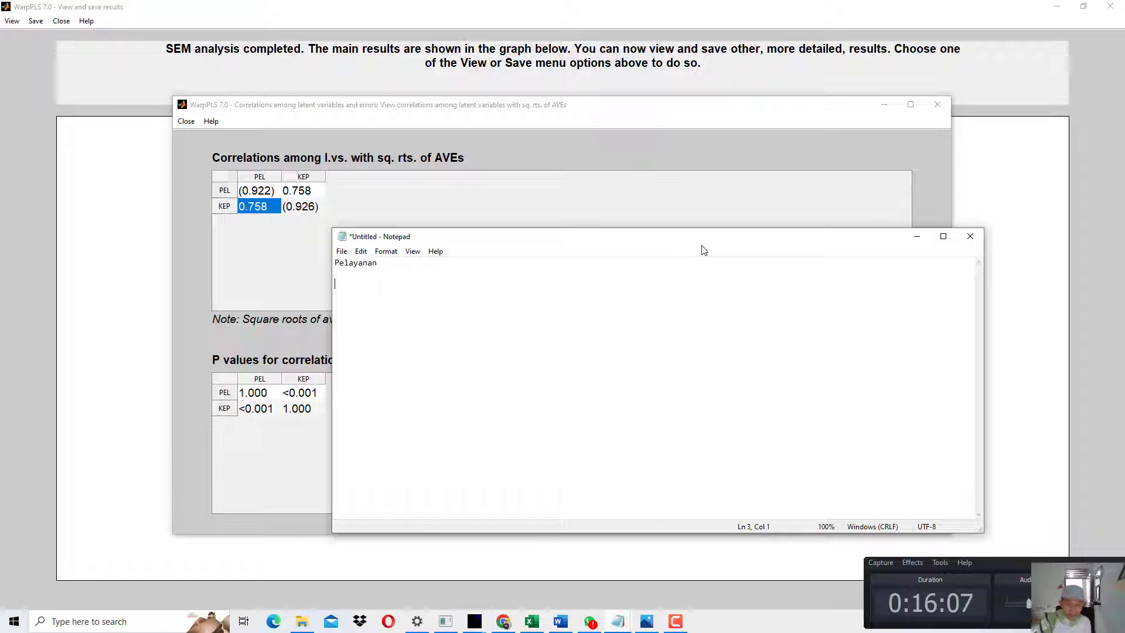
Begin the interpretation below the heading with "Diketahui nilai akar kuadrat AVE dari Pelayanan adalah".
text(Diketahui ni)
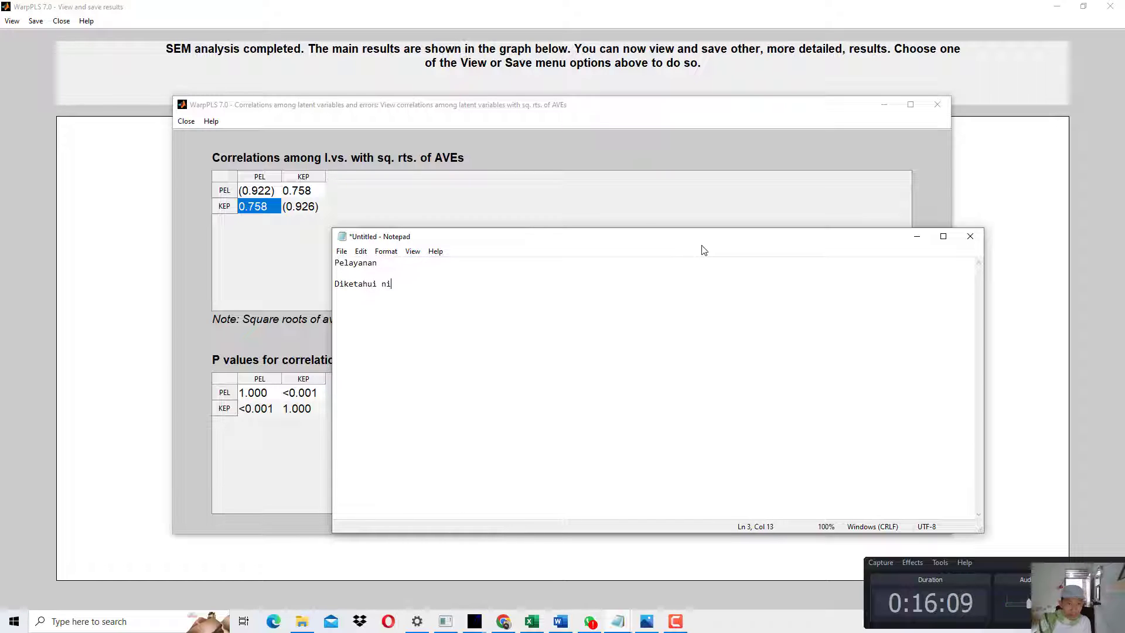
text(lai akar kuadrat )
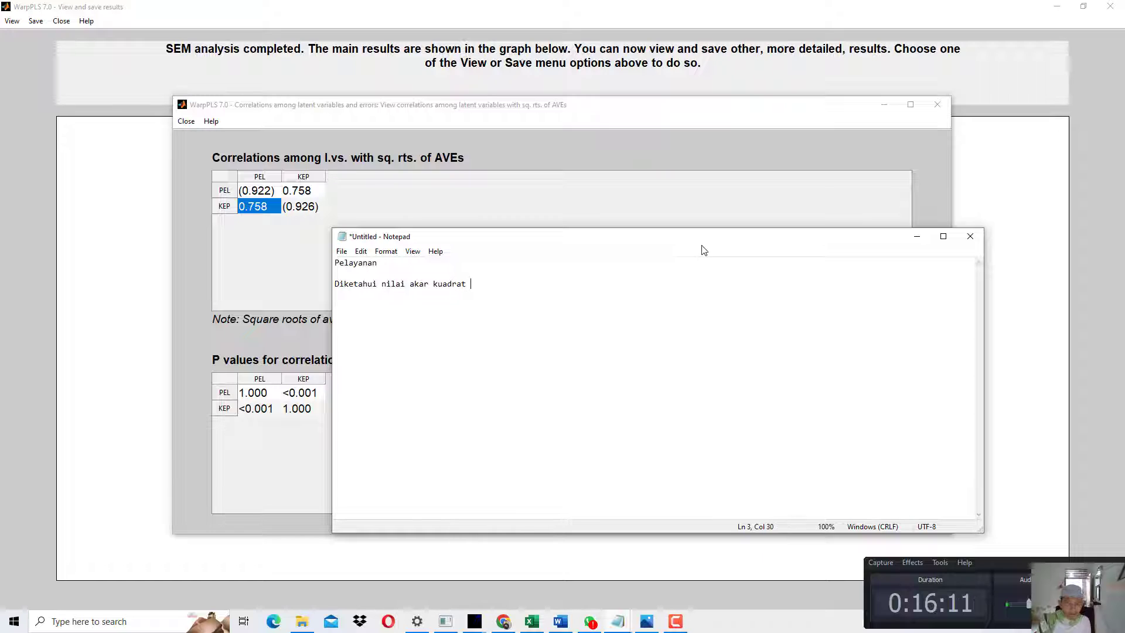
text(AVE dari Pelayanan adla)
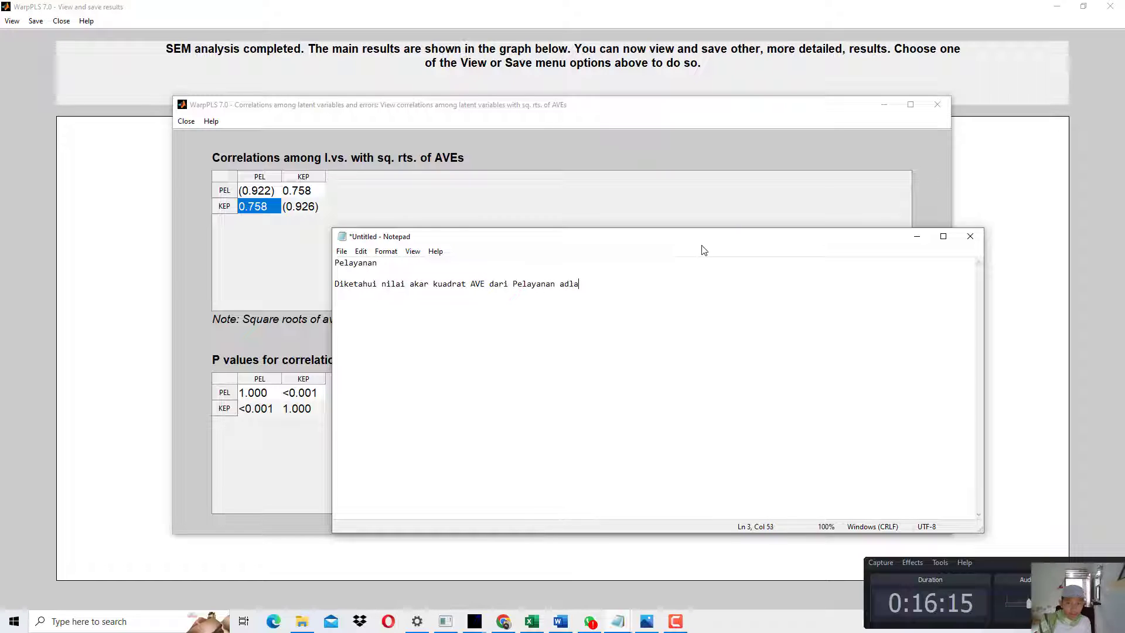
text(a)
key(BackSpace)
key(BackSpace)
key(BackSpace)
text(alah)
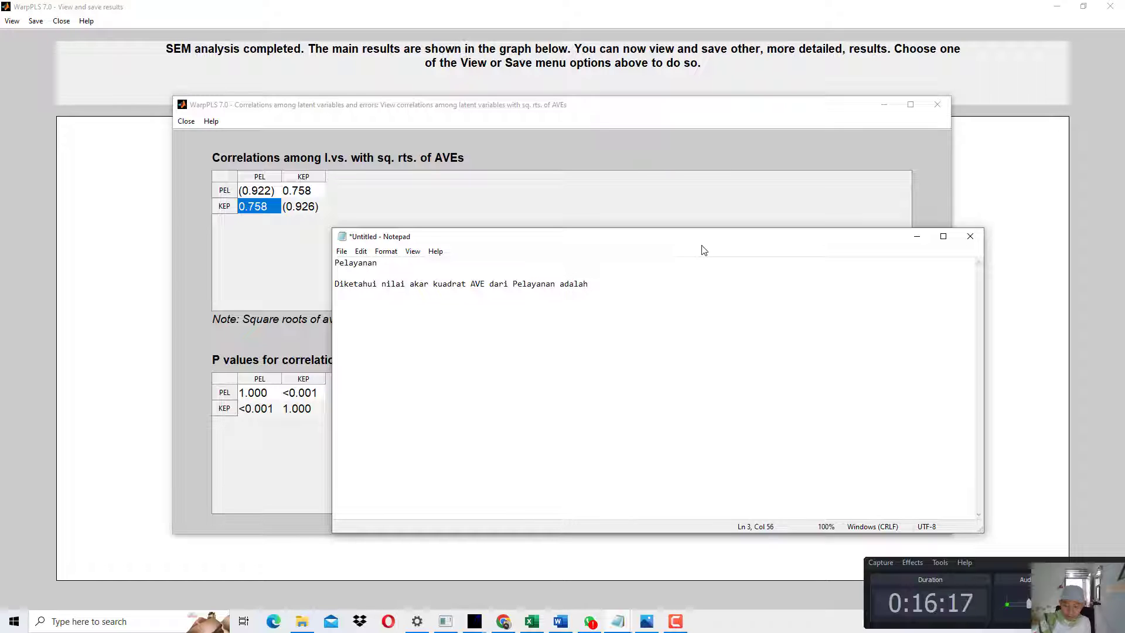
Complete the Notepad sentence with "0,922, yakni lebih besar dari pada nilai korelasi antara pelayanan dan kepuasan = 0,758".
text( 0,922, yakn)
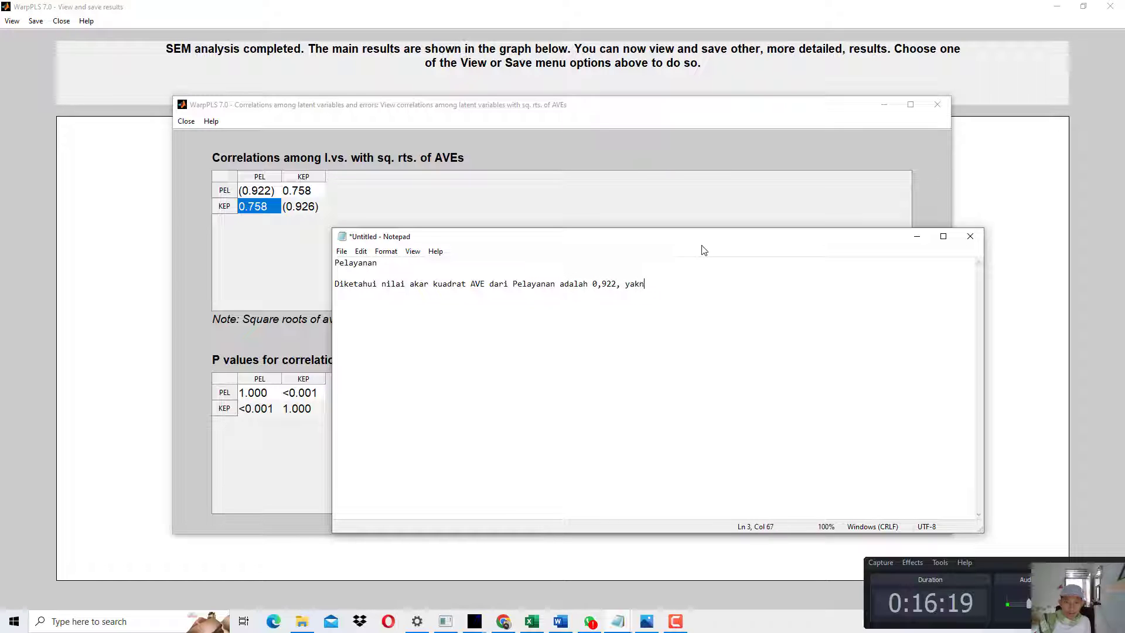
text(i lebih besar dari )
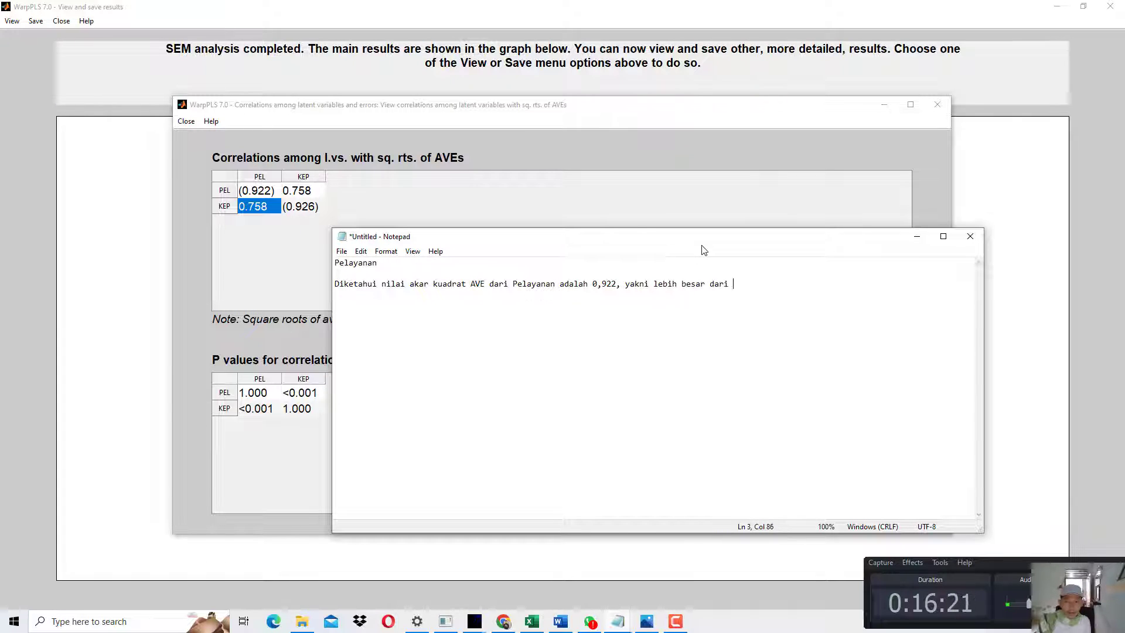
text(pada nilai korelasi antara pe)
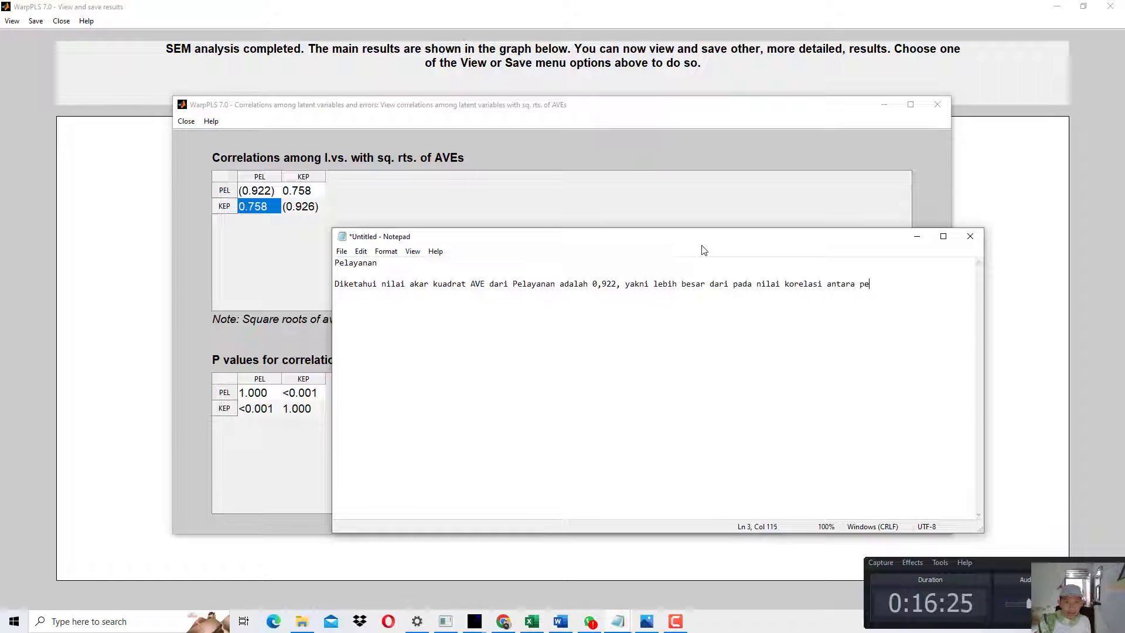
text(layanan dan kep)
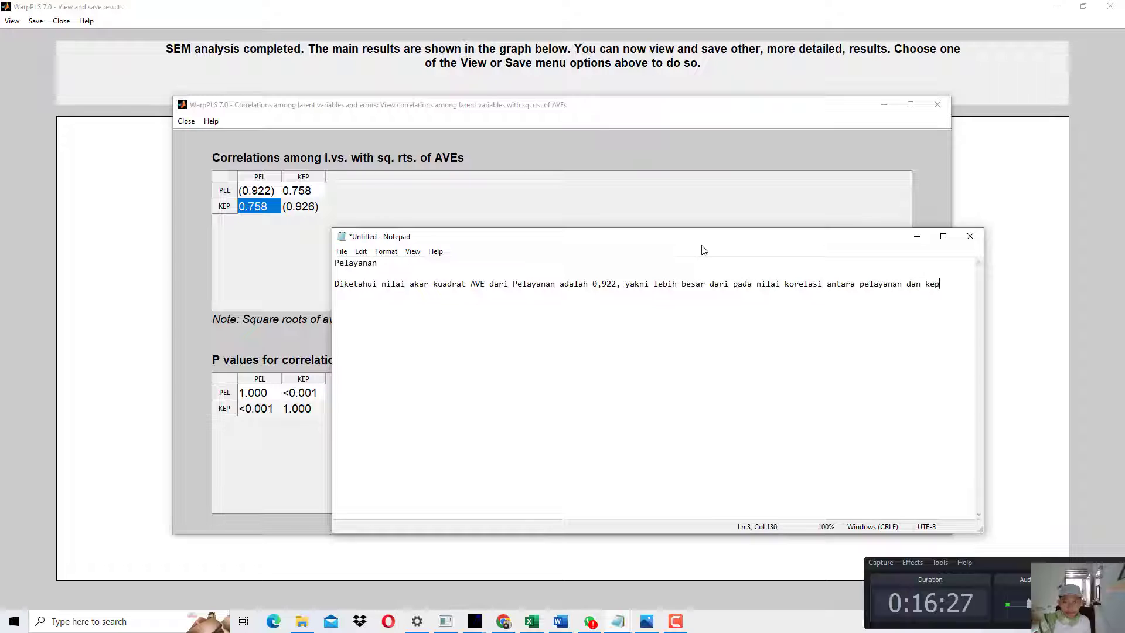
text(uasan = )
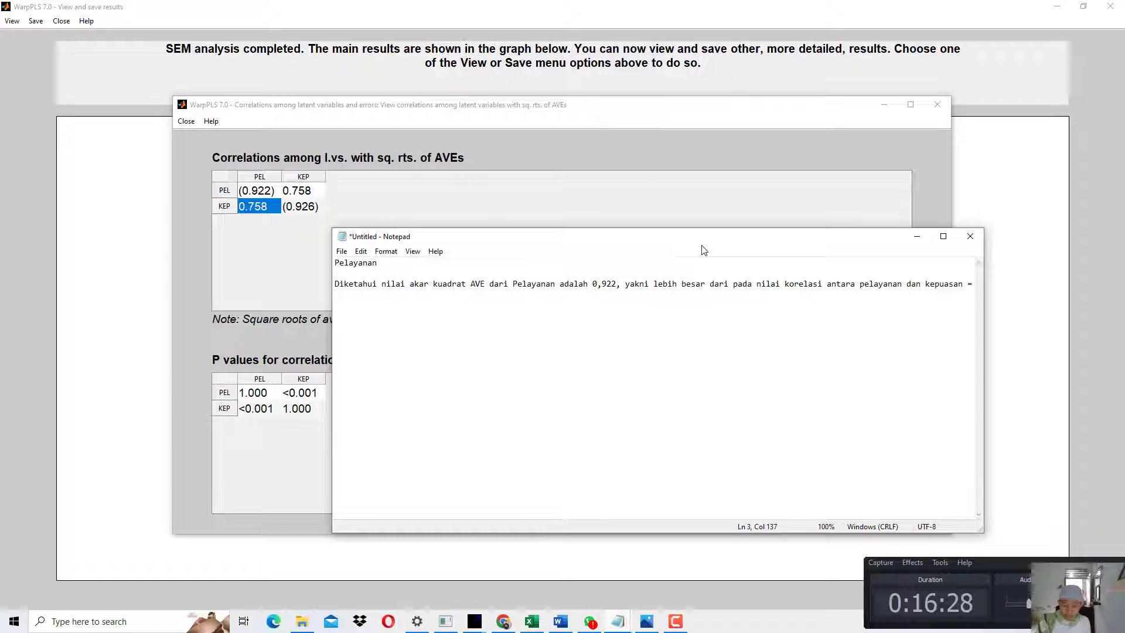
text(0,758)
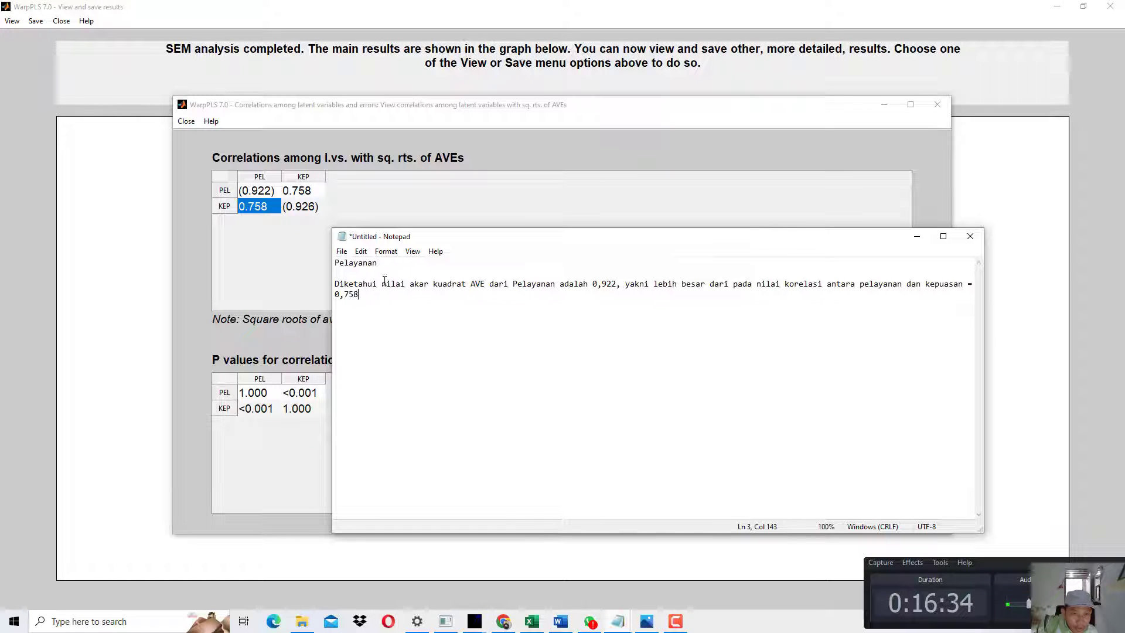
Return to the WarpPLS correlation table and compare KEP's square root of AVE with its correlation with PEL.
drag(425, 300, 529, 282)
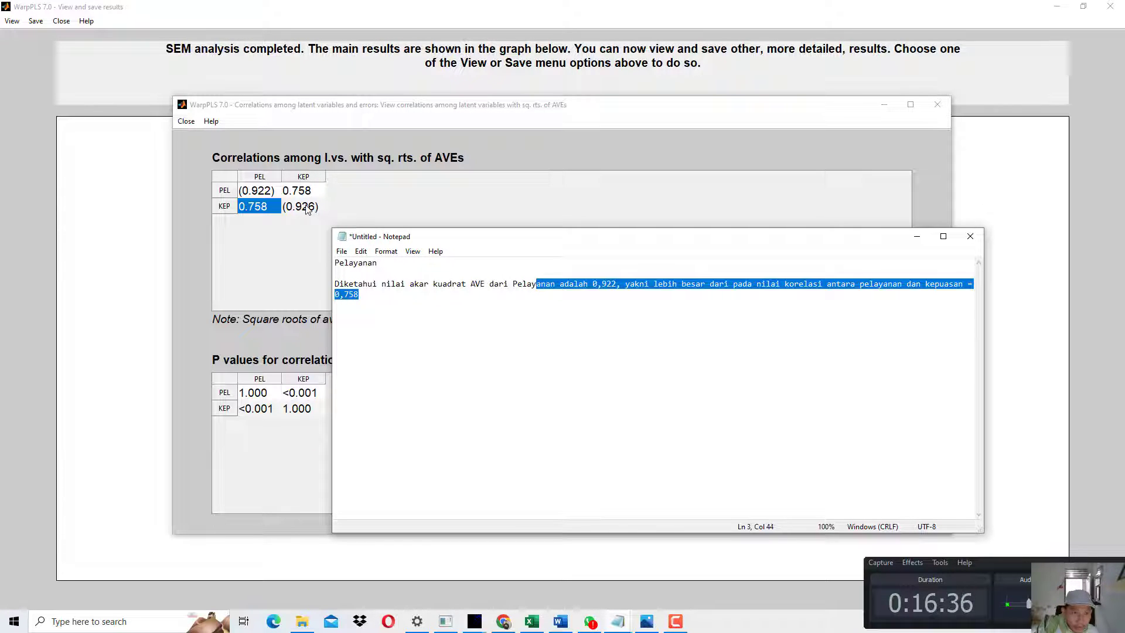
click(306, 212)
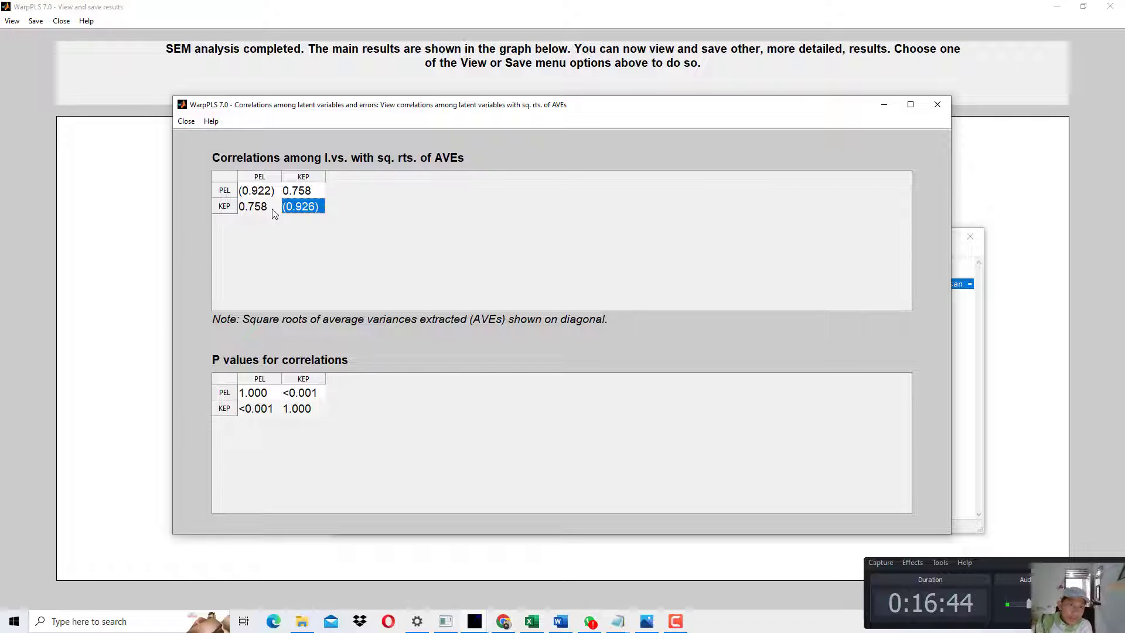
click(296, 193)
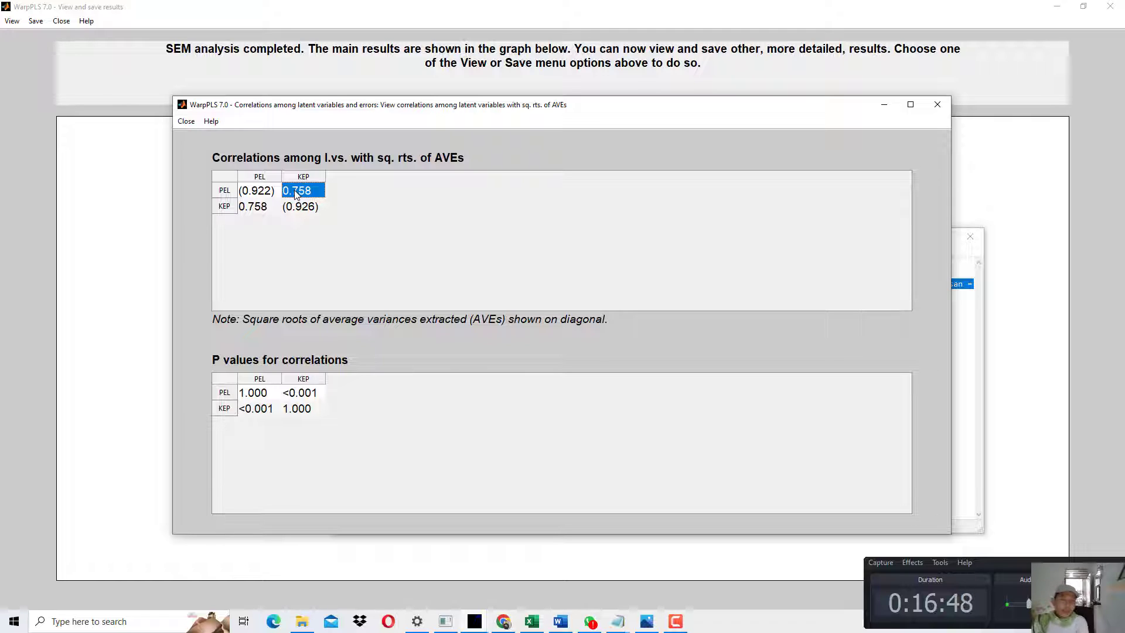
Read the Fornell-Larcker interpretation below Gambar 1.6 in the Chrome PDF, then highlight the cross-loading test in the Word flowchart.
click(507, 622)
scroll(515, 469, down, 5)
scroll(520, 416, down, 20)
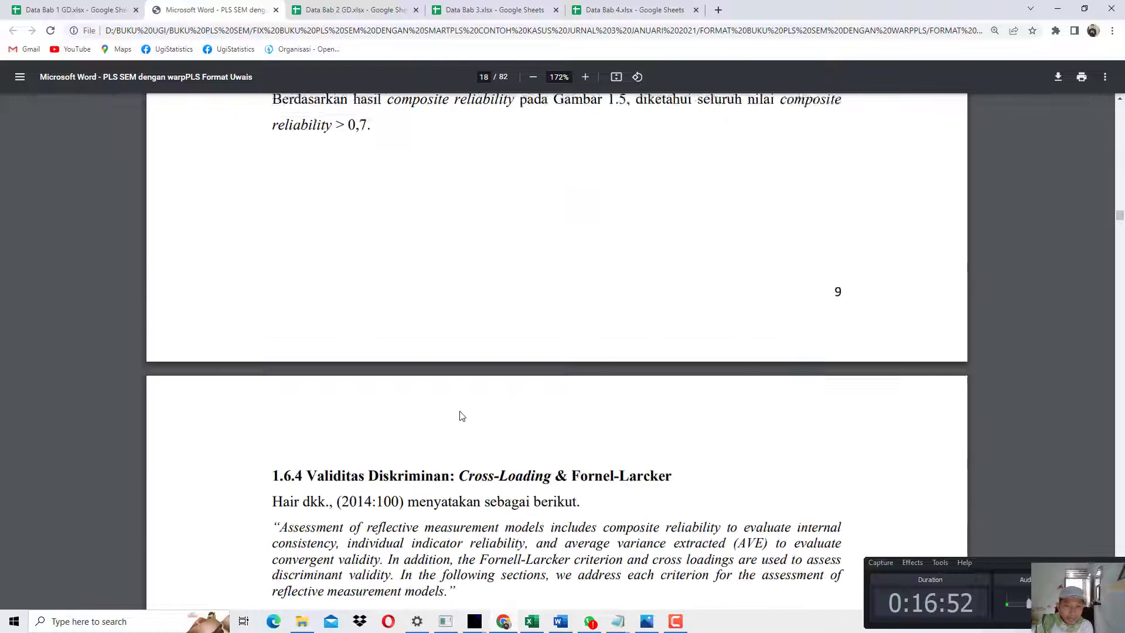
scroll(503, 307, down, 10)
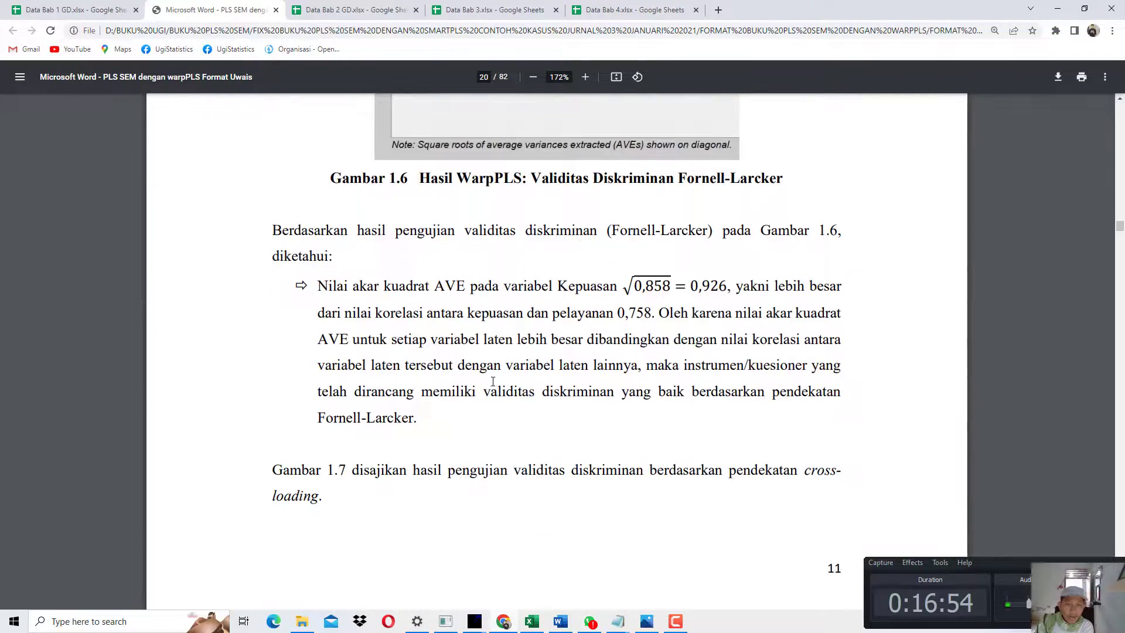
drag(504, 308, 651, 393)
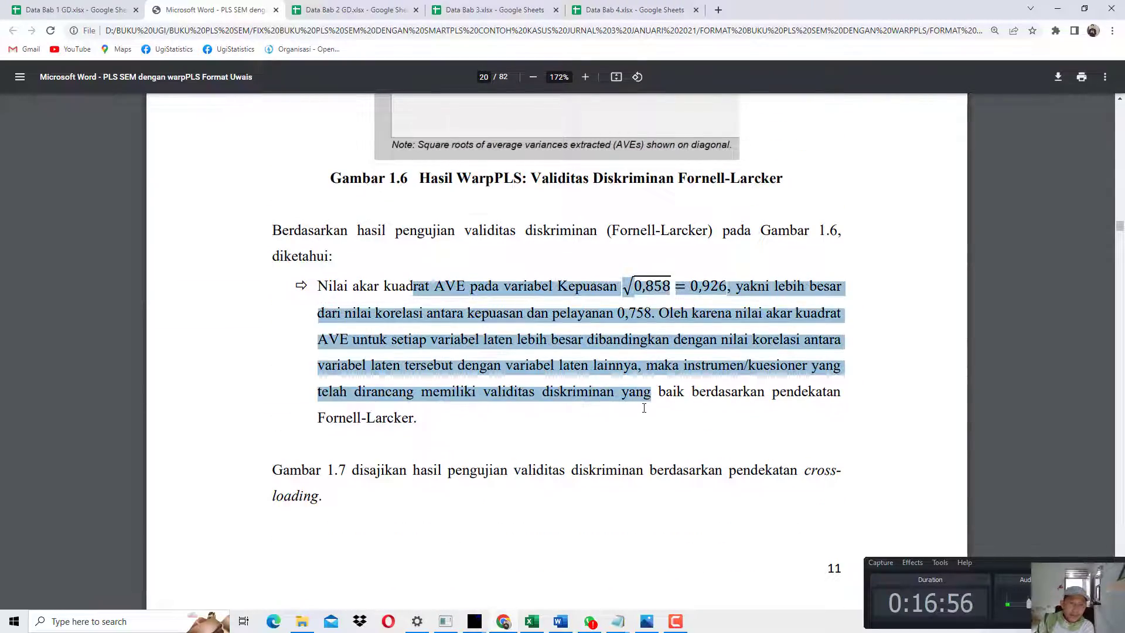
click(560, 621)
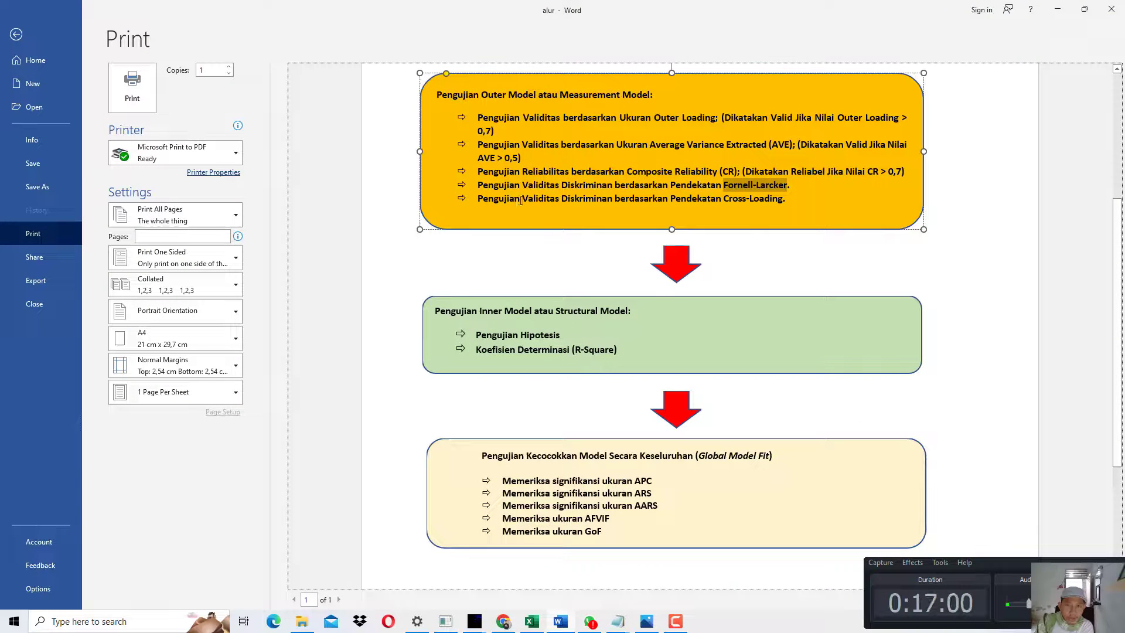
drag(520, 200, 749, 210)
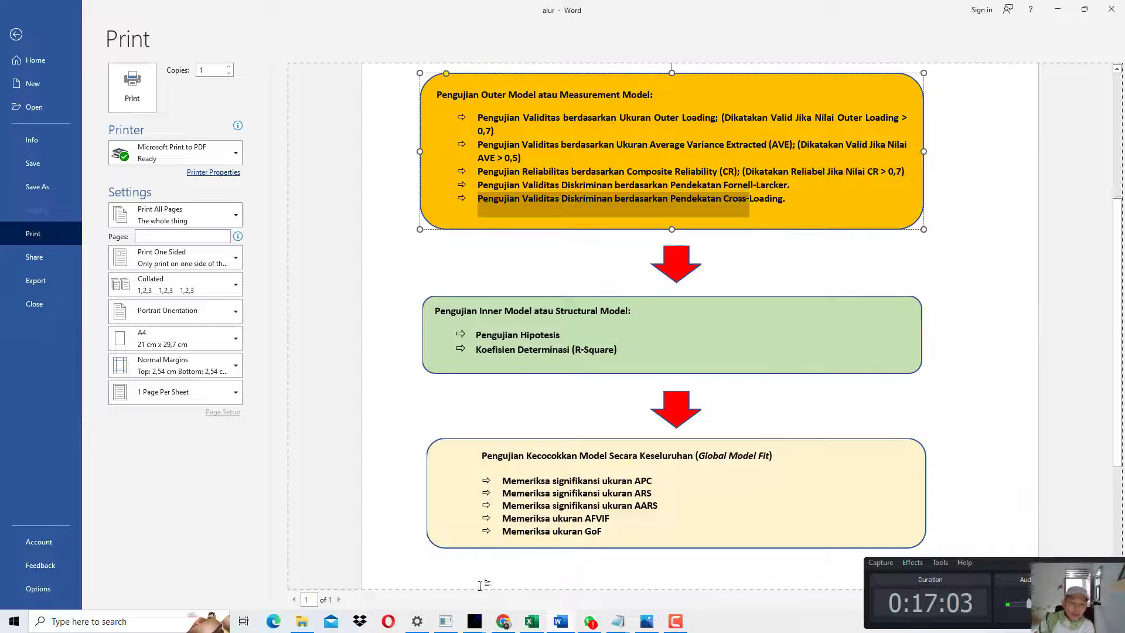
Return to WarpPLS, close the latent variable correlations window, and view the structure loadings and cross-loadings.
click(478, 620)
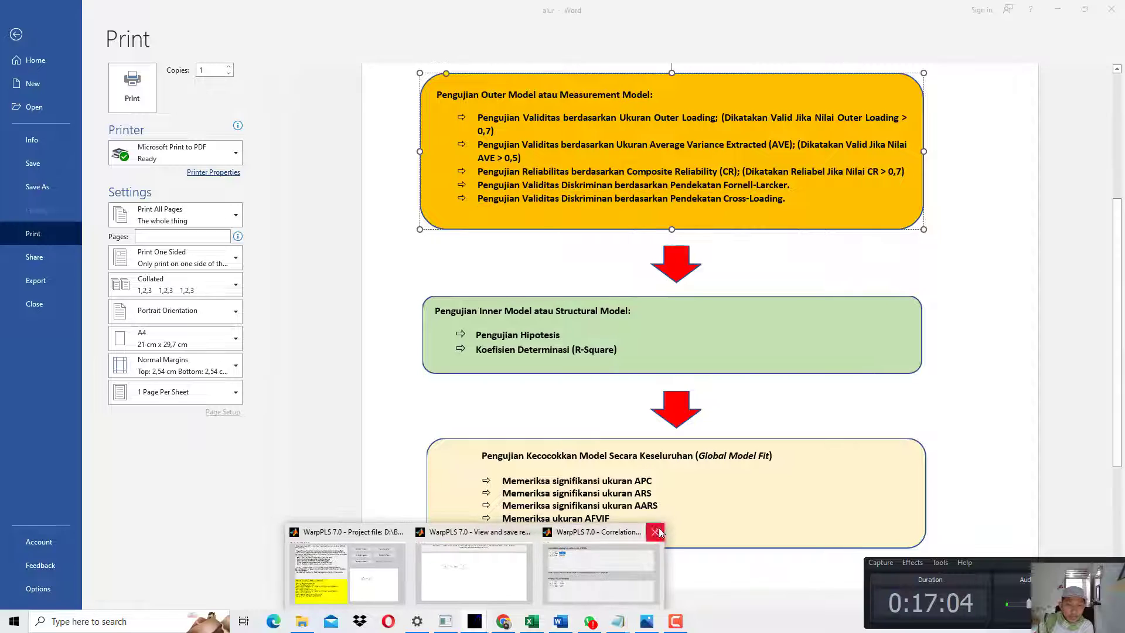
click(655, 531)
click(515, 563)
click(12, 20)
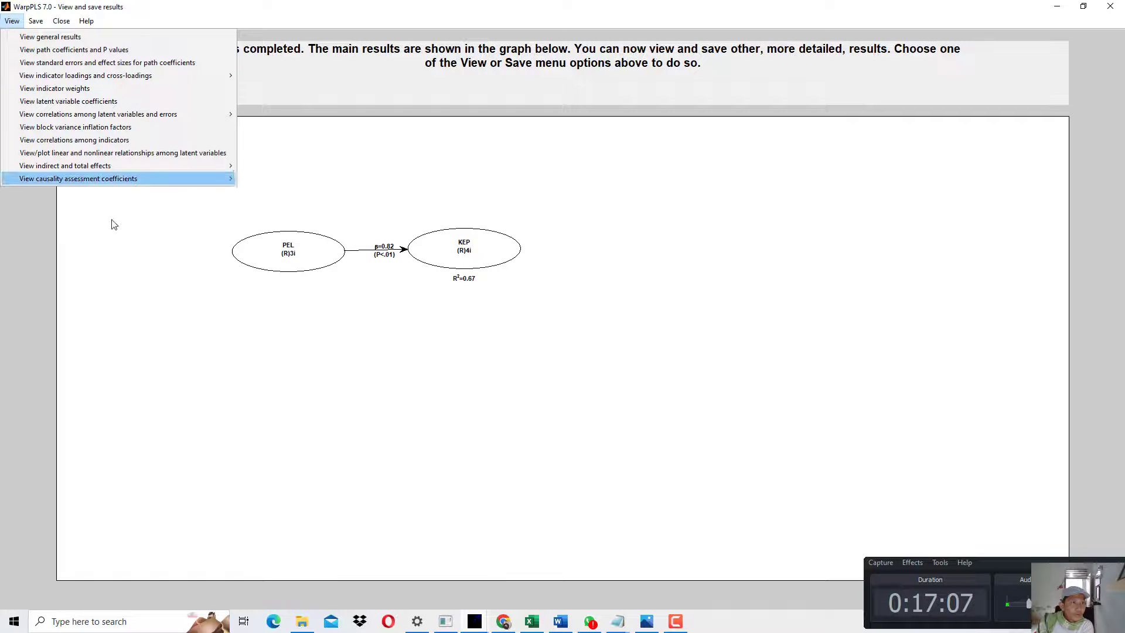
mouse_move(213, 162)
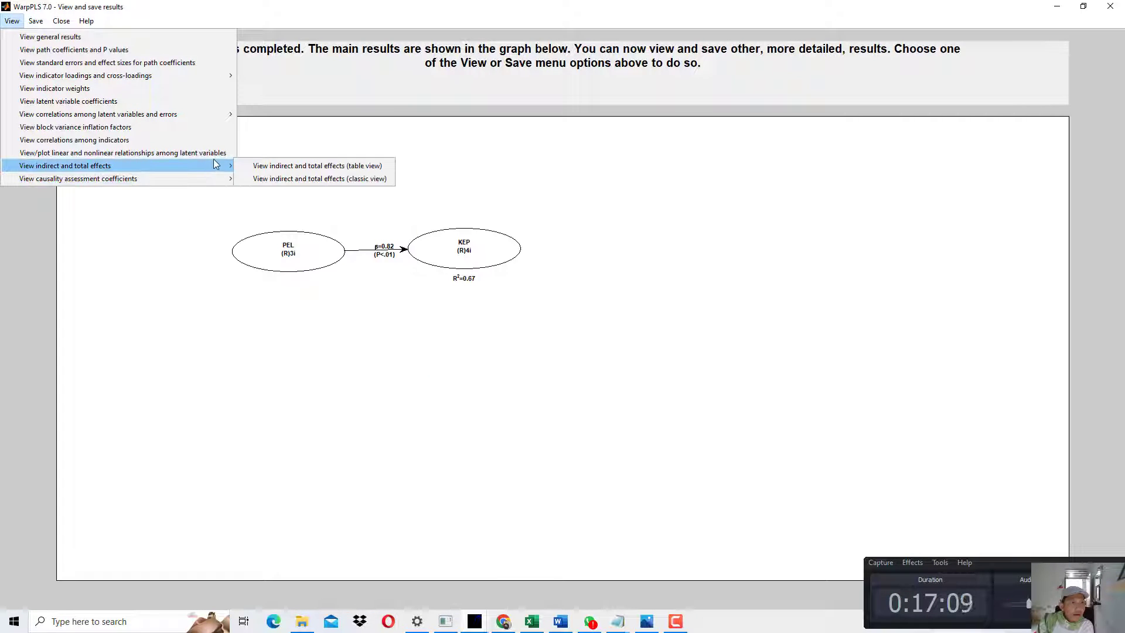
mouse_move(218, 77)
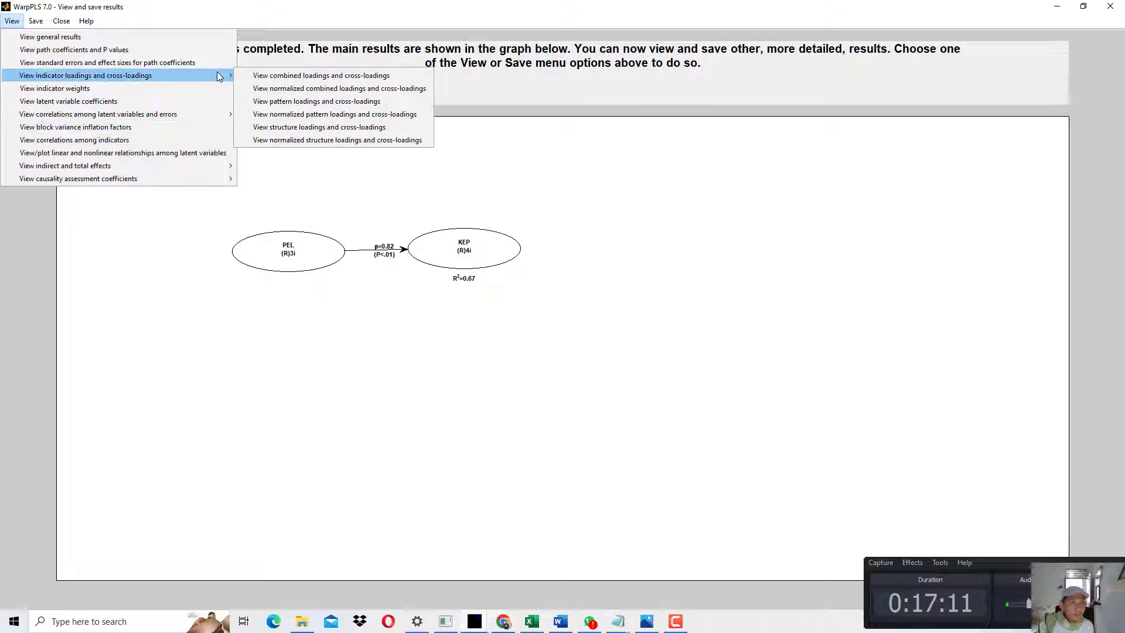
click(317, 127)
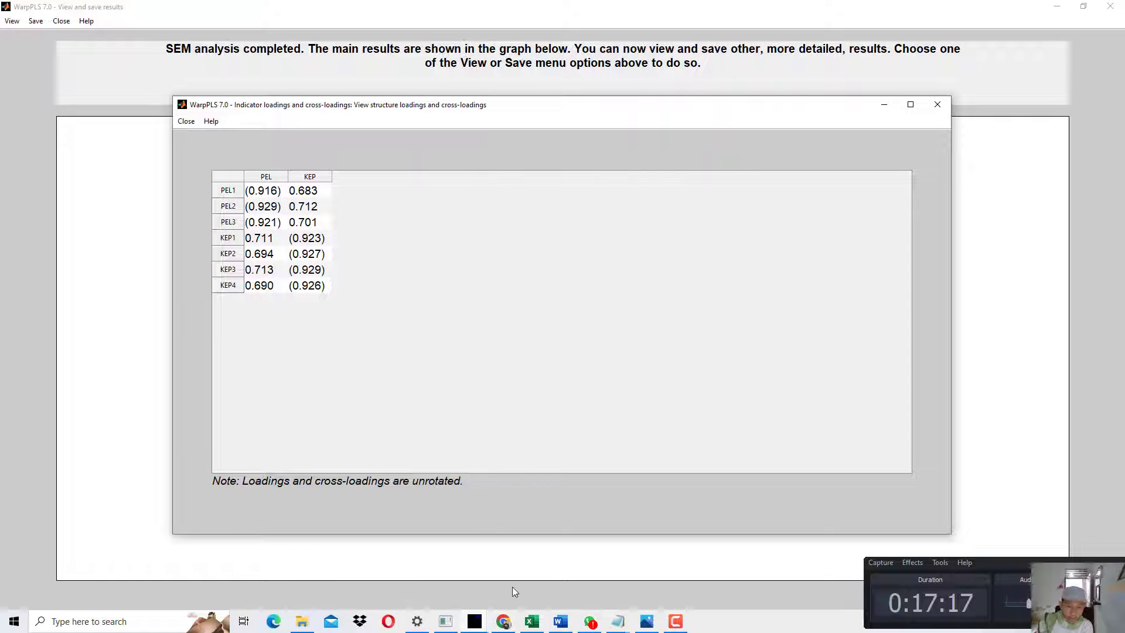
Check the structure loadings table against Gambar 1.7 in the Chrome PDF, then return to the WarpPLS table.
click(504, 618)
scroll(508, 420, down, 10)
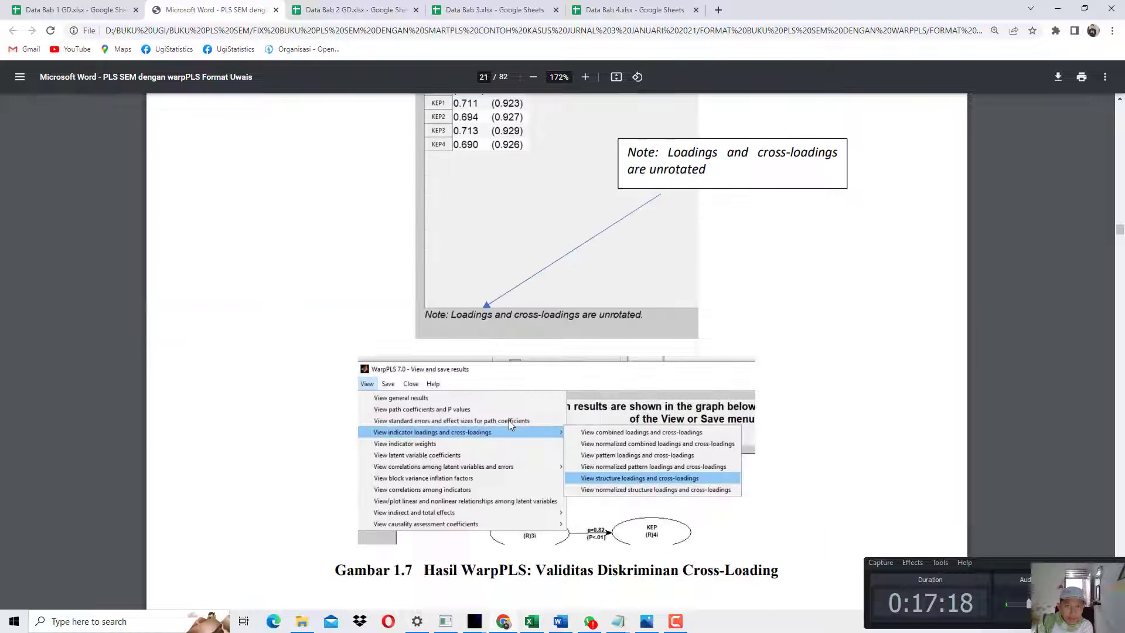
scroll(509, 420, up, 3)
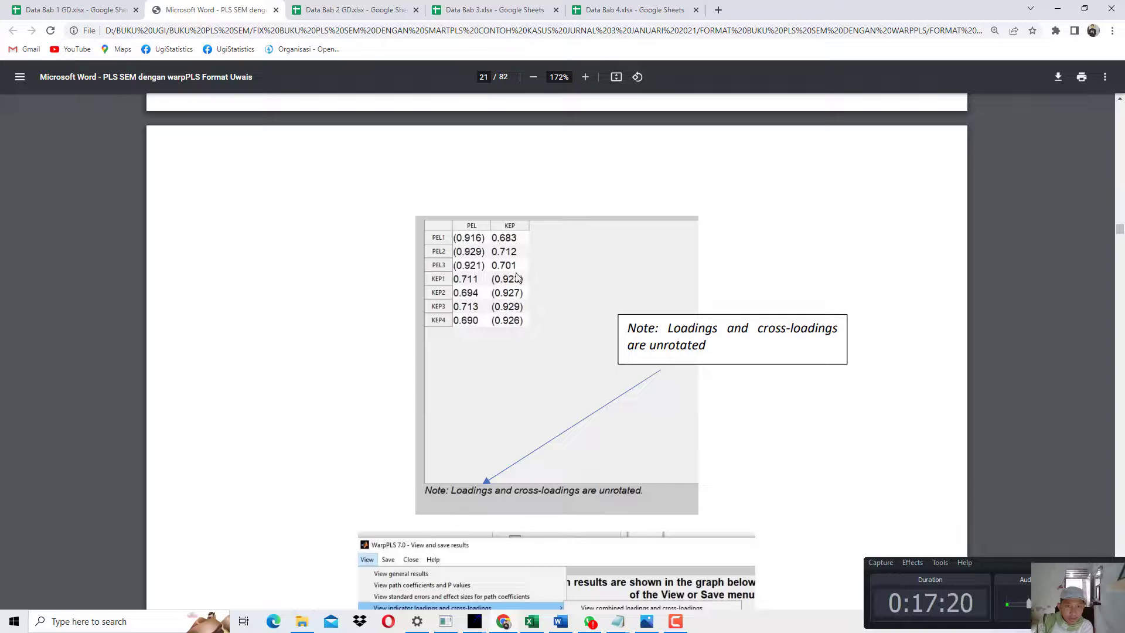
key(alt+Tab)
click(305, 192)
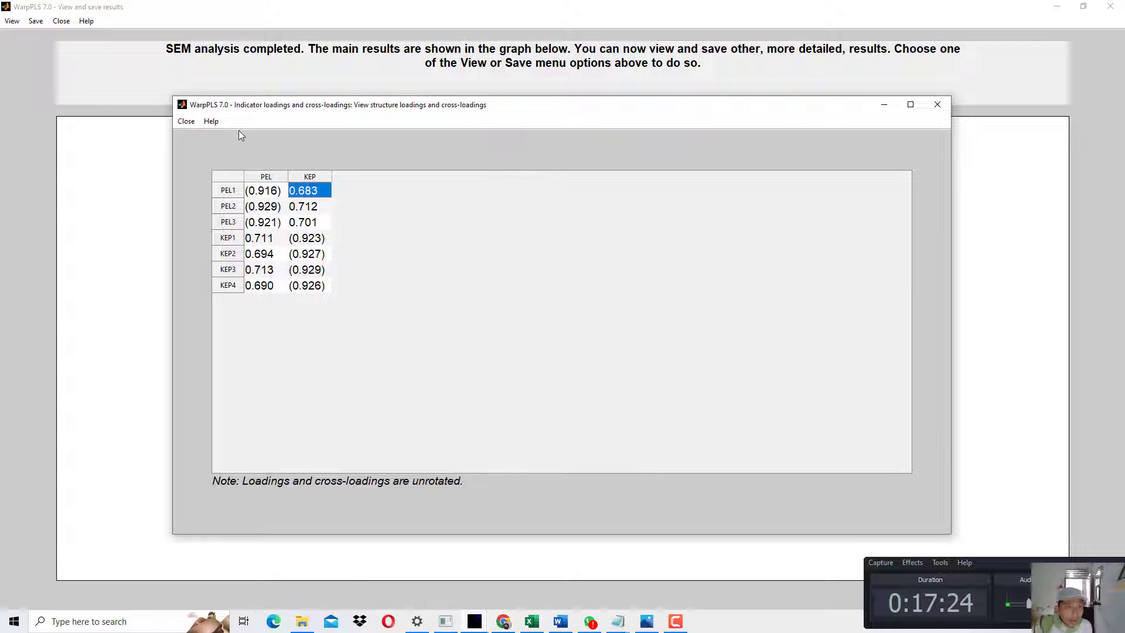
Highlight "berdasarkan Pendekatan Cross-Loading" in the Word flowchart's outer model box, then minimize Word.
click(561, 625)
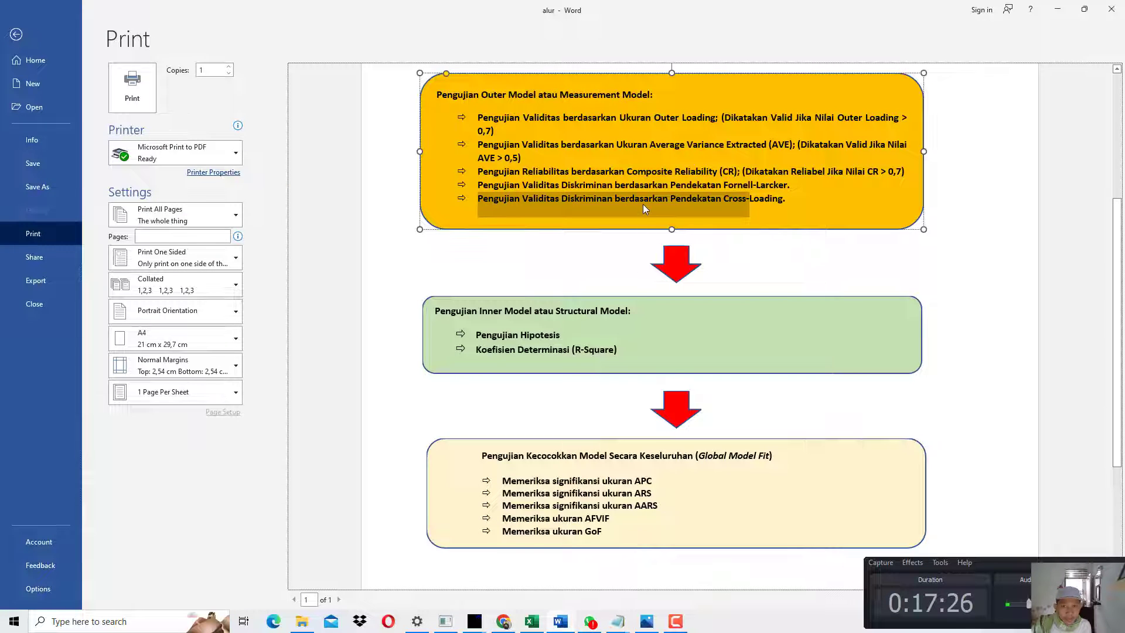
click(642, 200)
drag(659, 199, 773, 199)
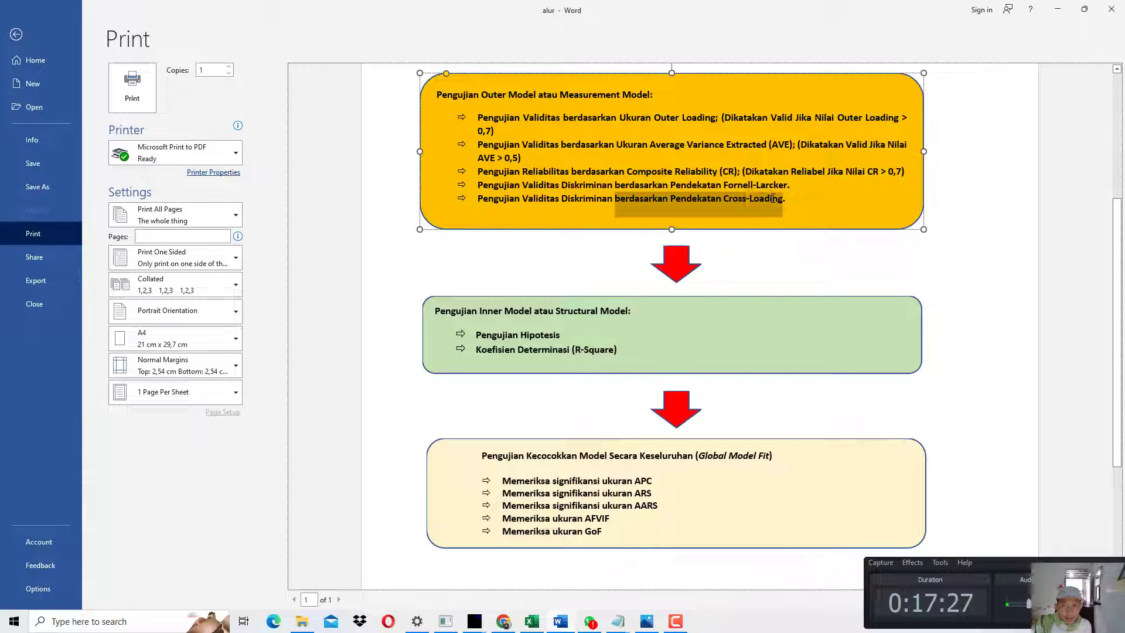
click(1057, 8)
Compare the loadings of indicators PEL1 to PEL3 on PEL with their cross-loadings on KEP in the WarpPLS table.
click(276, 192)
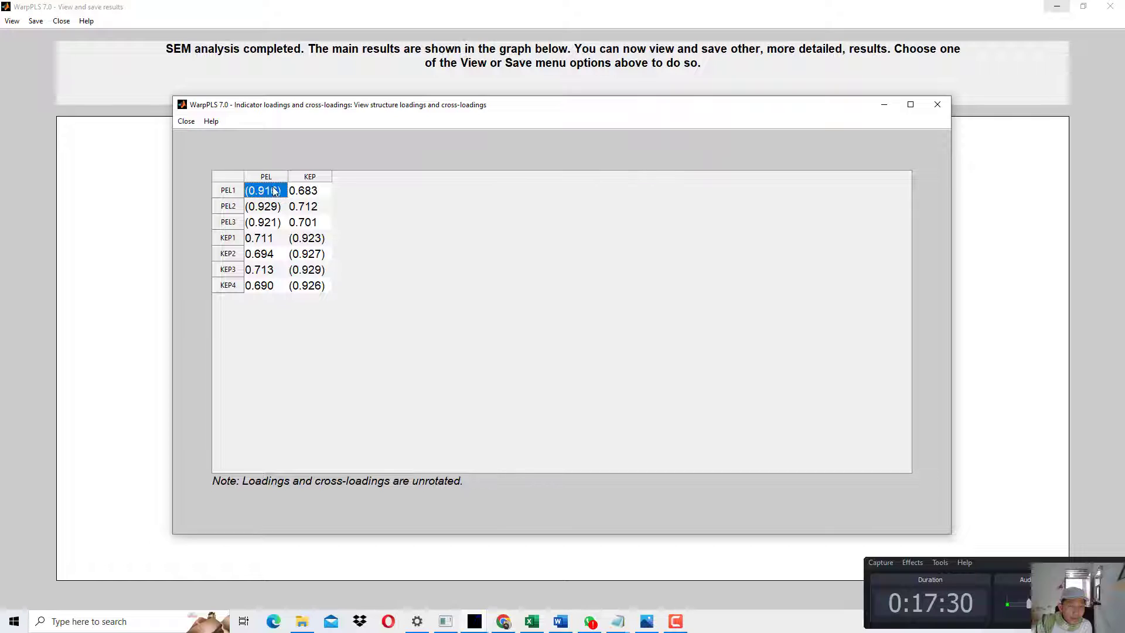
click(300, 192)
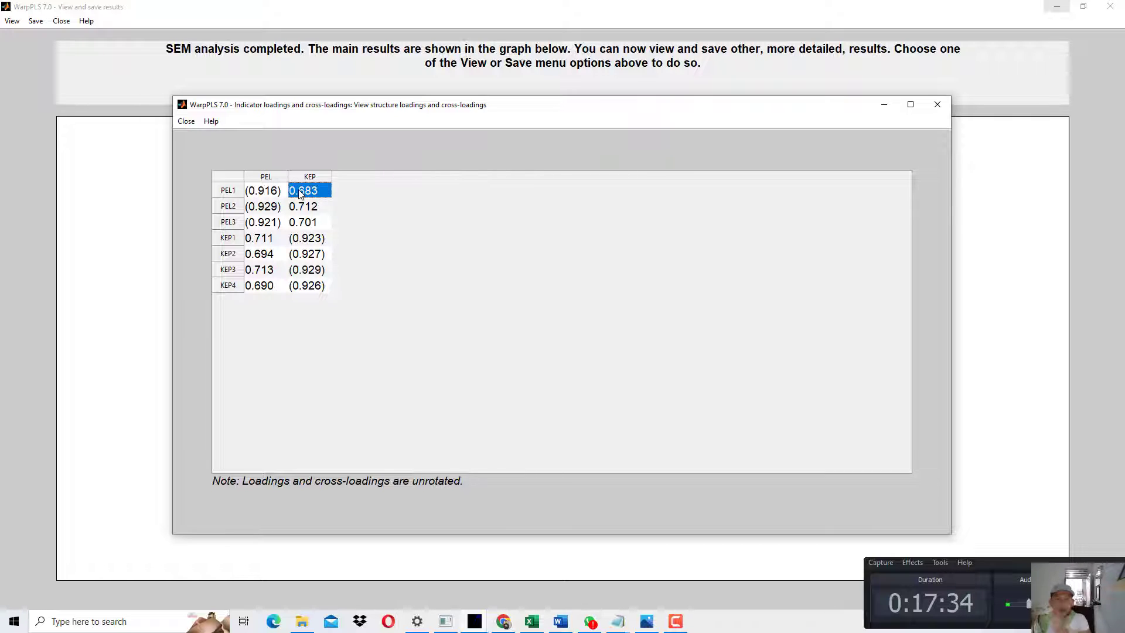
click(260, 194)
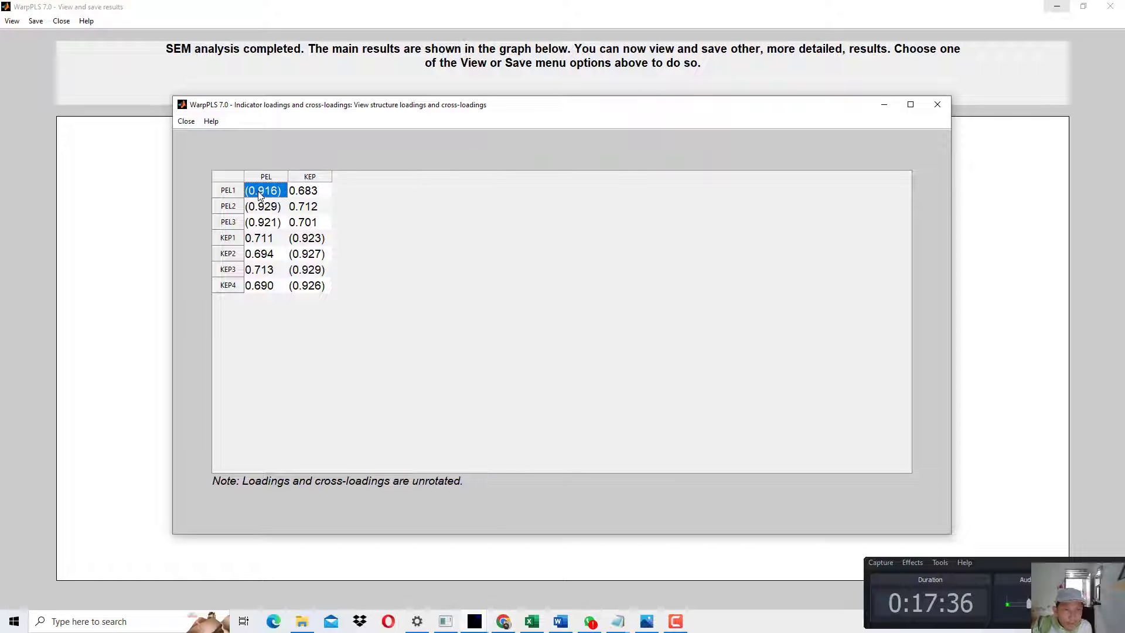
click(314, 195)
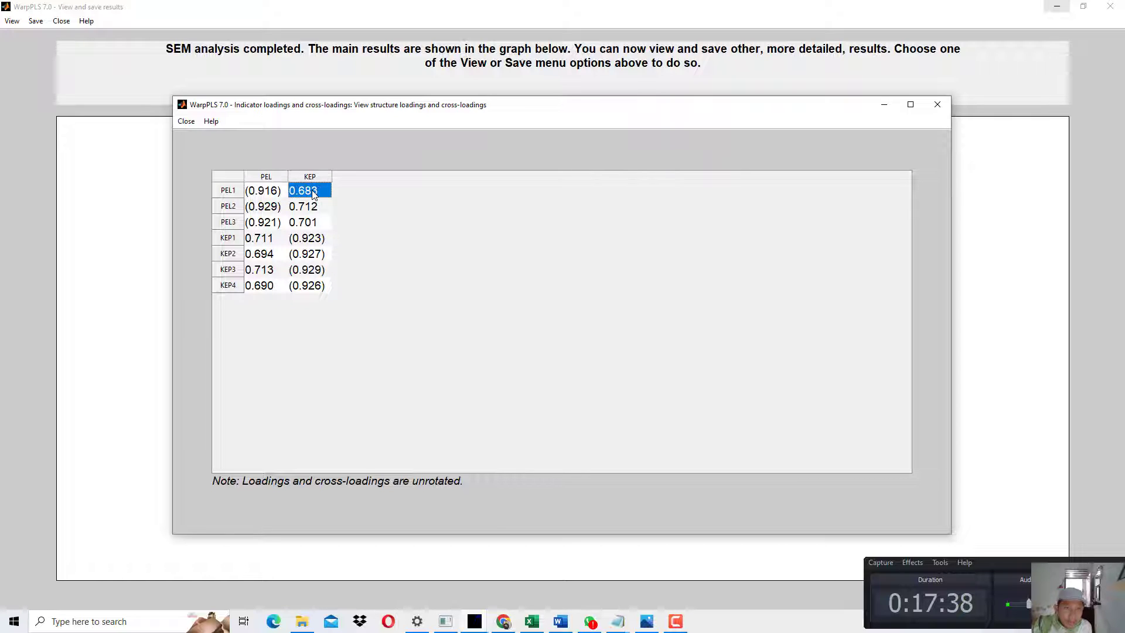
click(276, 211)
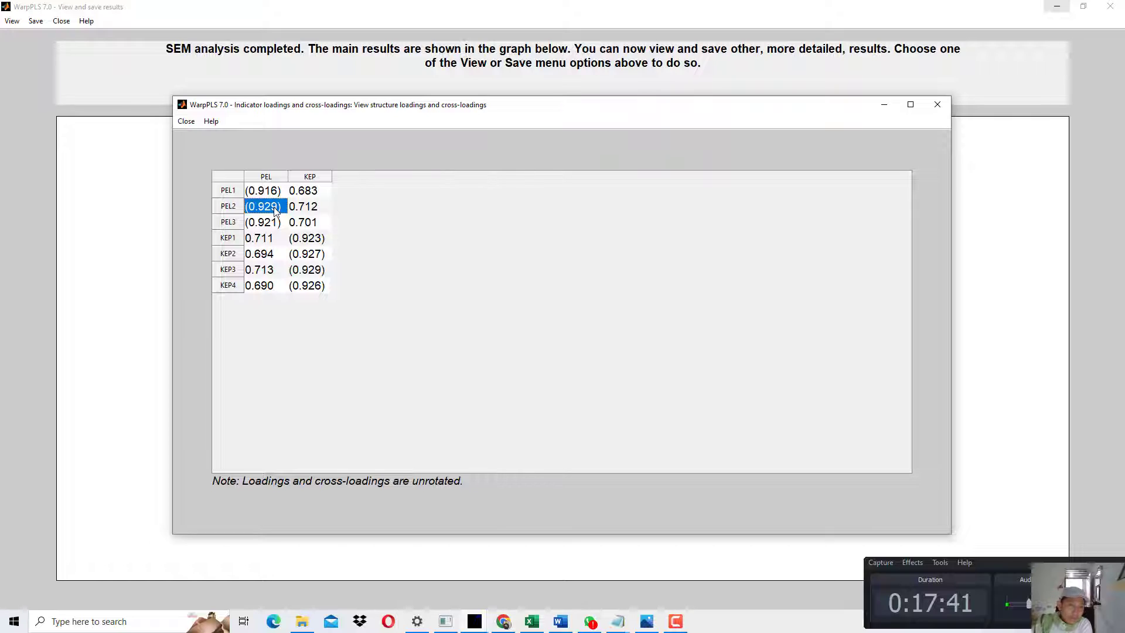
click(314, 210)
click(255, 227)
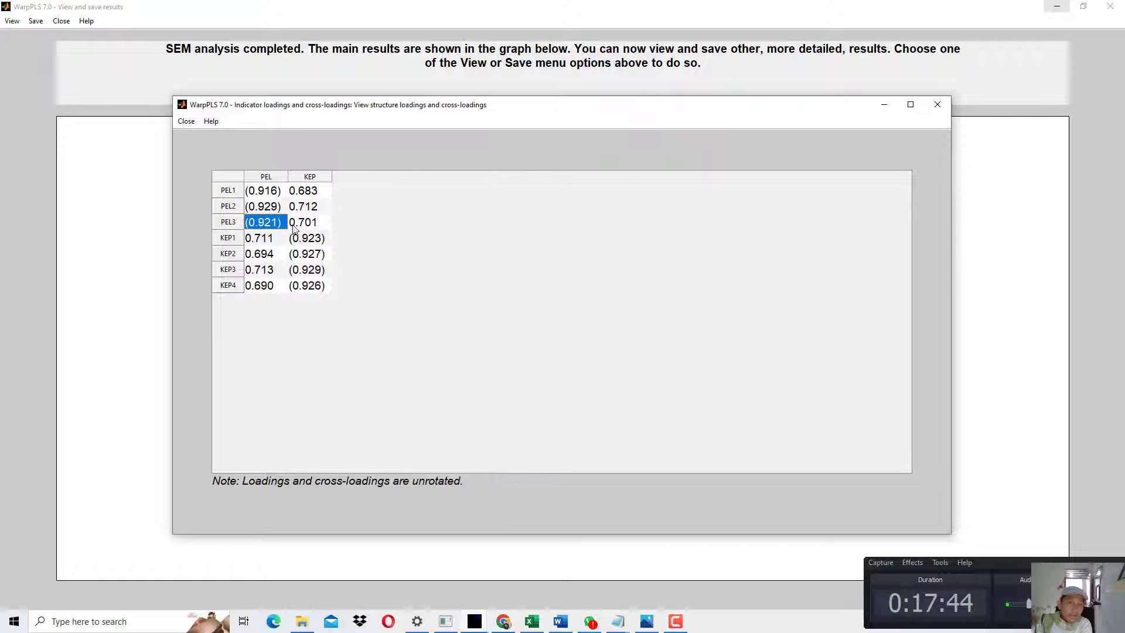
click(292, 196)
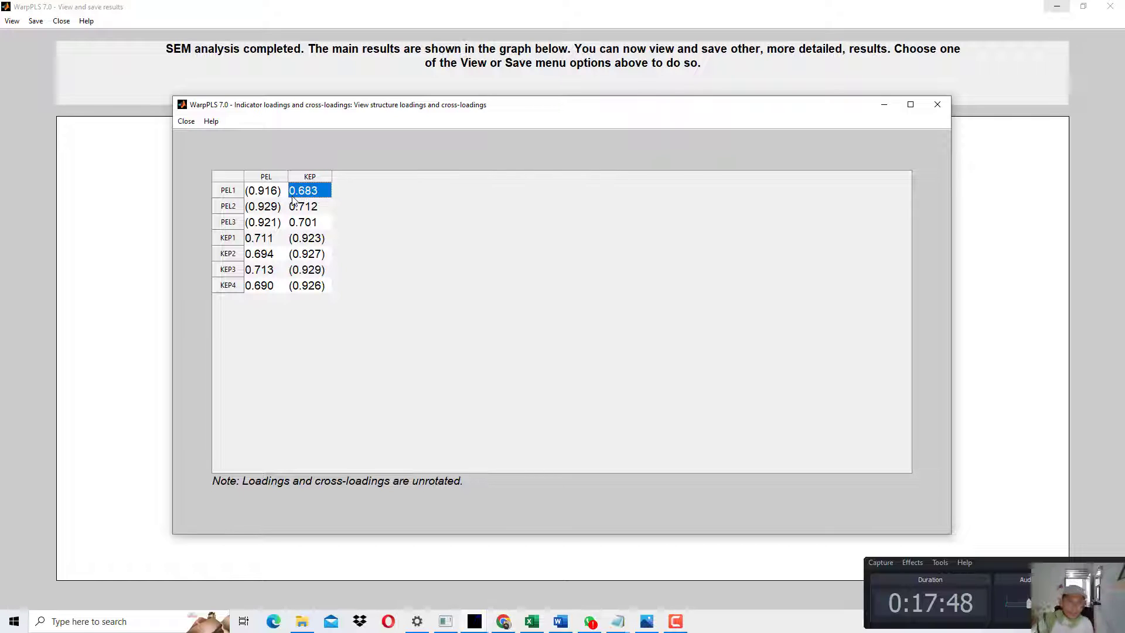
Compare the loadings of the KEP indicators on KEP with their cross-loadings on PEL.
click(307, 237)
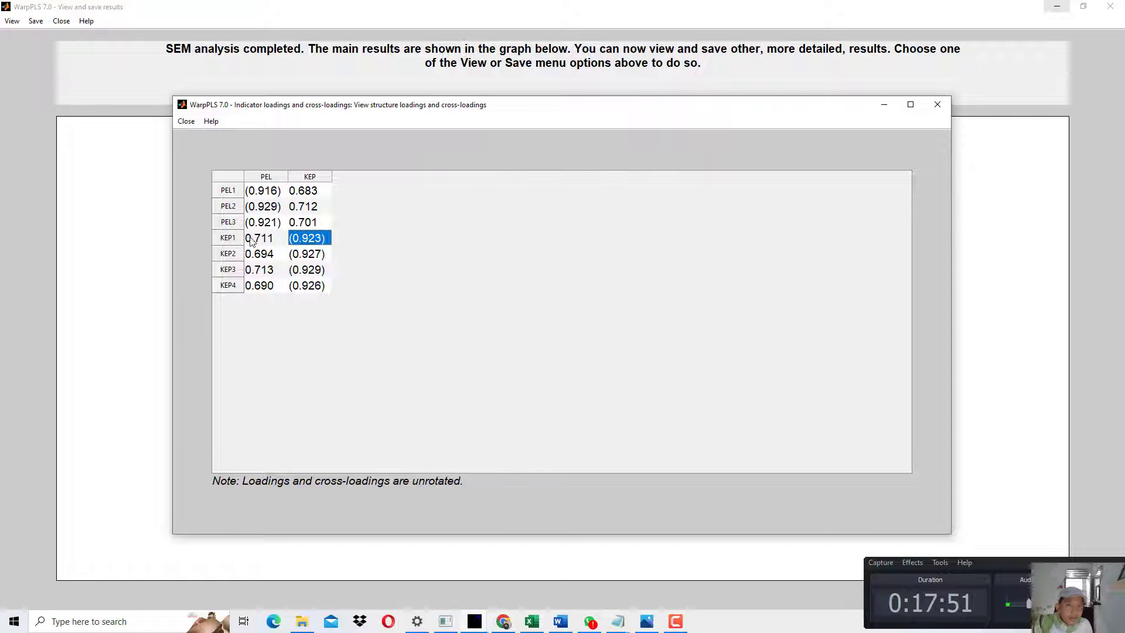
key(Left)
click(321, 256)
click(259, 259)
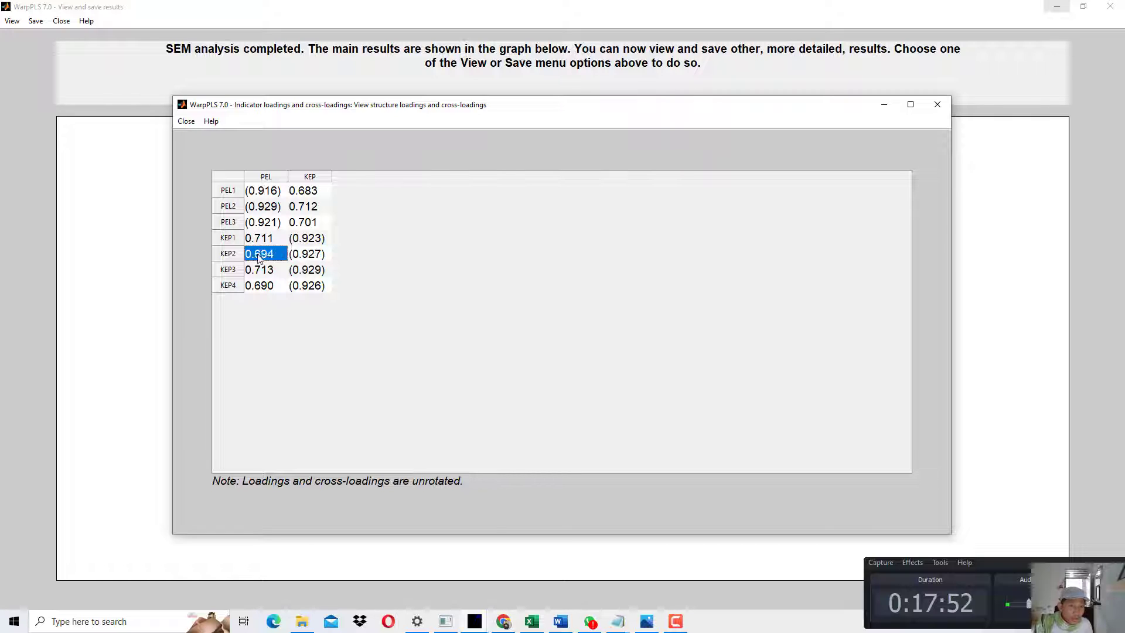
click(300, 269)
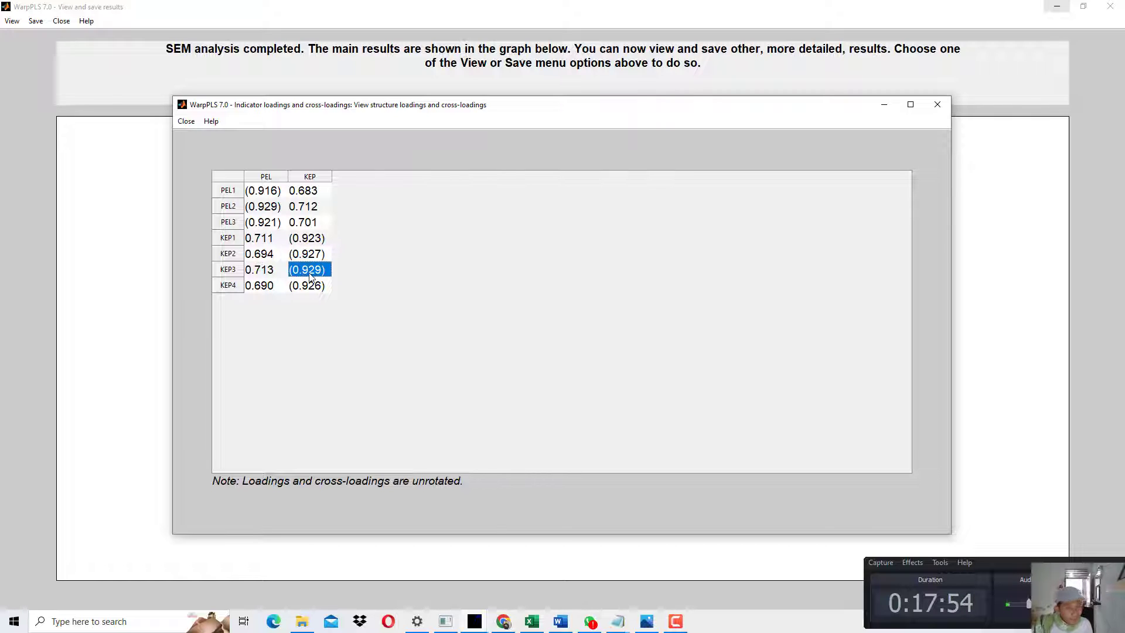
click(272, 273)
click(285, 248)
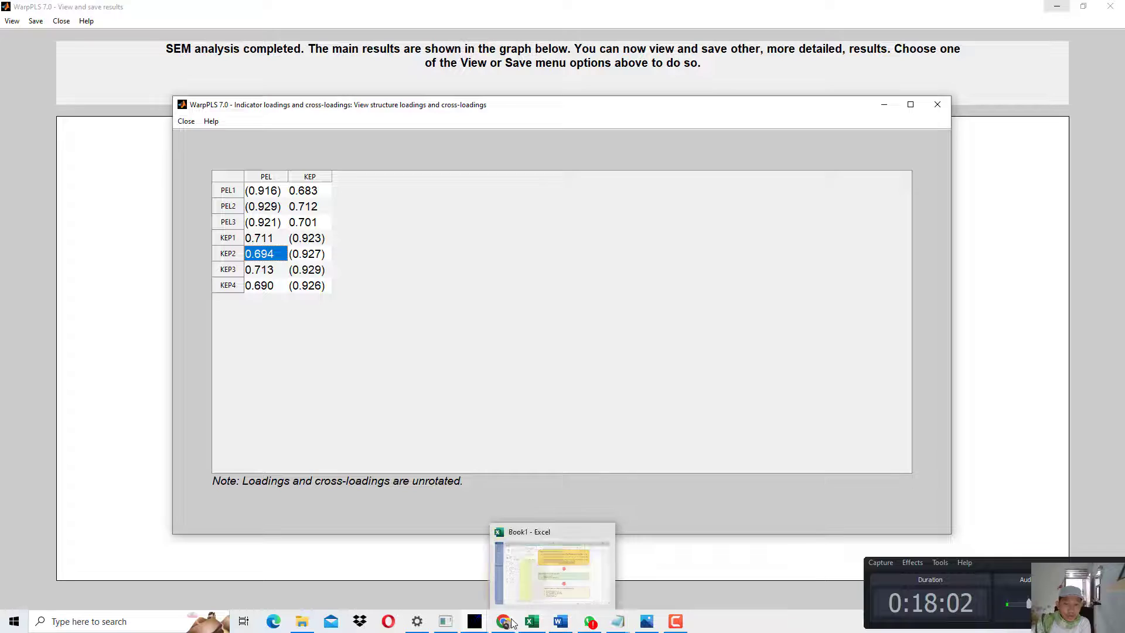
Read the cross-loading interpretation below Gambar 1.7 in the Chrome PDF, then highlight "Pengujian Hipotesis" in the Word flowchart.
click(518, 585)
scroll(571, 498, up, 9)
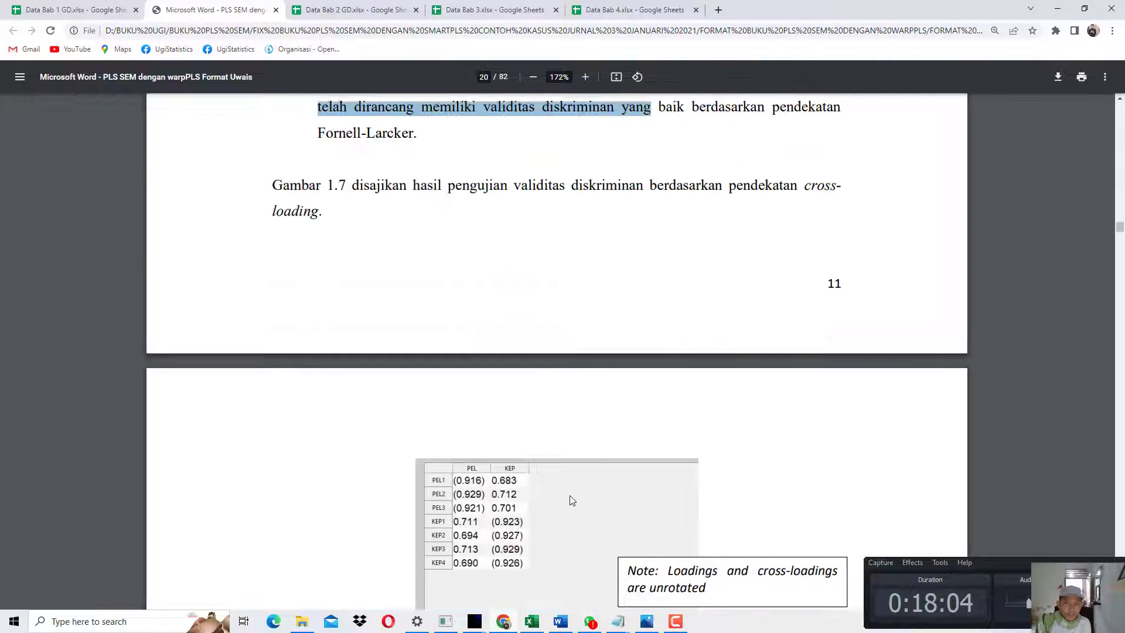
scroll(568, 486, down, 6)
scroll(567, 482, down, 15)
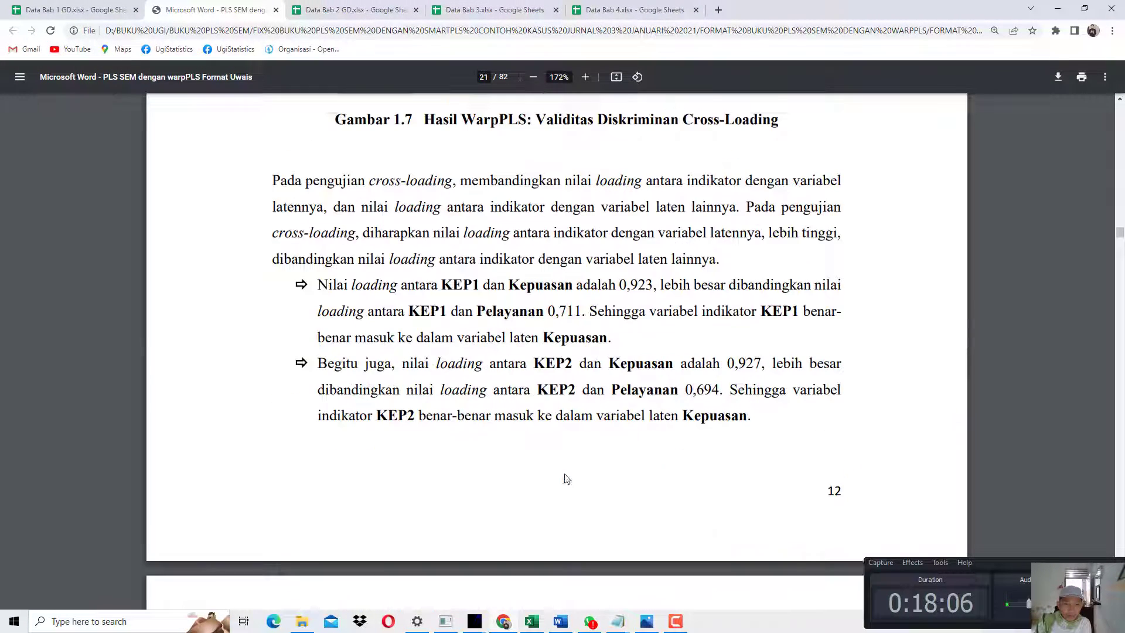
drag(454, 319, 568, 395)
scroll(568, 395, down, 10)
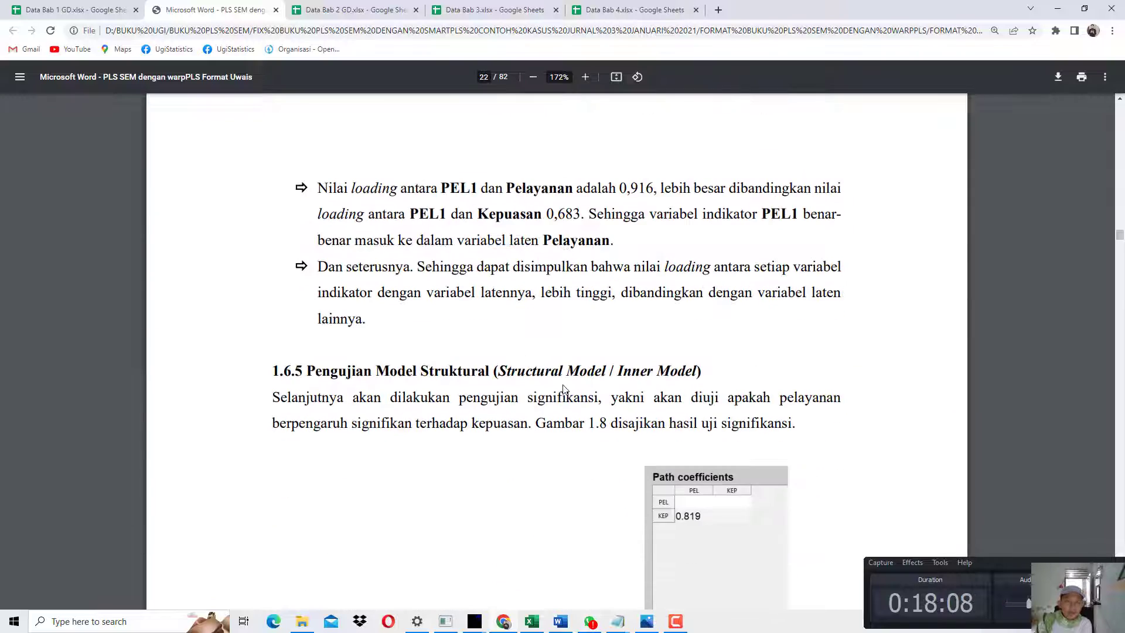
click(559, 622)
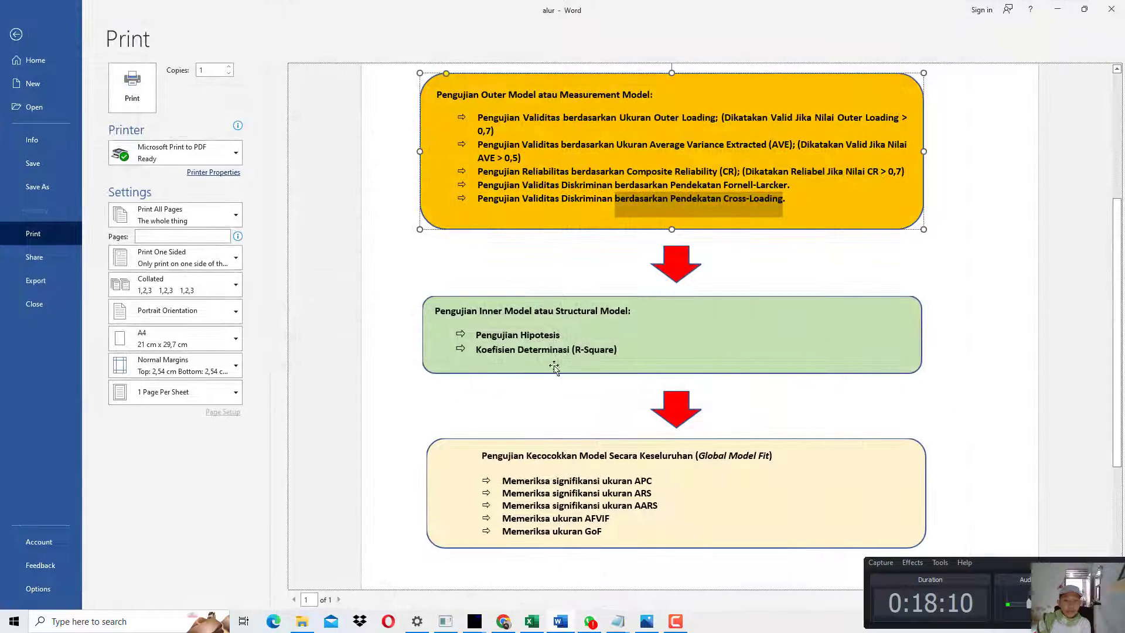
drag(476, 335, 545, 336)
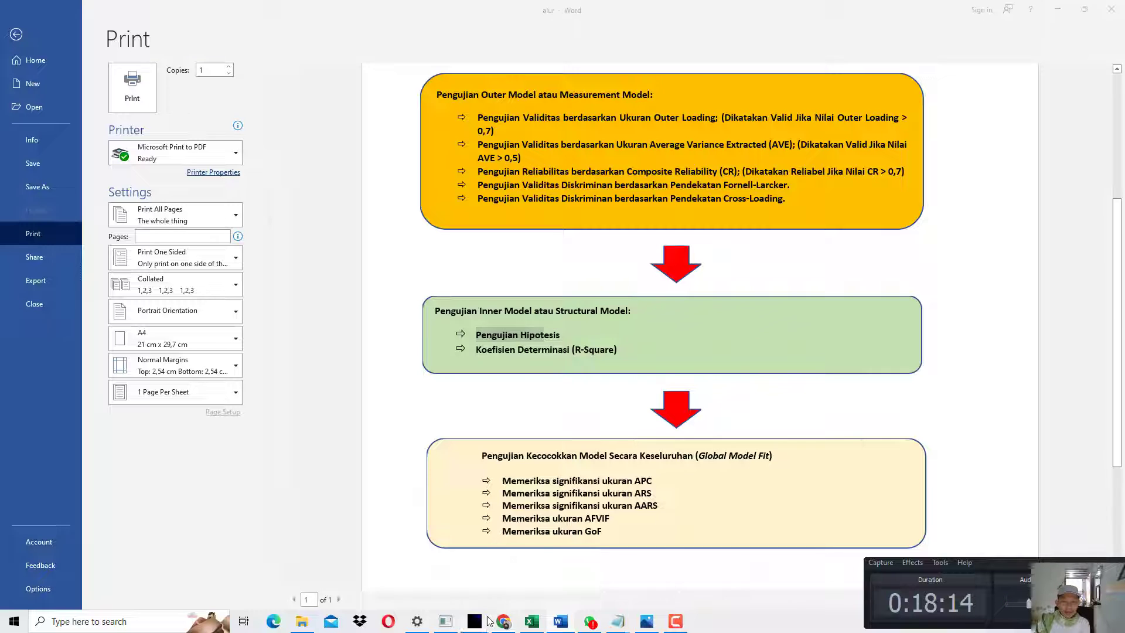
Return to WarpPLS, close the loadings table, and view the path coefficients and P values in a window moved beside the model.
mouse_move(500, 612)
click(509, 577)
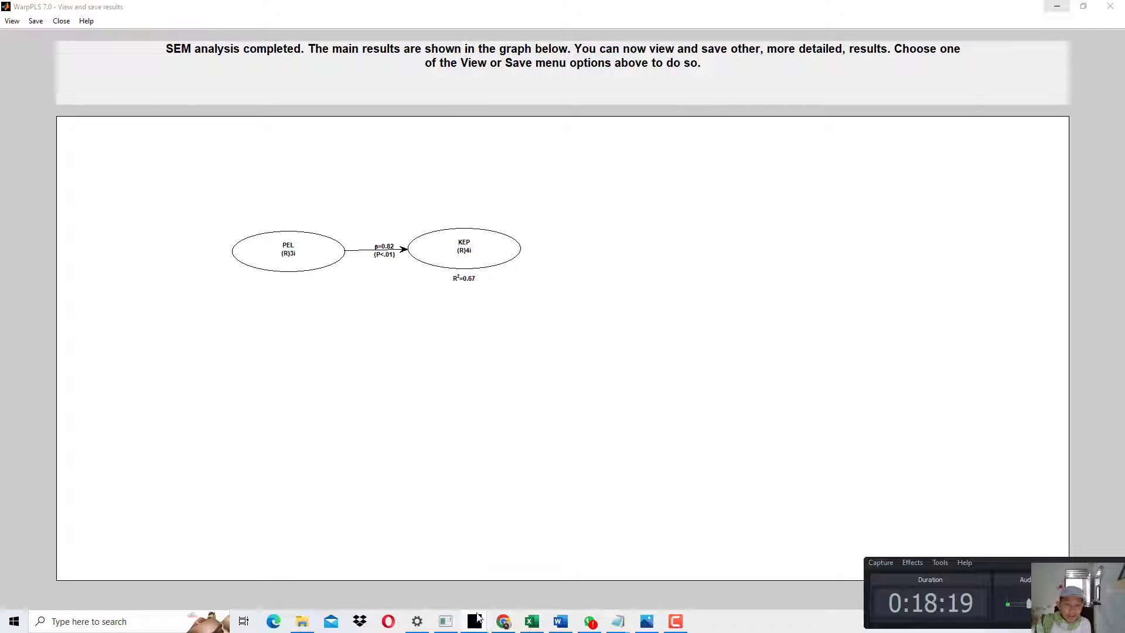
mouse_move(474, 619)
click(653, 533)
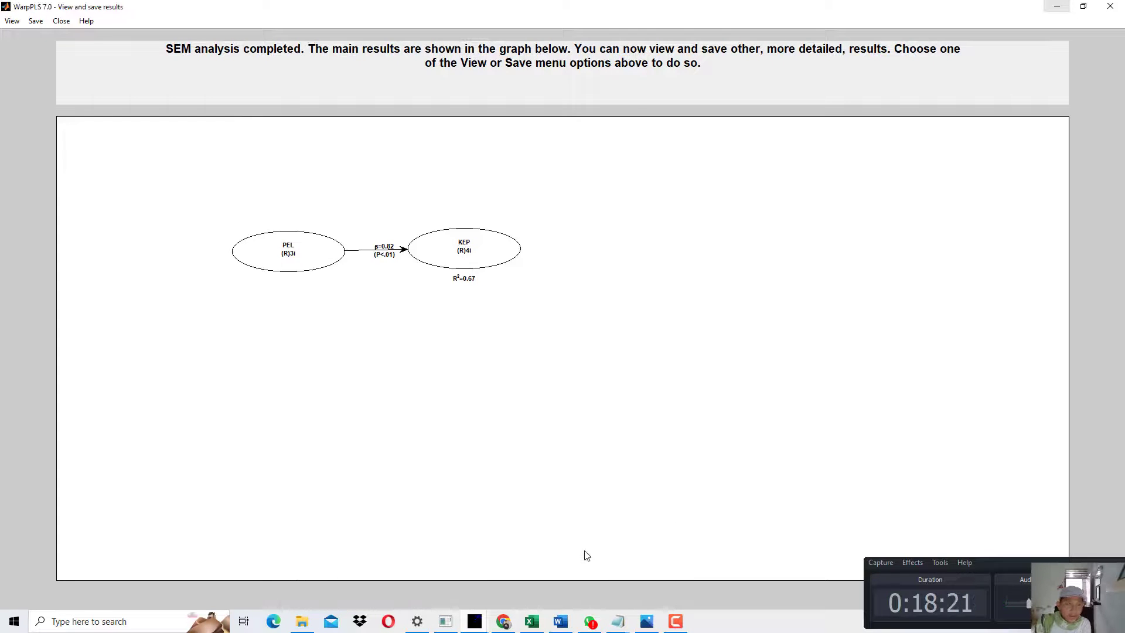
click(11, 21)
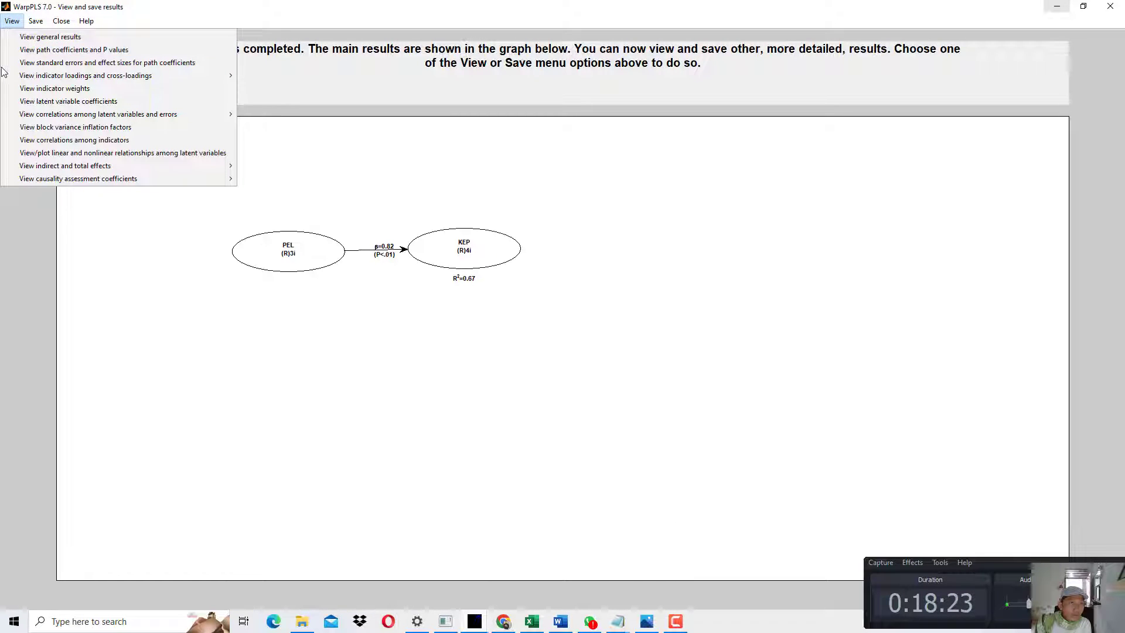
click(105, 51)
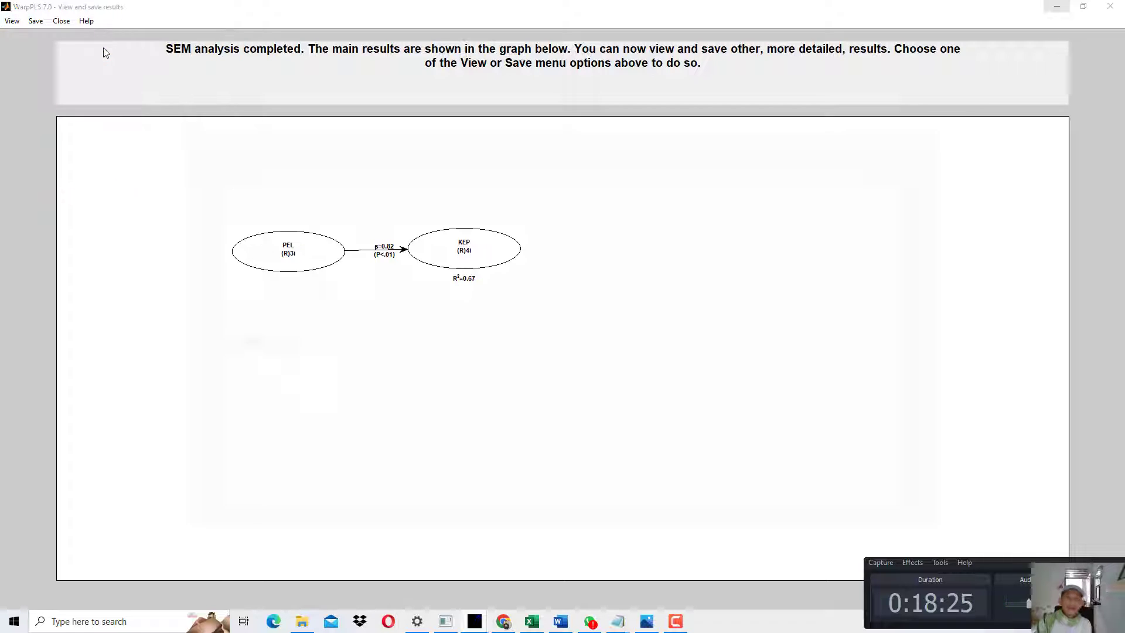
drag(598, 116, 734, 107)
Switch to the Untitled Notepad note and replace all its text with "Diketahui nilai koefisien jalur (path coefficient) PEL terhadap KEP adalah 0,819,".
mouse_move(648, 609)
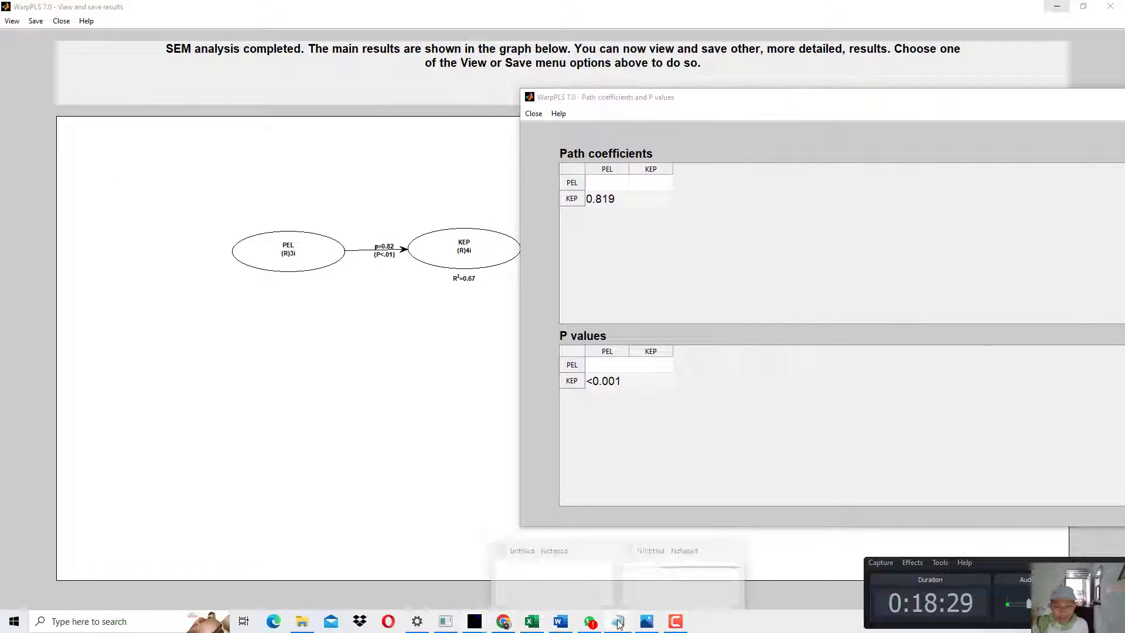
click(664, 580)
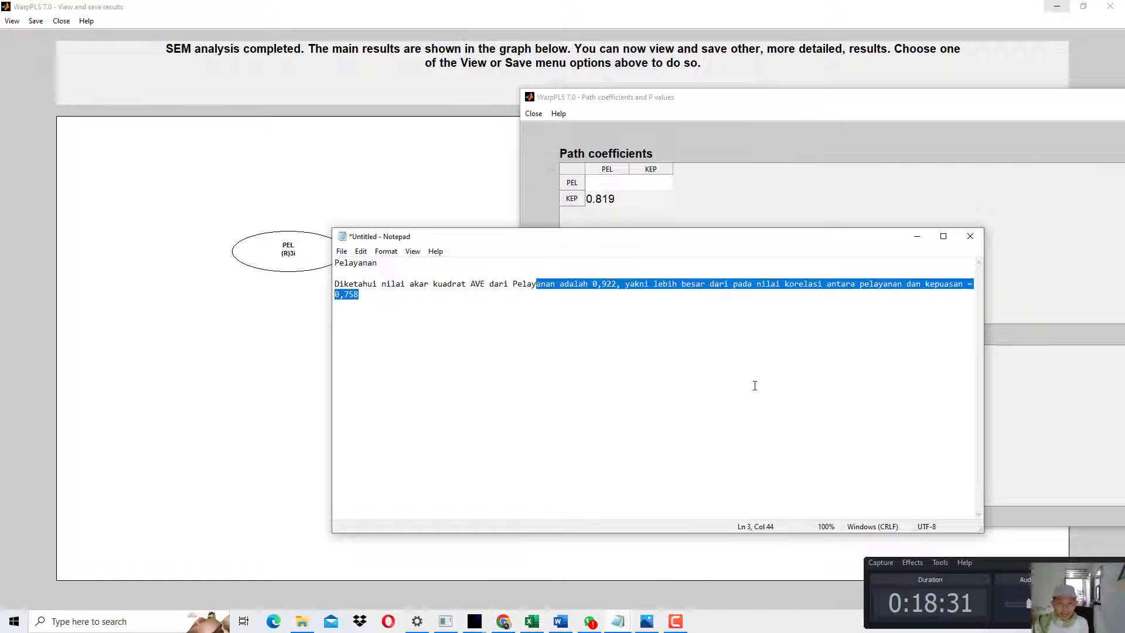
key(ctrl+a)
text(Diketa)
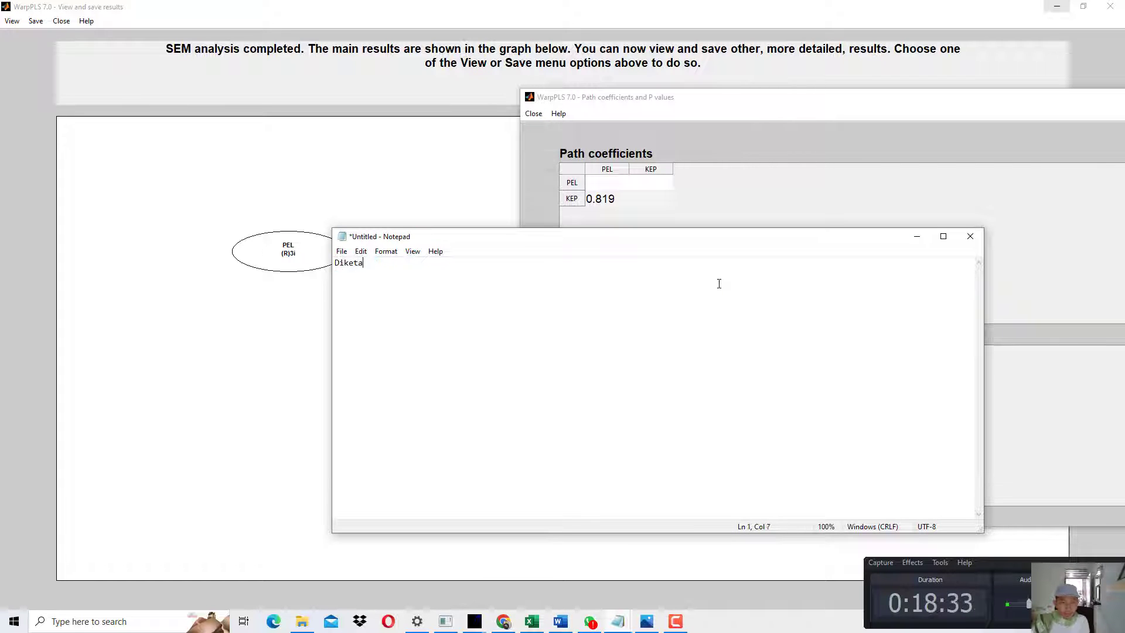
text(hui nila)
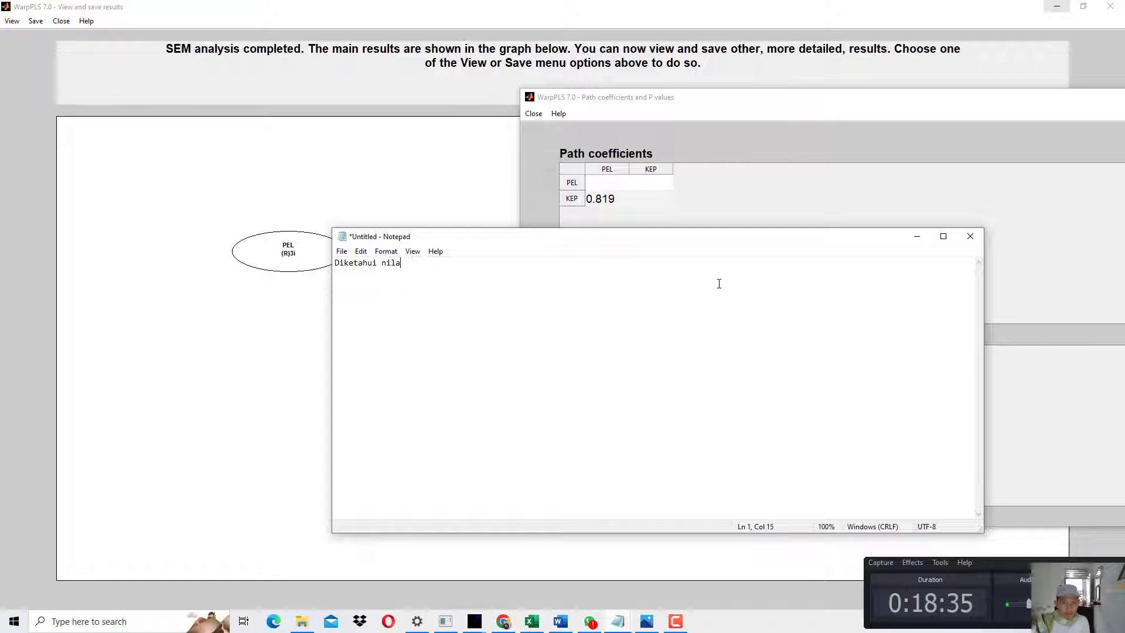
text(ai koefisien jalur (path c)
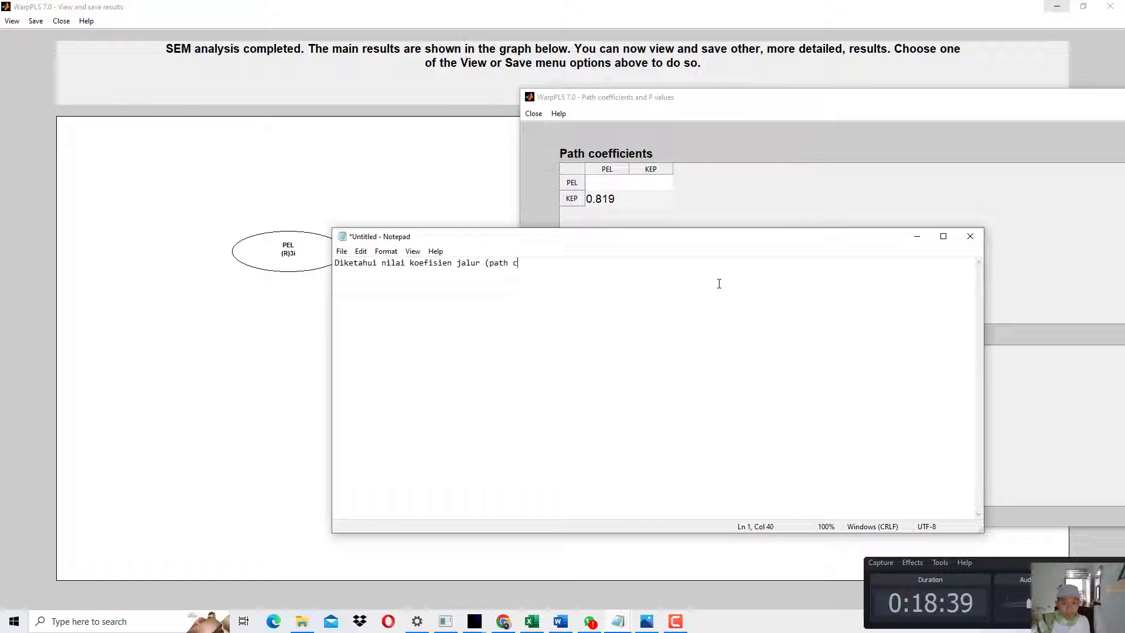
text(oefficient)
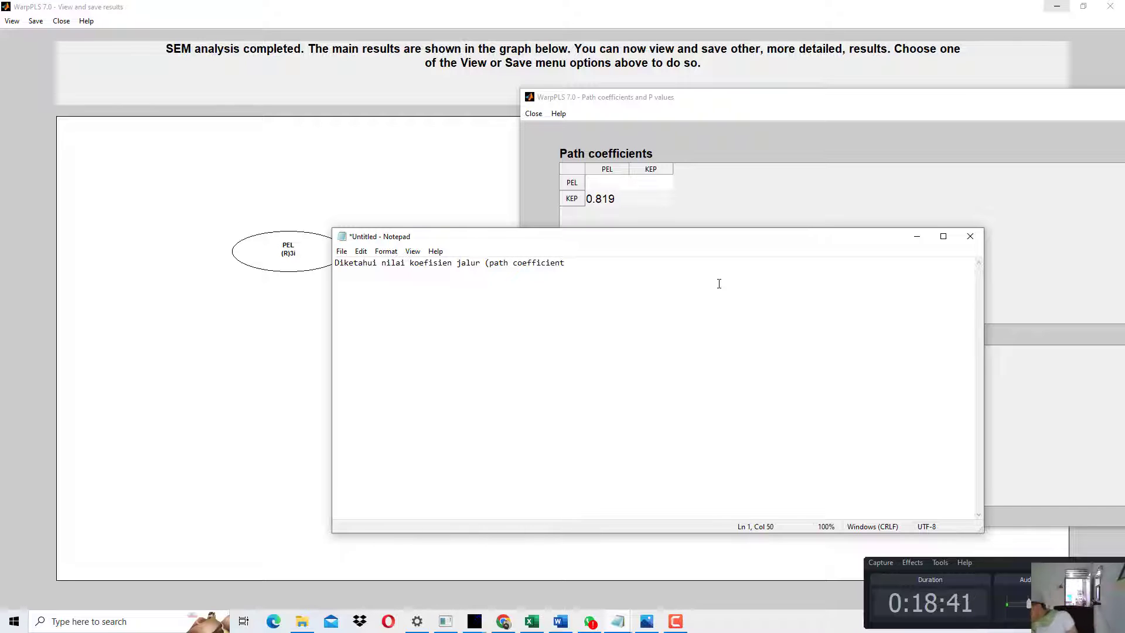
text())
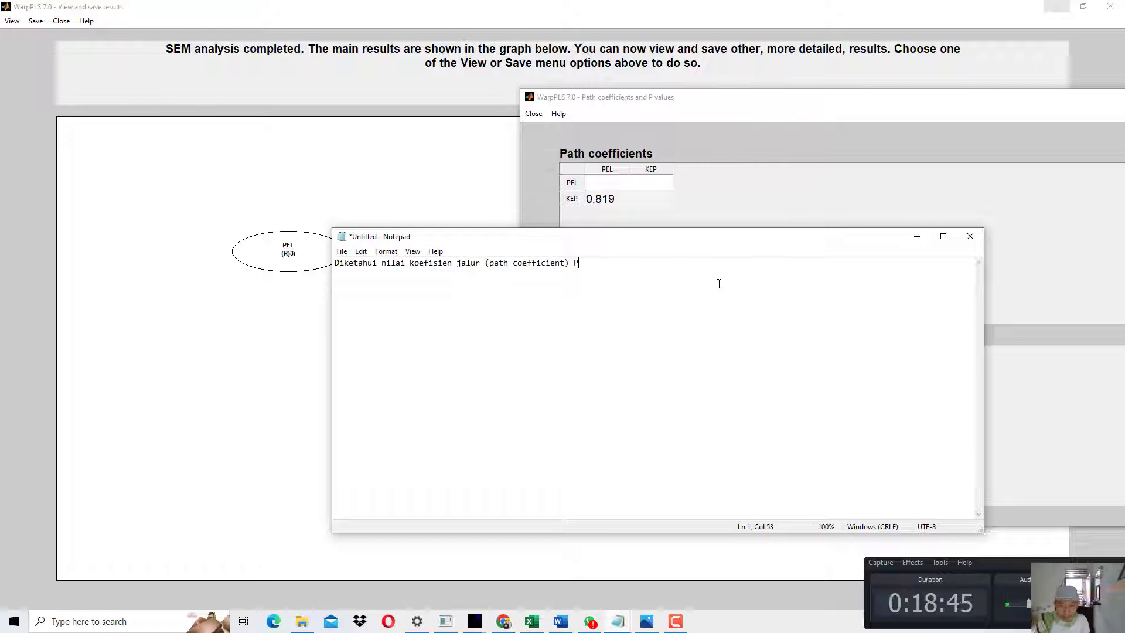
text( PEL terhadap)
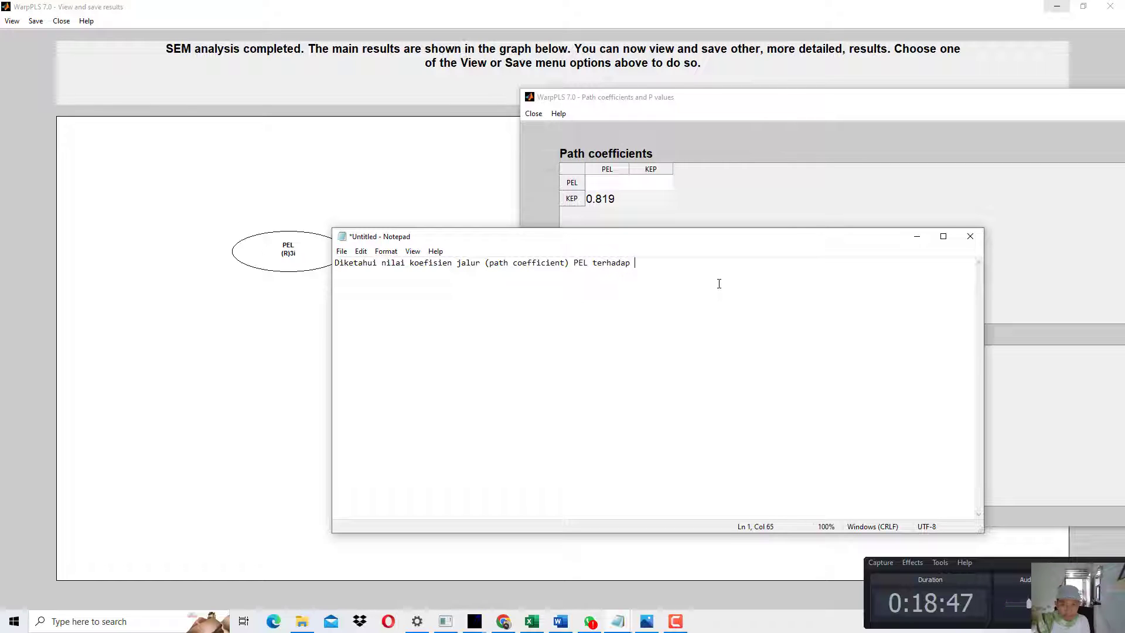
text( KEP adalah )
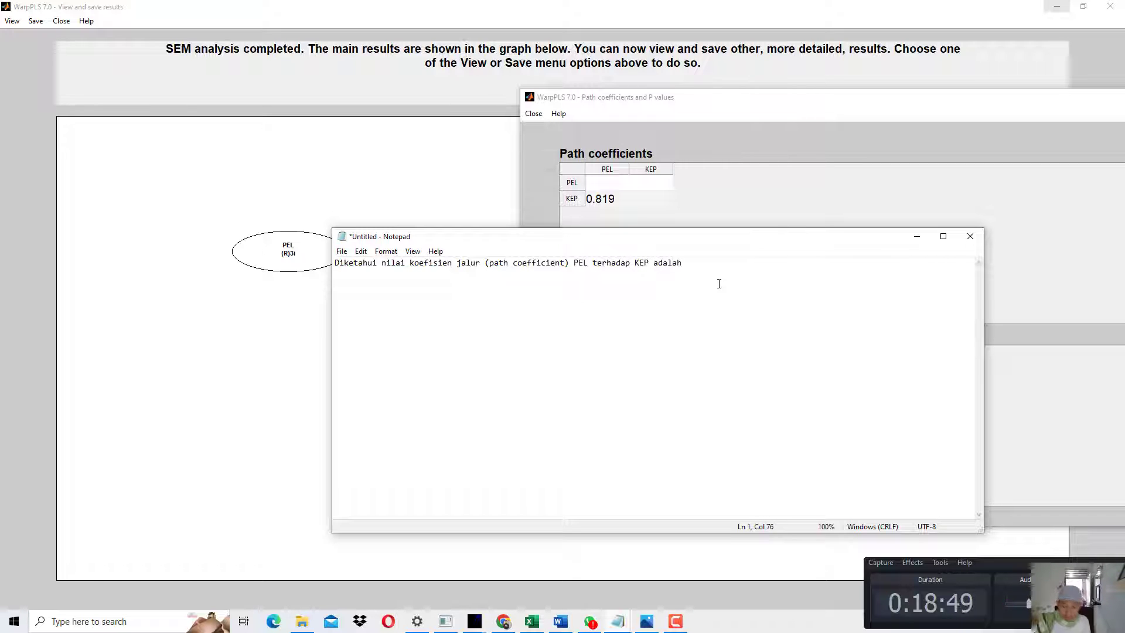
text(0,819, y)
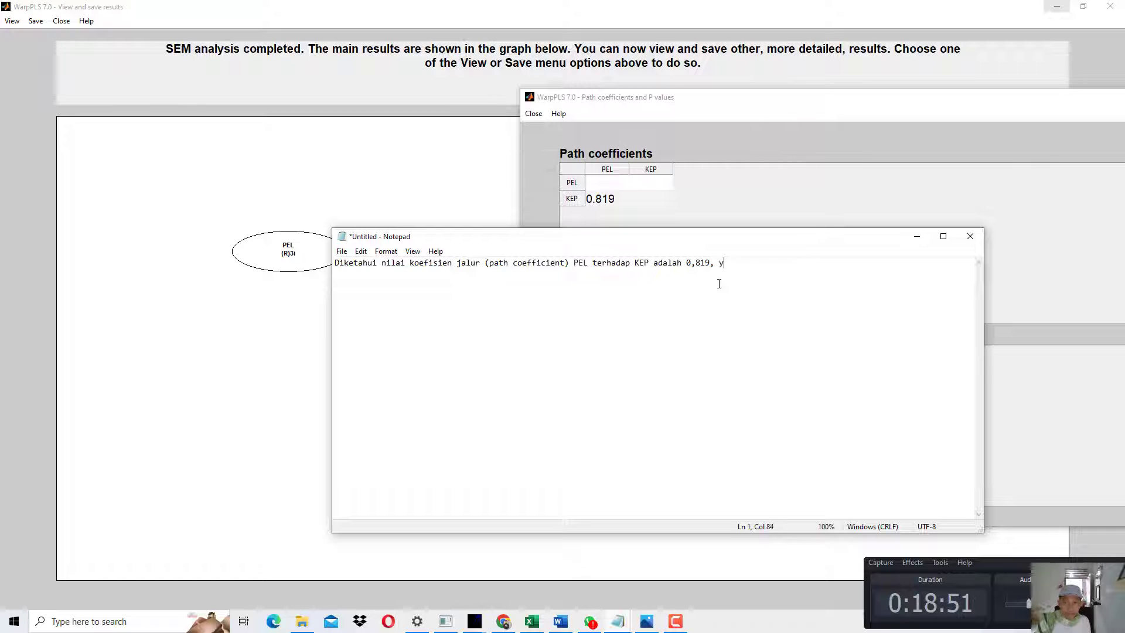
Continue the sentence with "yakni bernilai positif, yang artinya" and add the paragraph "pelayanan berpengaruh positif terhadap kepuasan".
text(akni bernilai positif, yan)
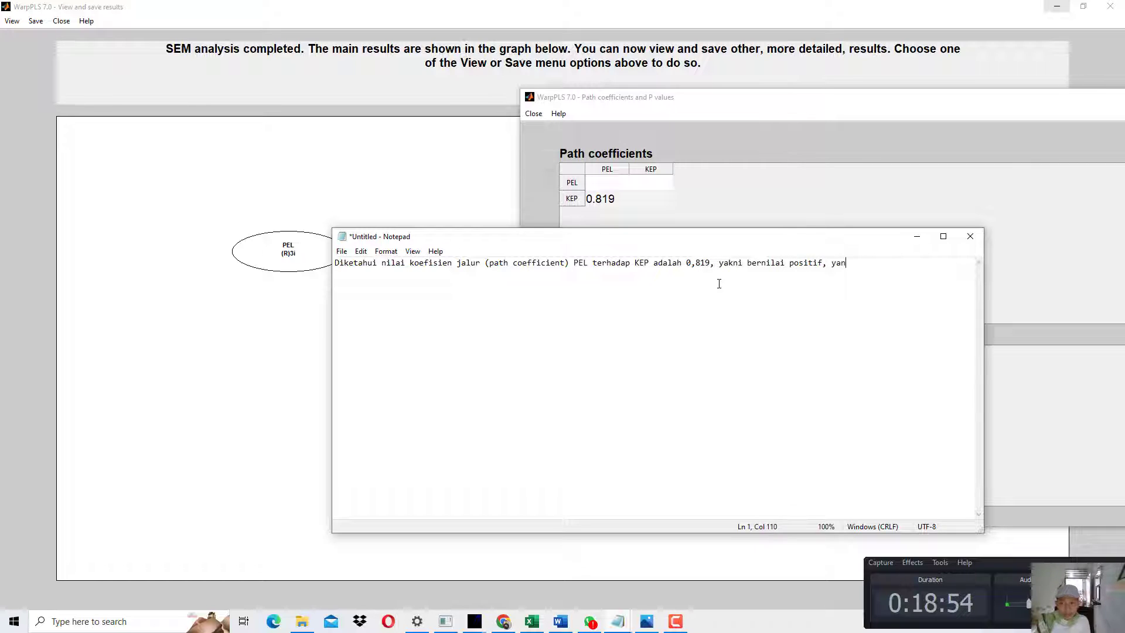
text(g artinya)
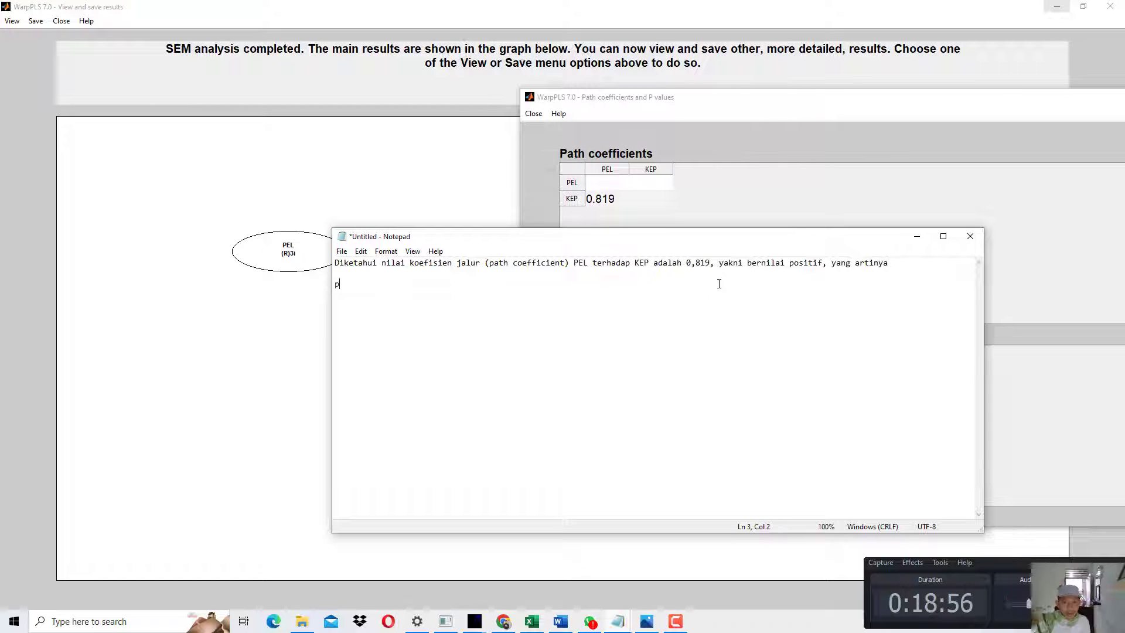
text(erpengaruh positif te)
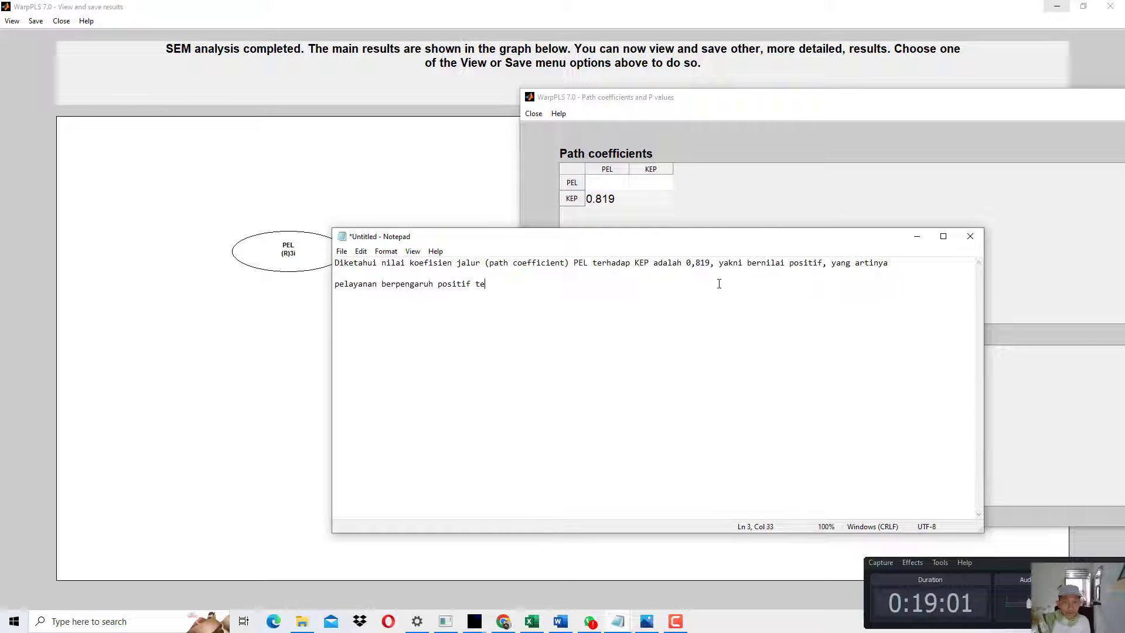
text(rhadap kepuasna)
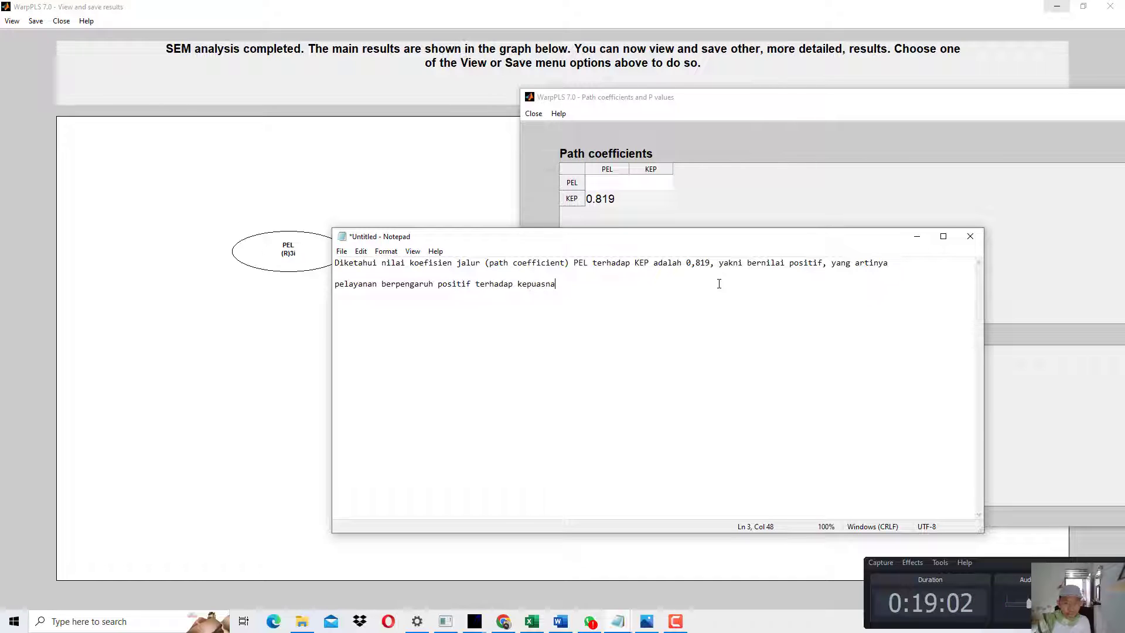
key(BackSpace)
key(BackSpace)
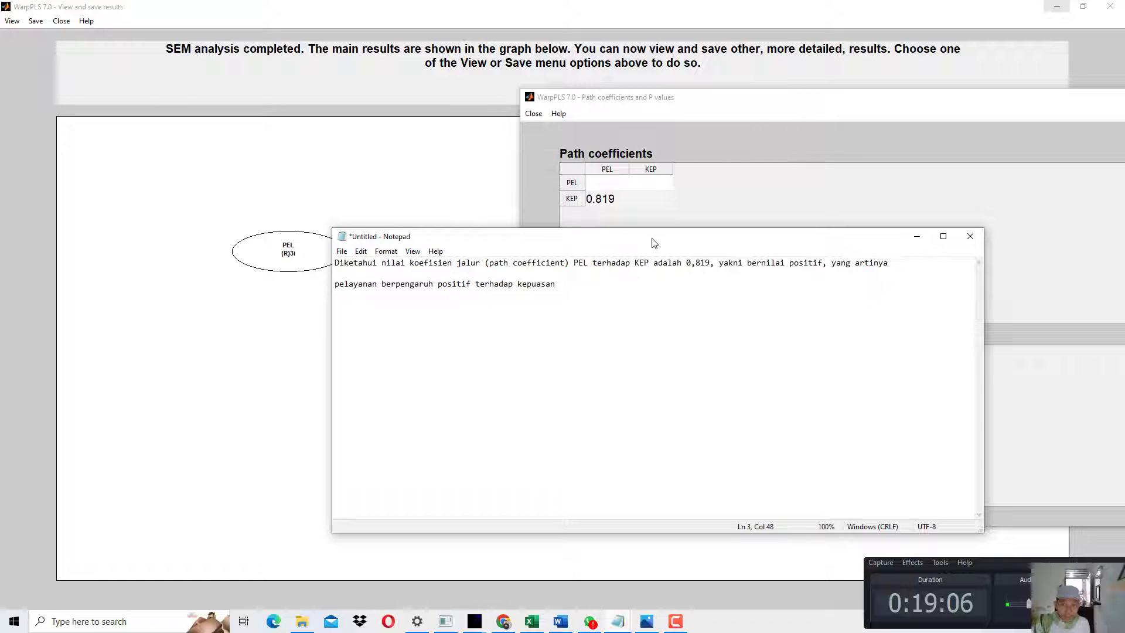
Move the note below the P values and add "Diketahui nilai P-Values pelayanan terhadap kepuasan adalah < 0,001, yang berari < 0,05, maka disimpulkan".
drag(654, 243, 613, 417)
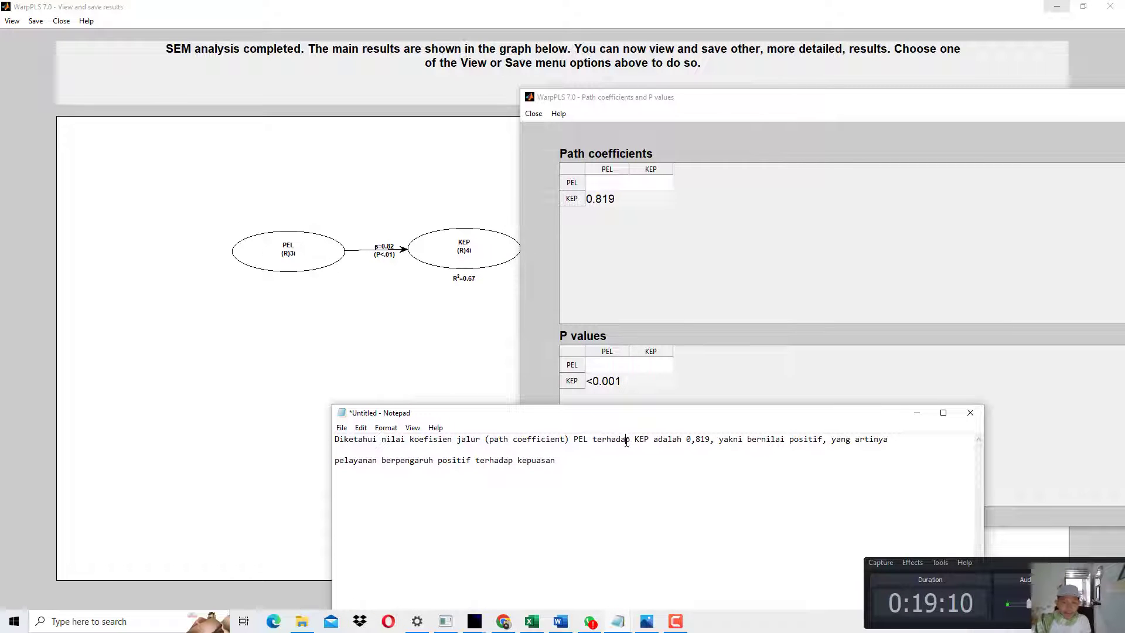
text(Diketah)
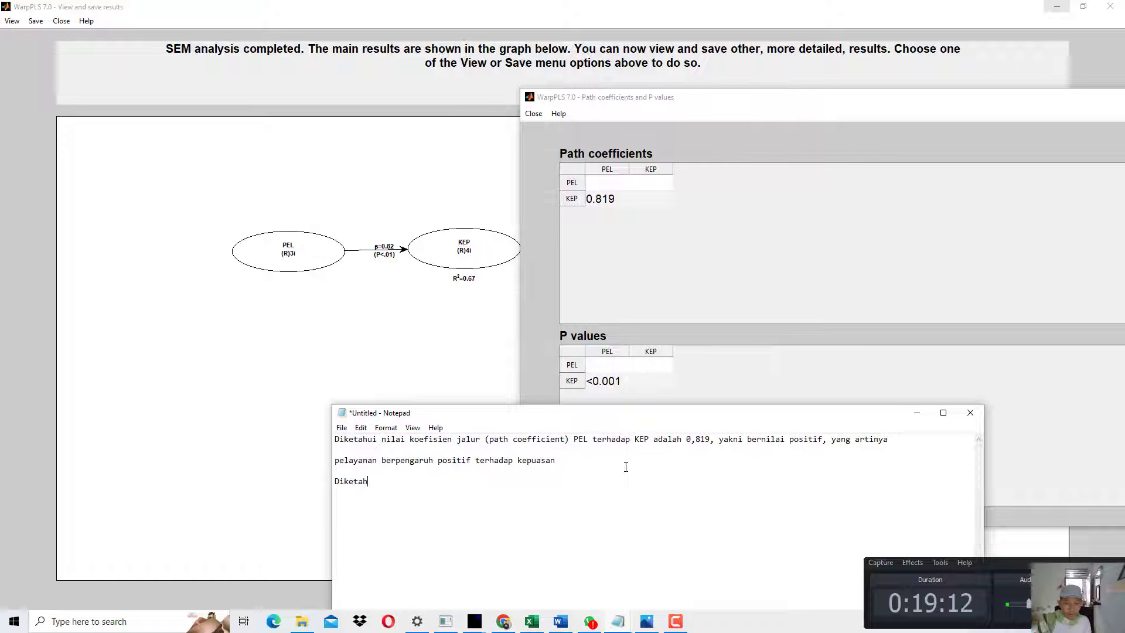
text(ui nilai P-Values pelayanan terh)
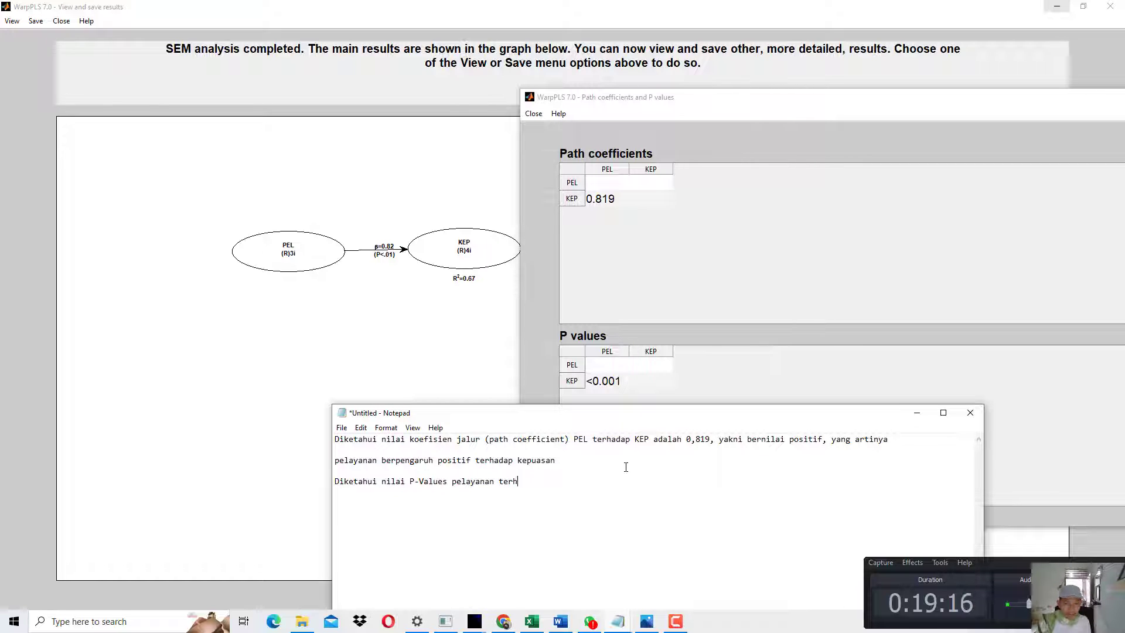
text(adap kepuasan adalah )
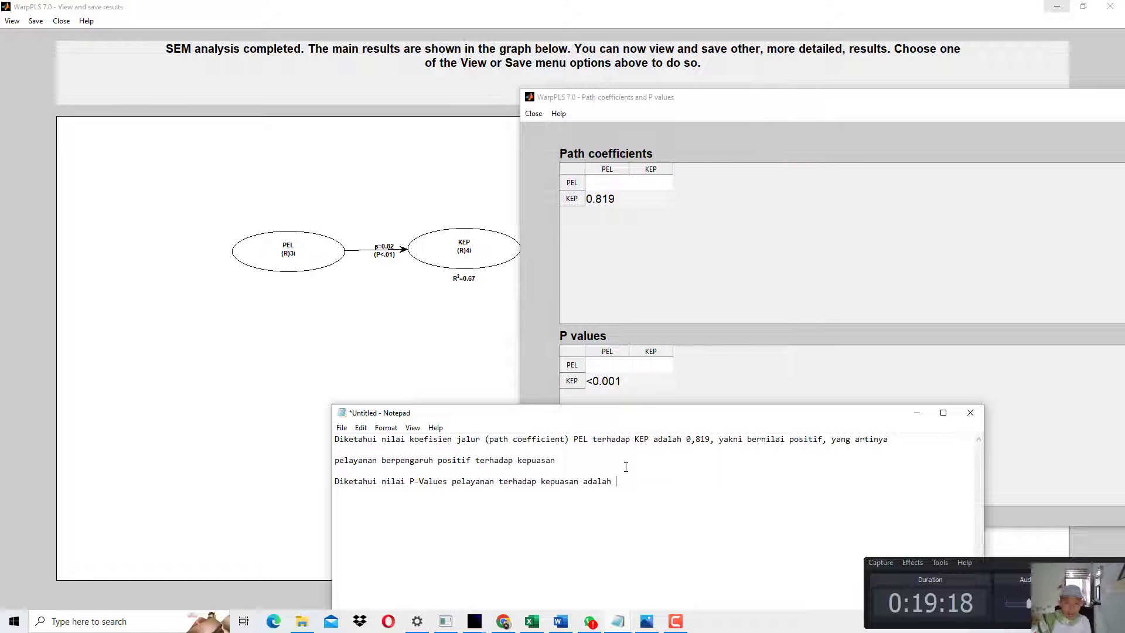
text(< 0,001,)
text(ber)
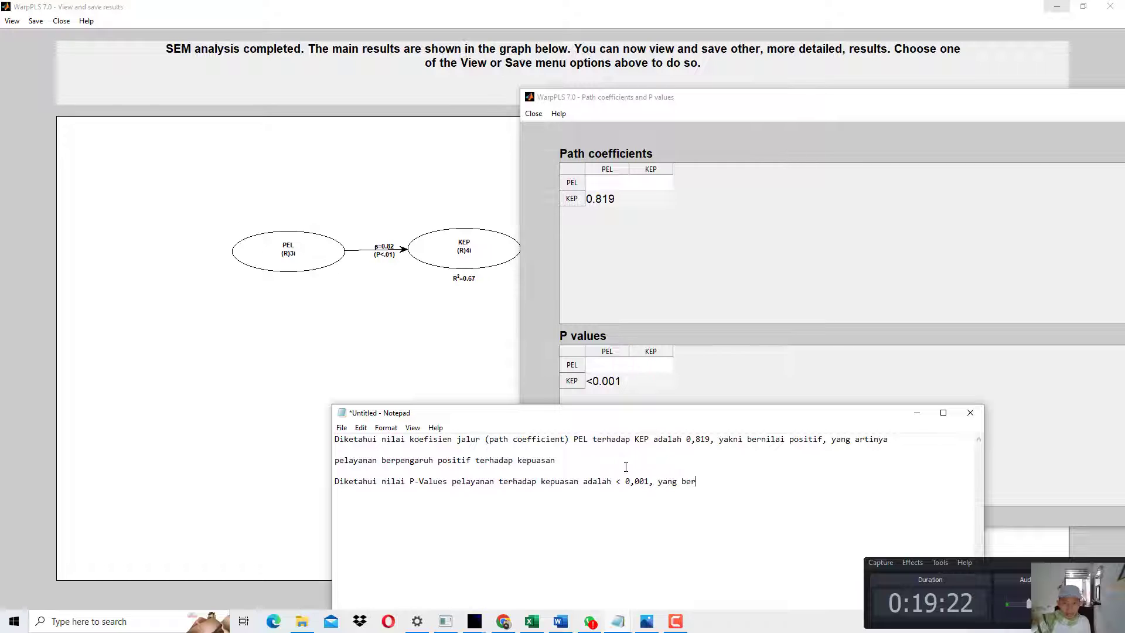
text(ari < 0,0)
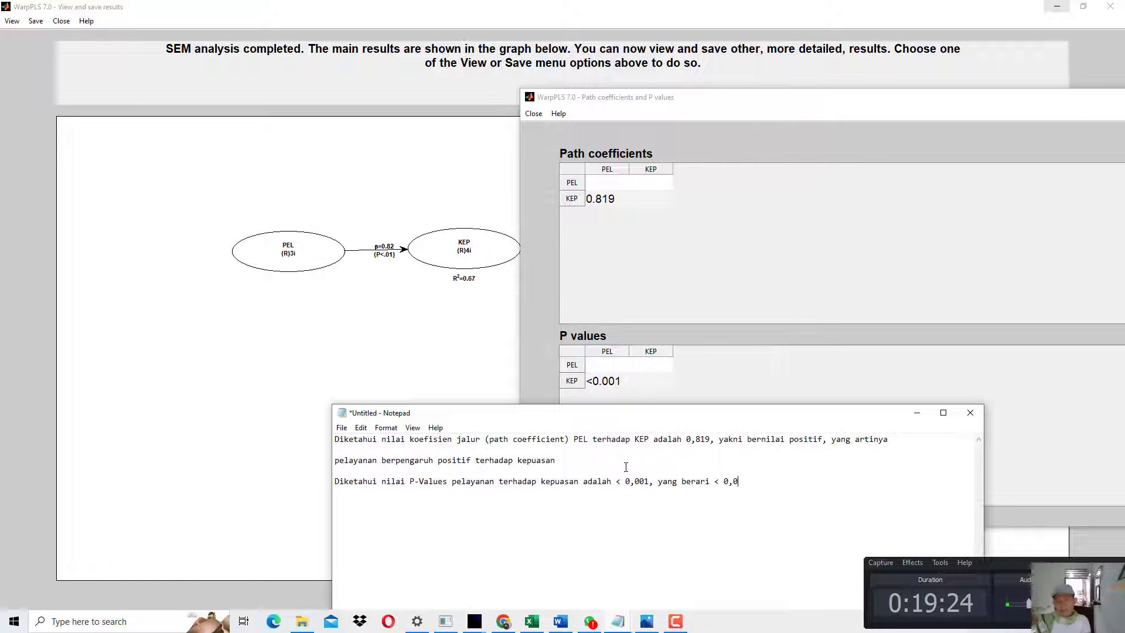
text(5, maka disimpulkan)
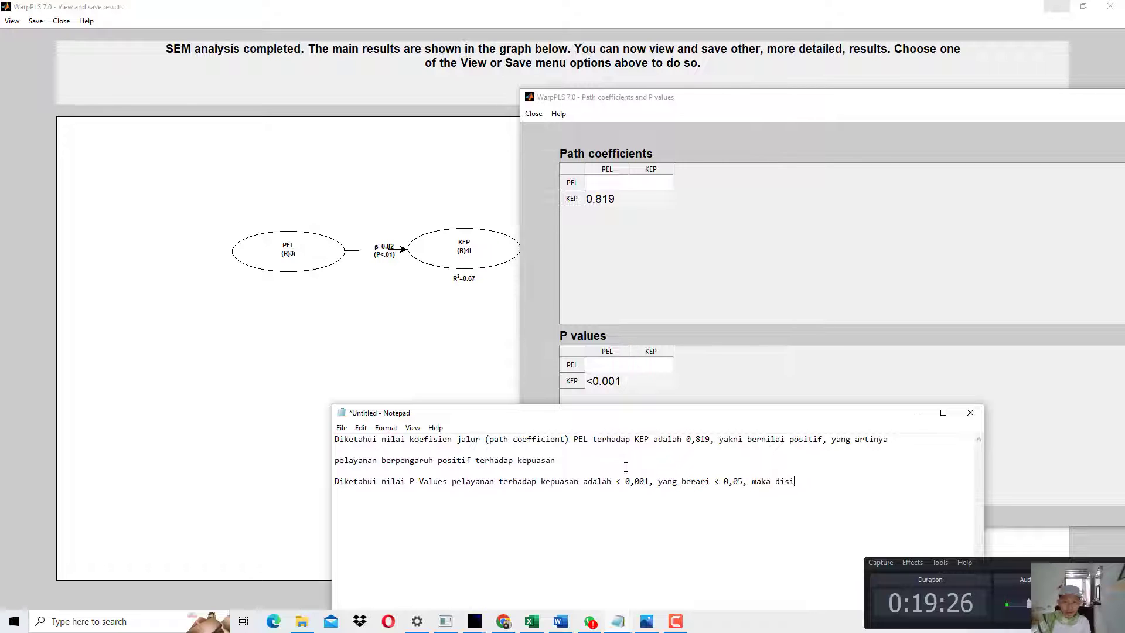
Add a new paragraph with the conclusion "pelayanan berpengaruh signifikan terhadap kepuasan . . .".
key(Return)
key(Return)
text(pelayanan berpengaruh sign)
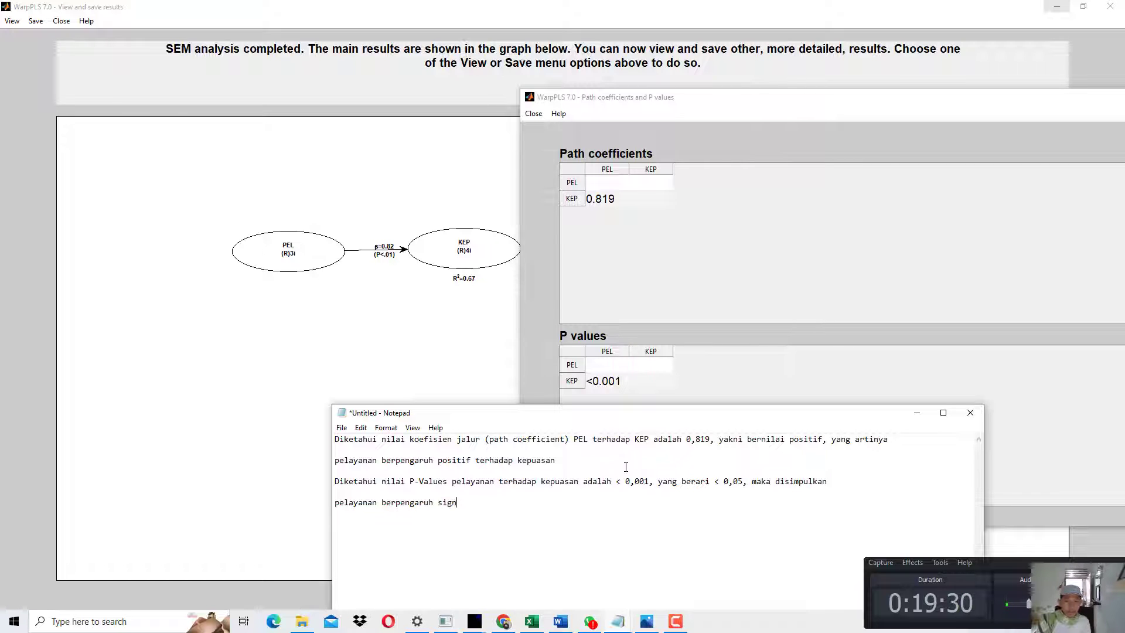
text(ifikan terhadap kep)
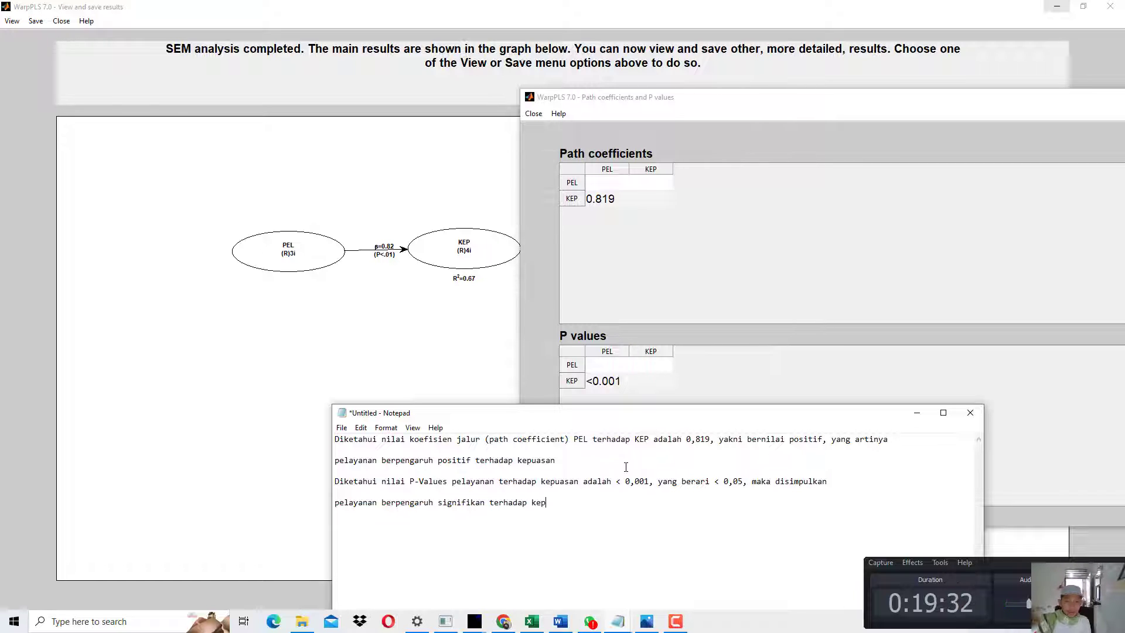
text(uasahn . . .)
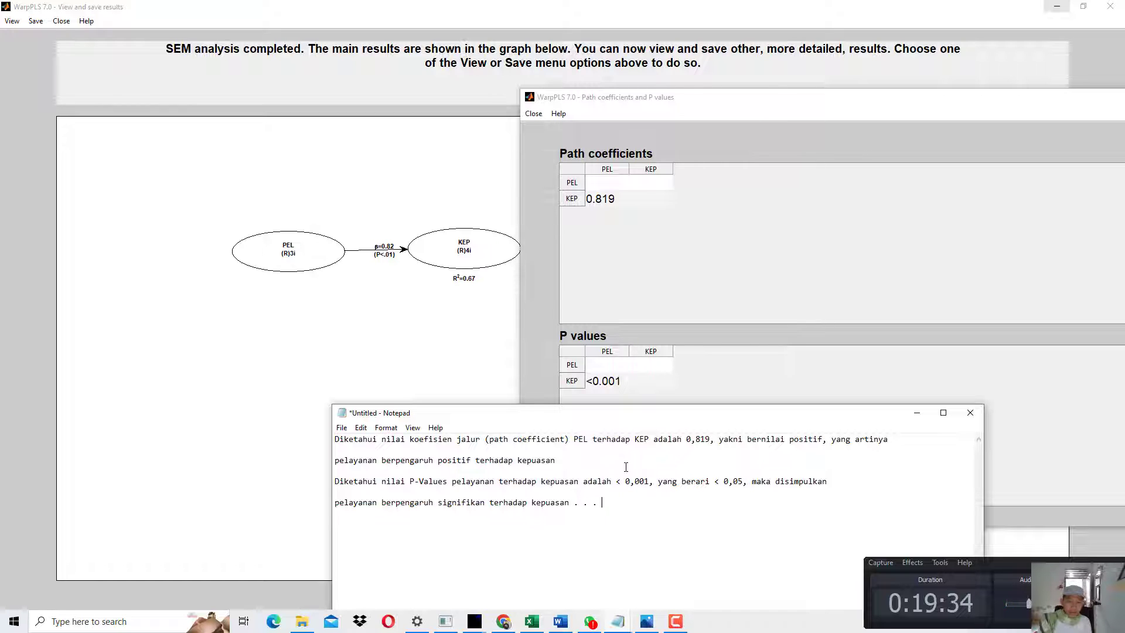
Add the closing paragraph "atau bahasa lainnya pelayanan berpengaruh positif dan signifikan terhadap kepuasan , . . . ." to the note.
key(Return)
key(Return)
text(ata)
key(BackSpace)
text(u ba)
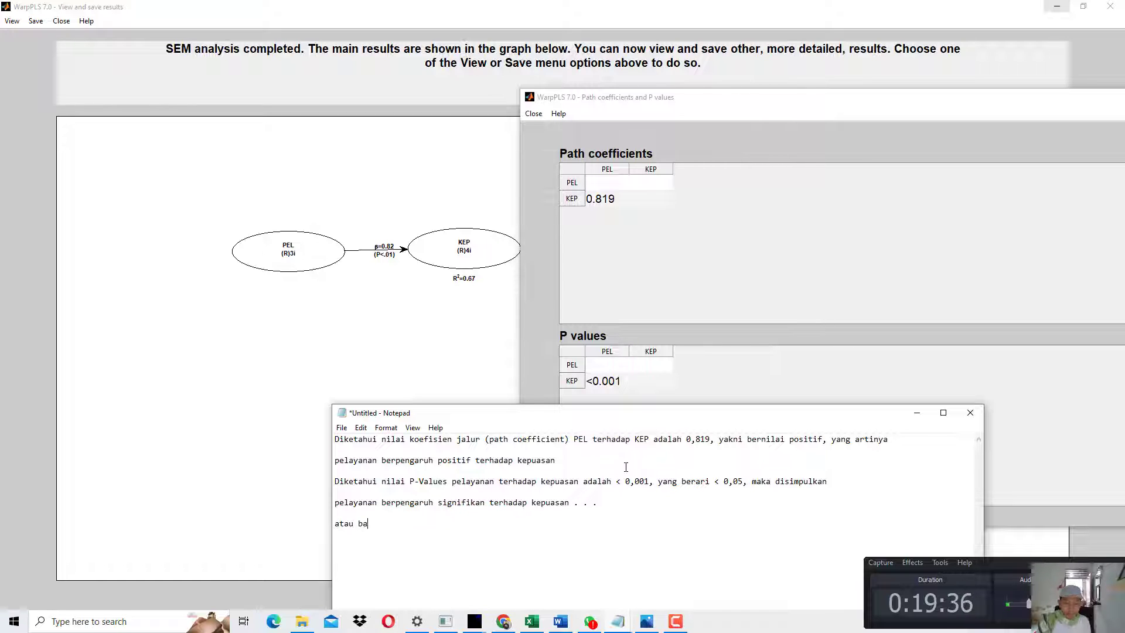
text(hasa lainnya pelayanan b)
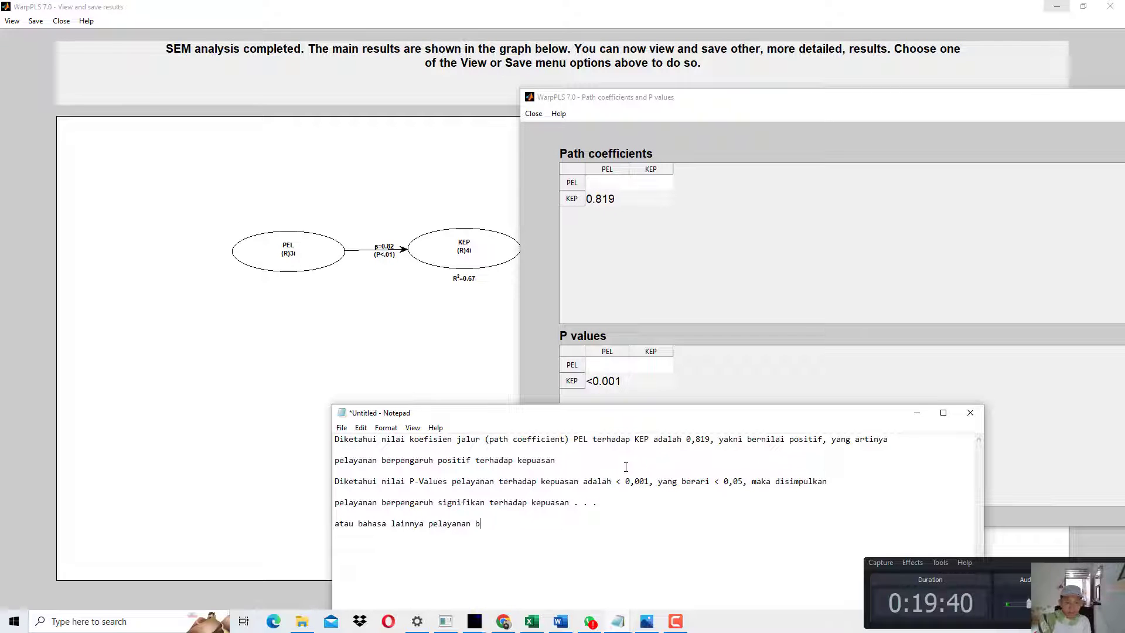
text(erpengaruh positif)
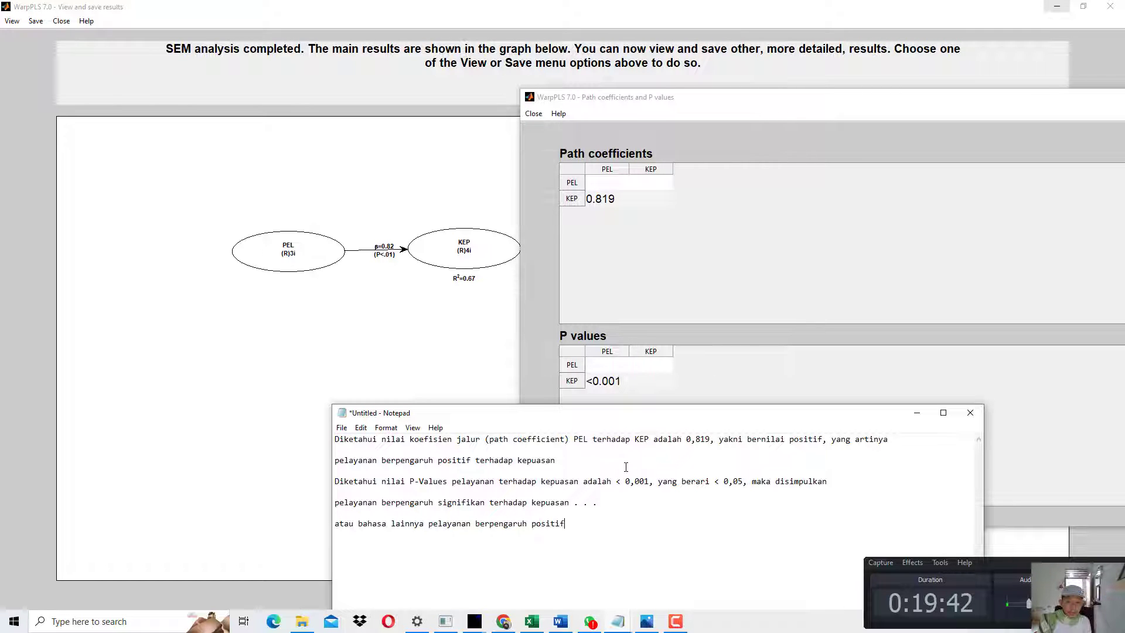
text( dan signifikan terh)
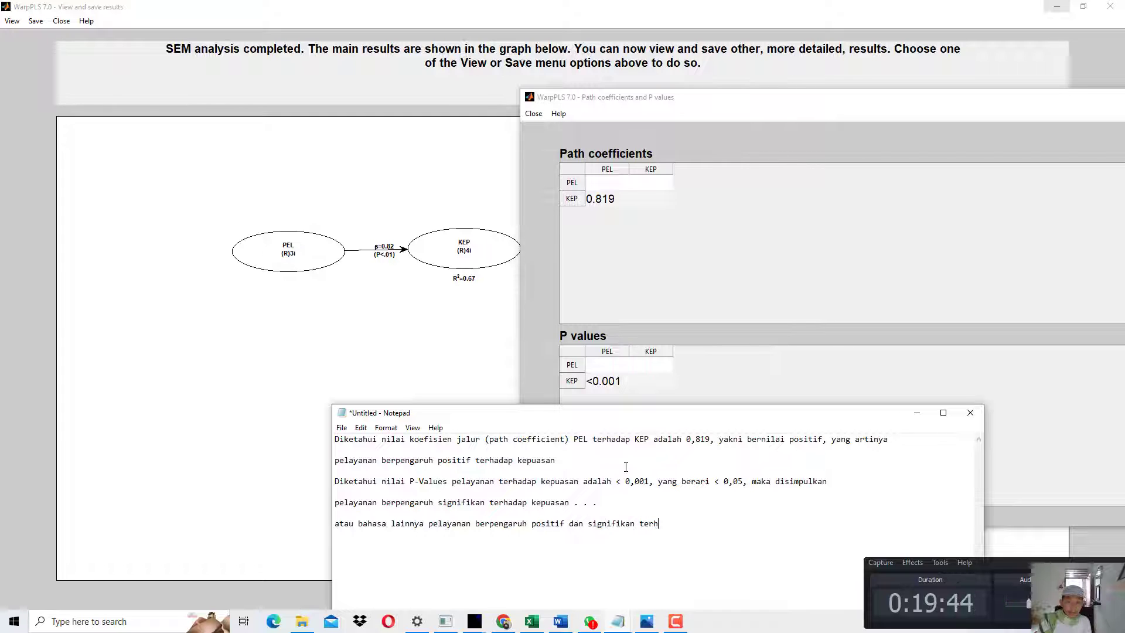
text(adap kepuasna)
key(BackSpace)
key(BackSpace)
key(BackSpace)
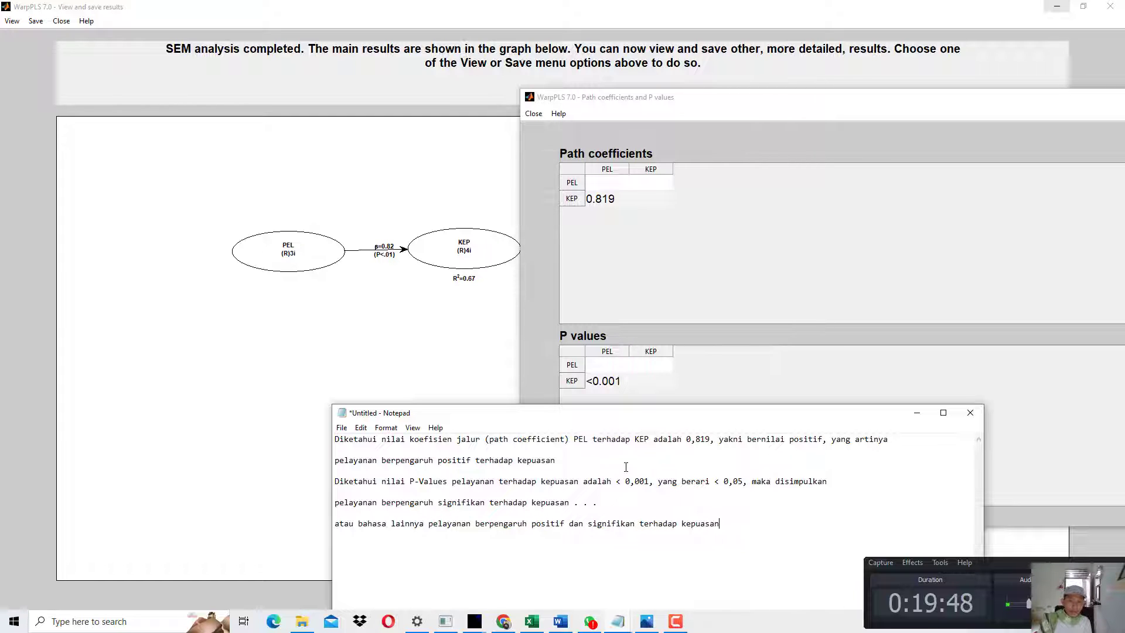
text(, . . . .)
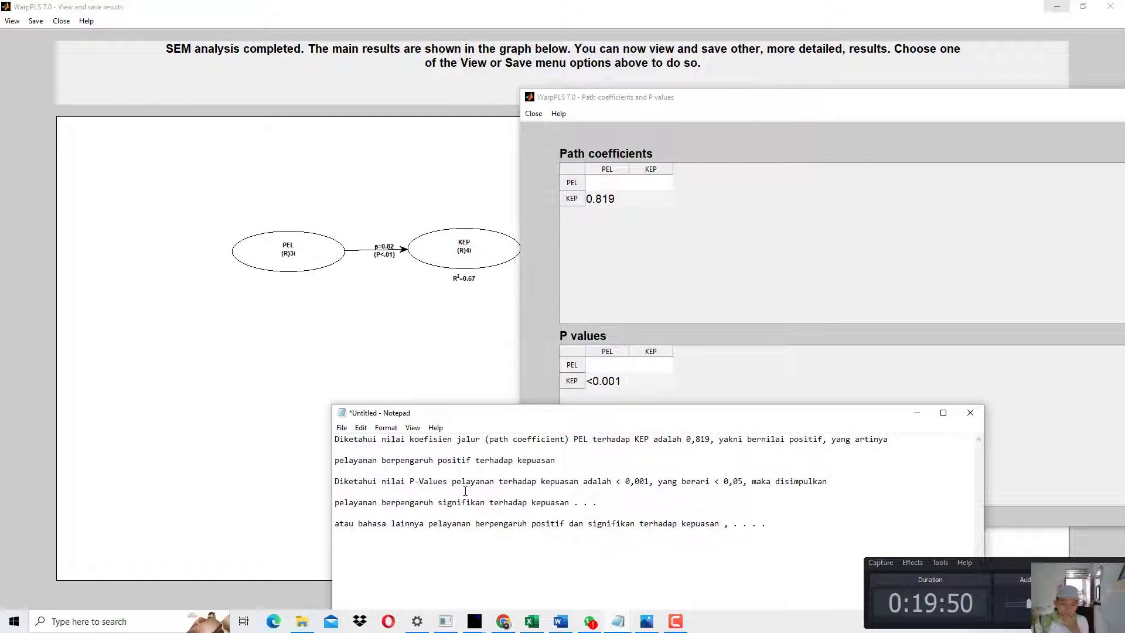
Switch to the Chrome PDF and highlight the path coefficient and P-Values interpretation and hypothesis conclusion below Gambar 1.8.
click(504, 621)
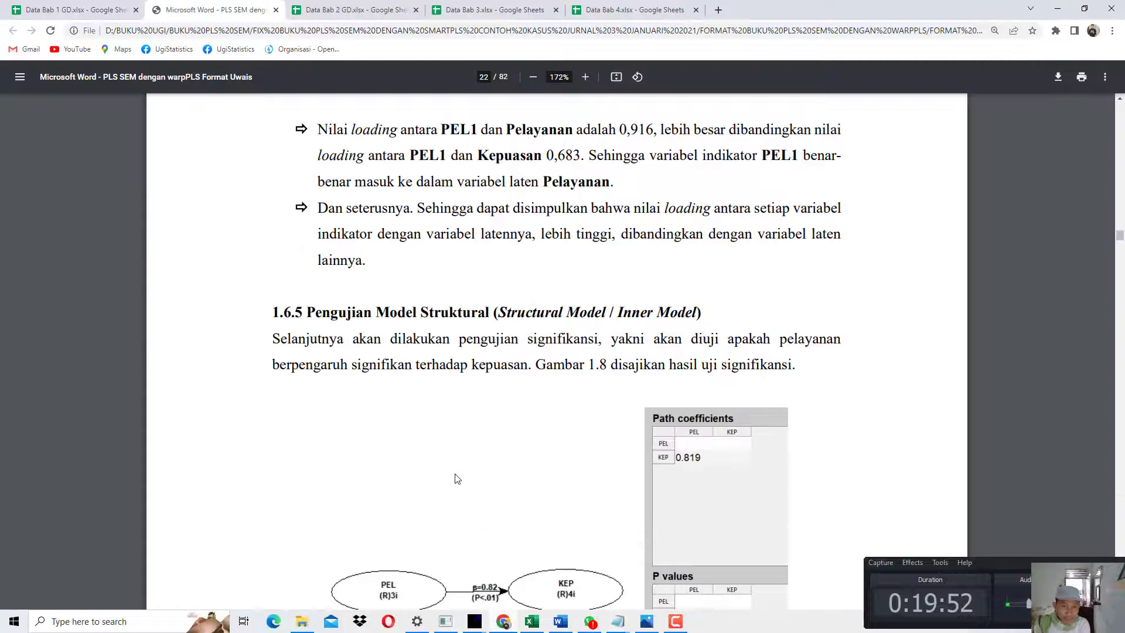
scroll(448, 370, down, 10)
scroll(449, 369, up, 2)
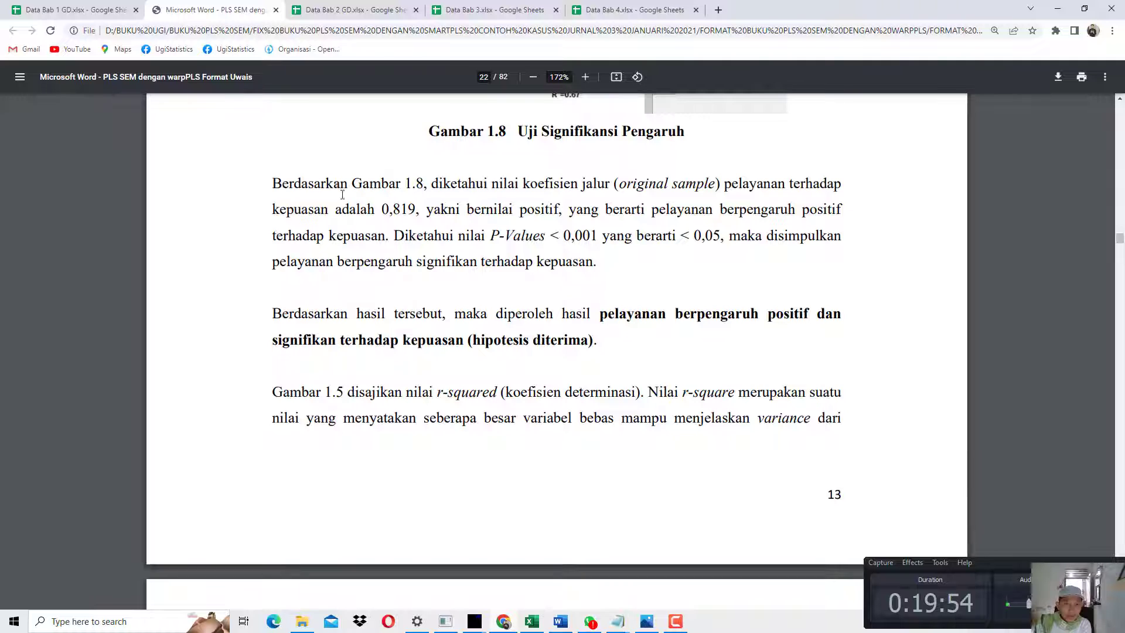
drag(334, 186, 579, 357)
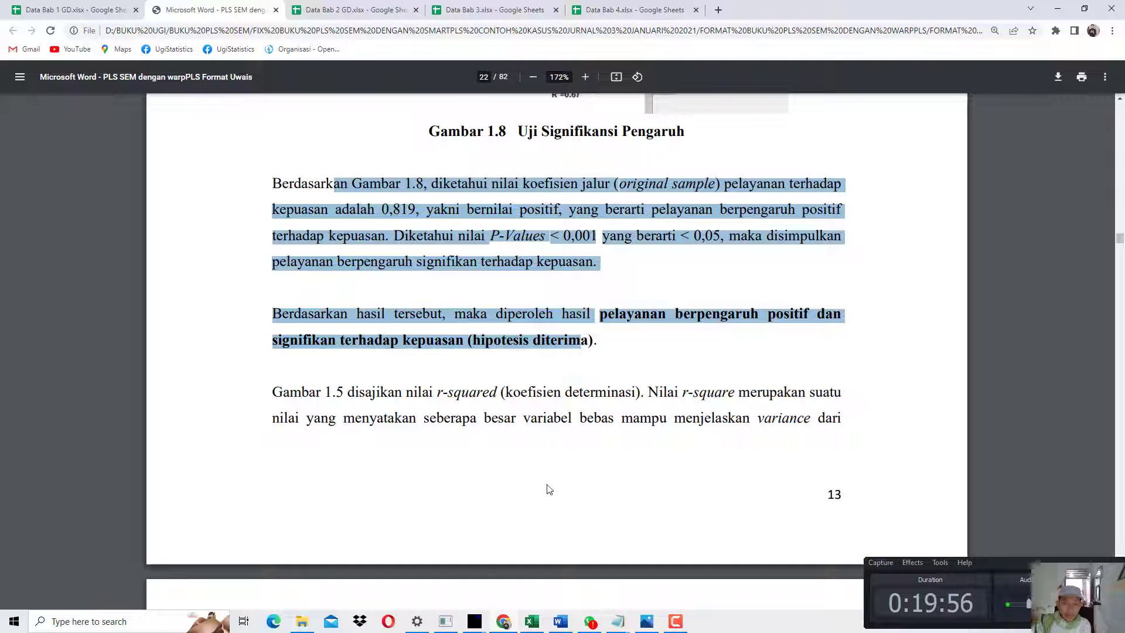
Switch to WarpPLS, close the path coefficients window and open the latent variable coefficients.
click(475, 621)
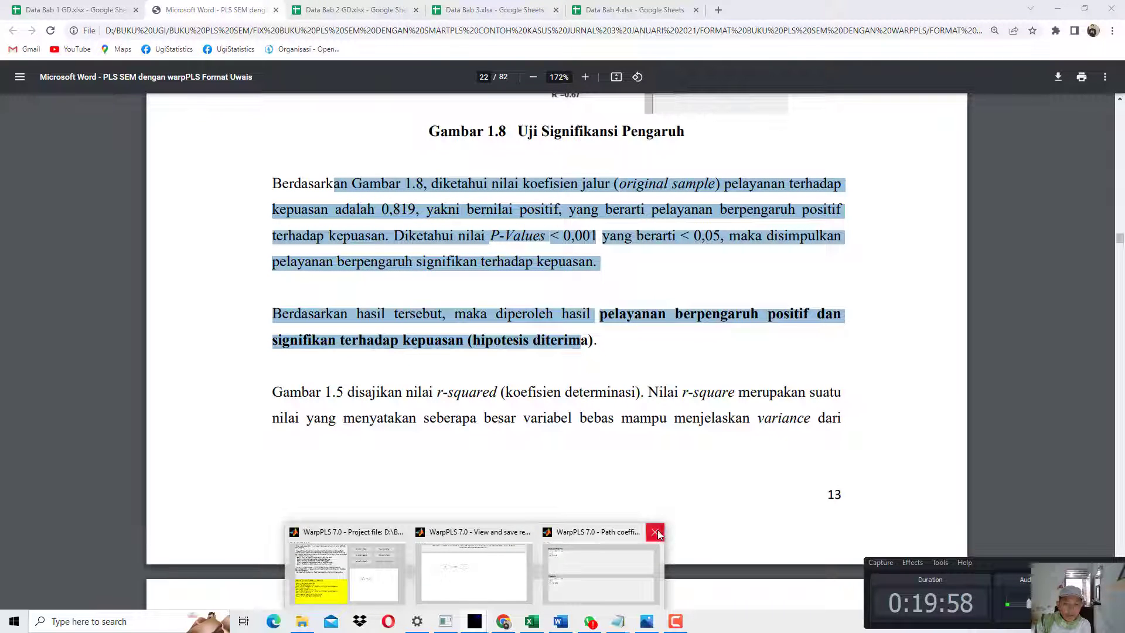
click(654, 532)
click(579, 572)
click(12, 21)
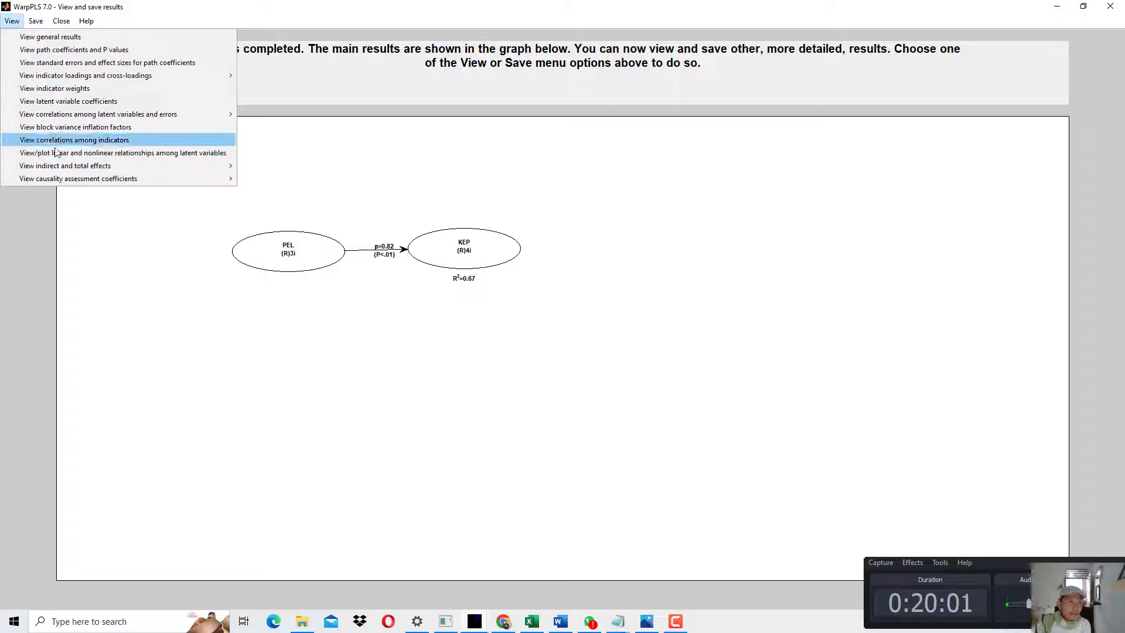
click(115, 104)
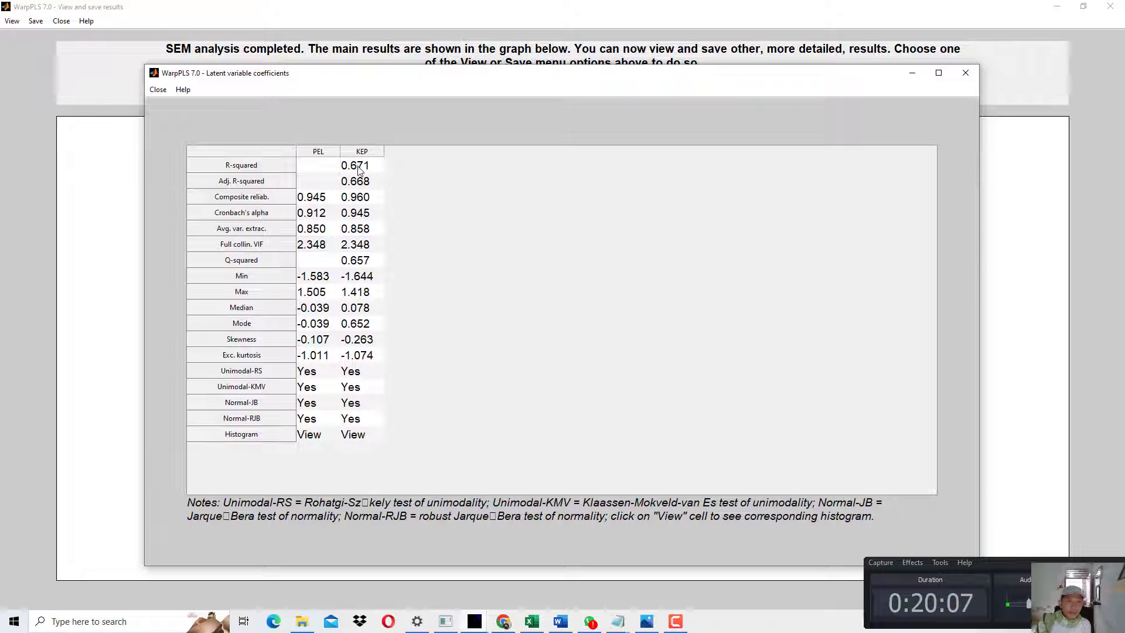
Select the R-squared value of KEP in the latent variable coefficients table.
click(359, 169)
click(618, 624)
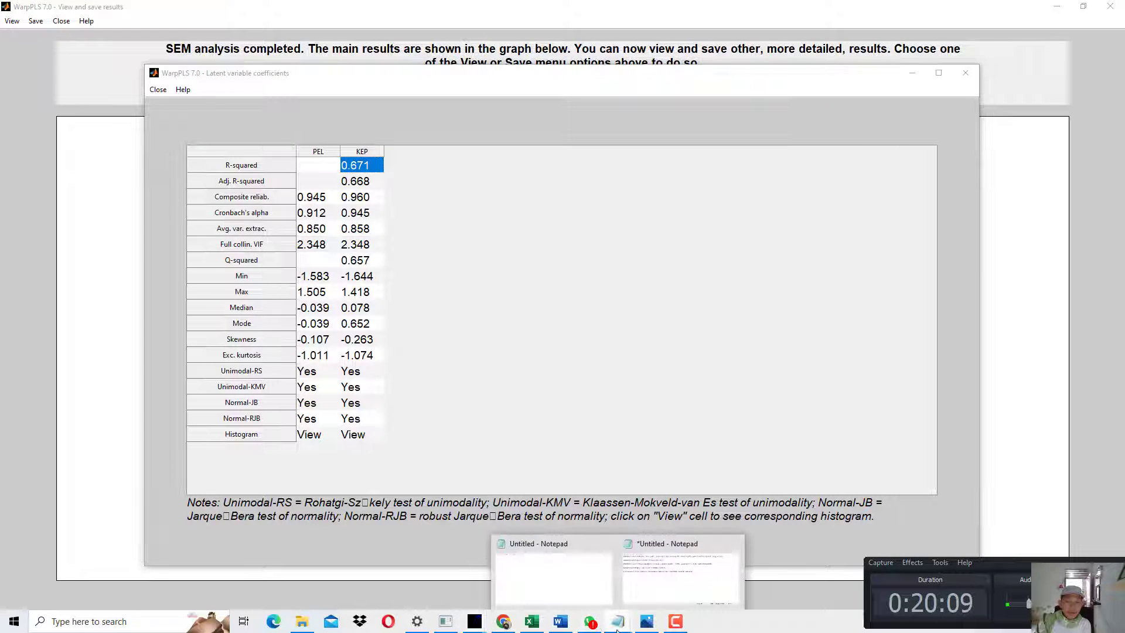
click(363, 169)
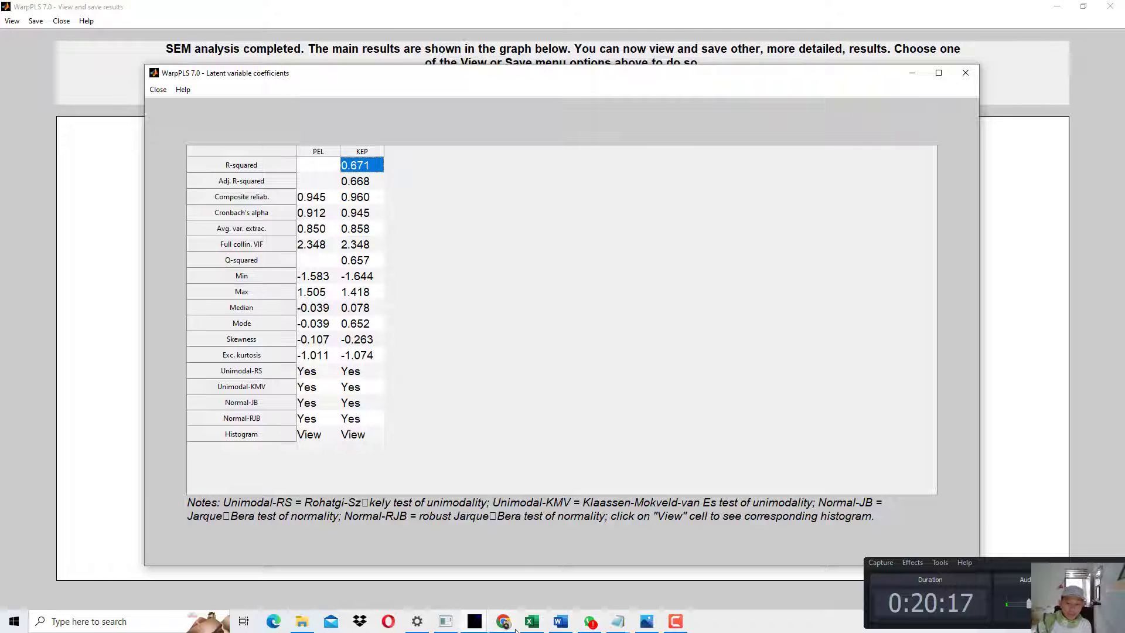
Switch to the Chrome PDF and highlight the r-squared interpretation sentence just above section 1.6.6.
key(alt+Tab)
scroll(529, 396, down, 6)
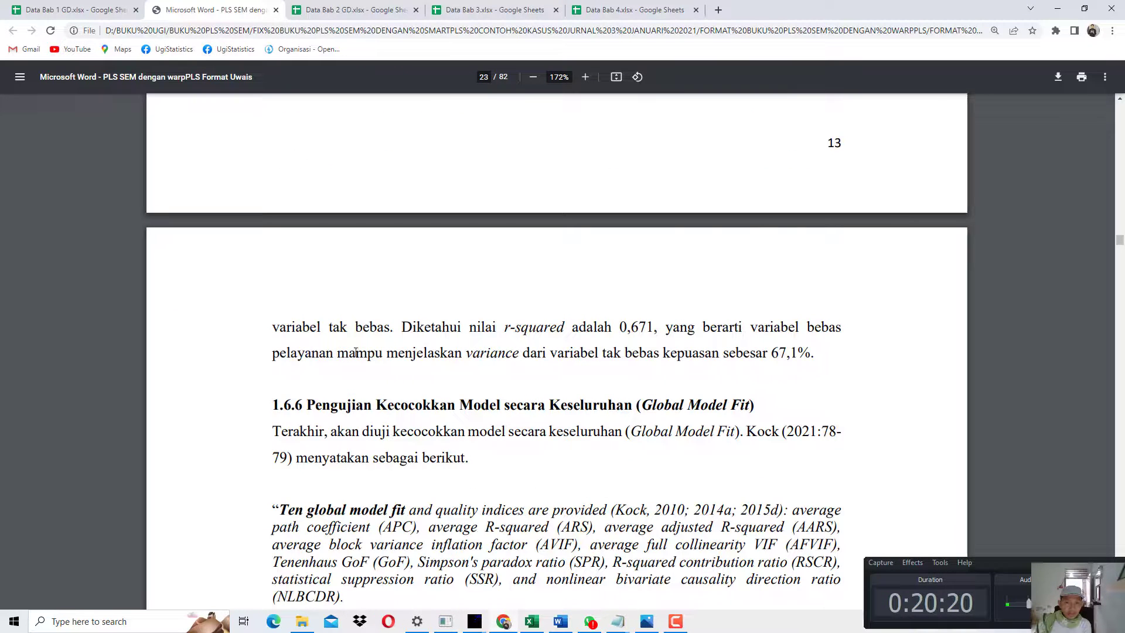
drag(325, 353, 596, 356)
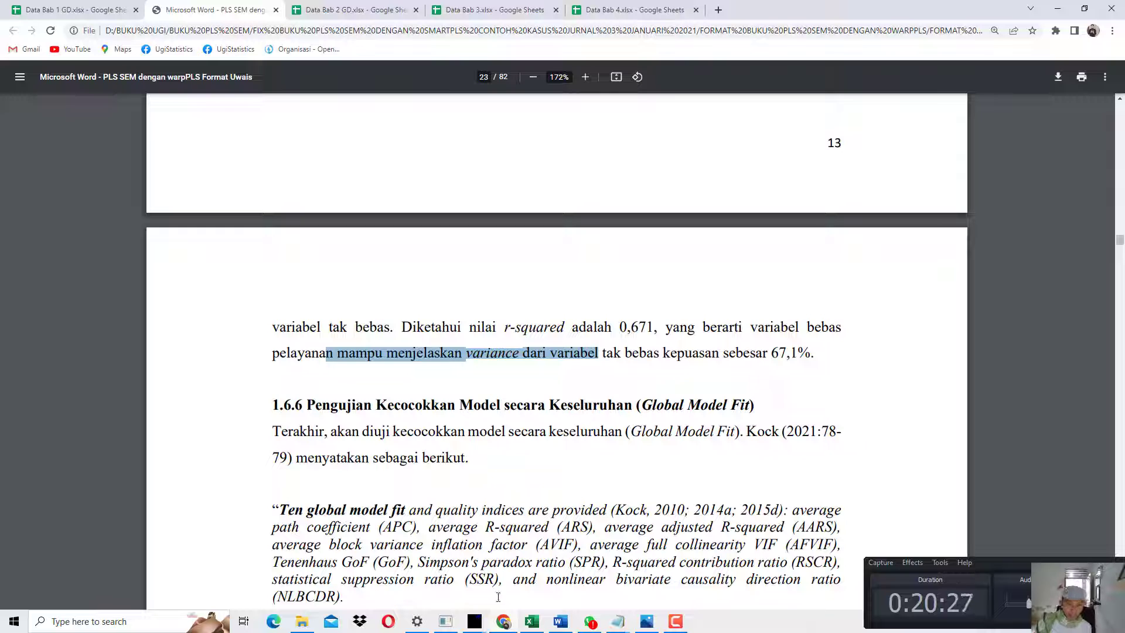
Switch to WarpPLS and close the latent variable coefficients window.
click(483, 620)
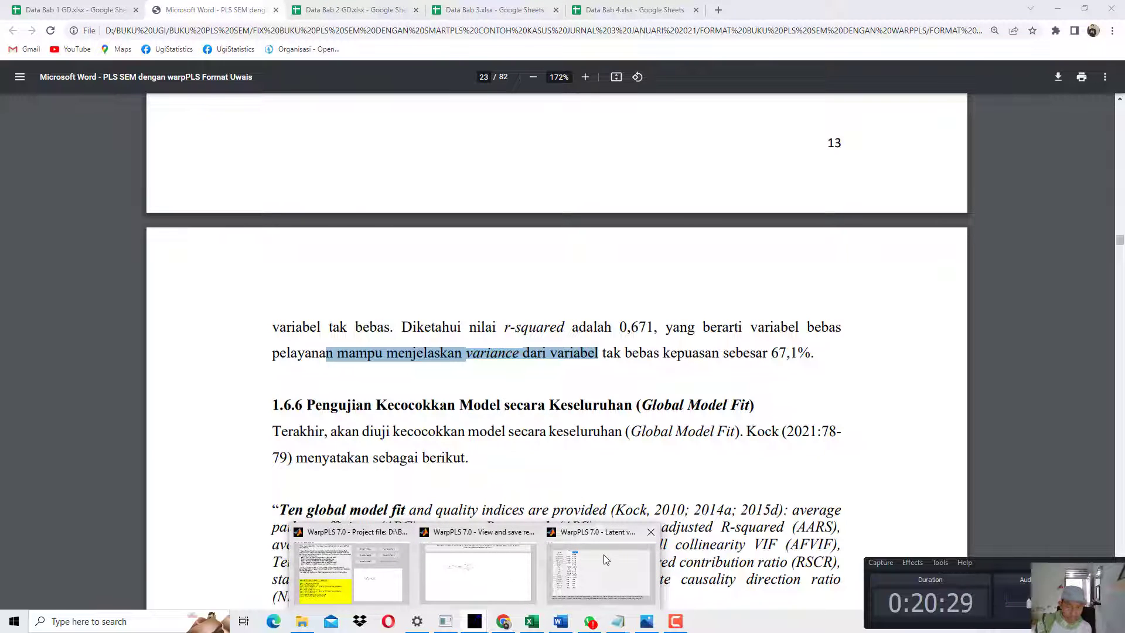
click(606, 560)
click(965, 73)
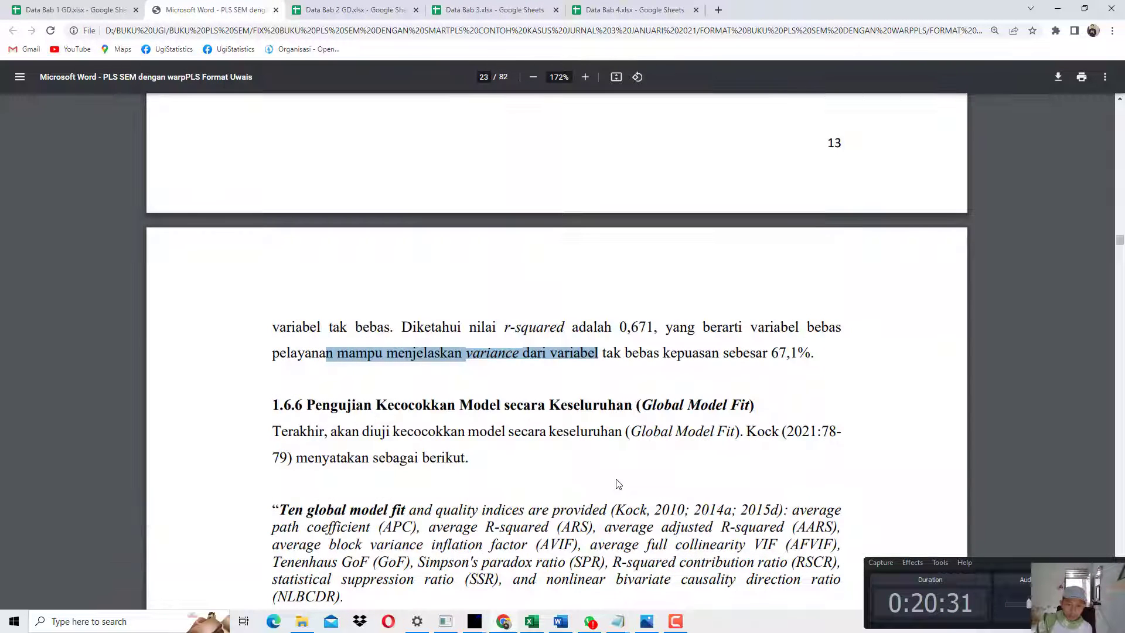
Switch to the Word flowchart and highlight the Global Model Fit checks in turn: APC, ARS, AARS, AFVIF and GoF.
click(560, 621)
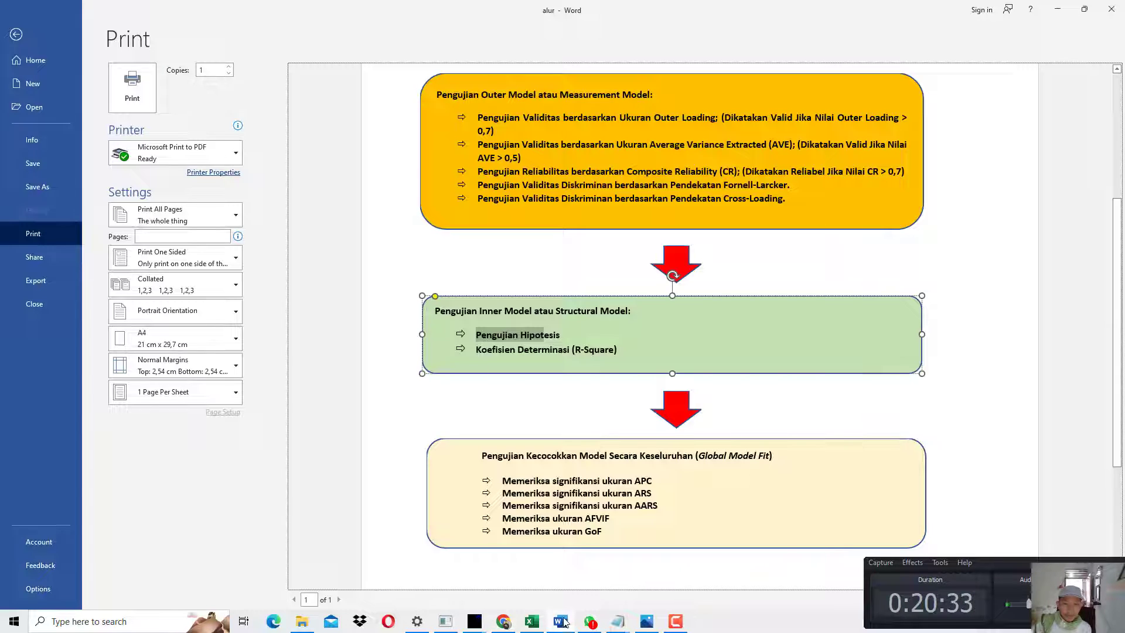
scroll(615, 448, down, 3)
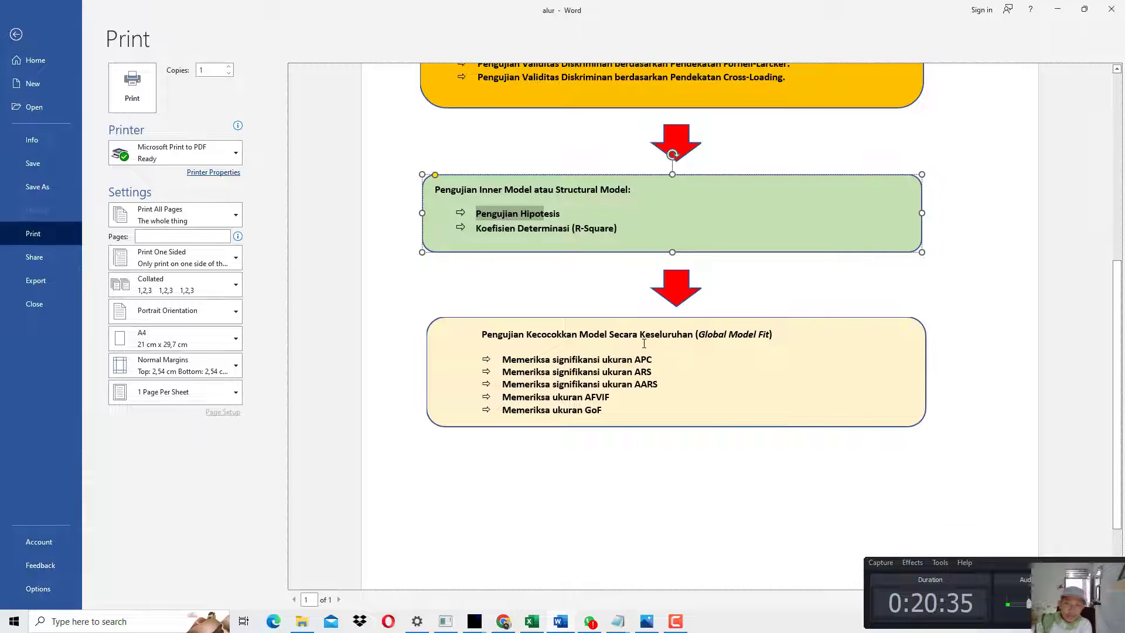
scroll(611, 340, down, 1)
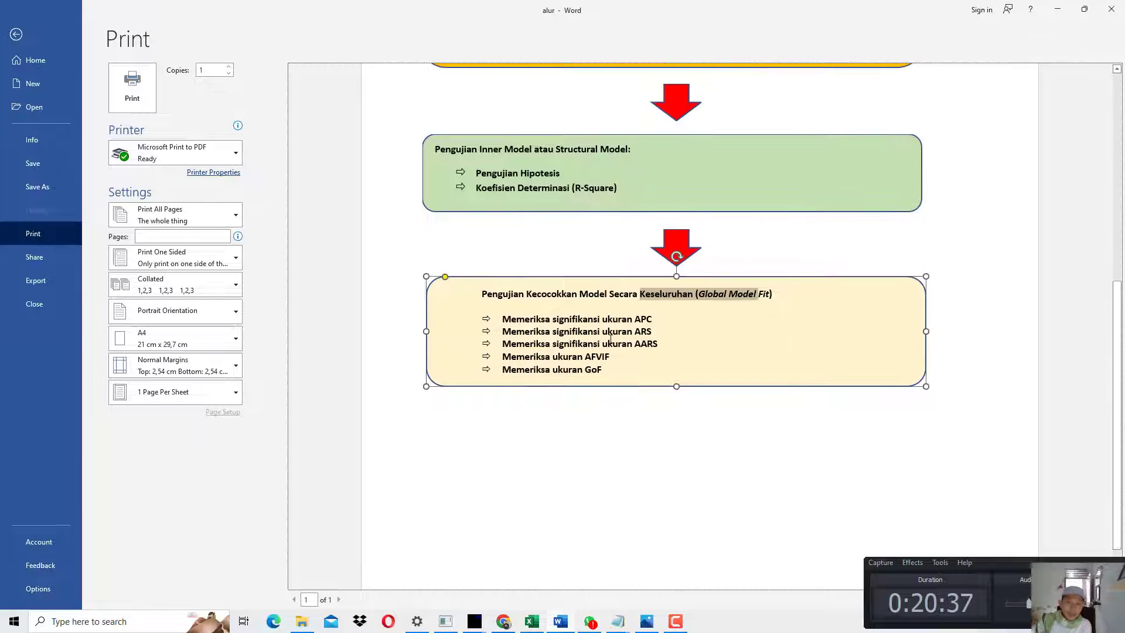
triple_click(535, 321)
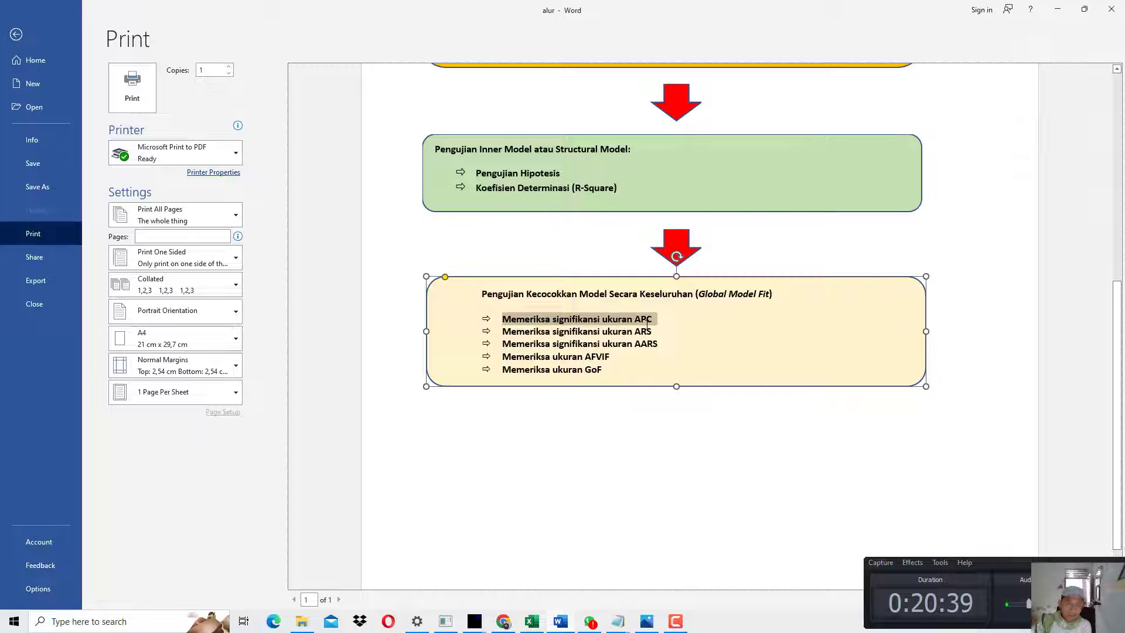
triple_click(530, 331)
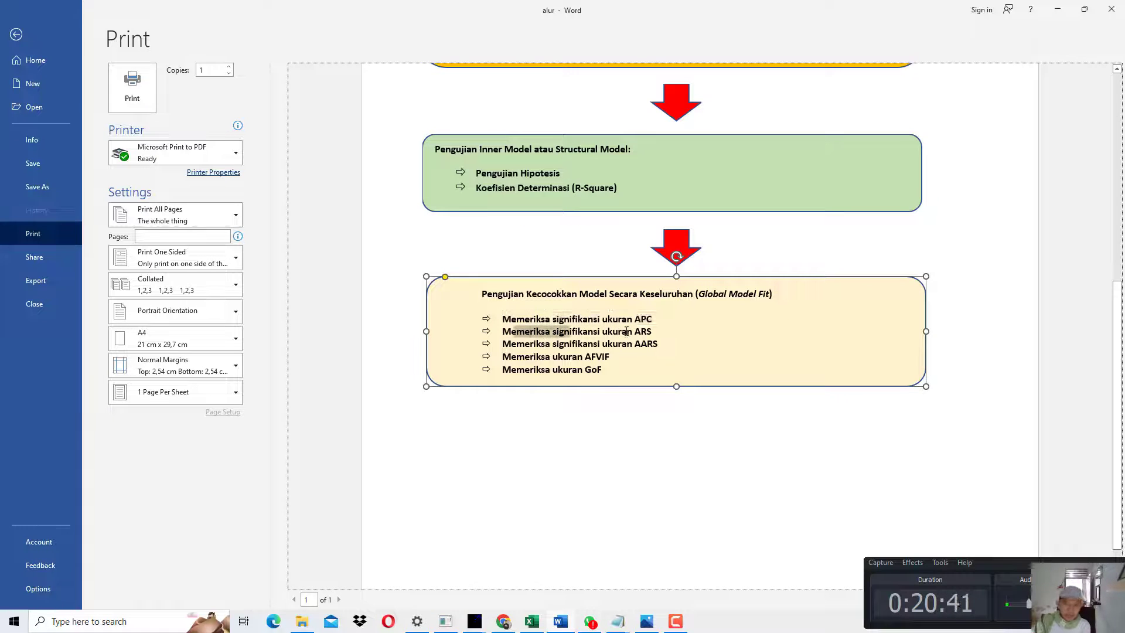
triple_click(531, 343)
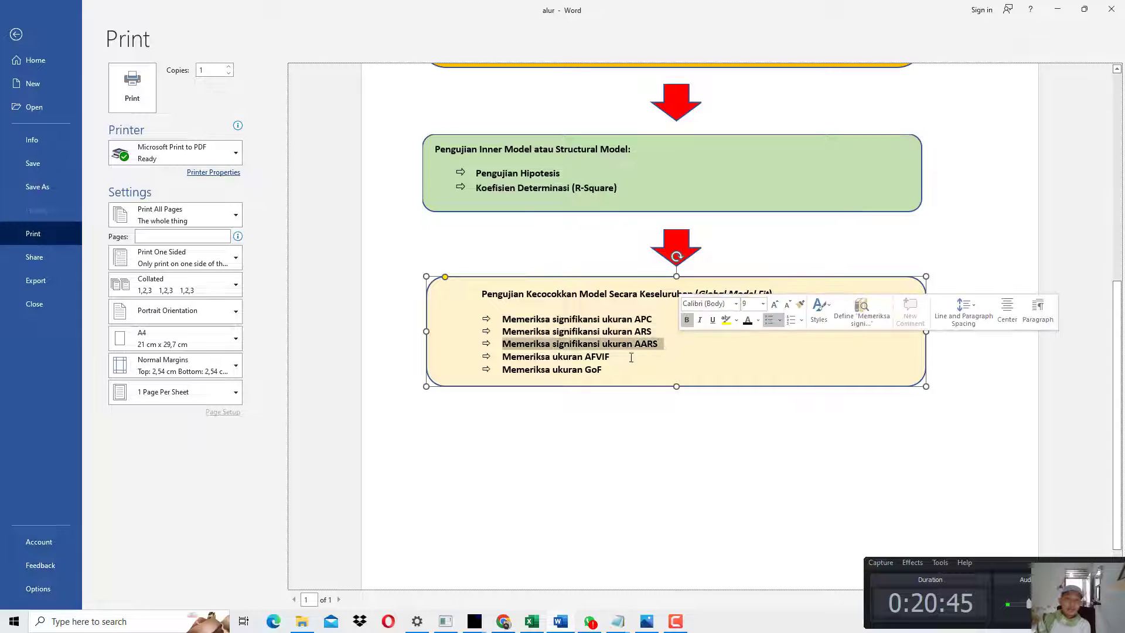
drag(504, 357, 583, 357)
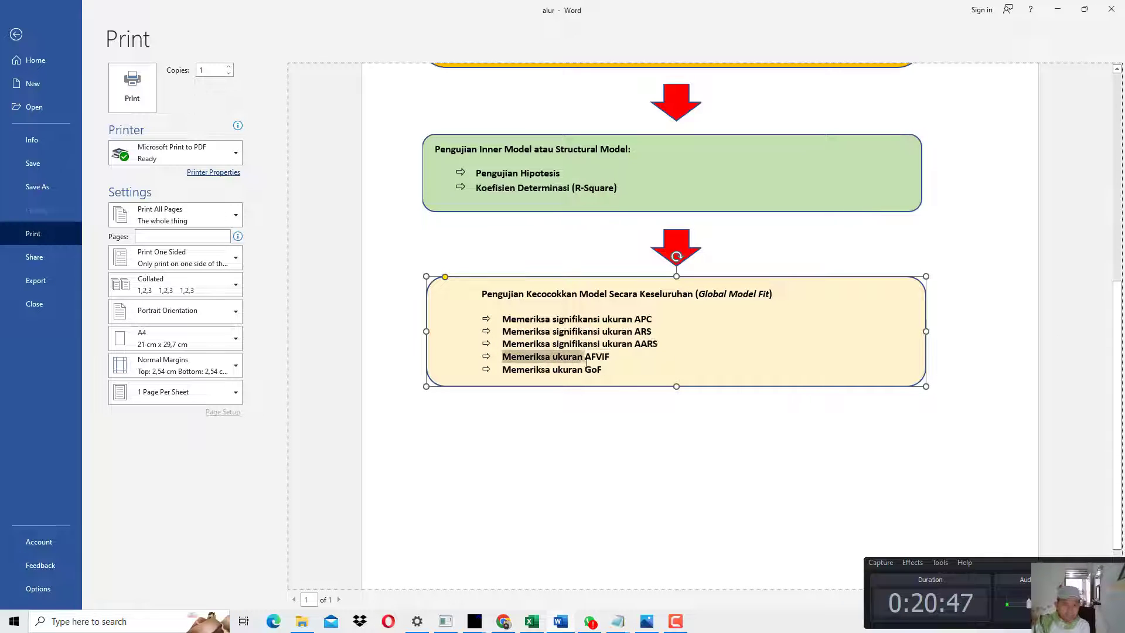
double_click(557, 370)
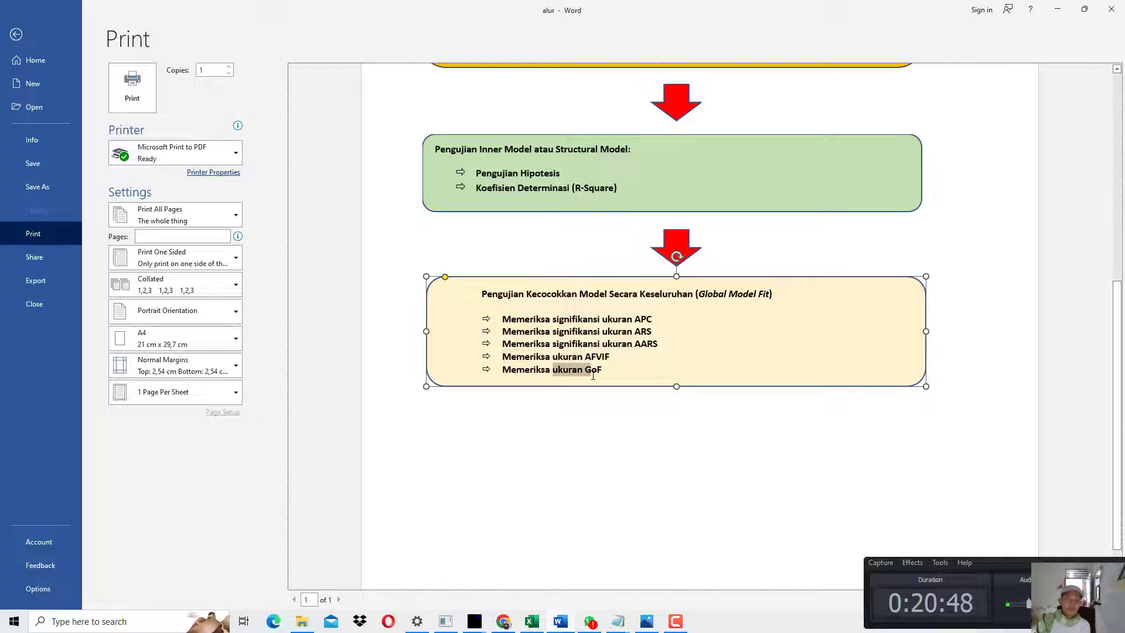
Switch to the Chrome PDF and highlight "Ten global model fit" and the cited author's name in section 1.6.6.
click(499, 623)
scroll(423, 200, down, 5)
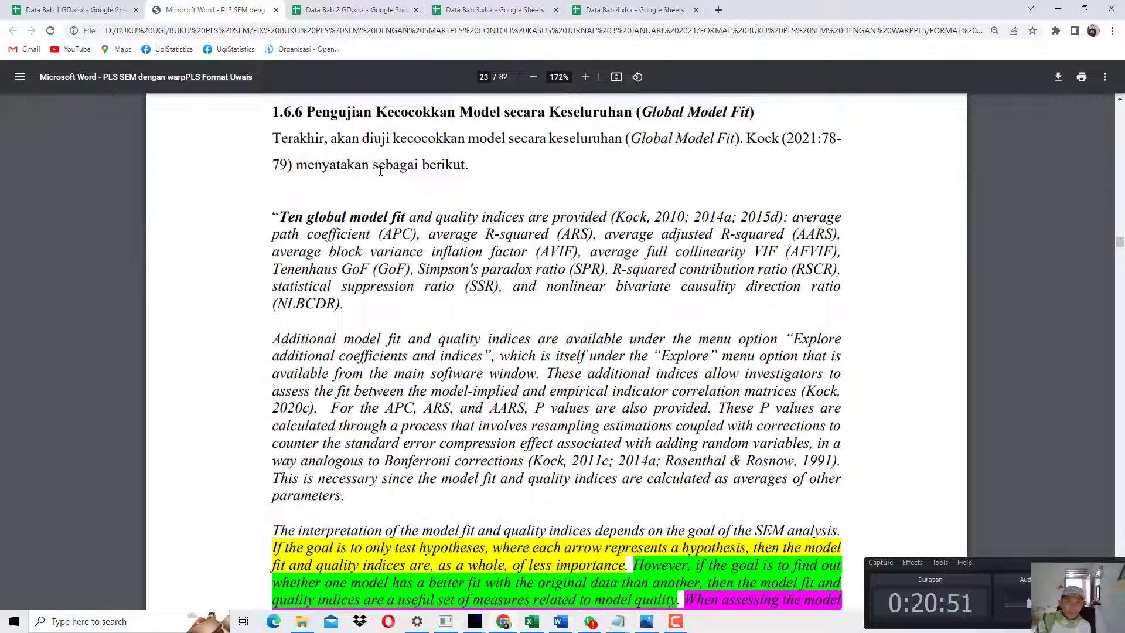
drag(380, 171, 445, 217)
click(336, 215)
drag(293, 216, 402, 218)
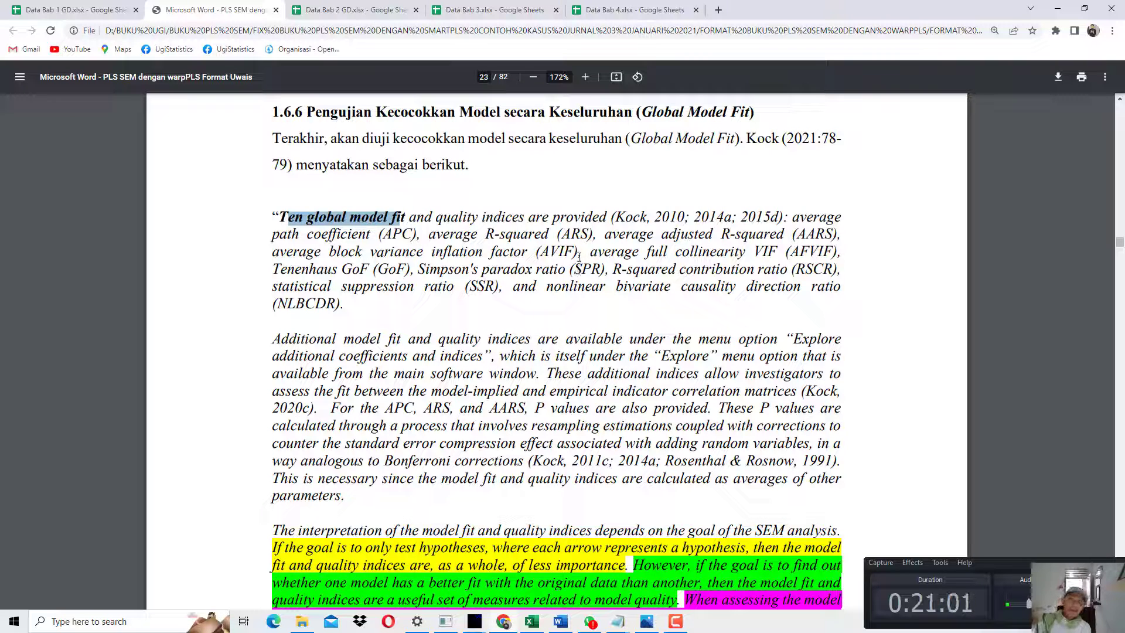
scroll(578, 253, down, 2)
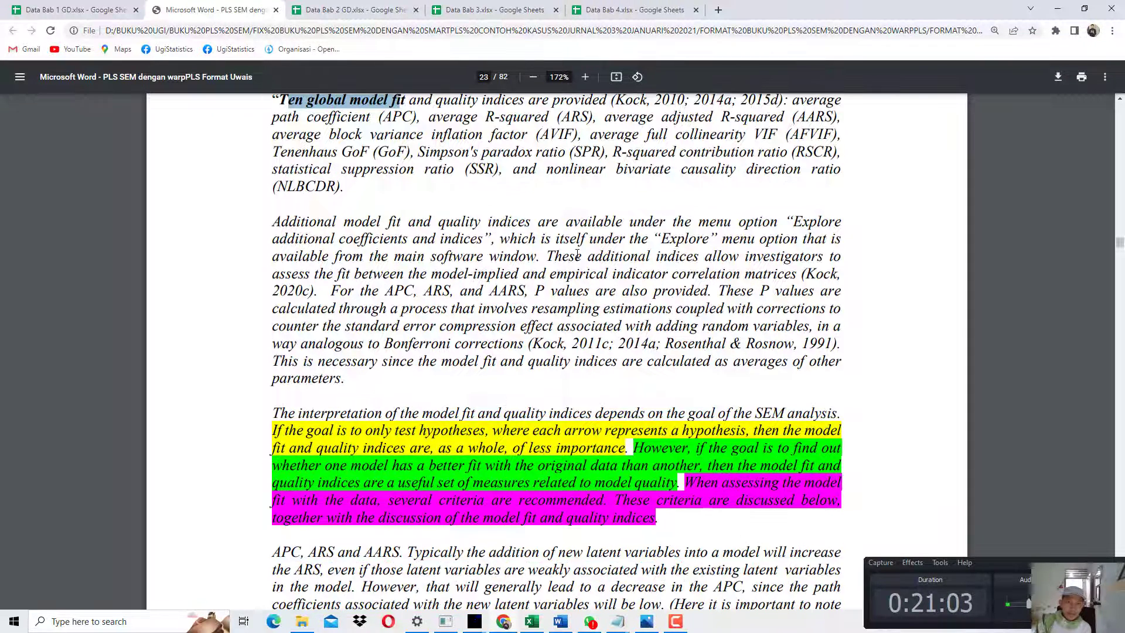
scroll(571, 245, up, 2)
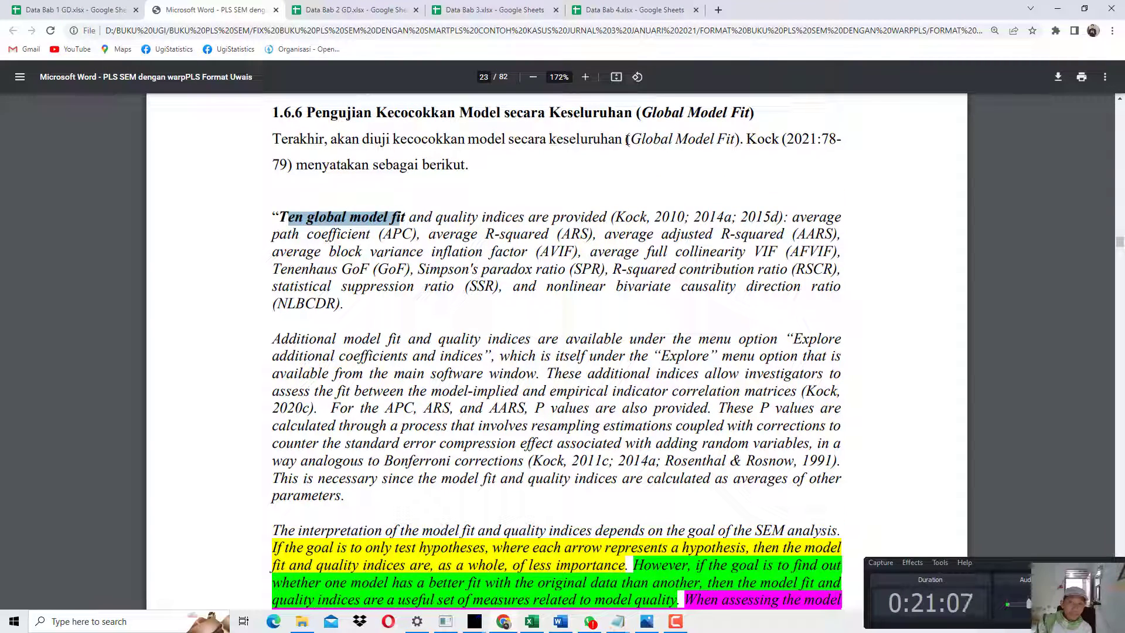
drag(754, 142, 778, 142)
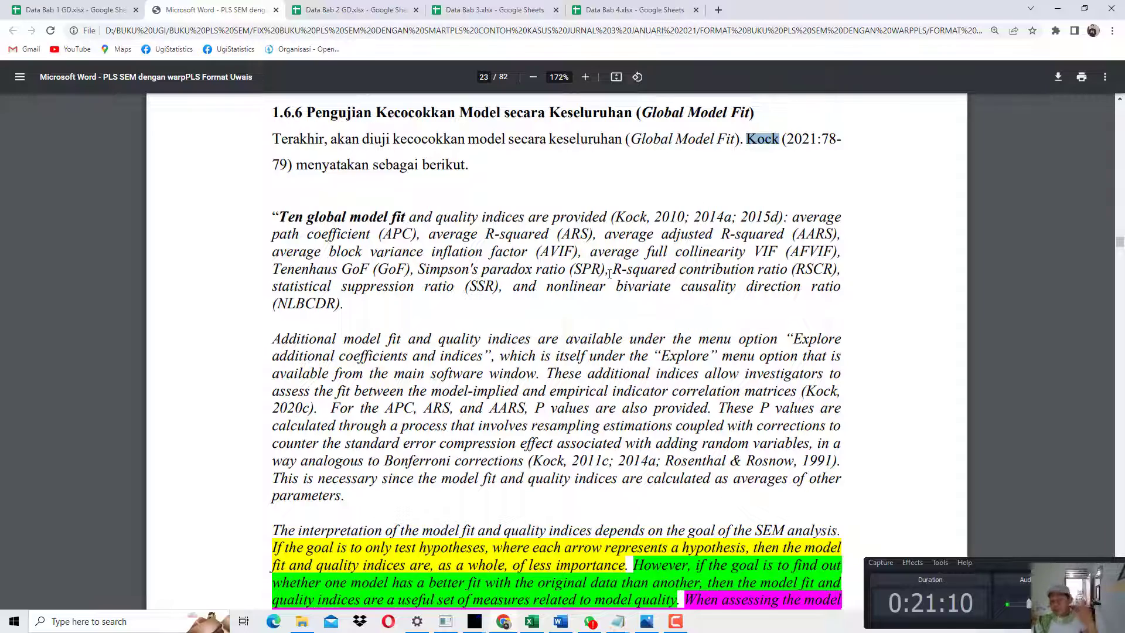
Highlight the green passage on finding out whether one model has a better fit with the original data than another.
scroll(609, 274, down, 4)
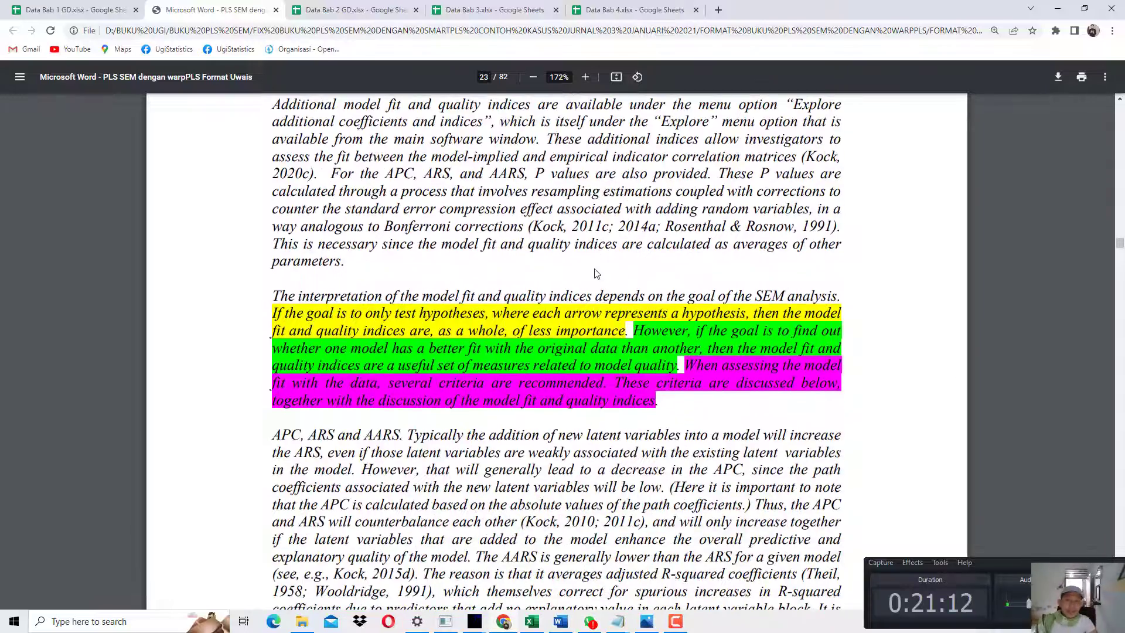
scroll(596, 273, down, 3)
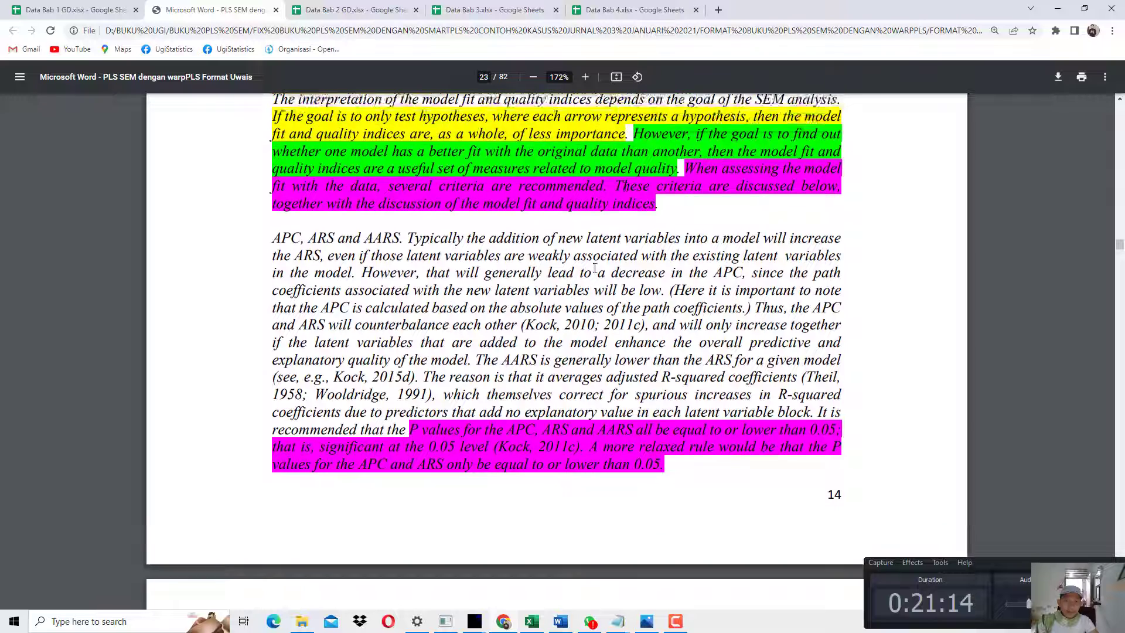
scroll(595, 268, up, 1)
drag(697, 248, 787, 251)
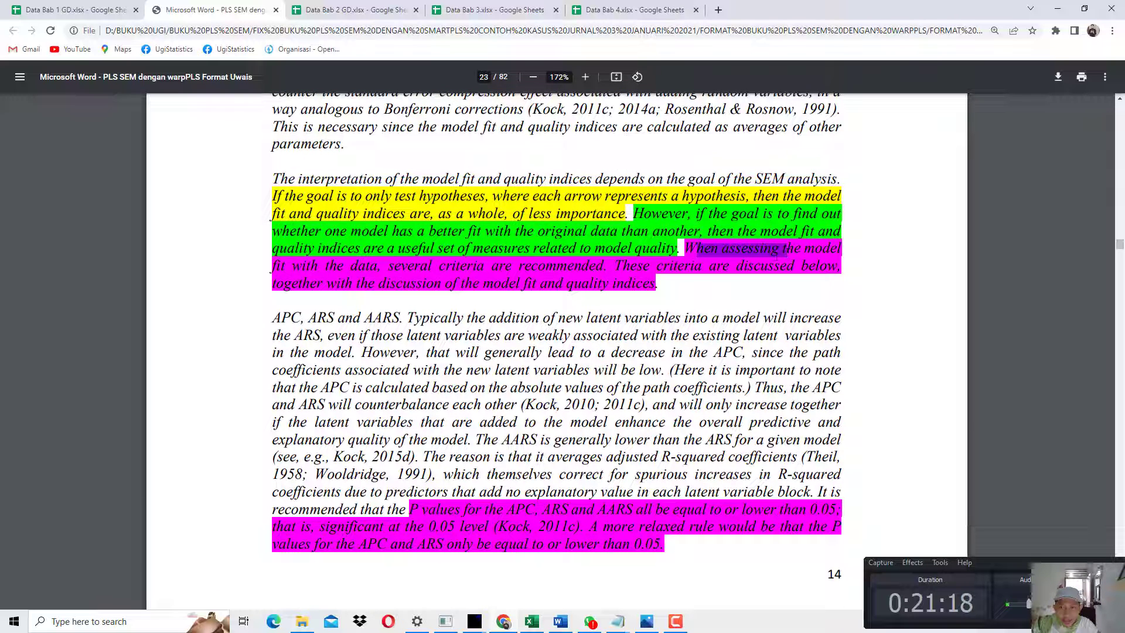
click(776, 252)
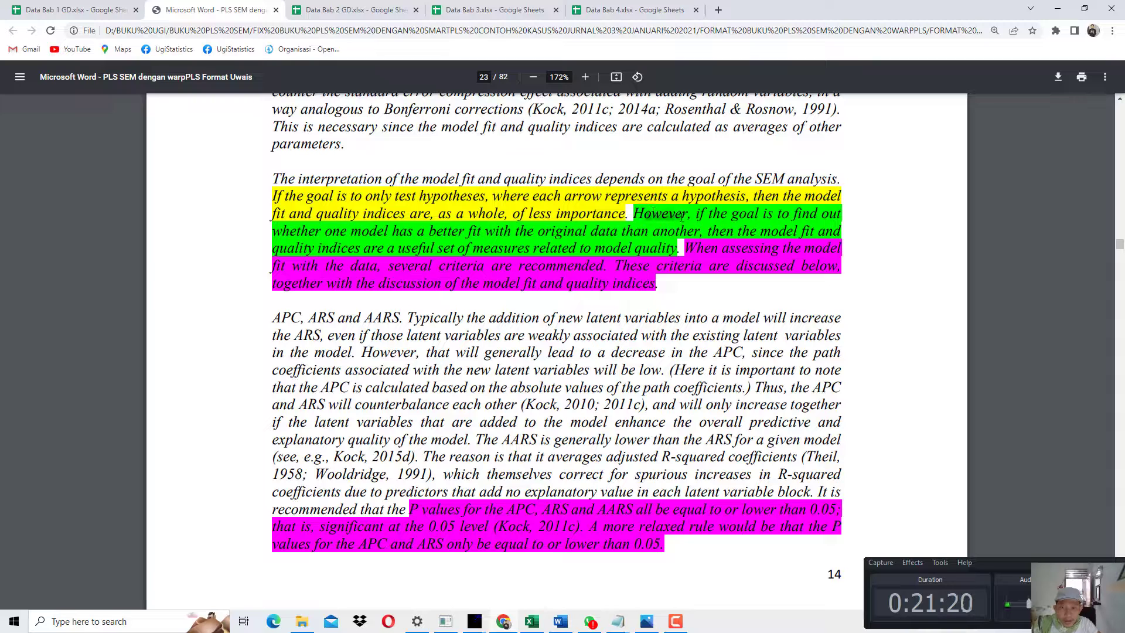
drag(707, 215, 829, 218)
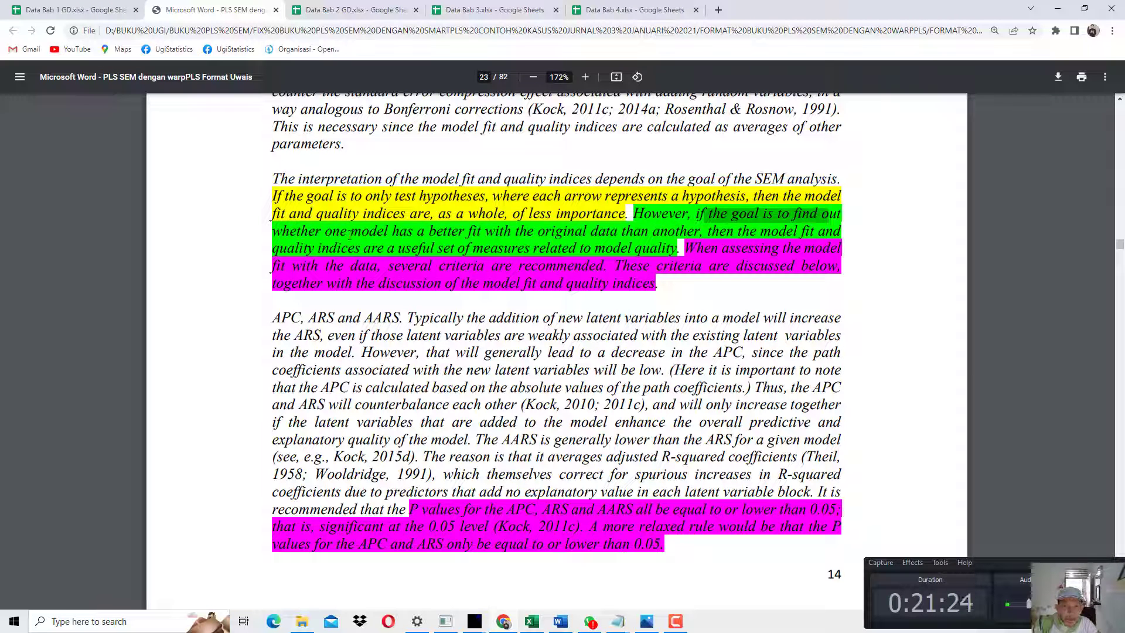
drag(341, 231, 695, 234)
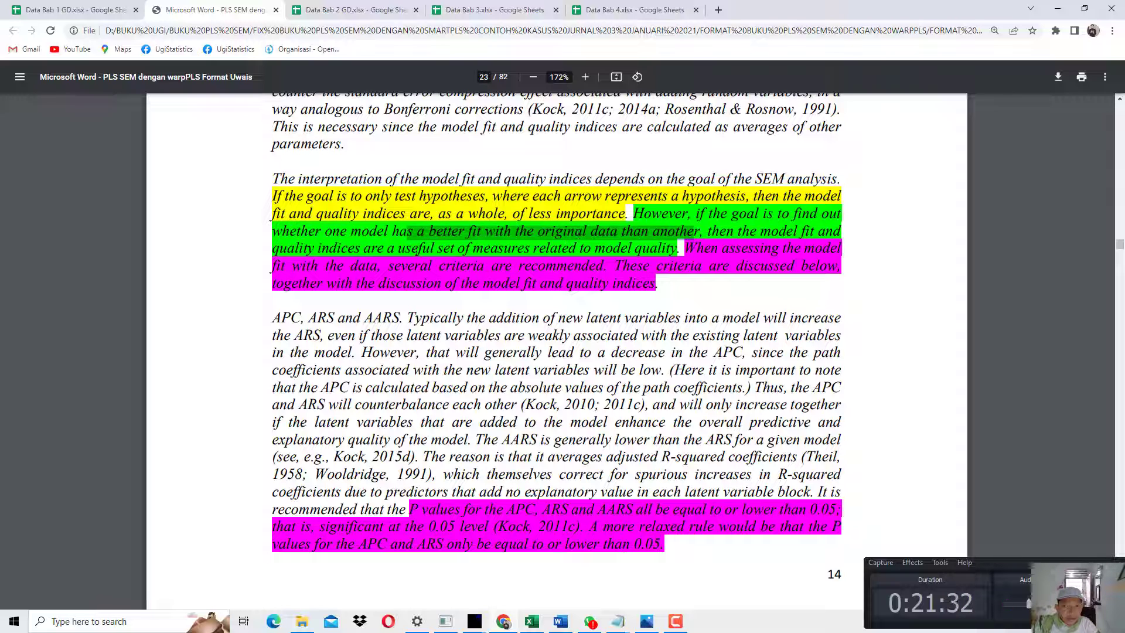
drag(414, 249, 580, 249)
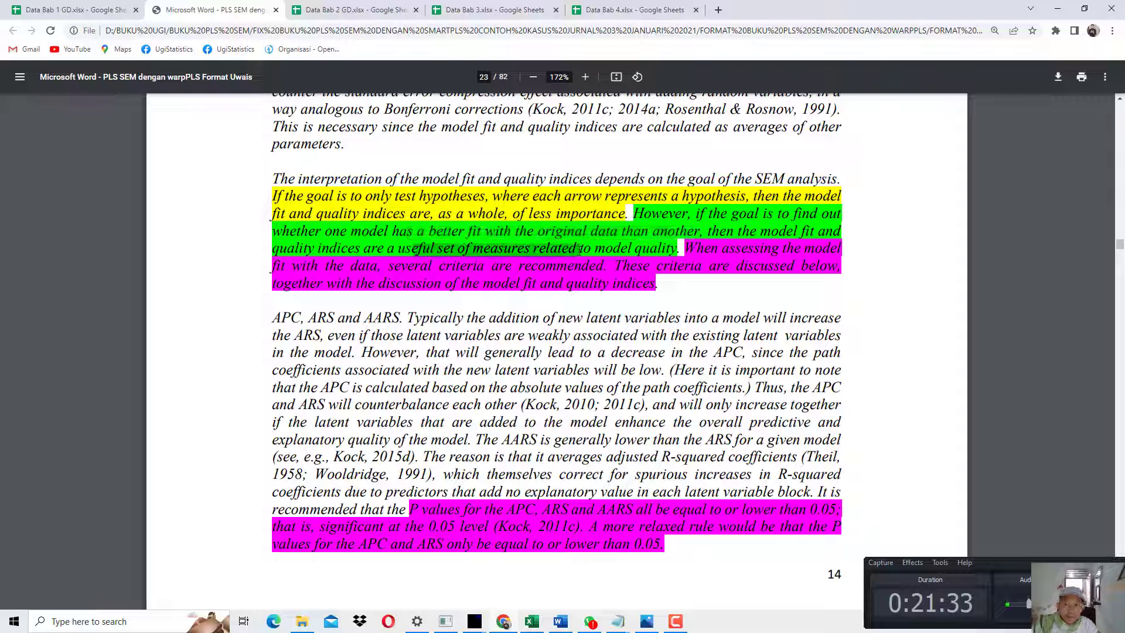
click(670, 224)
drag(550, 235, 656, 236)
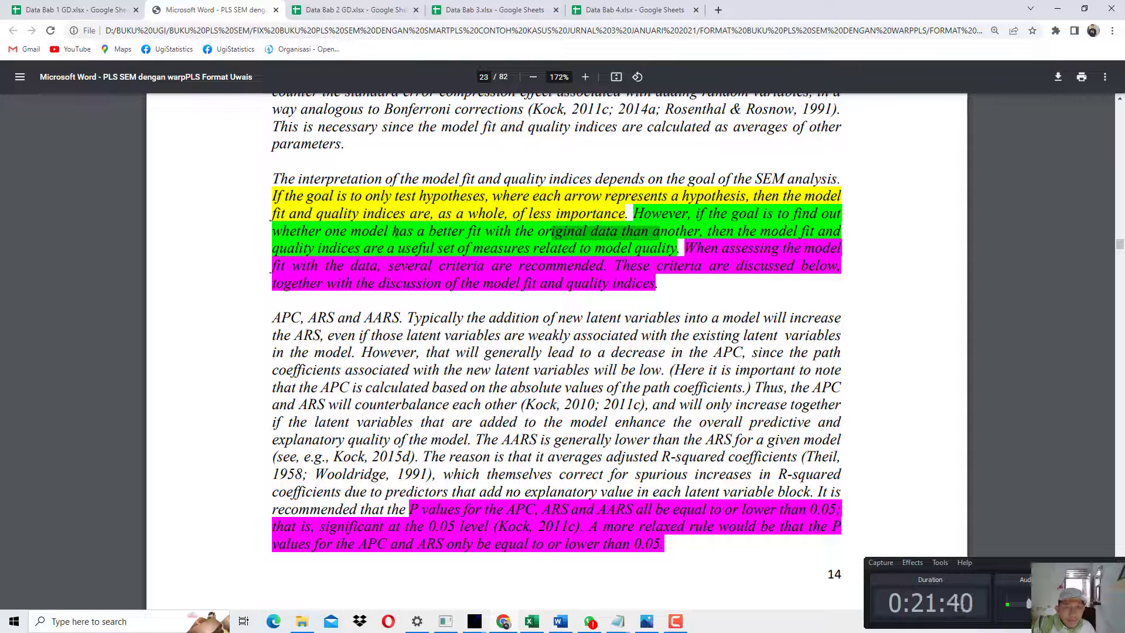
drag(325, 231, 641, 232)
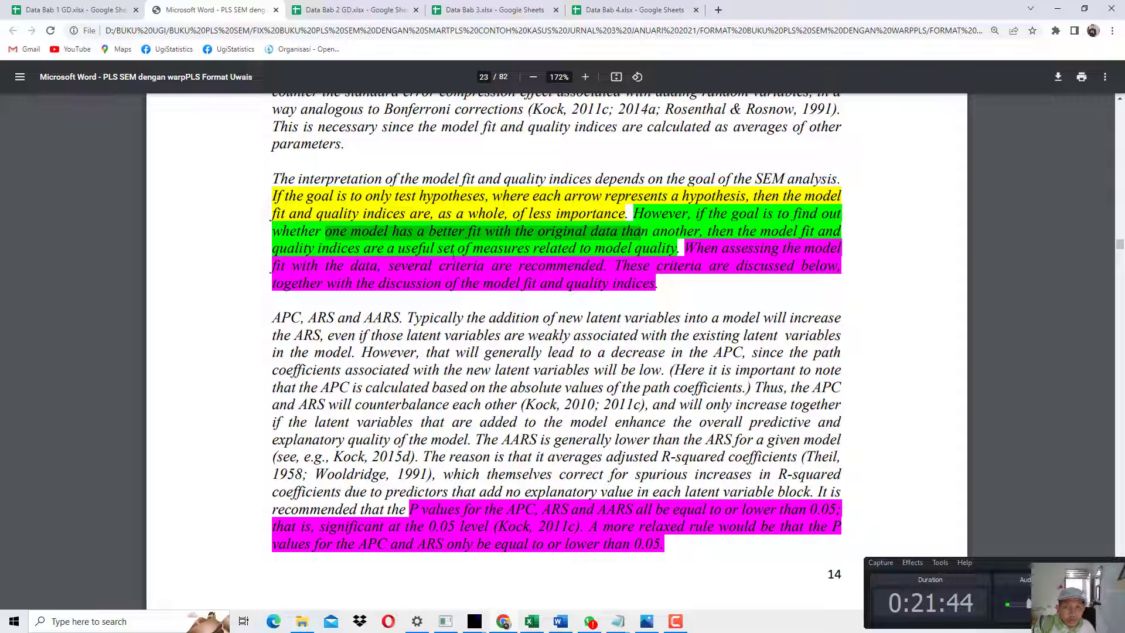
Highlight "When assessing" in the magenta passage and examine the AVIF and AFVIF criteria and the summary points that follow them.
scroll(453, 252, up, 7)
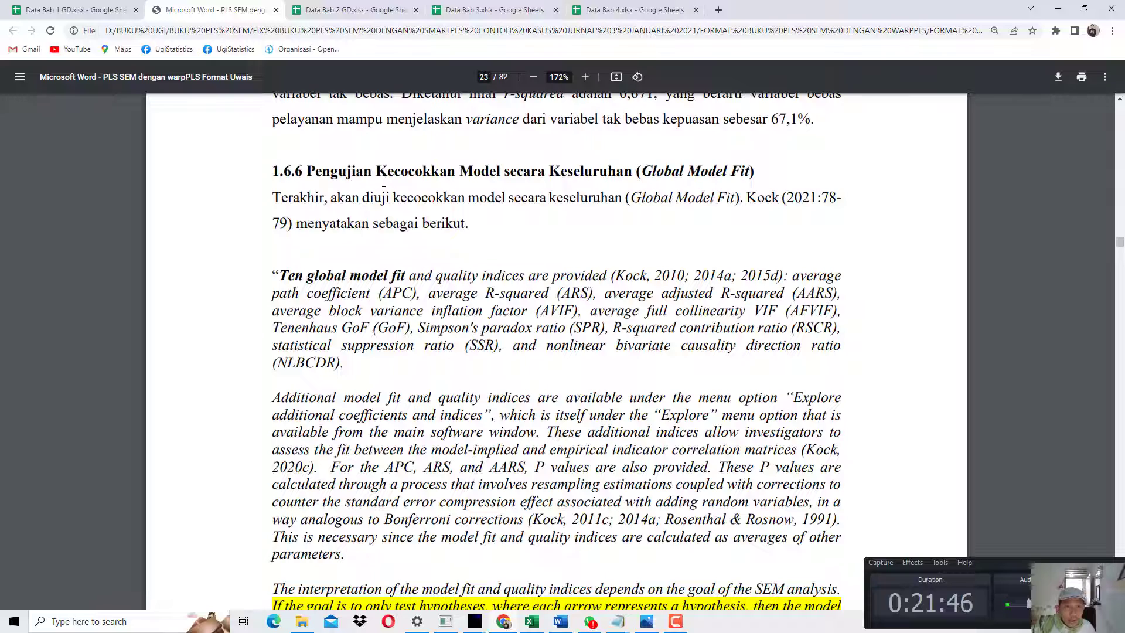
scroll(423, 246, down, 5)
drag(705, 368, 786, 365)
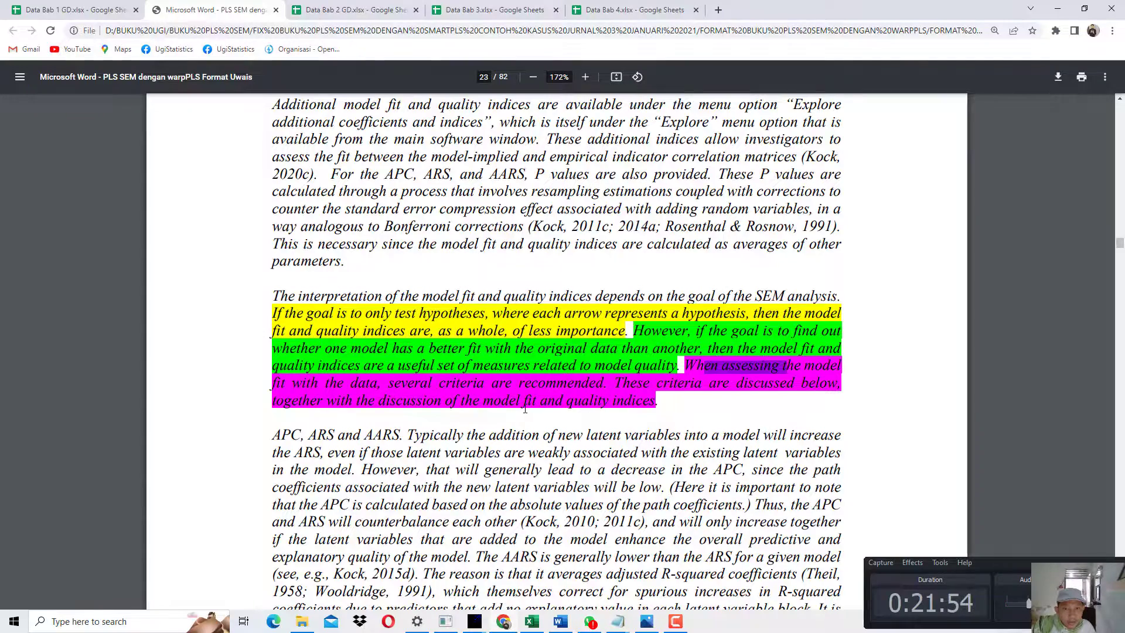
scroll(525, 408, down, 8)
scroll(527, 405, down, 3)
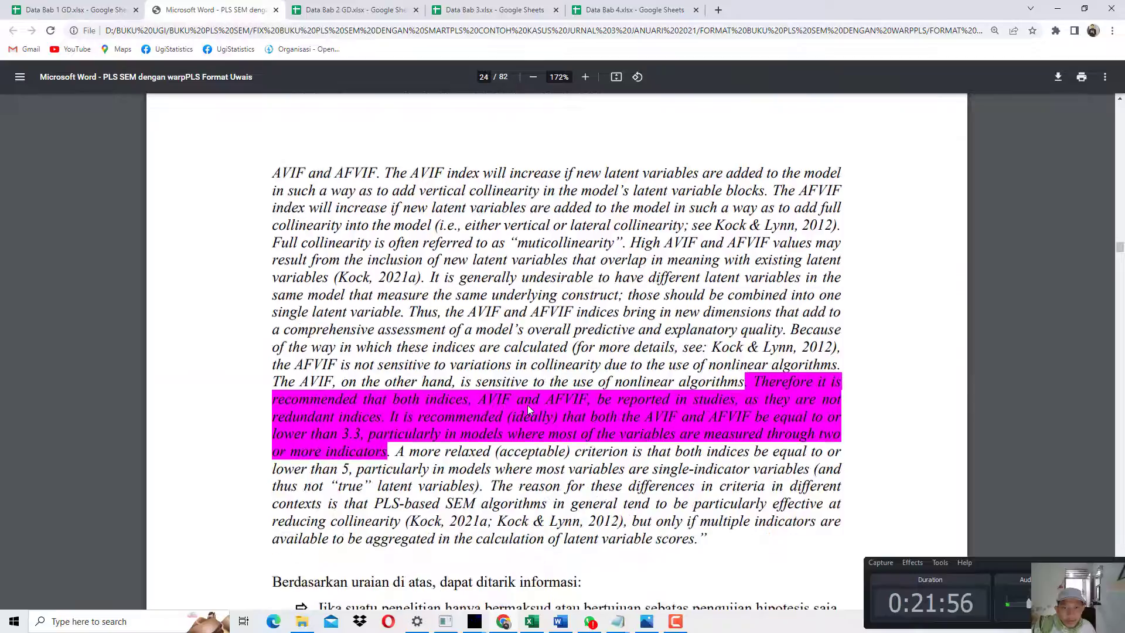
scroll(527, 405, down, 8)
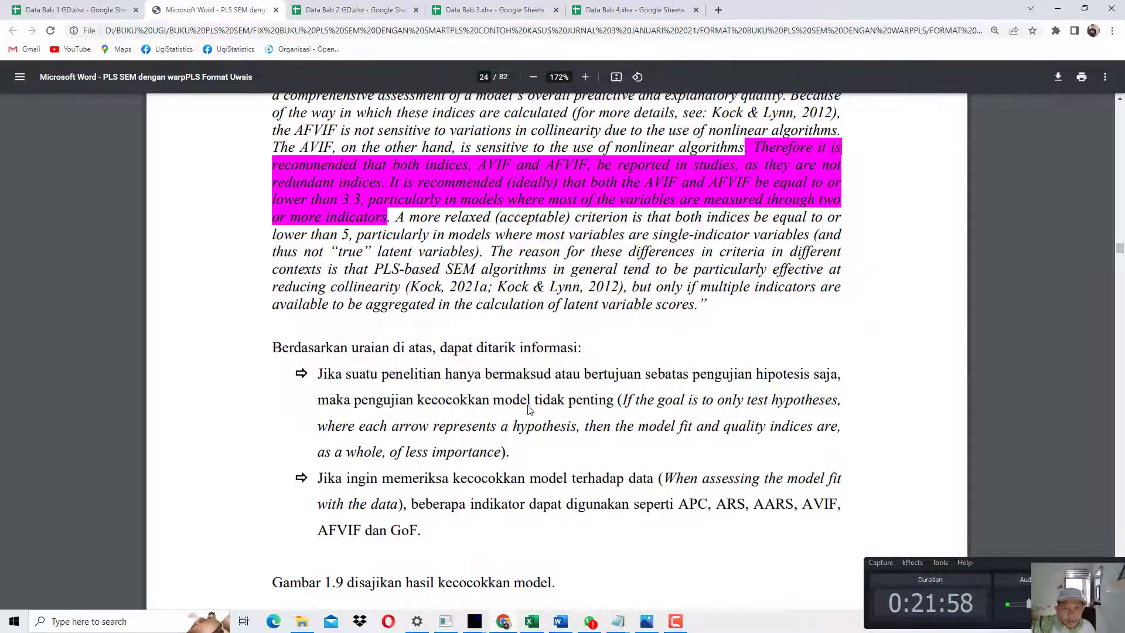
Return to the yellow passage in the PDF and highlight "the goal is to only test hypotheses" and "less importance".
scroll(531, 409, up, 10)
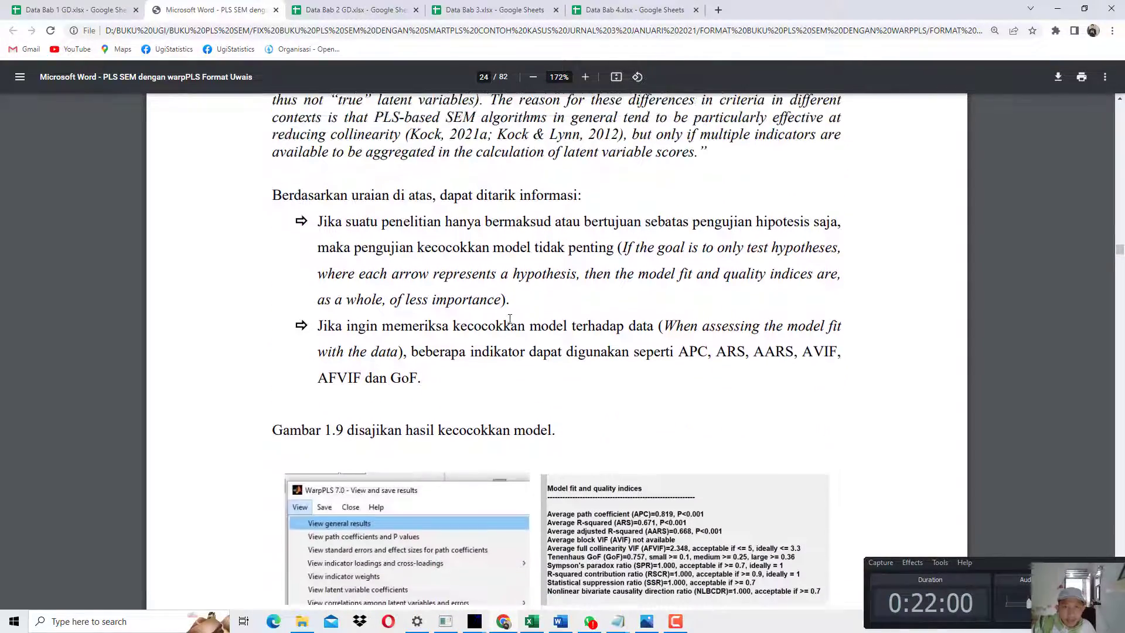
scroll(496, 292, up, 10)
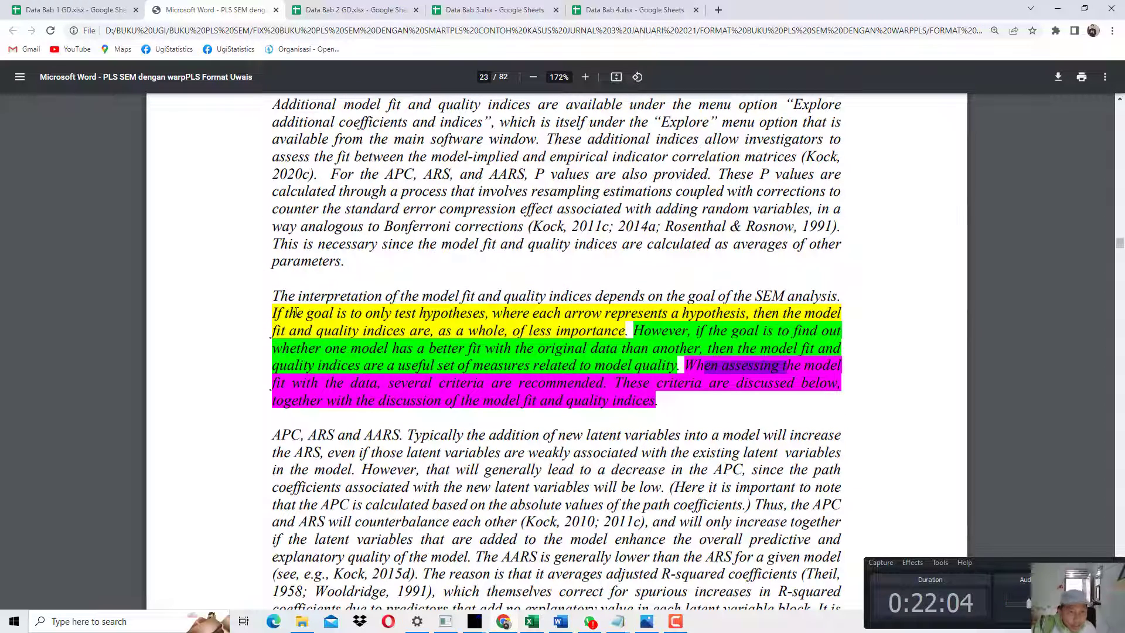
drag(288, 315, 485, 315)
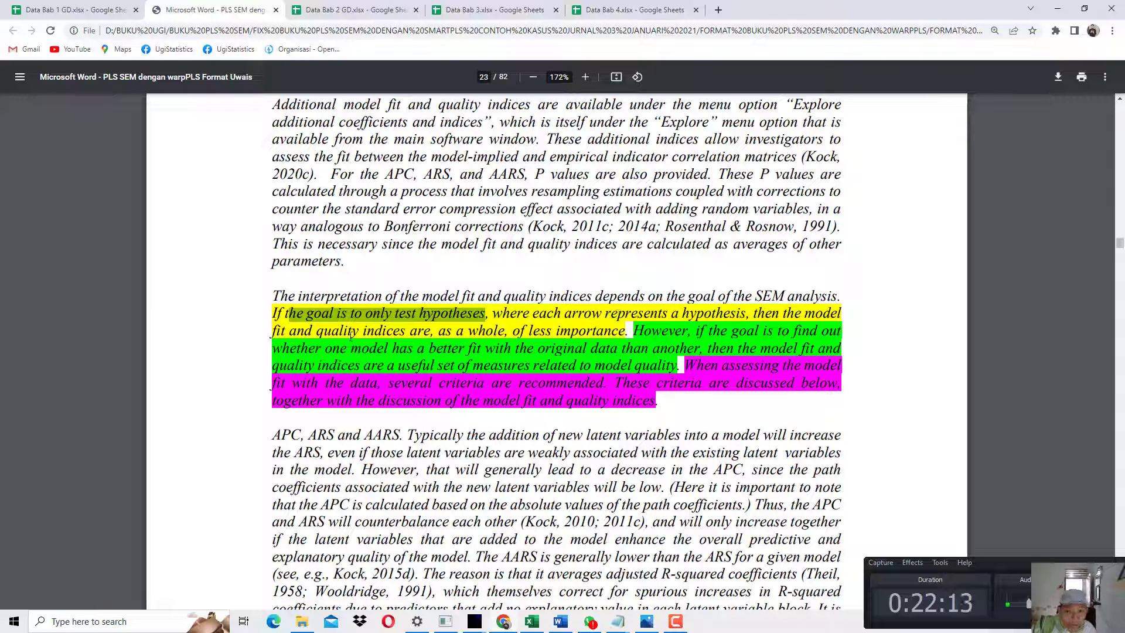
drag(288, 331, 523, 333)
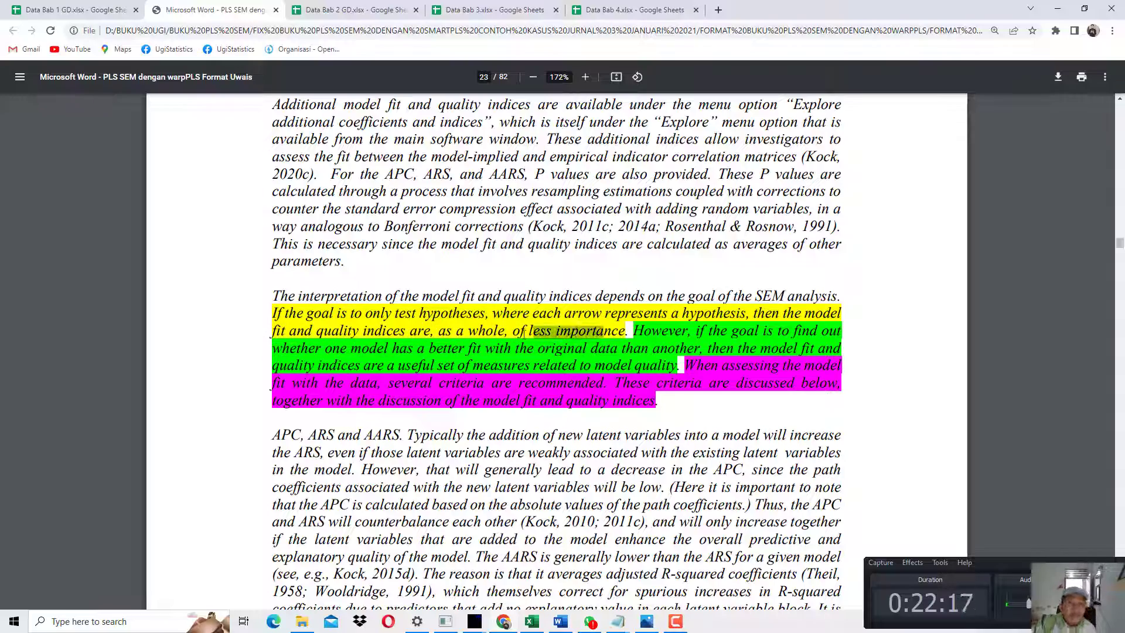
Highlight the first summary point's wording on research that "hanya bermaksud" and its "hipotesis saja" phrase on page 24.
scroll(523, 333, down, 20)
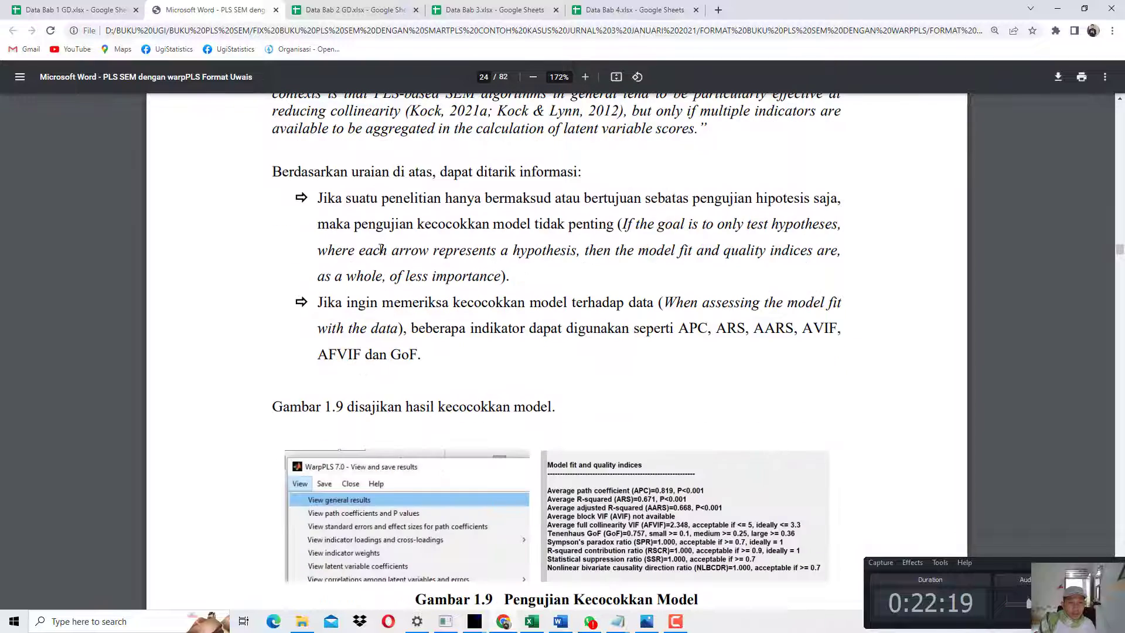
drag(393, 200, 616, 215)
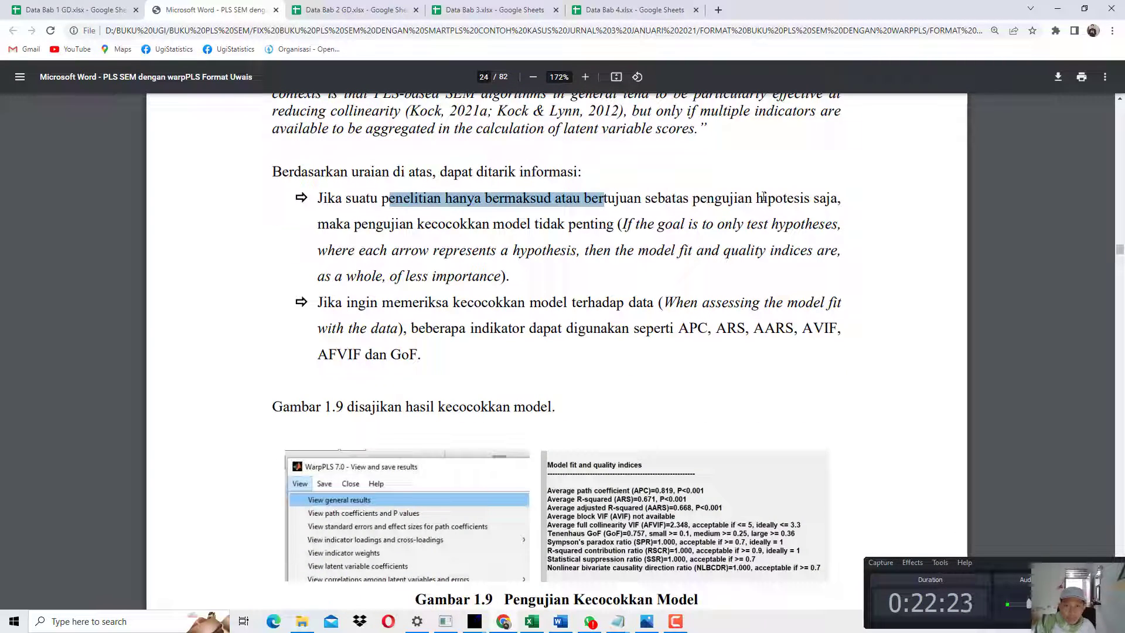
drag(757, 200, 826, 199)
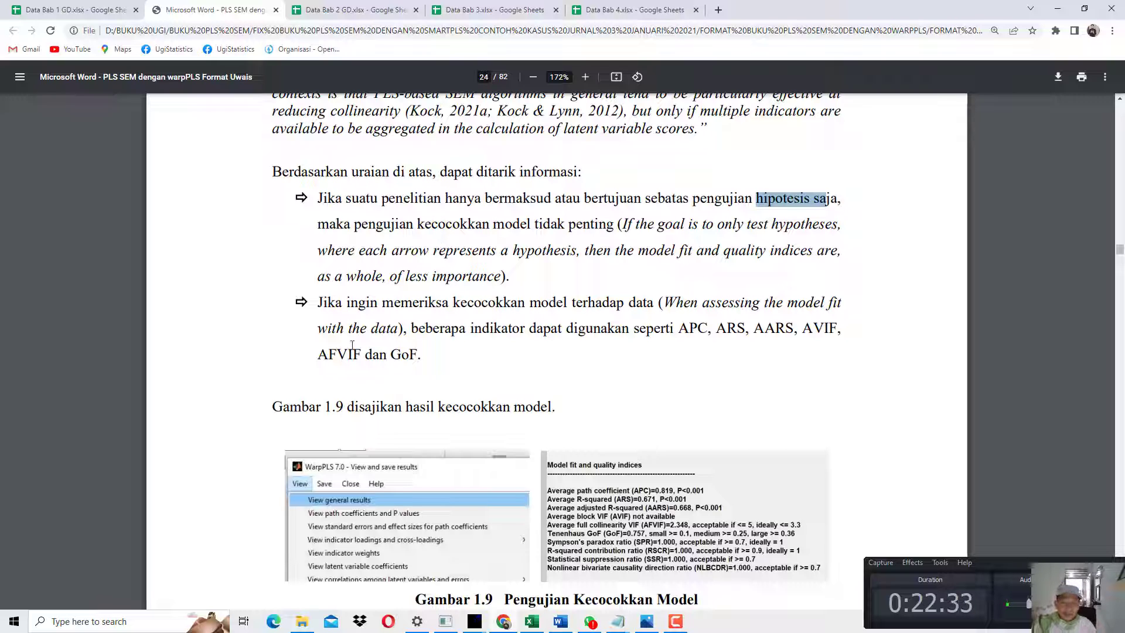
Switch to WarpPLS, open the general SEM analysis results and highlight the "Model fit and quality indices" heading and the index list.
mouse_move(483, 624)
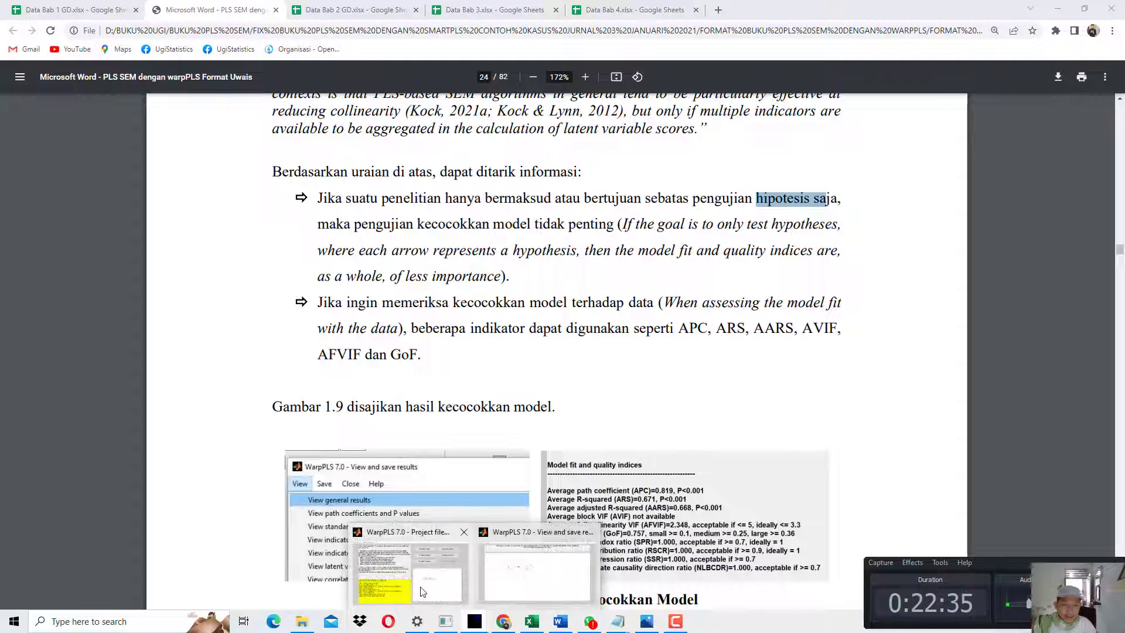
click(413, 554)
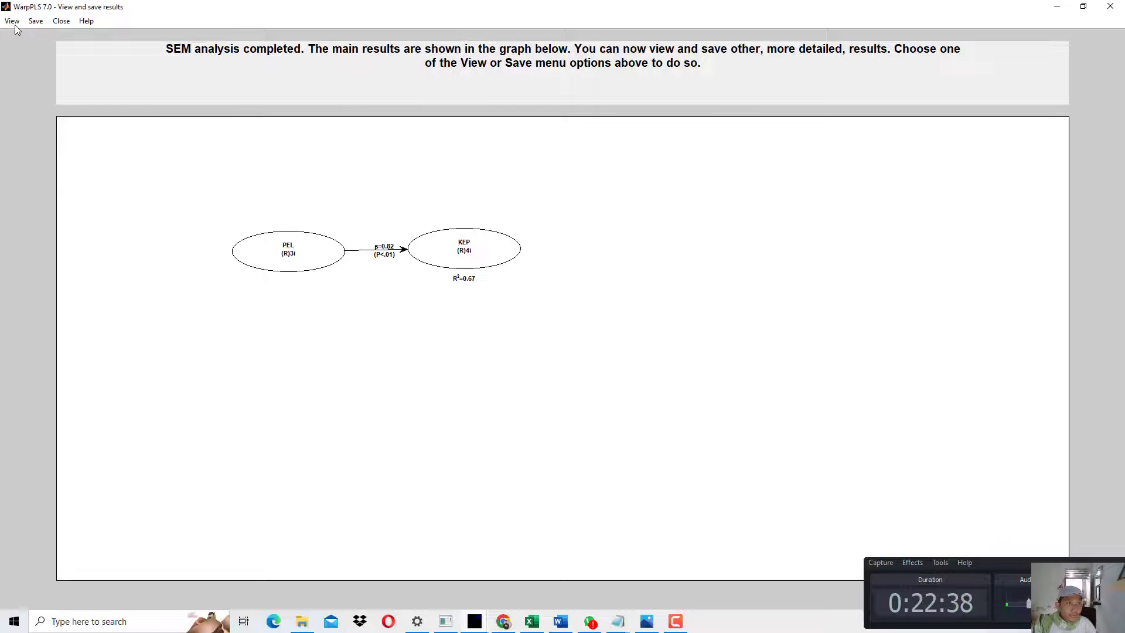
click(12, 21)
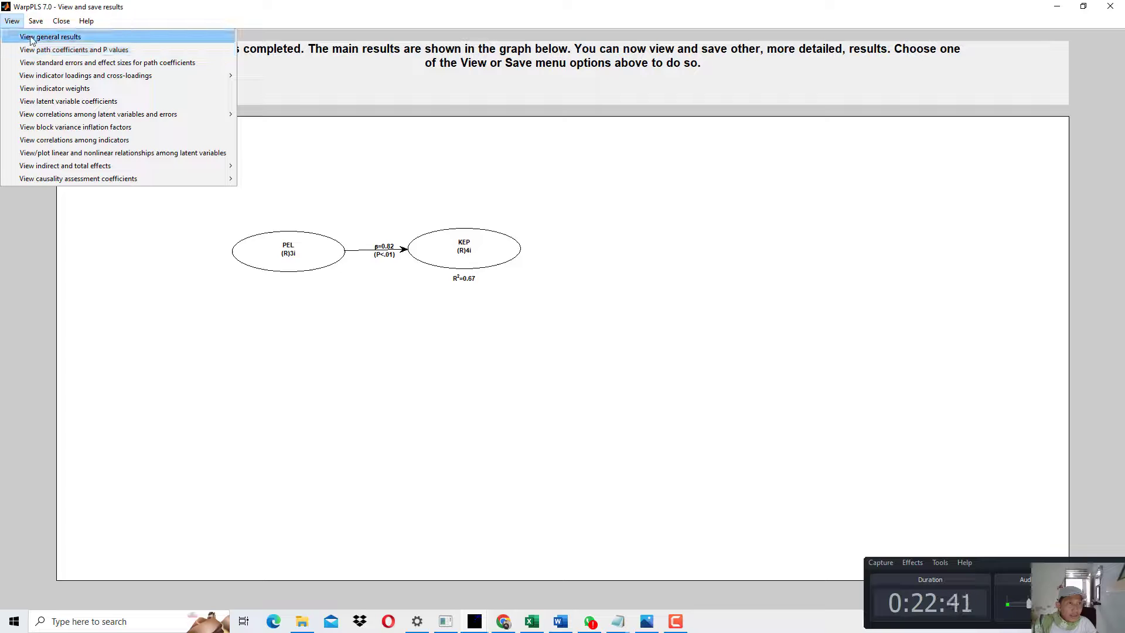
click(30, 37)
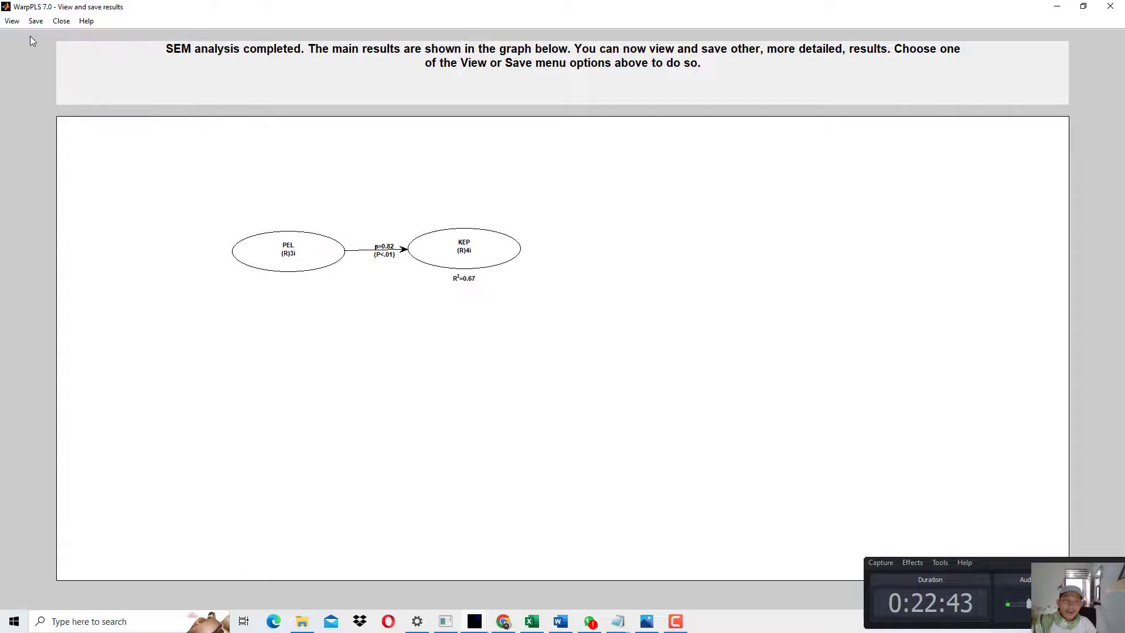
scroll(907, 230, down, 1)
drag(905, 230, 908, 304)
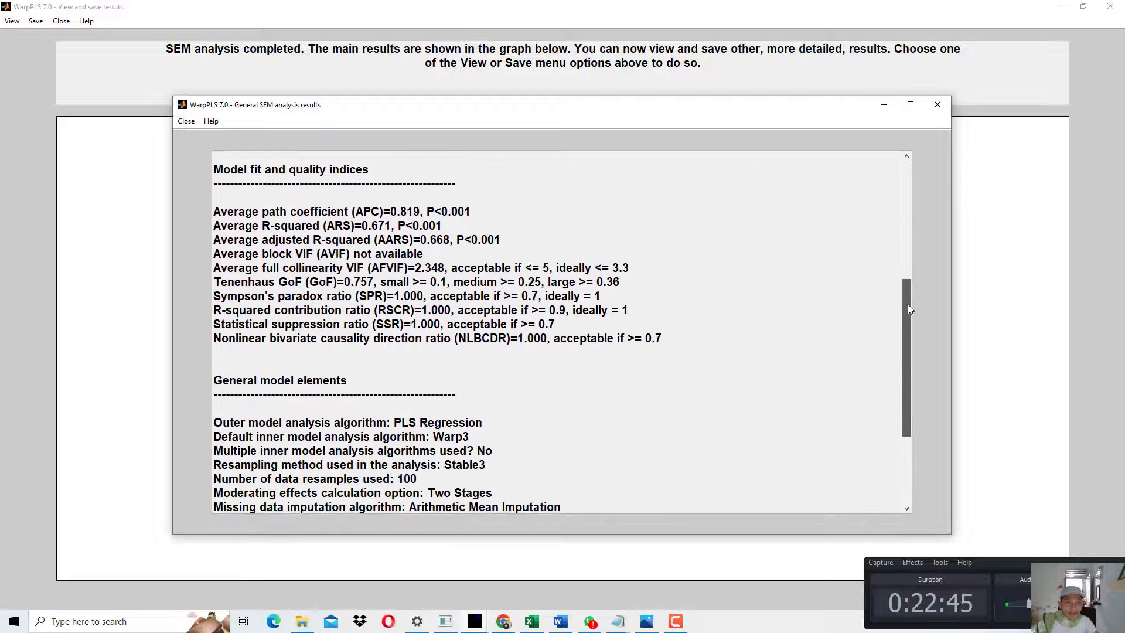
drag(223, 170, 379, 174)
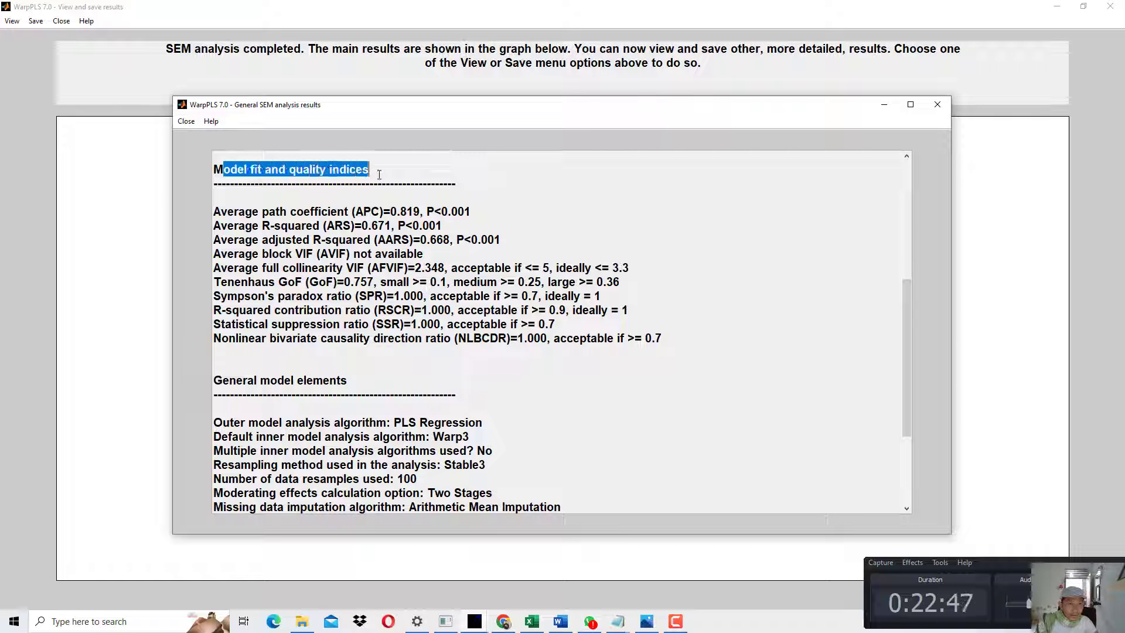
drag(258, 213, 451, 324)
click(424, 252)
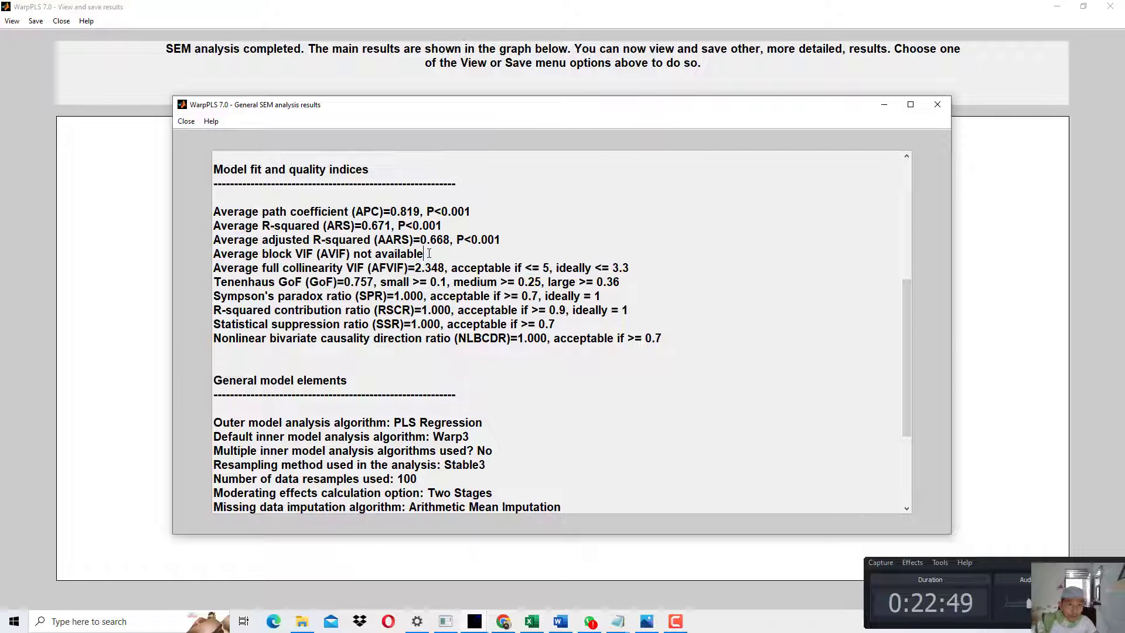
Highlight the average path coefficient and its P value, followed by the P values of ARS and AARS.
drag(355, 212, 472, 213)
click(420, 213)
click(449, 213)
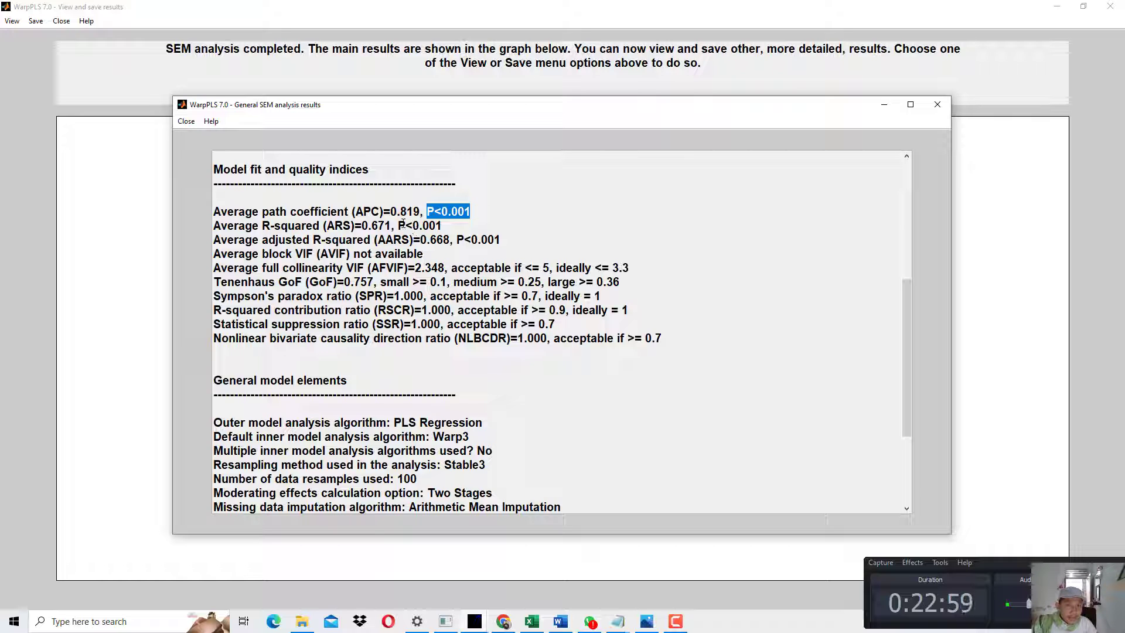
drag(400, 225, 488, 240)
Highlight the average block VIF line, then the average full collinearity VIF and its acceptable limit.
drag(317, 255, 402, 254)
drag(246, 255, 382, 253)
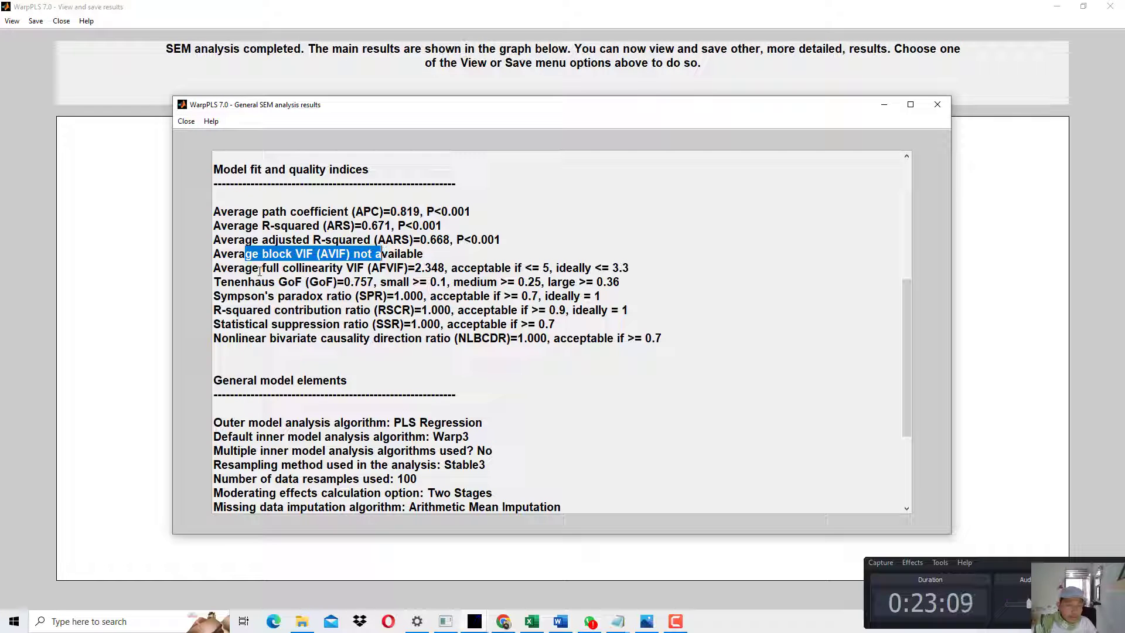
drag(259, 269, 424, 268)
click(452, 277)
drag(504, 267, 548, 267)
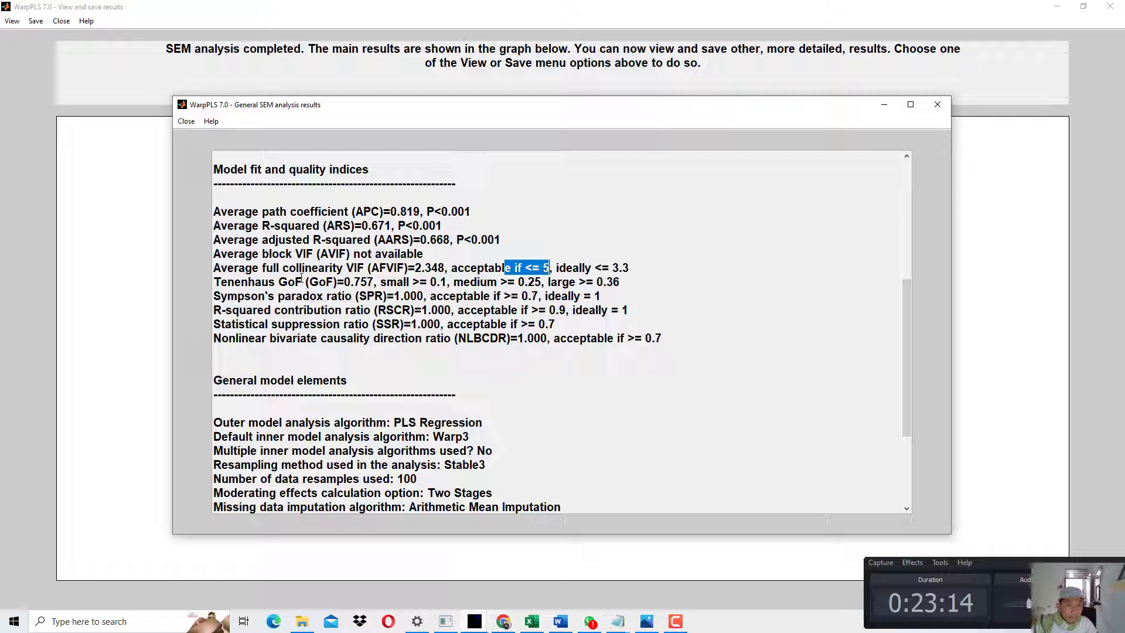
Highlight the Tenenhaus GoF value and its small and large thresholds, then close the general results.
drag(293, 282, 370, 283)
click(350, 282)
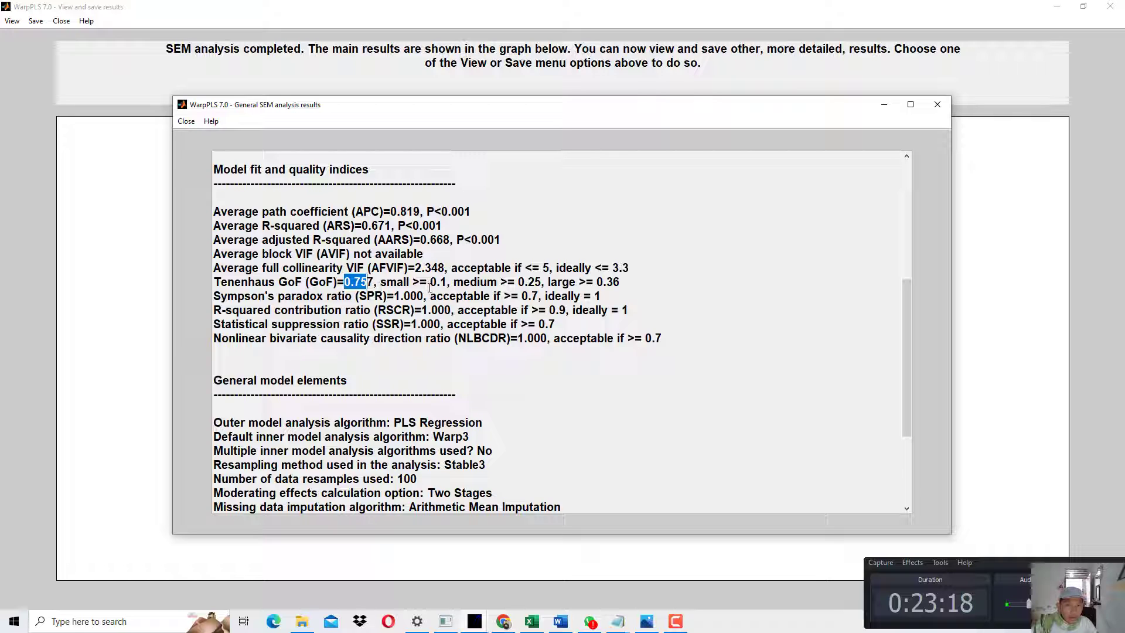
drag(420, 282, 429, 282)
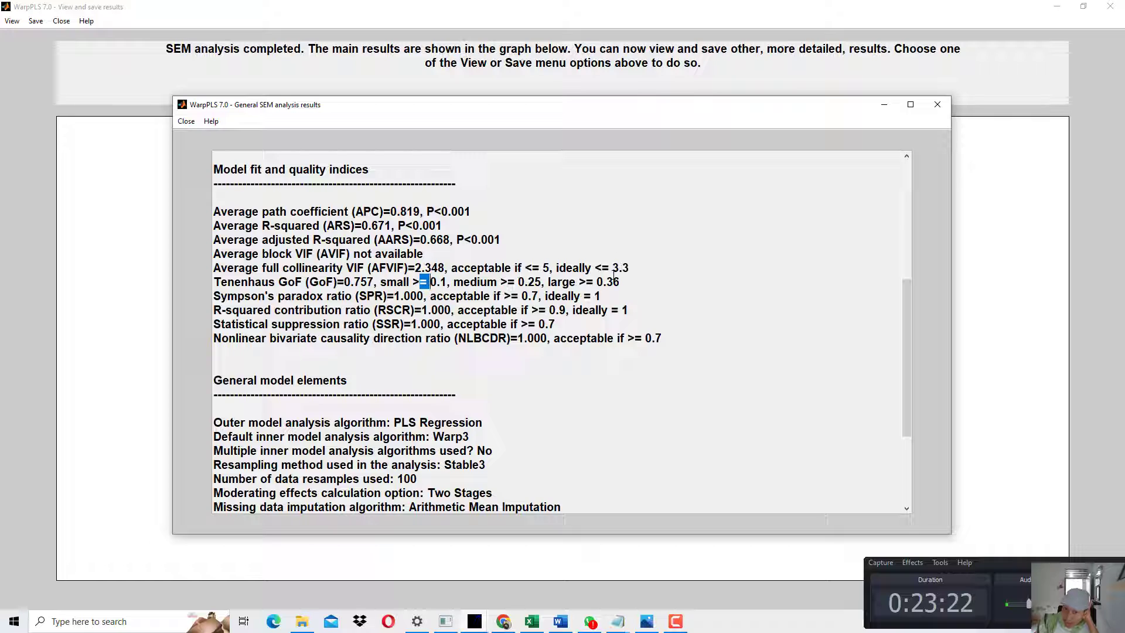
drag(597, 282, 620, 282)
drag(350, 282, 371, 284)
mouse_move(579, 282)
mouse_down()
mouse_move(620, 282)
mouse_move(568, 282)
mouse_move(578, 282)
mouse_up()
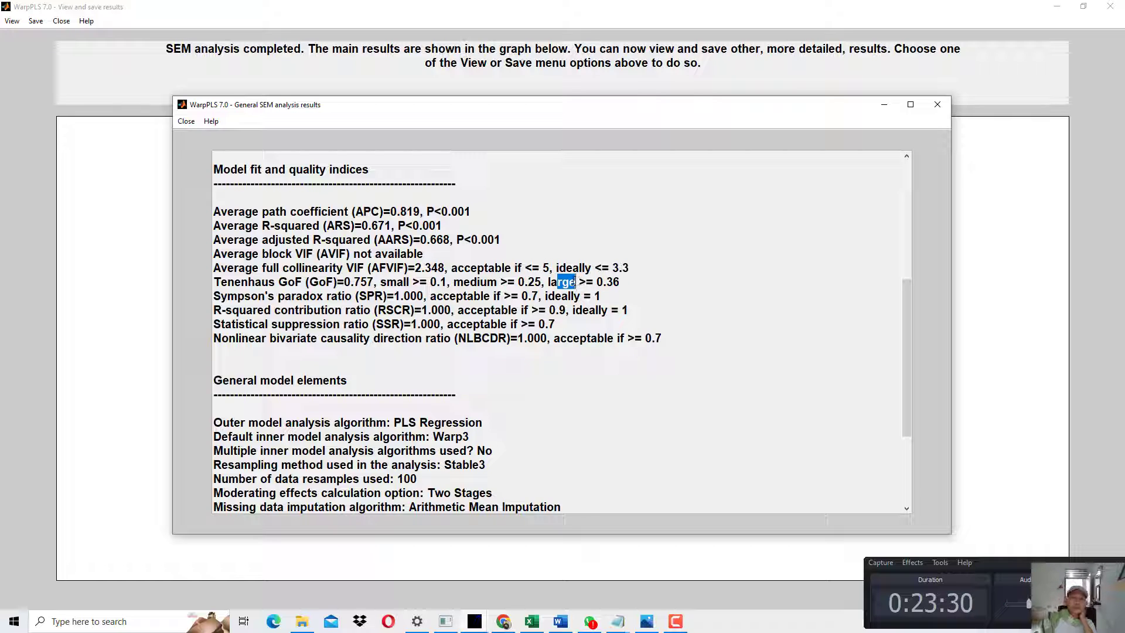
click(937, 105)
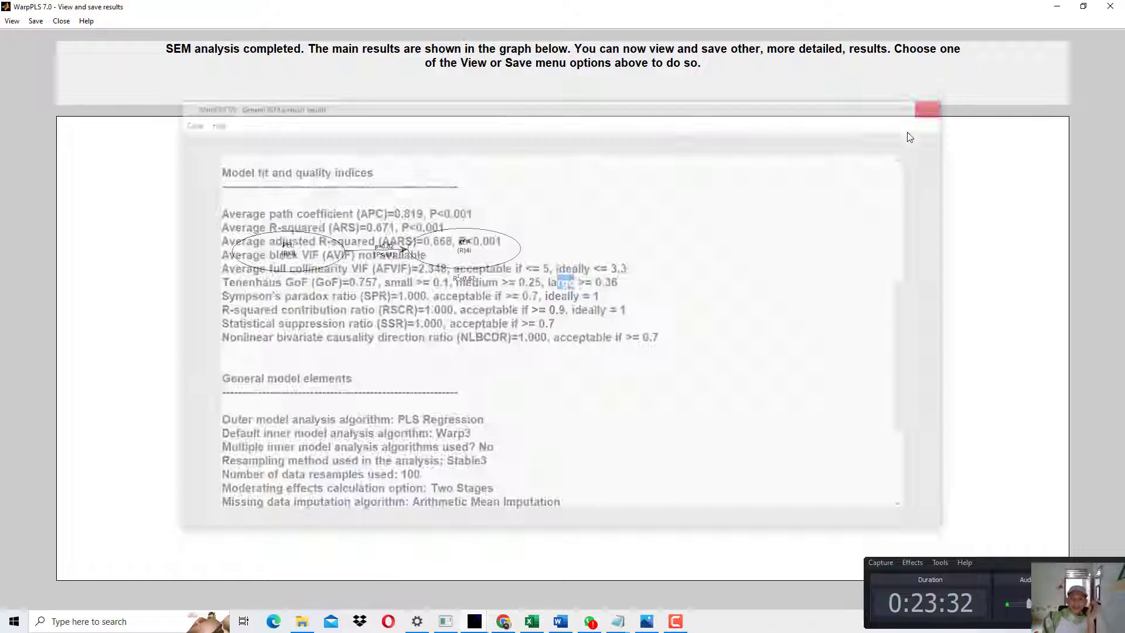
Switch to the Chrome PDF and review the Gambar 1.9 interpretation points through to the start of BAB 2.
click(503, 621)
scroll(607, 335, down, 10)
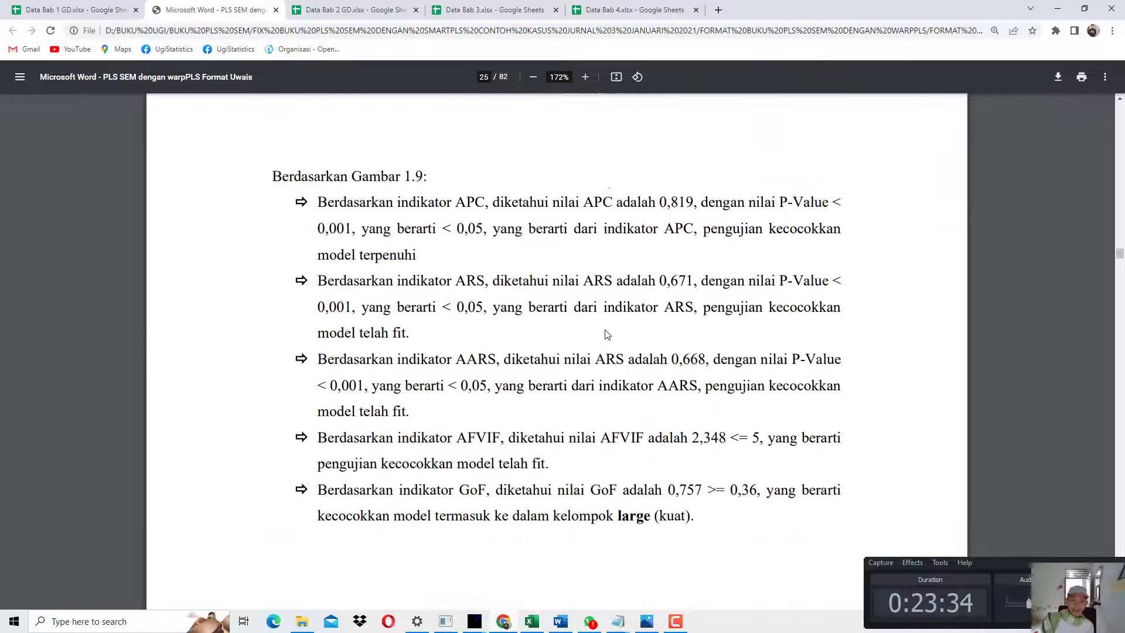
scroll(607, 334, down, 10)
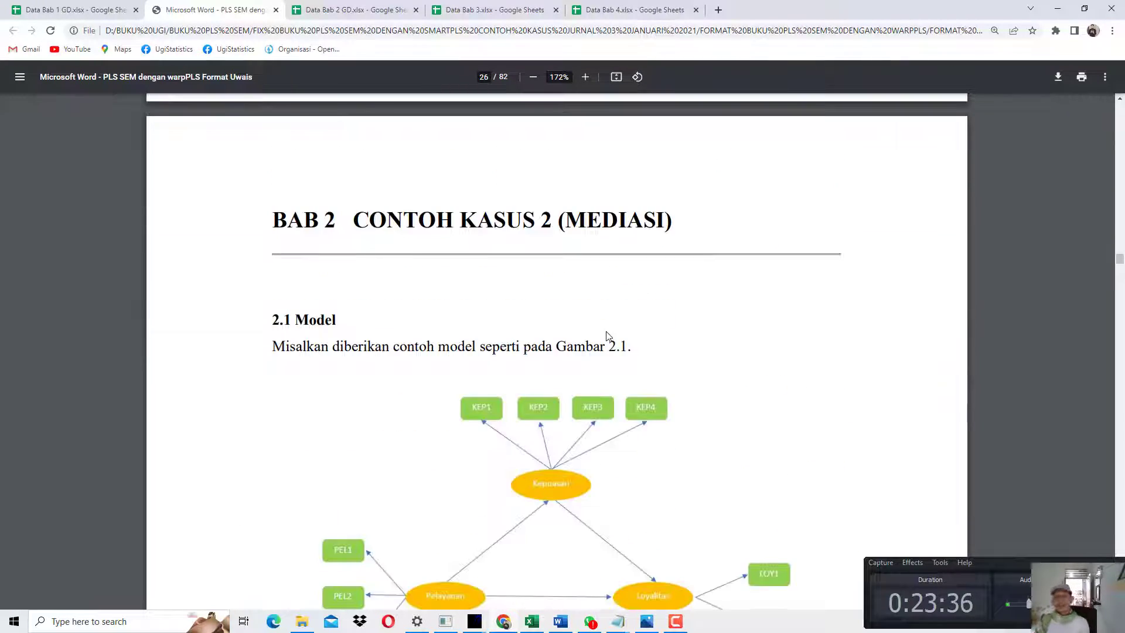
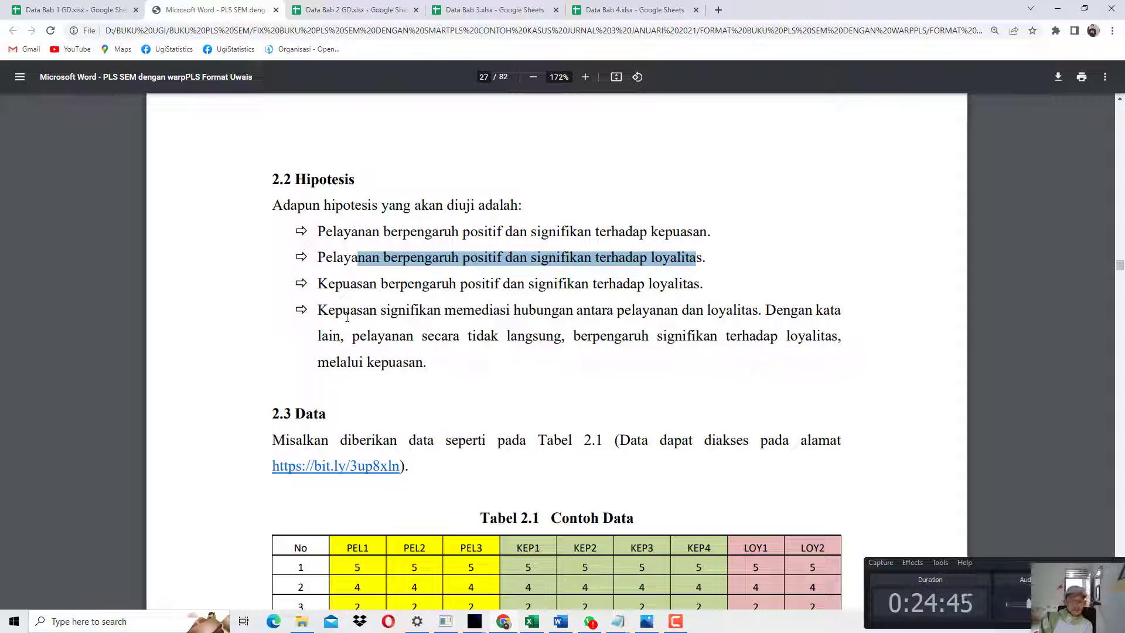
Highlight the mediation hypothesis in section 2.2 and the PEL, KEP and LOY column headings of Tabel 2.1.
drag(339, 313, 543, 315)
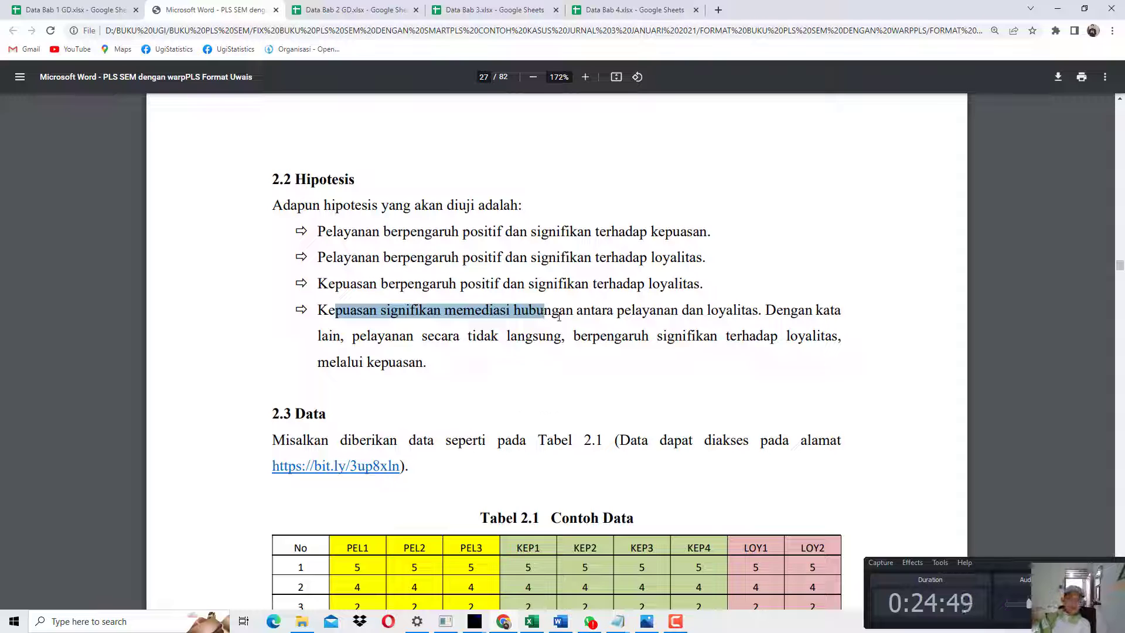
scroll(559, 317, down, 5)
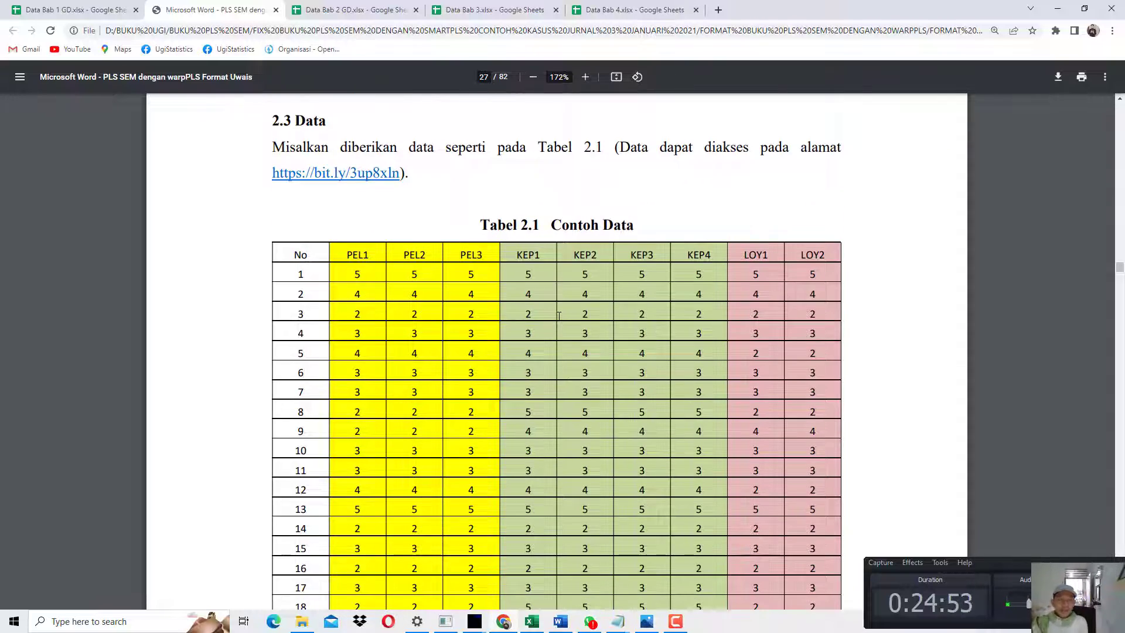
drag(353, 254, 446, 251)
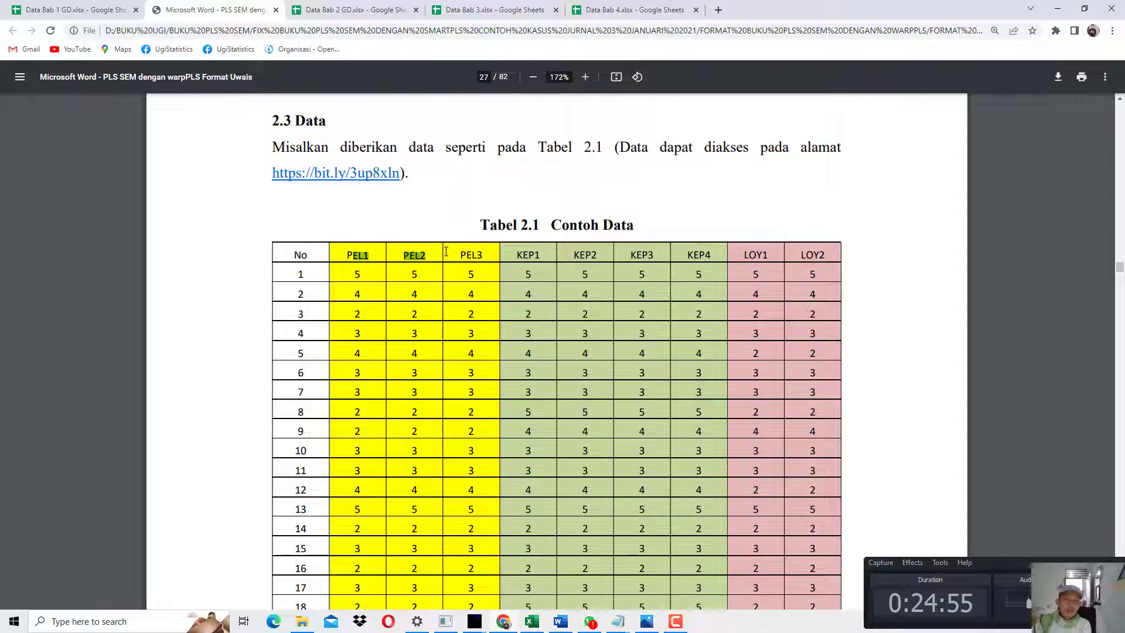
drag(530, 255, 801, 256)
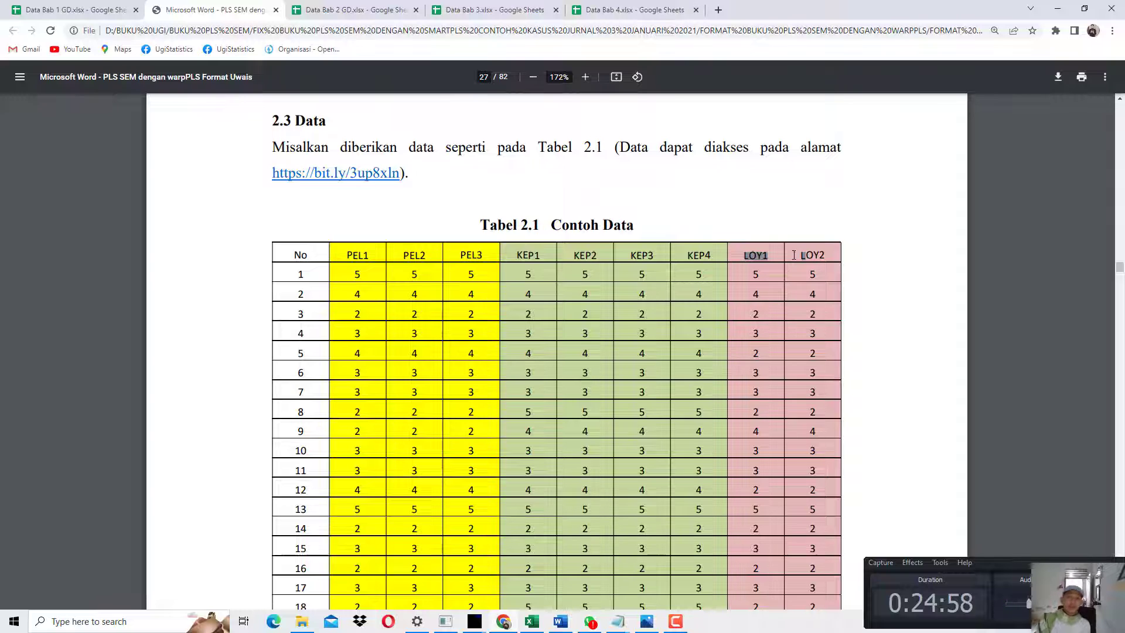
click(622, 620)
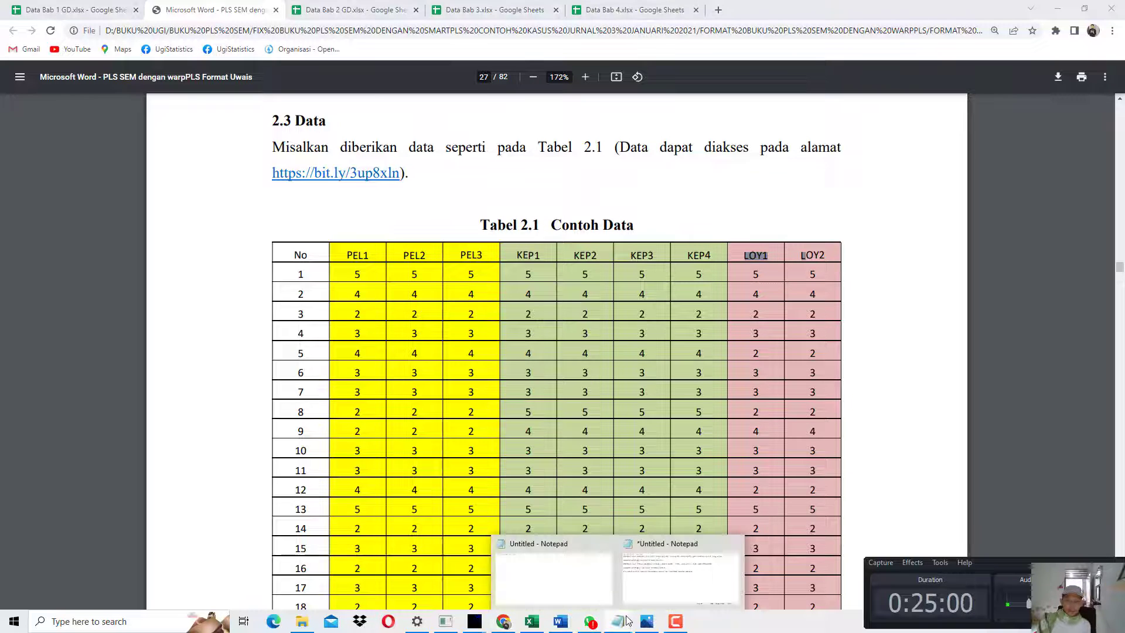
click(589, 592)
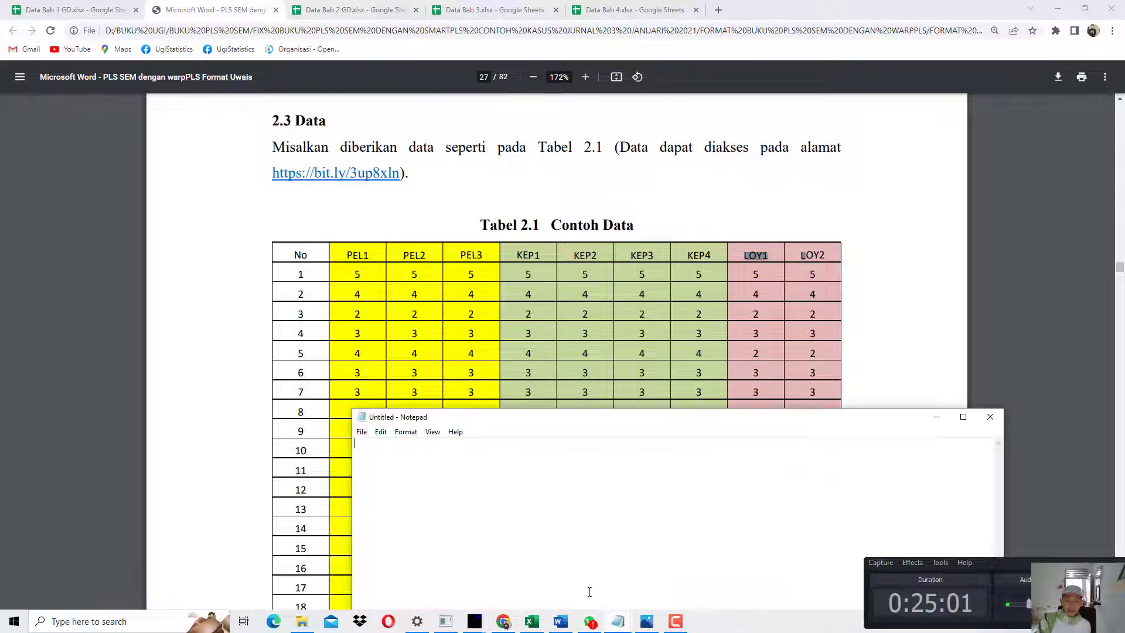
click(989, 418)
Open the Data Bab 2 GD spreadsheet and select its whole data table, A1:J101.
click(355, 9)
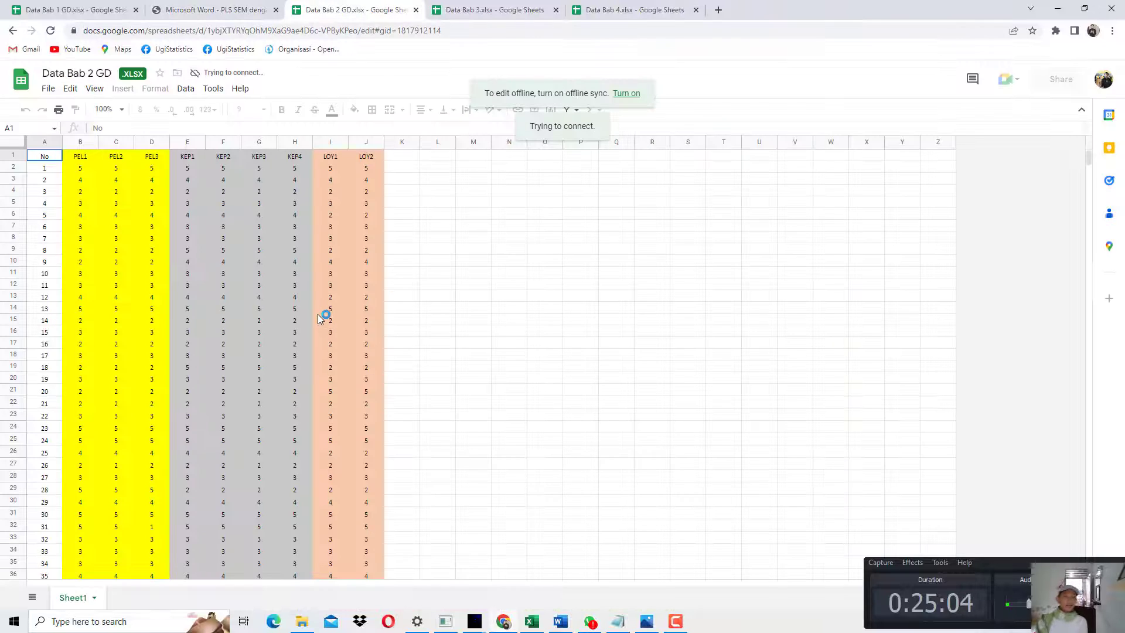
click(209, 251)
key(ctrl+a)
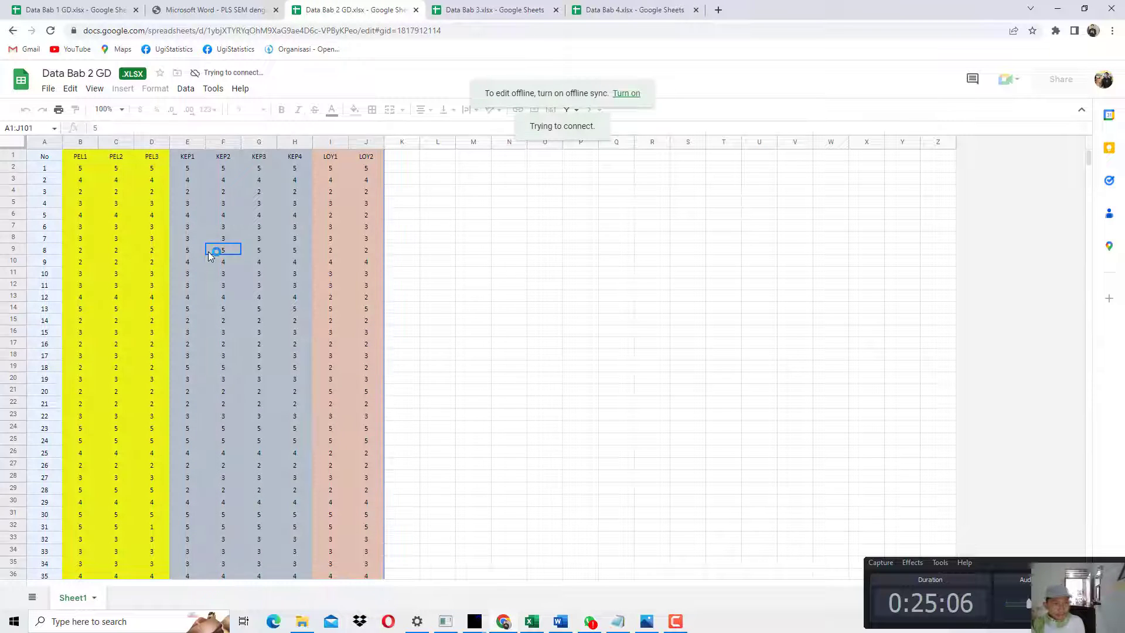
Create a new text document named latihan bagian 2 in the latihan 20 november 2022 folder in File Explorer.
click(302, 621)
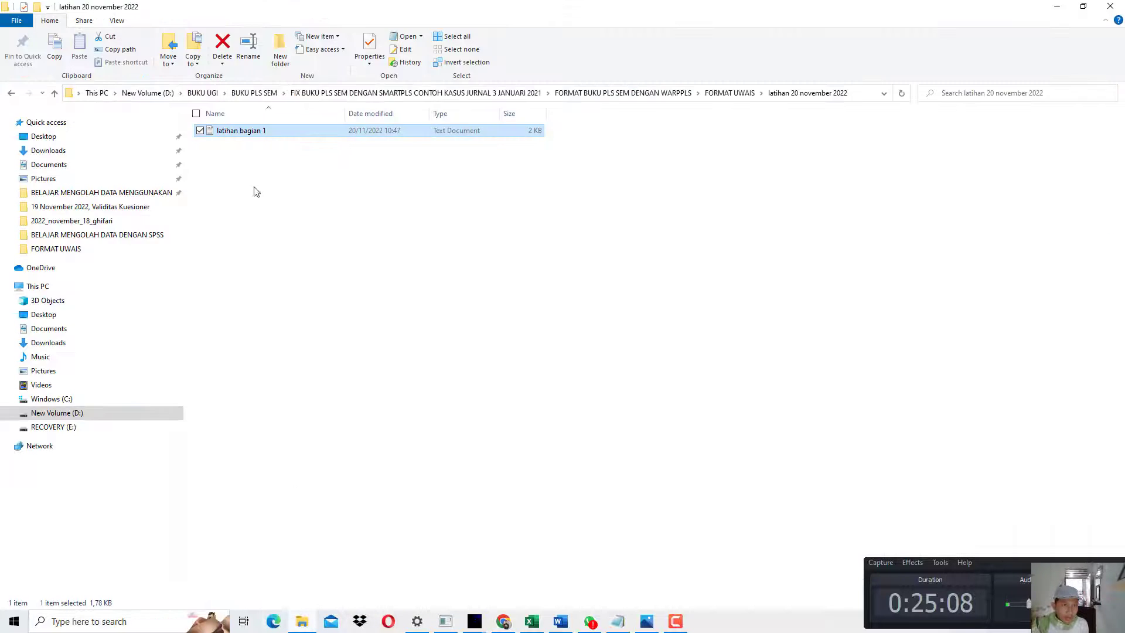
right_click(261, 207)
mouse_move(254, 391)
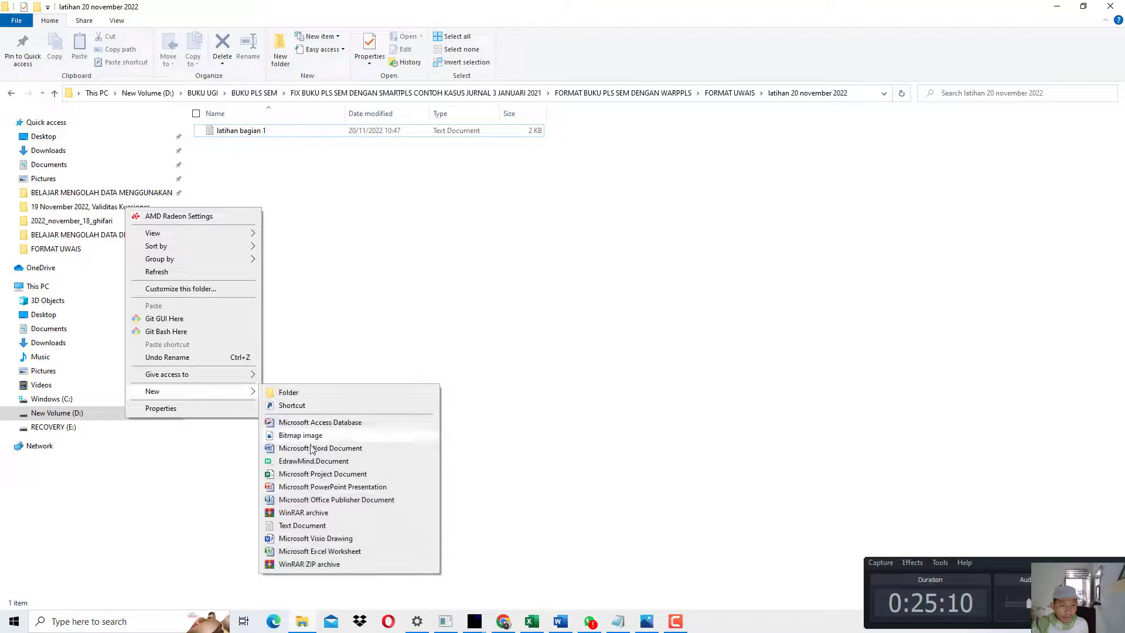
click(302, 525)
text(lati)
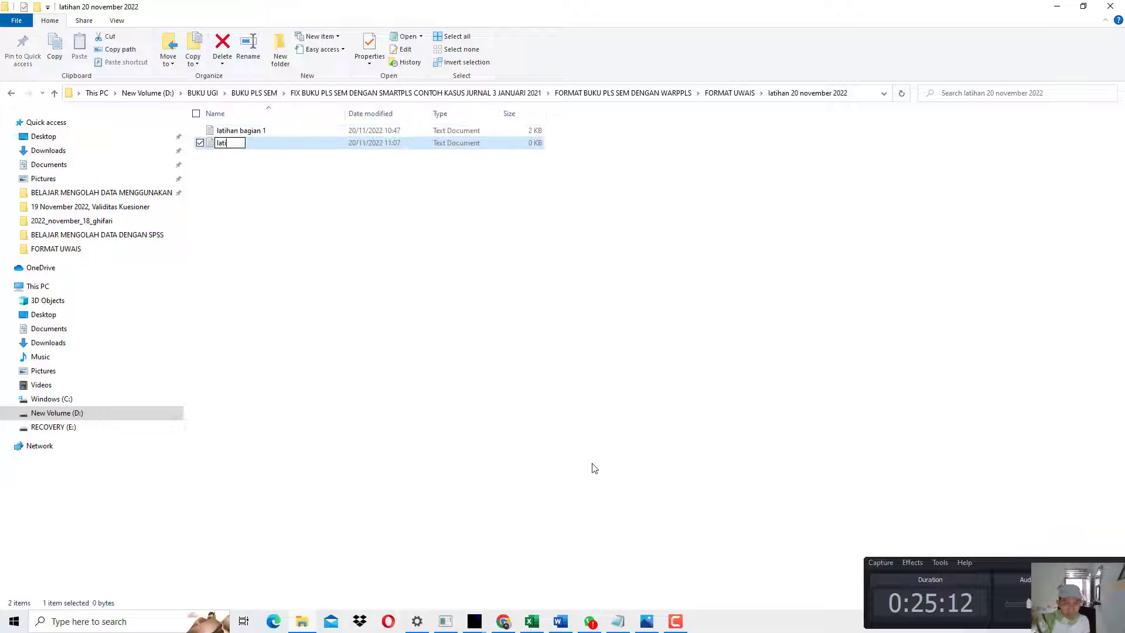
text(han bagian 2)
key(Return)
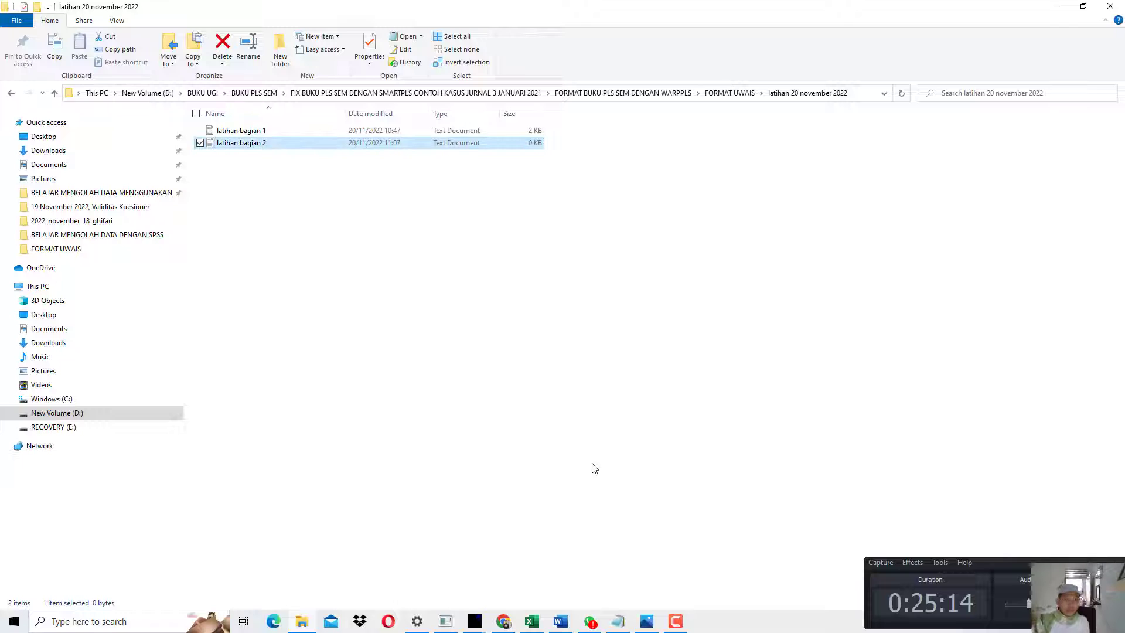
Paste the copied Chapter 2 data table into the latihan bagian 2 text file, then save and close it.
key(Return)
key(ctrl+v)
click(962, 416)
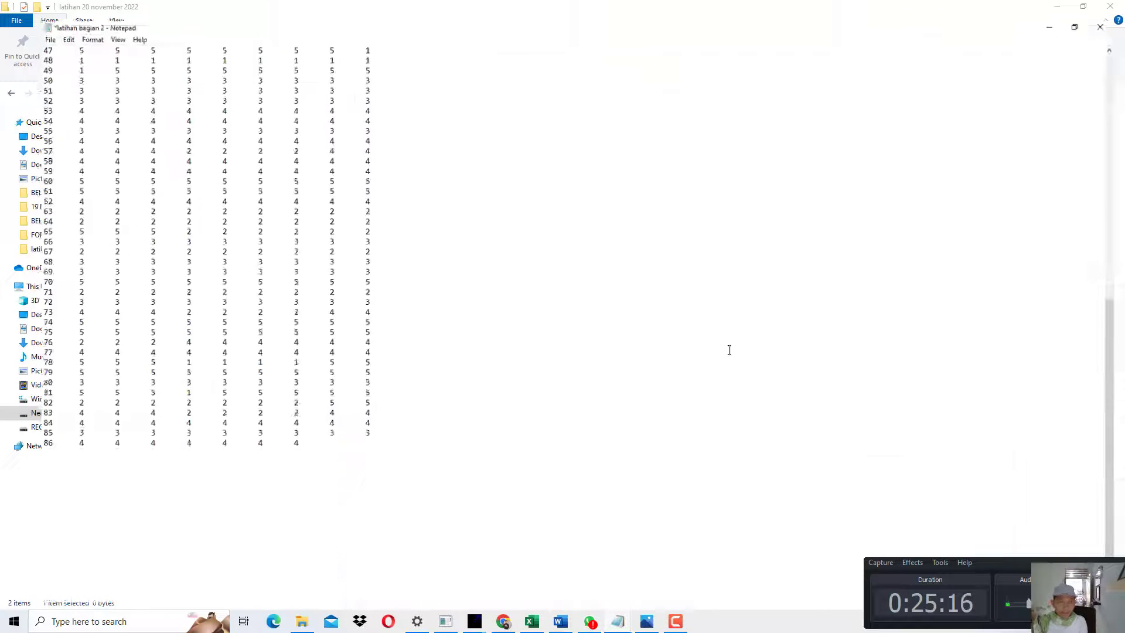
scroll(172, 133, up, 10)
scroll(172, 132, up, 4)
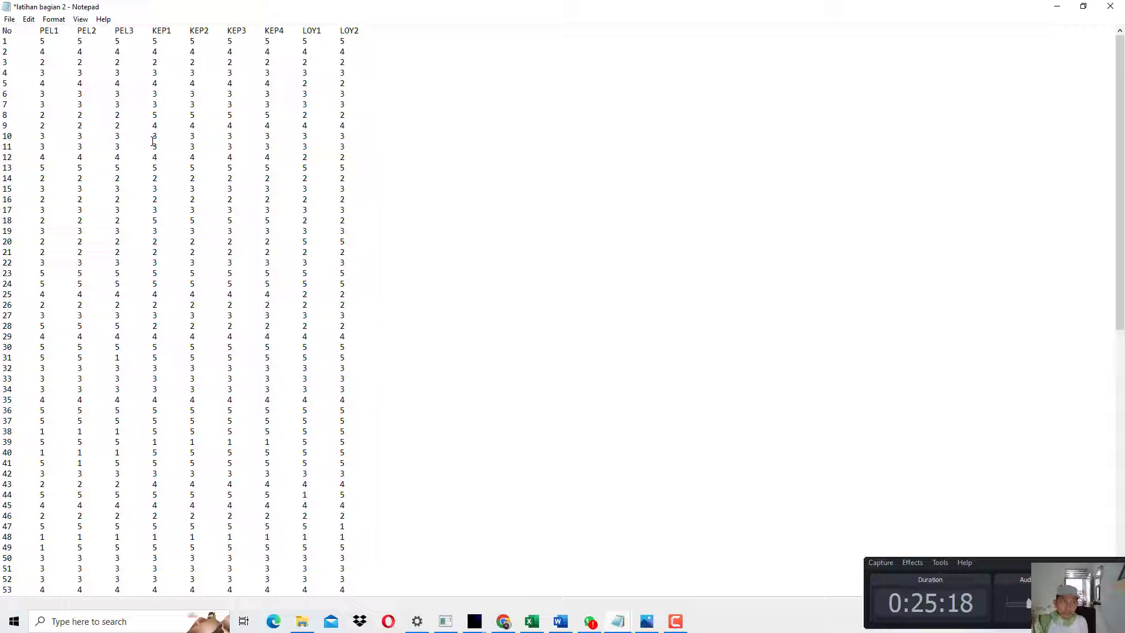
click(9, 19)
click(26, 71)
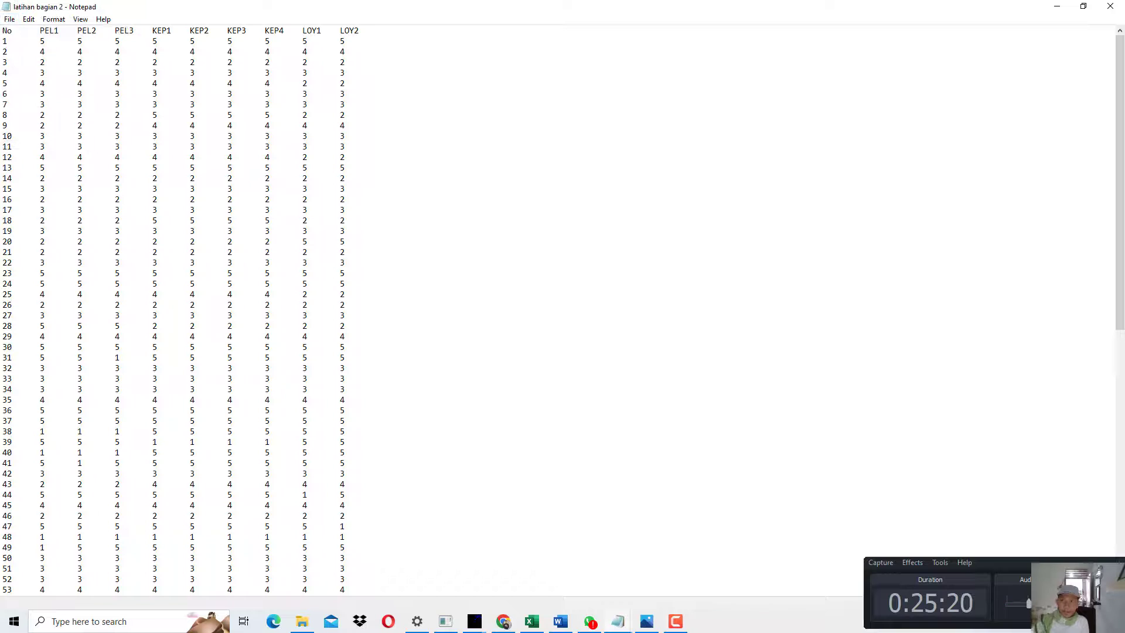
click(1110, 6)
Switch to WarpPLS, close its results window and save the project as latihan bagian 1 in the latihan 20 november 2022 folder.
click(476, 621)
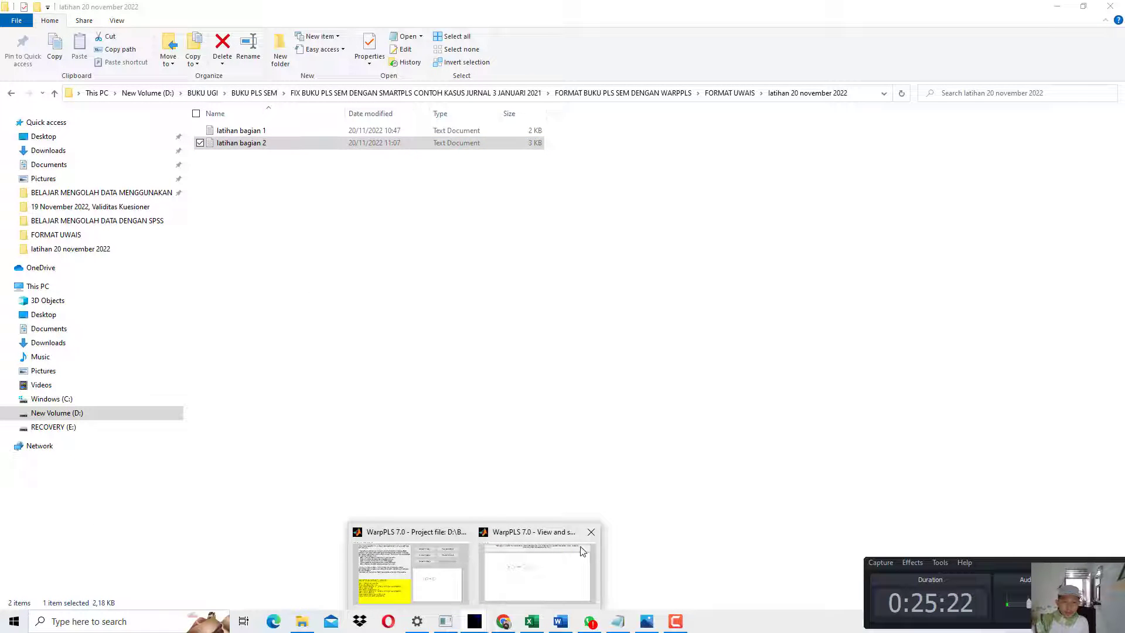
click(592, 530)
click(518, 560)
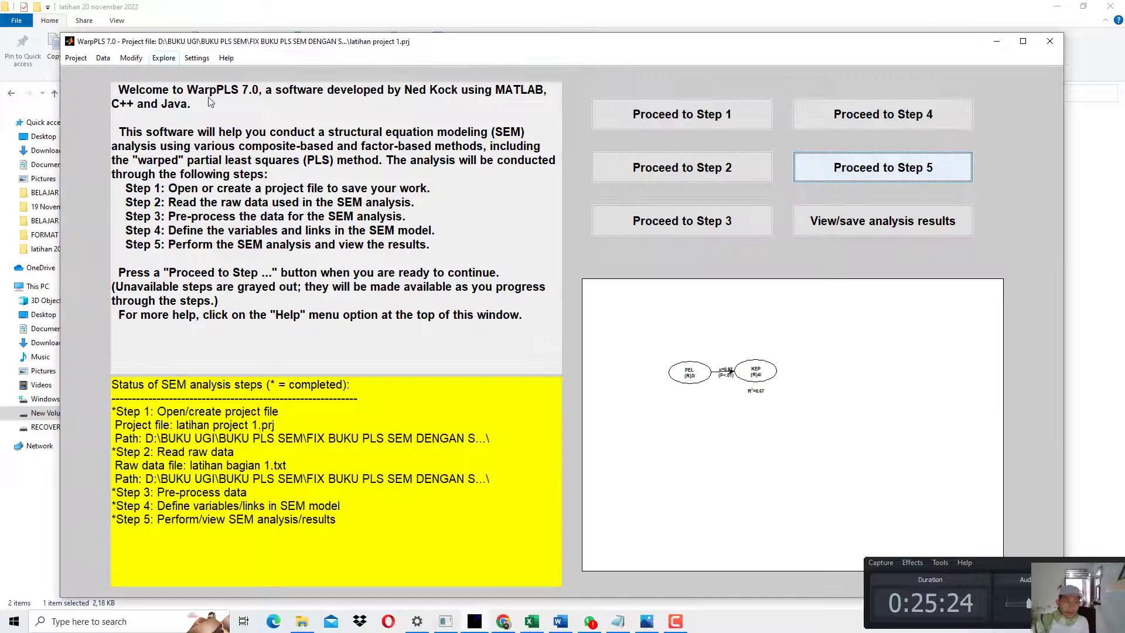
click(75, 58)
click(94, 100)
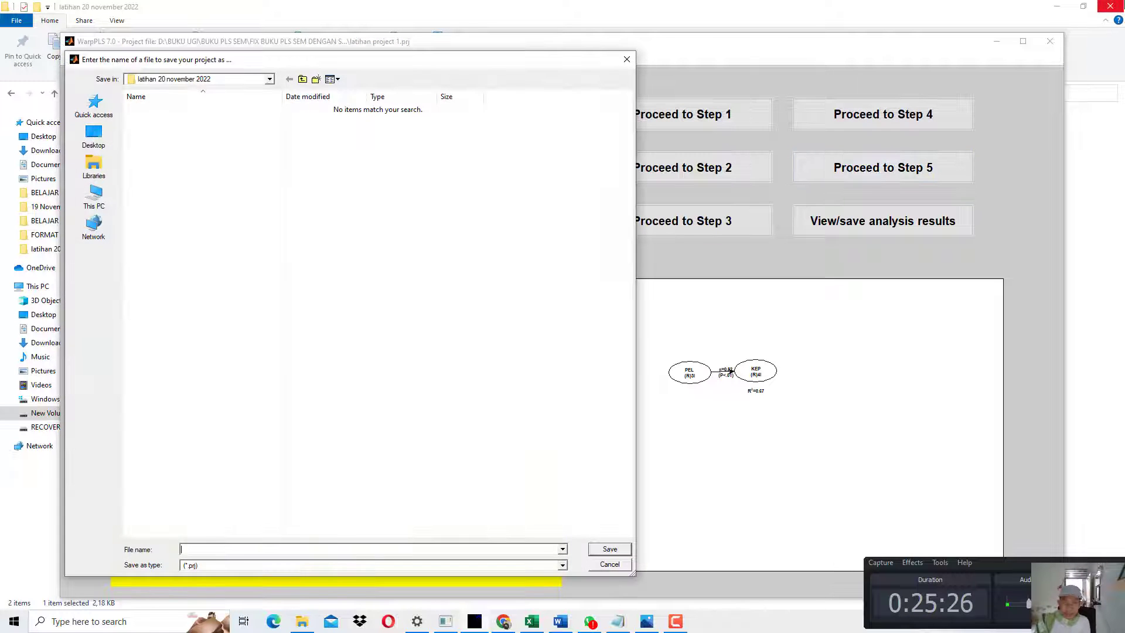
text(latihan )
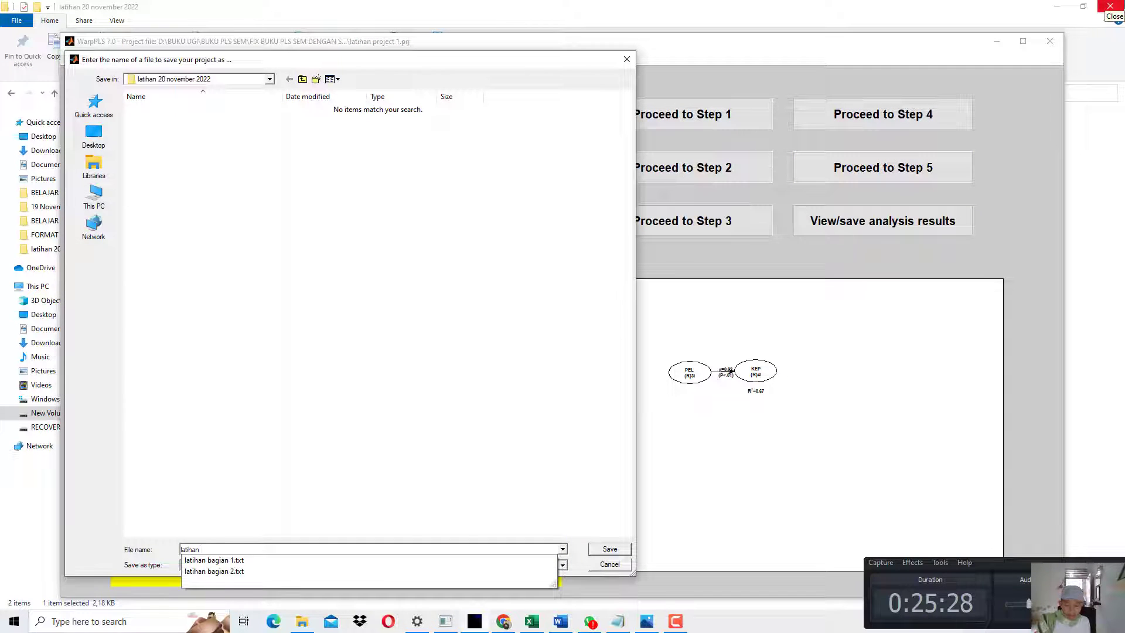
text(bagian 1)
key(Return)
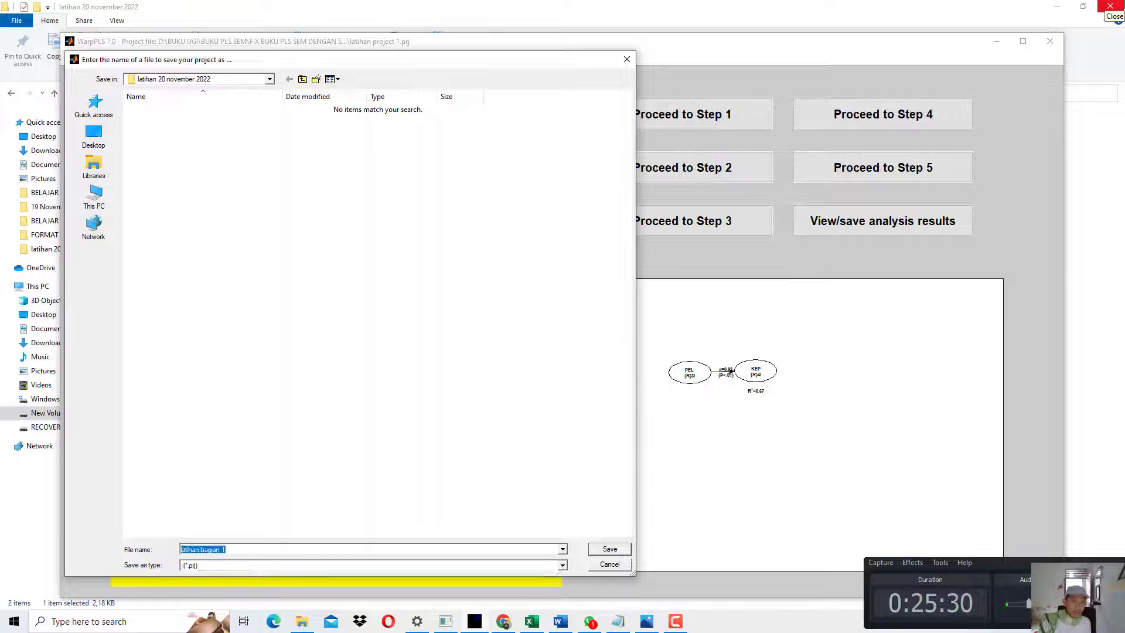
click(143, 270)
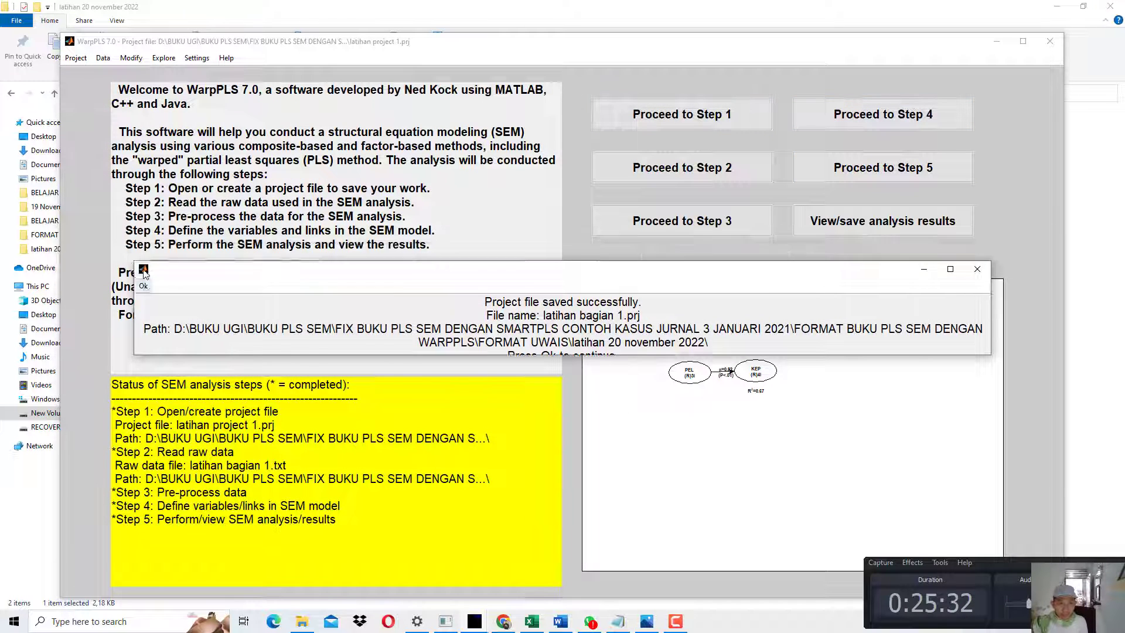
click(303, 623)
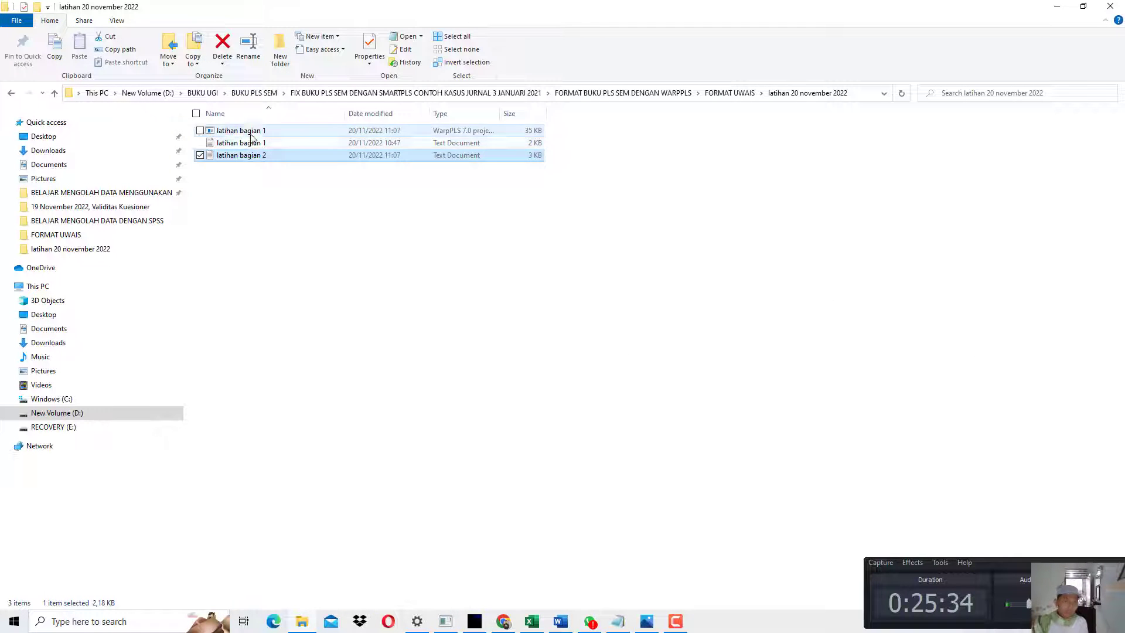
click(246, 131)
Save a copy of the WarpPLS project as latihan bagian 2 in the same folder.
click(475, 621)
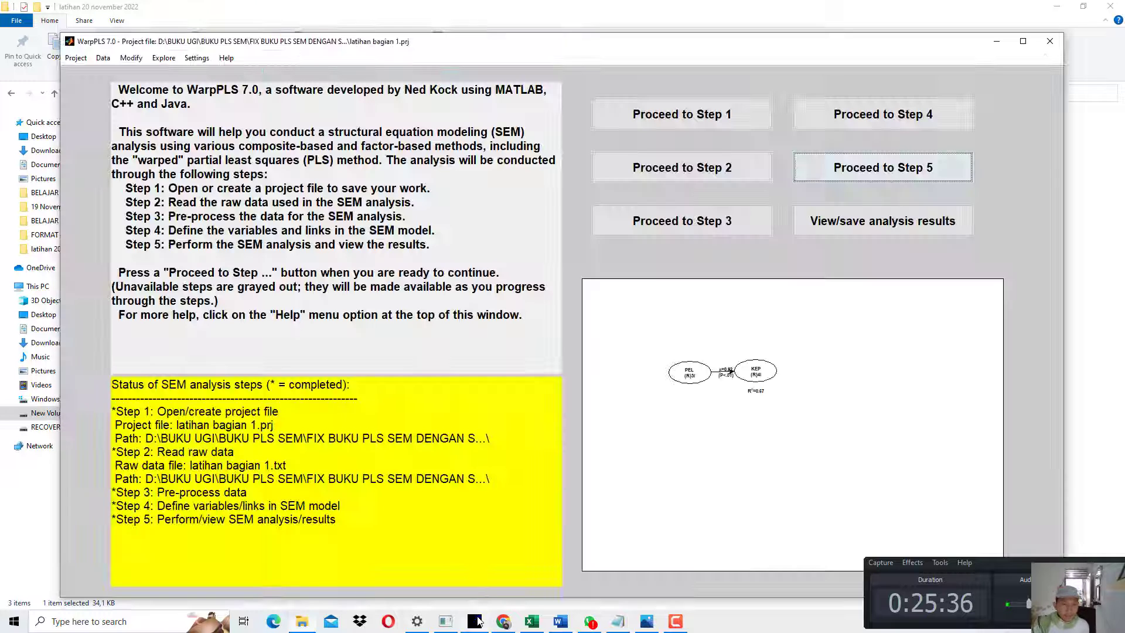
click(75, 58)
click(88, 95)
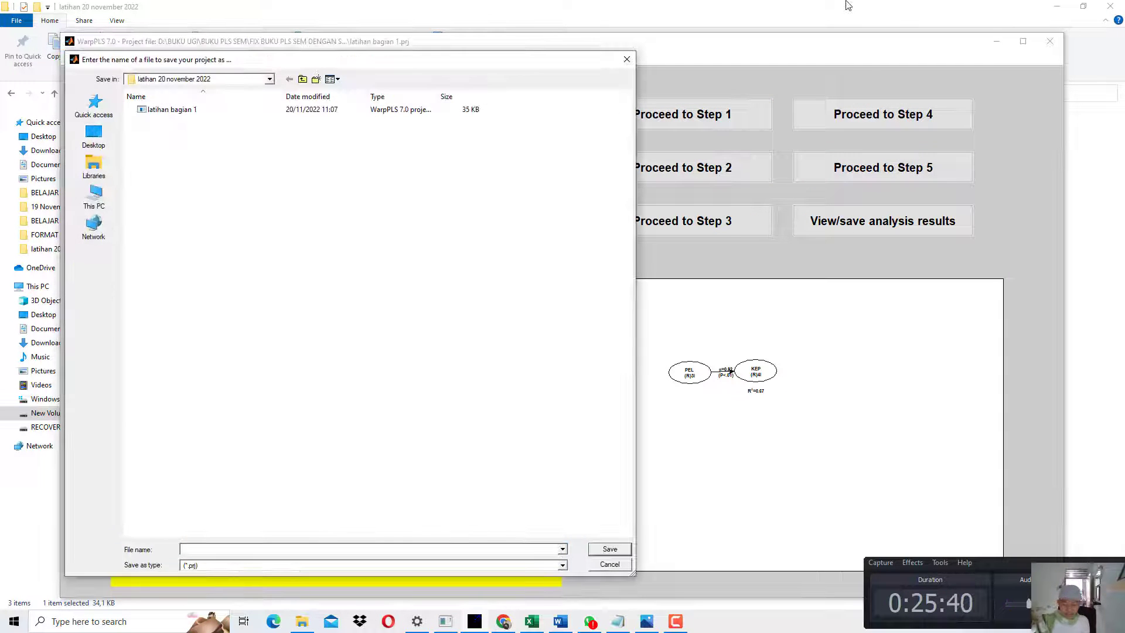
text(latihan bagian)
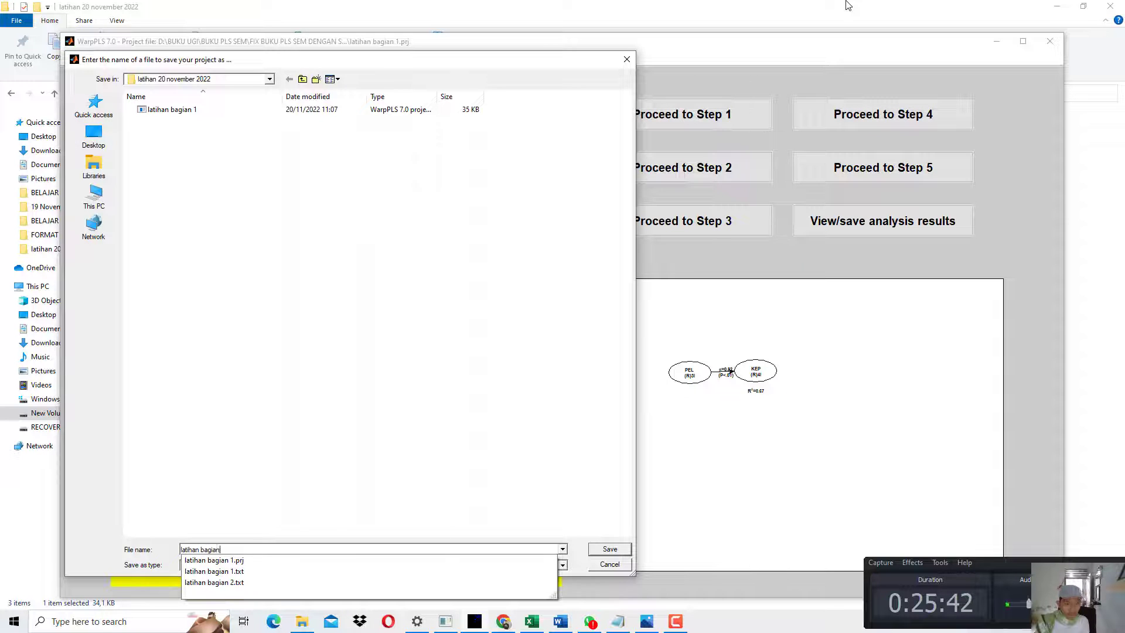
text( 2)
key(Return)
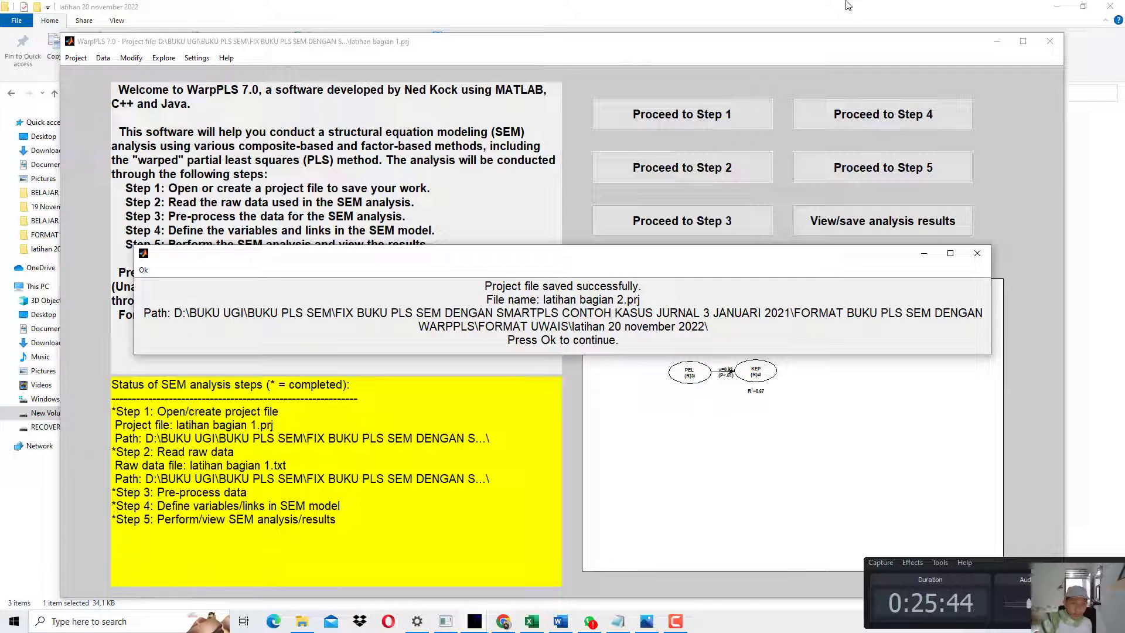
click(143, 270)
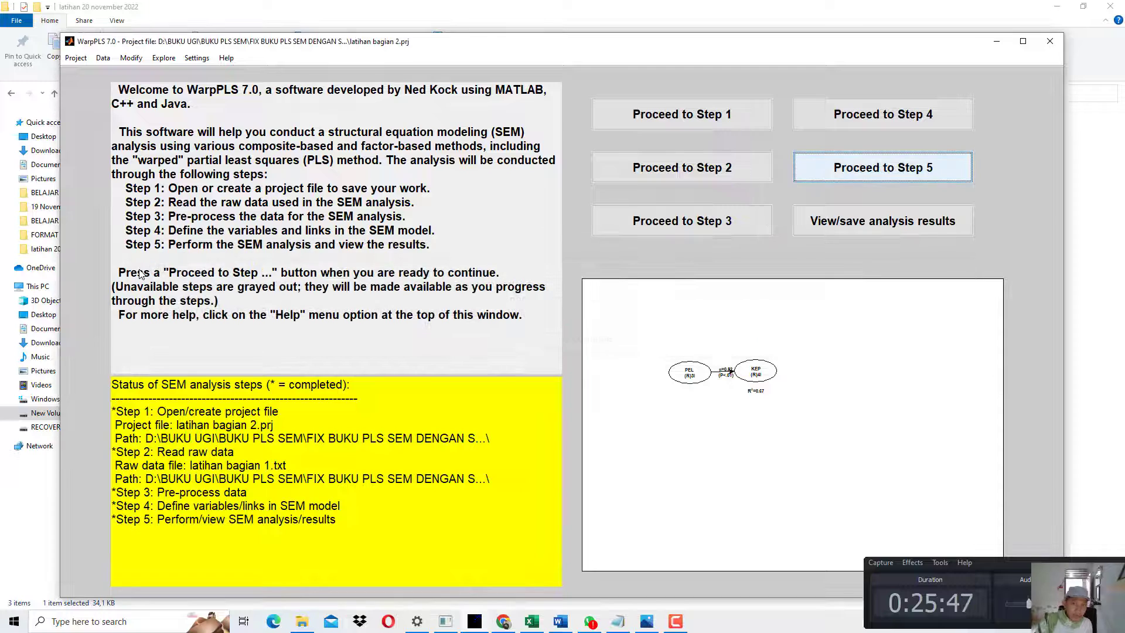
Switch to the Chrome PDF and examine the PEL, KEP and LOY mediation model in Gambar 2.2.
click(496, 626)
click(228, 10)
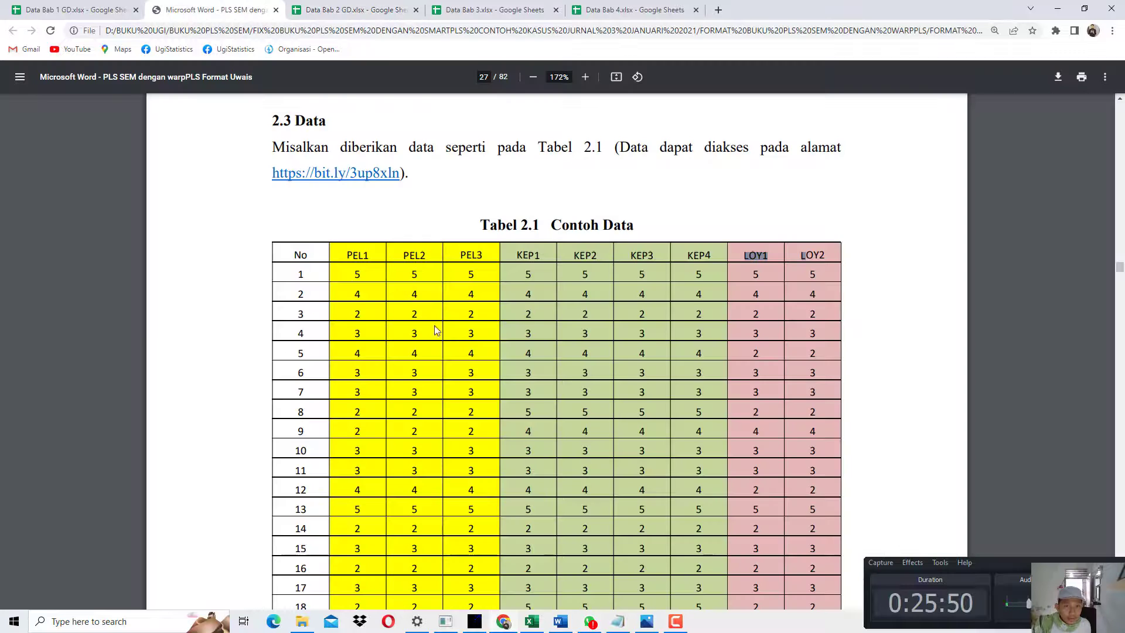
scroll(436, 330, down, 20)
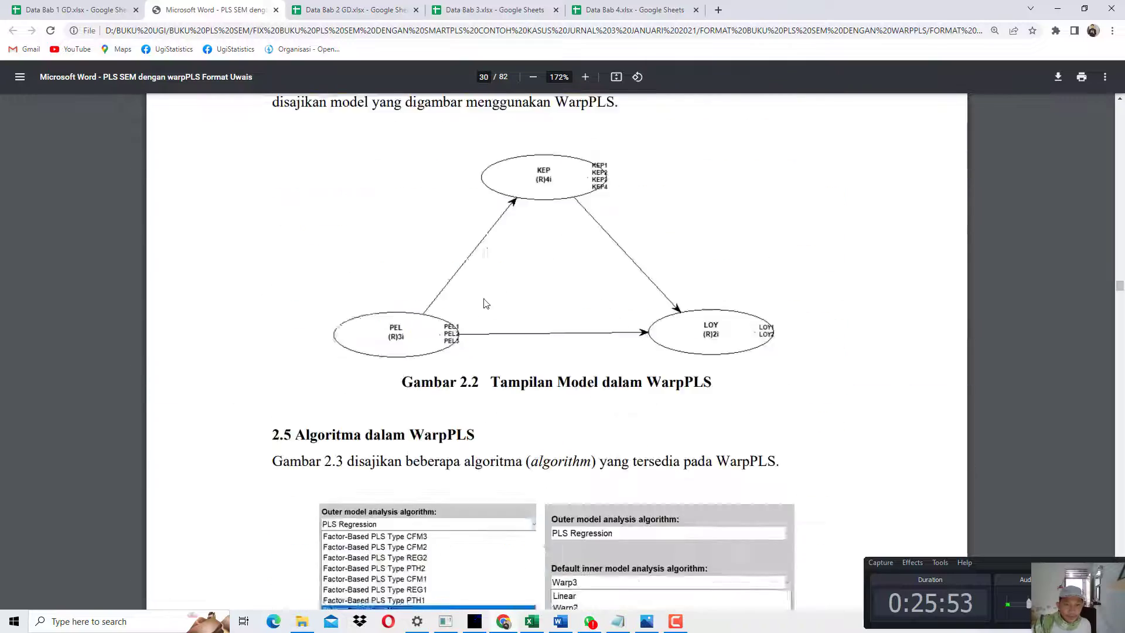
scroll(484, 303, up, 3)
ctrl+scroll(486, 316, up, 2)
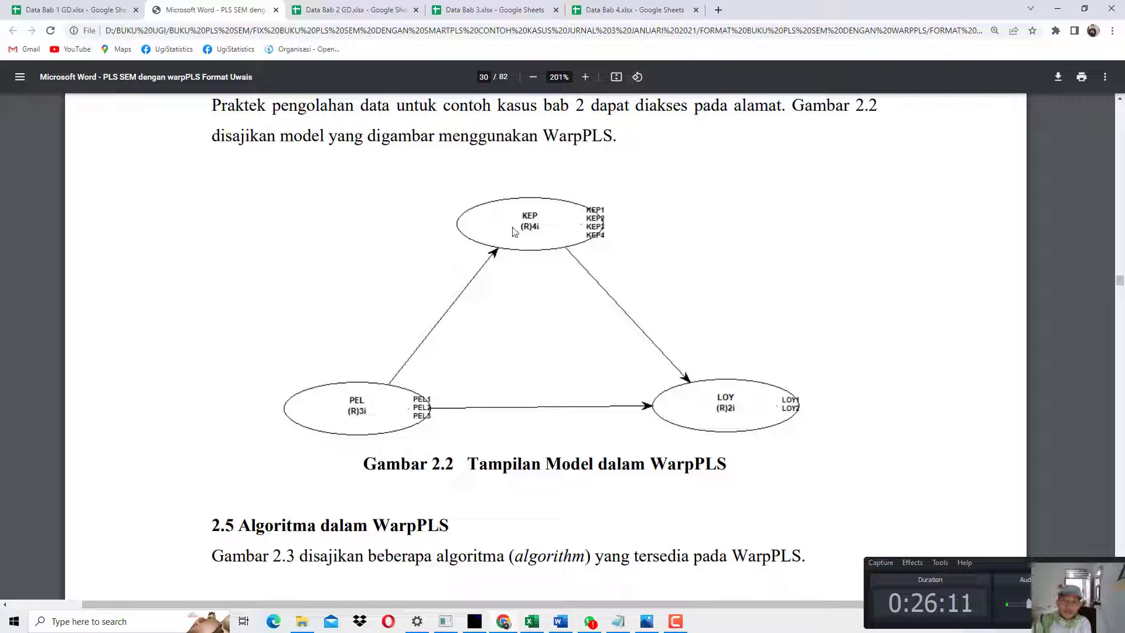
Return to WarpPLS, rerun Step 2 with latihan bagian 2.txt as the raw data file and accept the imported table.
click(476, 621)
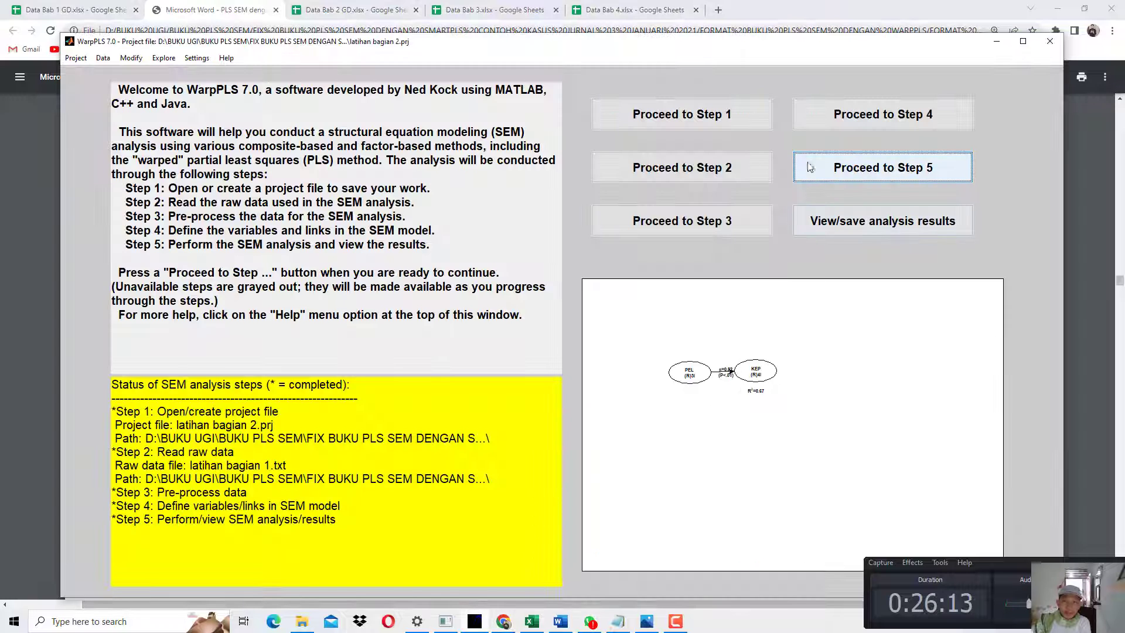
click(678, 175)
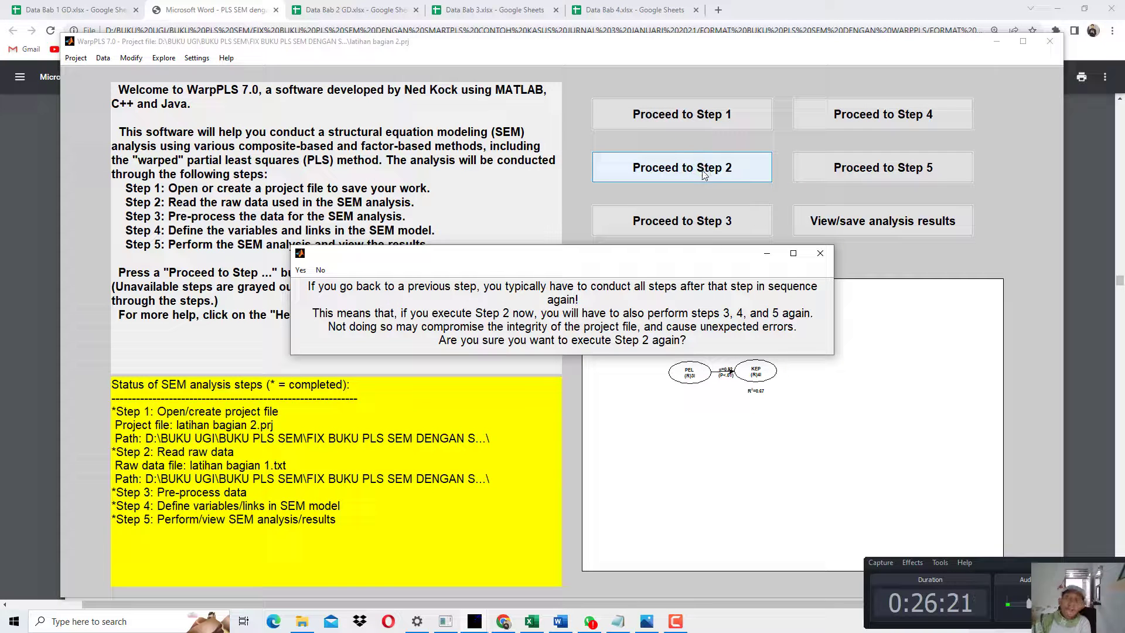
click(300, 270)
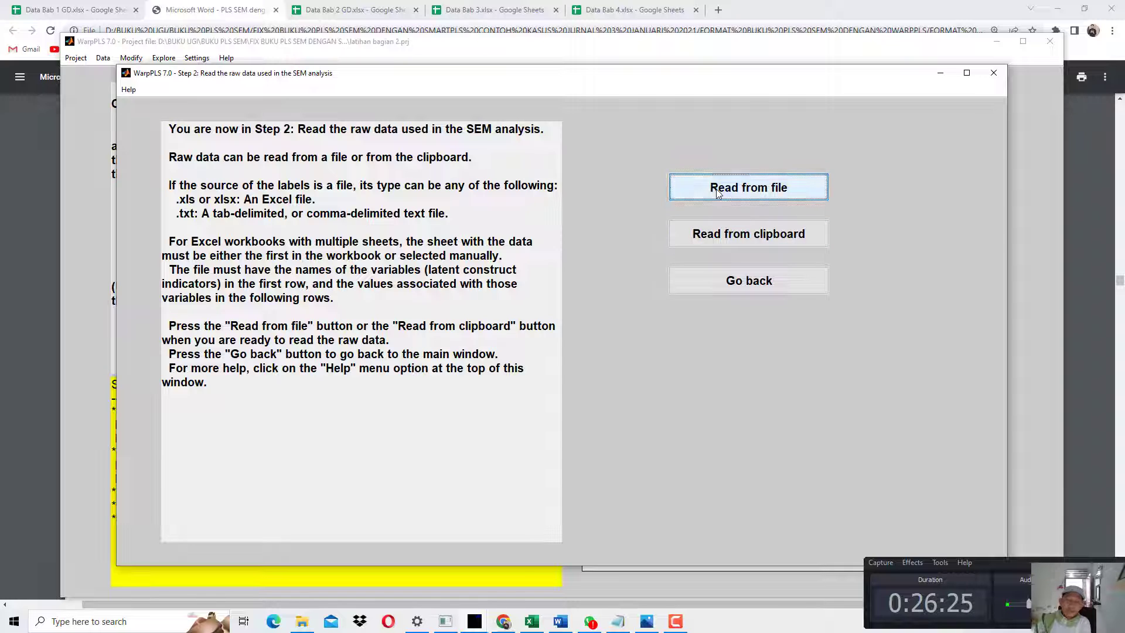
click(718, 193)
double_click(241, 152)
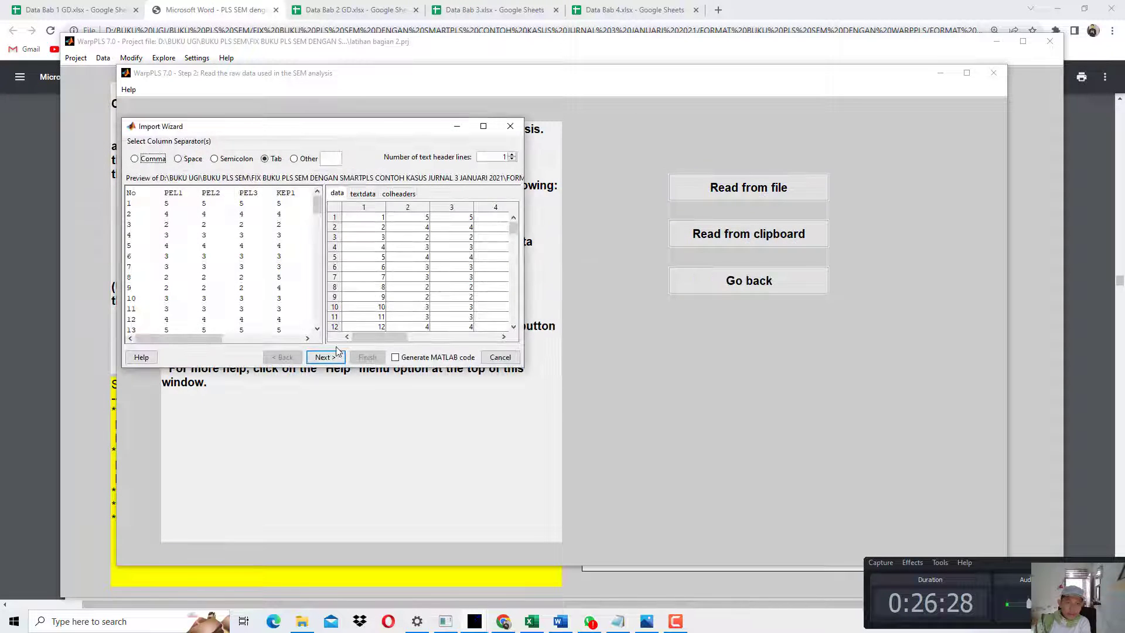
click(325, 356)
click(367, 357)
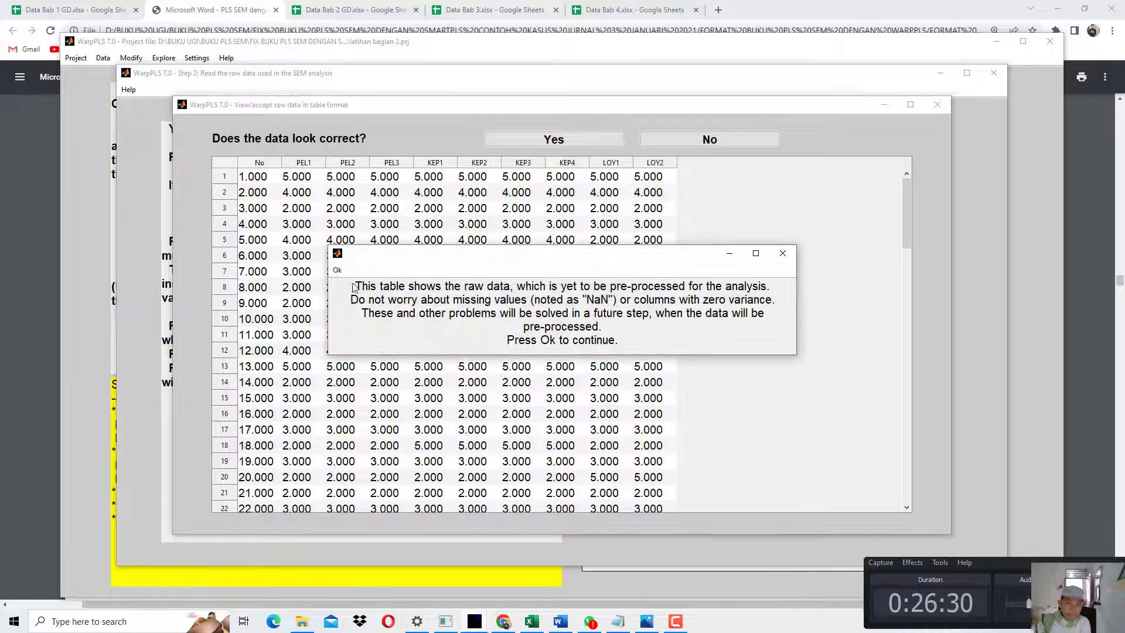
click(333, 271)
click(552, 141)
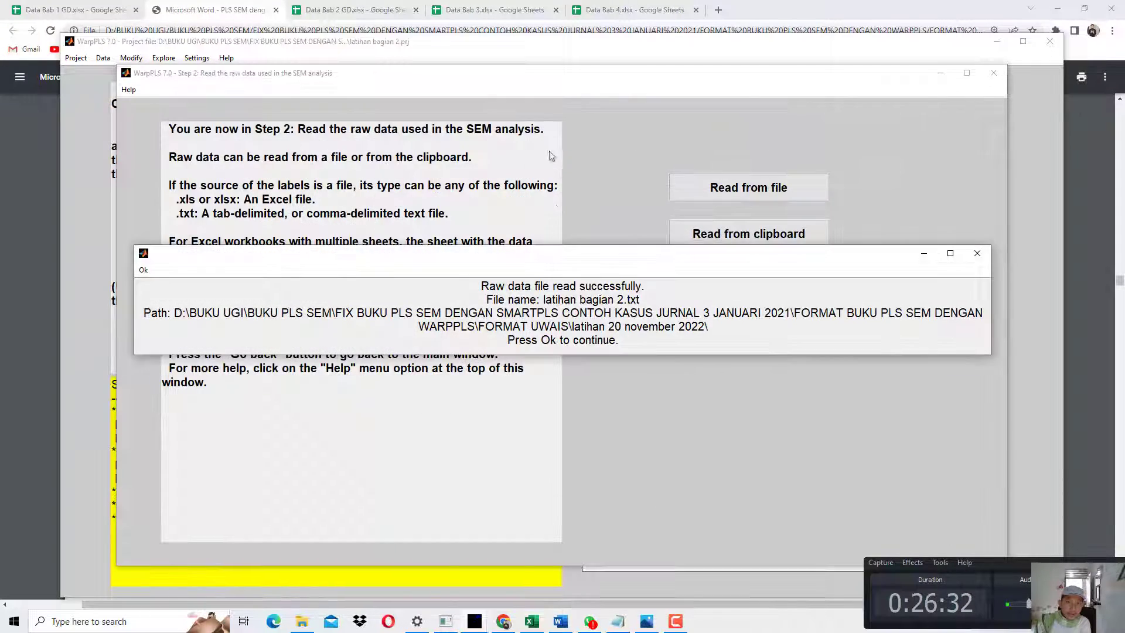
click(155, 270)
Run Step 3 to pre-process the data and accept the standardized data table.
click(677, 223)
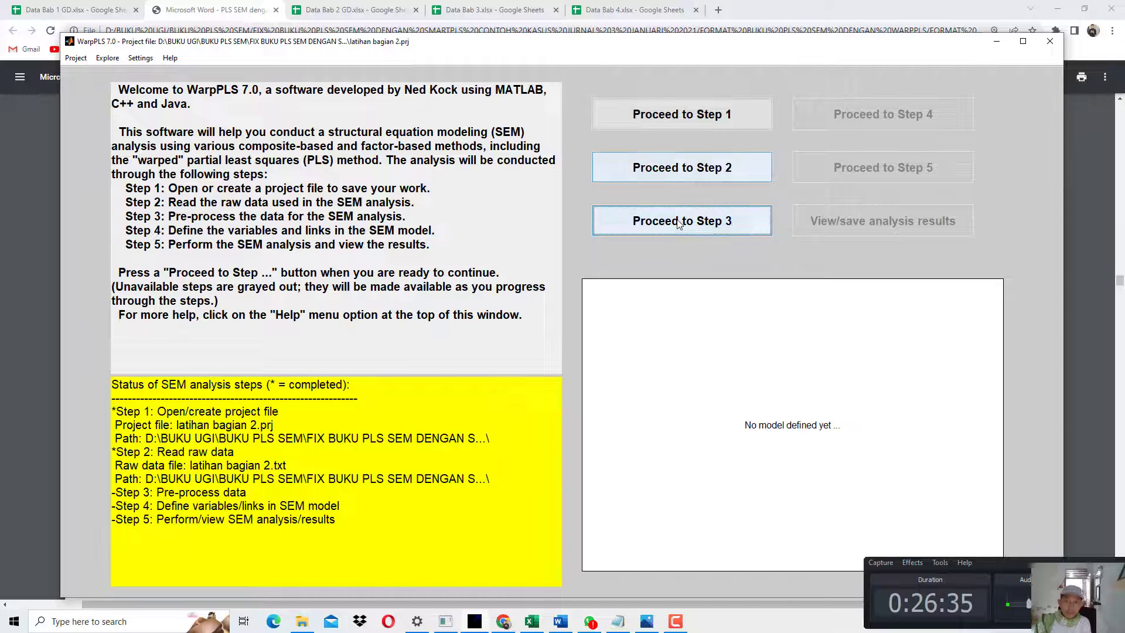
click(704, 231)
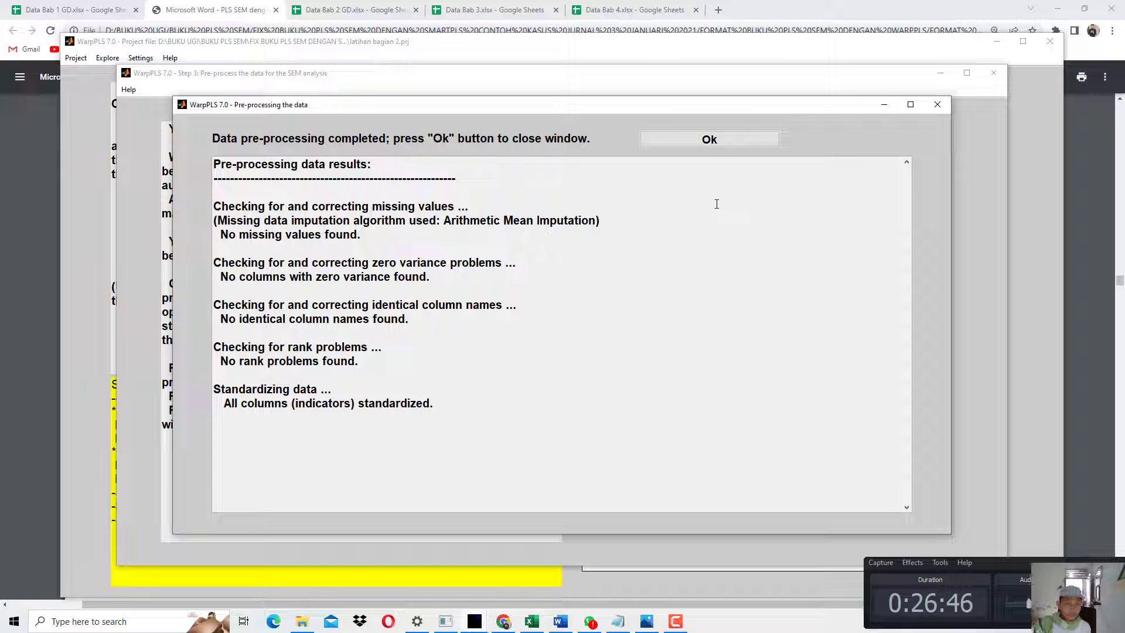
click(692, 143)
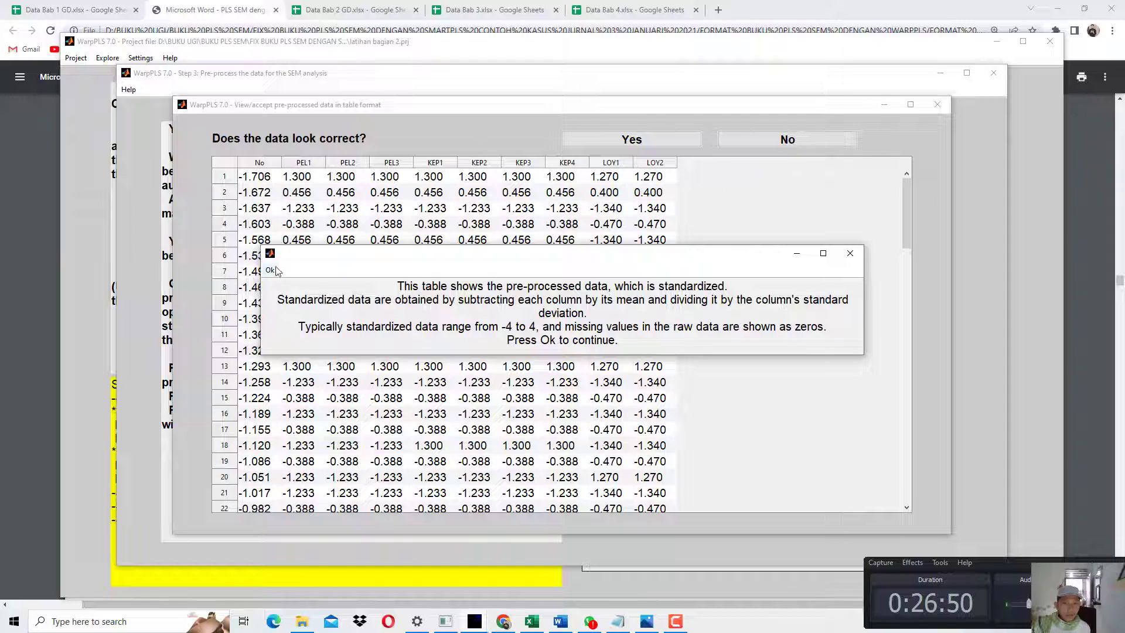
click(270, 270)
click(641, 139)
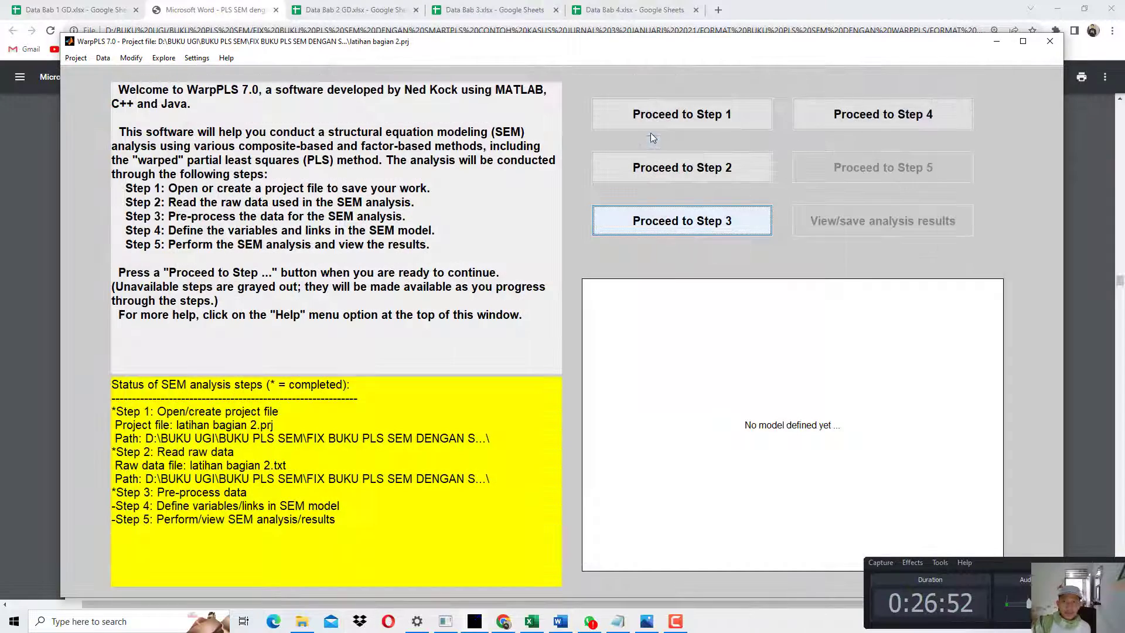
Start Step 4 and open the SEM model editor in a maximized window.
click(924, 116)
click(742, 235)
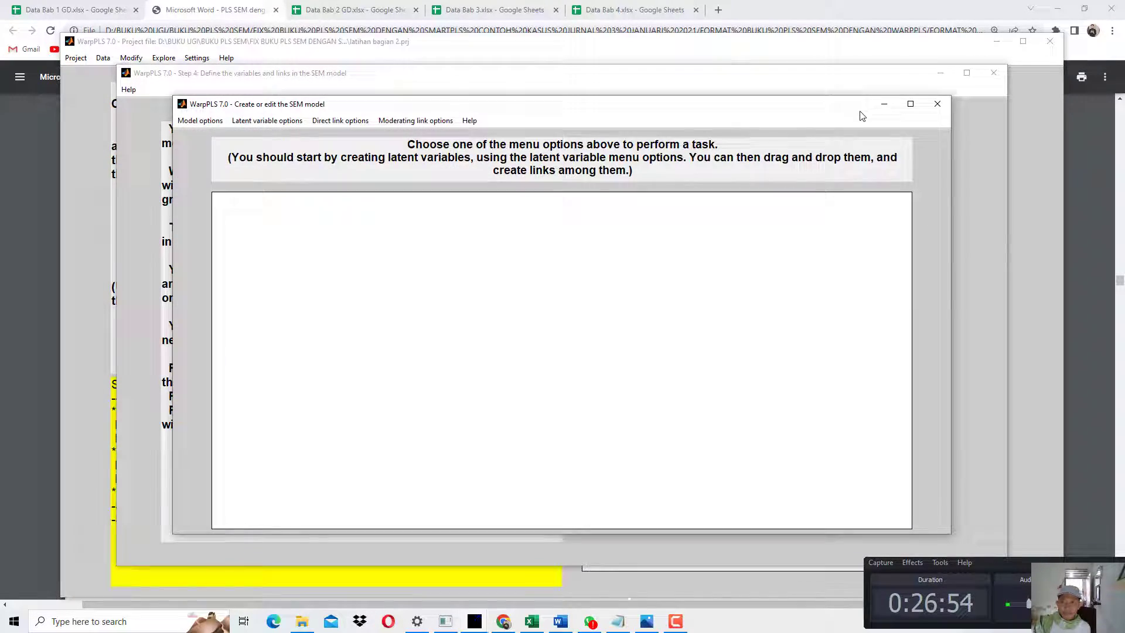
click(910, 105)
Create the reflective latent variable PEL on the model canvas with indicators PEL1, PEL2 and PEL3, and save it.
click(146, 21)
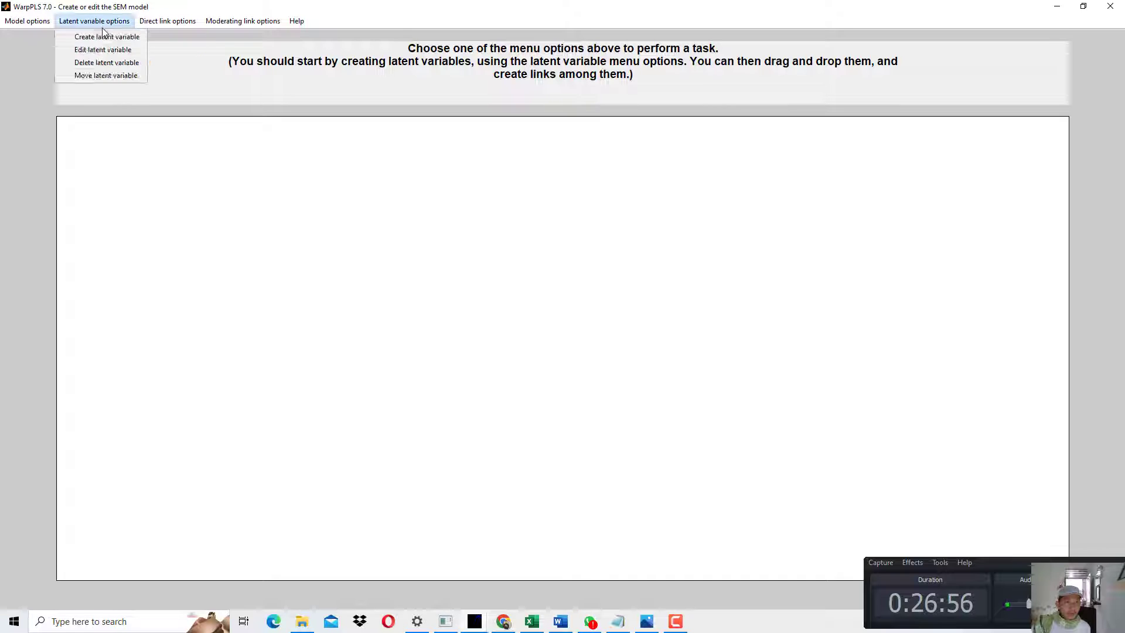
click(104, 37)
click(229, 301)
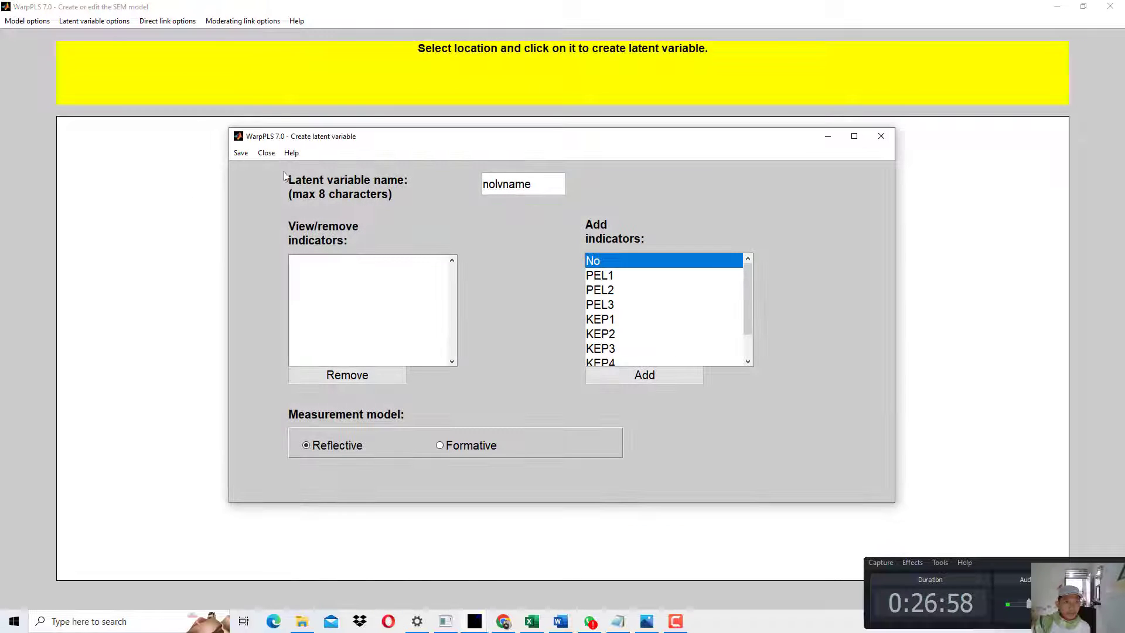
drag(543, 182, 388, 179)
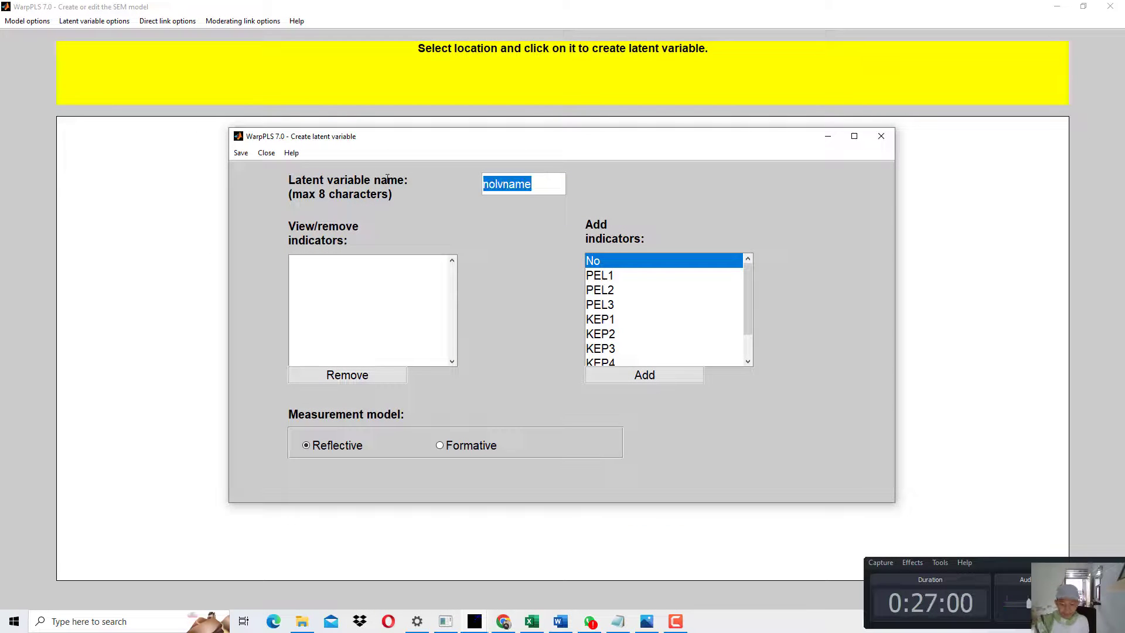
text(PEL)
click(633, 276)
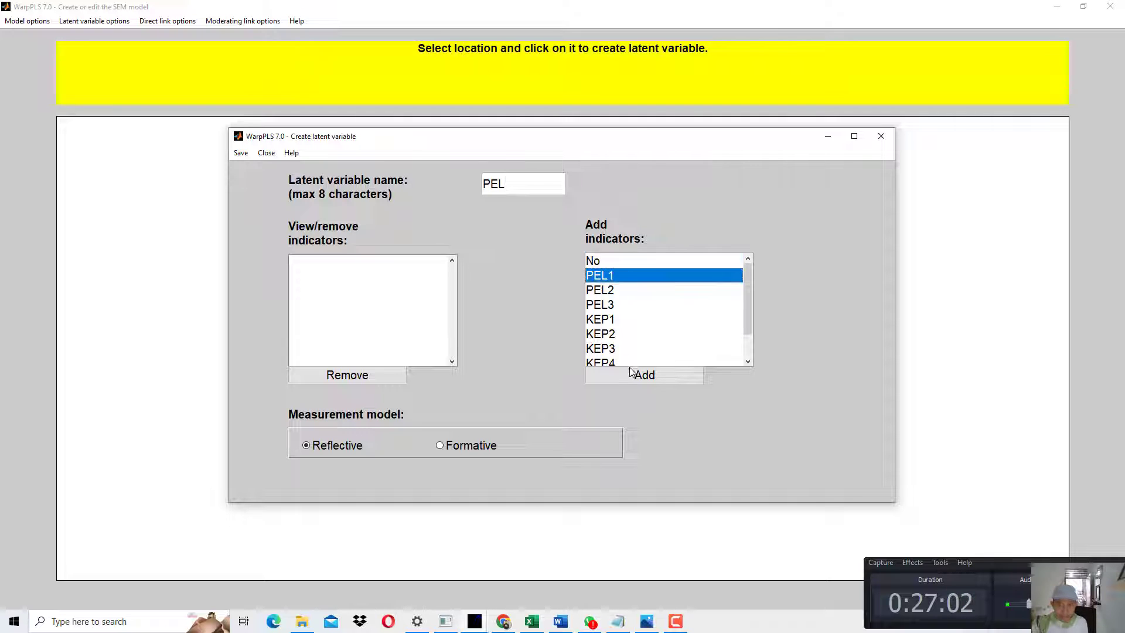
click(631, 374)
click(631, 375)
click(631, 375)
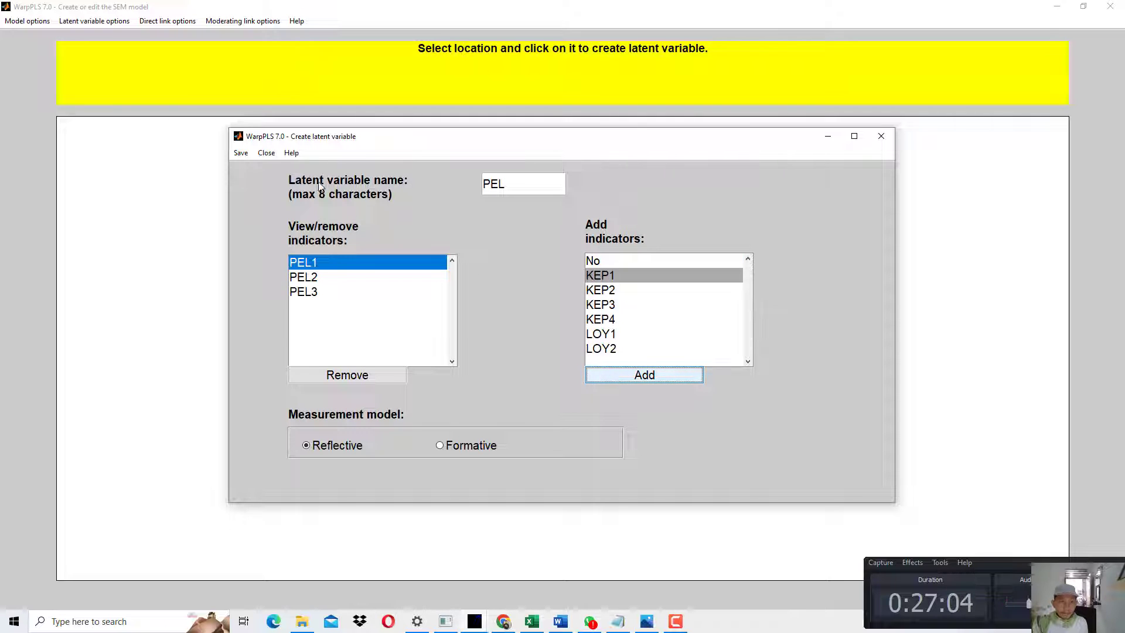
click(241, 153)
Create the reflective latent variable KEP above and between the others' positions with indicators KEP1 to KEP4, and save it.
click(94, 21)
click(97, 33)
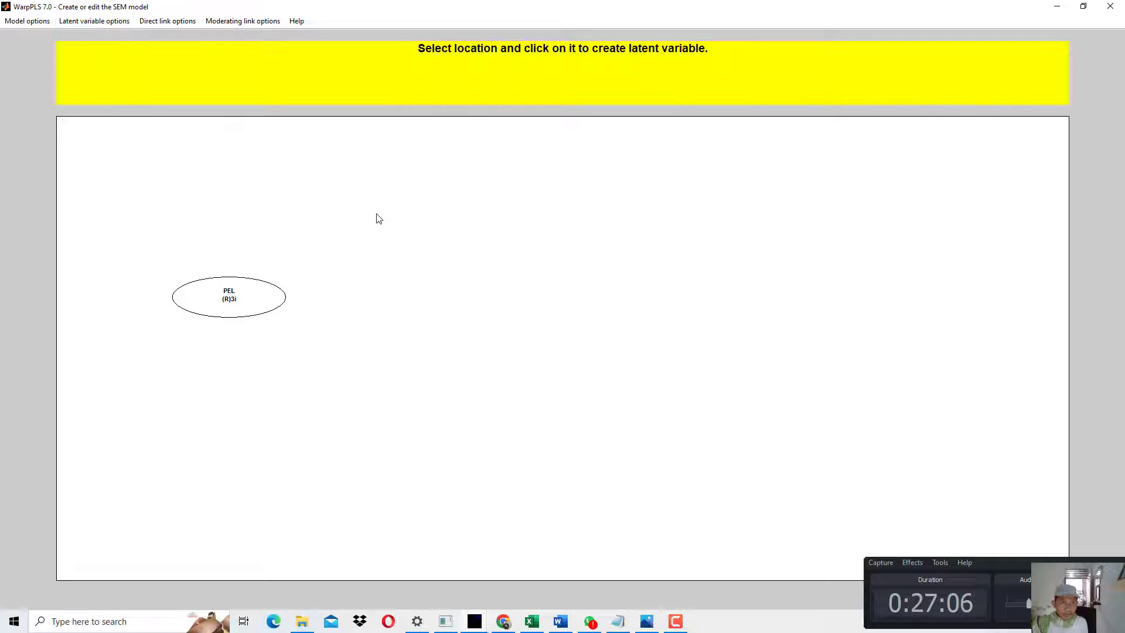
click(379, 219)
double_click(503, 183)
text(KEP)
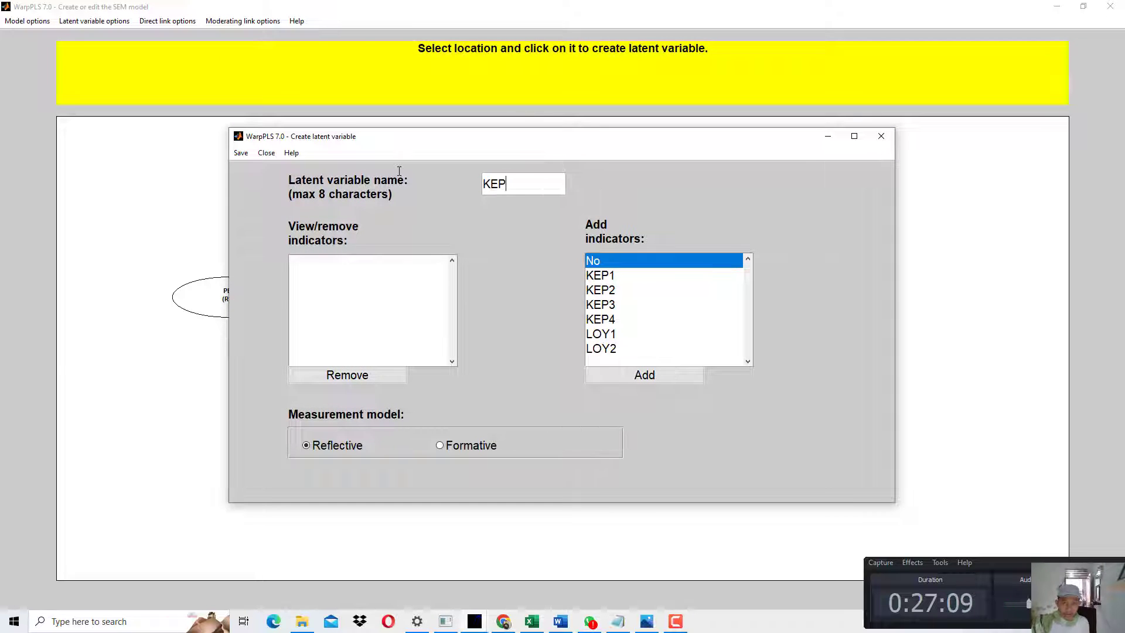
drag(600, 275, 600, 289)
click(631, 375)
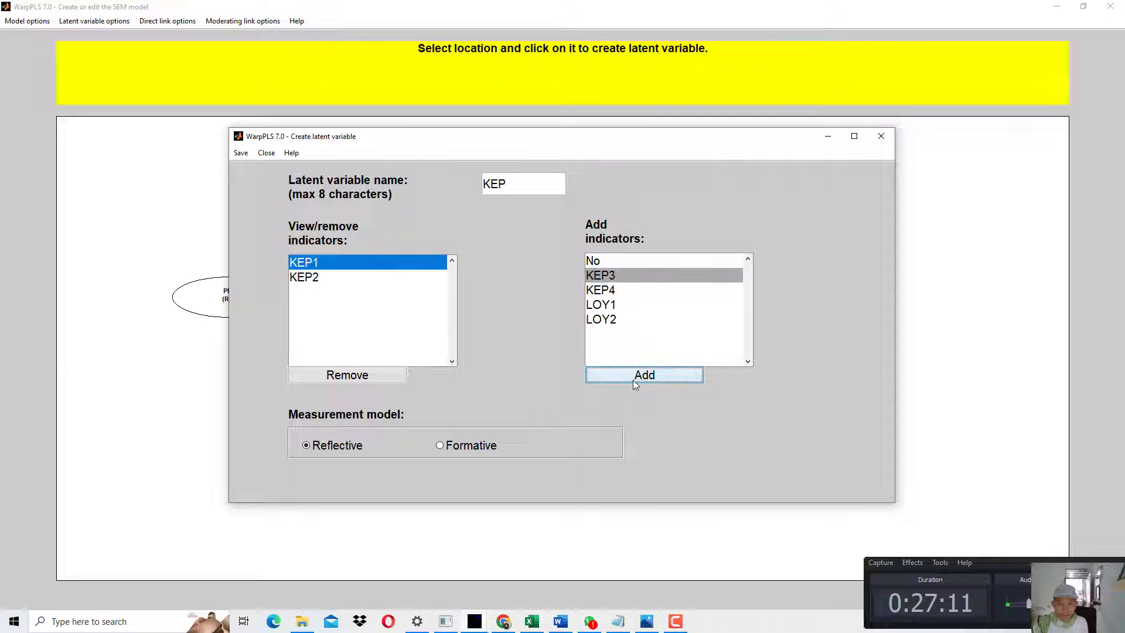
click(634, 378)
click(241, 152)
click(254, 171)
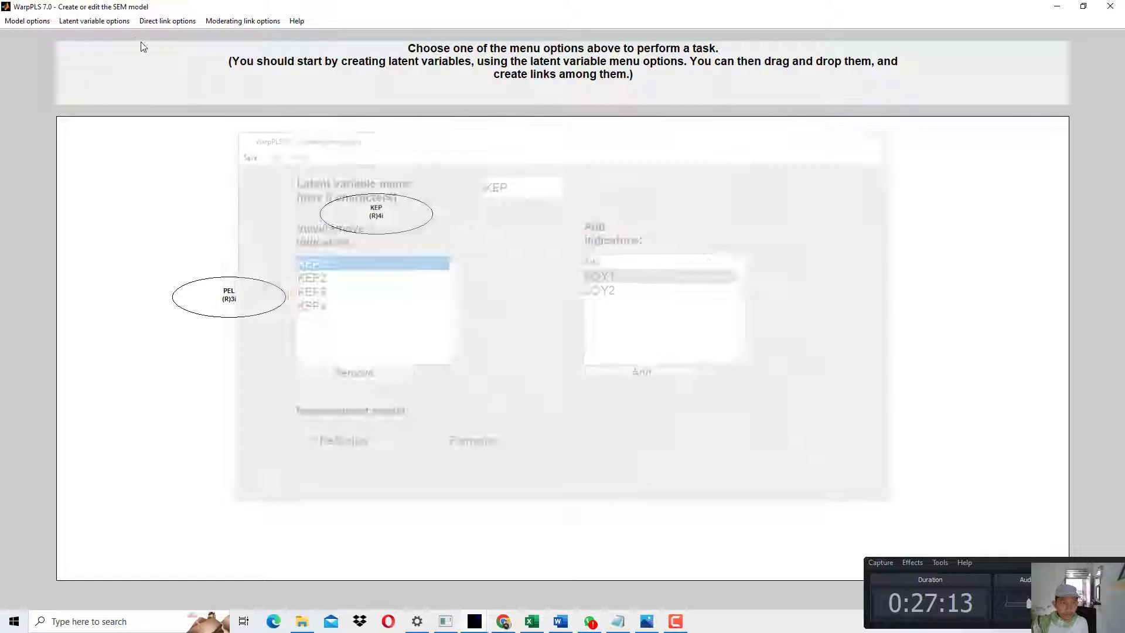
Create the reflective latent variable LOY to the right of KEP with indicators LOY1 and LOY2, and save it.
click(94, 20)
click(113, 36)
click(94, 20)
click(105, 36)
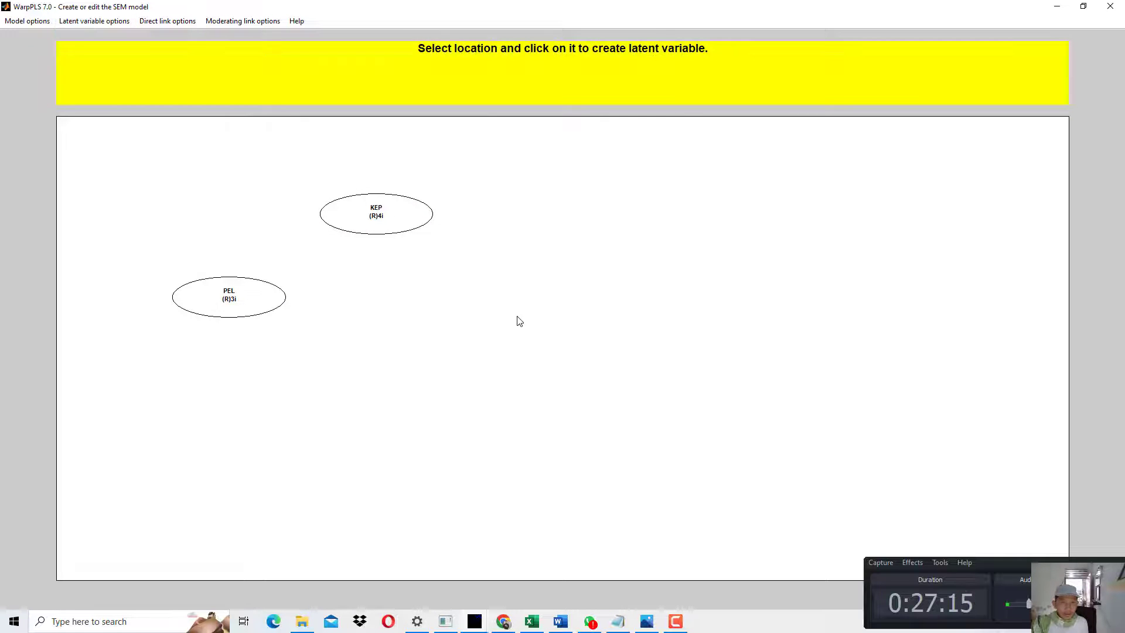
click(506, 279)
double_click(534, 184)
text(L)
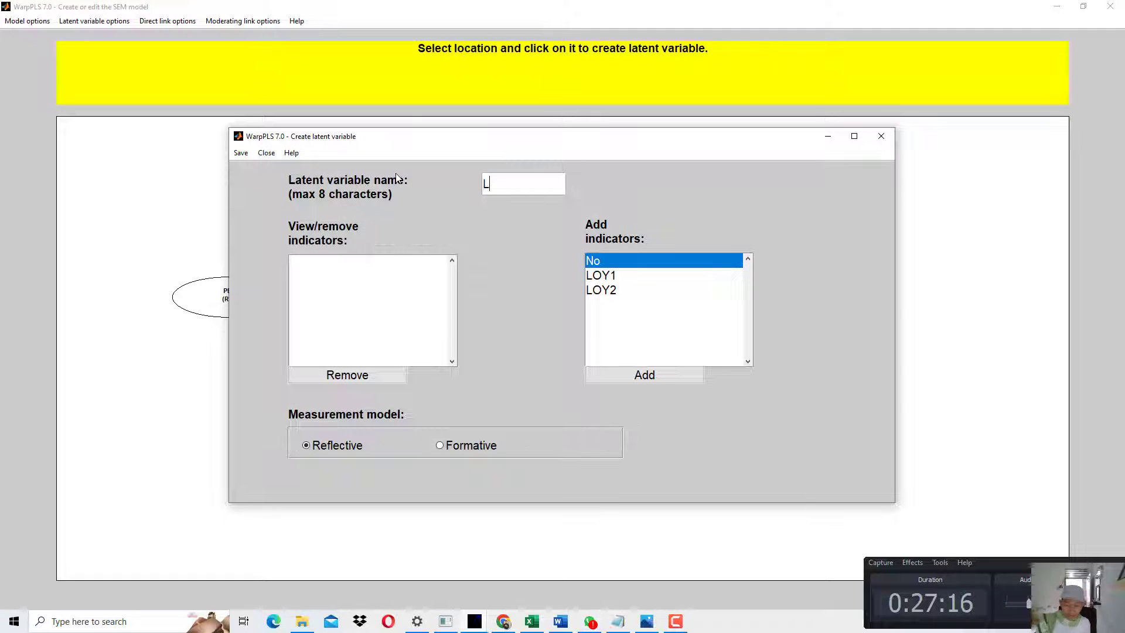
text(IYOY)
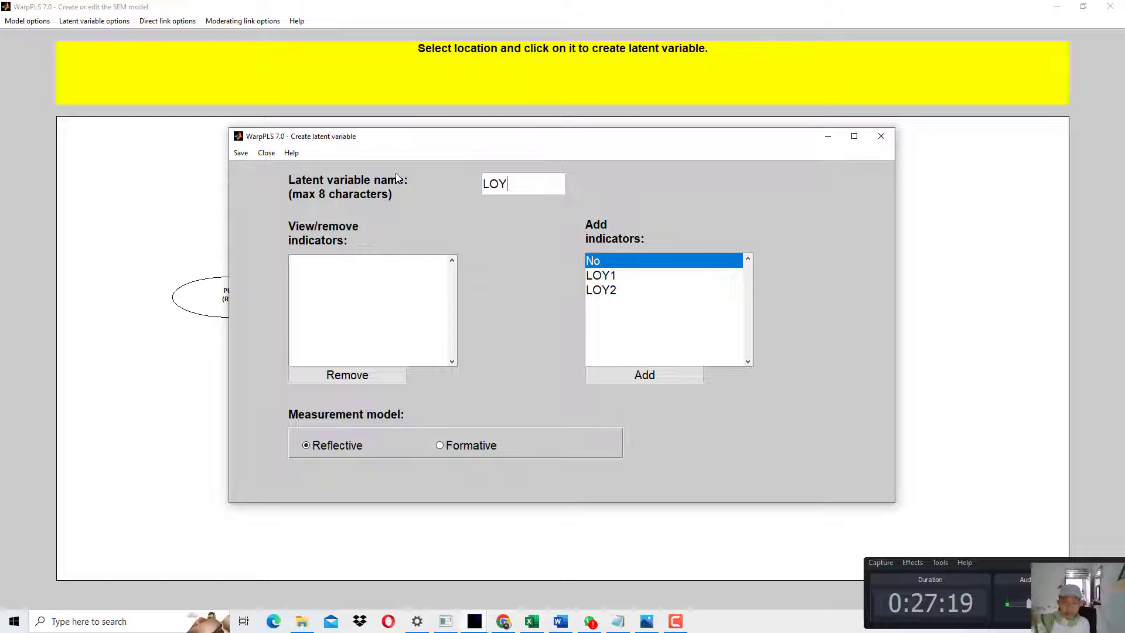
click(634, 275)
click(645, 375)
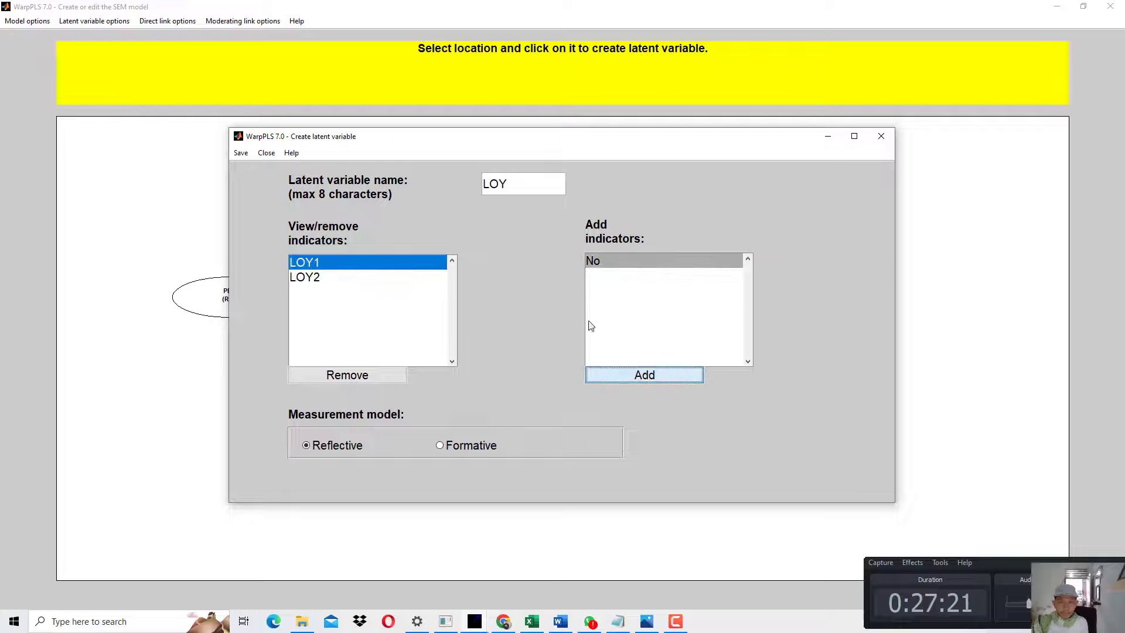
click(241, 153)
click(249, 168)
Create a direct link from PEL to KEP.
click(173, 21)
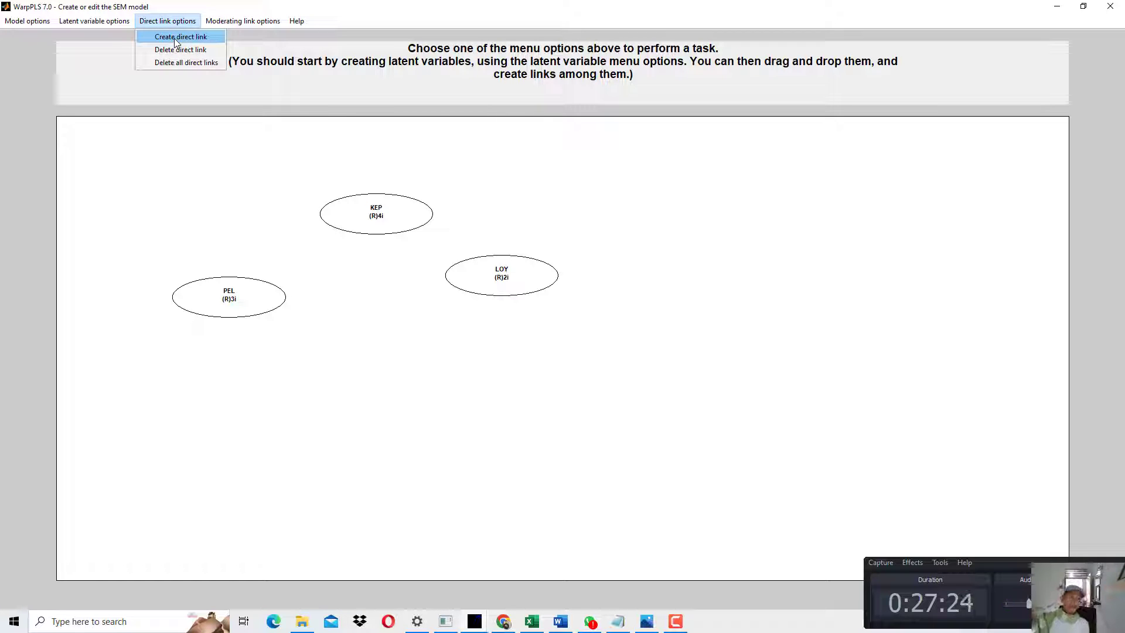
click(174, 38)
click(240, 293)
click(360, 225)
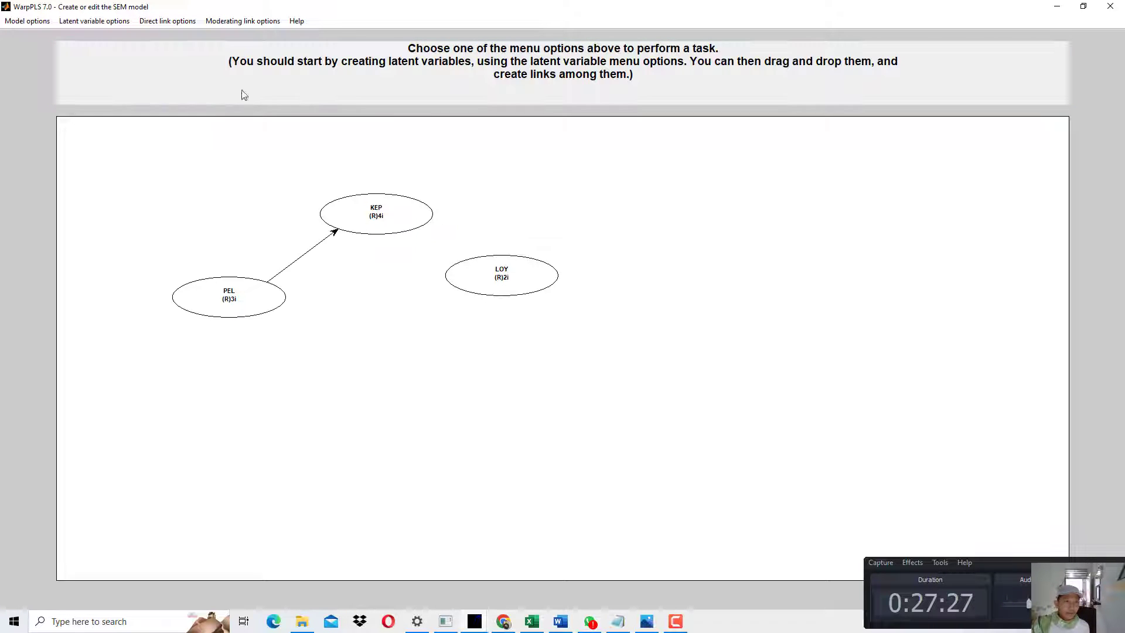
Move LOY slightly down and to the right, and create a direct link from KEP to LOY.
click(173, 21)
click(174, 37)
click(422, 251)
drag(497, 266, 513, 285)
click(167, 21)
click(174, 37)
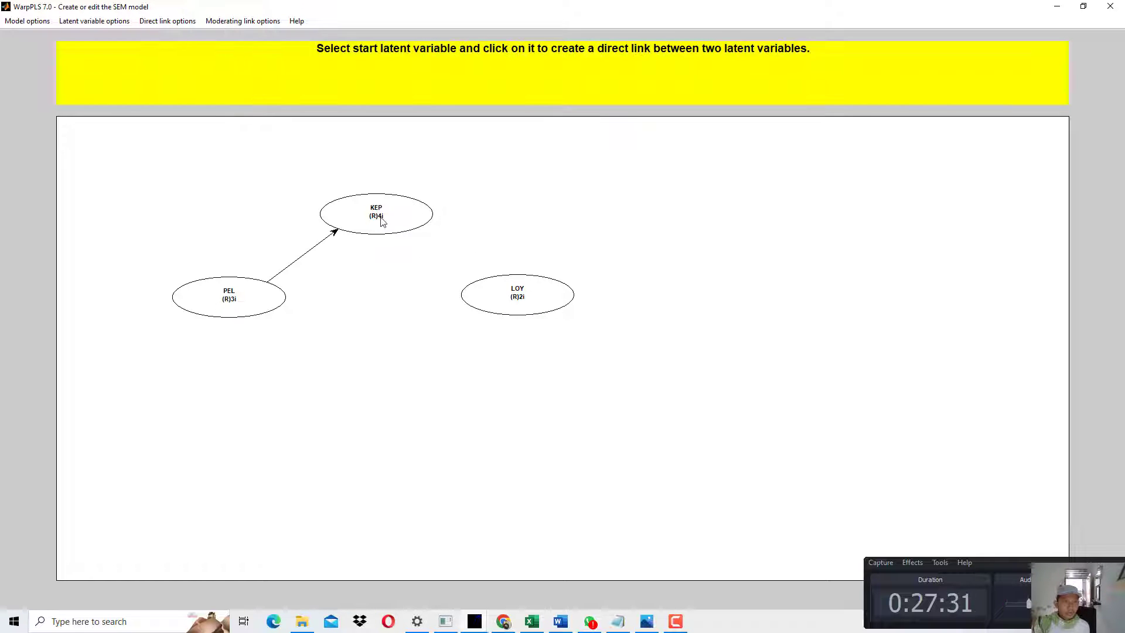
click(381, 220)
click(507, 296)
Create a direct link from PEL to LOY.
click(168, 21)
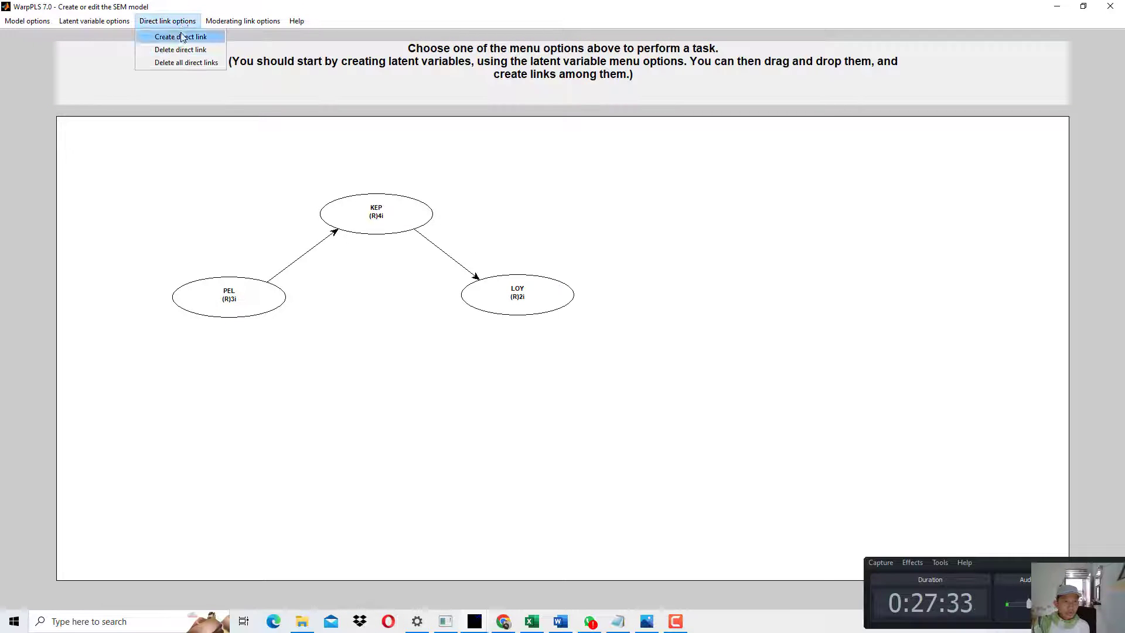
click(181, 37)
click(240, 297)
click(505, 297)
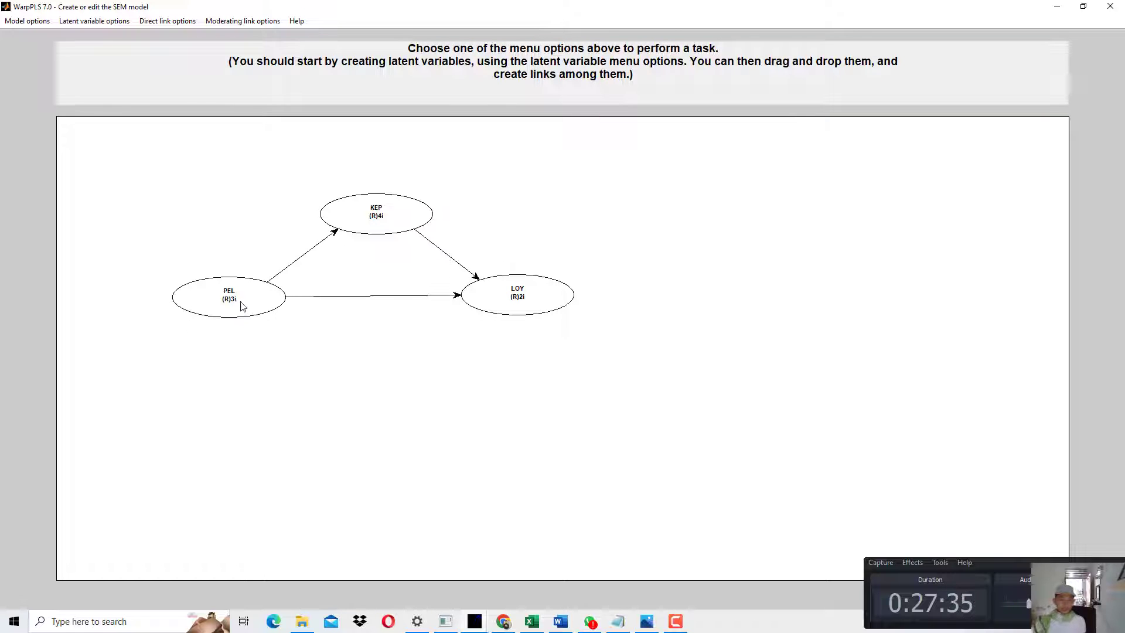
Rearrange PEL, LOY and KEP into a clearer triangle and show the indicators on the model graph.
drag(242, 306, 256, 338)
drag(517, 300, 535, 331)
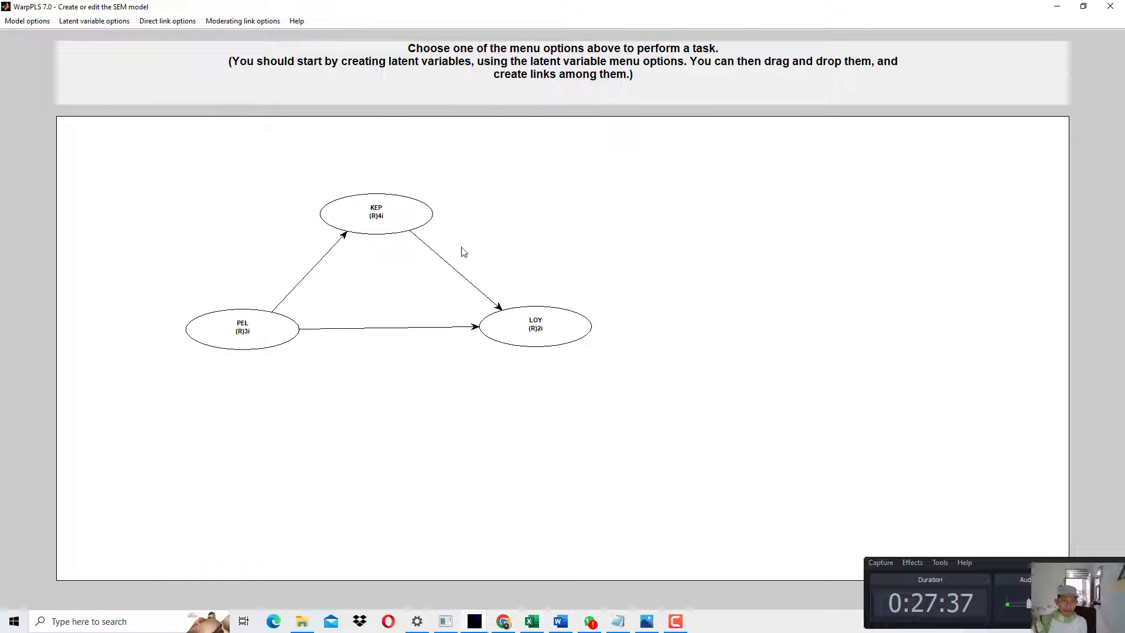
drag(380, 216, 411, 219)
click(34, 22)
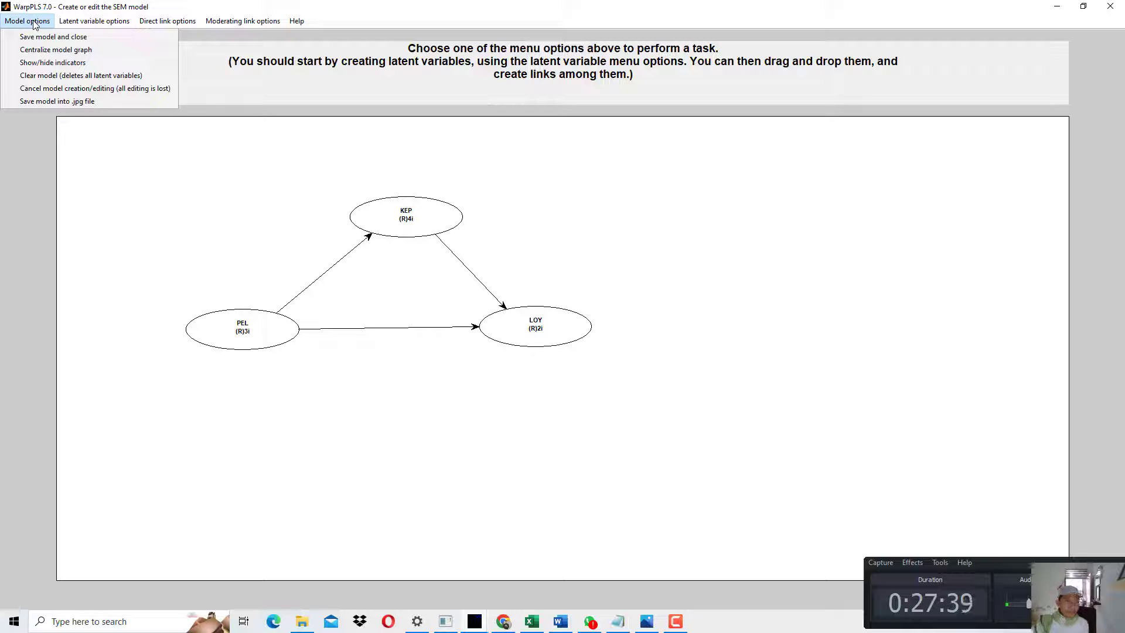
click(38, 64)
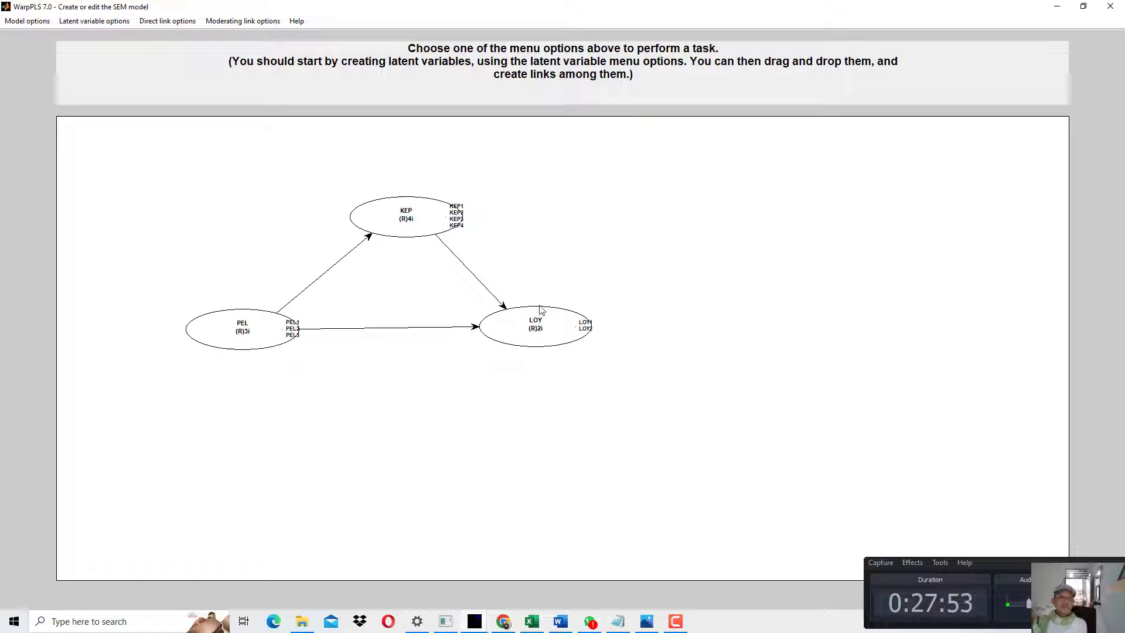
Save the mediation model and close the model editor.
click(27, 21)
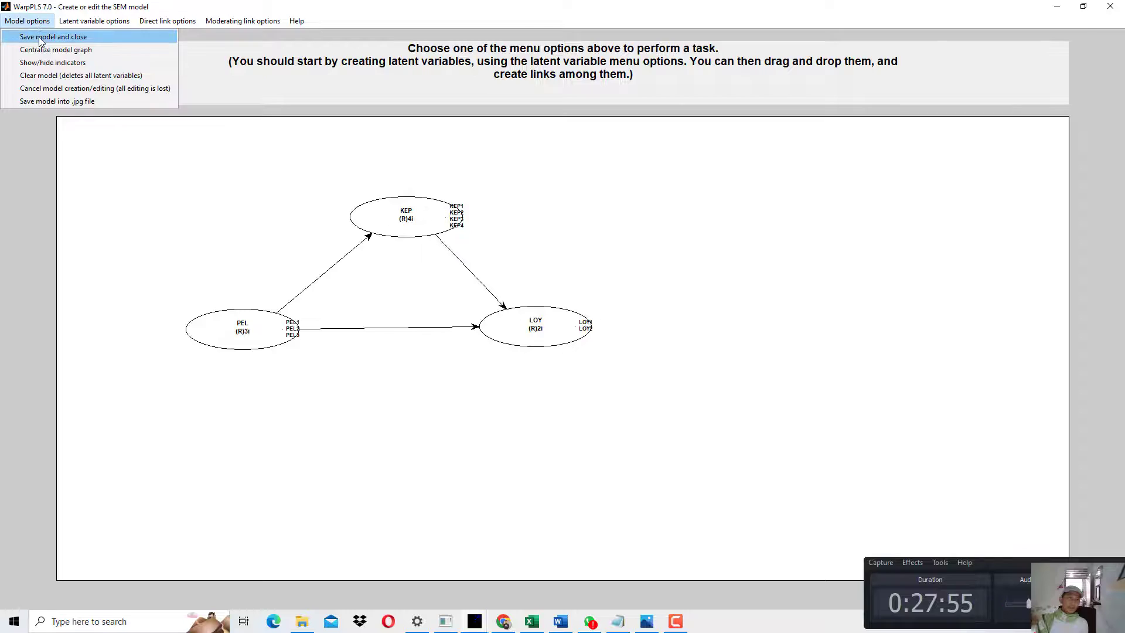
click(41, 37)
click(498, 286)
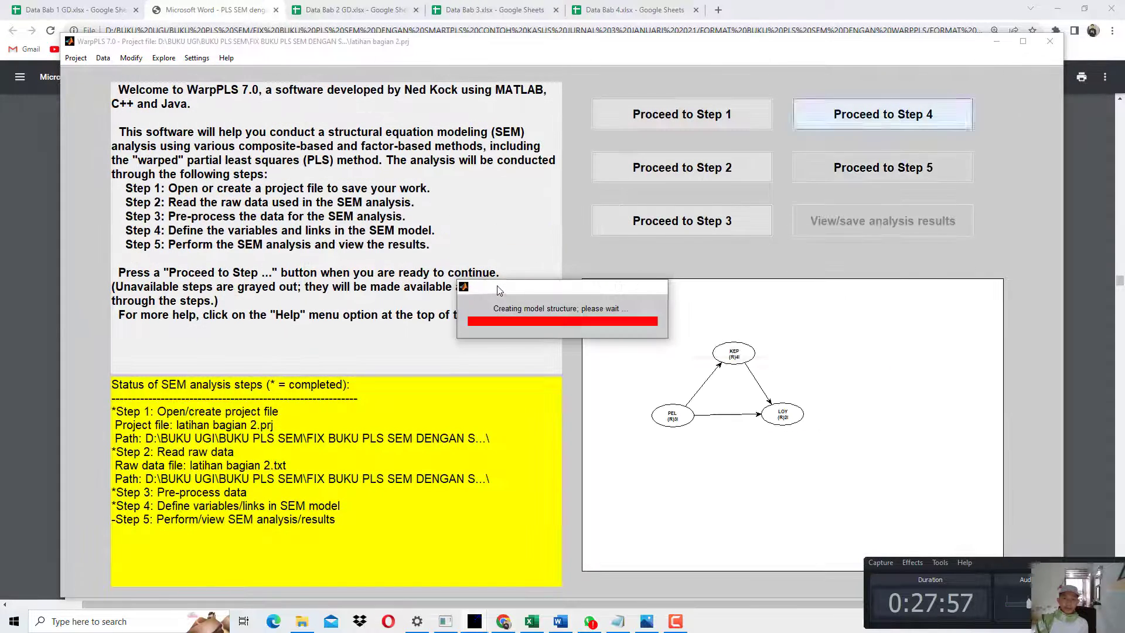
click(213, 270)
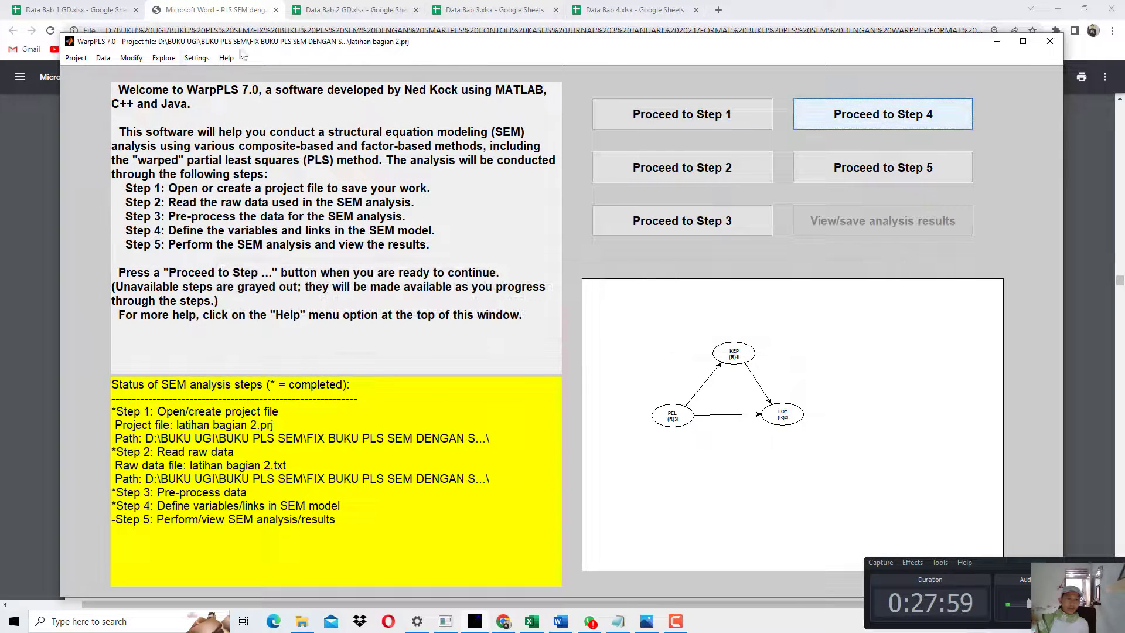
Check the outer model algorithm, default inner model algorithm and resampling method in the general settings, leaving them as they are.
click(197, 57)
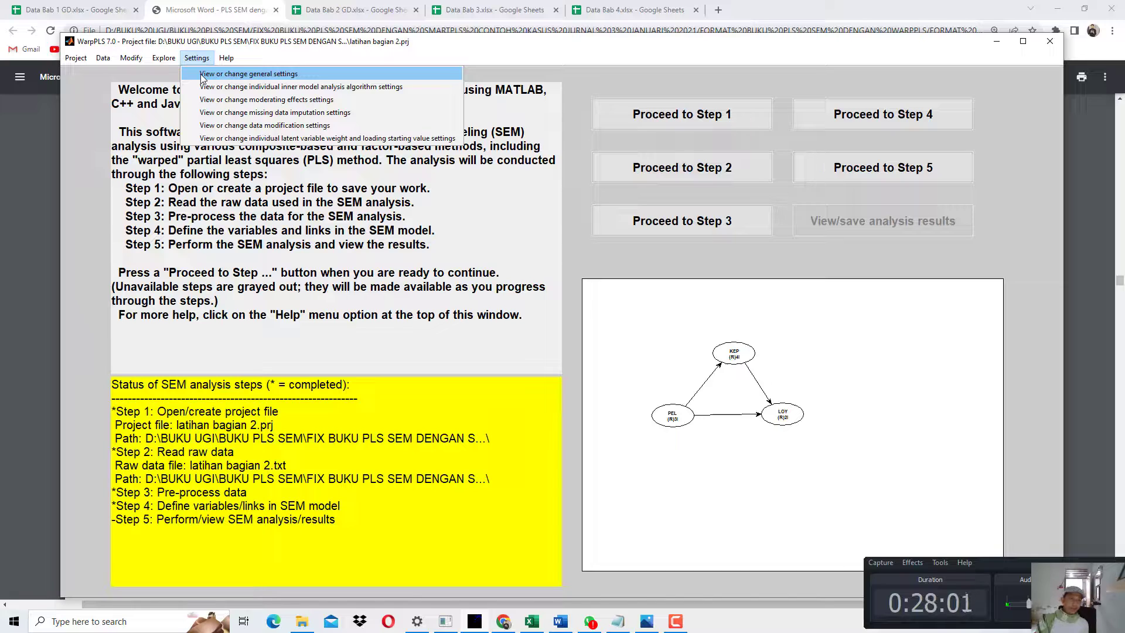
click(203, 74)
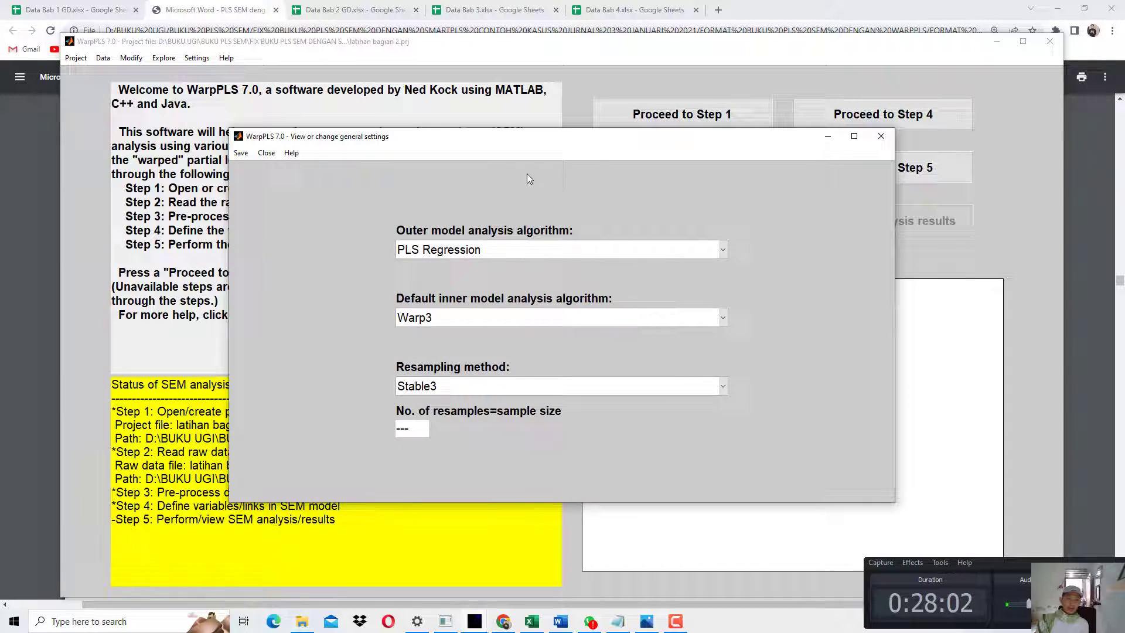
click(880, 136)
Run the SEM analysis in Step 5 and maximize the results window.
click(879, 170)
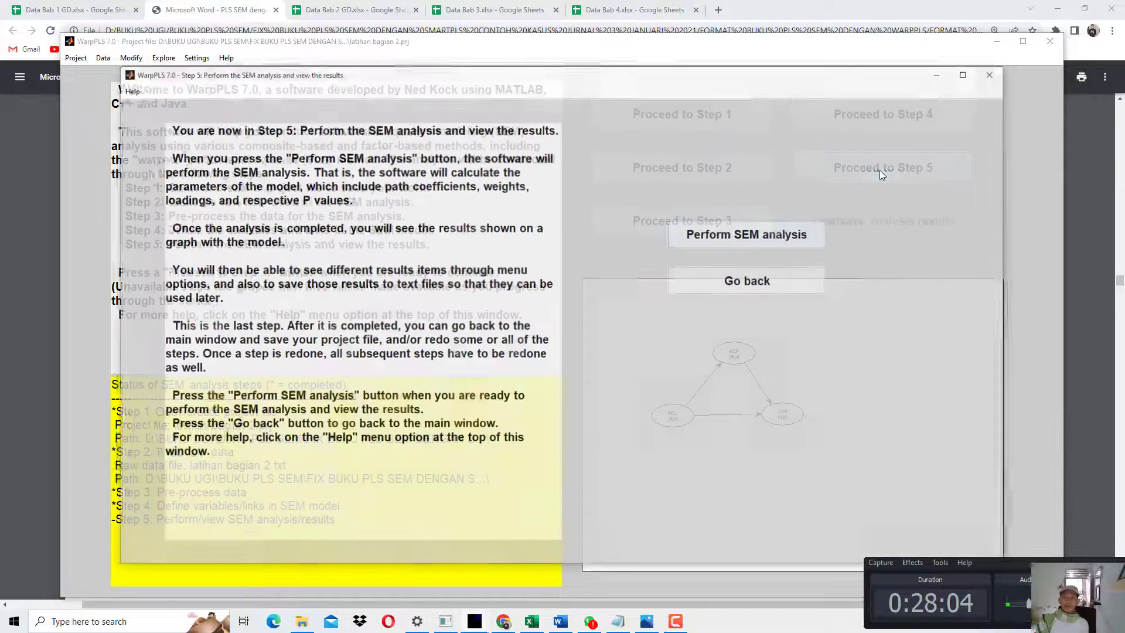
click(761, 223)
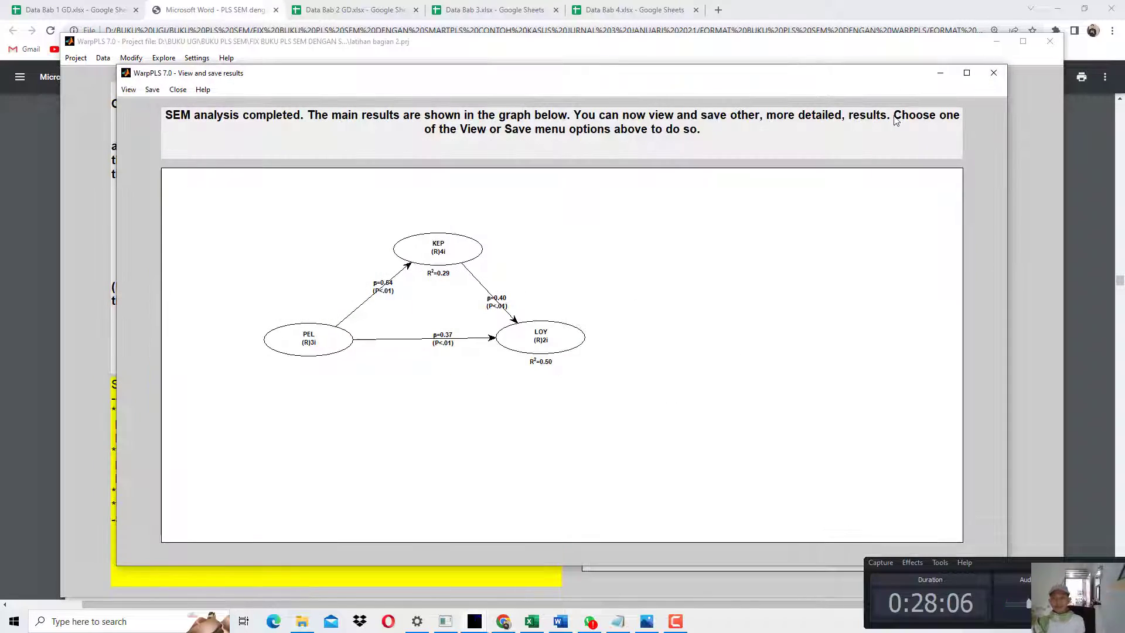
click(966, 72)
Switch to the Word document alur, review the Alur Pengujian testing stages, and return to the WarpPLS results.
click(560, 621)
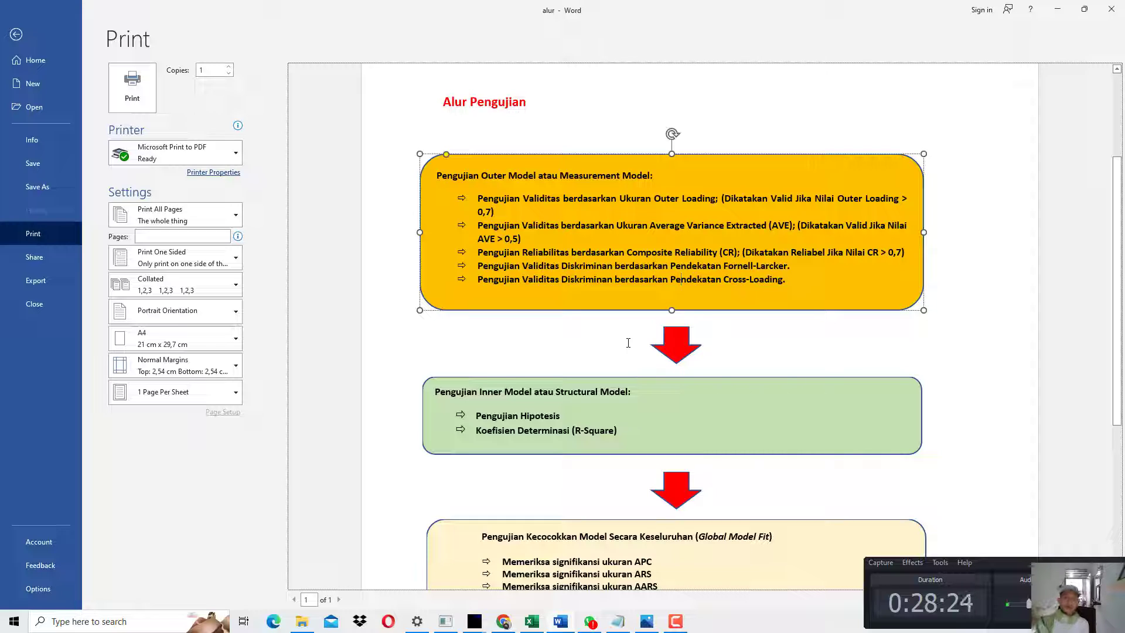
scroll(617, 343, down, 2)
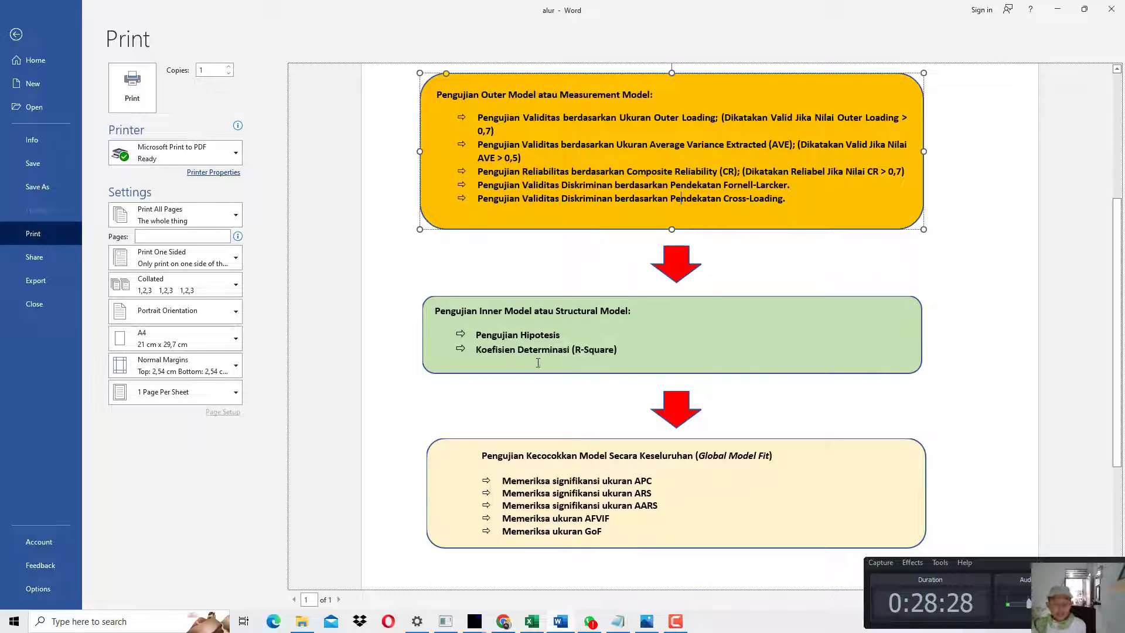
click(1058, 9)
Open the combined loadings and cross-loadings, examine each indicator's outer loading for PEL, KEP and LOY, and close the table.
click(9, 22)
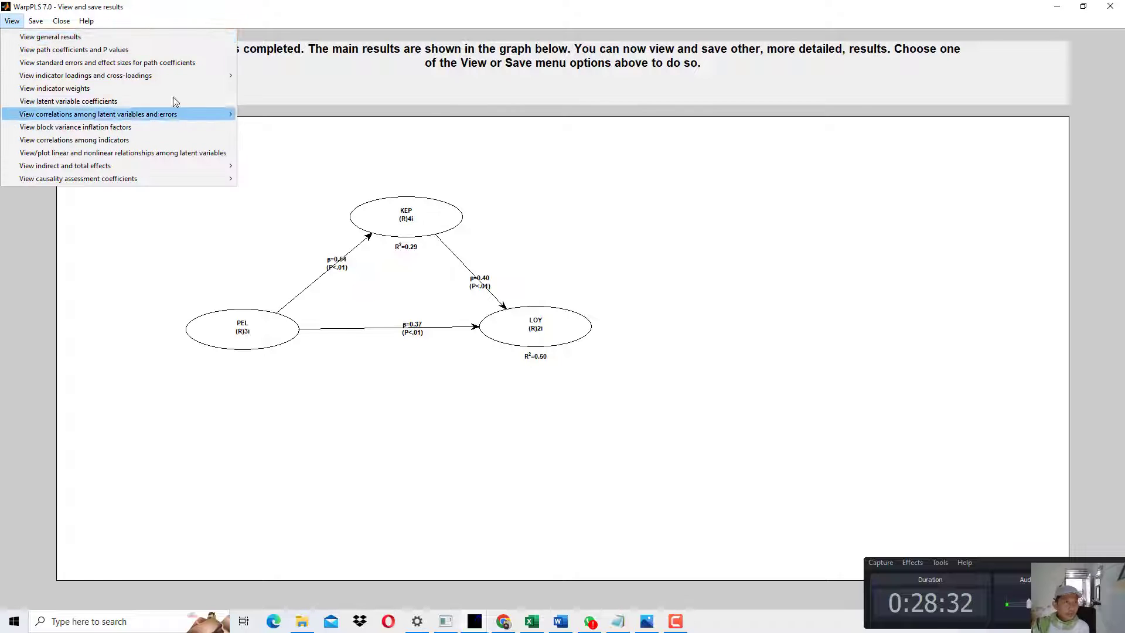
mouse_move(191, 74)
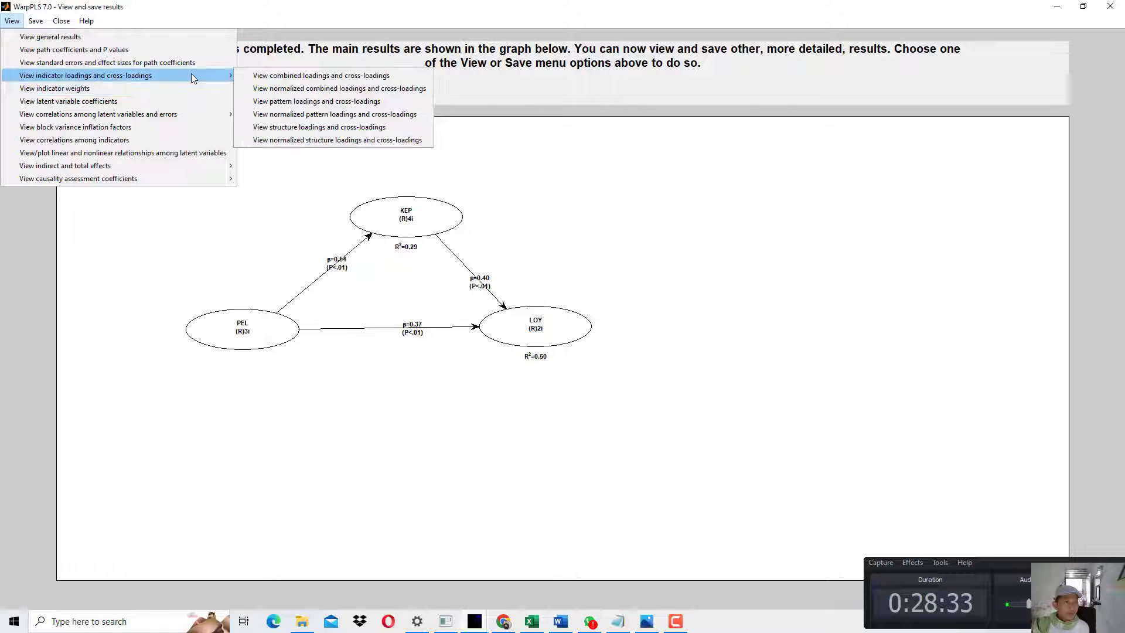
click(264, 76)
click(263, 206)
click(262, 222)
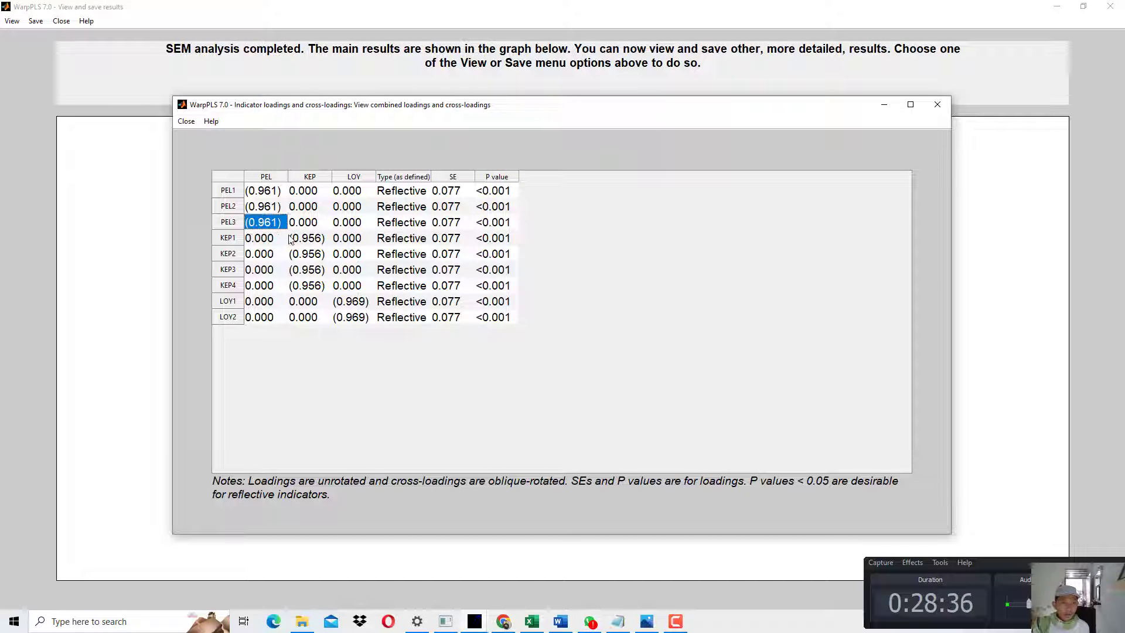
click(315, 240)
click(317, 256)
click(316, 271)
click(315, 286)
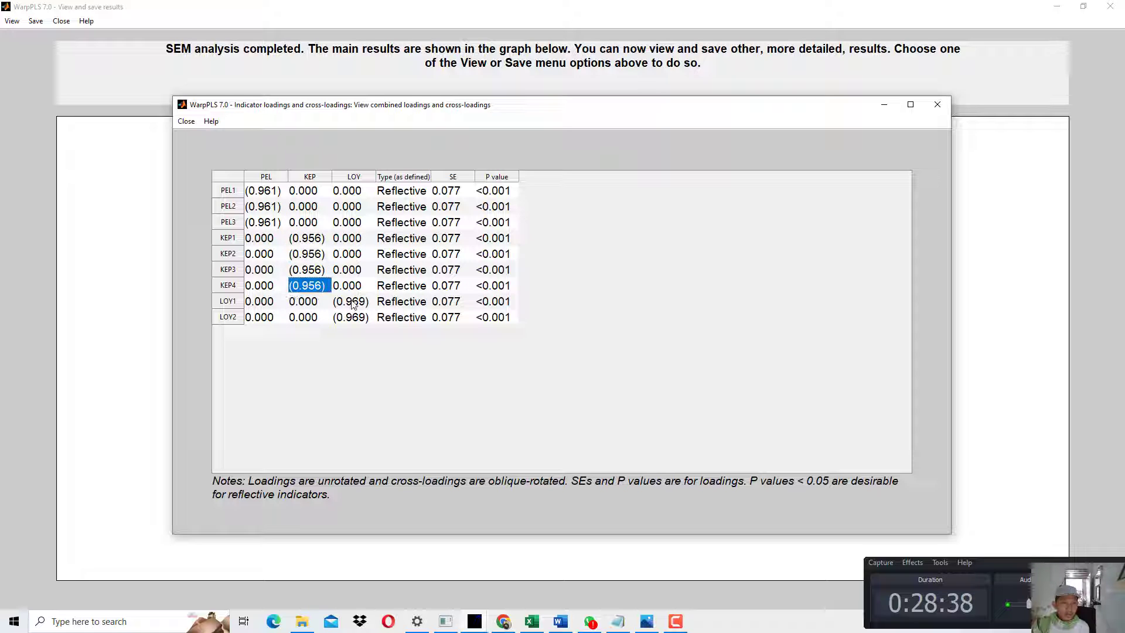
click(351, 302)
click(352, 317)
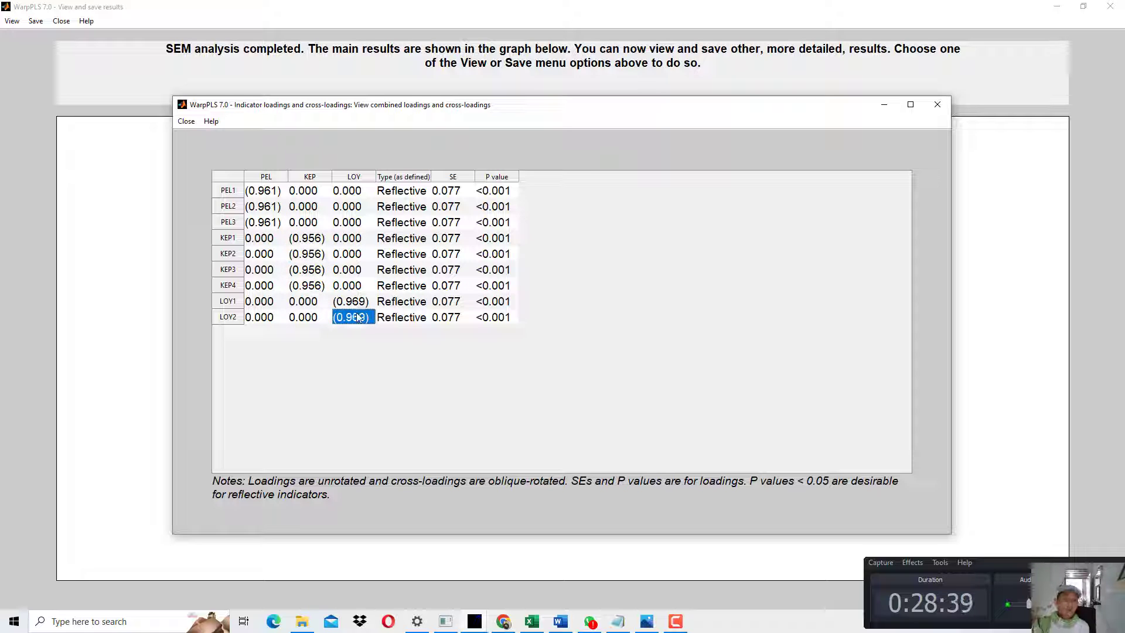
click(936, 105)
Open the latent variable coefficients and examine the average variance extracted of PEL, KEP and LOY.
click(12, 20)
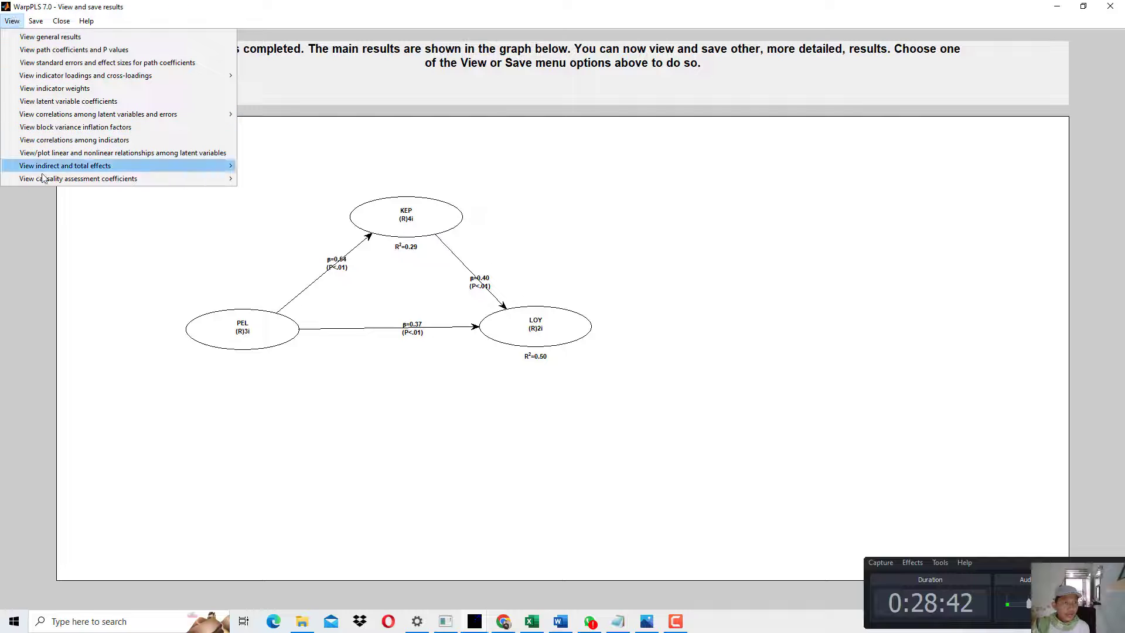
click(158, 101)
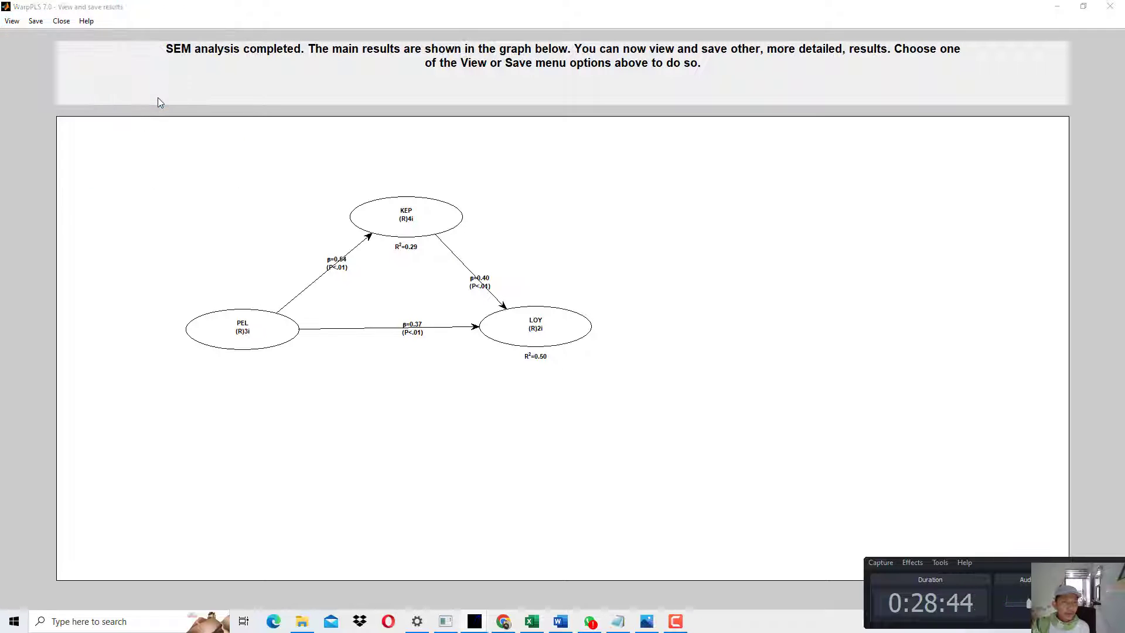
click(320, 233)
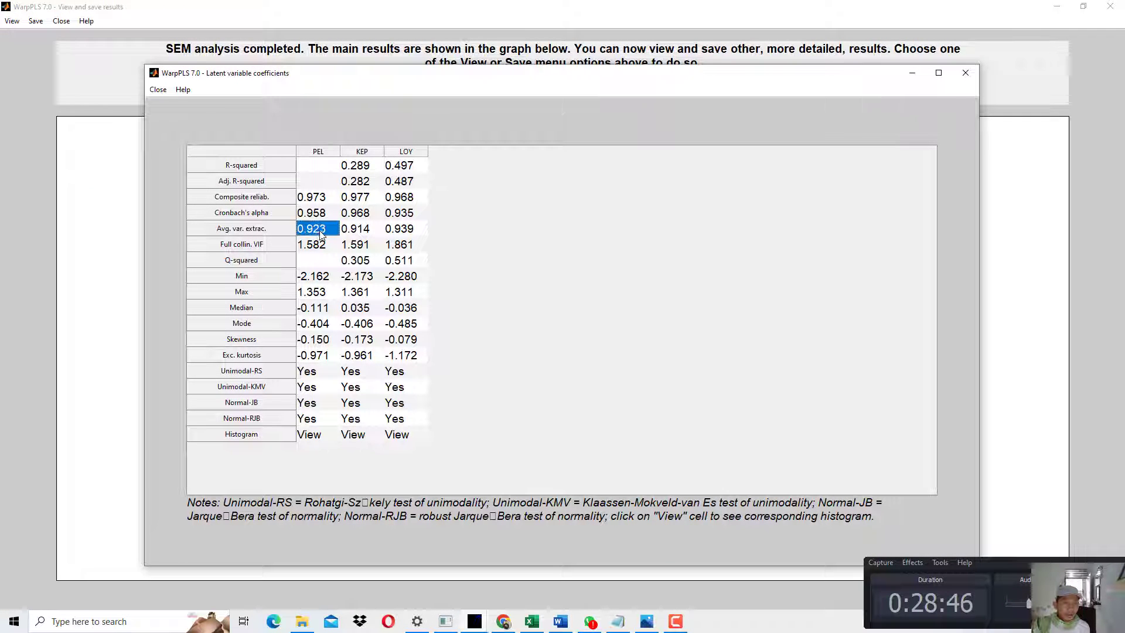
key(Right)
key(Right)
key(Left)
key(Left)
key(Right)
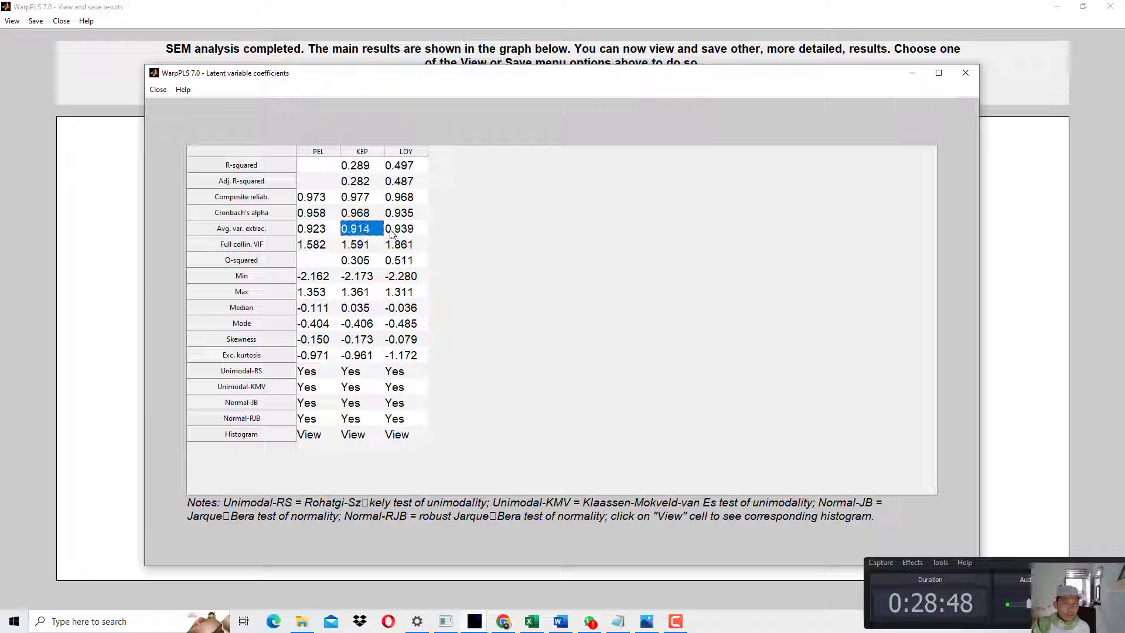
key(Right)
Examine the composite reliability in the latent variable coefficients table, starting with PEL.
key(Left)
key(Left)
key(Up)
key(Up)
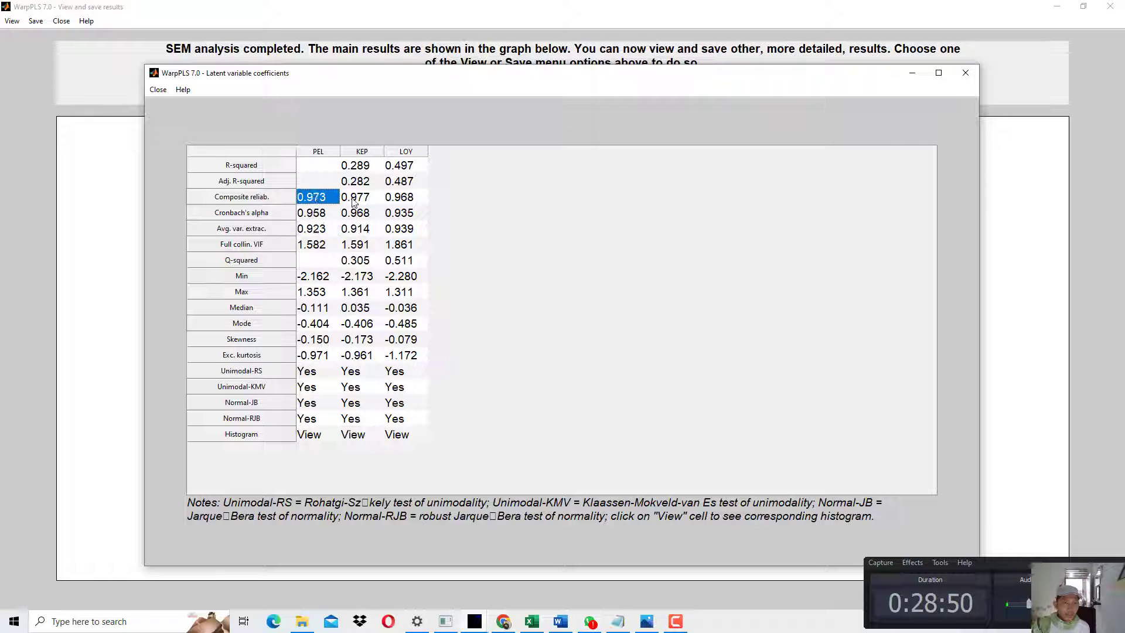
Compare the composite reliability of PEL, KEP and LOY in the latent variable coefficients, and close the results window.
key(Right)
key(Right)
key(Left)
key(Left)
key(Right)
key(Right)
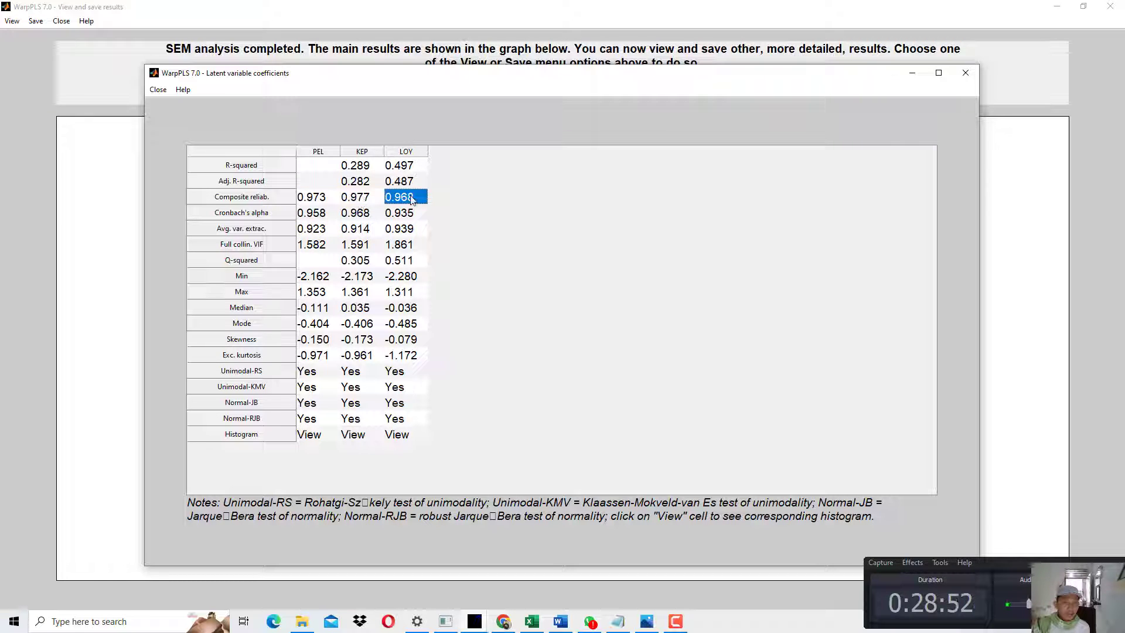
key(Left)
key(Left)
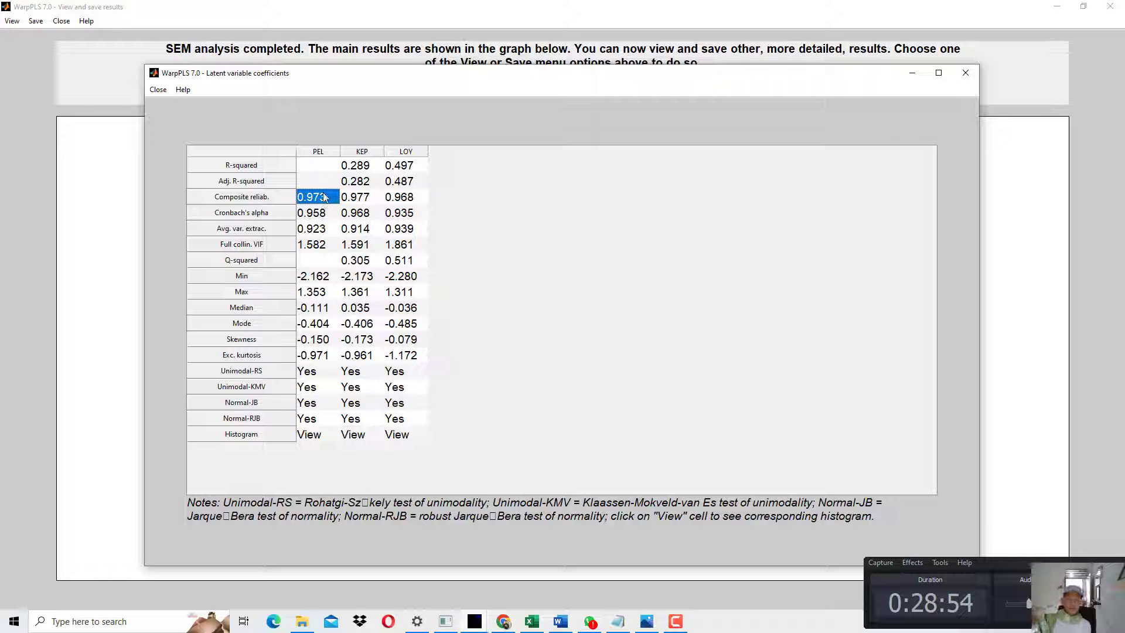
click(965, 72)
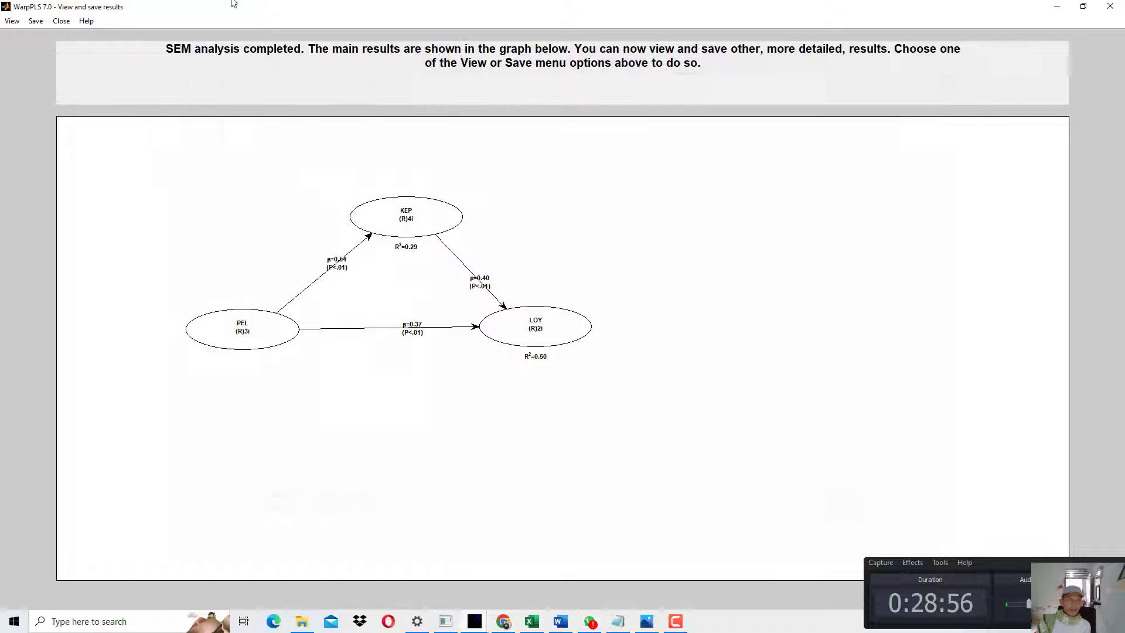
View the correlations among latent variables with square roots of AVEs and compare PEL's diagonal value with its correlations.
click(13, 21)
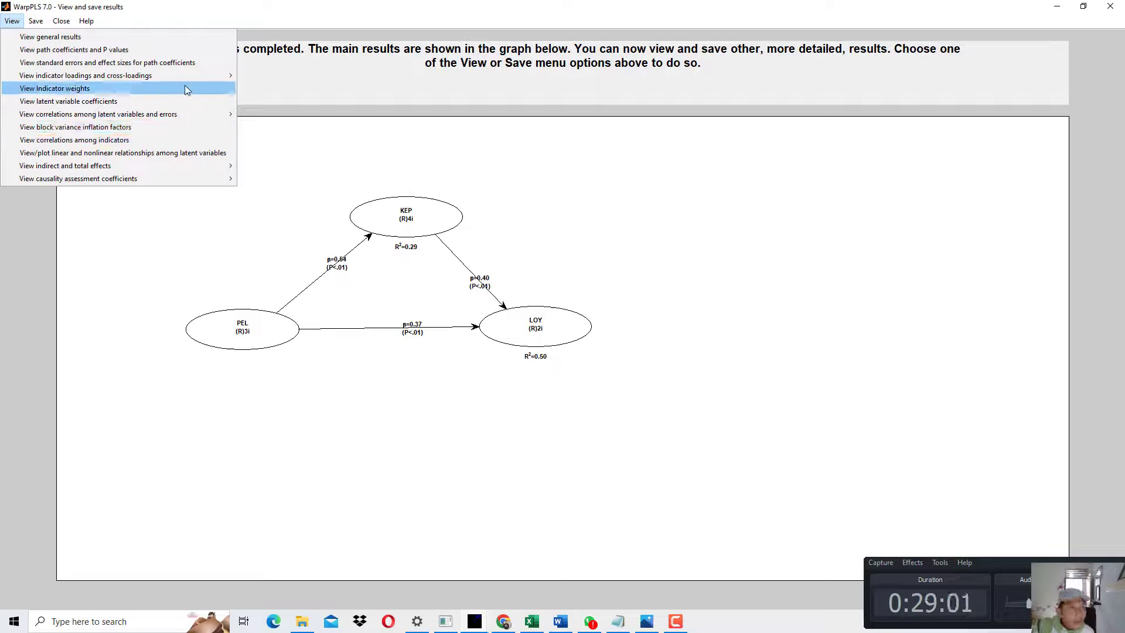
mouse_move(199, 115)
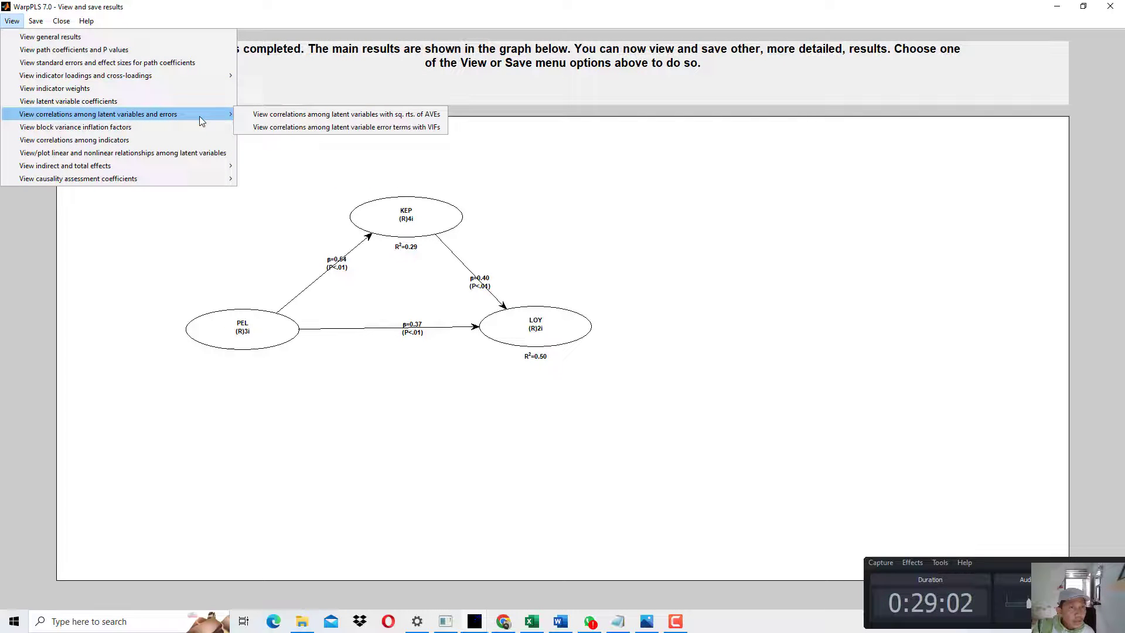
click(244, 114)
click(262, 191)
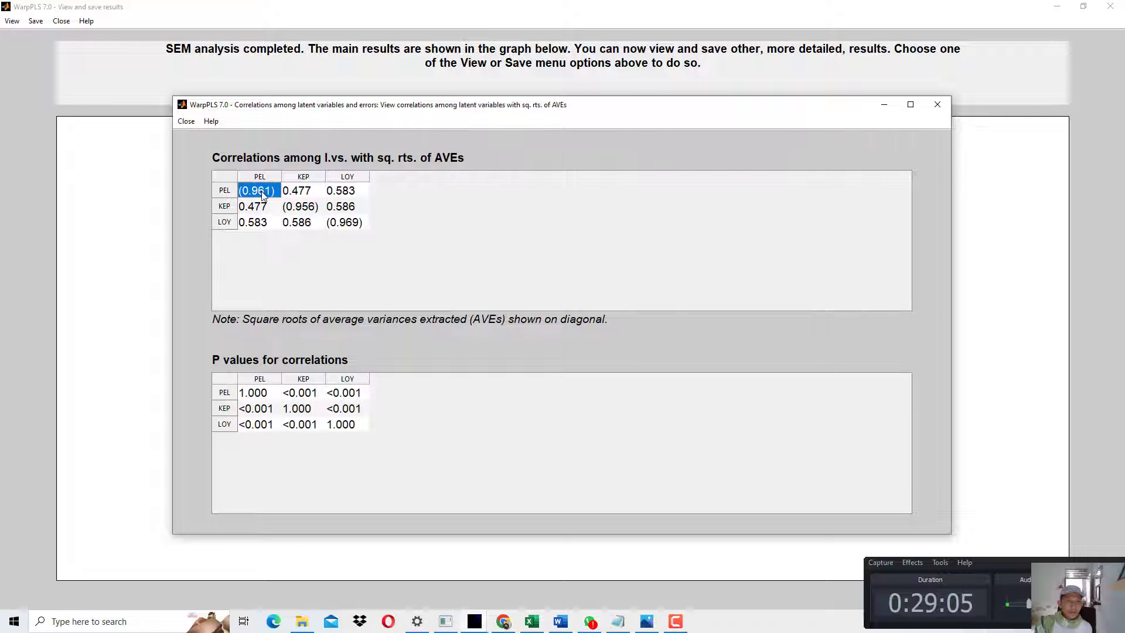
click(261, 208)
click(261, 224)
click(261, 216)
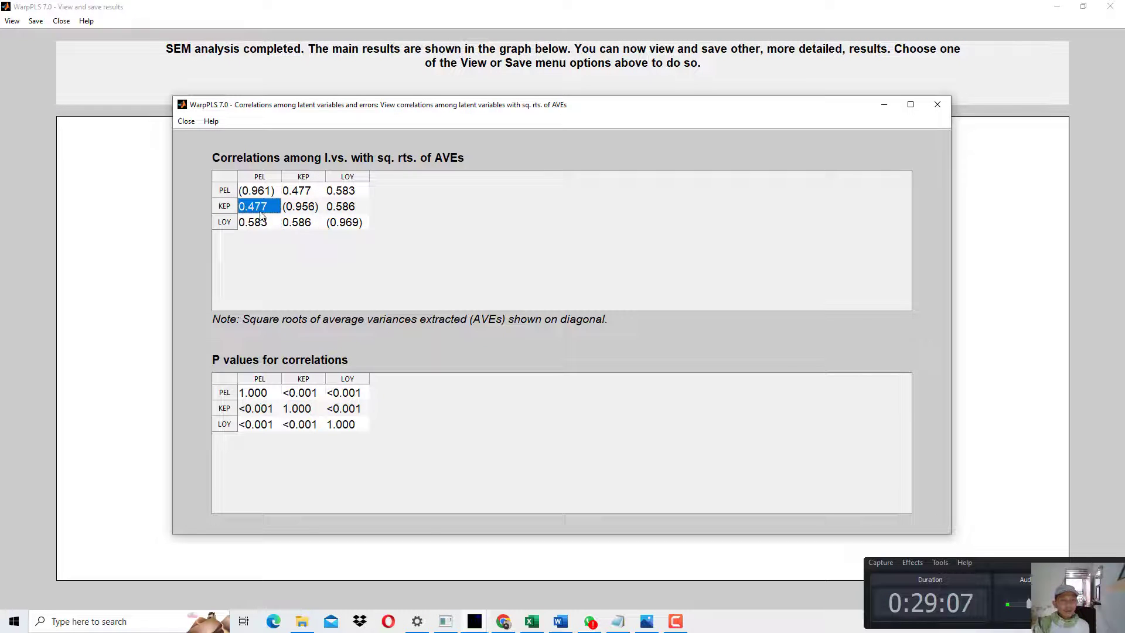
click(261, 222)
drag(262, 221, 261, 208)
click(262, 208)
Compare the square root of AVE for KEP with its correlations to PEL and LOY in the KEP column.
click(308, 206)
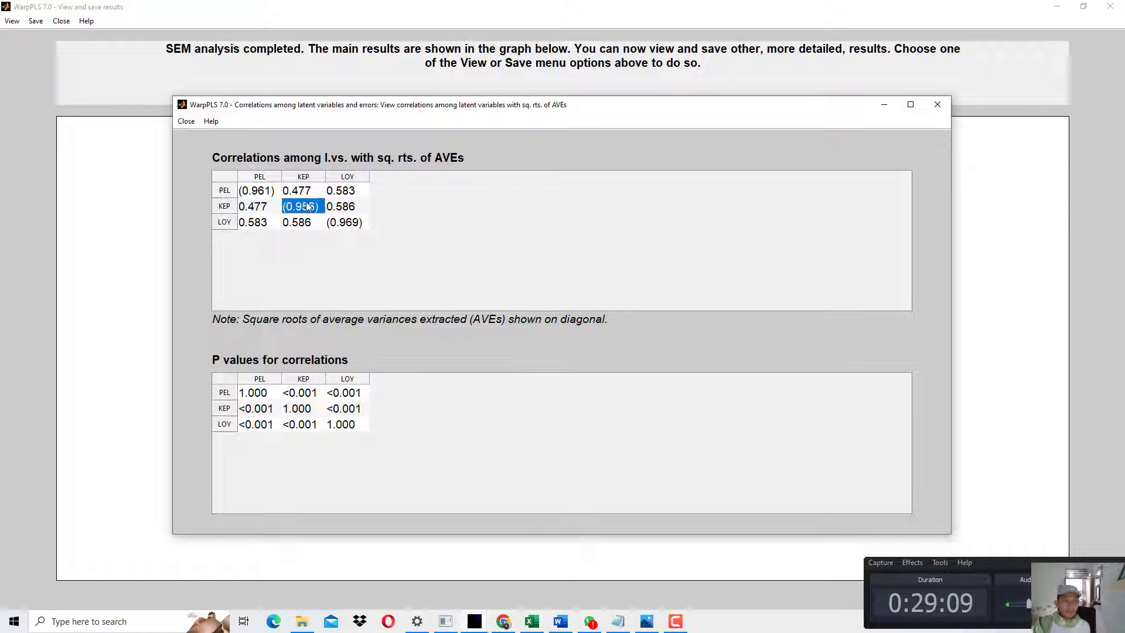
click(304, 191)
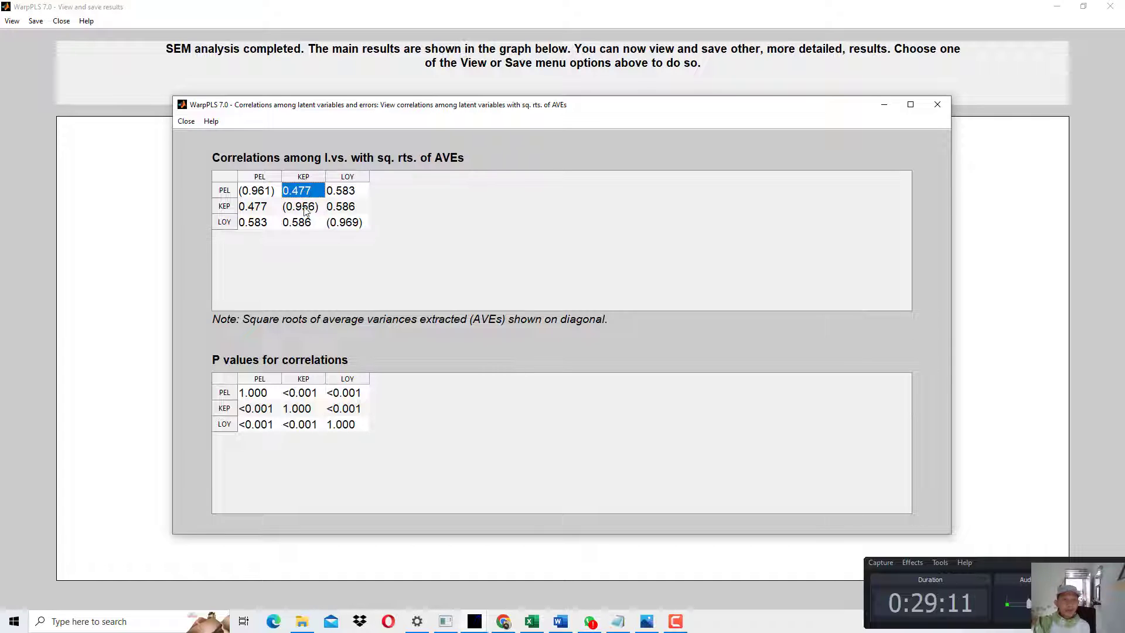
click(305, 222)
click(305, 191)
click(305, 222)
click(312, 207)
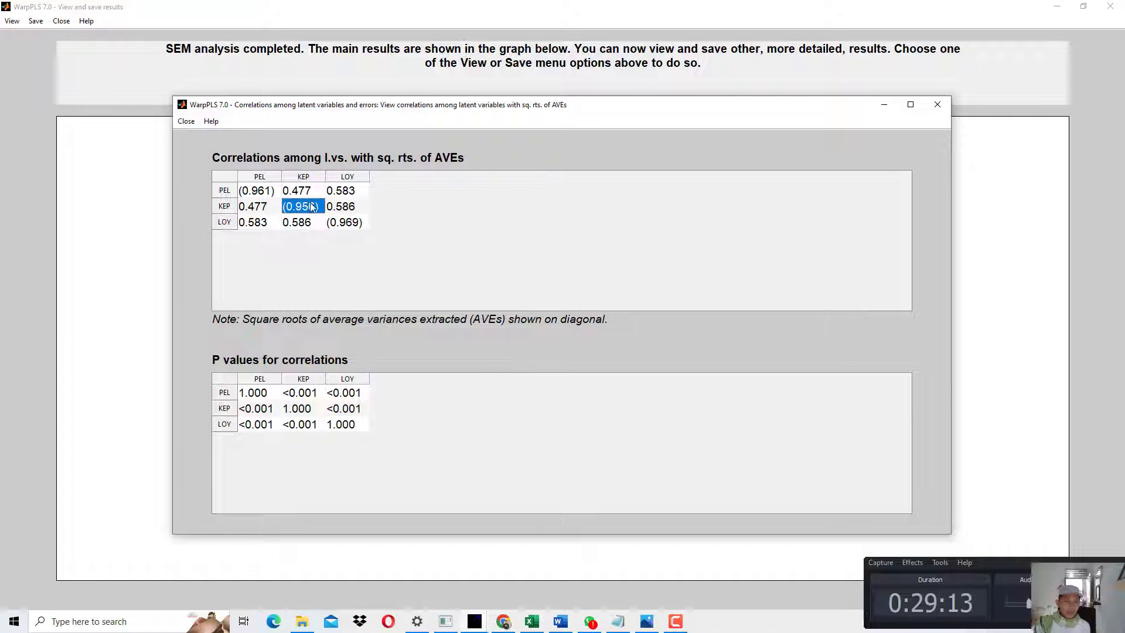
Compare the square root of AVE for LOY with its correlations to KEP and PEL, and close the correlations window.
click(345, 223)
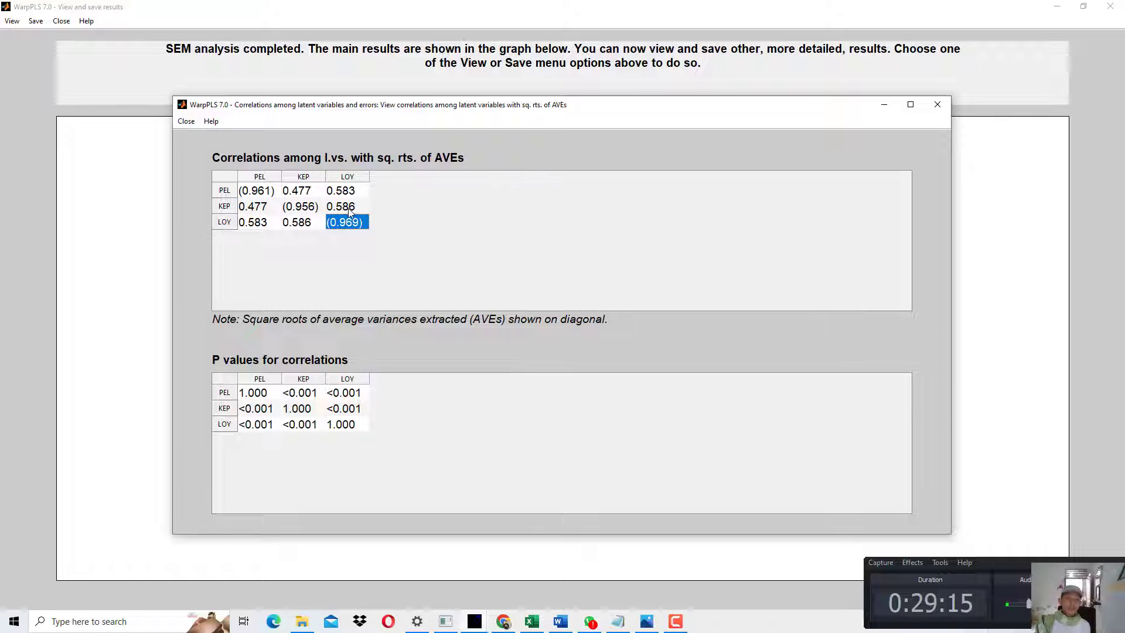
click(348, 207)
click(346, 191)
click(345, 206)
click(345, 191)
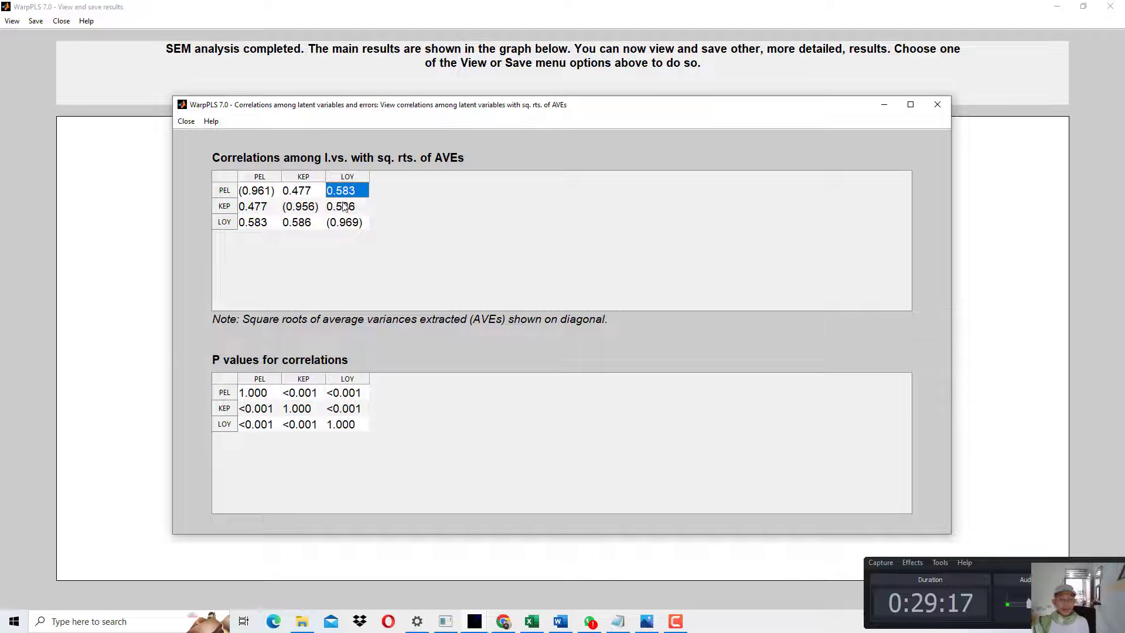
click(937, 104)
View the structure loadings and cross-loadings and compare the PEL1 indicator's loading with its cross-loadings on KEP and LOY.
click(12, 22)
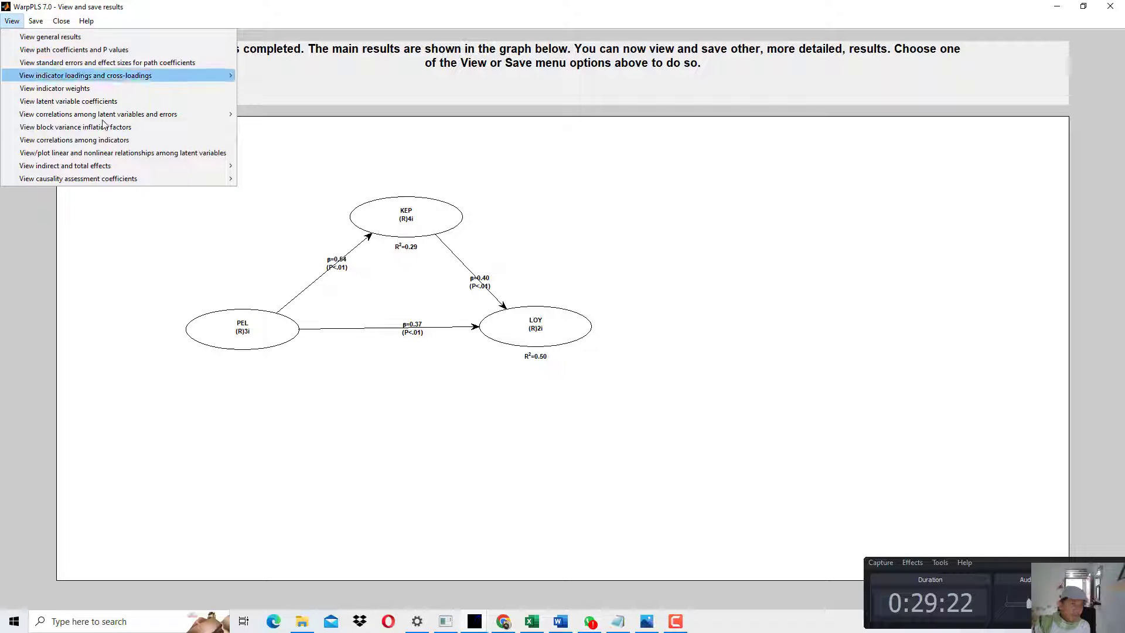
mouse_move(205, 120)
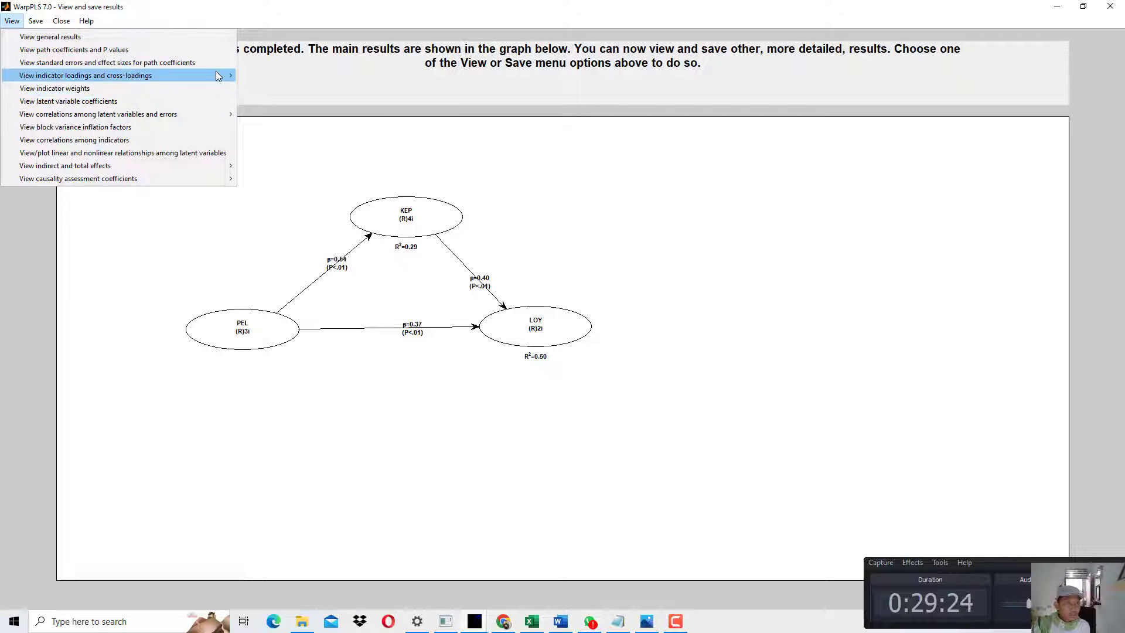
mouse_move(216, 75)
click(329, 127)
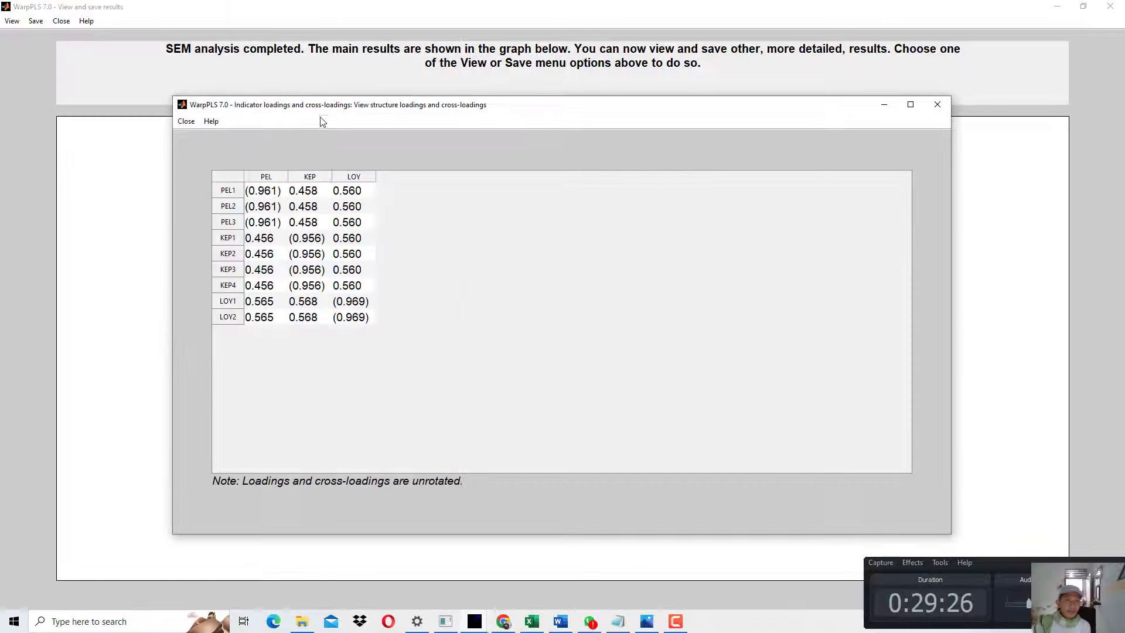
click(262, 195)
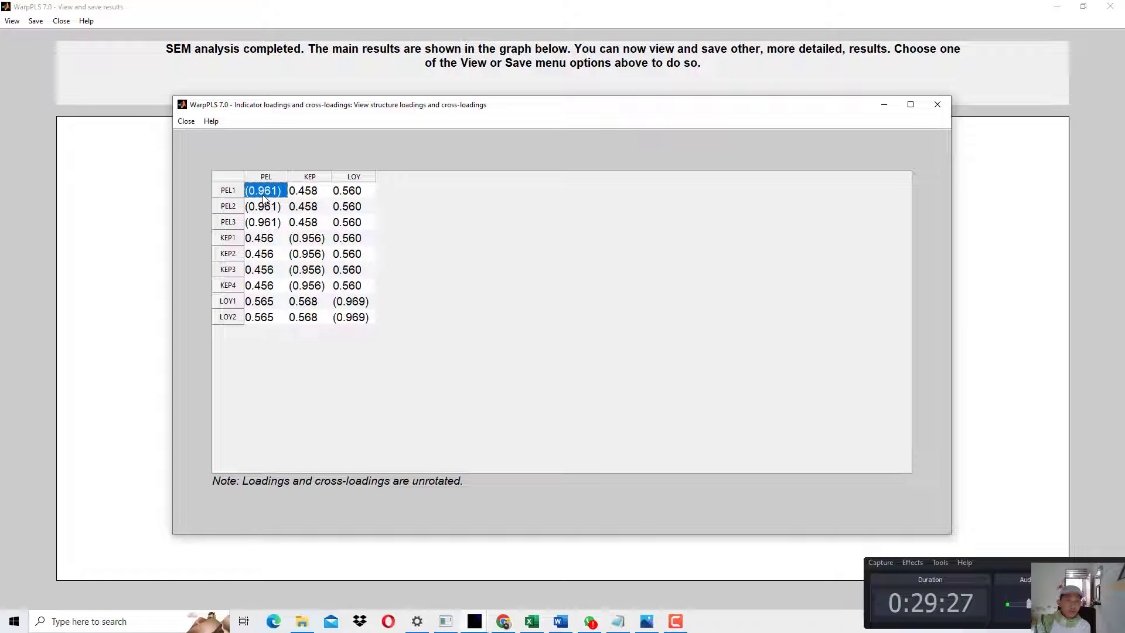
click(303, 192)
click(346, 194)
click(326, 192)
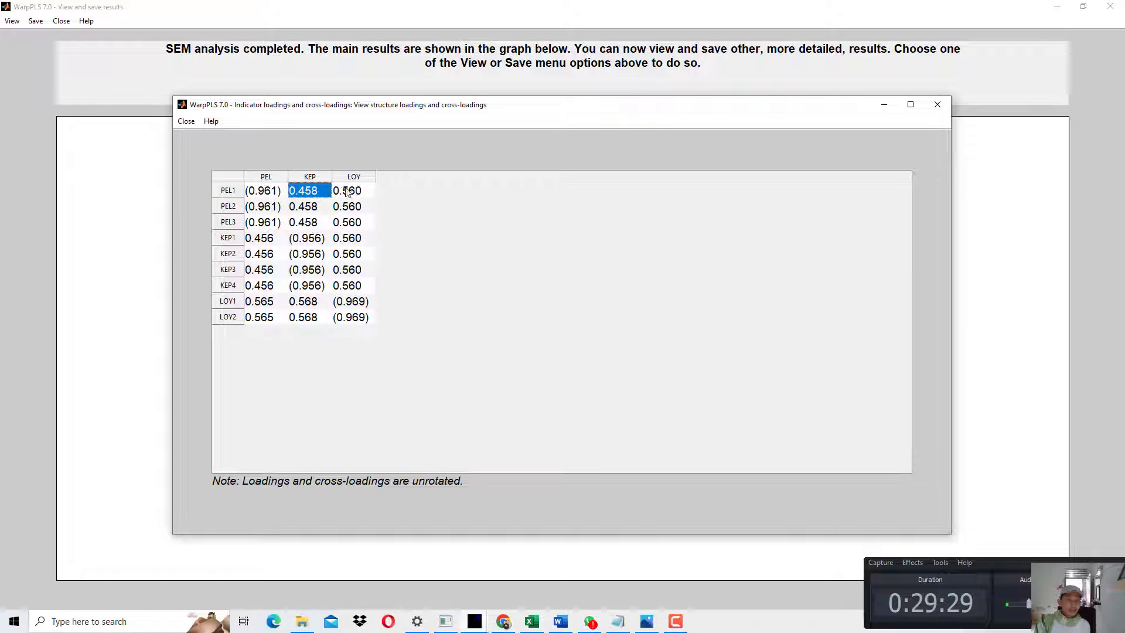
Compare the loadings of indicators PEL2 and PEL3 on PEL with their cross-loadings on the other latent variables.
click(270, 206)
click(305, 206)
click(332, 204)
click(304, 206)
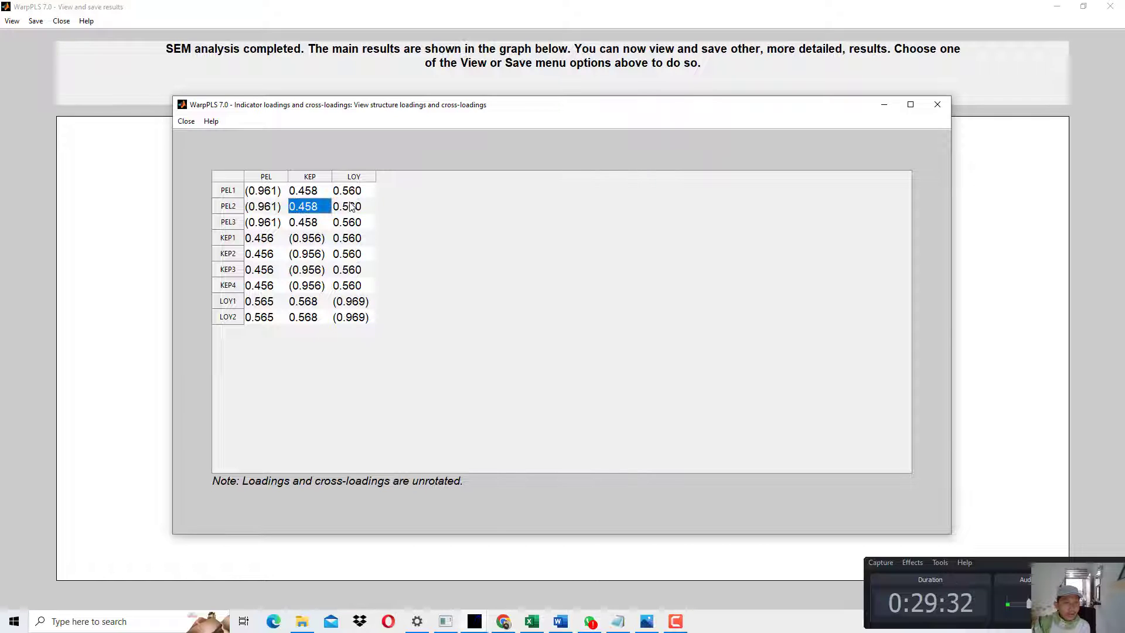
click(258, 223)
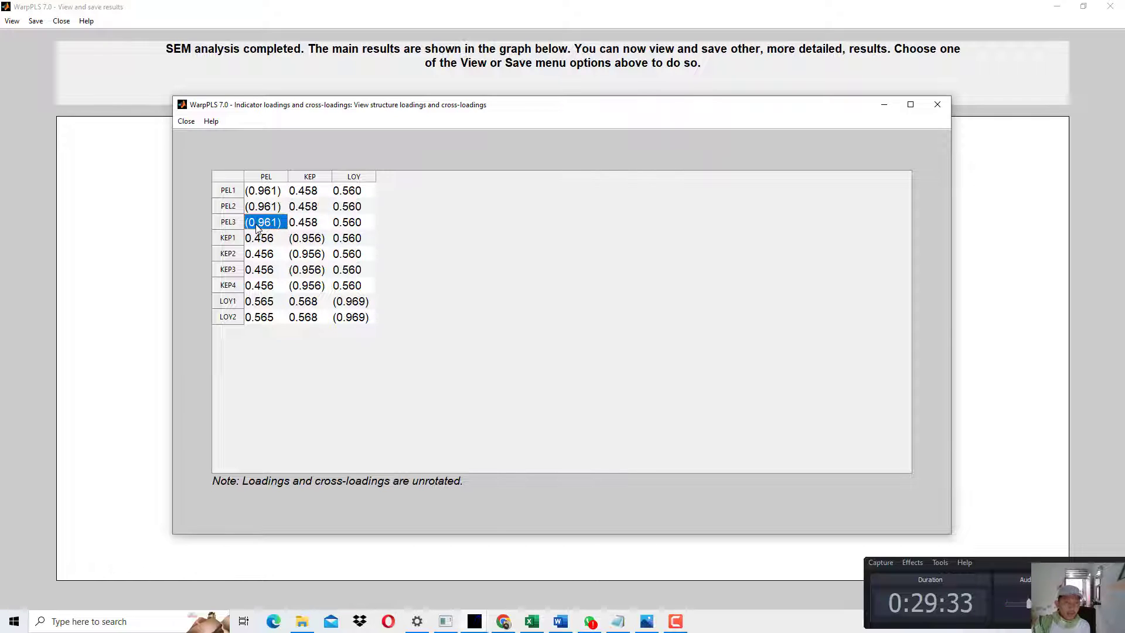
click(310, 222)
Compare the KEP1 to KEP4 indicator loadings on KEP with their cross-loadings on PEL and LOY.
click(318, 240)
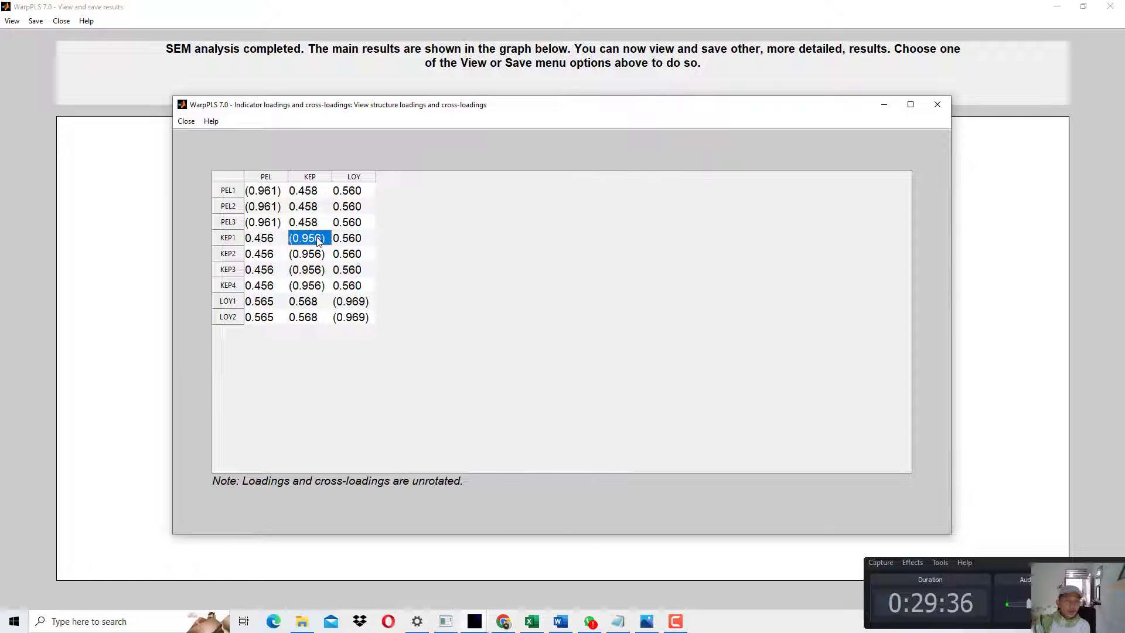
click(270, 243)
click(333, 243)
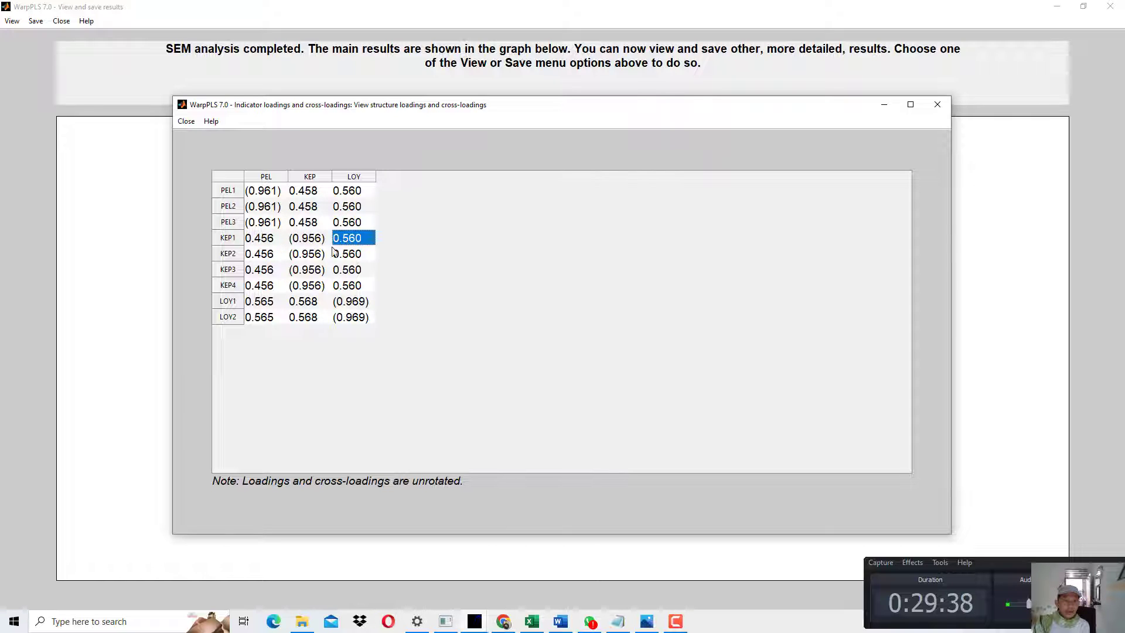
click(311, 257)
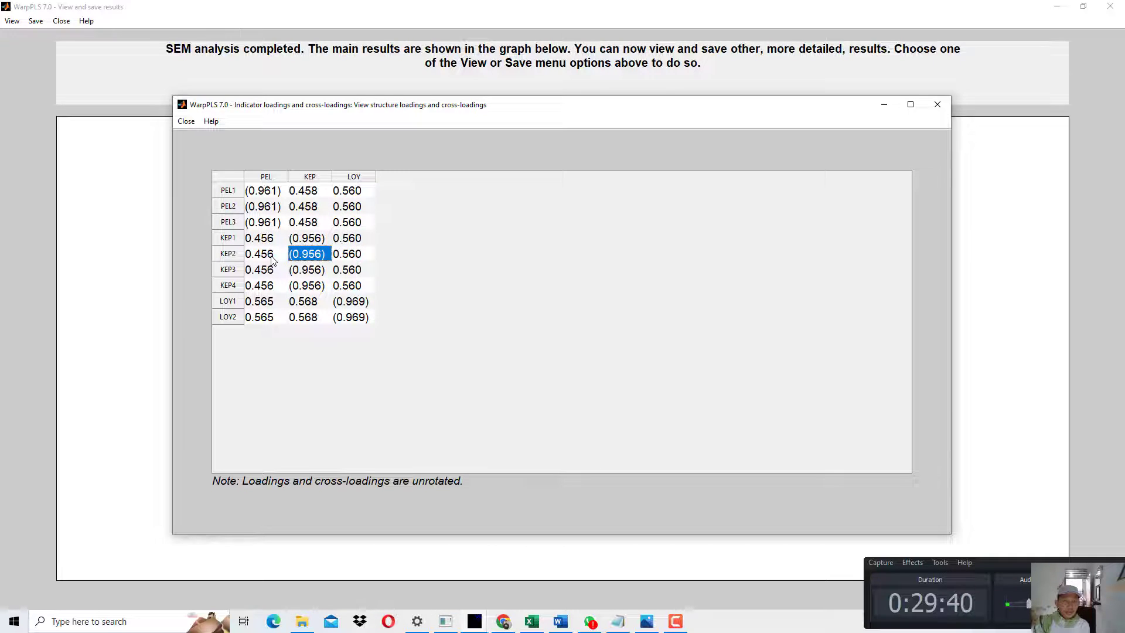
click(350, 256)
click(350, 271)
click(262, 285)
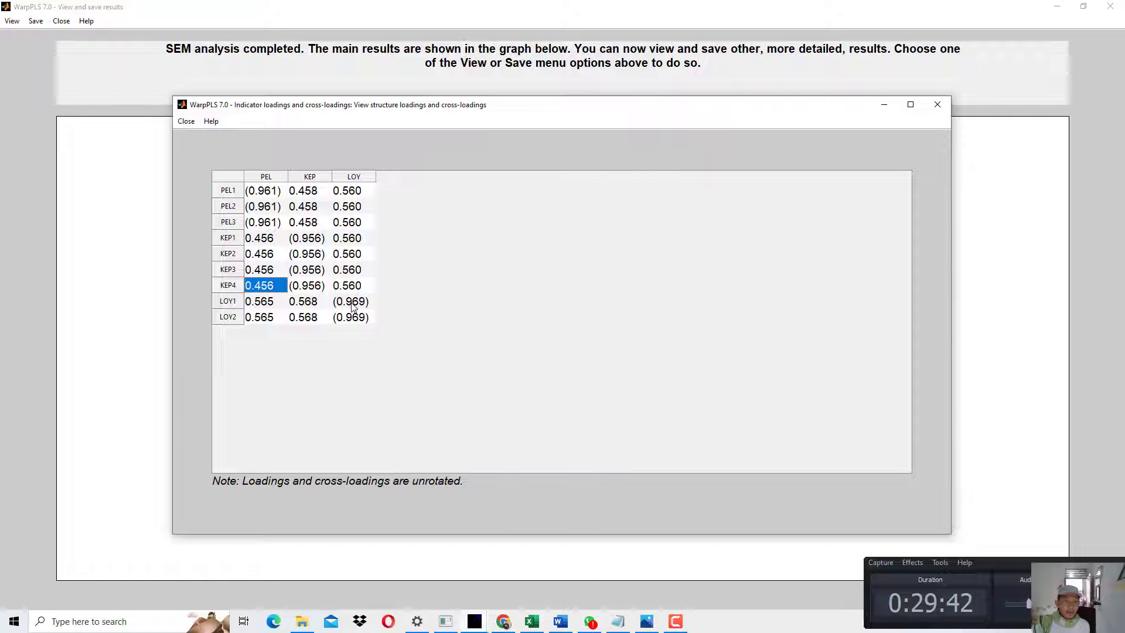
Compare the LOY1 indicator's loading on LOY with its cross-loadings on KEP and PEL, and close the loadings window.
click(353, 305)
click(307, 302)
click(259, 304)
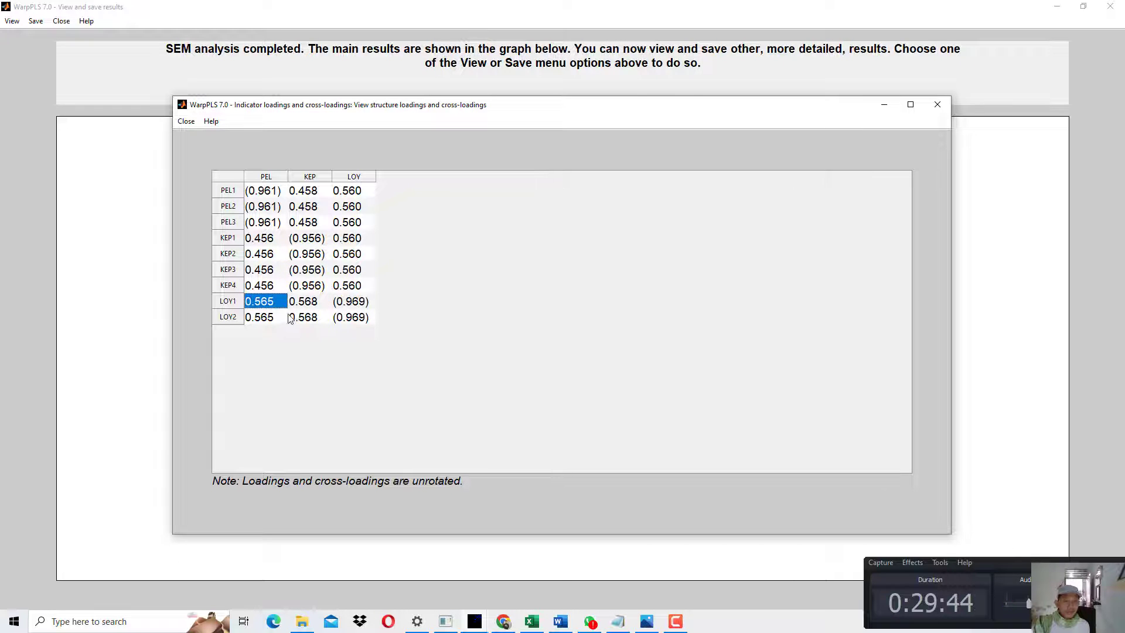
click(309, 302)
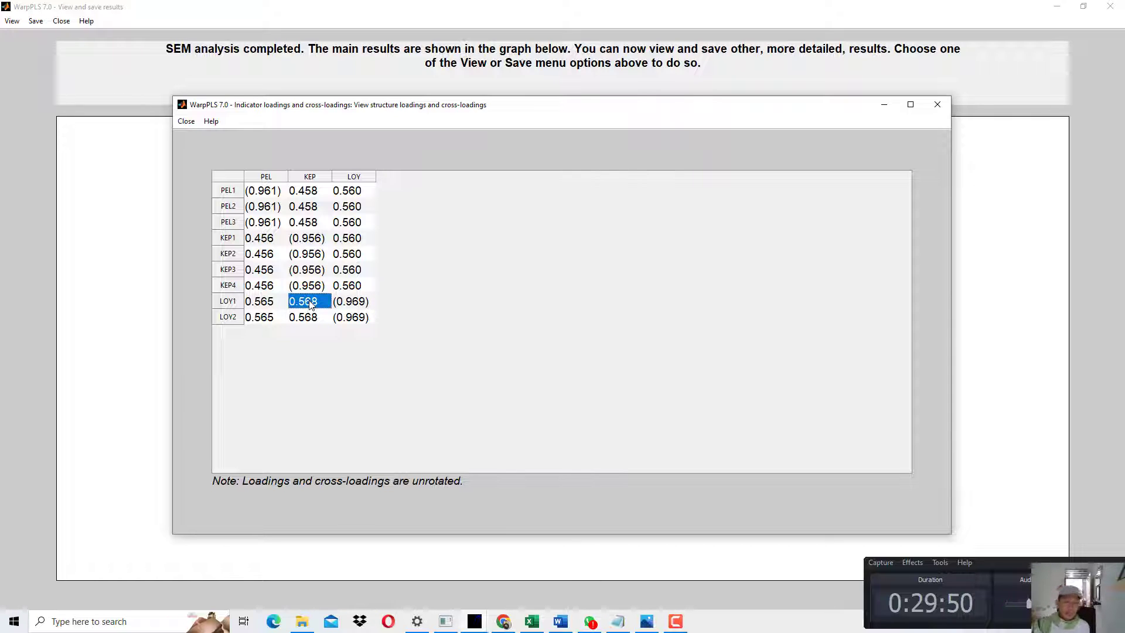
click(938, 104)
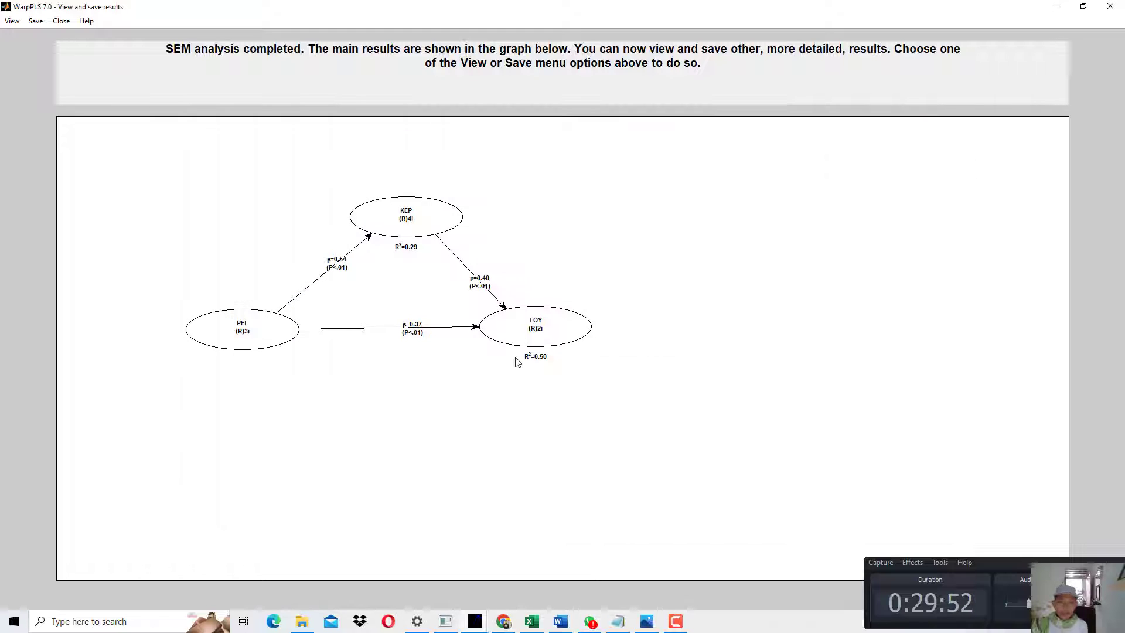
Check the inner model tests in the Word flow document, and view the path coefficients and P values in WarpPLS.
click(559, 620)
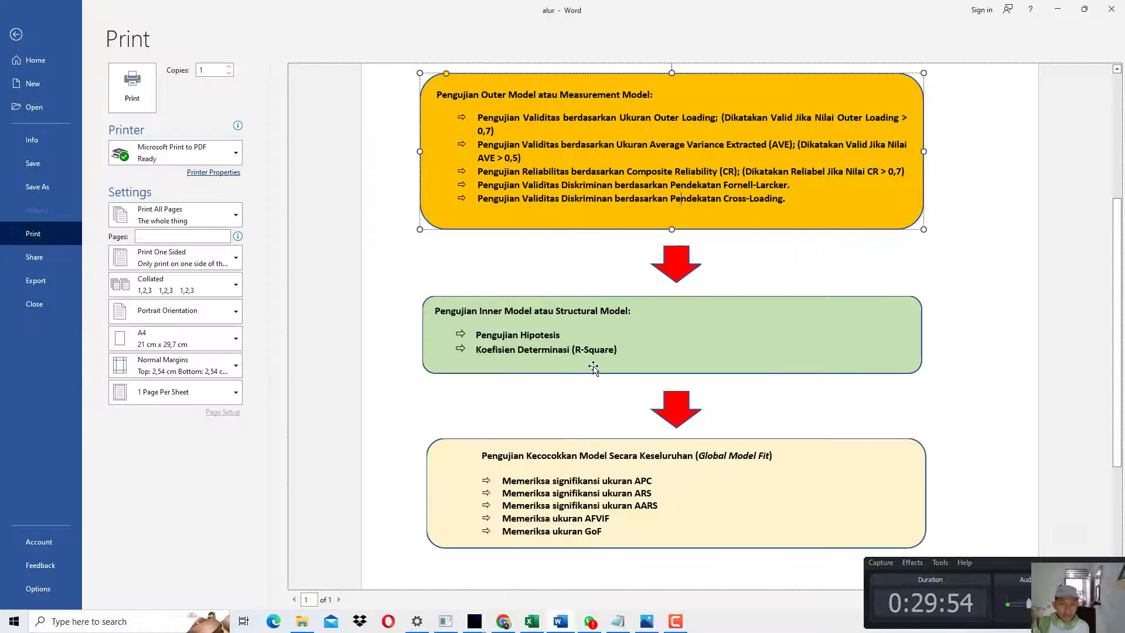
click(1058, 9)
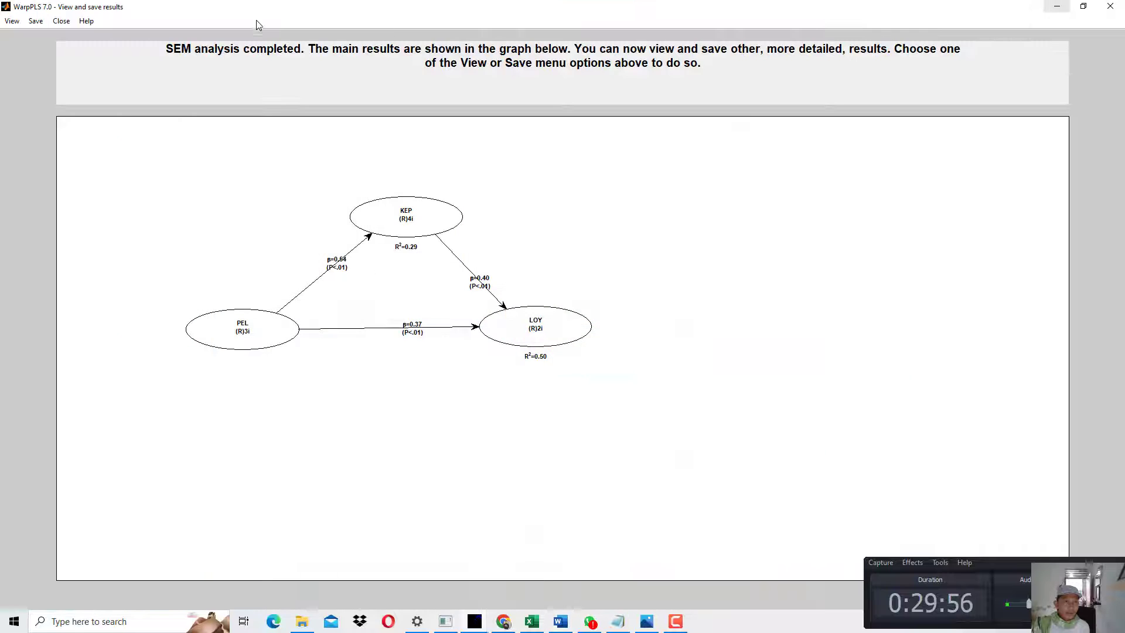
click(12, 21)
click(23, 50)
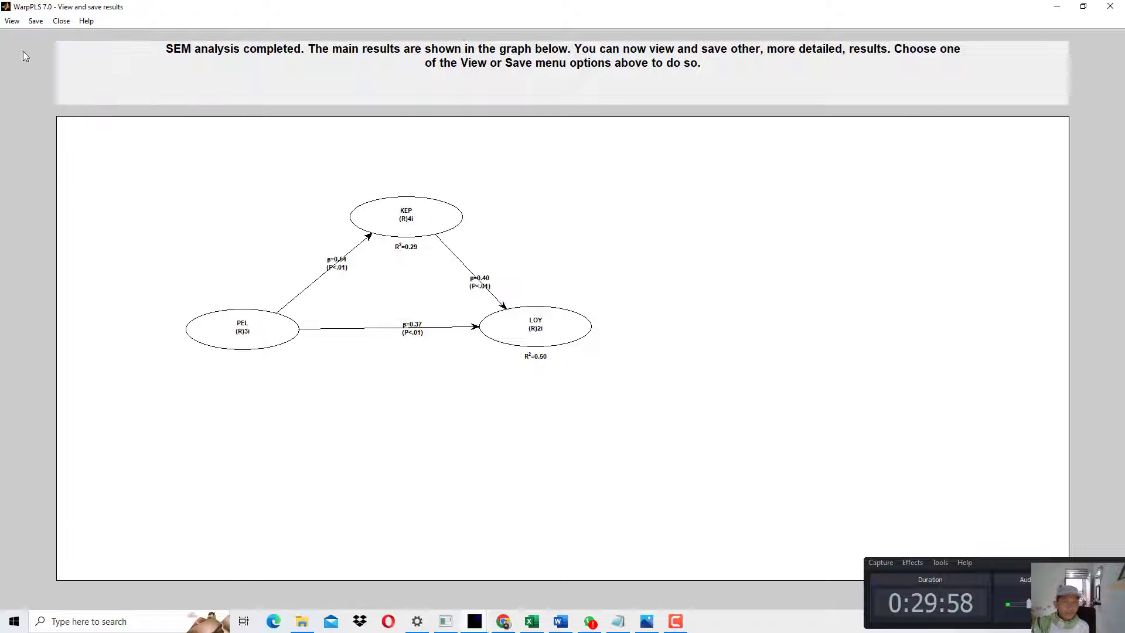
drag(561, 114, 969, 120)
Switch to the WarpPLS book PDF in Chrome and look through chapter 2 to the cross-loading discriminant validity results in Gambar 2.7.
click(503, 621)
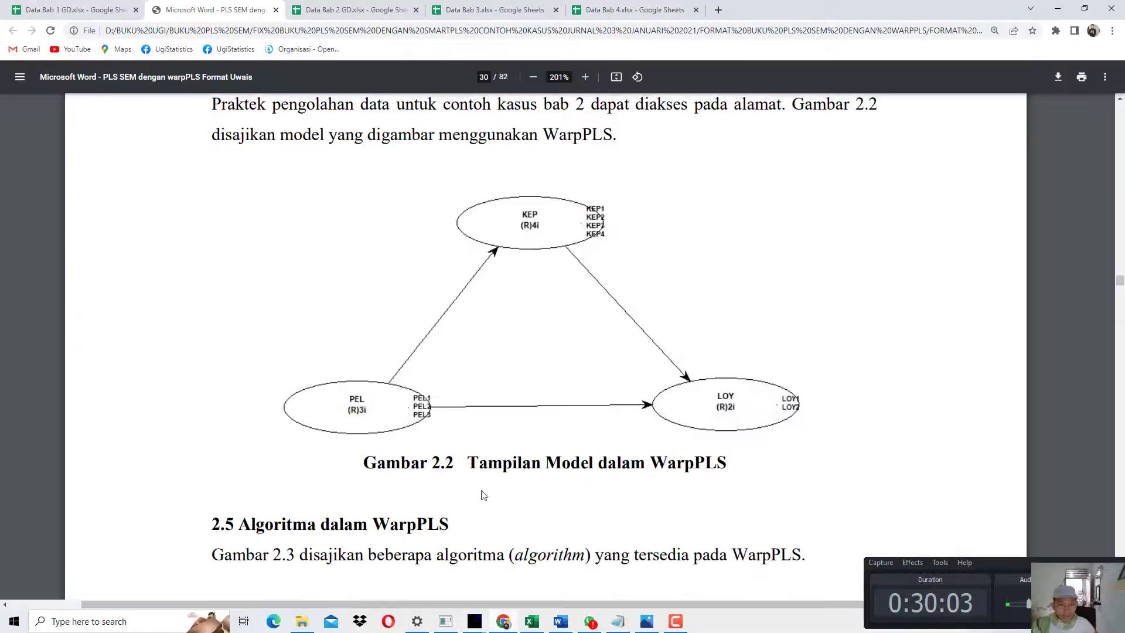
scroll(545, 424, down, 15)
scroll(546, 425, down, 20)
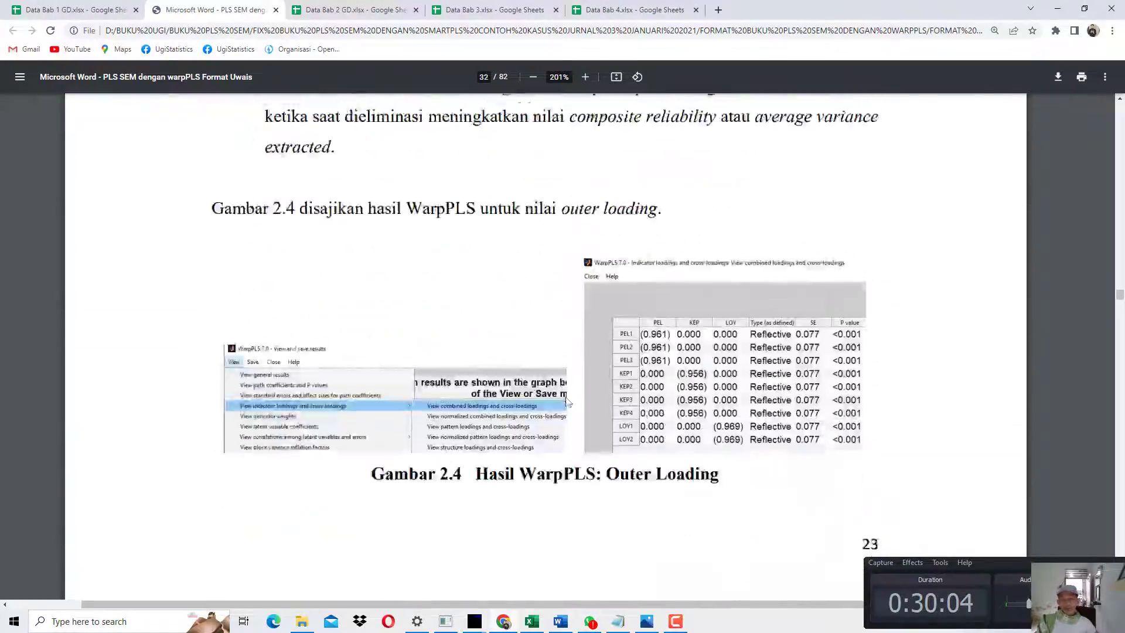
scroll(591, 390, down, 20)
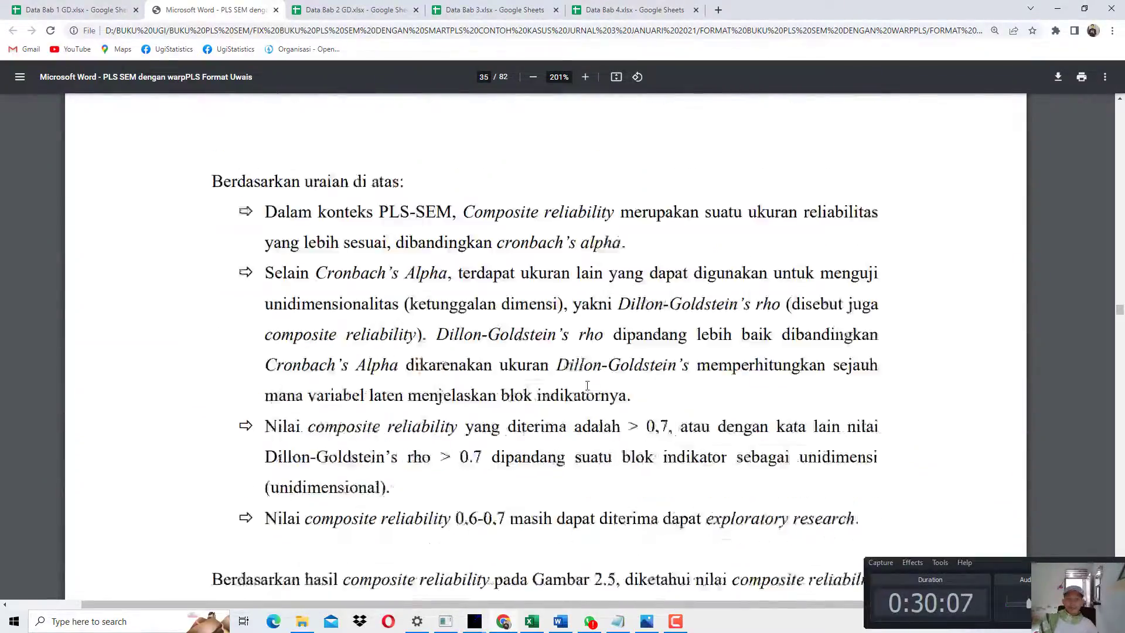
scroll(591, 399, down, 20)
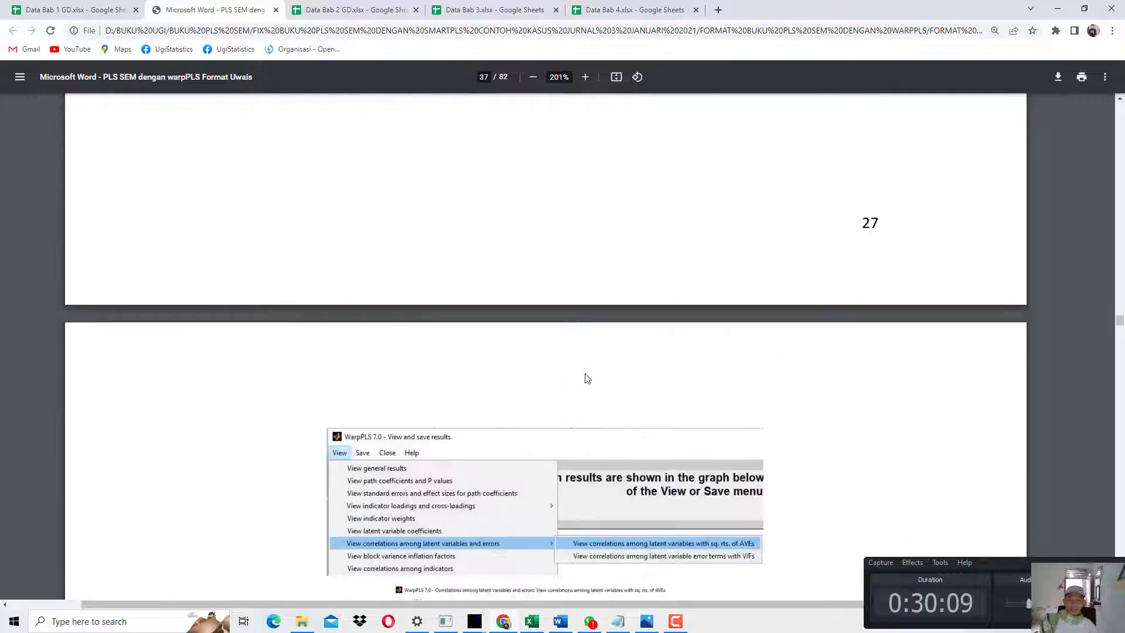
scroll(589, 382, down, 3)
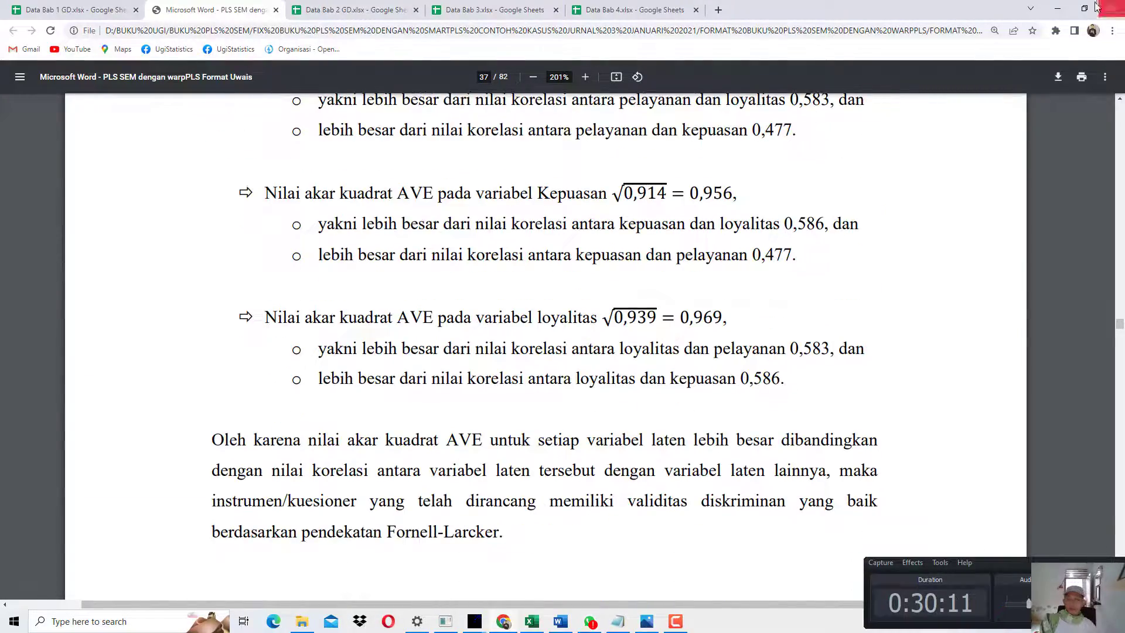
scroll(660, 351, down, 20)
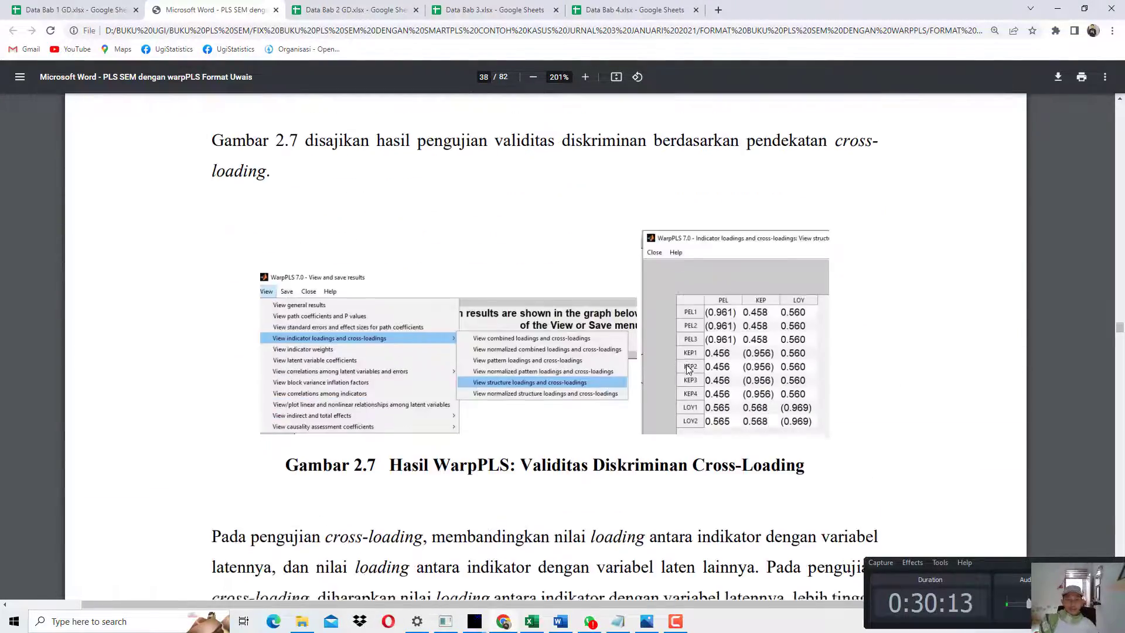
Look up the direct effect explanation for Gambar 2.8, and examine the PEL to KEP path coefficient and P value in WarpPLS.
scroll(700, 376, down, 17)
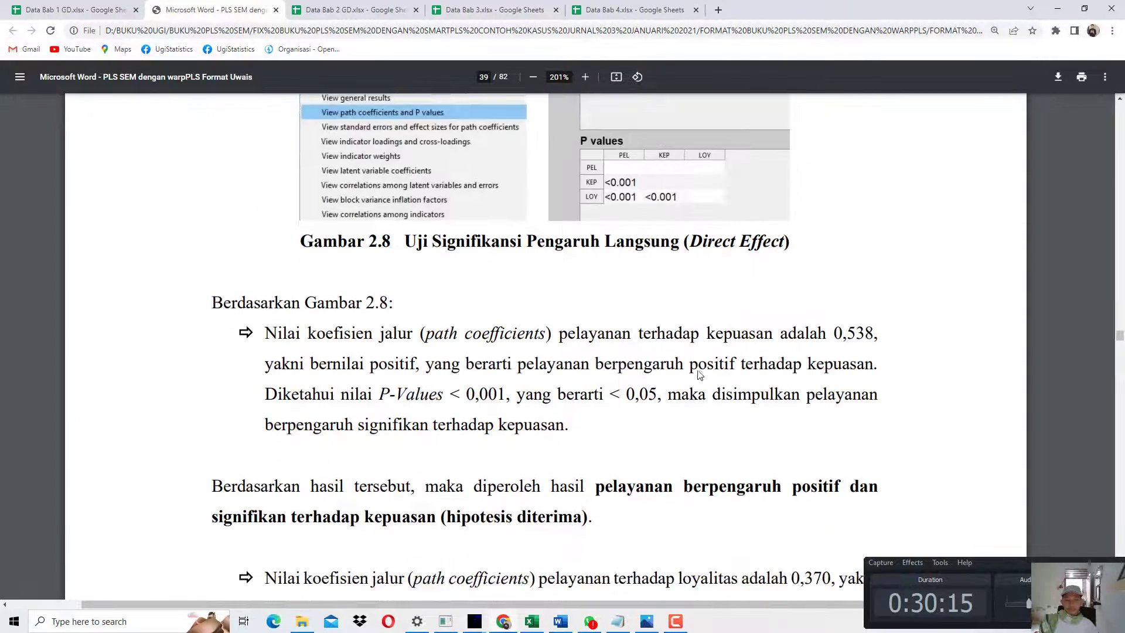
click(1057, 8)
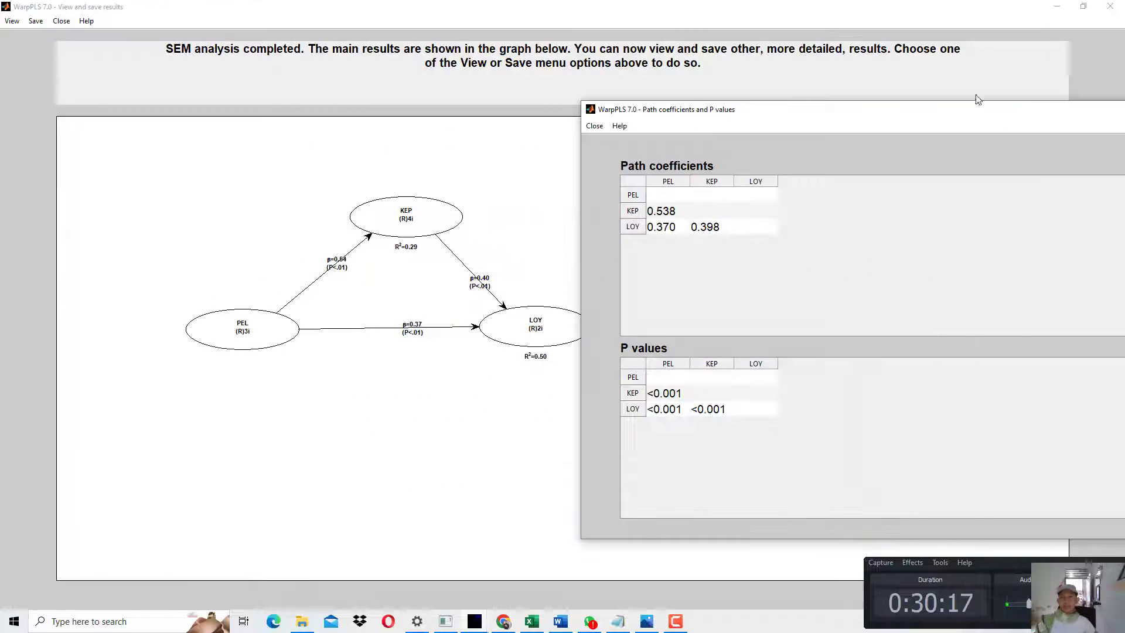
click(654, 217)
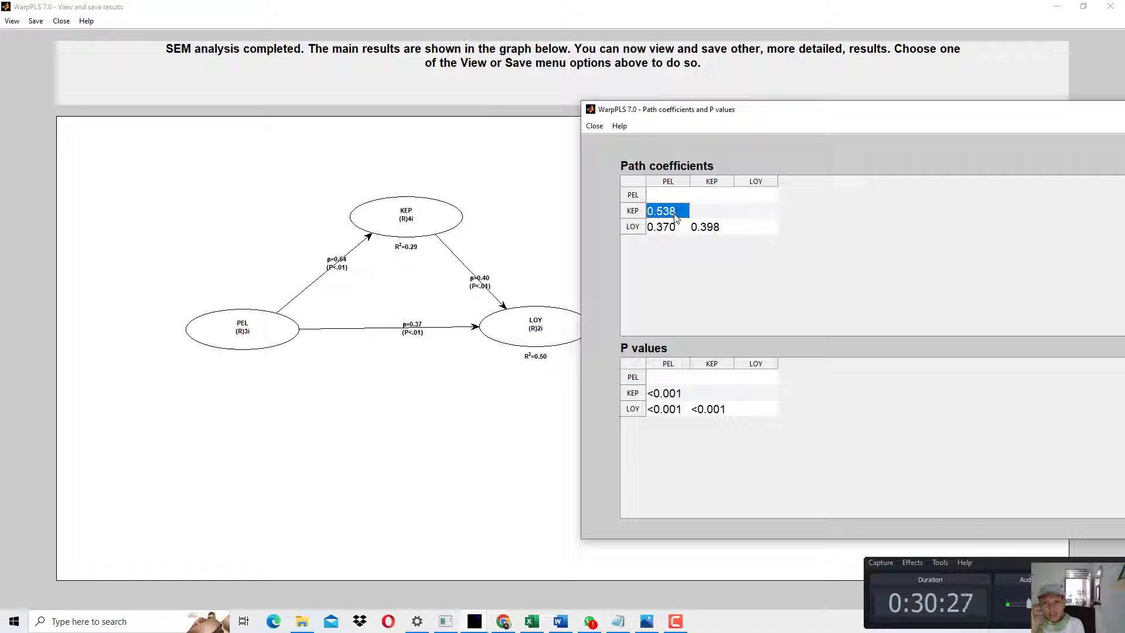
click(679, 395)
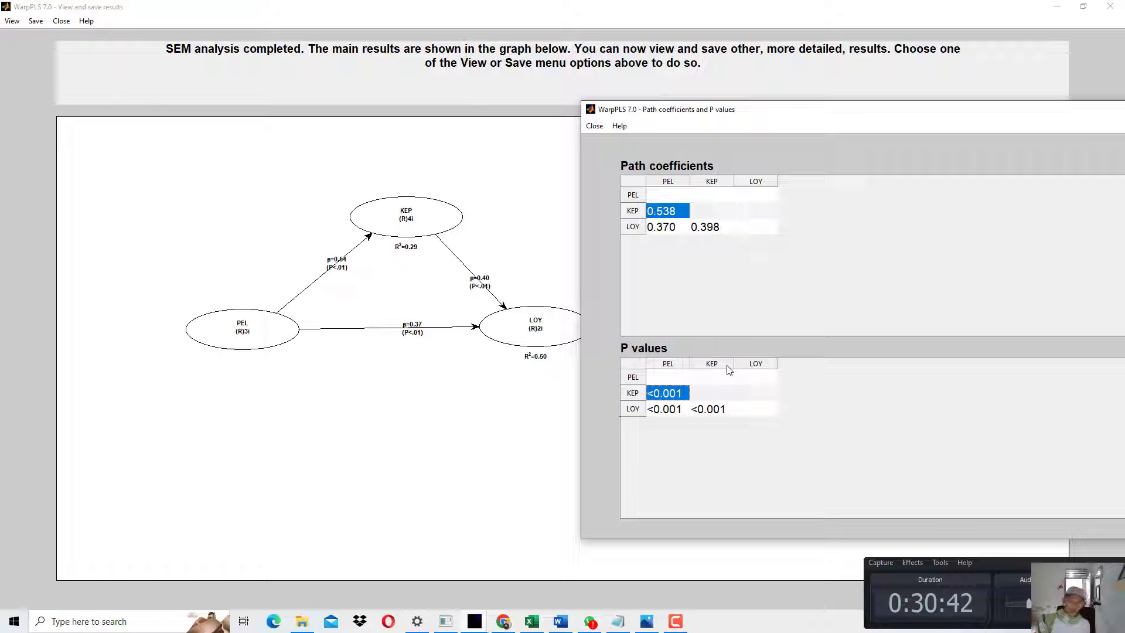
Examine the path coefficients and P values for PEL to LOY and KEP to LOY, and close the path coefficients window.
click(670, 234)
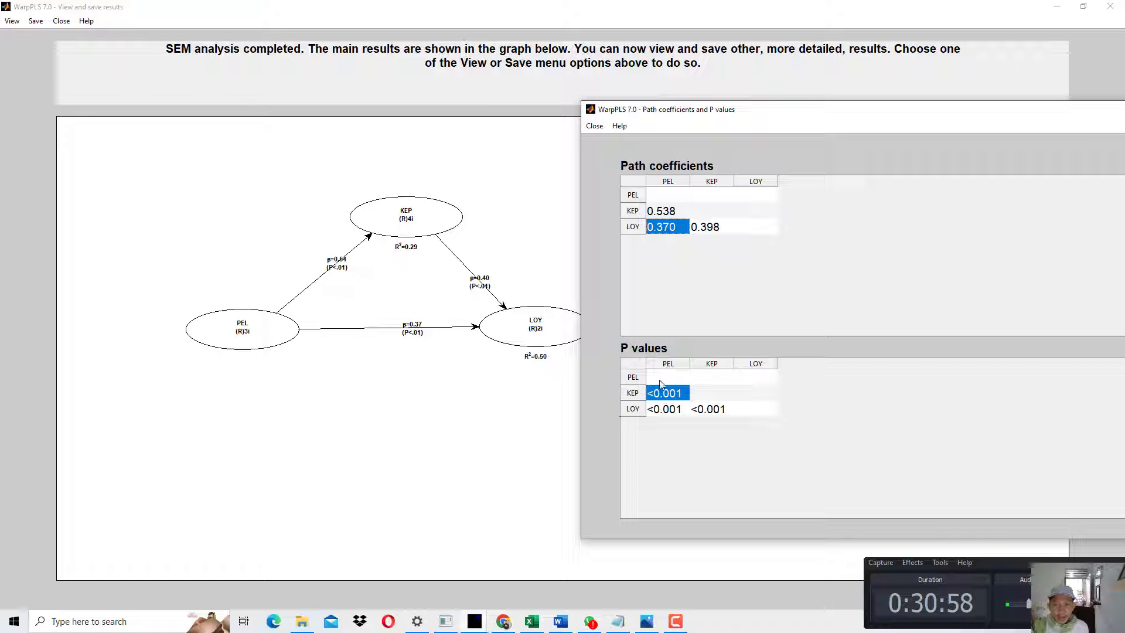
click(658, 412)
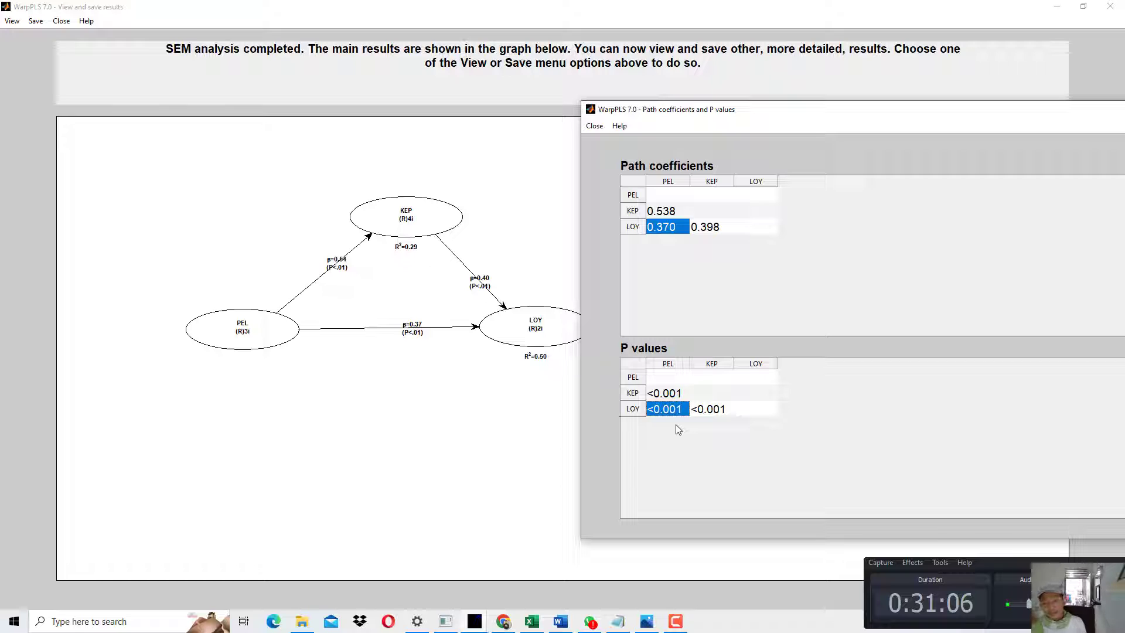
click(697, 226)
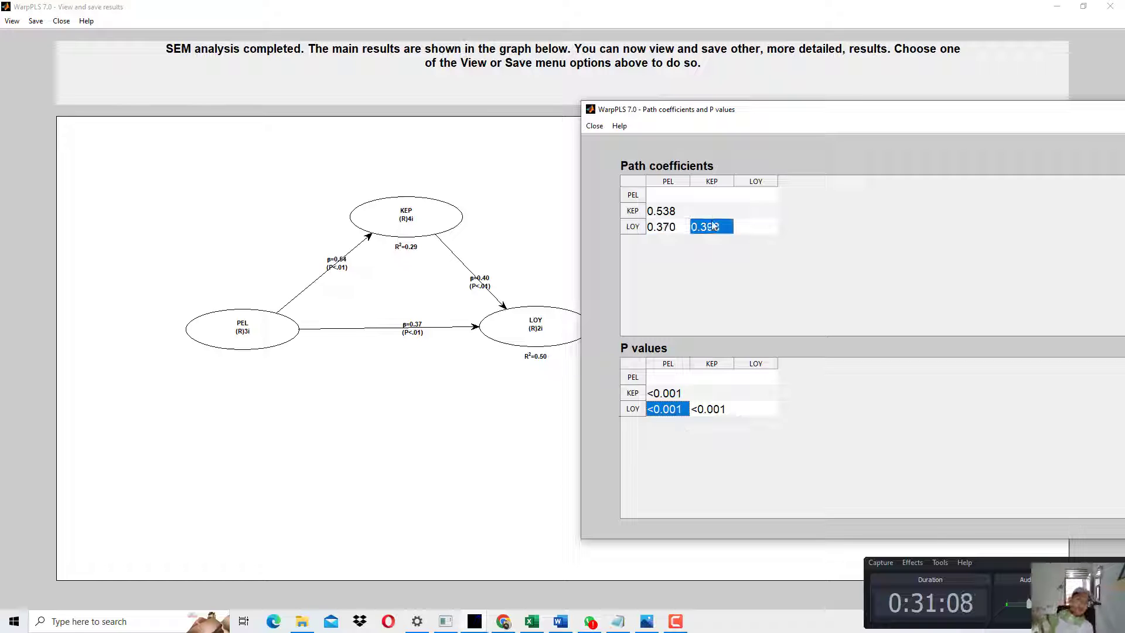
click(706, 410)
drag(914, 123, 451, 177)
click(869, 165)
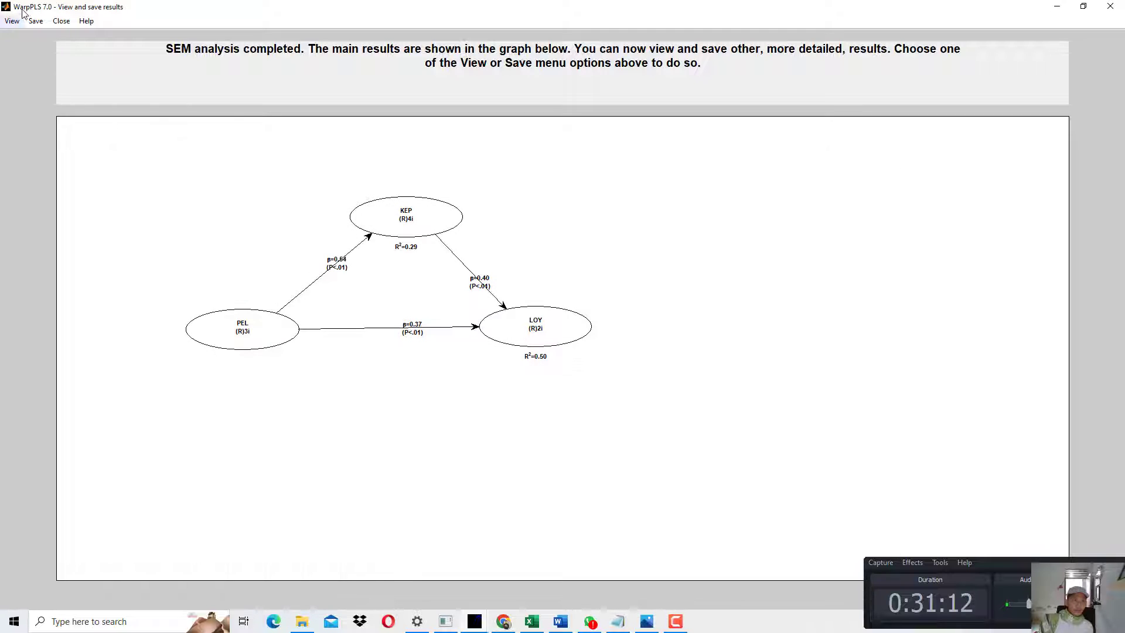
View the latent variable coefficients beside the model graph and examine the R-squared values of KEP and LOY.
click(11, 21)
click(56, 103)
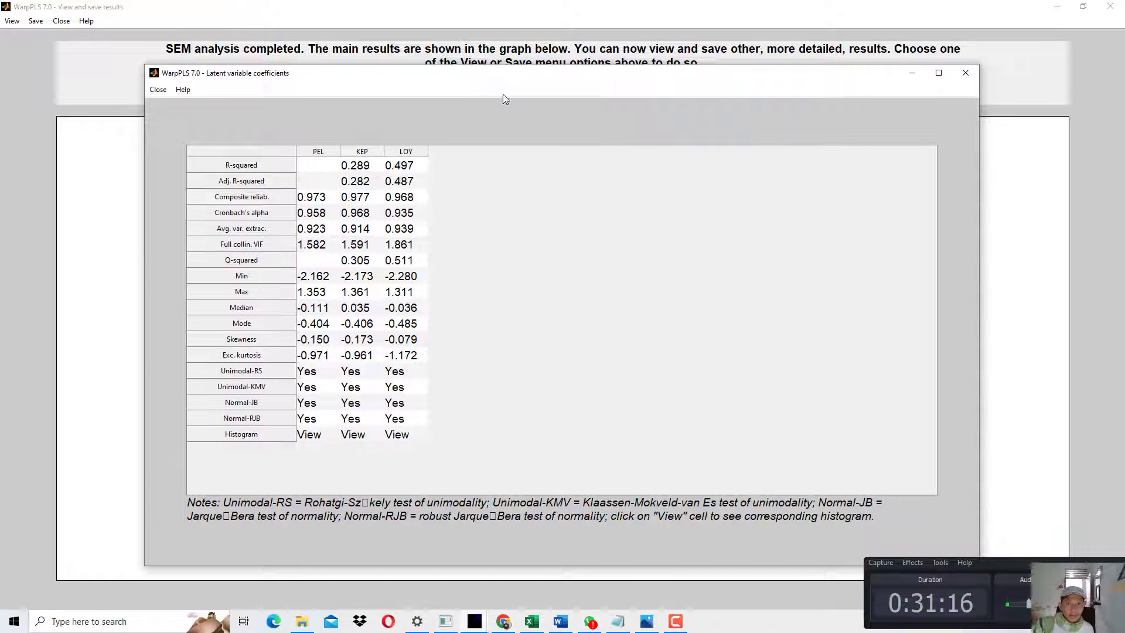
drag(492, 72, 895, 122)
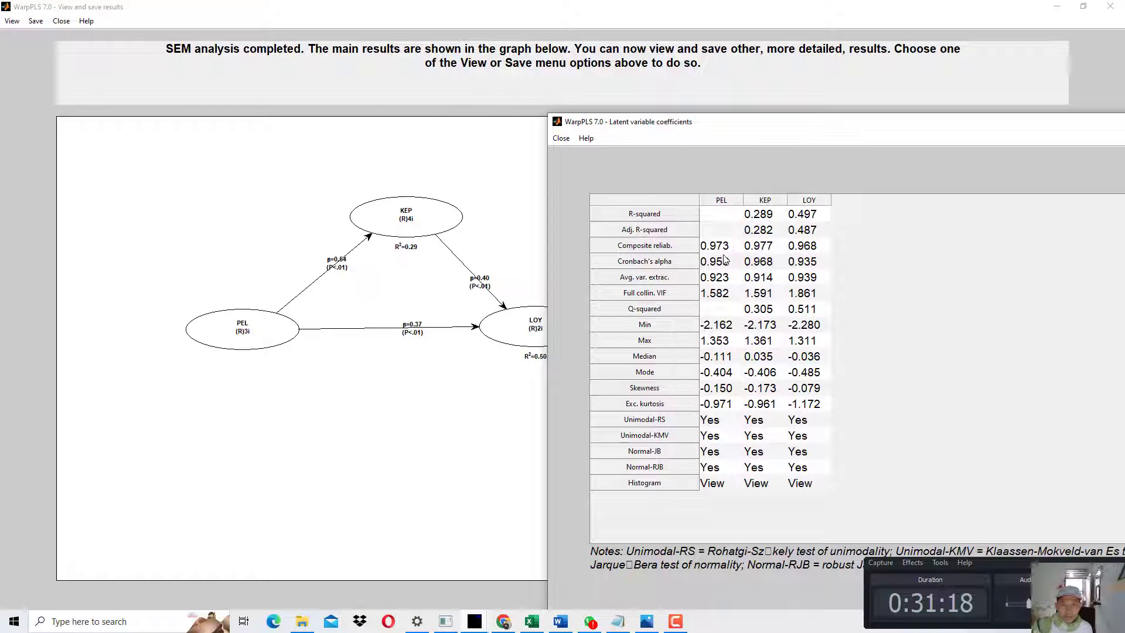
click(769, 215)
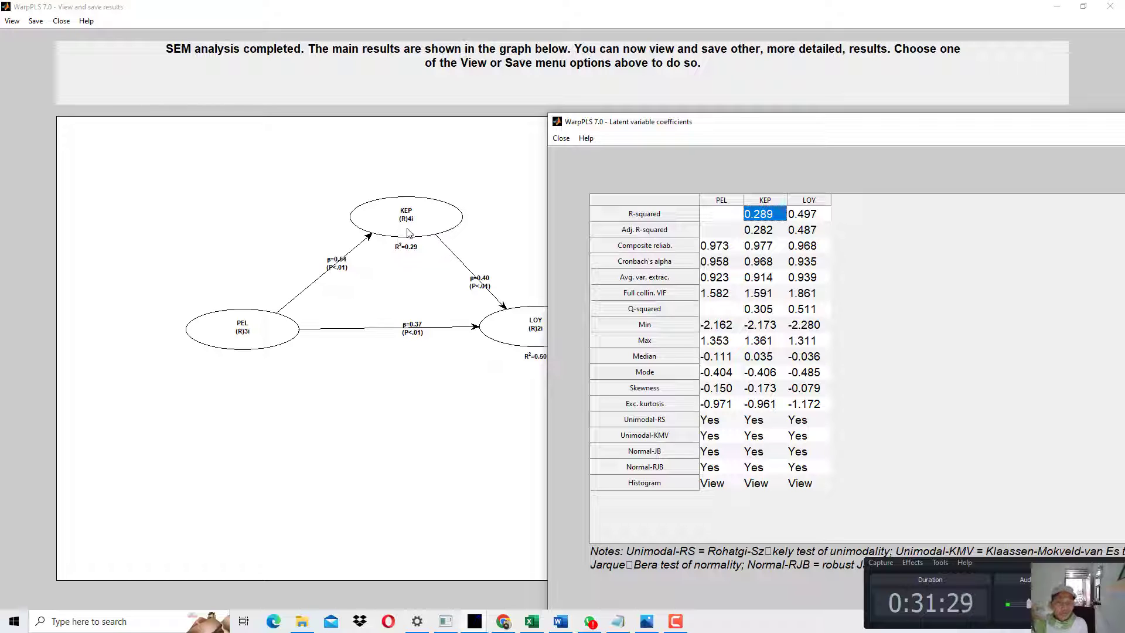
drag(734, 133, 792, 130)
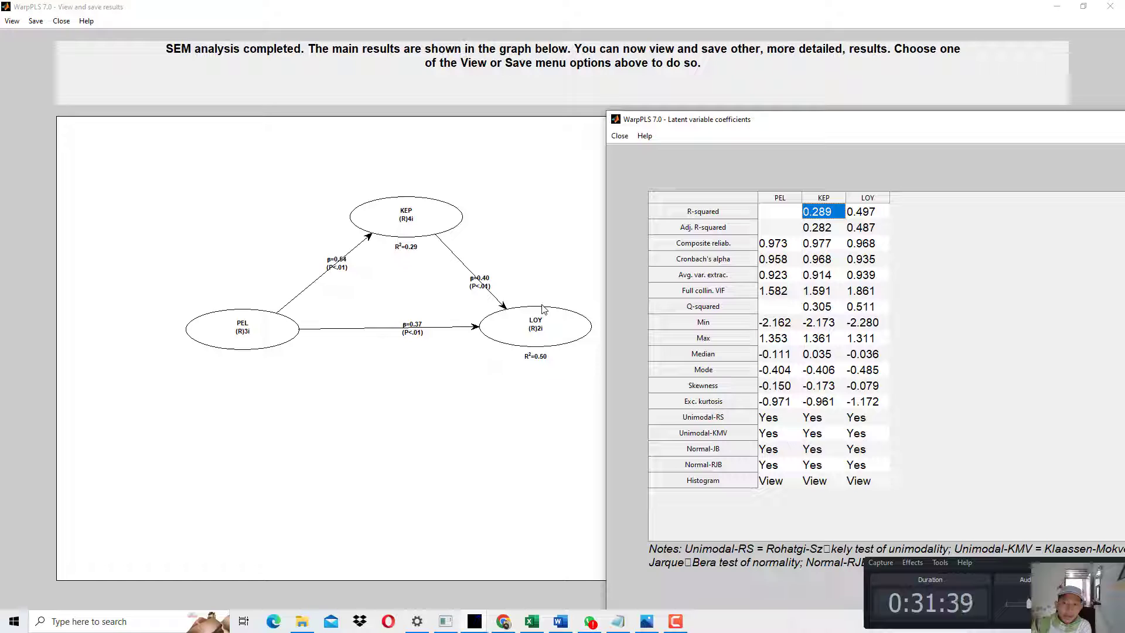
click(866, 219)
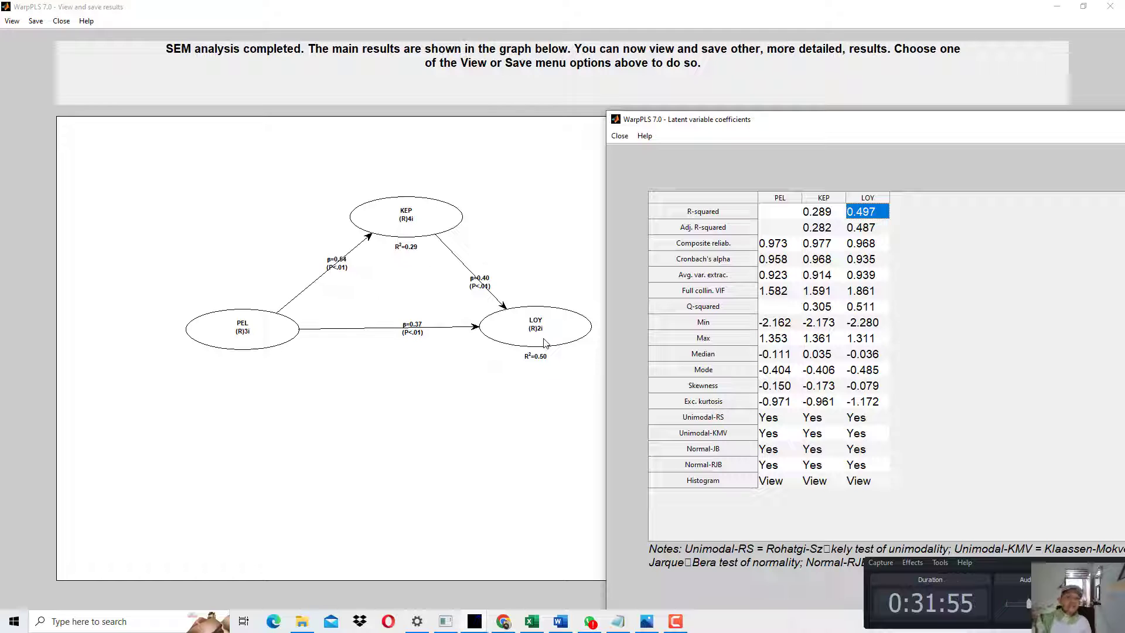
View the general SEM analysis results in a maximized window and check the P values of APC, ARS and AARS.
click(12, 21)
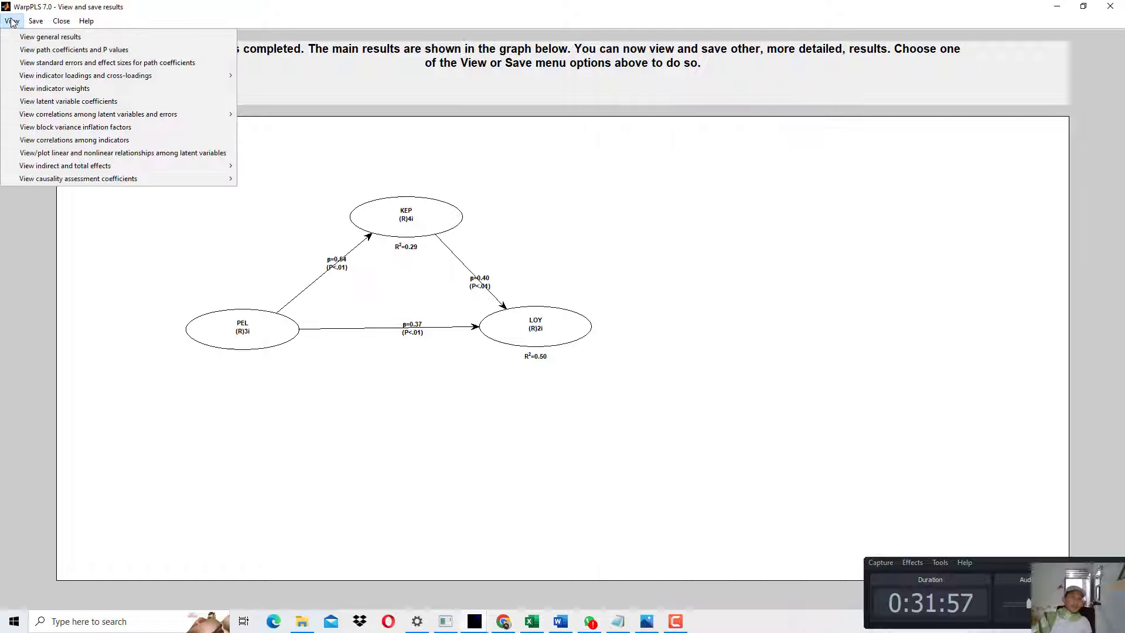
click(24, 38)
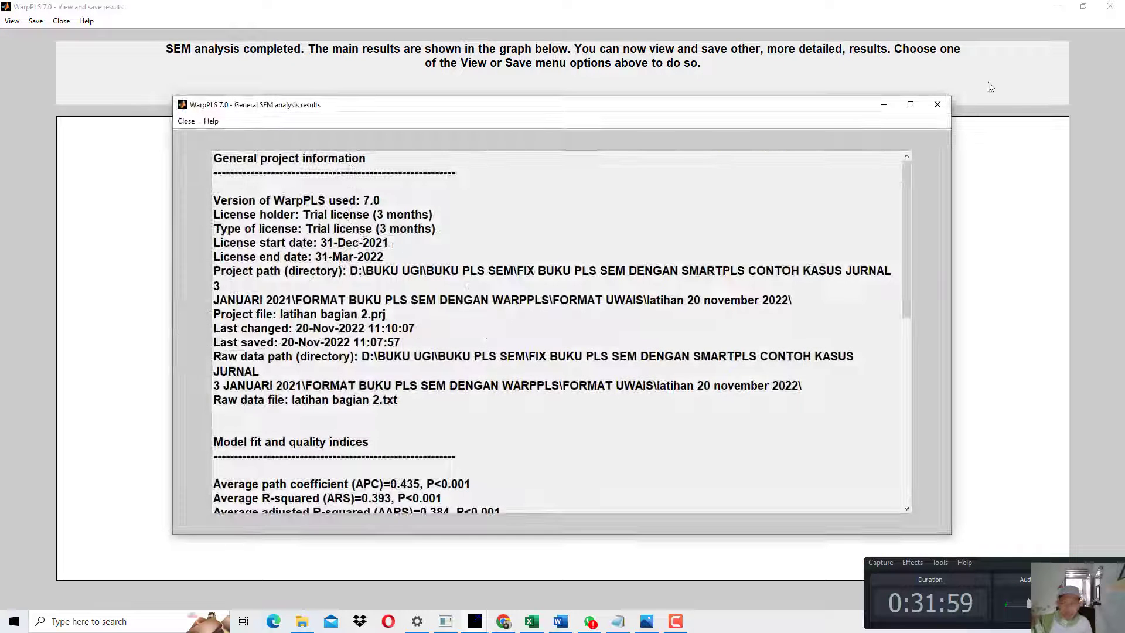
click(908, 106)
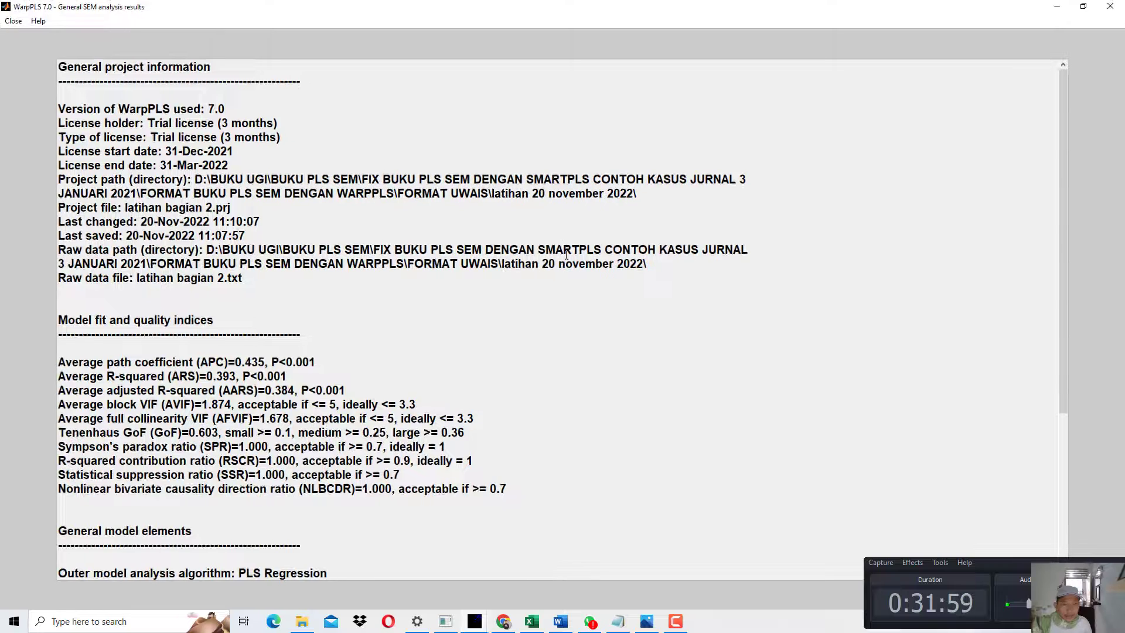
drag(270, 363, 345, 391)
click(275, 364)
drag(272, 363, 293, 373)
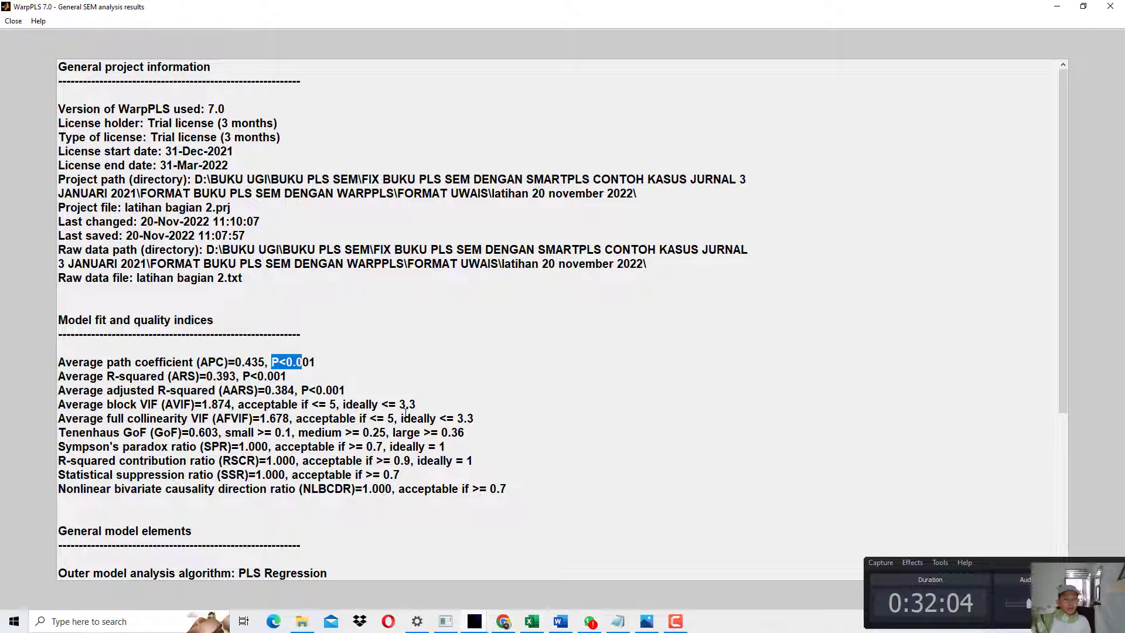
Compare the average block VIF and average full collinearity VIF with their acceptable and ideal limits.
drag(192, 404, 235, 404)
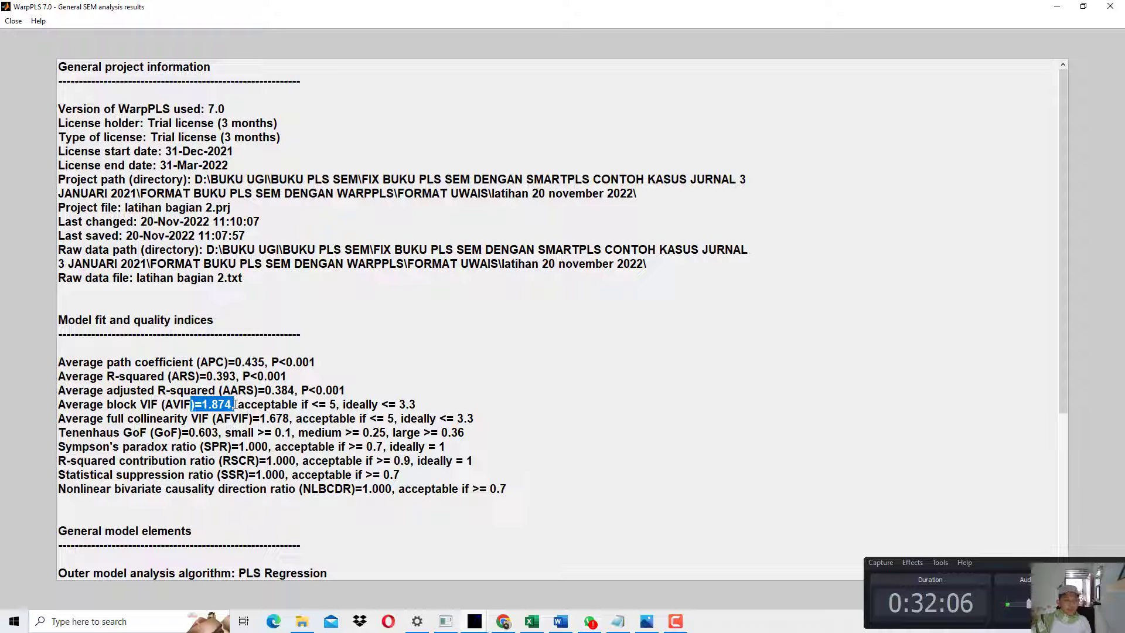
drag(371, 404, 417, 404)
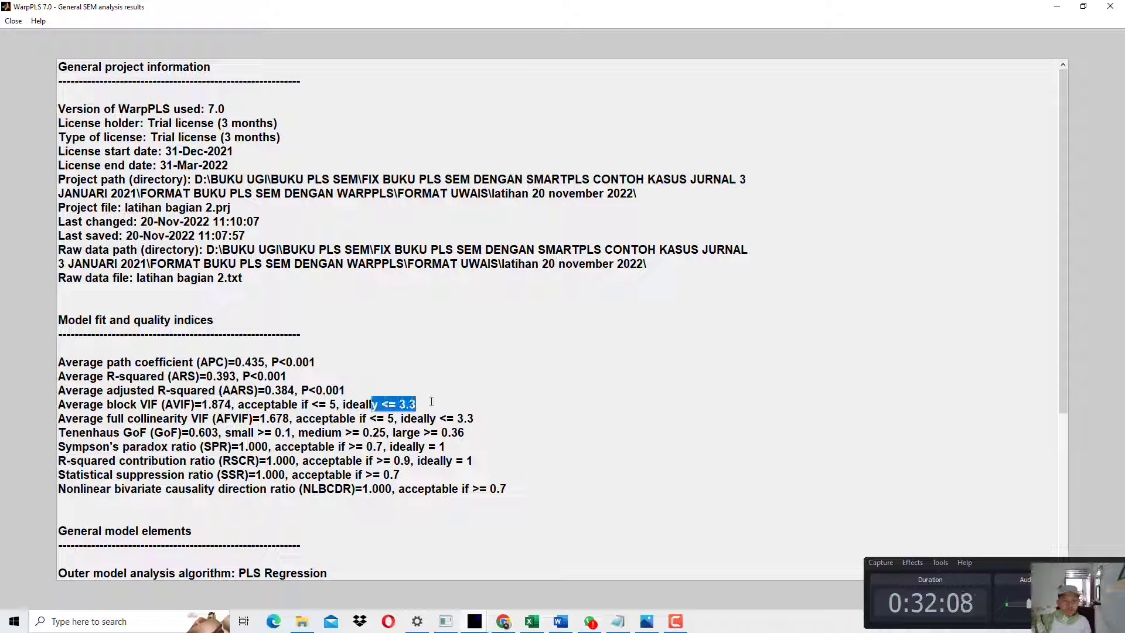
drag(326, 404, 319, 404)
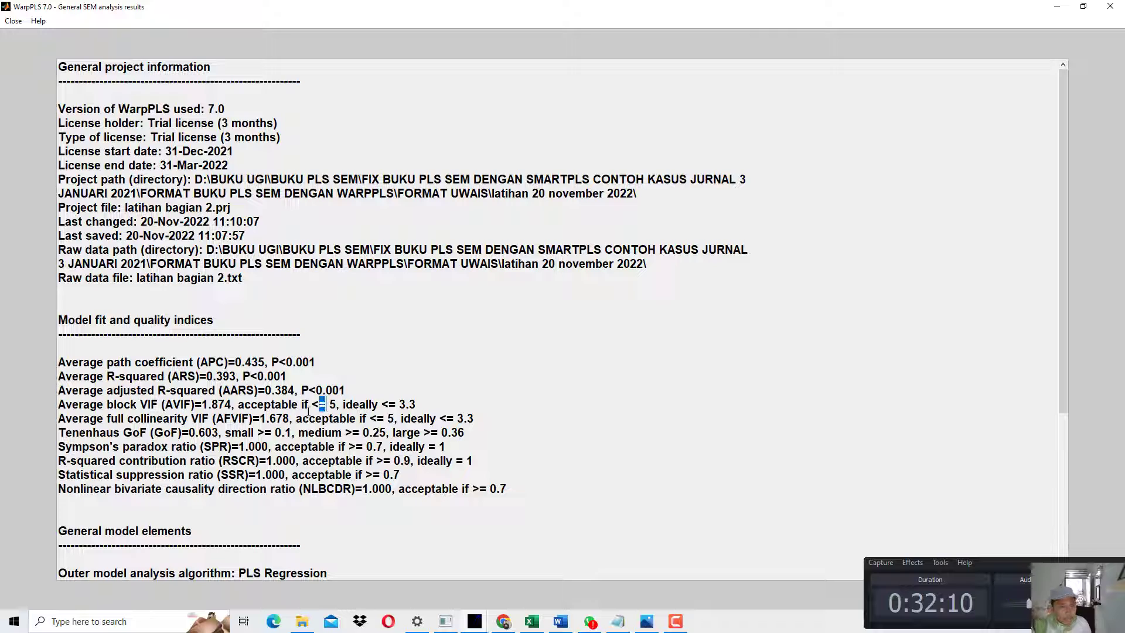
drag(161, 418, 283, 419)
click(277, 419)
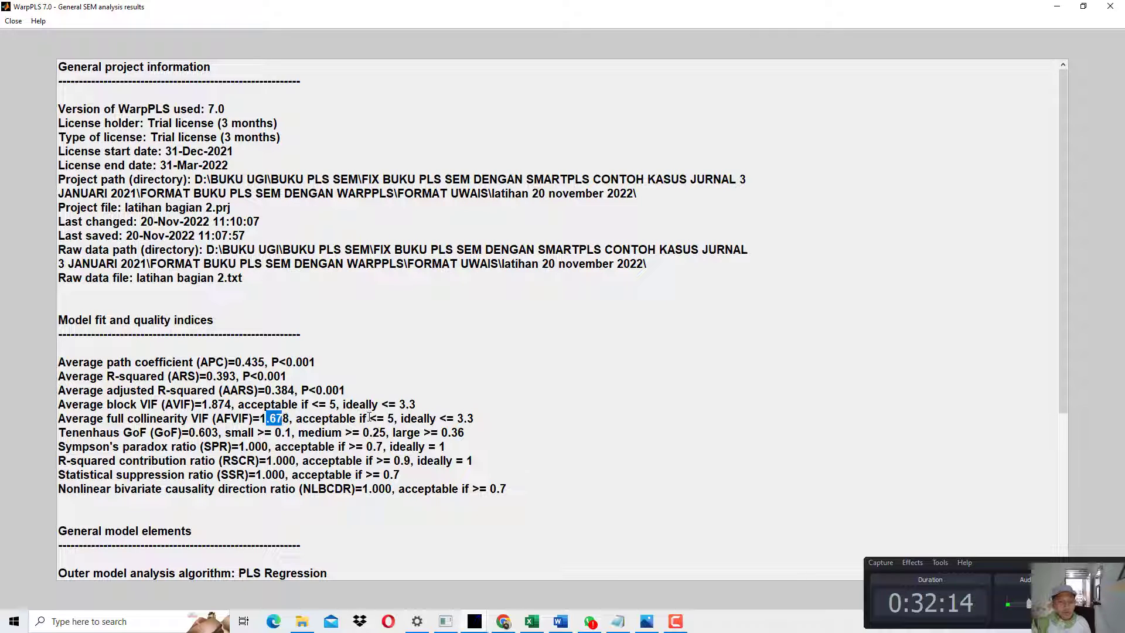
drag(367, 418, 379, 420)
Compare the Tenenhaus GoF with its small, medium and large thresholds, and close the general results and the analysis results window.
drag(164, 433, 228, 433)
drag(457, 434, 154, 439)
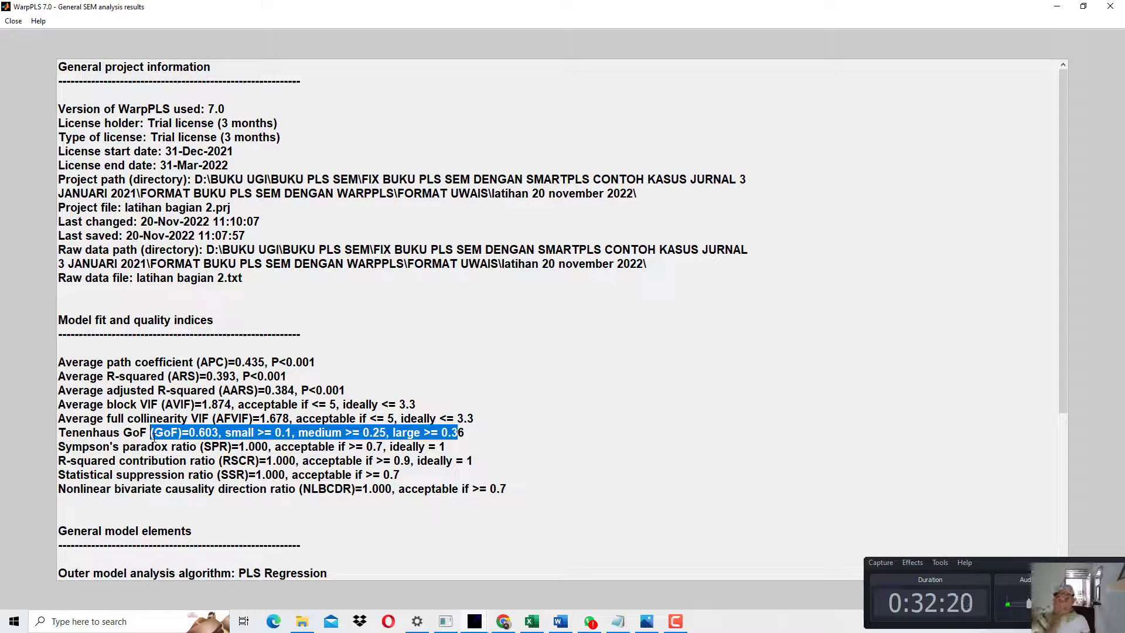
click(1110, 7)
click(11, 21)
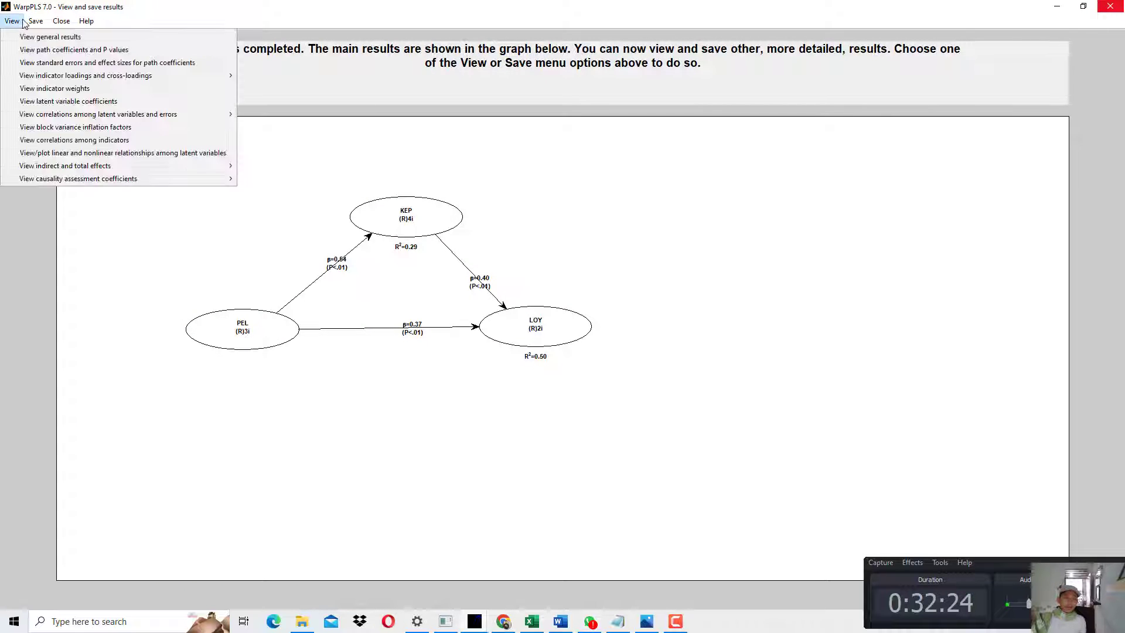
click(1121, 11)
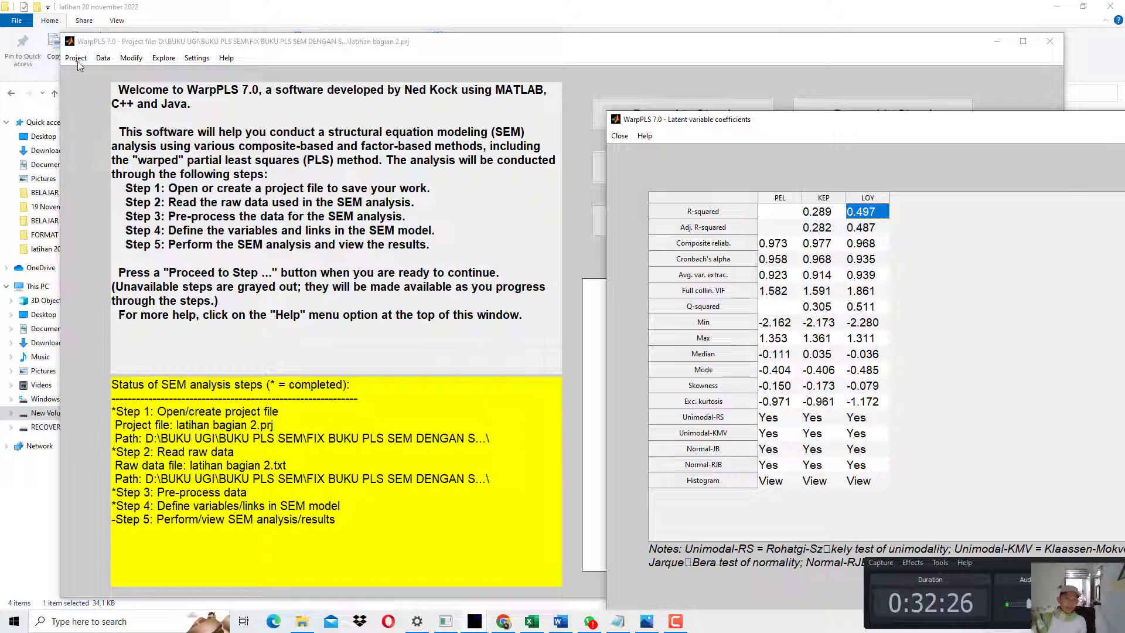
Try to save the project, and close the latent variable coefficients window that is still open.
click(75, 57)
click(92, 86)
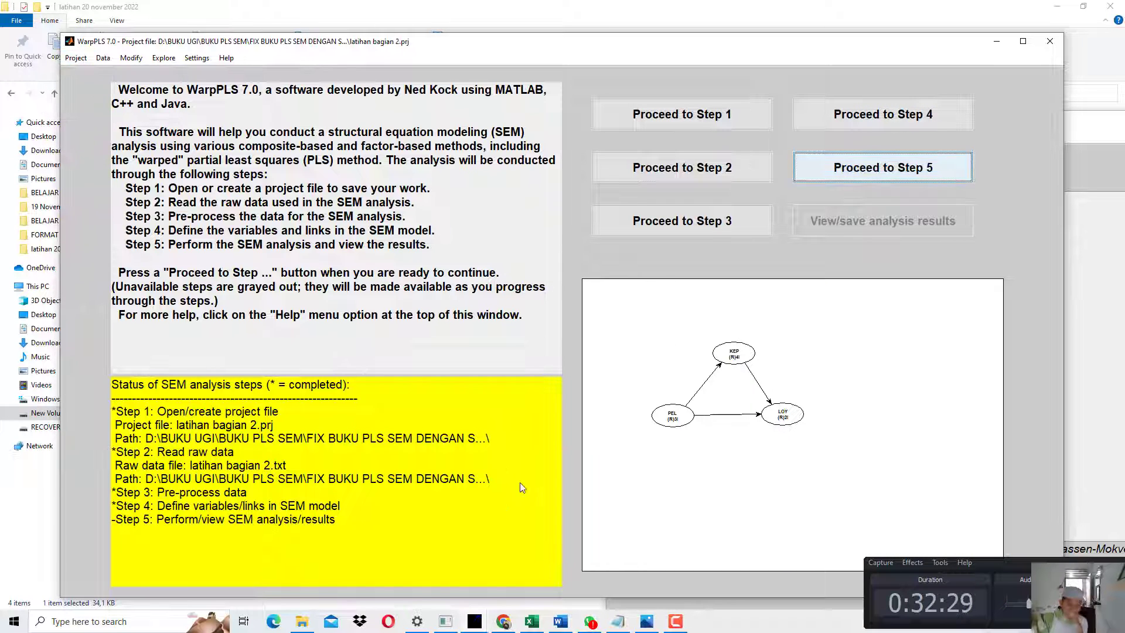
click(485, 617)
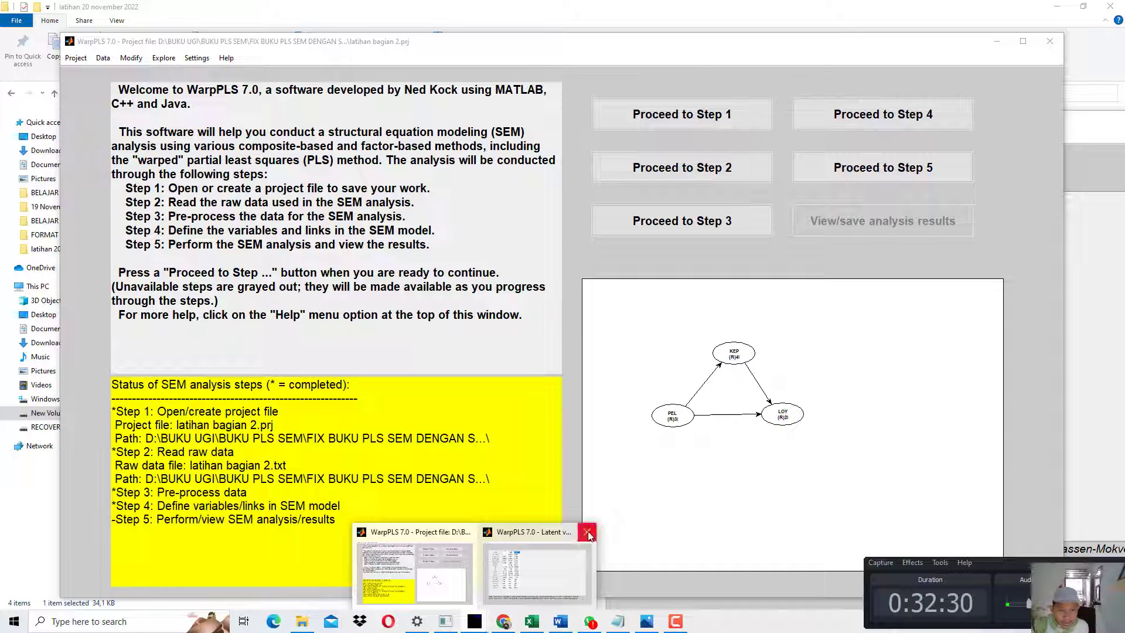
click(586, 533)
Save the project under the file name latihan bagian 2, replacing the existing project file.
click(76, 58)
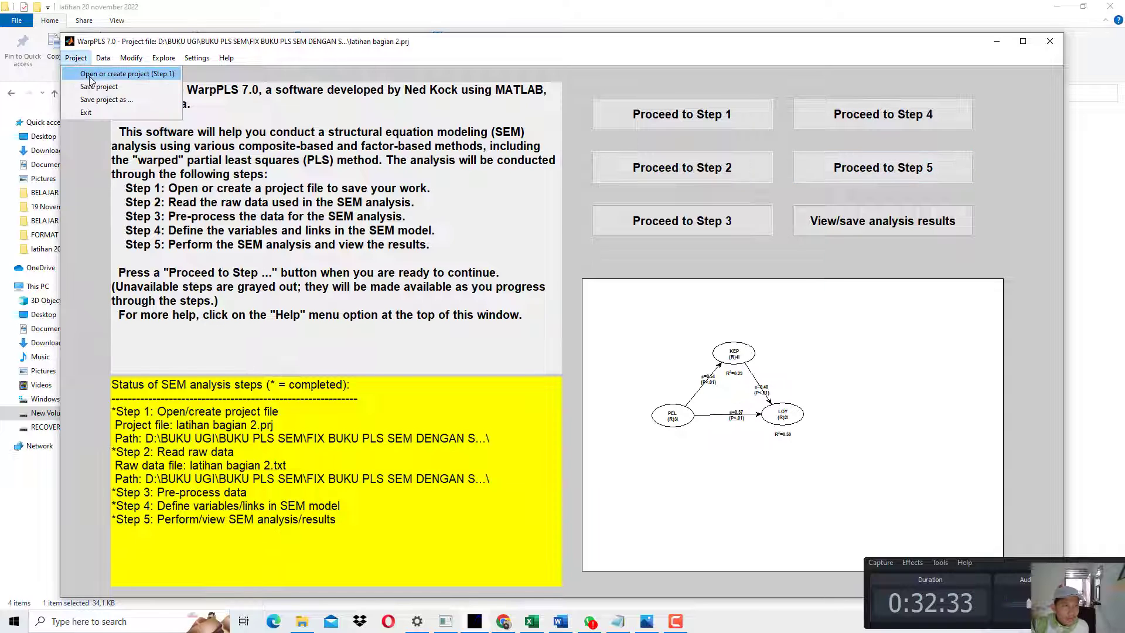
click(95, 99)
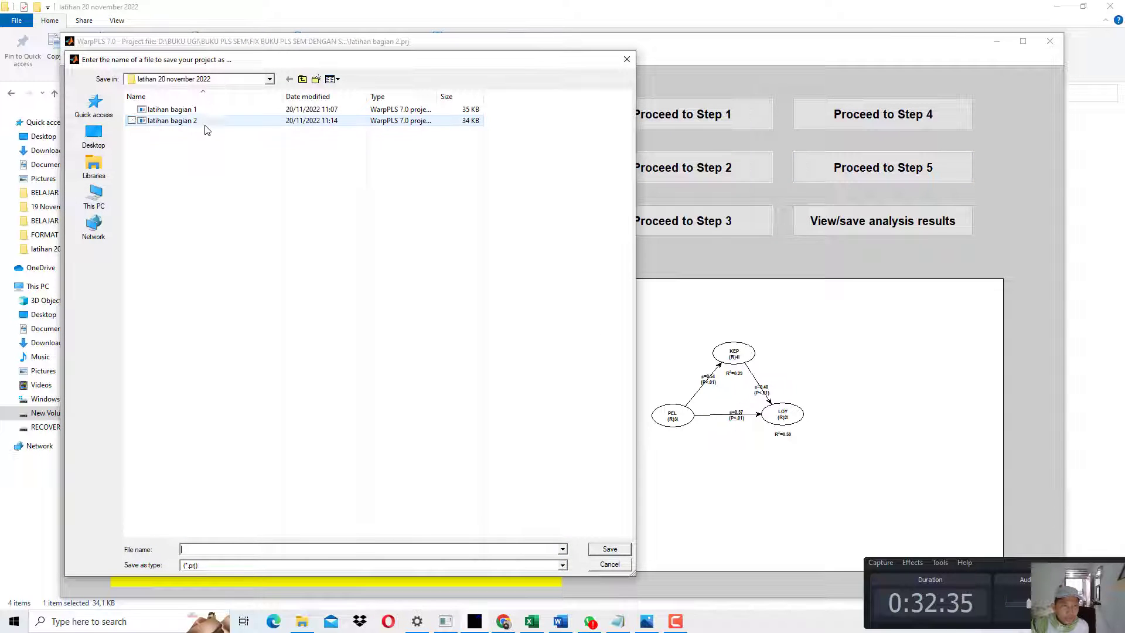
click(206, 121)
click(617, 553)
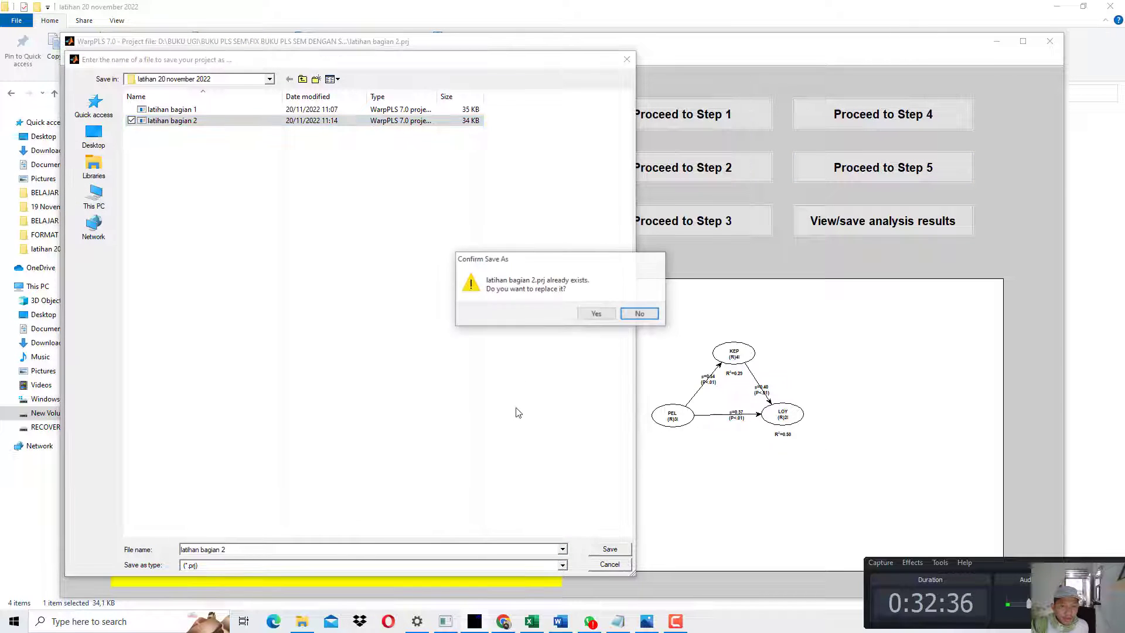
click(595, 311)
click(142, 269)
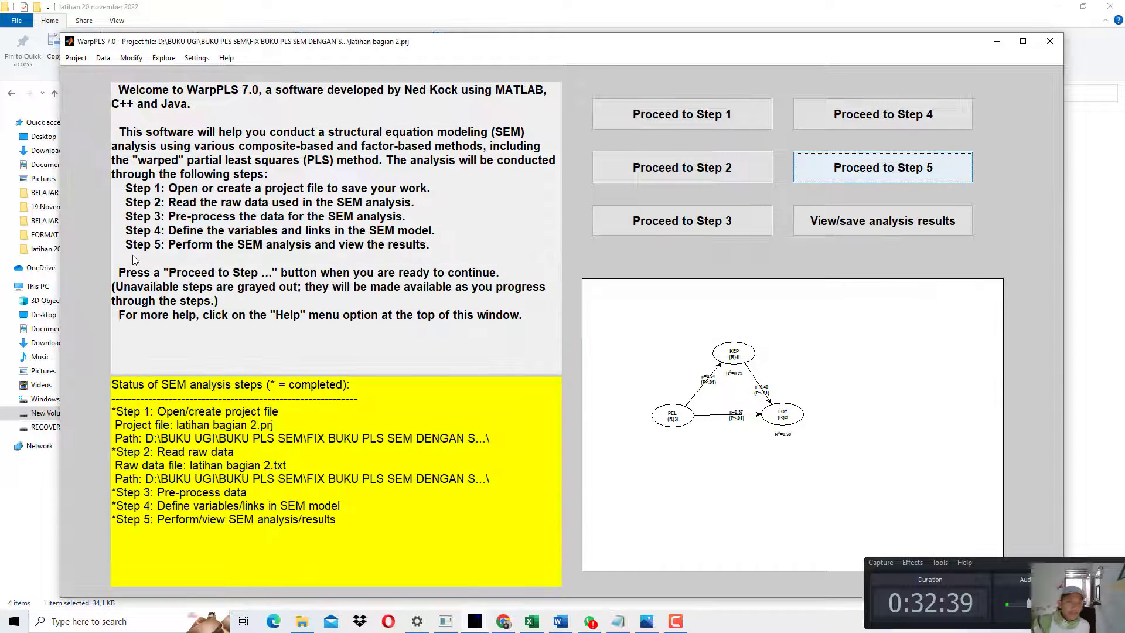
Save a copy of the project as latihan bagian 3 in the same folder, and minimize the WarpPLS window.
click(71, 58)
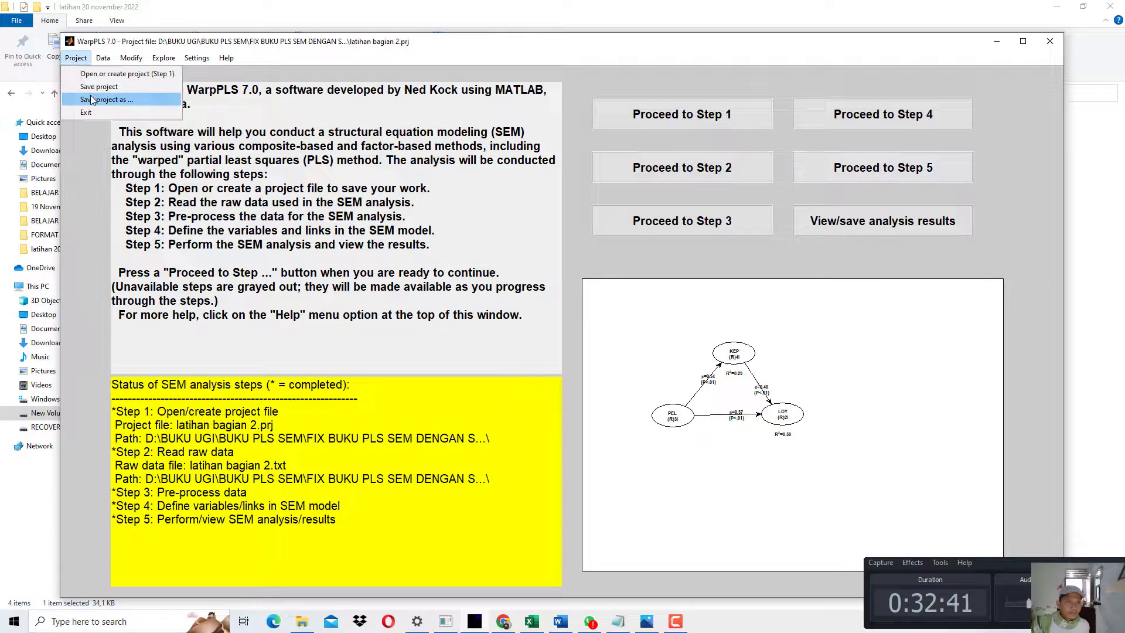
click(90, 100)
text(lati)
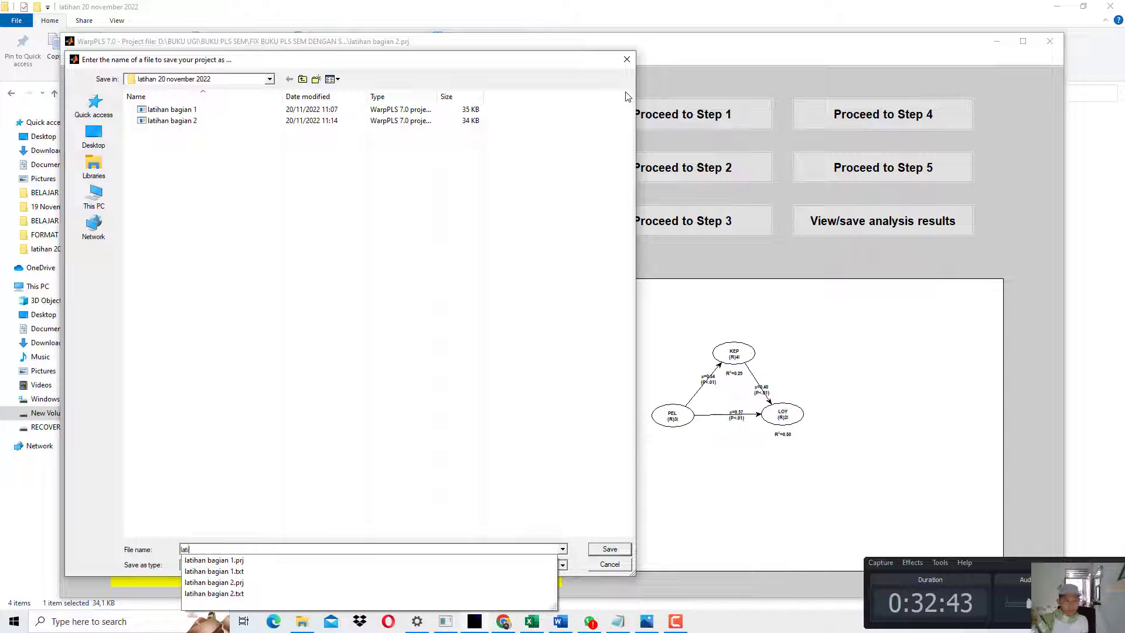
text(han bagian 3)
key(Return)
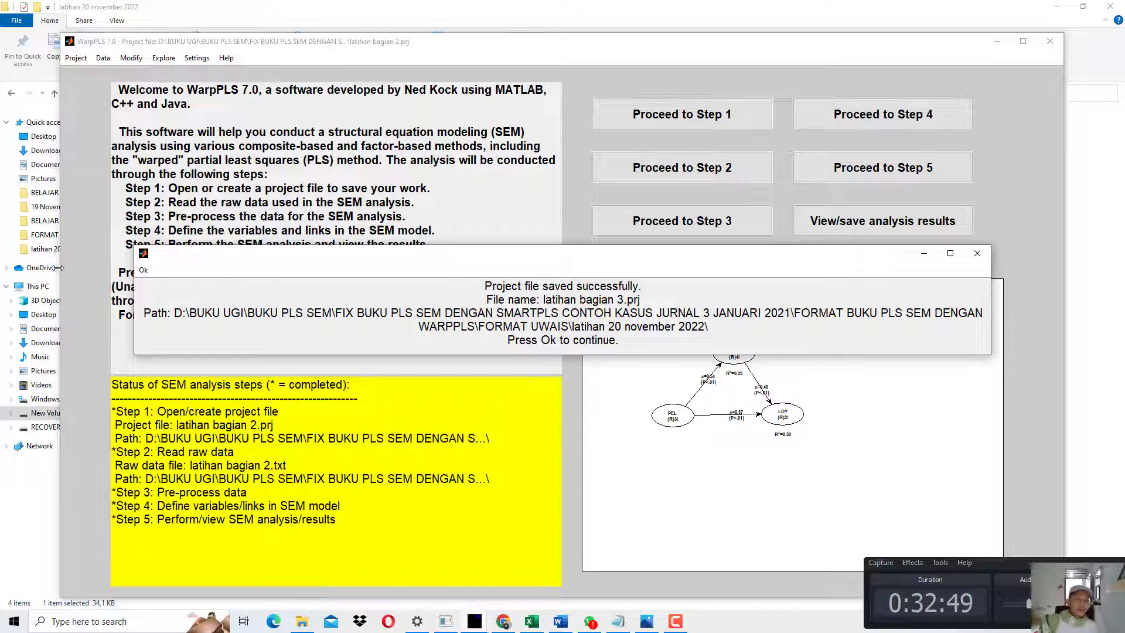
click(143, 270)
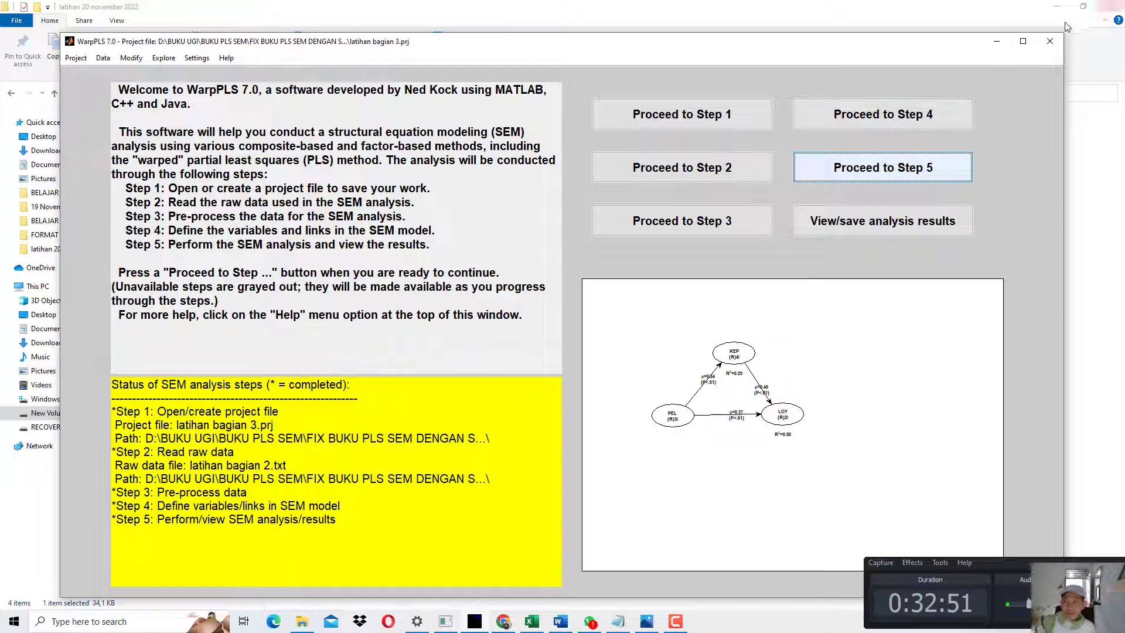
click(996, 41)
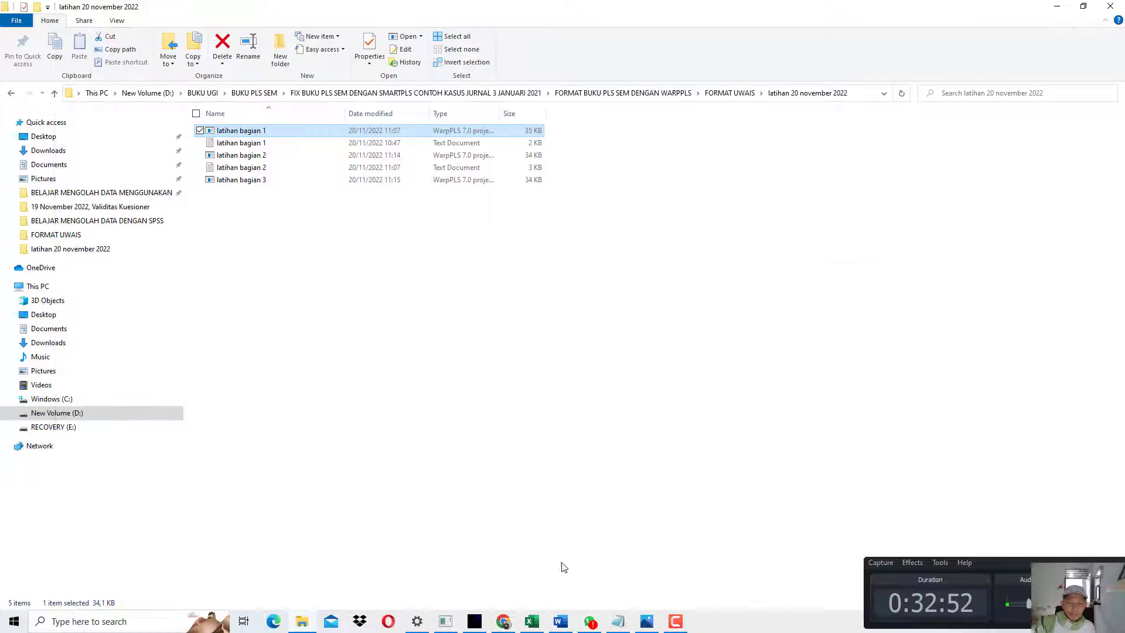
Switch to the book PDF in Chrome and examine the mediation test in Gambar 2.9, Pengujian Mediasi (Indirect Effect), and its interpretation.
click(502, 621)
scroll(595, 348, down, 15)
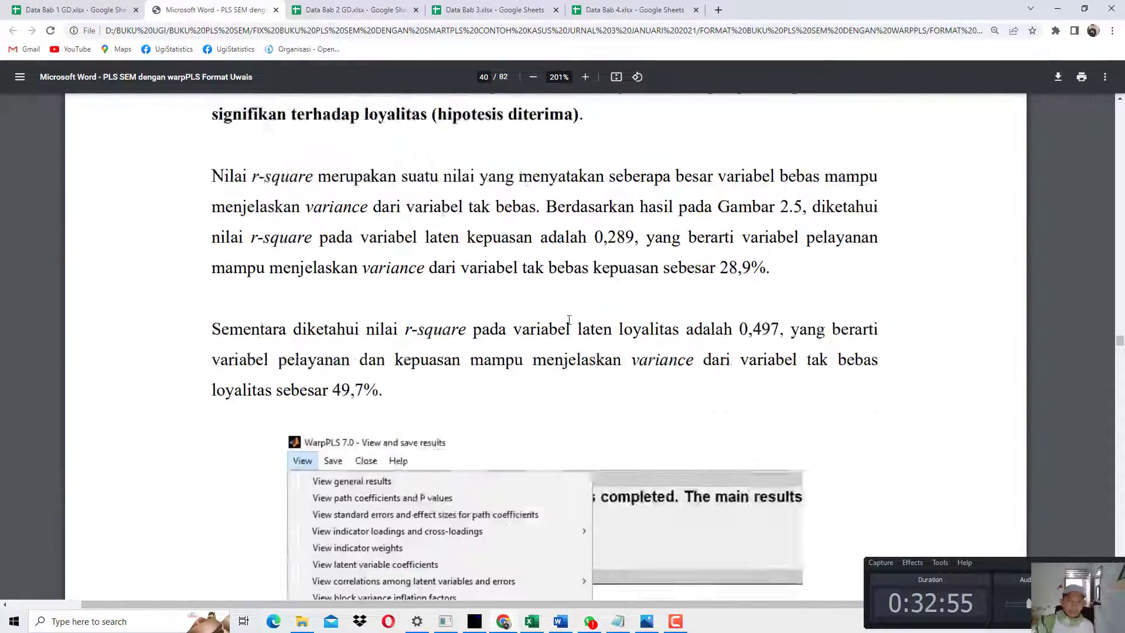
scroll(595, 348, down, 2)
scroll(609, 351, down, 9)
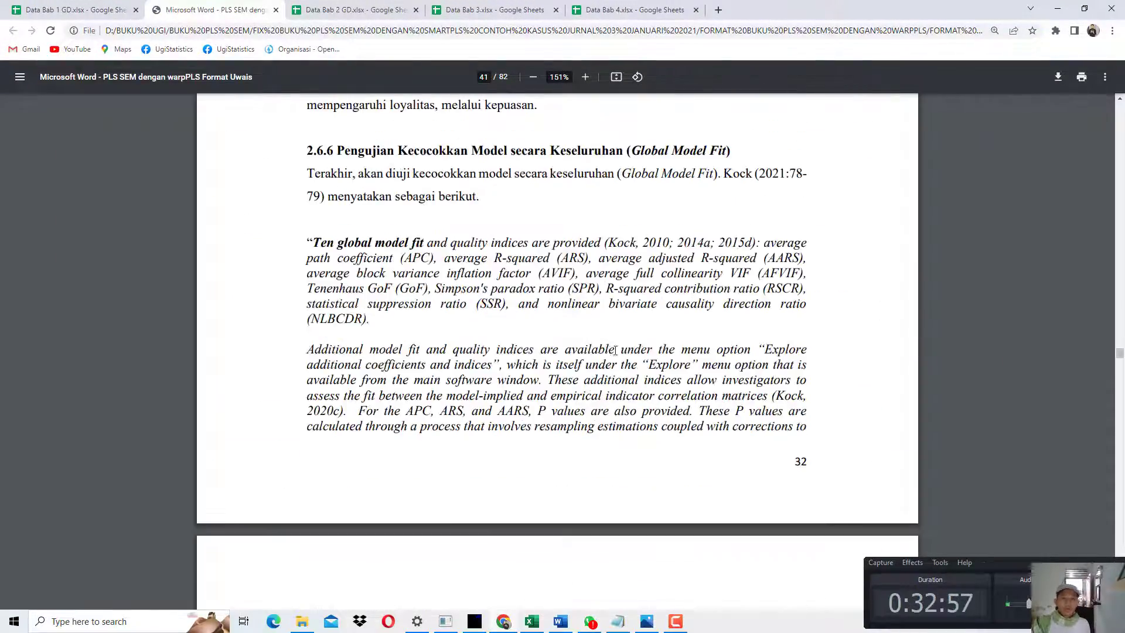
scroll(616, 352, up, 9)
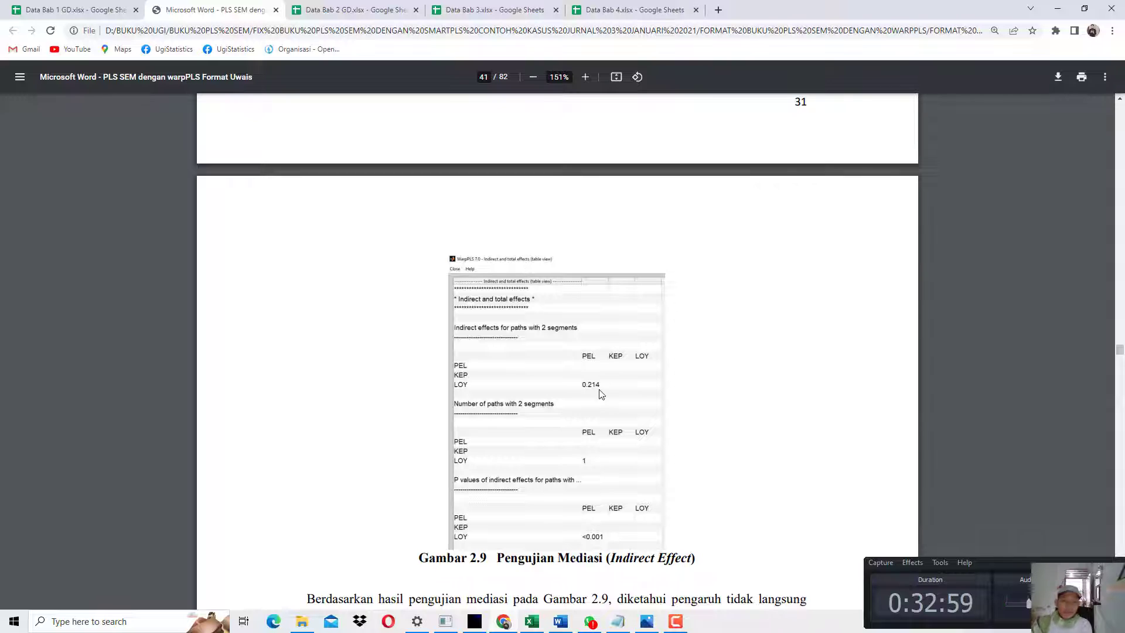
scroll(609, 404, down, 1)
scroll(609, 406, down, 2)
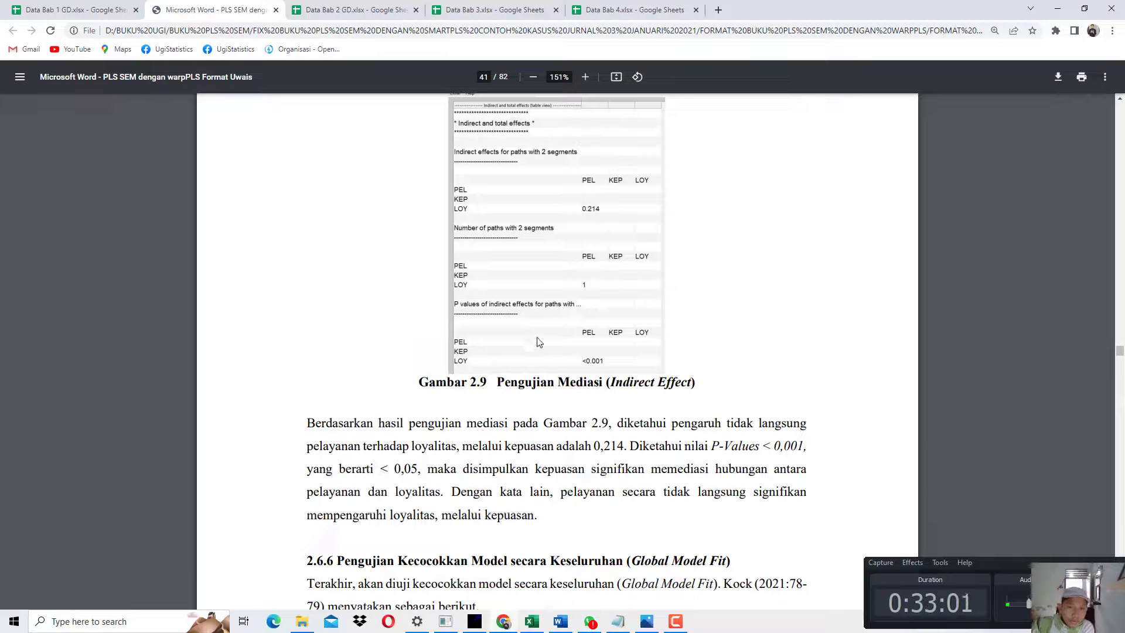
scroll(536, 363, up, 3)
scroll(539, 342, down, 2)
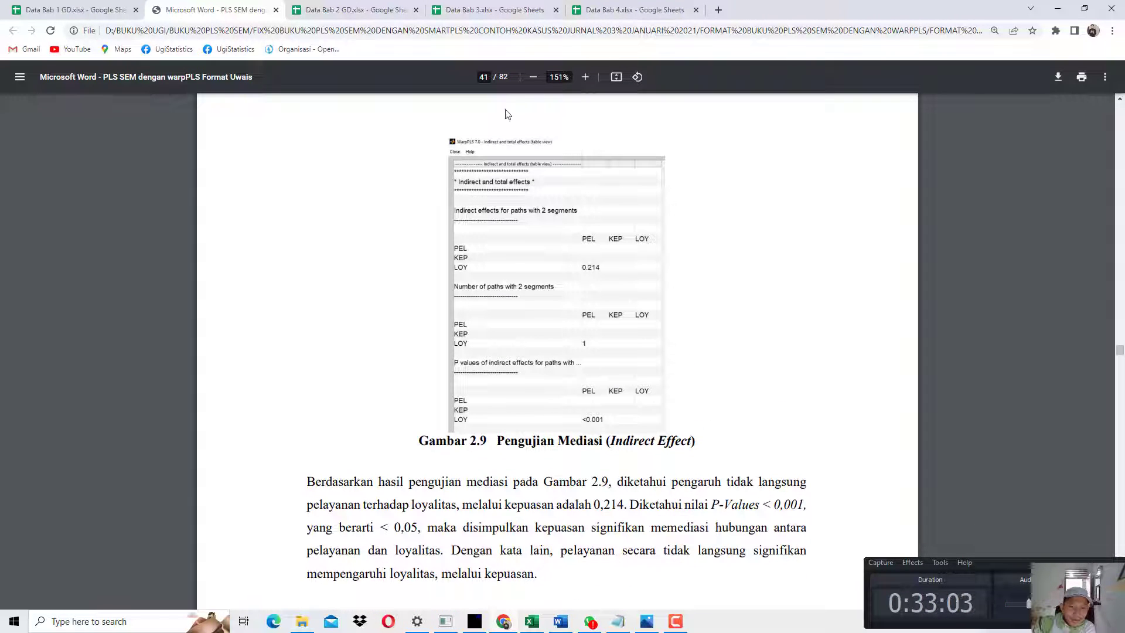
Open the WarpPLS analysis results, and replace the Notepad text with "Apakah kepuasan signifikan memediasi hubungan antara Pelayanan dan loyalitas".
click(480, 612)
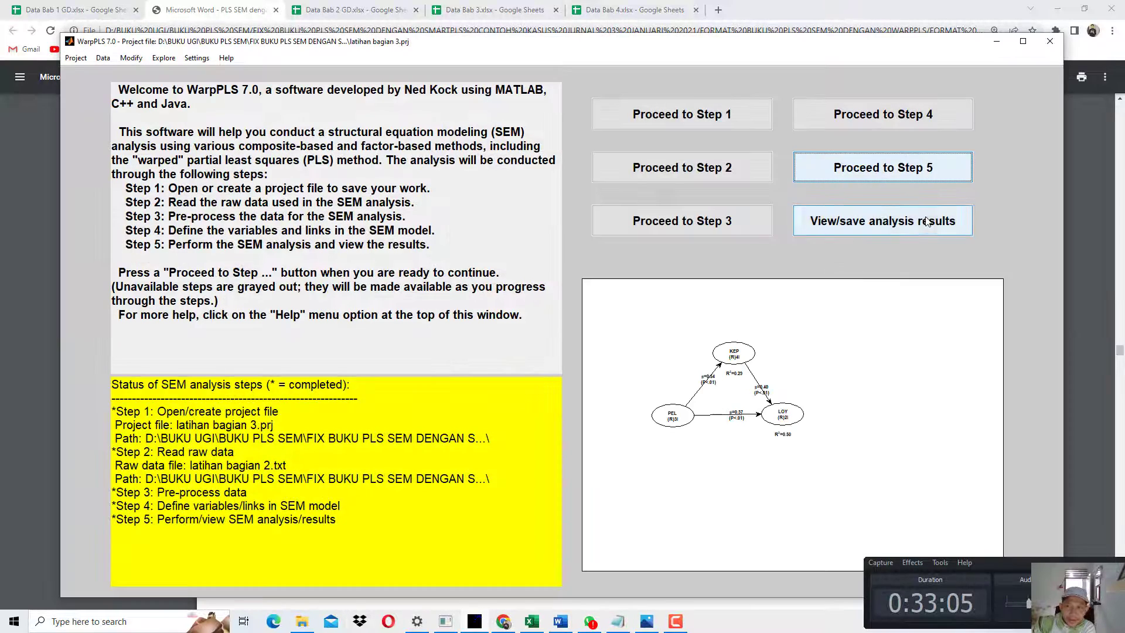
click(924, 223)
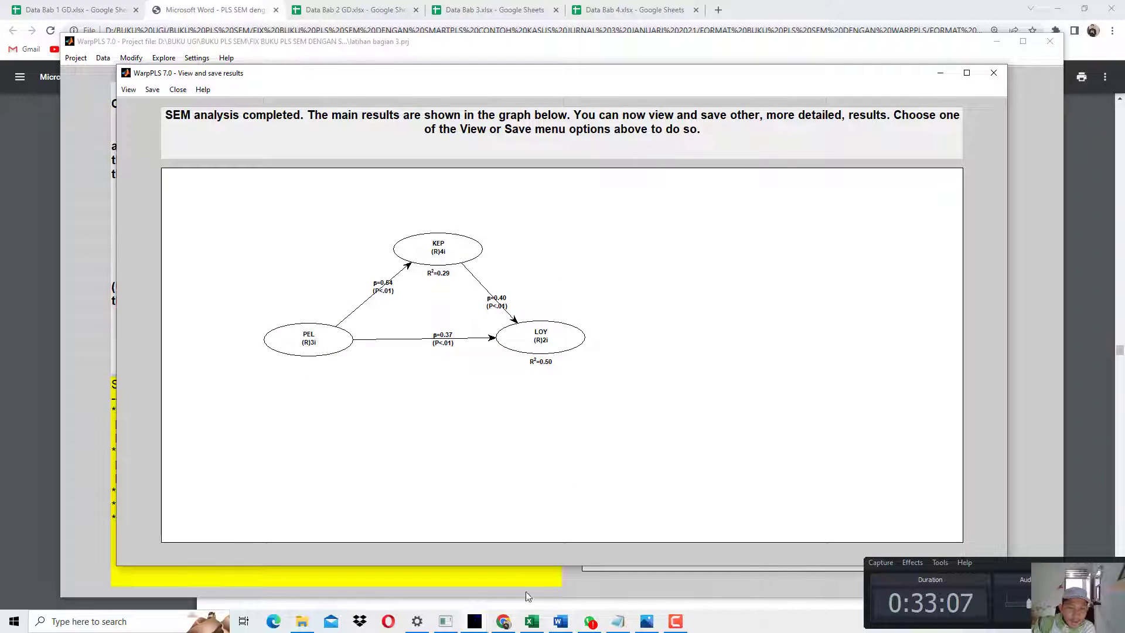
click(618, 621)
key(ctrl+a)
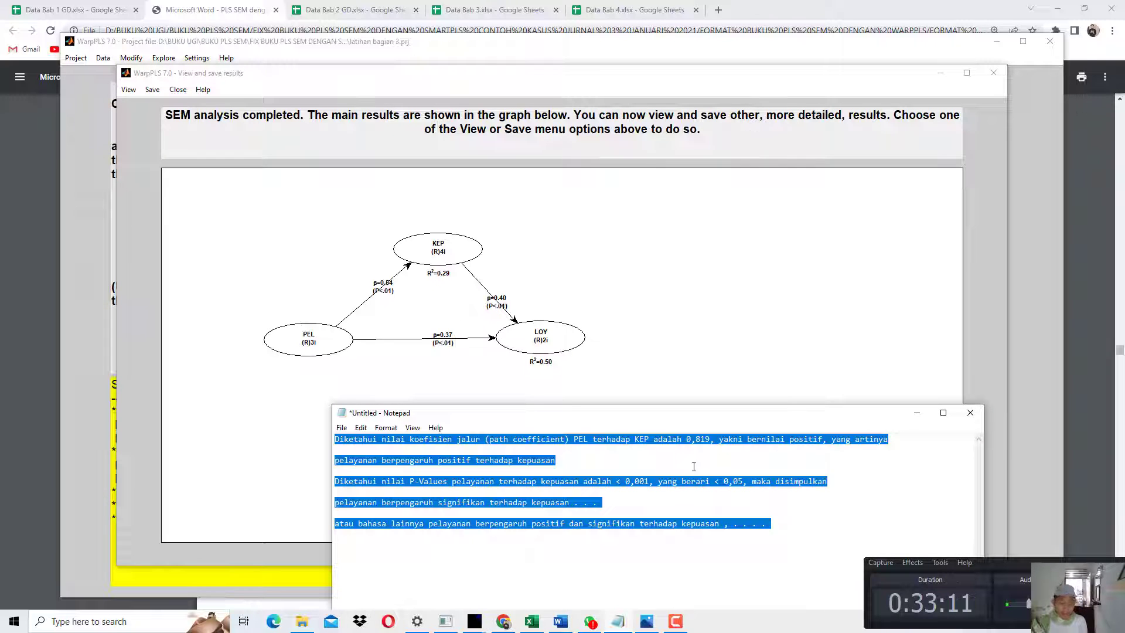
text(KA)
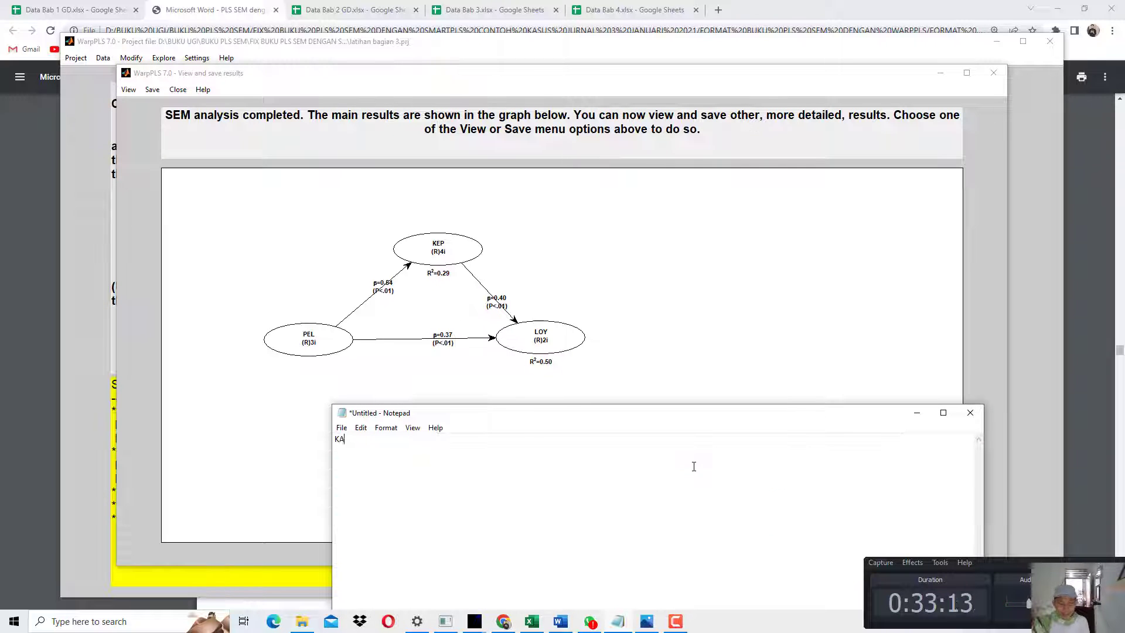
key(BackSpace)
key(BackSpace)
text(Apa)
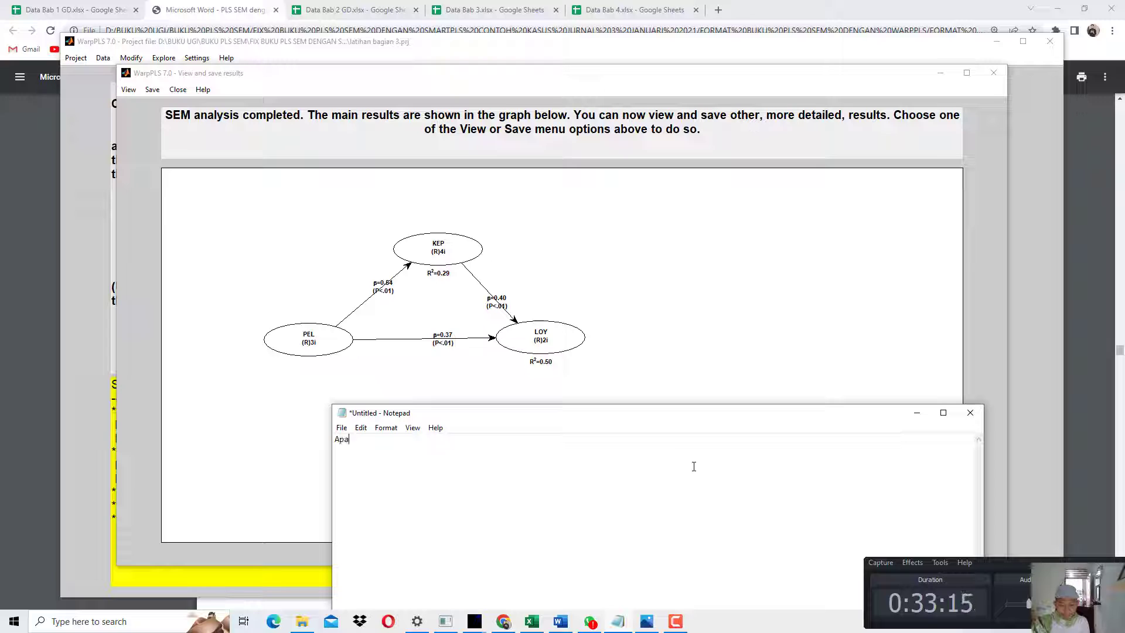
text(kah kepuasan sog)
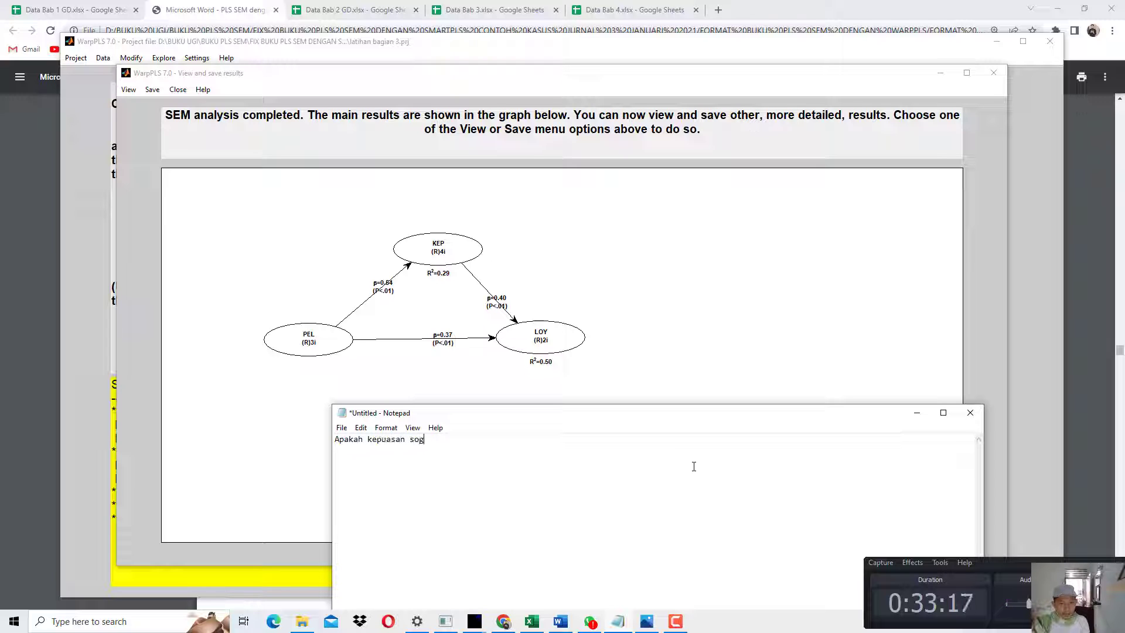
key(BackSpace)
key(BackSpace)
text(ignifikan meme)
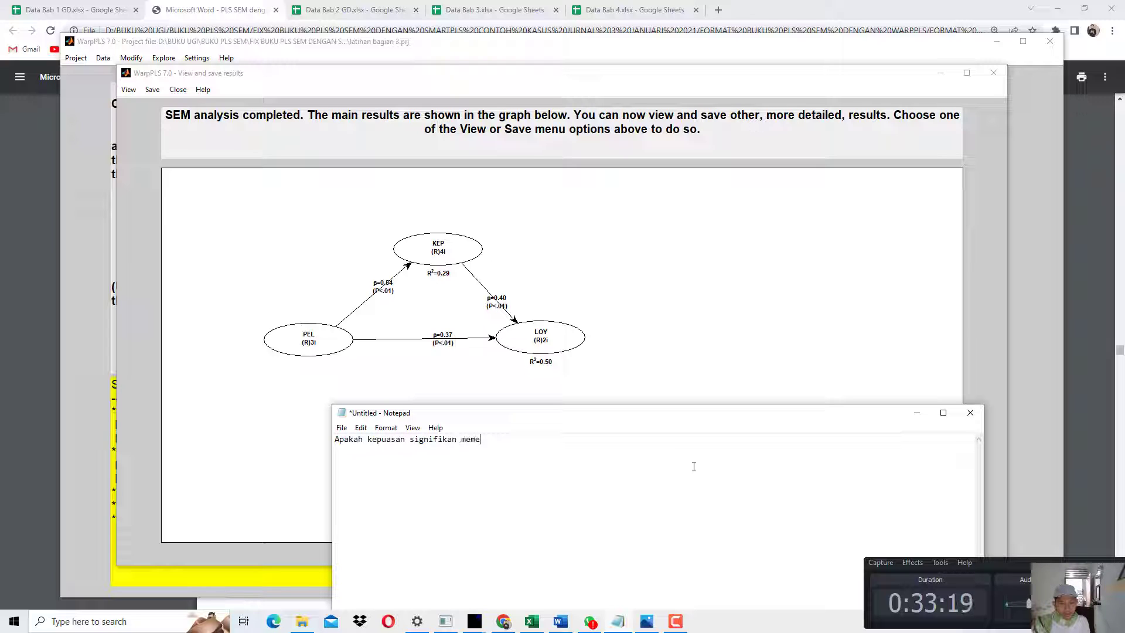
text(diasi hubunga)
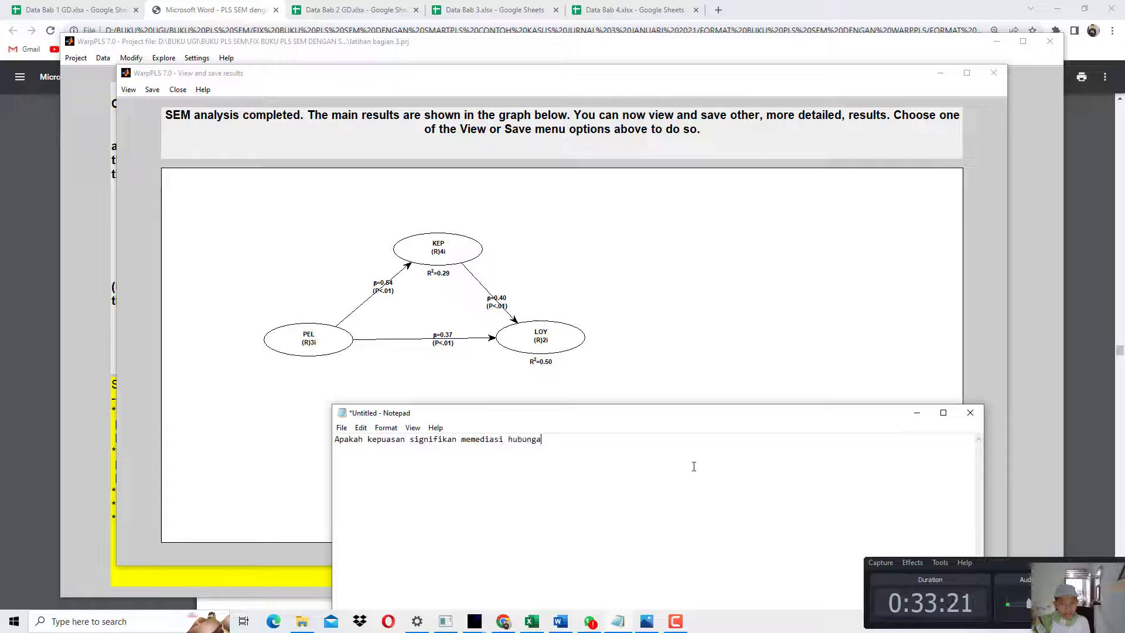
text(n antara Pel)
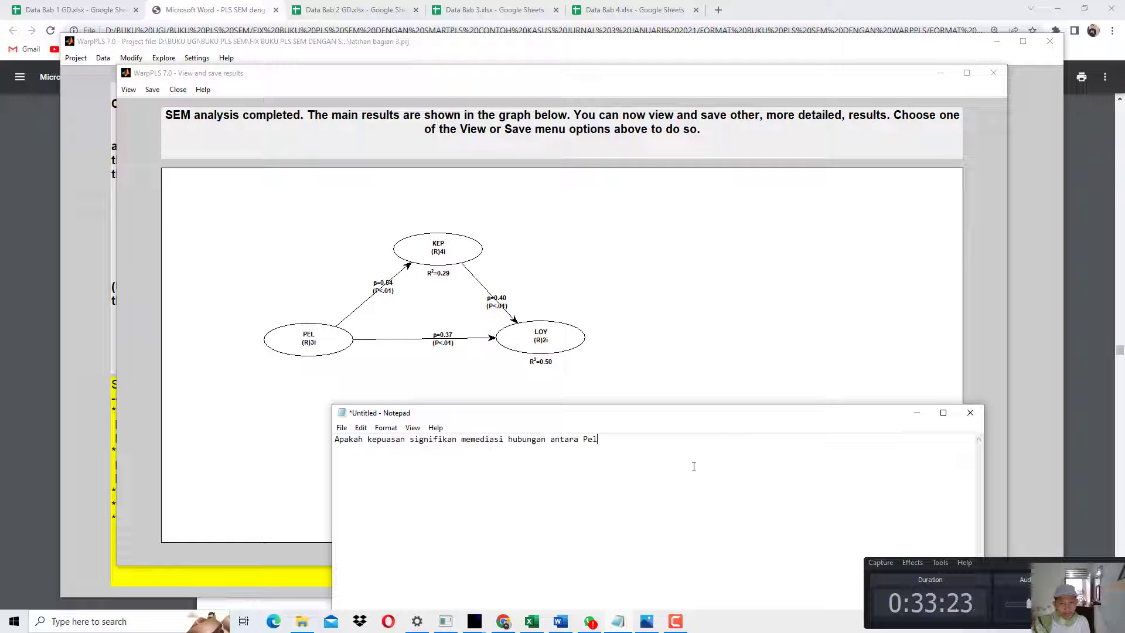
text(ayanan dan loyalitas)
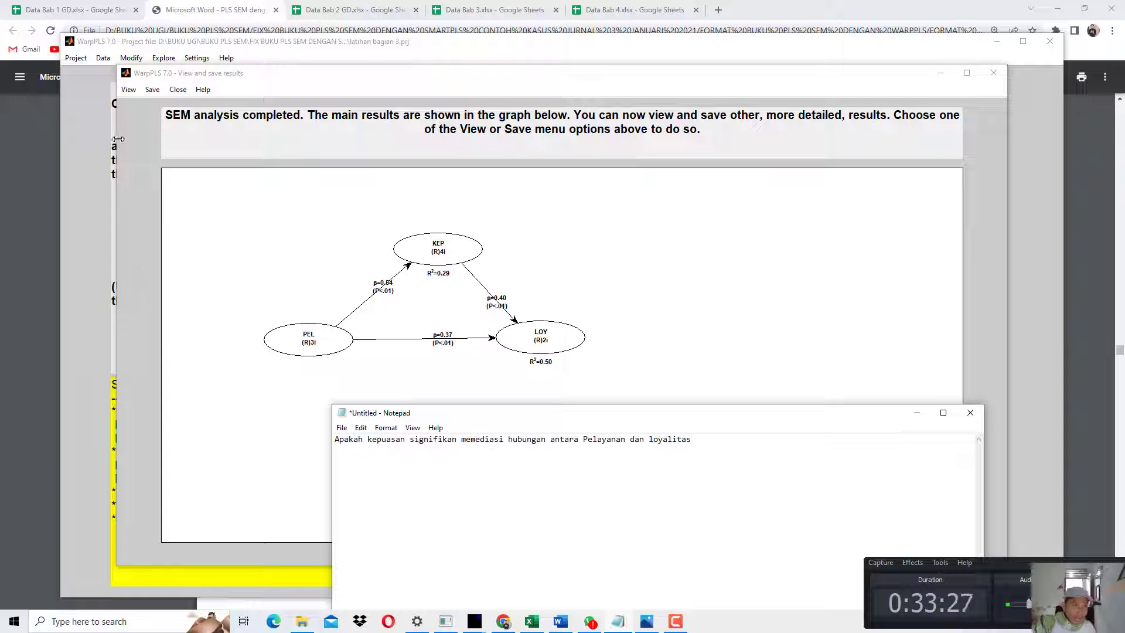
Open the indirect and total effects in classic view in WarpPLS, and enlarge the window to show more of the tables.
click(129, 89)
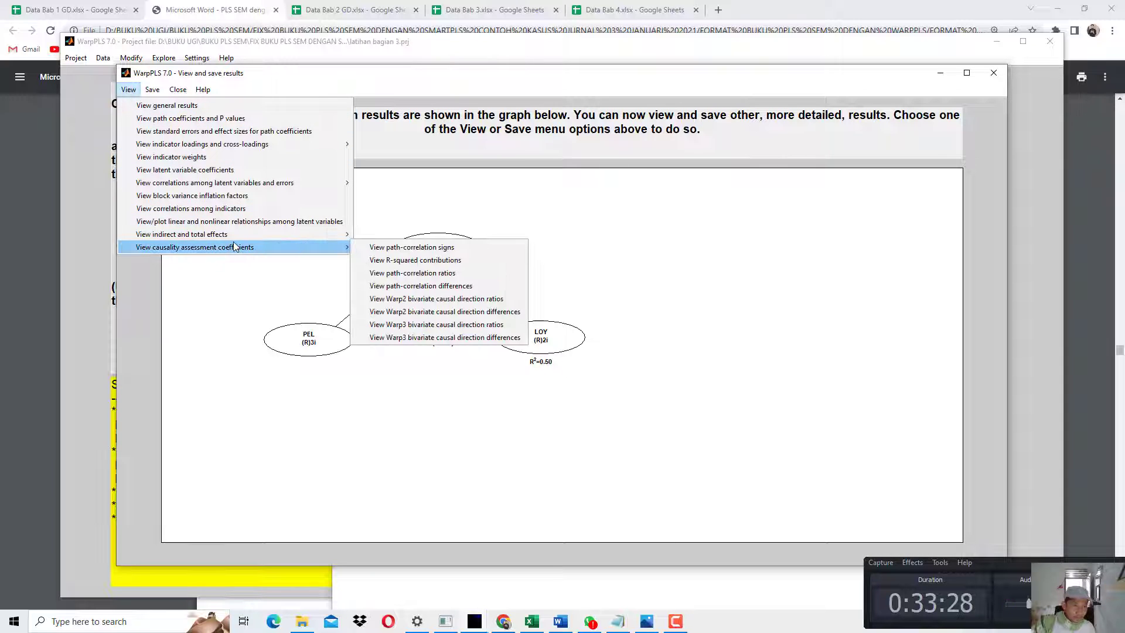
mouse_move(265, 234)
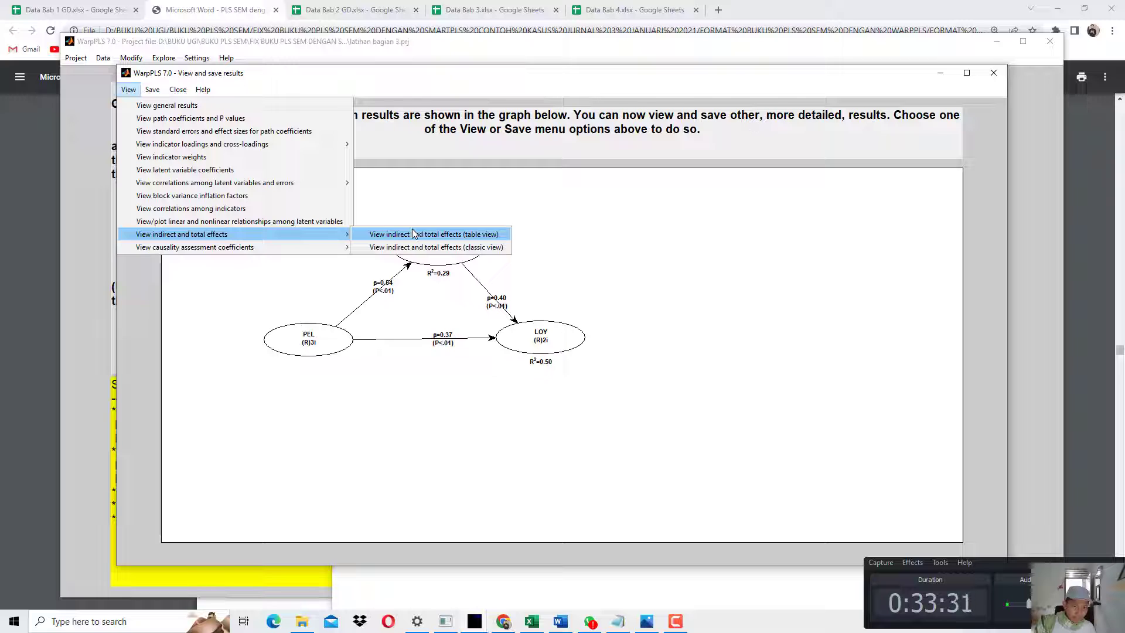
click(419, 247)
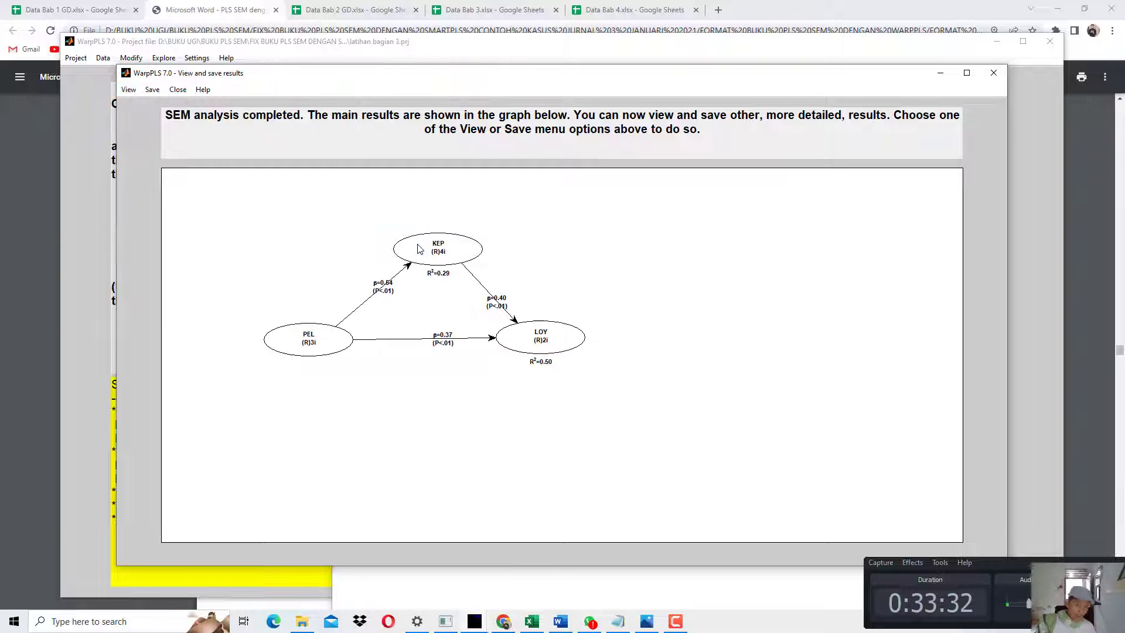
drag(454, 112, 485, 68)
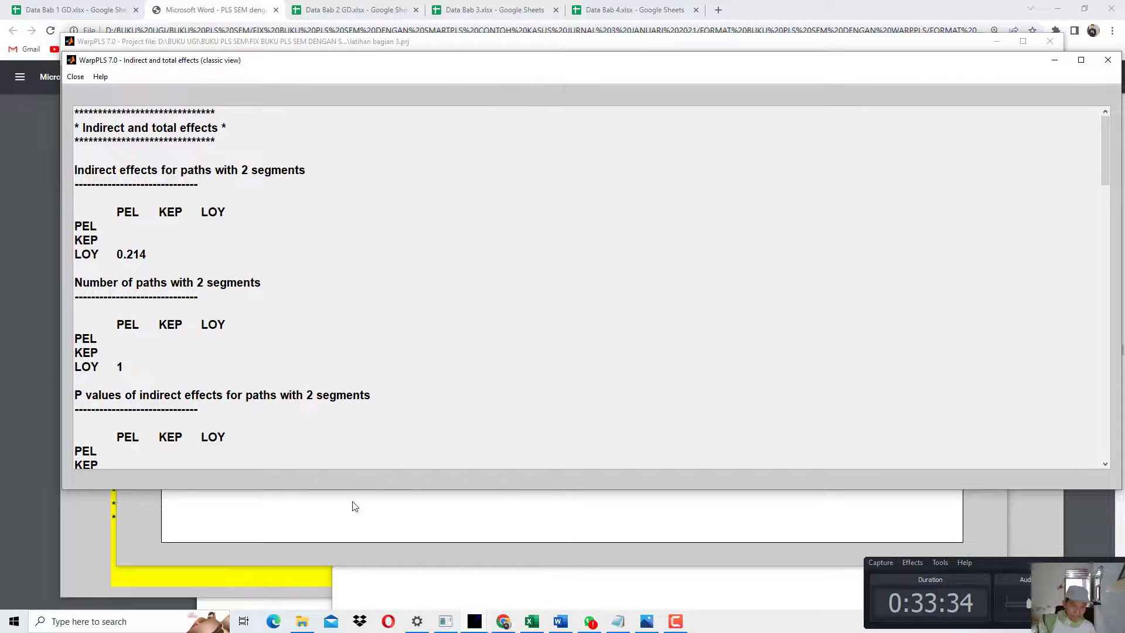
drag(354, 491, 329, 612)
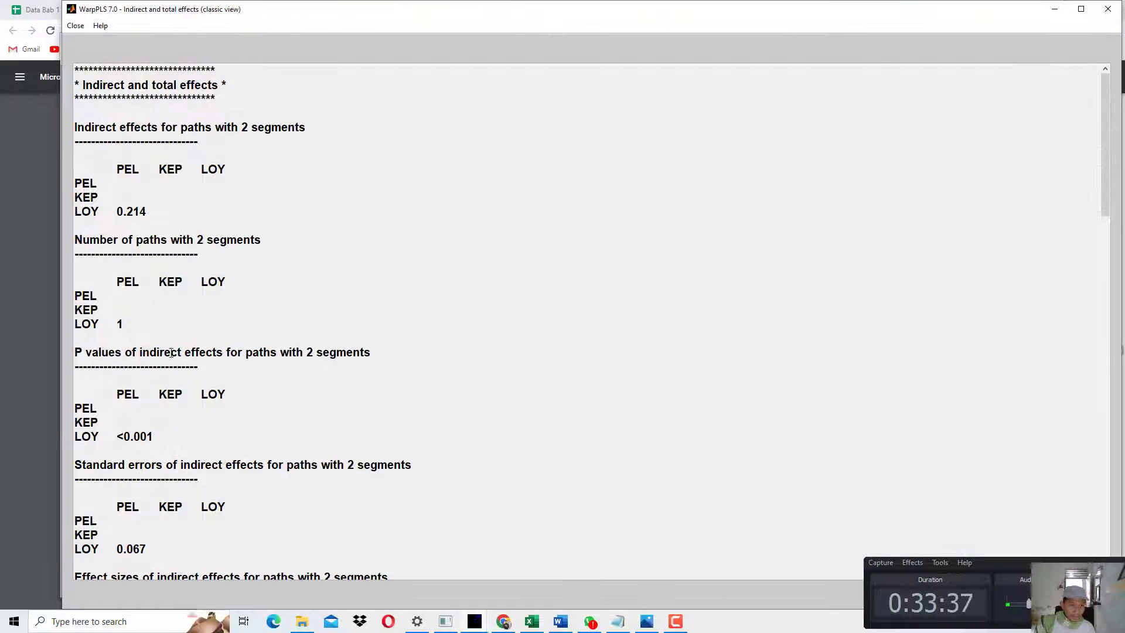
Examine the P value of the indirect effect from PEL to LOY through KEP for paths with 2 segments.
drag(91, 350, 331, 352)
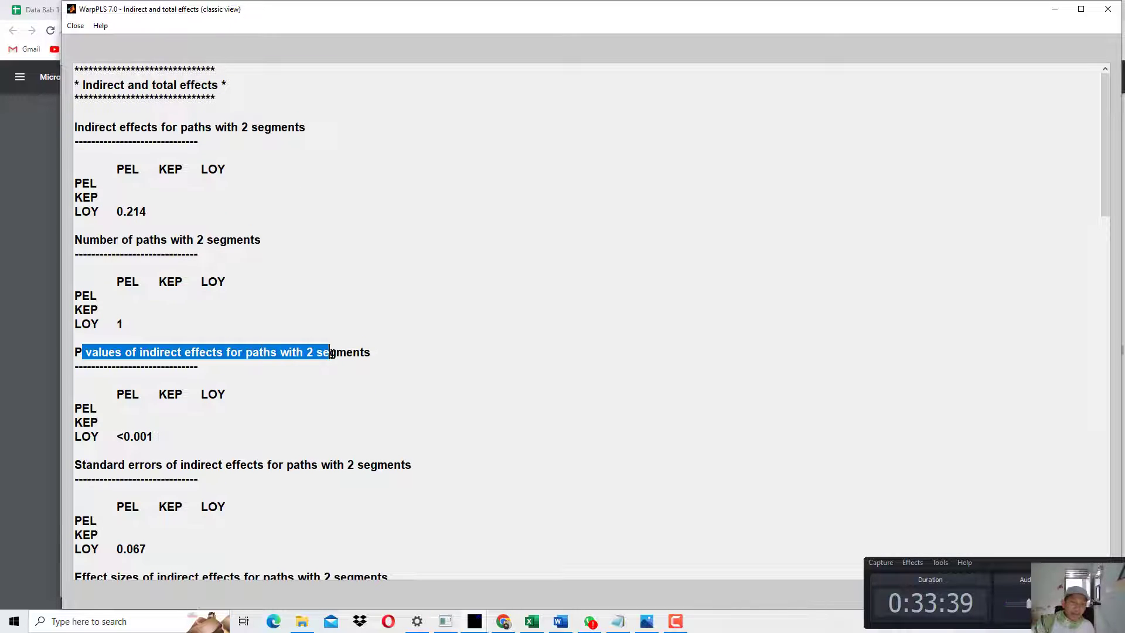
click(1054, 9)
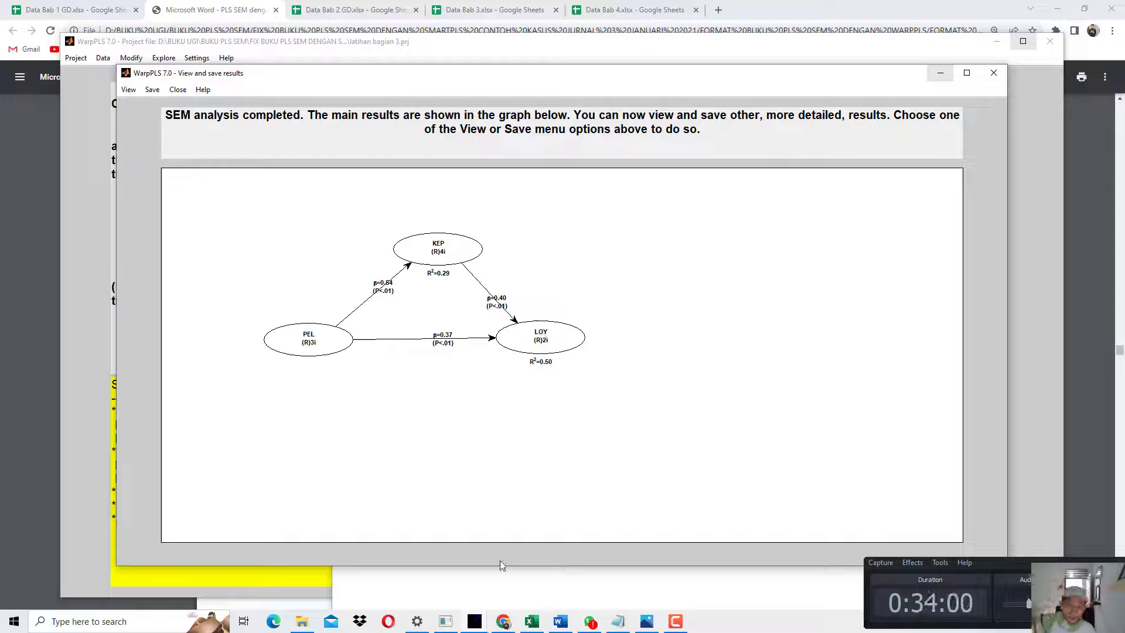
mouse_move(475, 621)
click(594, 563)
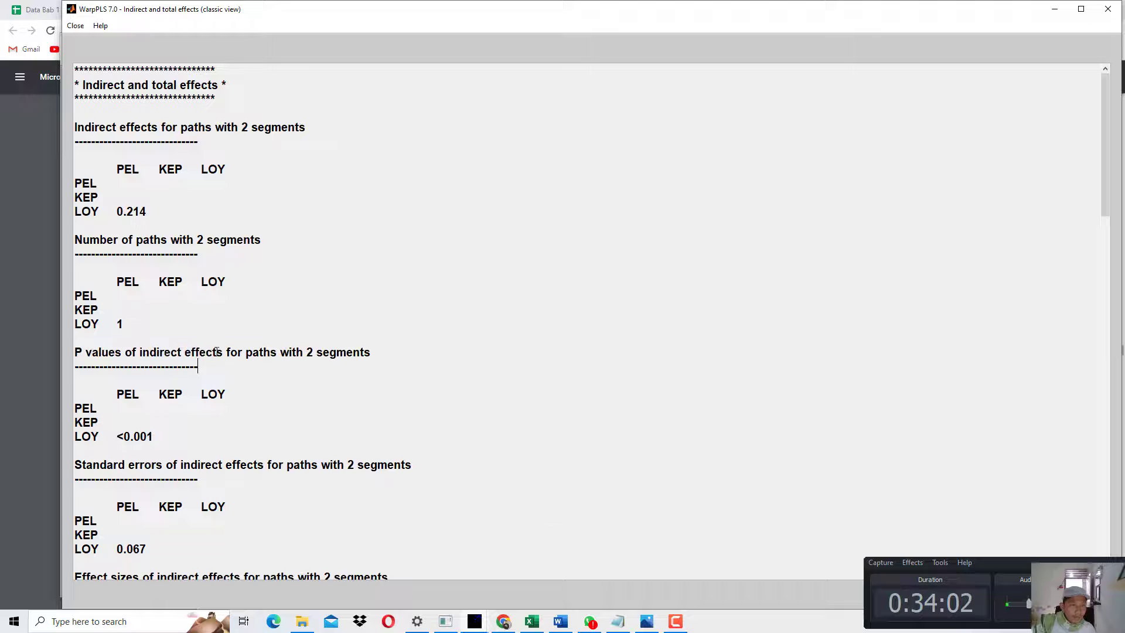
drag(150, 352, 339, 358)
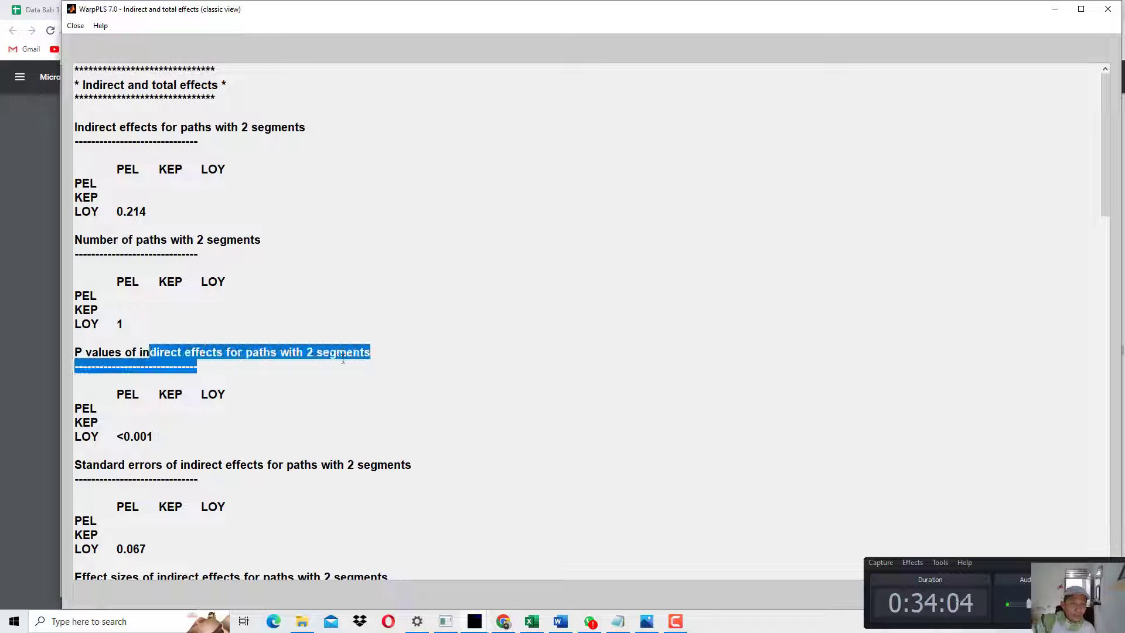
drag(121, 396, 133, 394)
click(124, 396)
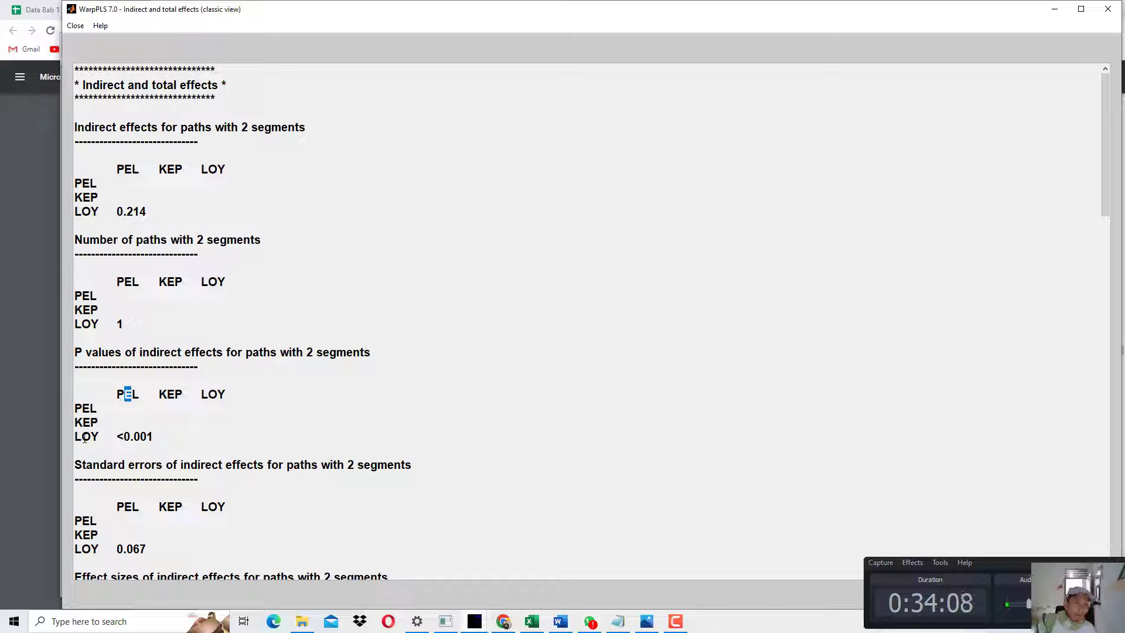
drag(84, 437, 99, 438)
click(83, 422)
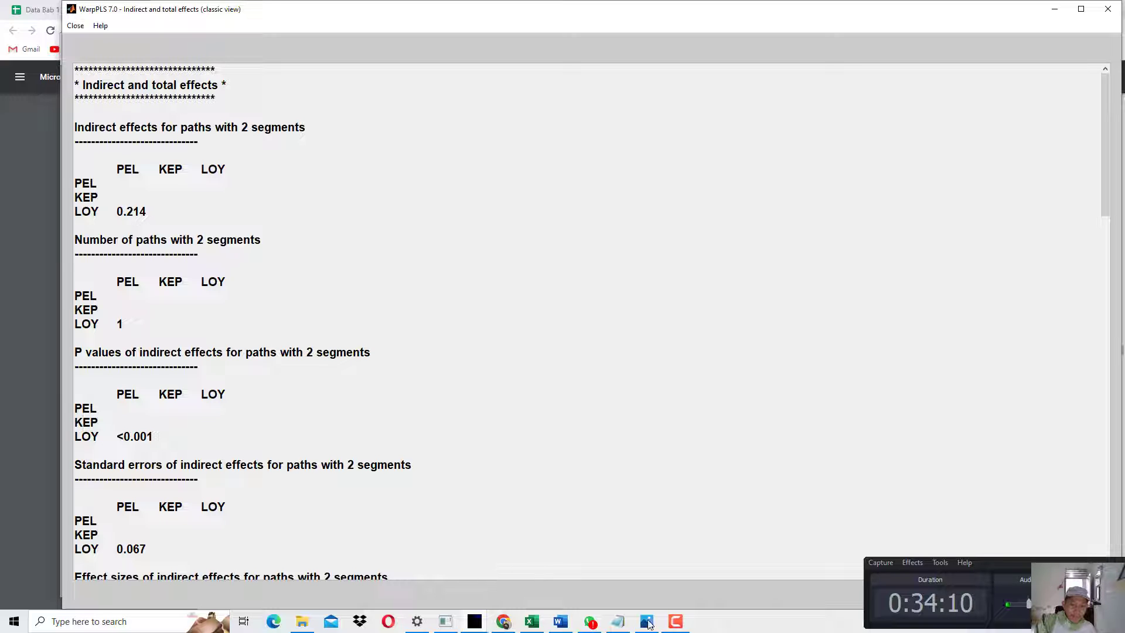
Add the line "p < 0,001 yang berarti < 0,05" below the mediation question in Notepad, and compare it with the question's wording.
click(616, 623)
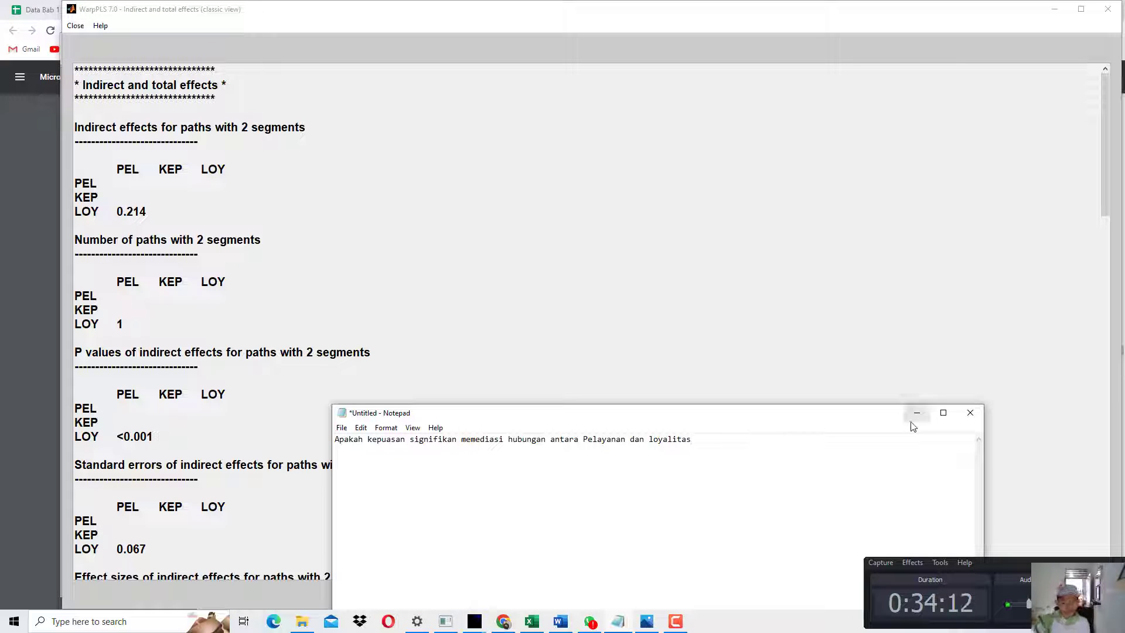
text(P )
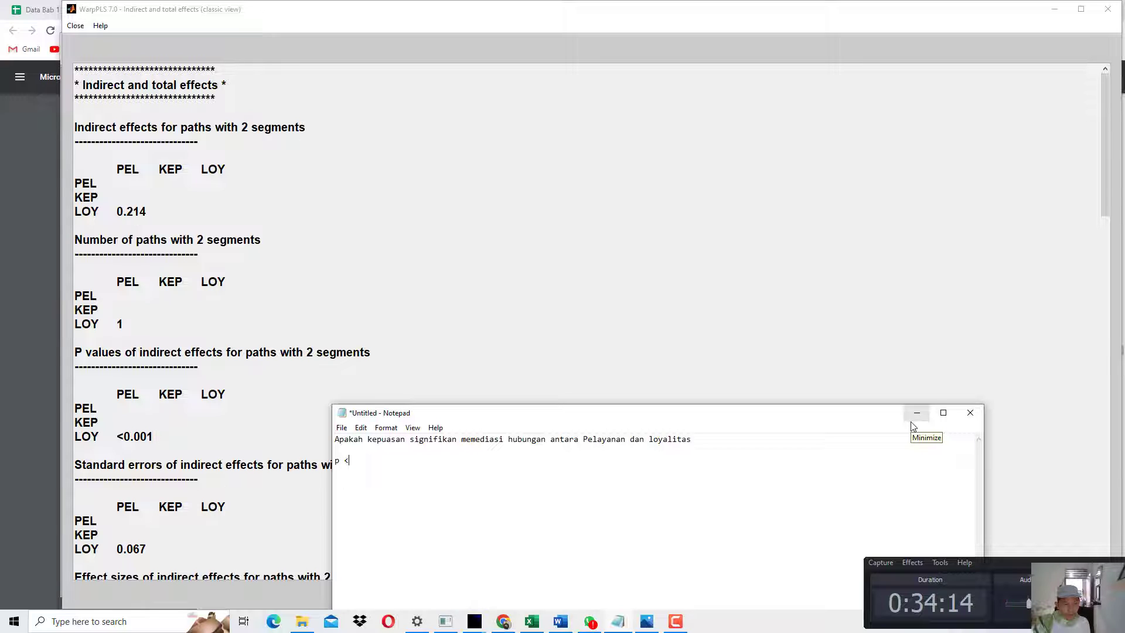
text(< 0,001 yang berarti < 0,05)
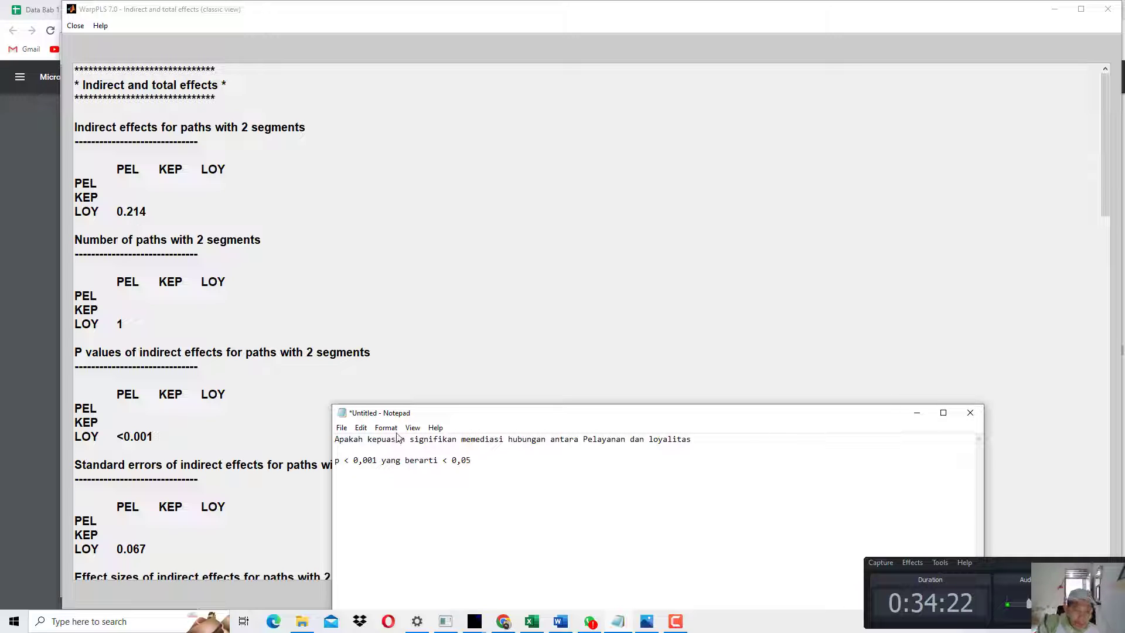
drag(374, 445, 471, 444)
click(482, 449)
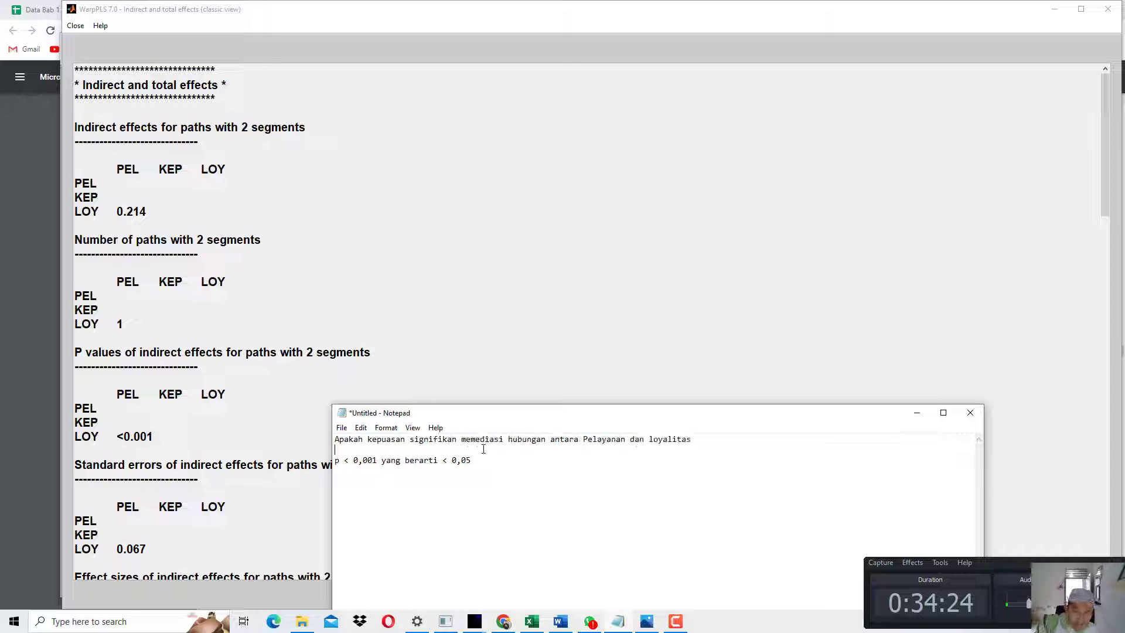
drag(613, 443, 688, 444)
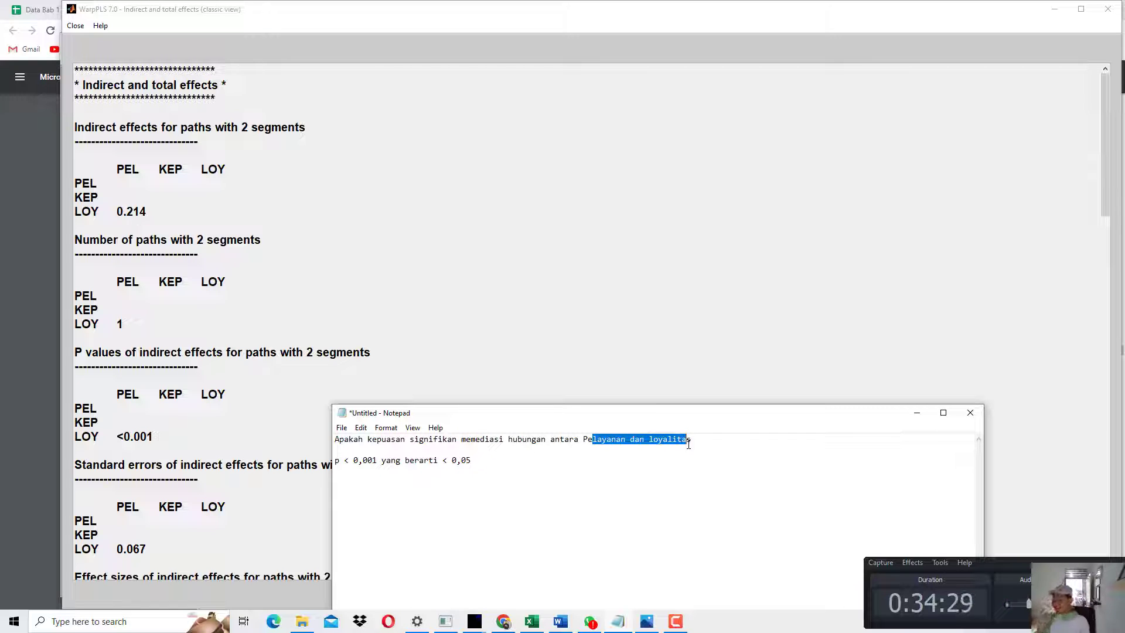
Close the indirect effects and analysis results windows, and minimize Notepad and WarpPLS to return to the PDF's global model fit section.
click(698, 340)
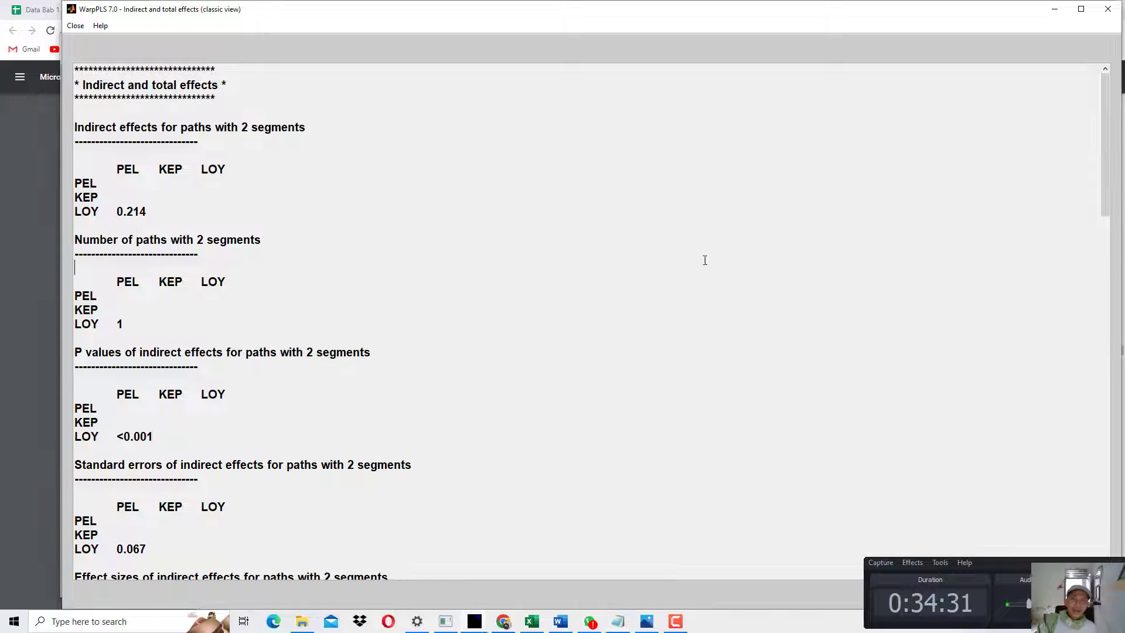
click(1107, 9)
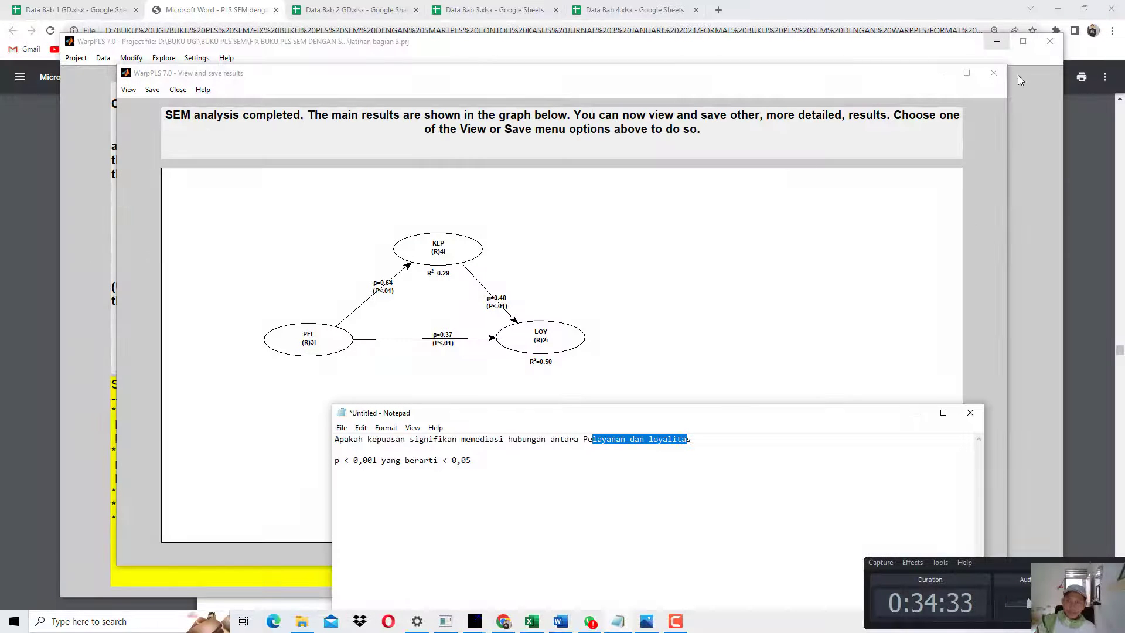
click(996, 73)
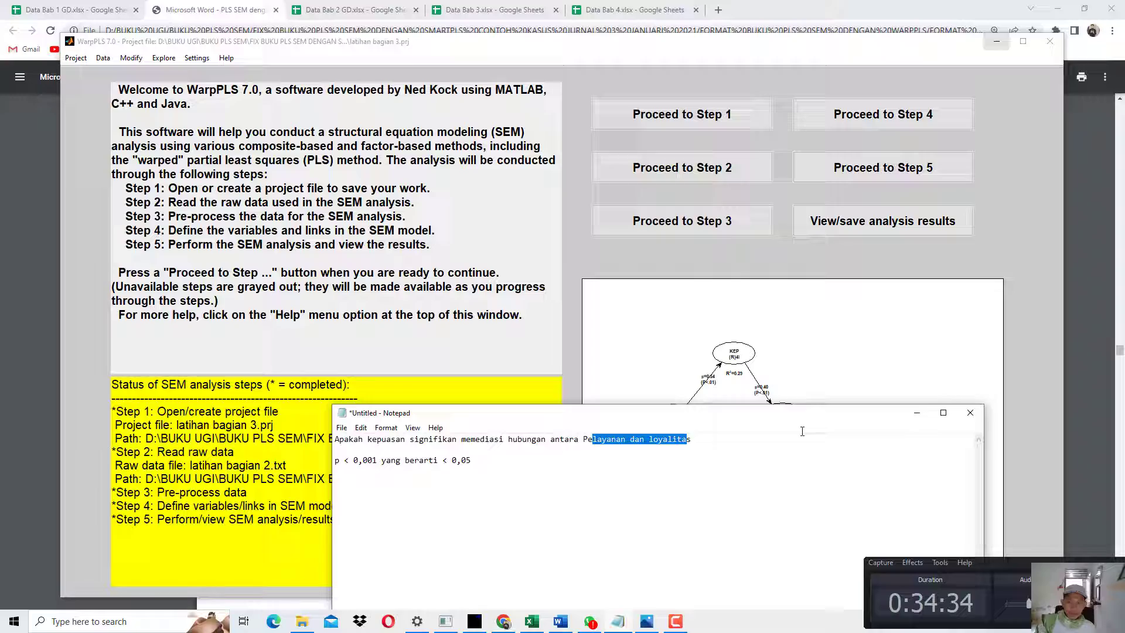
click(917, 412)
click(996, 41)
scroll(399, 311, down, 20)
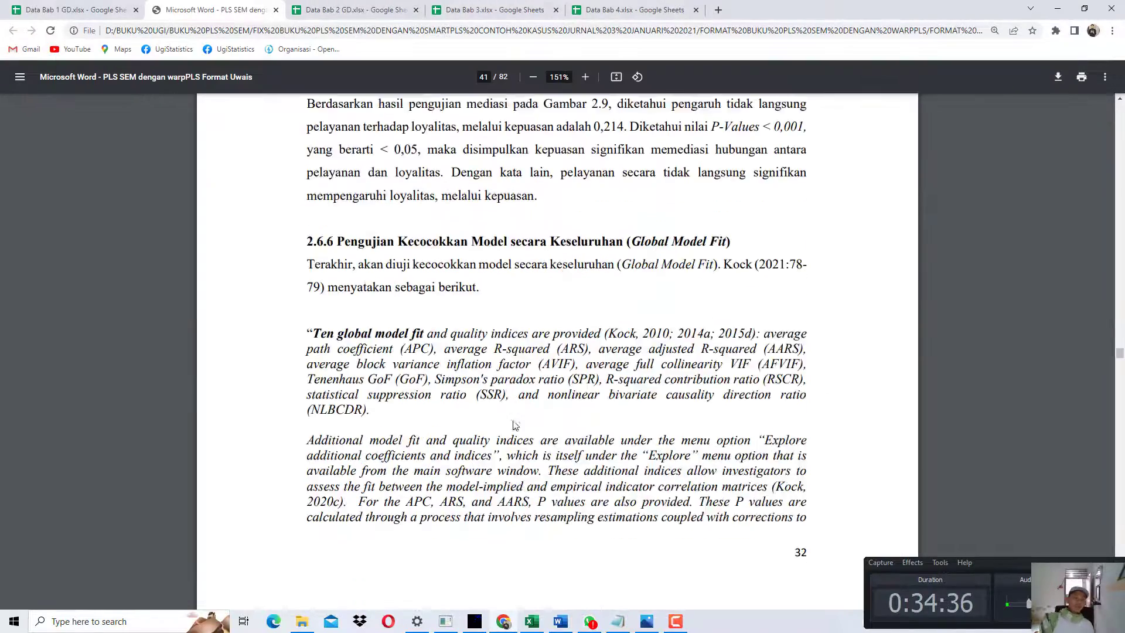
Go to chapter 3 of the PDF and read the article title, authors and journal details in section 3.1.
scroll(589, 445, down, 10)
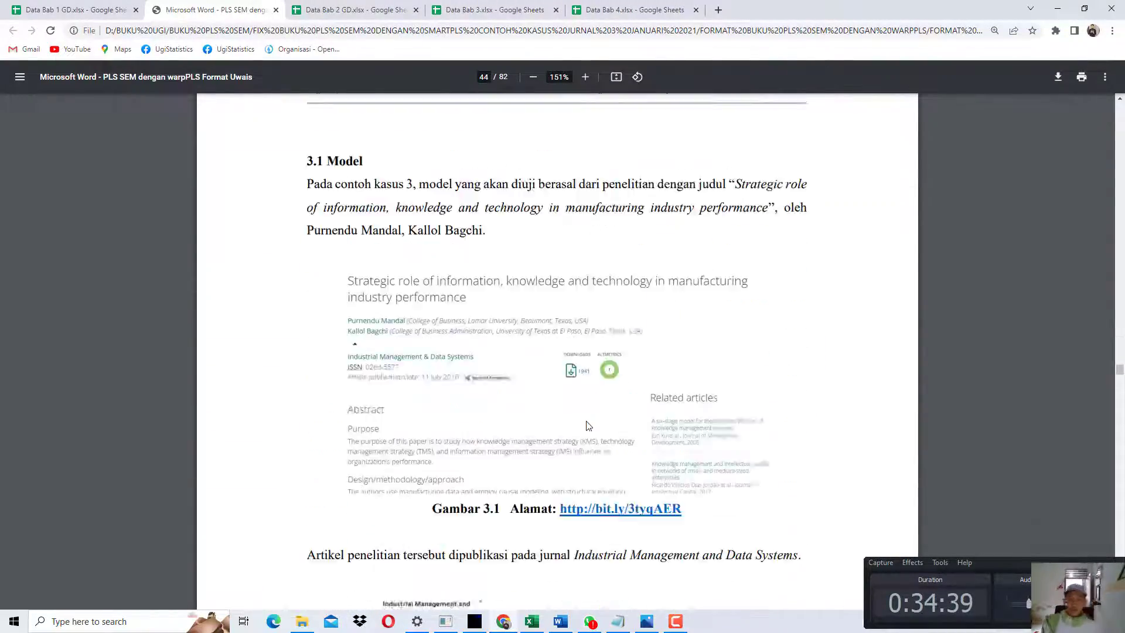
scroll(589, 434, up, 2)
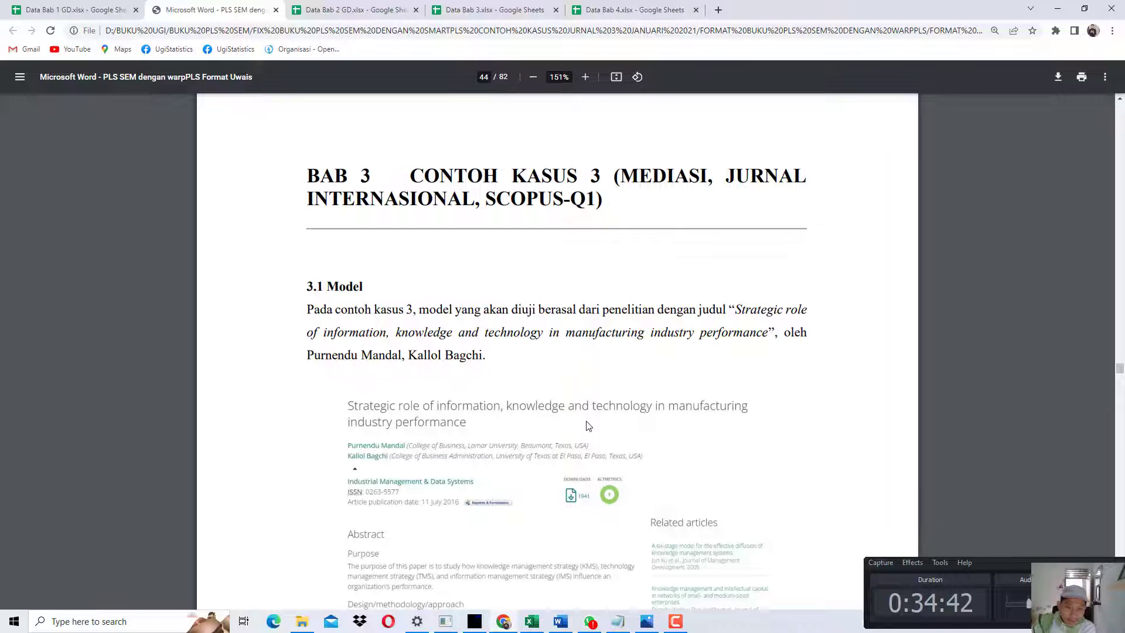
scroll(558, 439, down, 1)
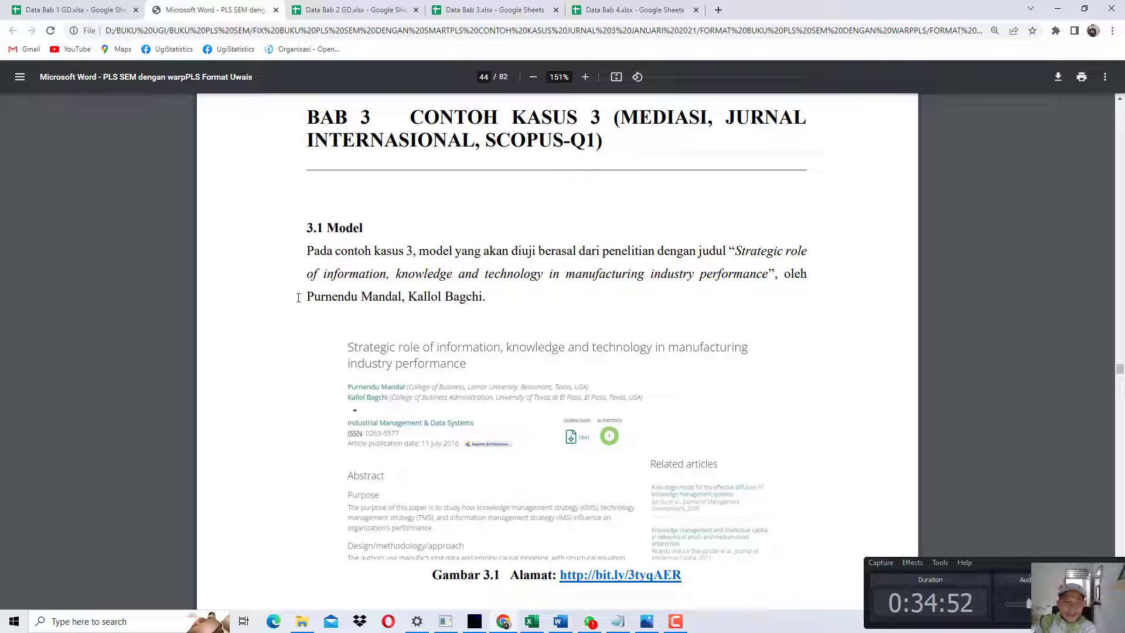
drag(358, 292, 486, 298)
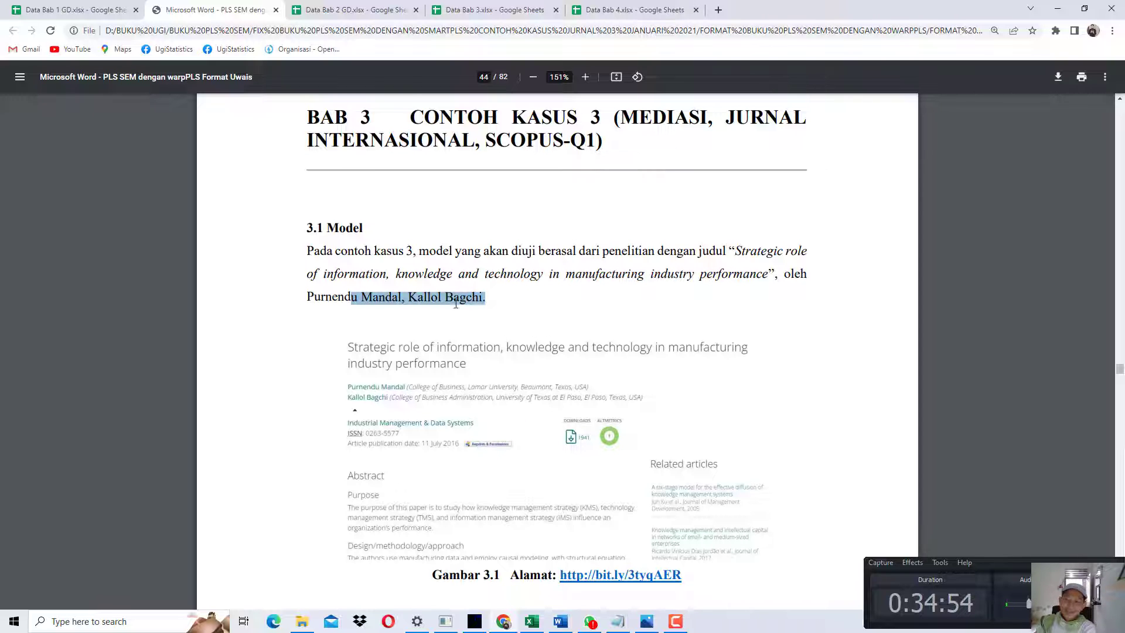
scroll(455, 303, down, 1)
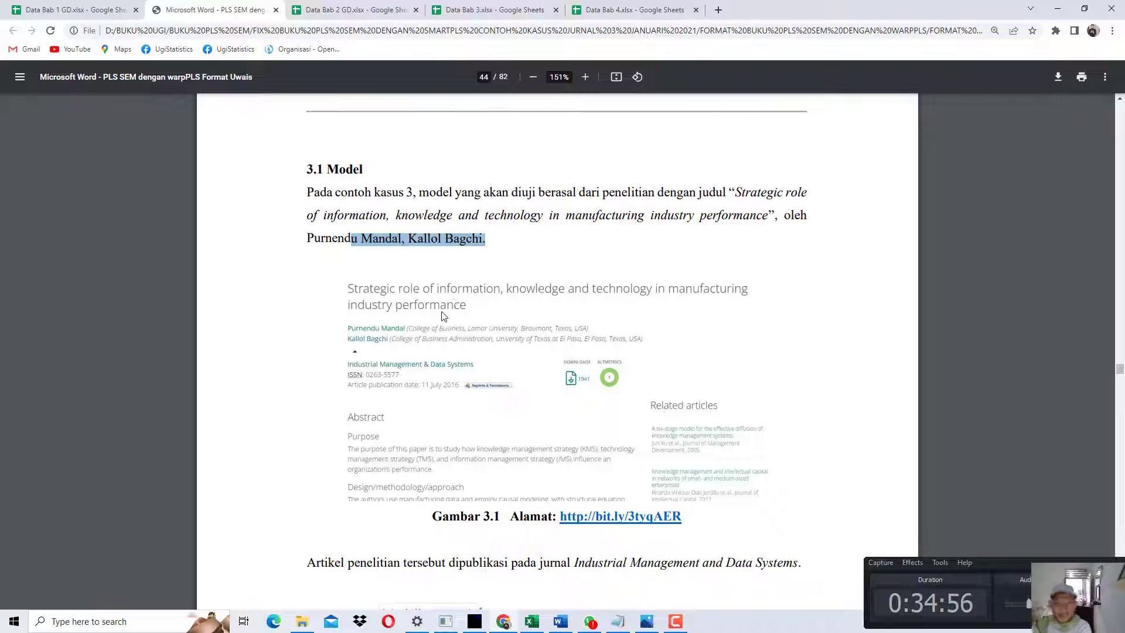
scroll(439, 314, down, 3)
scroll(436, 325, up, 4)
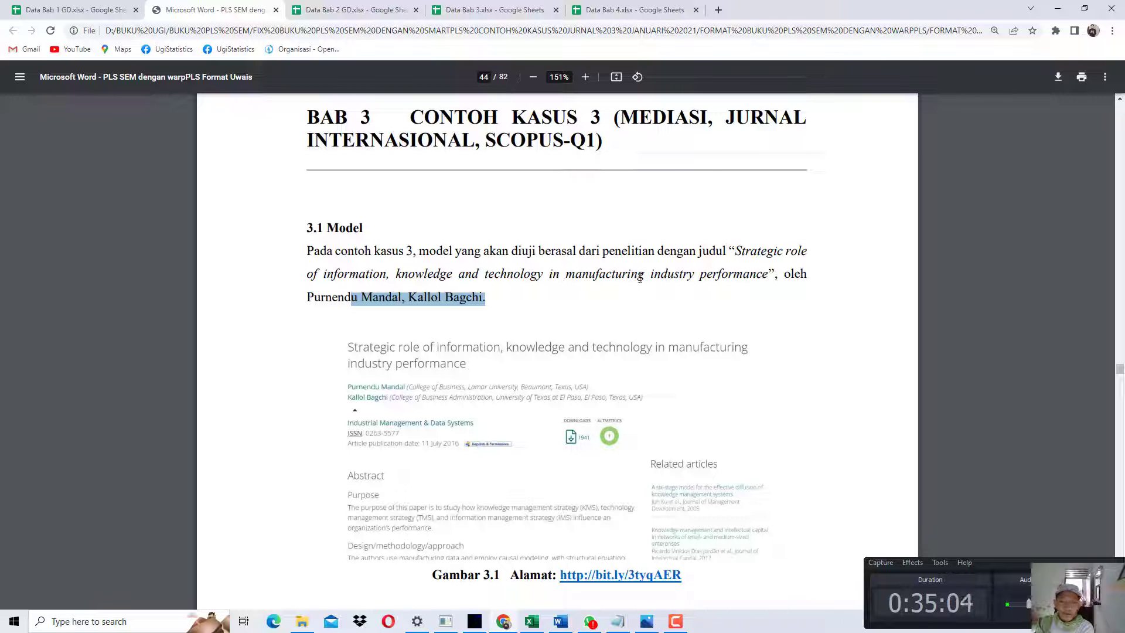
drag(698, 273, 756, 273)
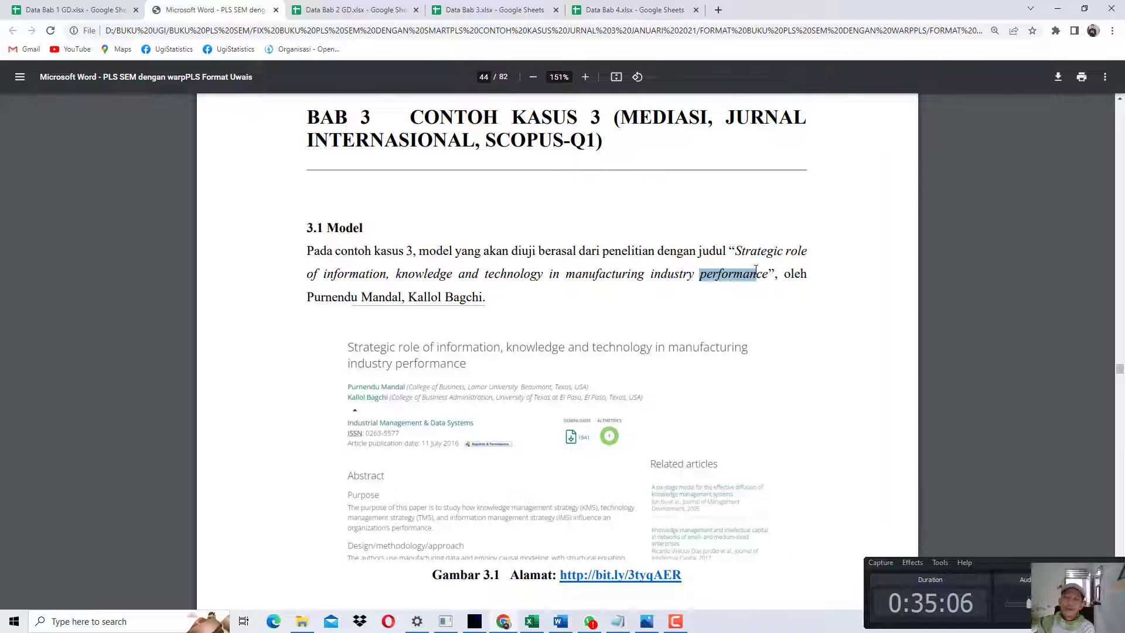
scroll(485, 344, down, 3)
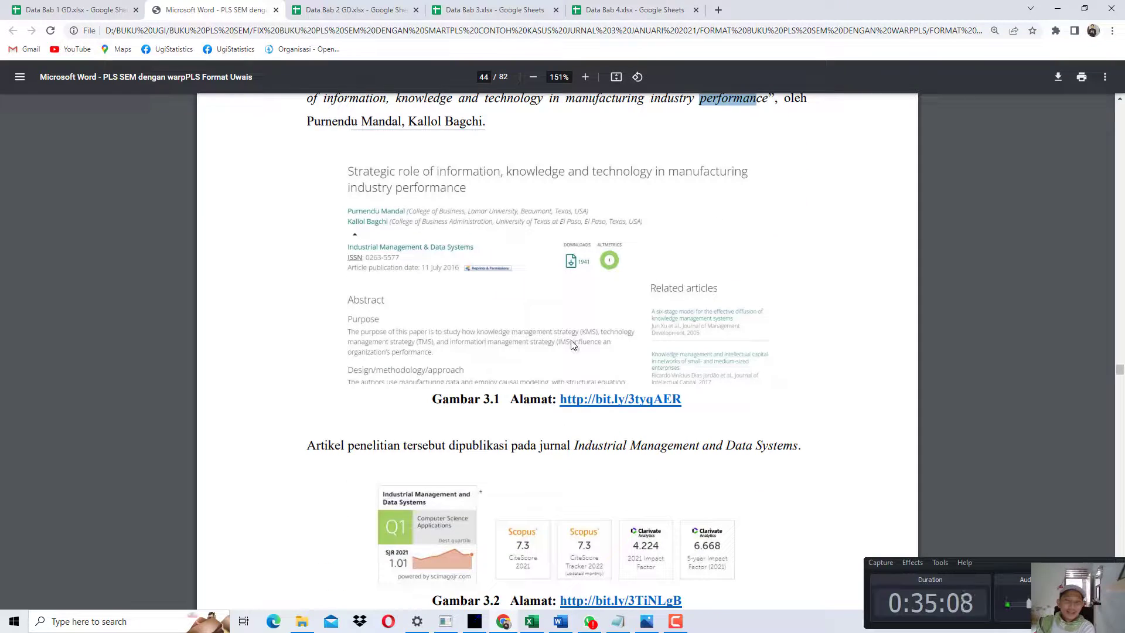
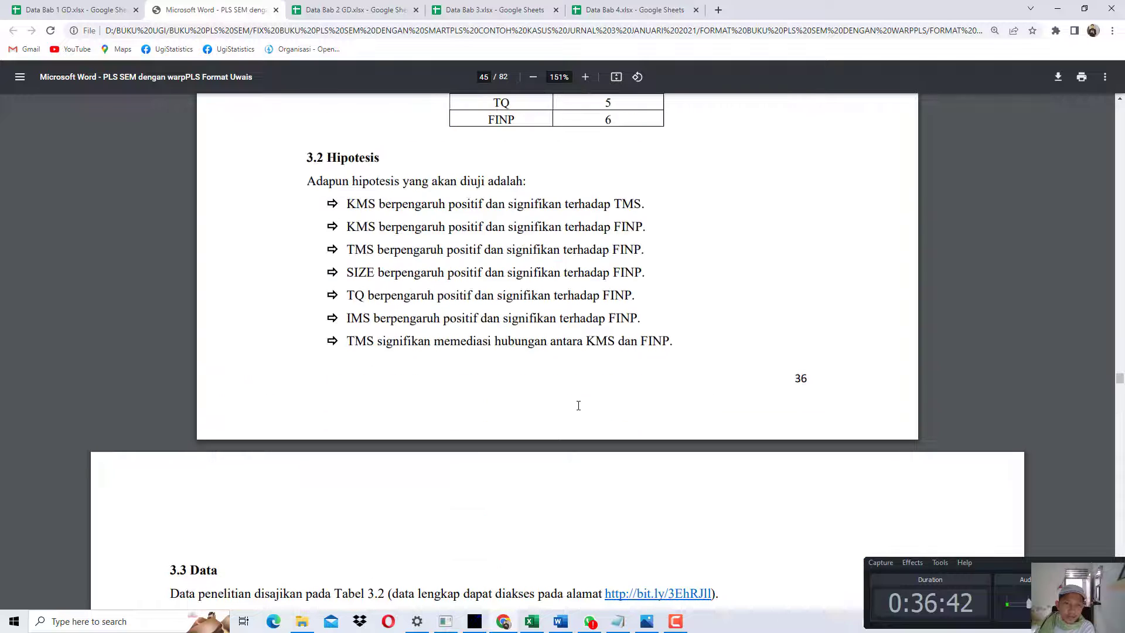
Read the hypotheses in section 3.2, including the TMS mediation one, and look through the sample data in Table 3.2.
drag(421, 321, 483, 413)
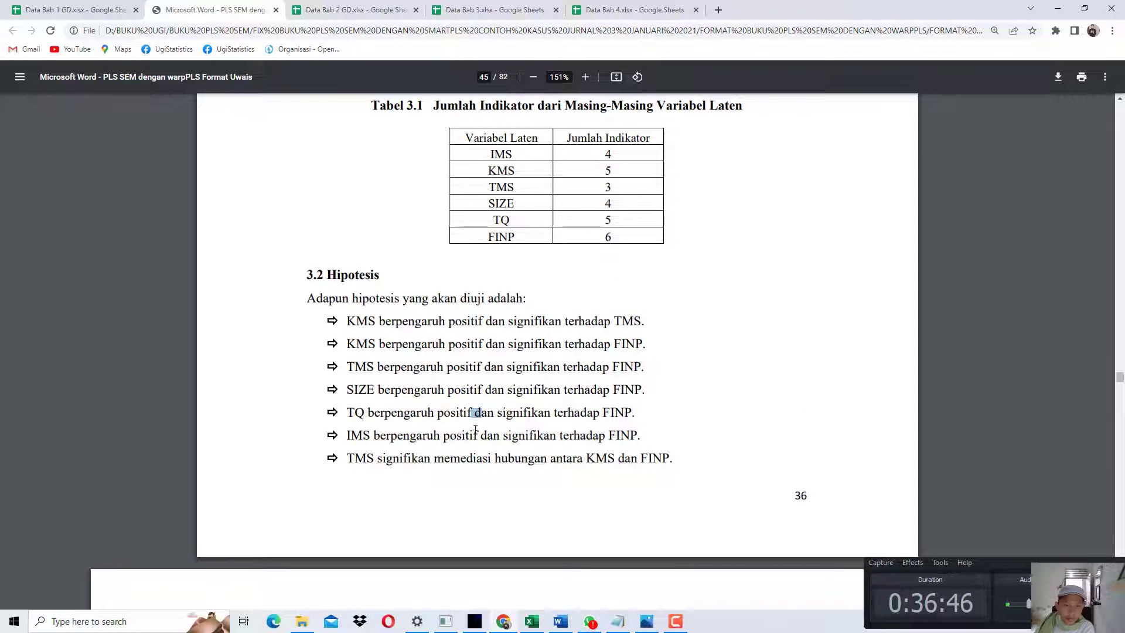
click(475, 434)
drag(355, 321, 616, 436)
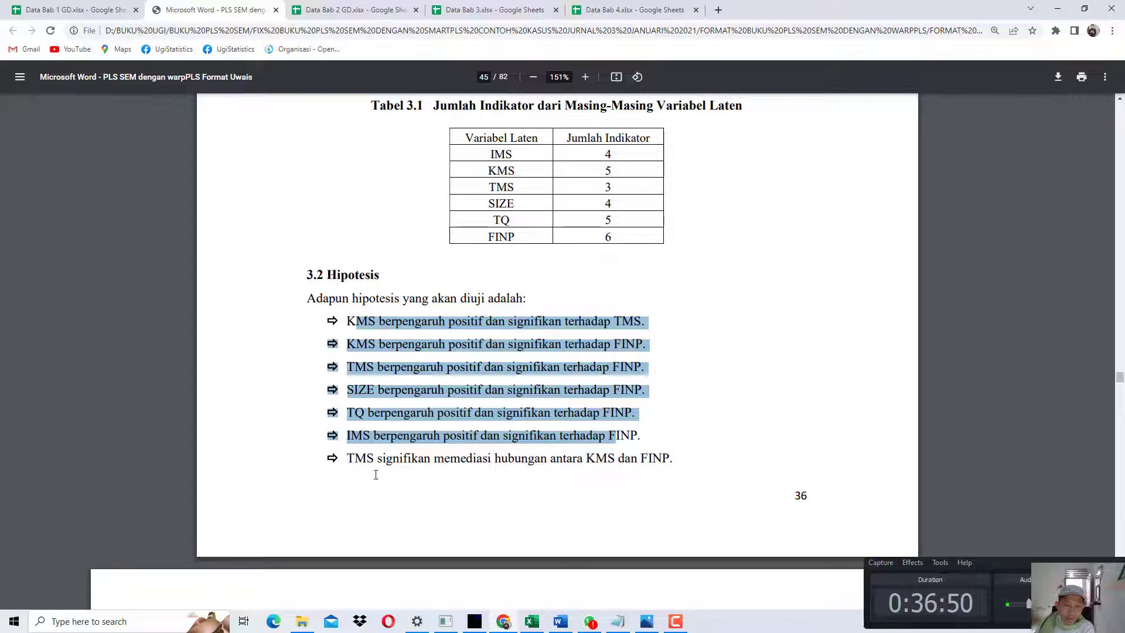
drag(368, 458, 558, 465)
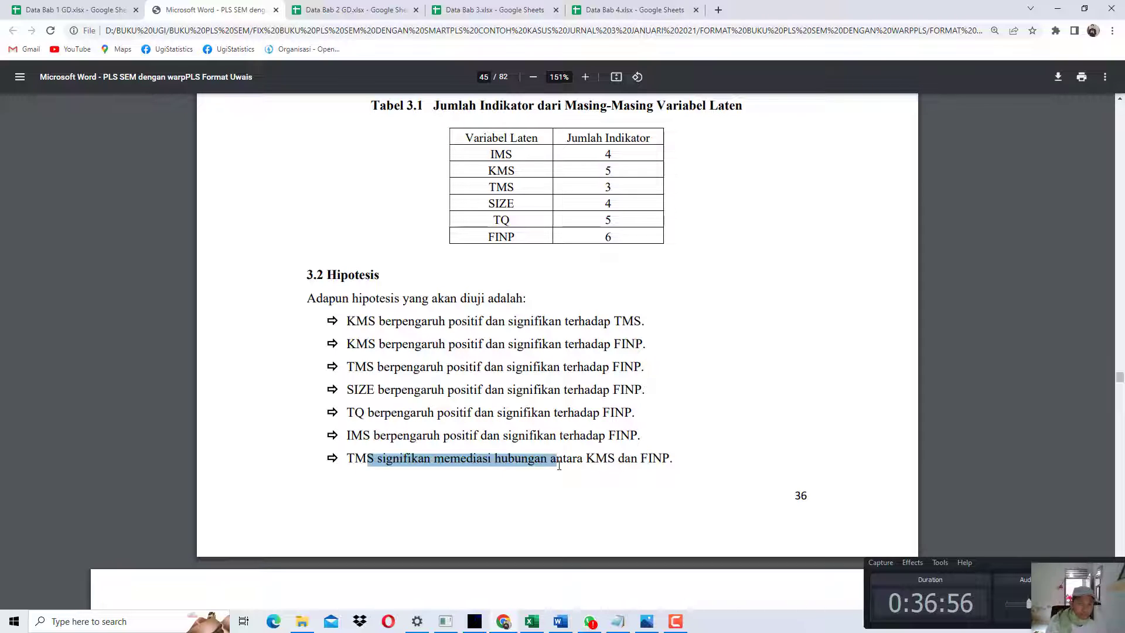
scroll(557, 479, down, 9)
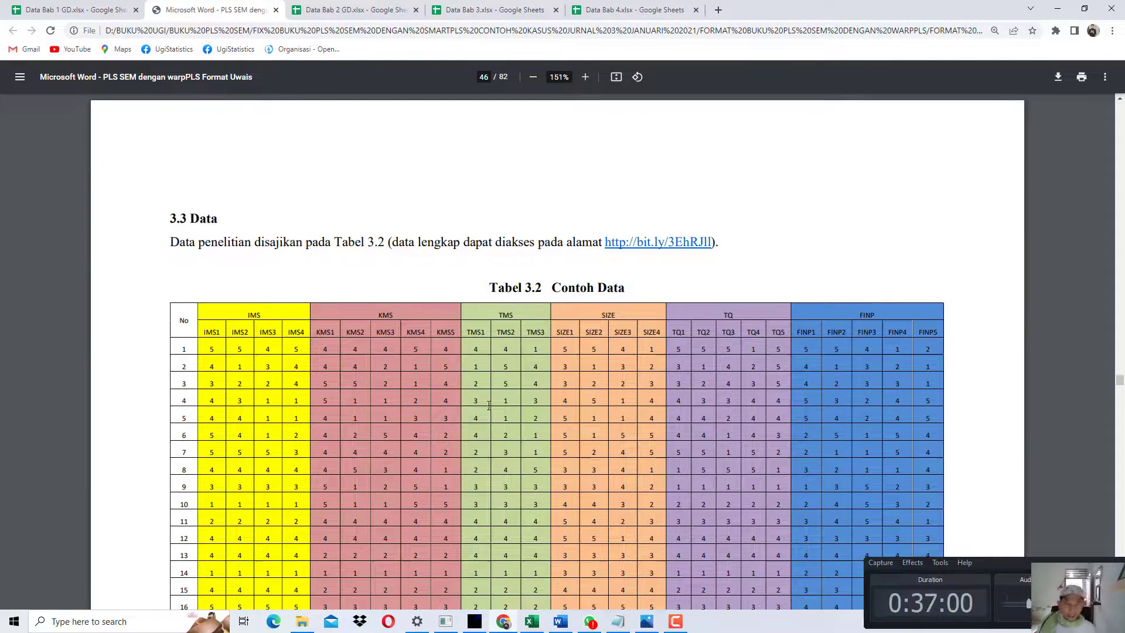
scroll(485, 406, down, 6)
scroll(469, 393, up, 7)
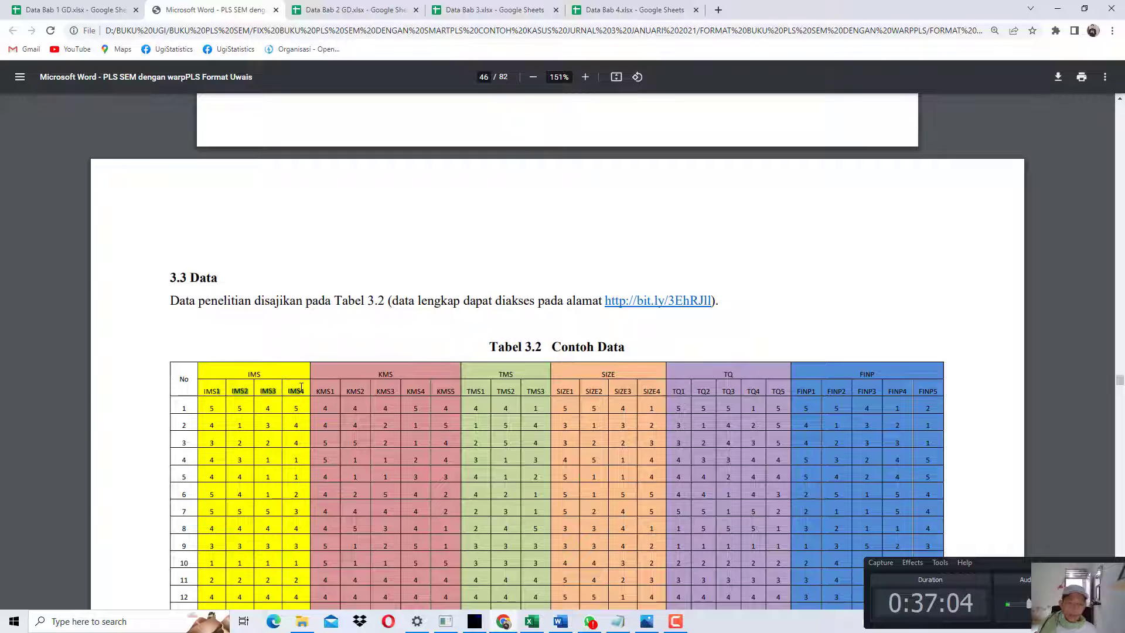
scroll(300, 416, down, 15)
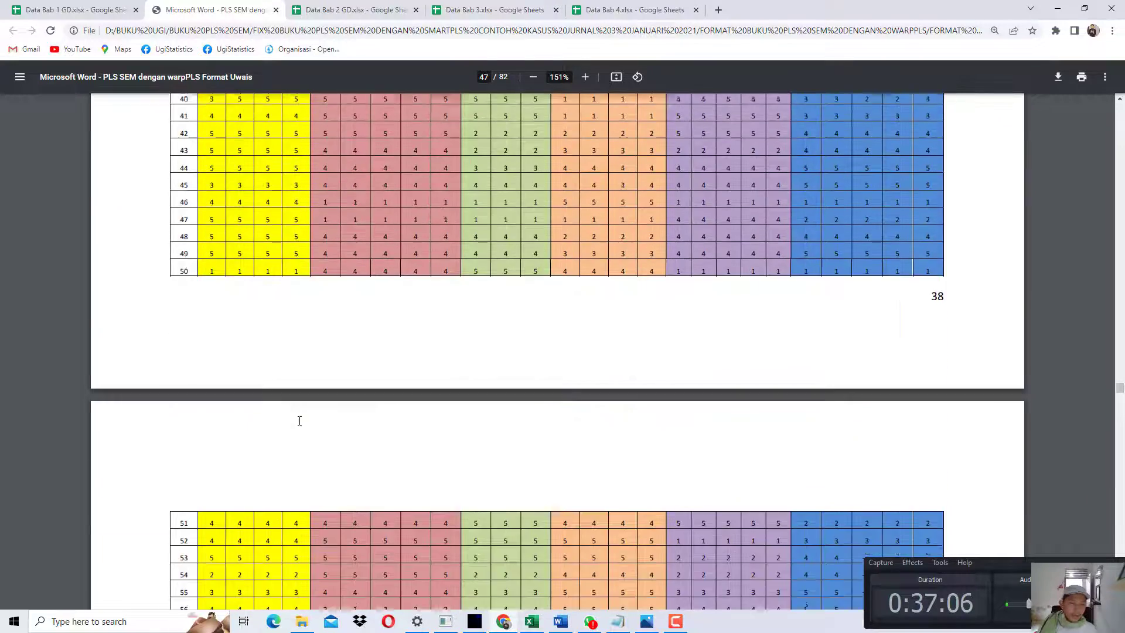
scroll(299, 421, down, 20)
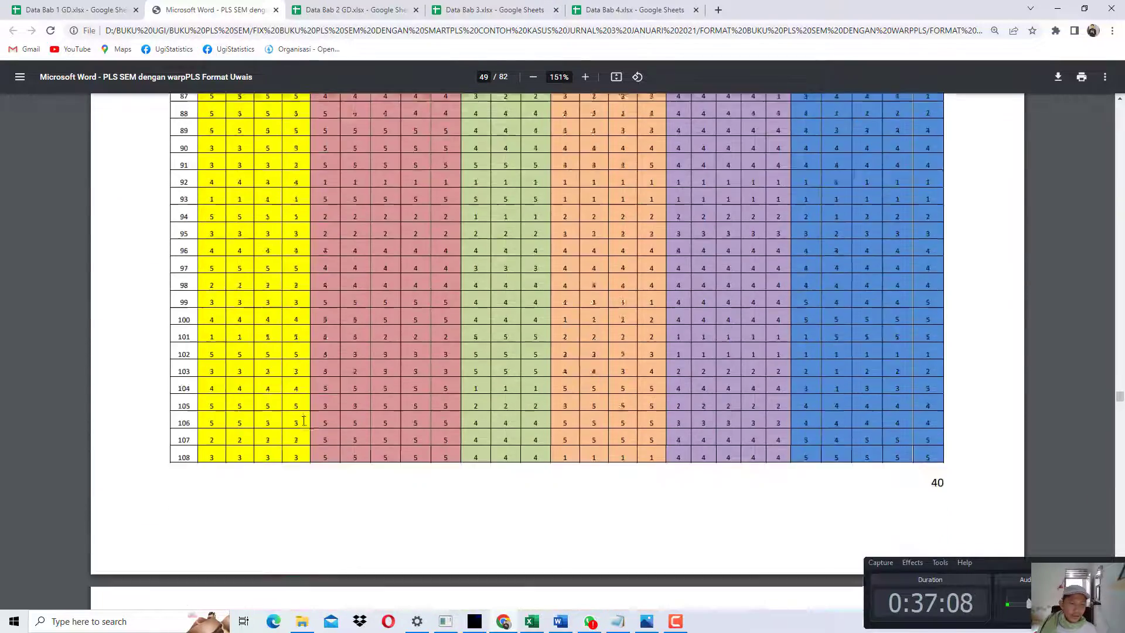
scroll(303, 422, down, 5)
scroll(235, 446, up, 6)
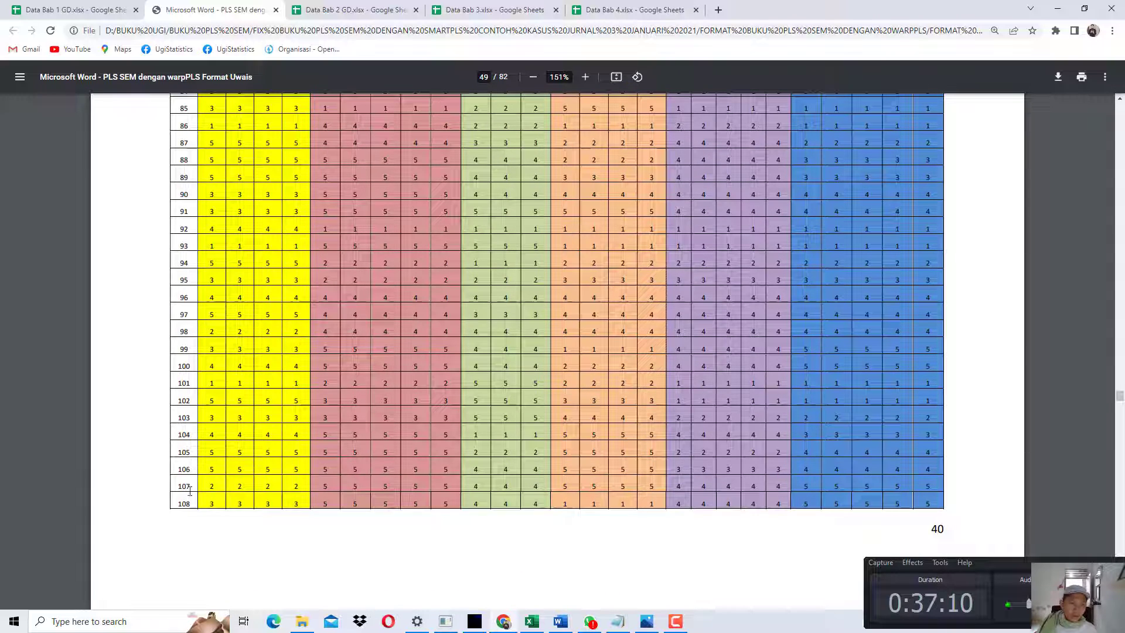
Switch to the Data Bab 3 spreadsheet and copy the indicator headers and all respondent data in M6:AL114.
click(495, 10)
click(638, 250)
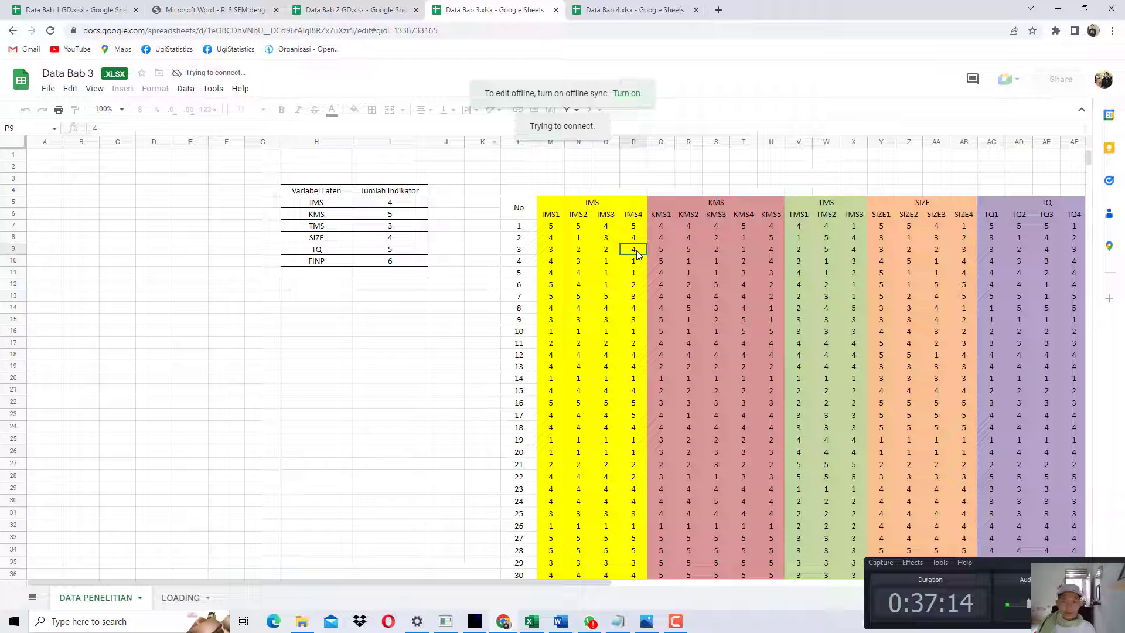
click(553, 214)
key(shift+Right)
key(shift+Right)
key(shift+Right)
key(shift+Right)
key(shift+Right)
key(shift+Right)
key(shift+Right)
key(shift+Right)
key(shift+Right)
key(shift+Right)
key(shift+Right)
key(shift+Right)
key(shift+Right)
key(shift+Right)
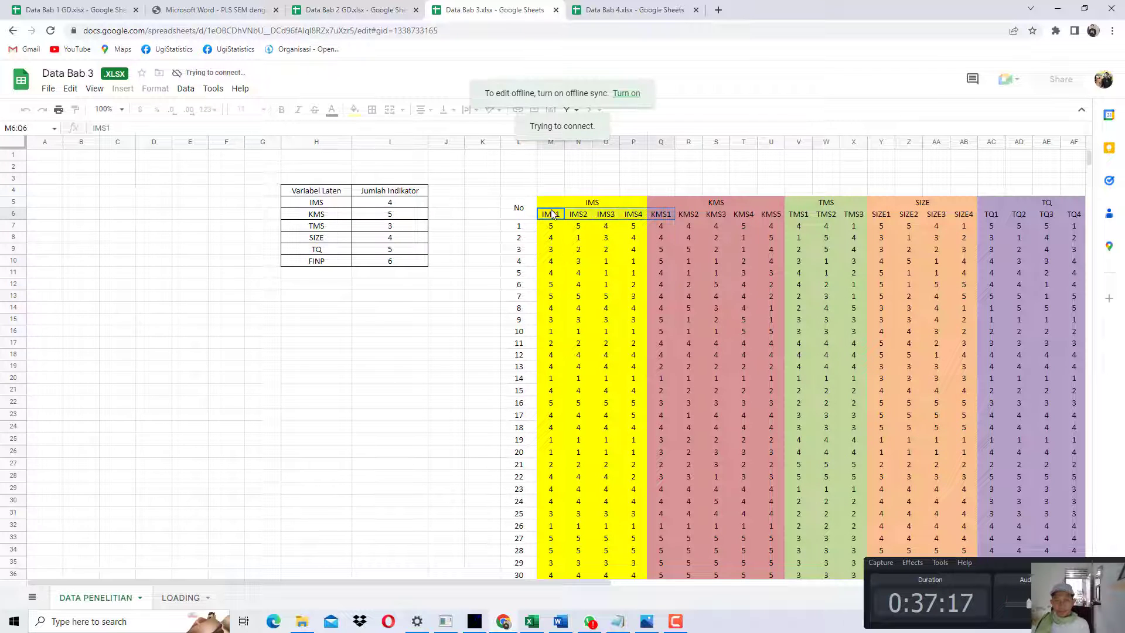
key(shift+Right)
key(shift+Right)
key(shift+Right)
key(shift+Right)
key(shift+Right)
key(shift+Right)
key(shift+Right)
key(shift+Right)
key(shift+Right)
key(shift+Right)
key(shift+Right)
key(shift+Right)
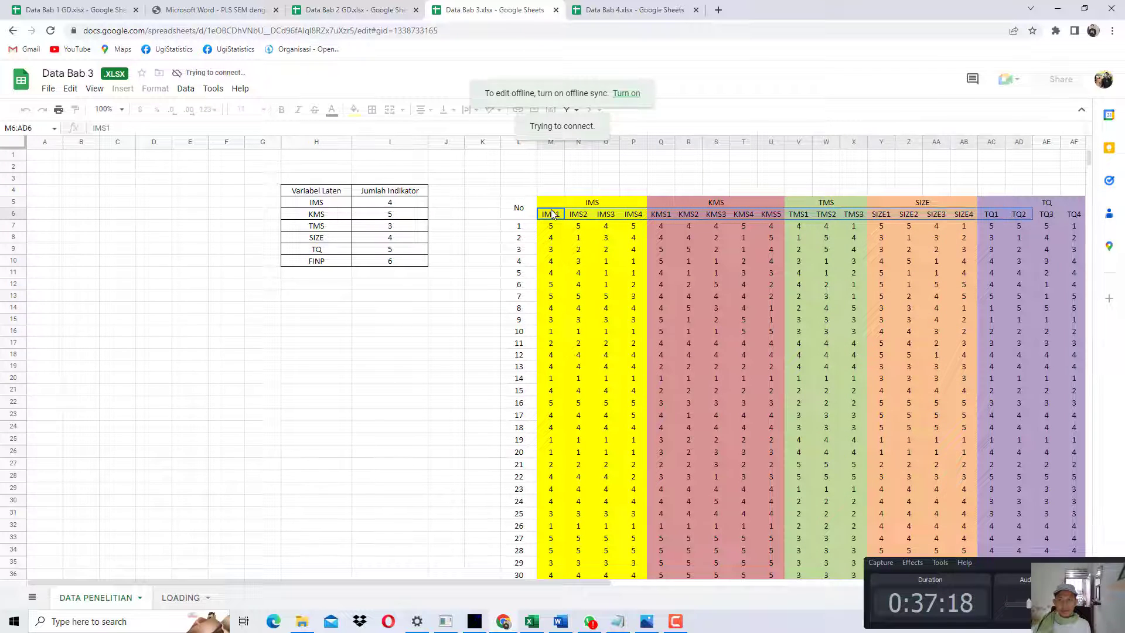
key(shift+Left)
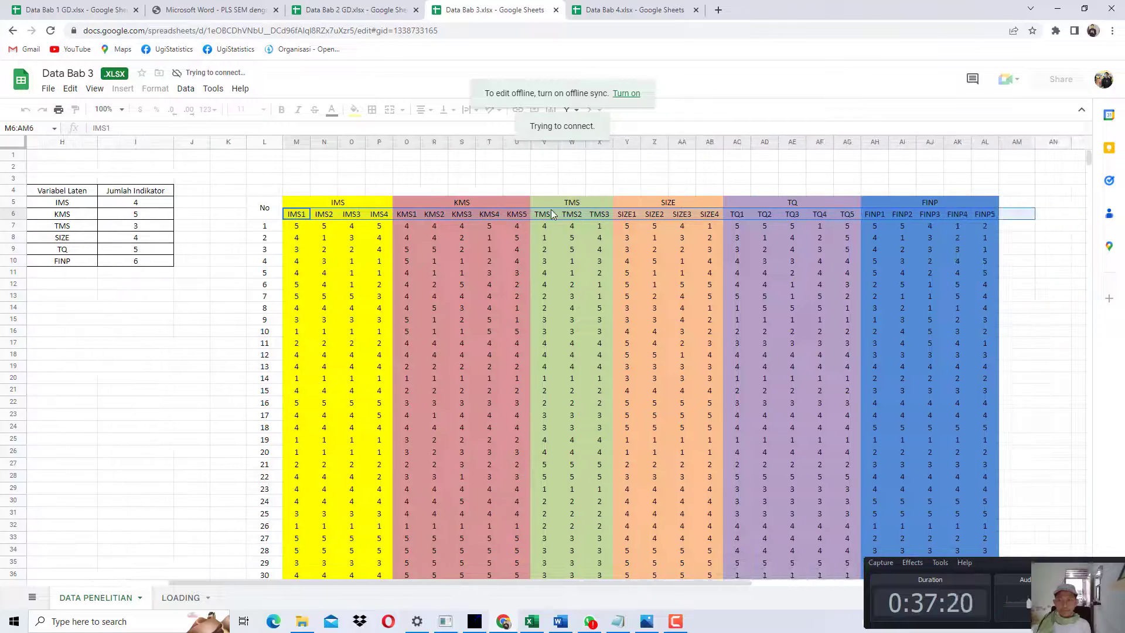
key(shift+Down)
key(shift+Down)
key(shift+Down)
key(shift+Down)
key(shift+Down)
key(shift+Down)
key(shift+Down)
key(shift+Down)
key(shift+Down)
key(shift+Down)
key(shift+Down)
key(shift+Down)
key(shift+Down)
key(shift+Down)
key(shift+Down)
key(shift+Down)
key(shift+Down)
key(shift+Down)
key(shift+Down)
key(shift+Down)
key(shift+Down)
key(shift+Down)
key(shift+Down)
key(shift+Down)
key(shift+Down)
key(shift+Down)
key(shift+Down)
key(shift+Down)
key(shift+Down)
key(shift+Down)
key(shift+Down)
key(shift+Down)
key(shift+Down)
key(shift+Down)
key(shift+Down)
key(shift+Down)
key(shift+Down)
key(shift+Down)
key(shift+Down)
key(shift+Down)
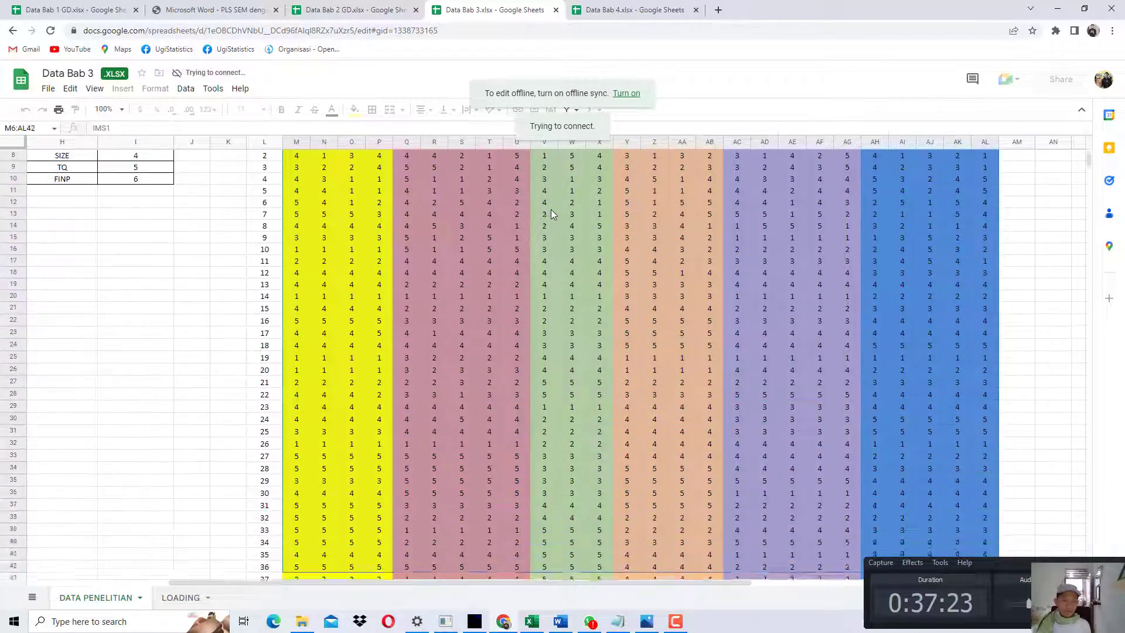
key(shift+Down)
key(shift+Down)
key(shift+Down)
key(shift+Down)
key(shift+Down)
key(shift+Down)
key(shift+Down)
key(shift+Down)
key(shift+Down)
key(shift+Down)
key(shift+Down)
key(shift+Down)
key(shift+Down)
key(shift+Down)
key(shift+Down)
key(shift+Down)
key(shift+Down)
key(shift+Down)
key(shift+Down)
key(shift+Down)
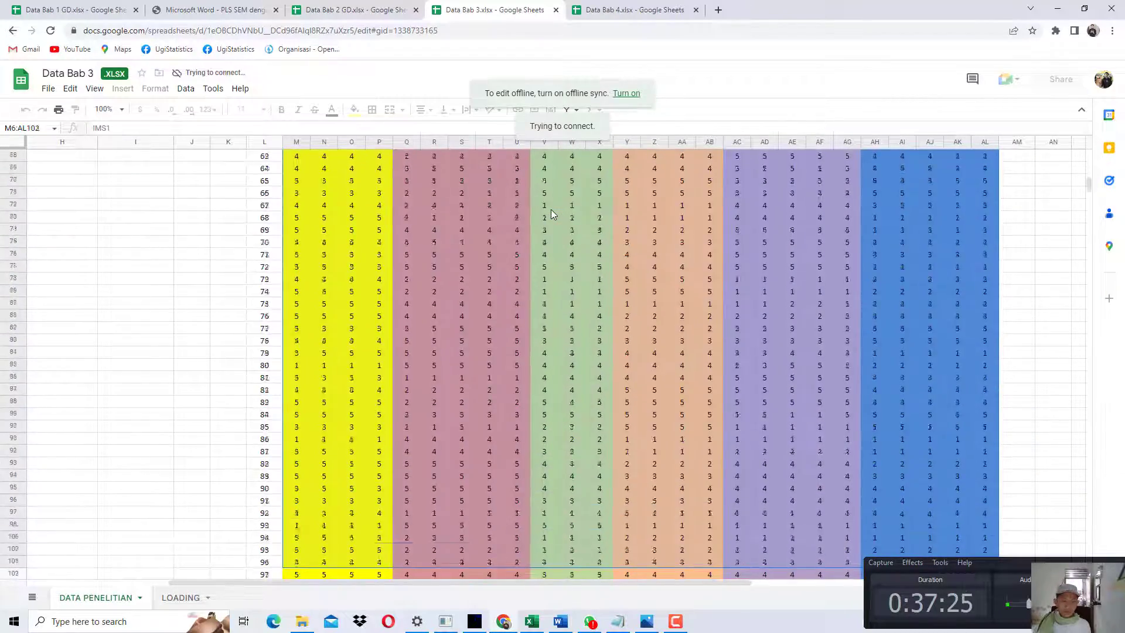
key(shift+Up)
key(shift+Up)
key(shift+Up)
key(shift+Up)
key(shift+Up)
key(shift+Up)
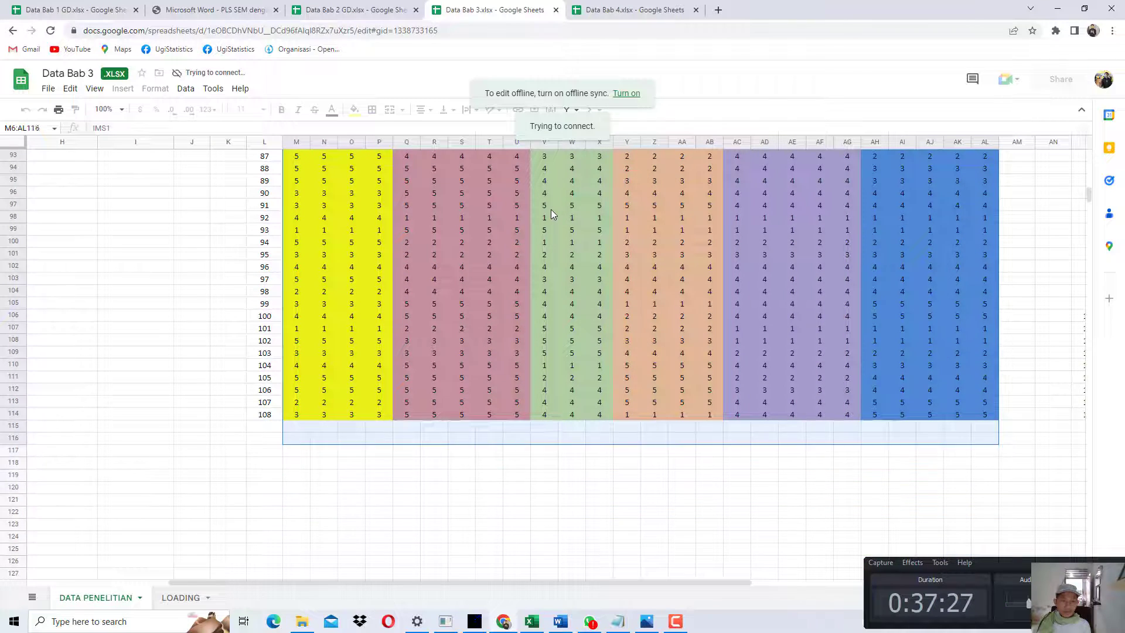
key(ctrl+c)
In File Explorer, create a text document named "latihan bagian 3" in the latihan 20 november 2022 folder and open it.
click(302, 621)
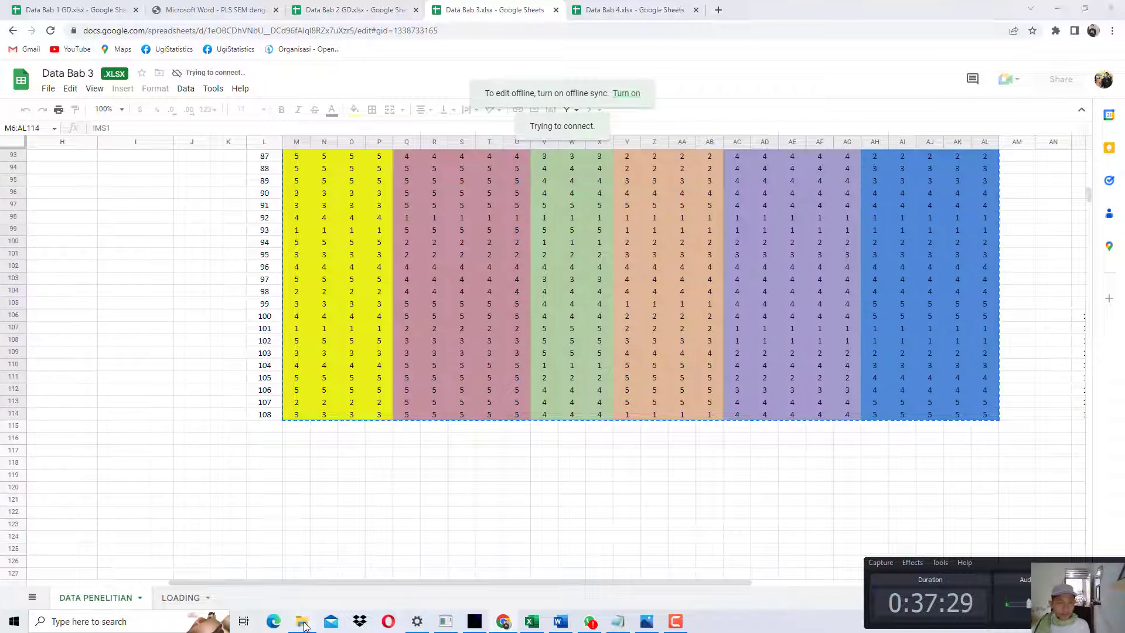
right_click(351, 281)
mouse_move(333, 463)
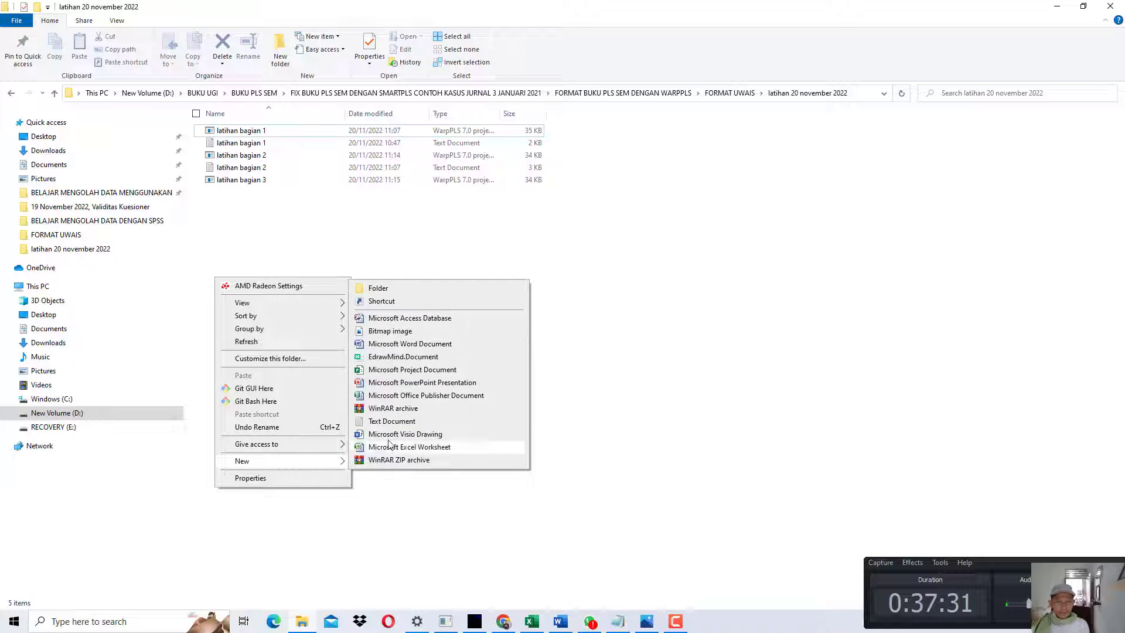
click(402, 423)
text(latihan b)
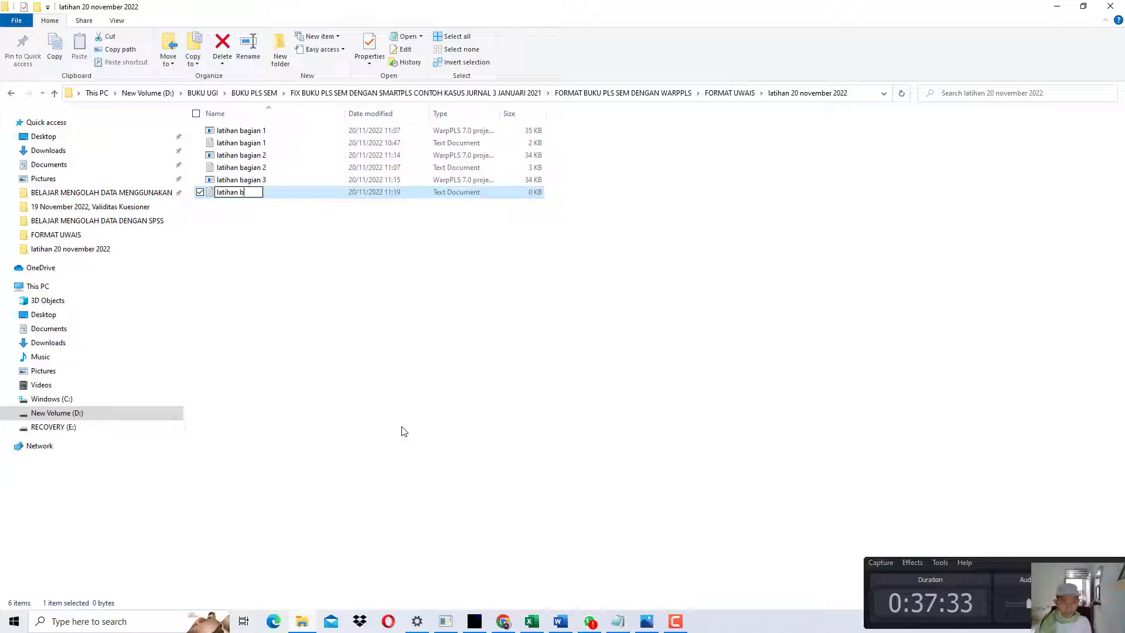
text(agian 3)
key(Return)
key(Return)
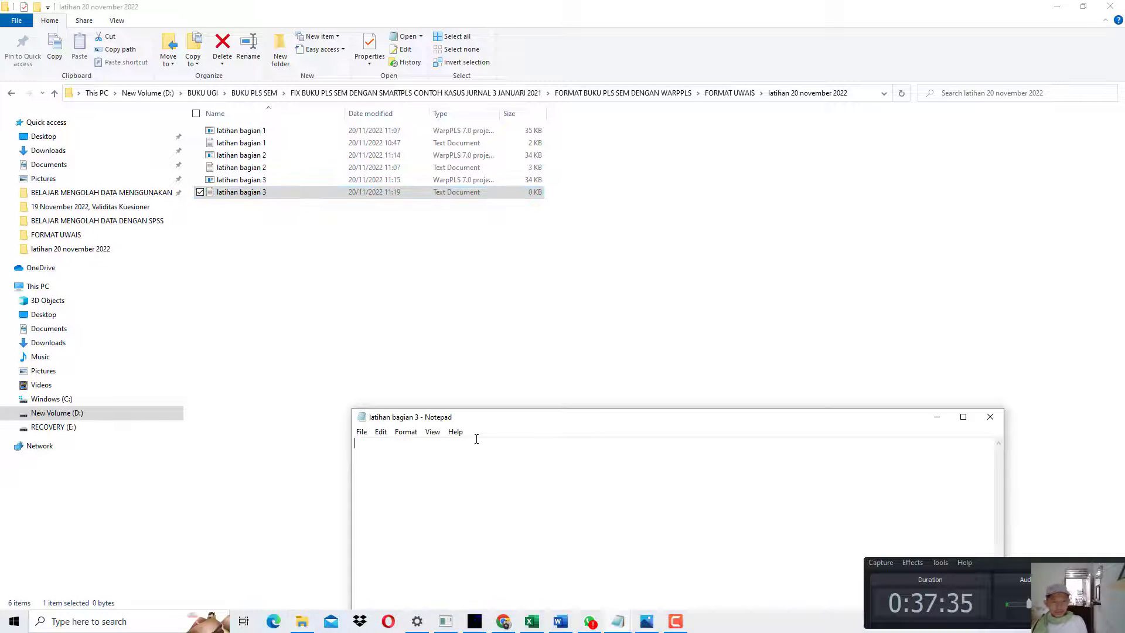
Paste the copied indicator data into the latihan bagian 3 text file, then save and close it.
key(ctrl+v)
key(ctrl+s)
click(990, 416)
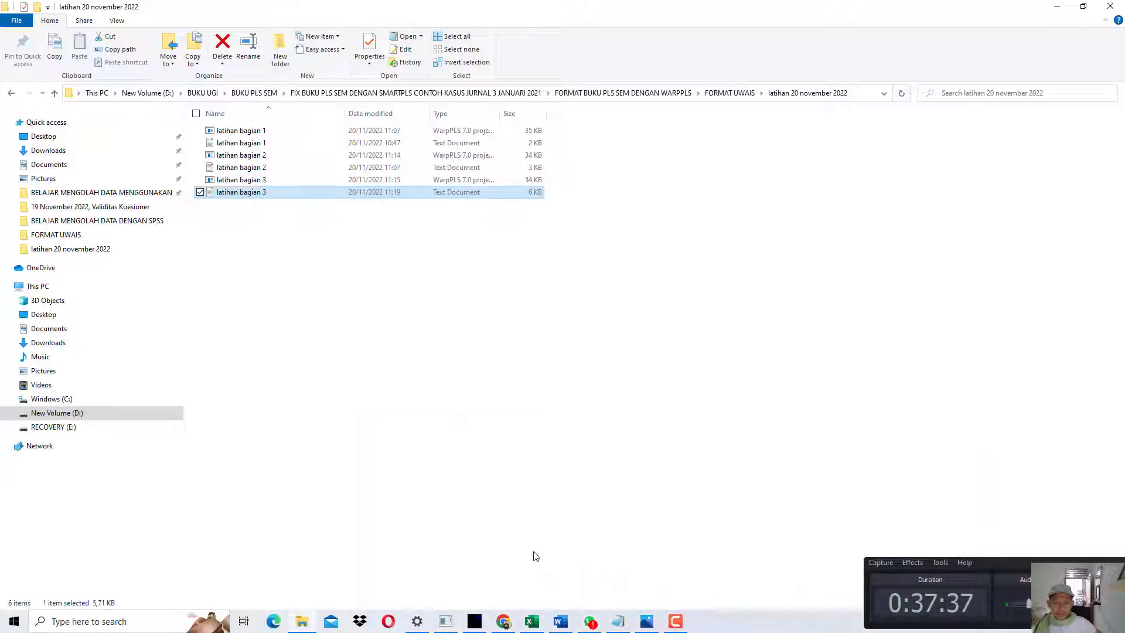
Switch to WarpPLS and choose the latihan bagian 3 text file as the raw data source in Step 2.
click(475, 622)
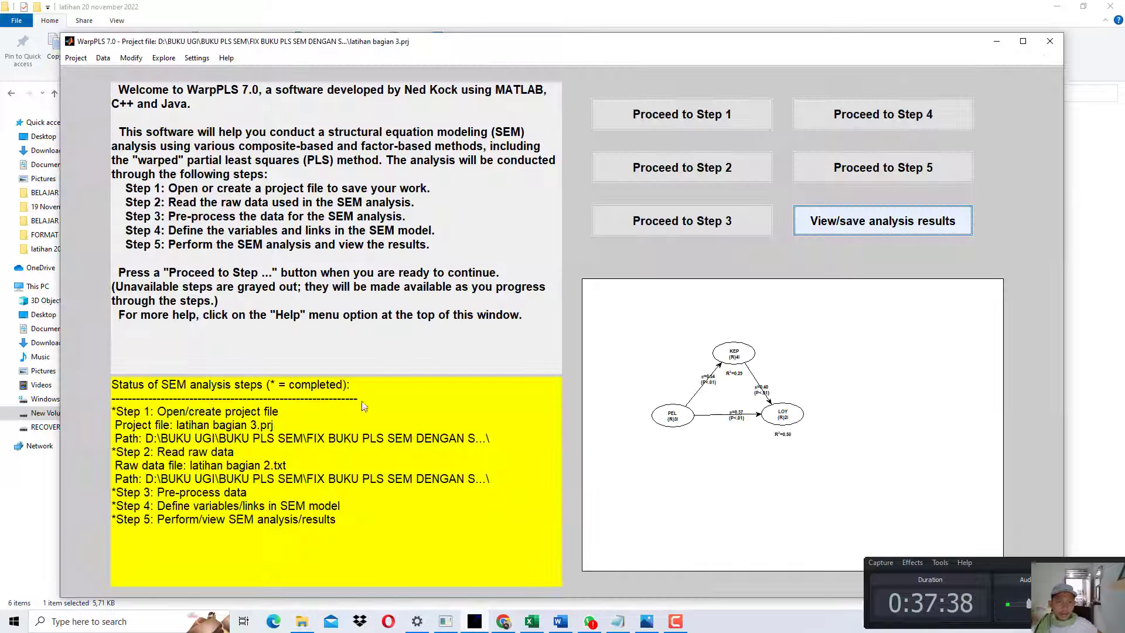
click(672, 171)
key(Return)
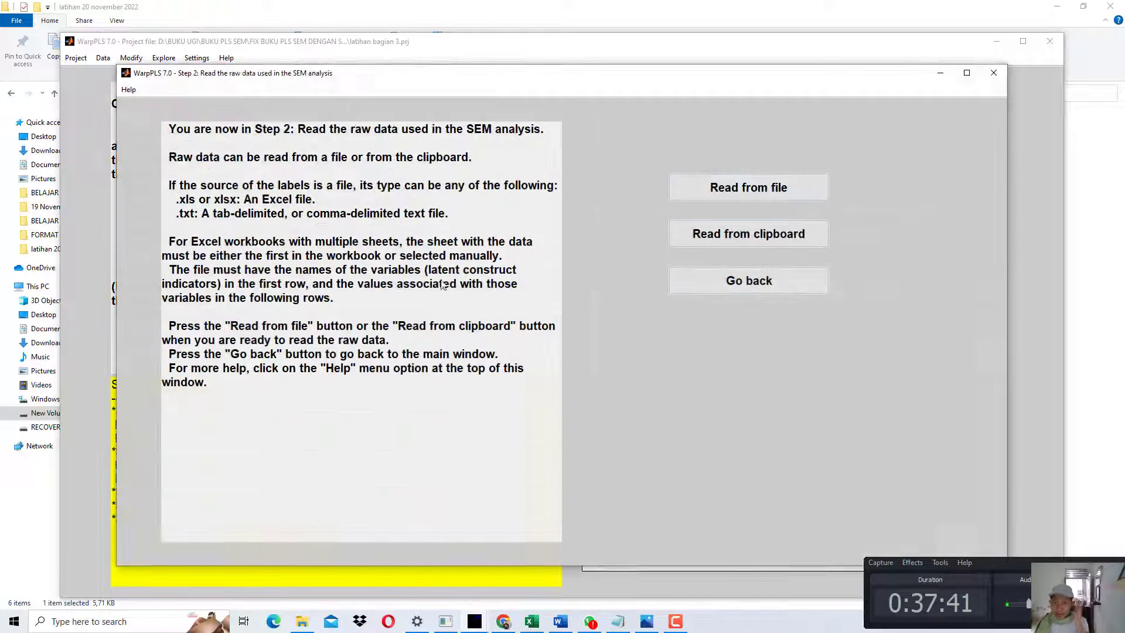
click(729, 185)
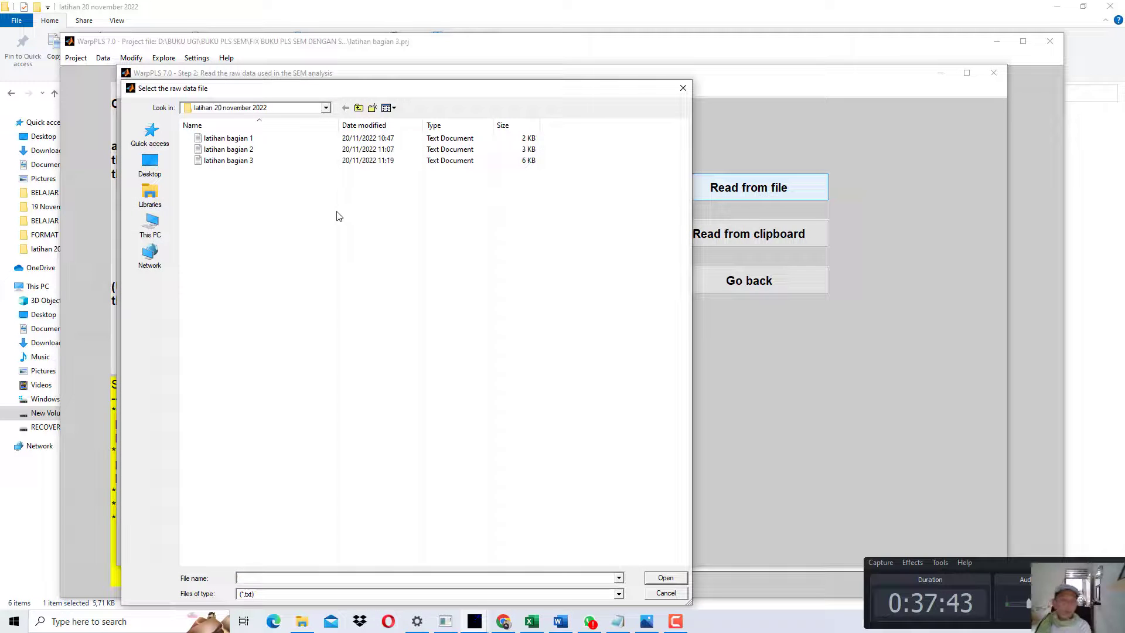
double_click(259, 161)
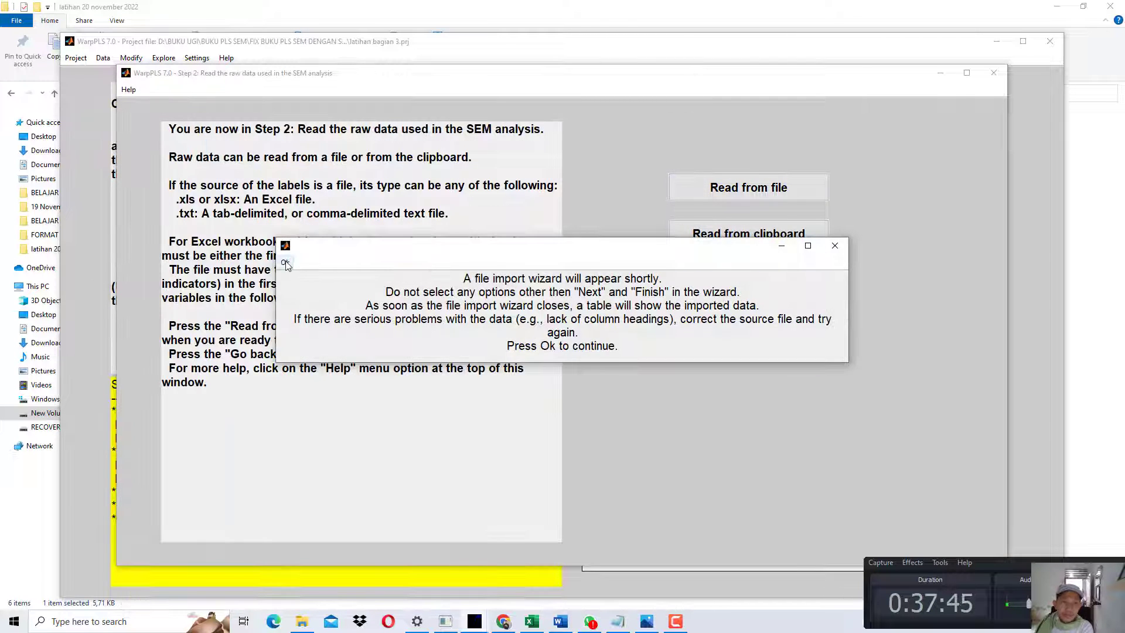
Complete the import of the latihan bagian 3 raw data with the default options and accept the data table as correct.
click(285, 264)
click(325, 357)
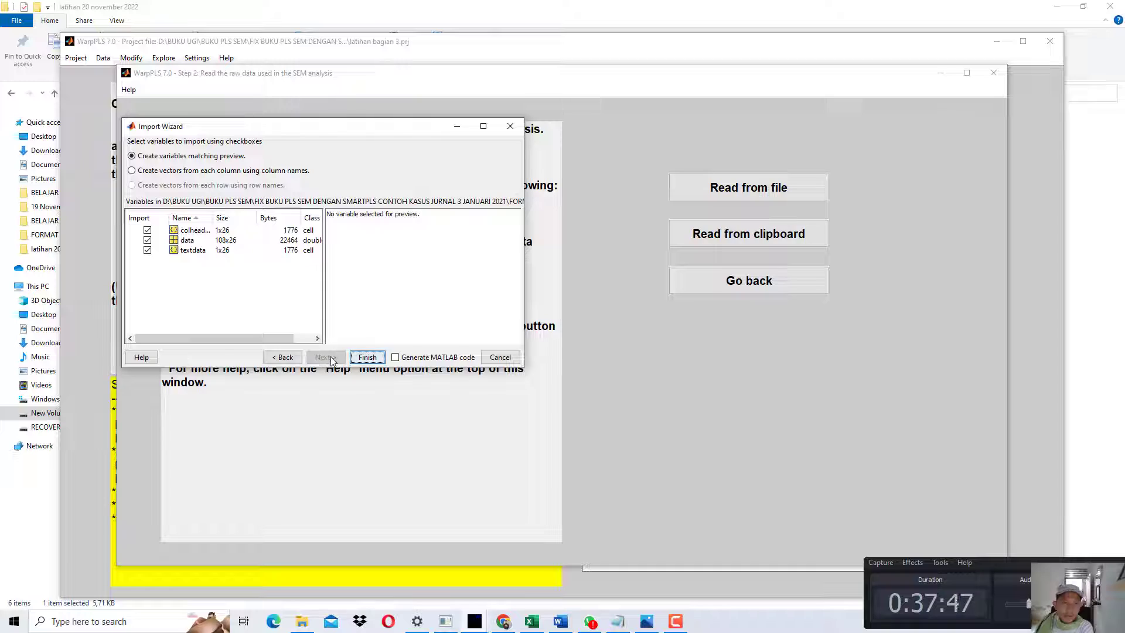
click(367, 357)
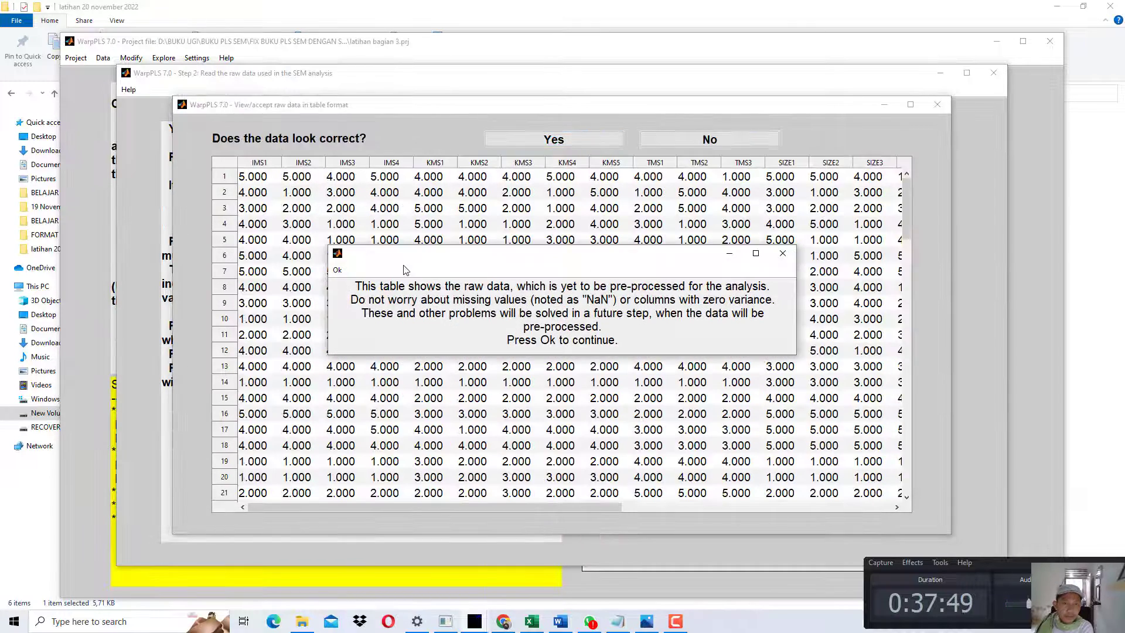
click(339, 270)
click(600, 137)
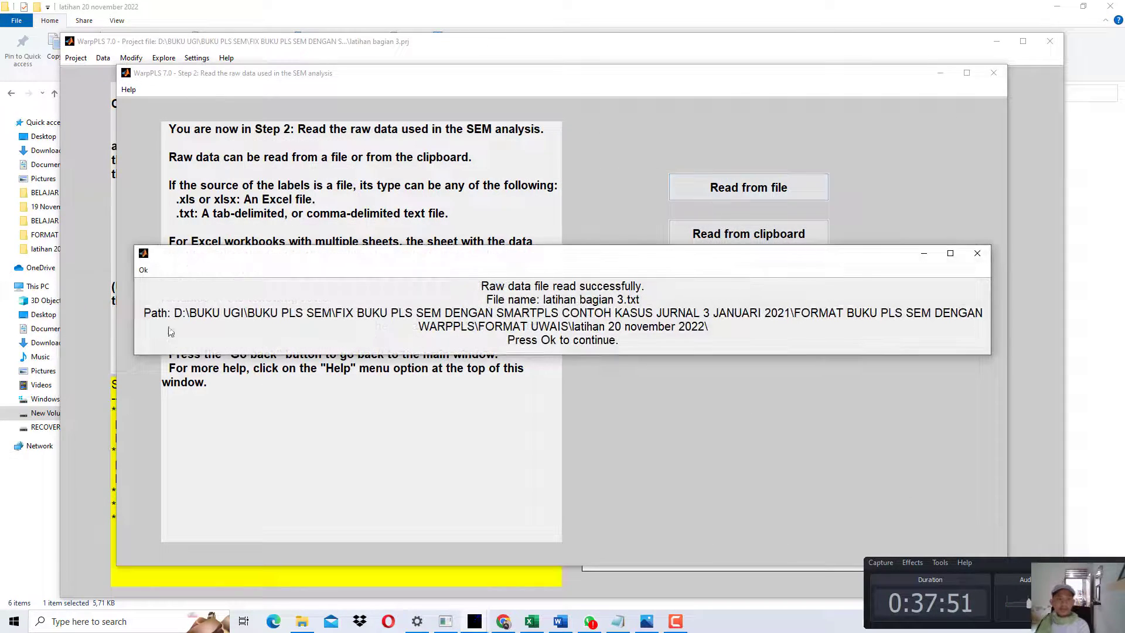
click(144, 271)
Run Step 3 to pre-process the data and accept the standardized table.
click(674, 219)
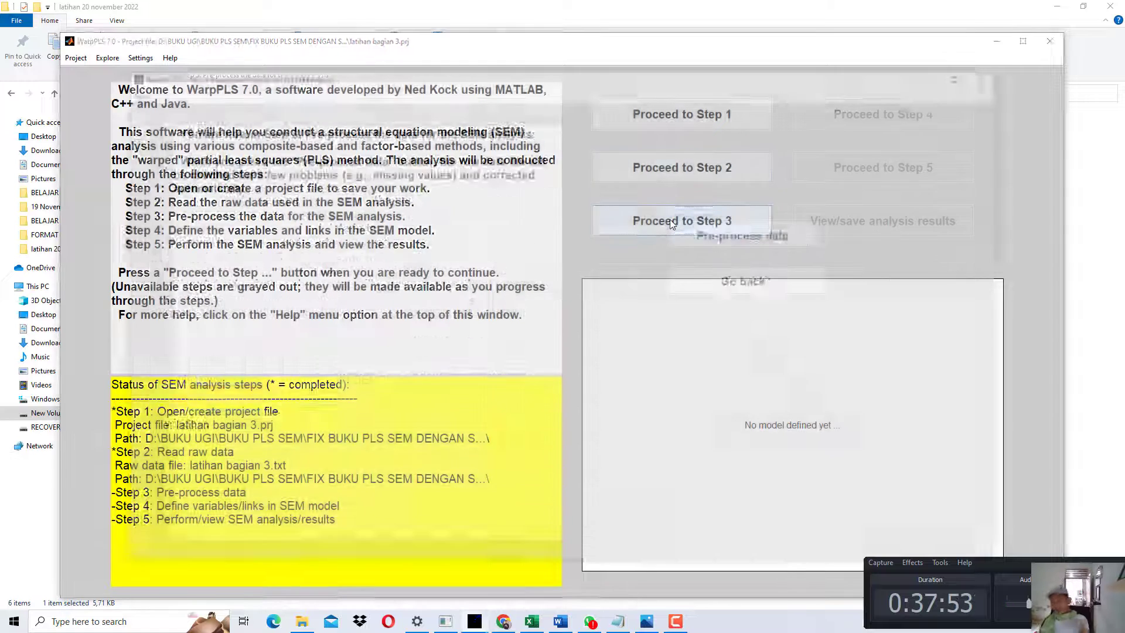
click(722, 232)
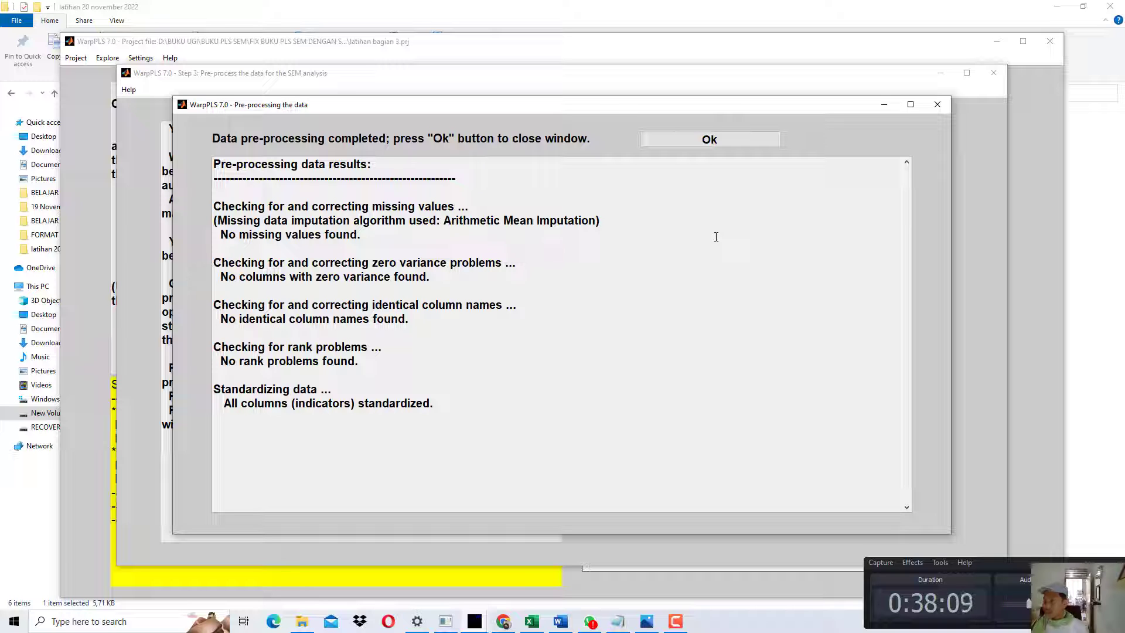
click(712, 144)
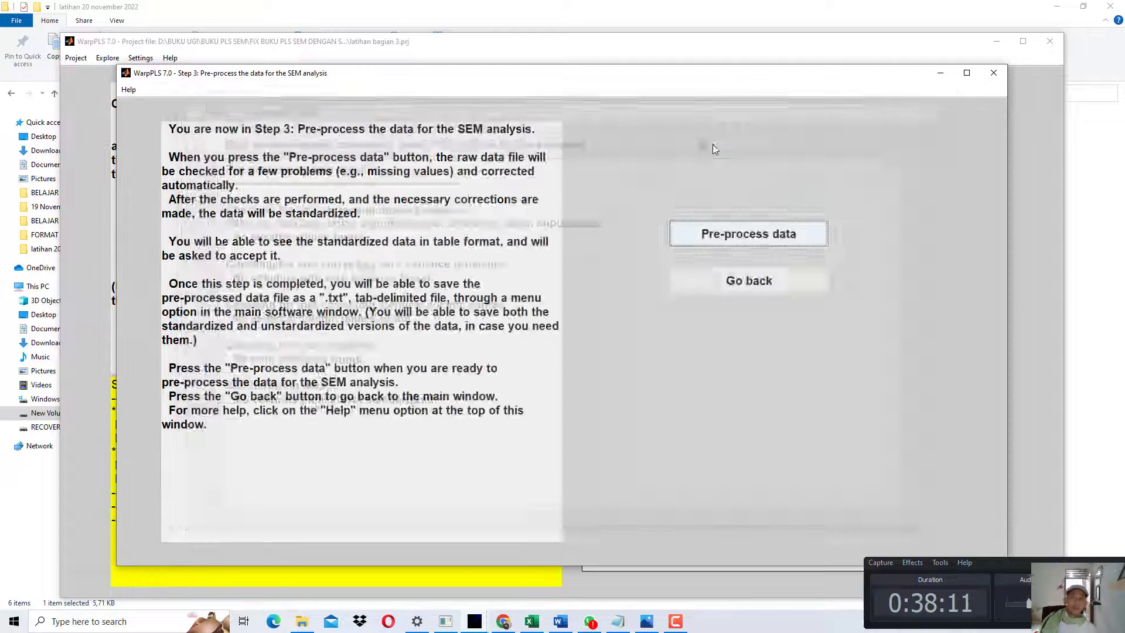
click(270, 270)
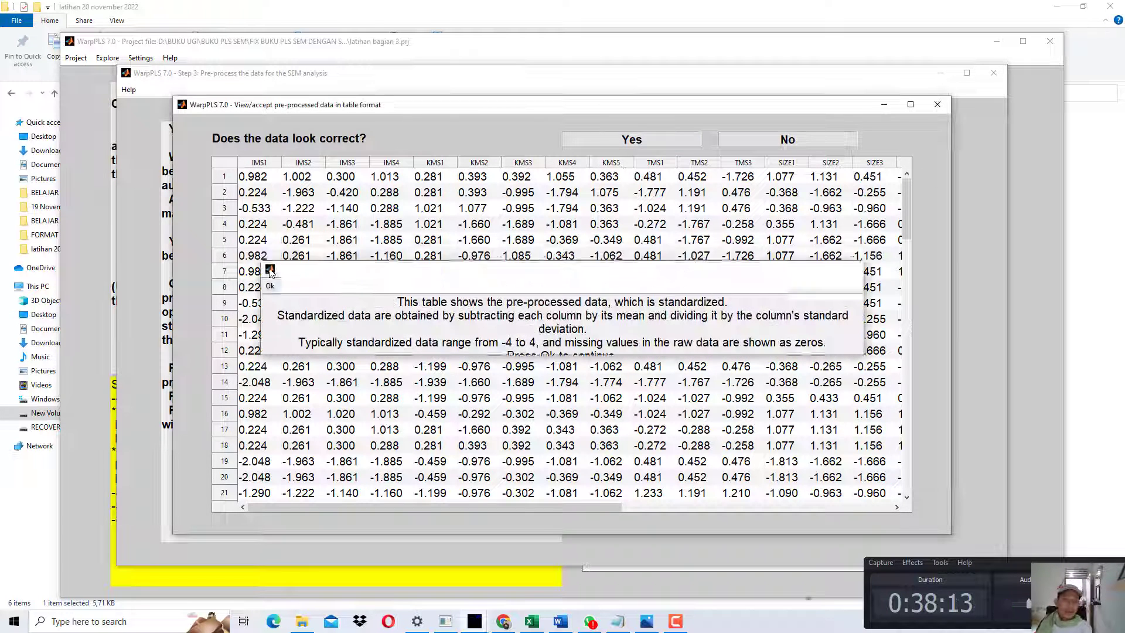
click(592, 144)
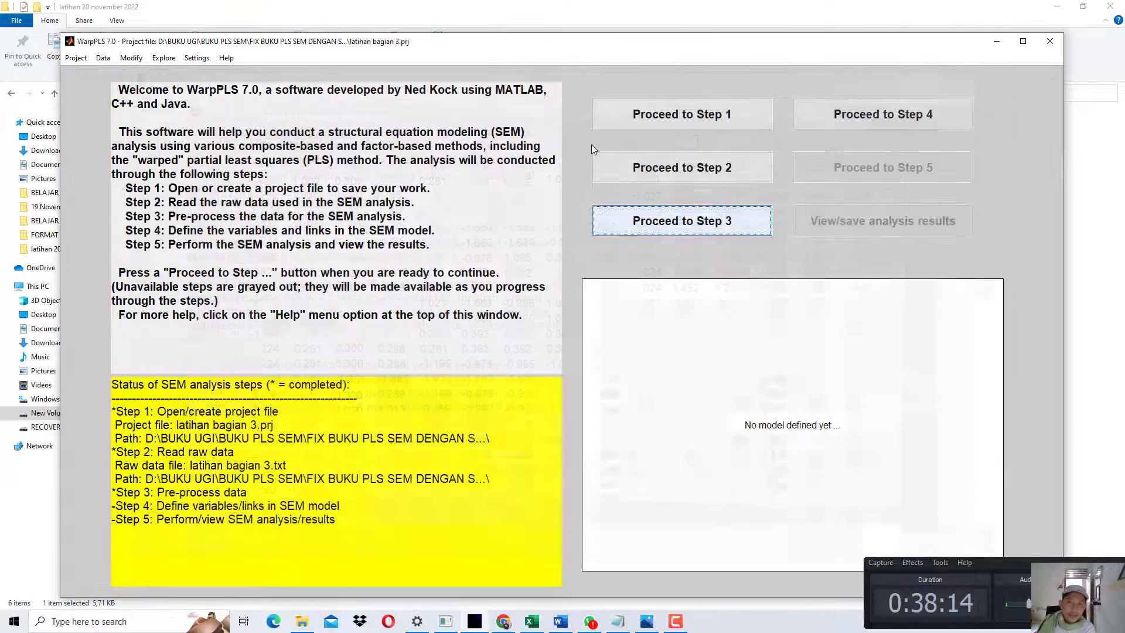
Open the SEM model editor for Step 4 and study the research model in Gambar 3.3 of the book PDF in Chrome.
click(893, 115)
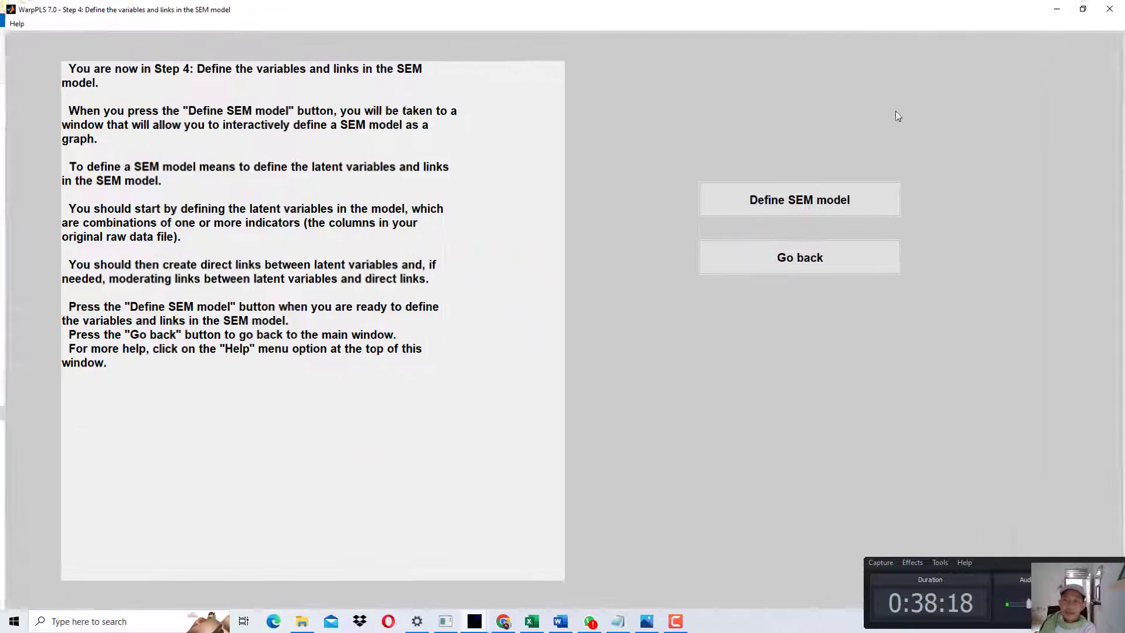
click(782, 197)
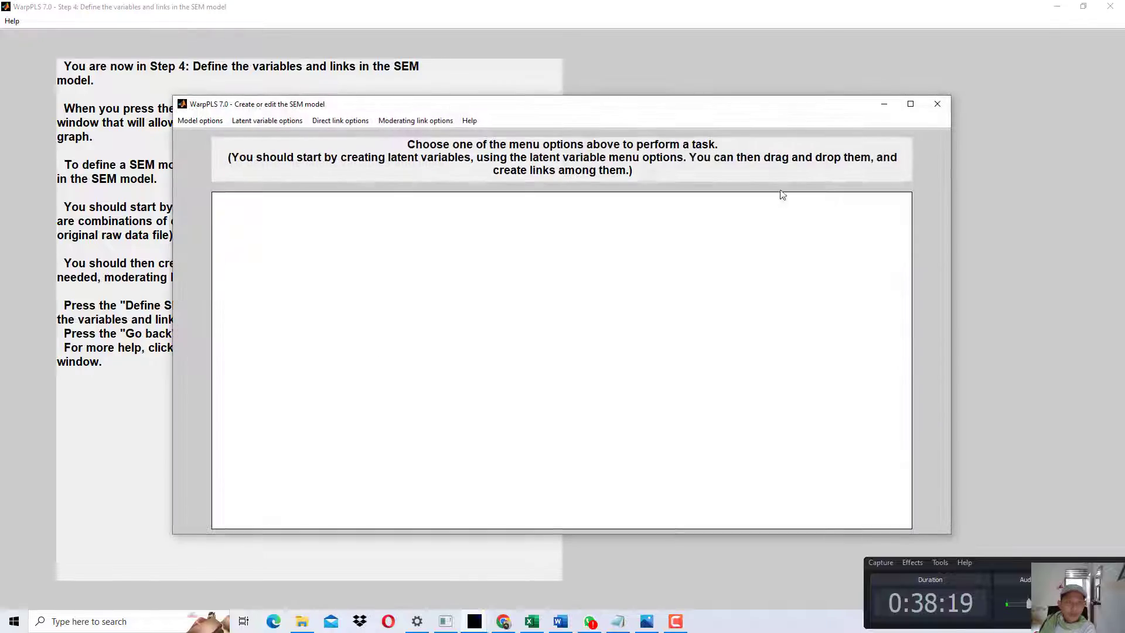
click(503, 621)
scroll(508, 452, up, 5)
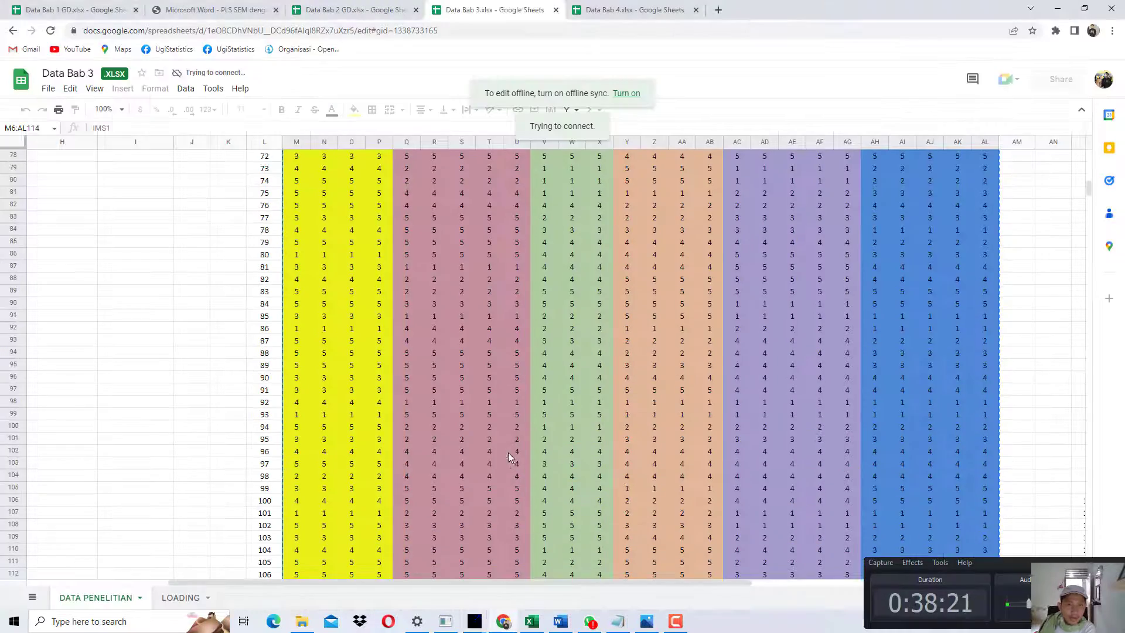
click(170, 11)
scroll(543, 297, up, 20)
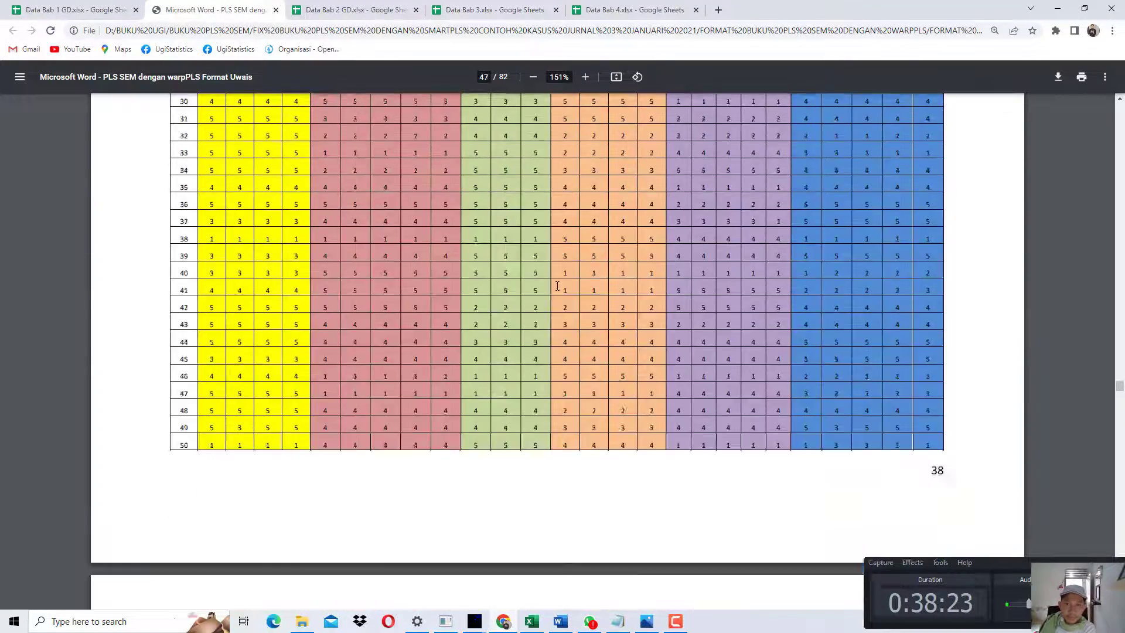
scroll(543, 297, up, 15)
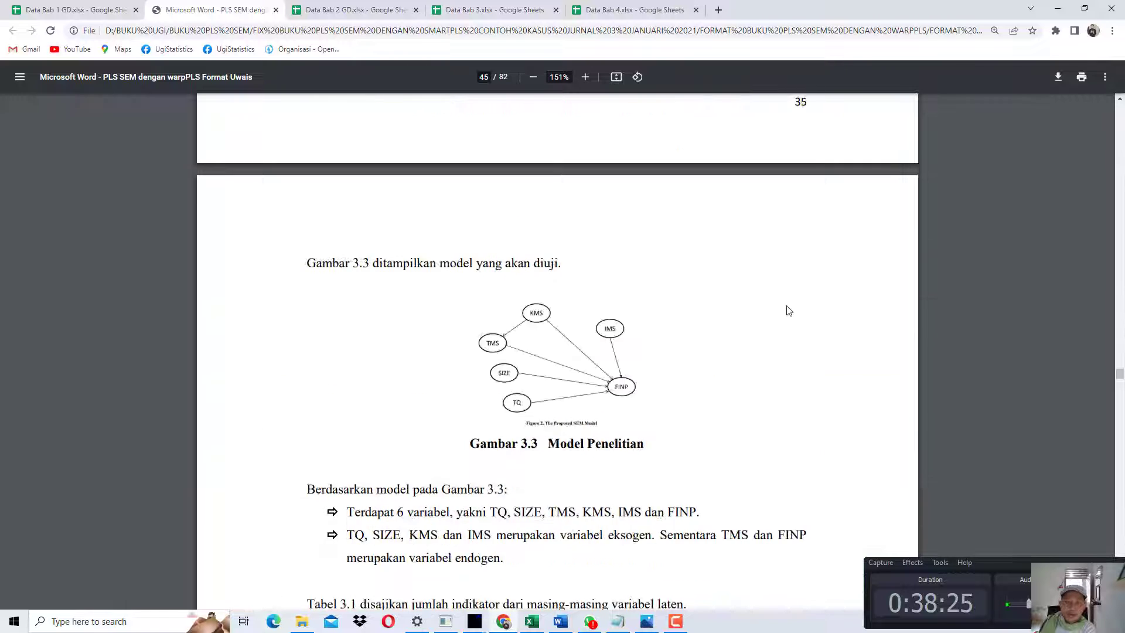
ctrl+scroll(550, 347, up, 4)
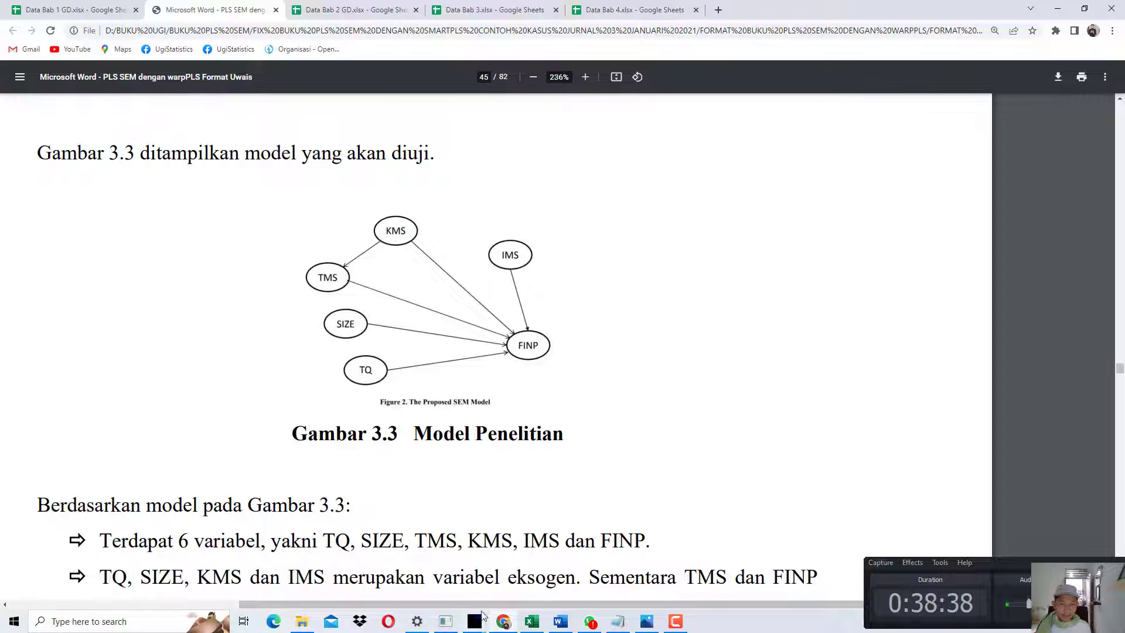
Return to the WarpPLS model editor and create a reflective latent variable IMS near the canvas's upper middle with indicators IMS1 to IMS4.
click(610, 571)
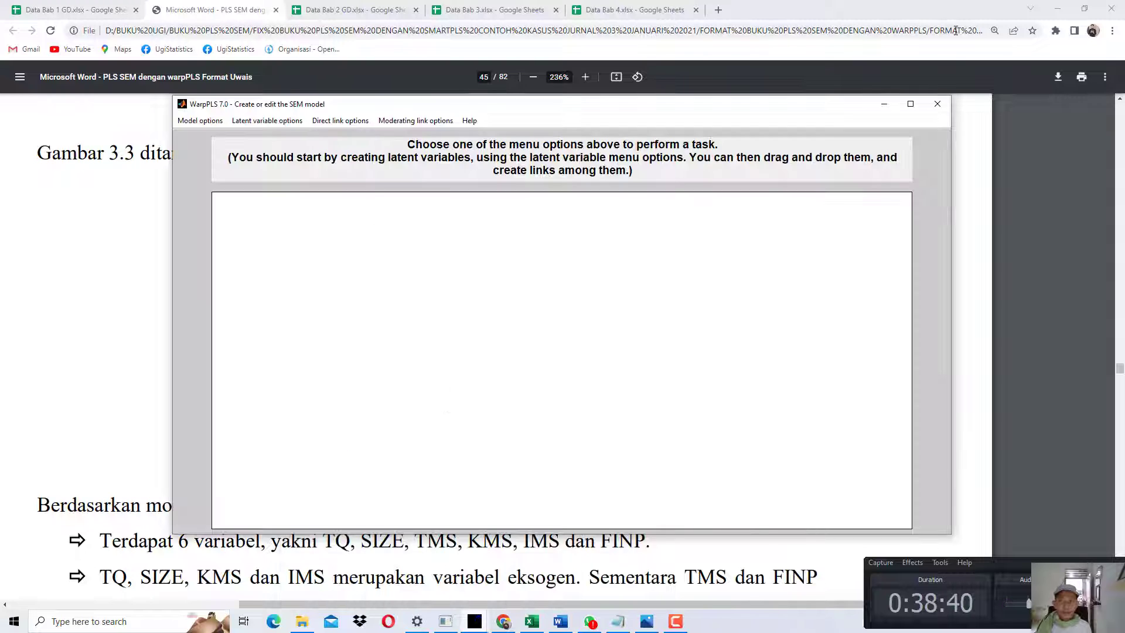
click(910, 104)
click(94, 21)
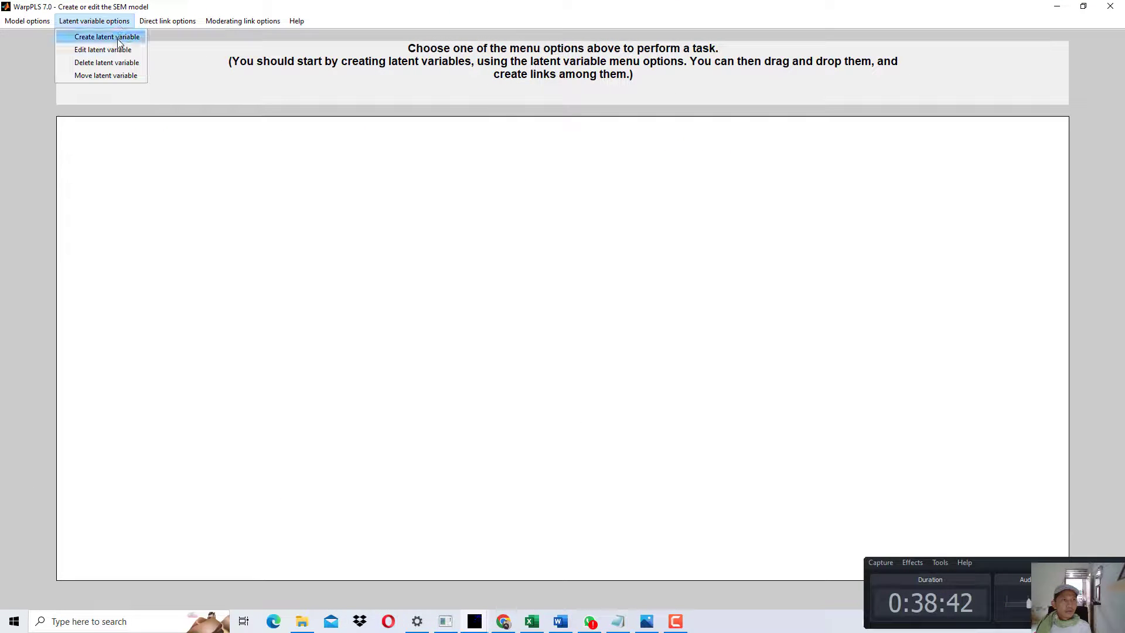
click(119, 38)
click(525, 176)
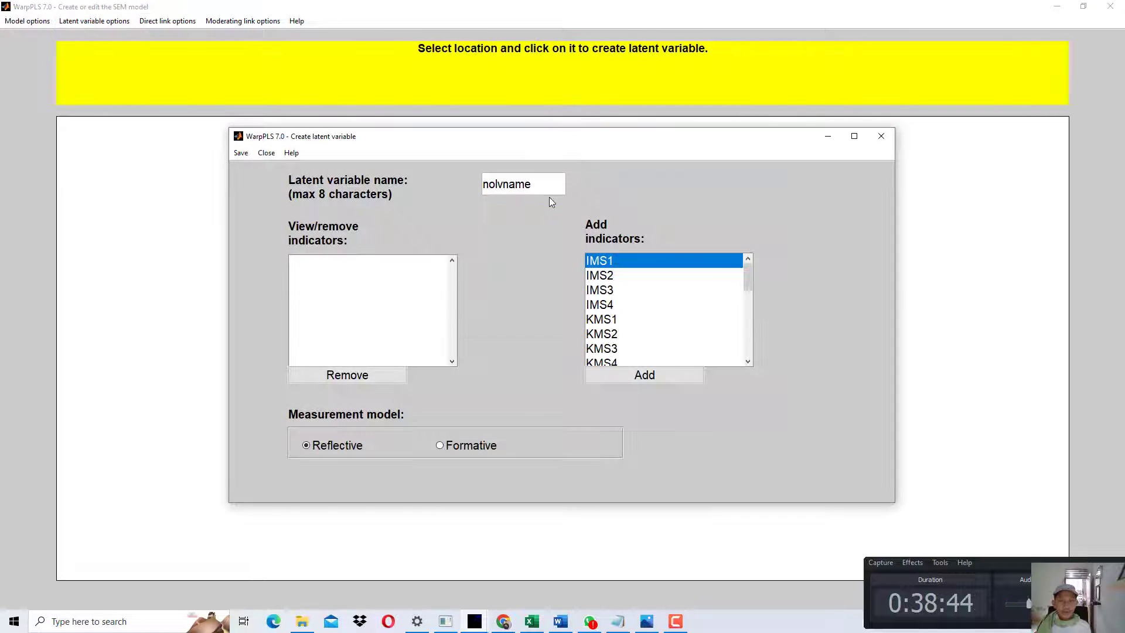
double_click(555, 187)
key(BackSpace)
text(IMS)
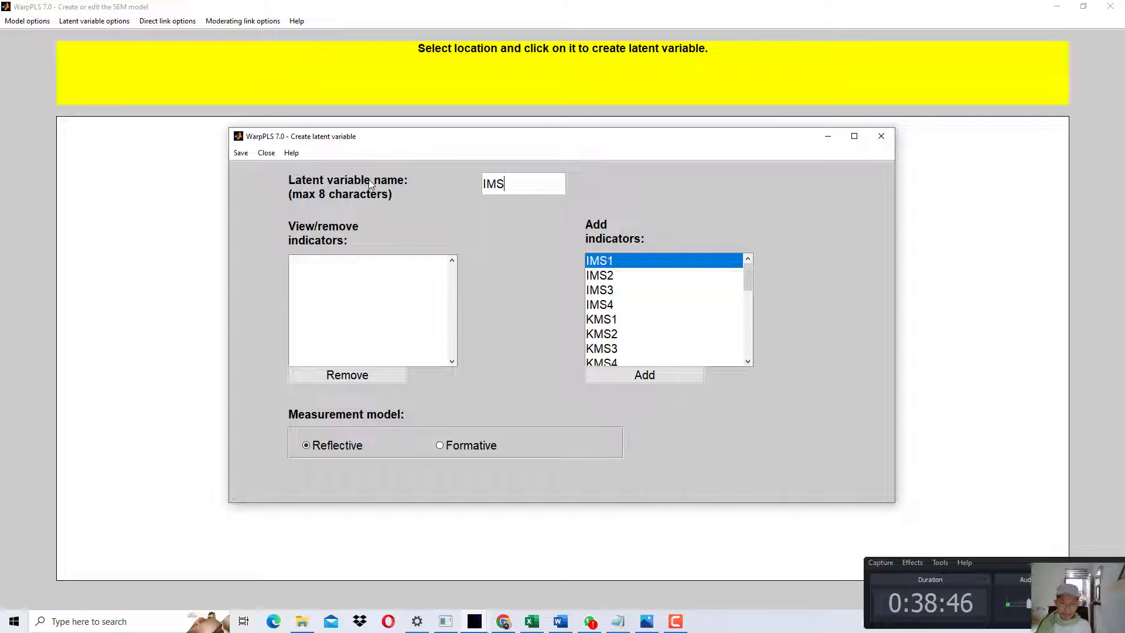
click(683, 377)
click(683, 377)
click(683, 377)
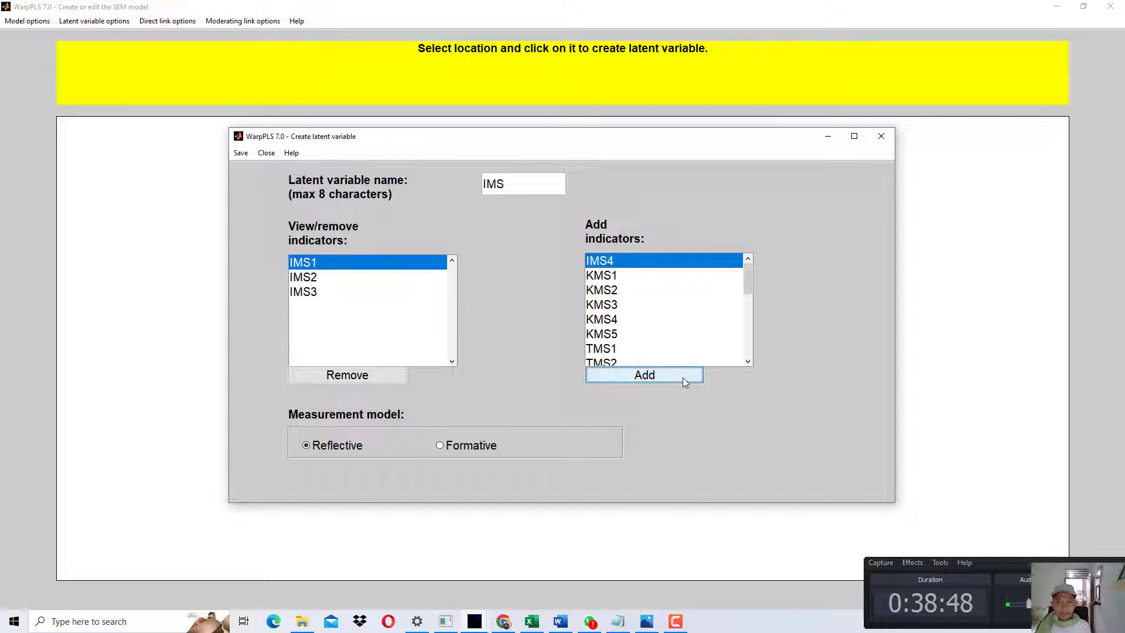
click(683, 377)
click(241, 153)
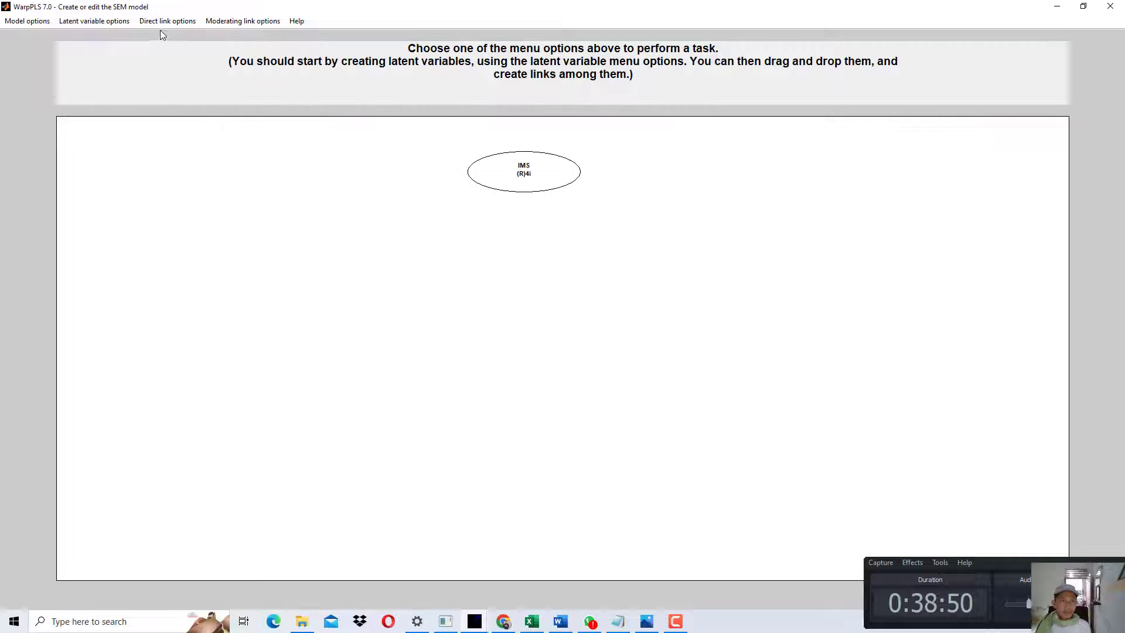
Create a reflective latent variable KMS beside IMS with indicators KMS1 to KMS5 and TMS1, and save it.
click(106, 22)
click(111, 37)
click(340, 195)
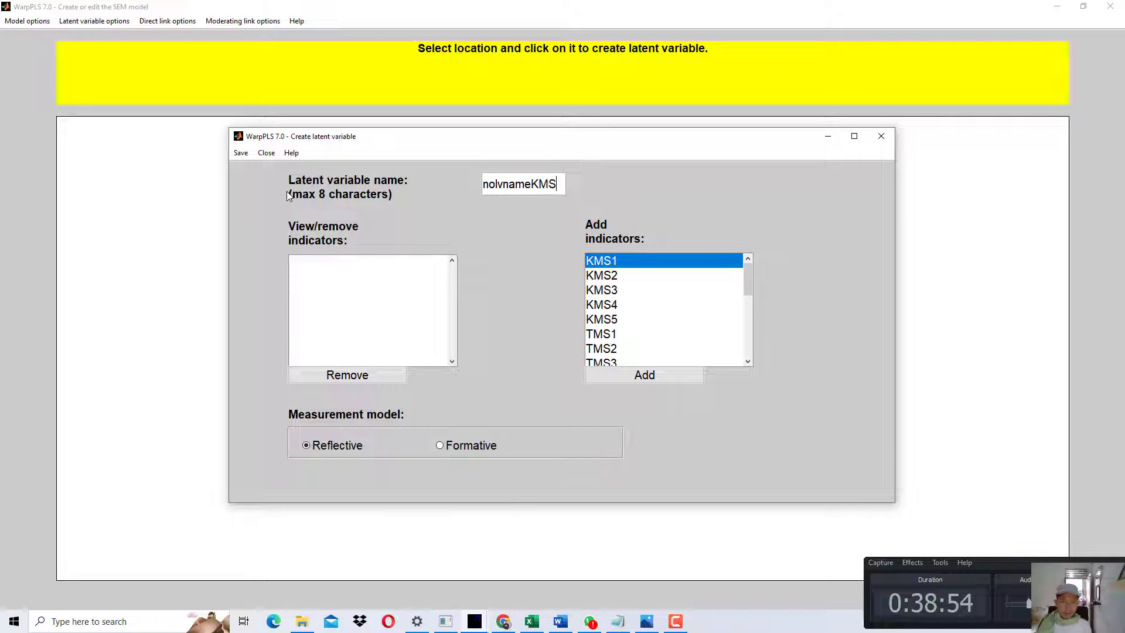
text(KMS)
key(ctrl+a)
text(KMS)
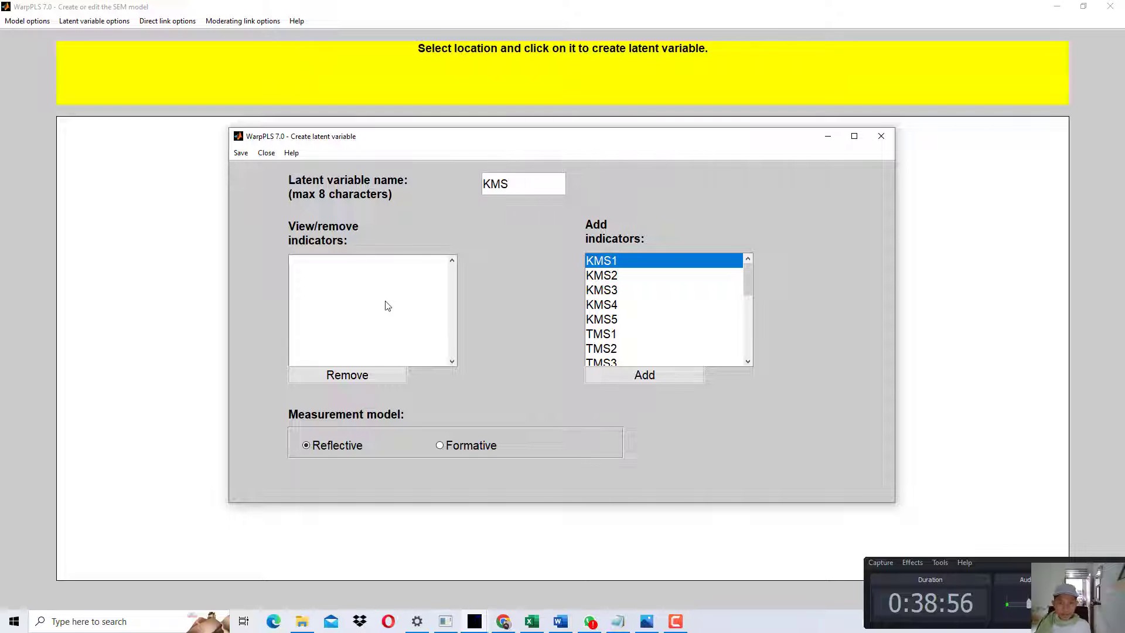
click(631, 376)
click(631, 376)
click(631, 376)
click(632, 377)
click(631, 376)
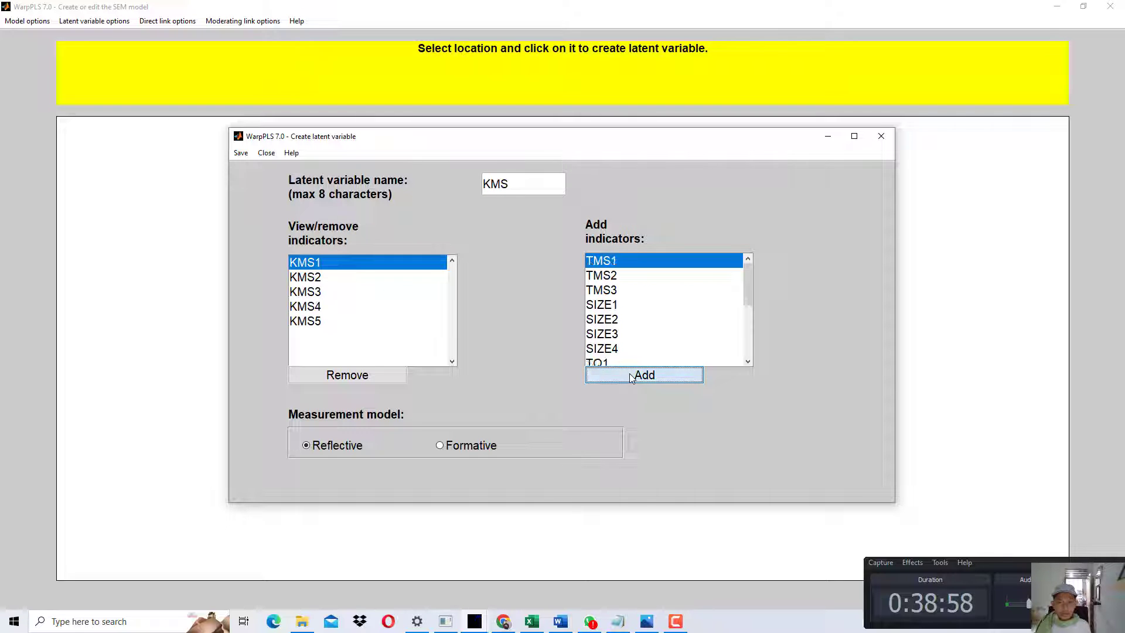
click(632, 376)
click(245, 152)
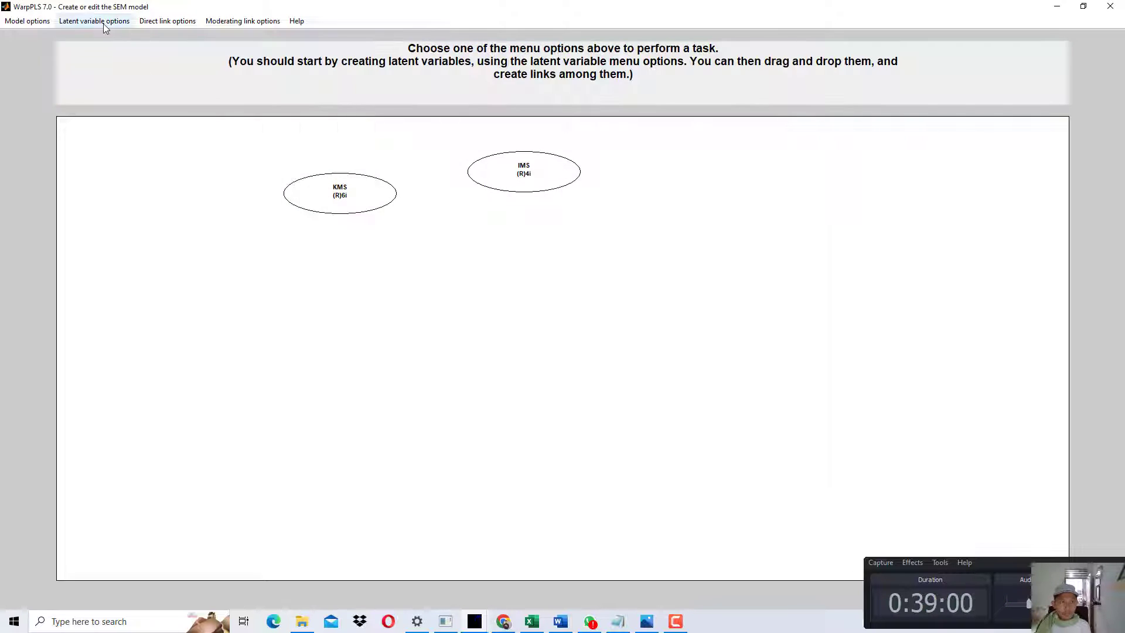
click(94, 20)
click(108, 42)
click(329, 243)
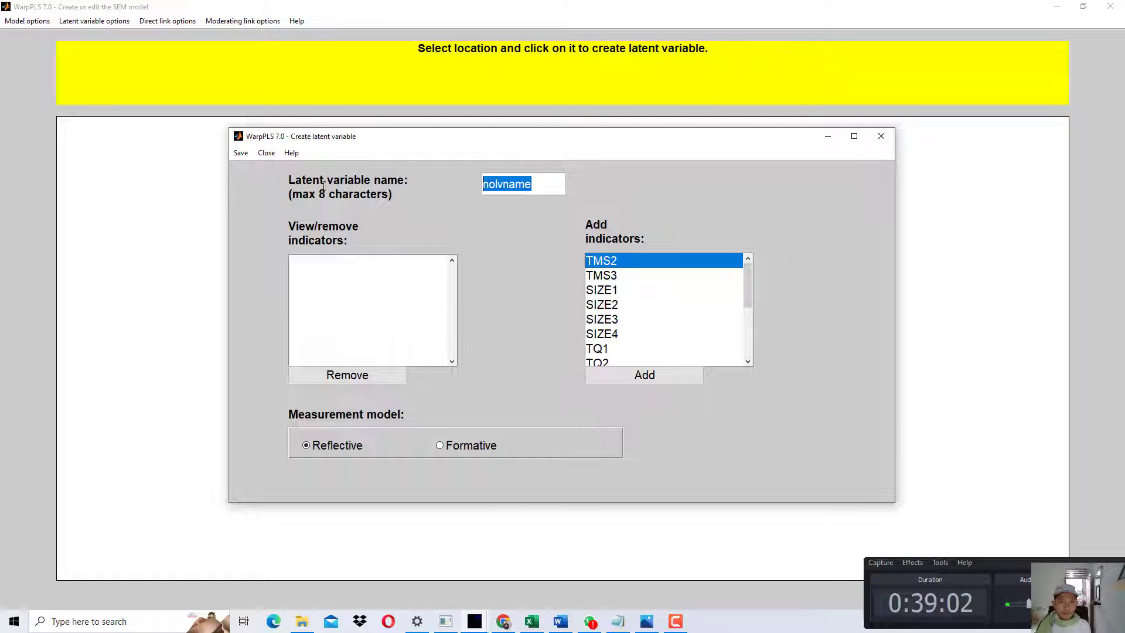
text(TMS)
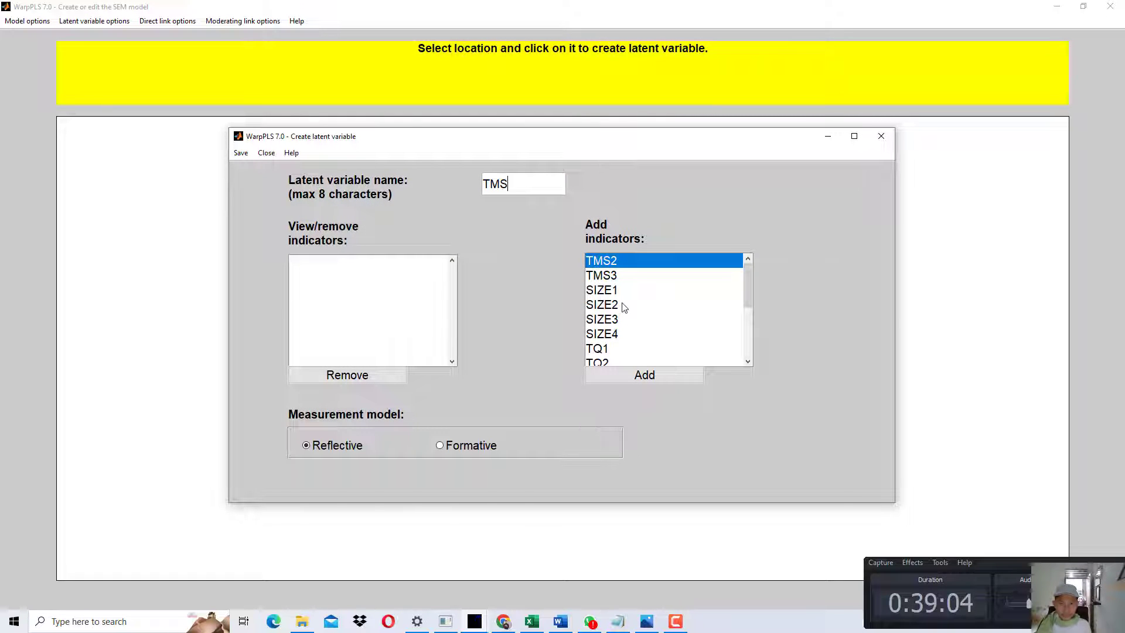
click(881, 136)
Abandon the unfinished TMS variable, remove indicator TMS1 from the KMS latent variable, and save its settings.
click(364, 209)
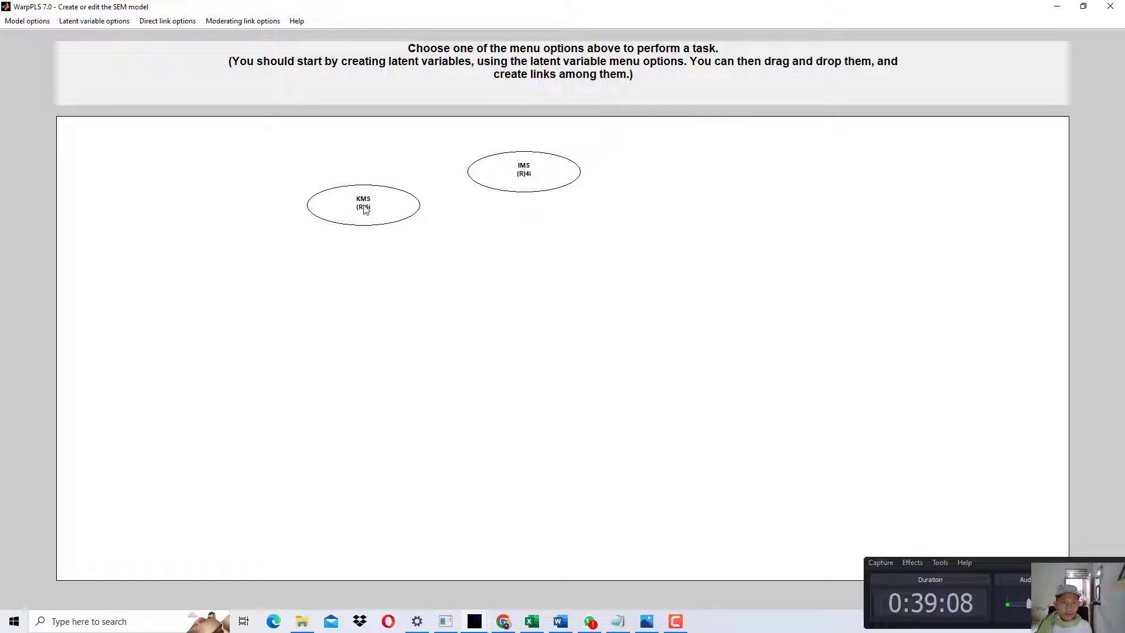
click(107, 20)
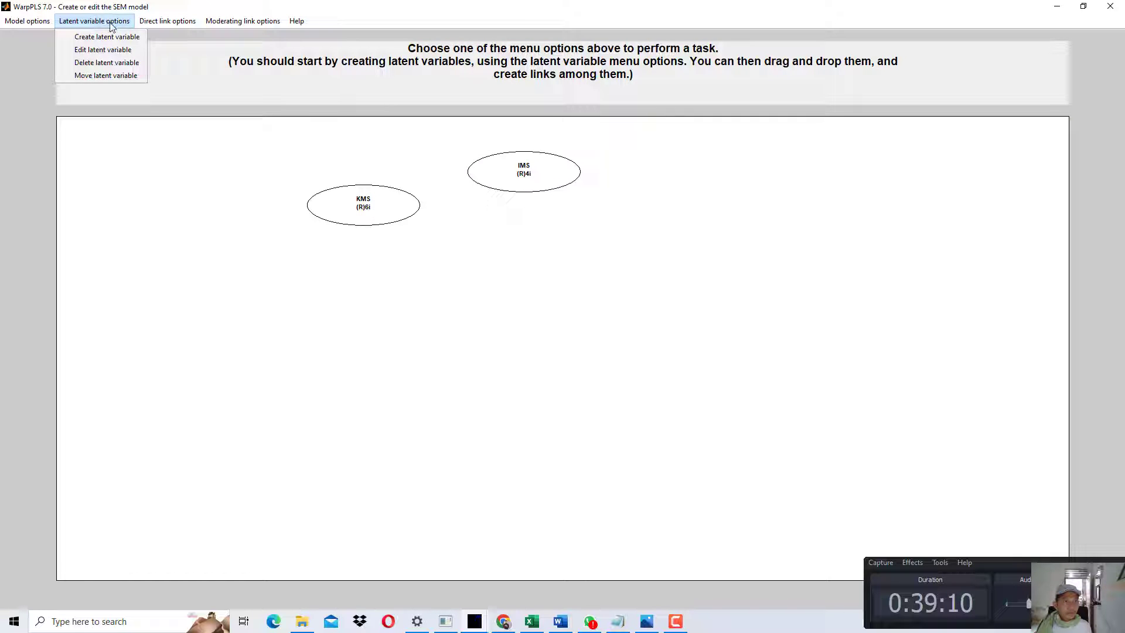
mouse_move(164, 27)
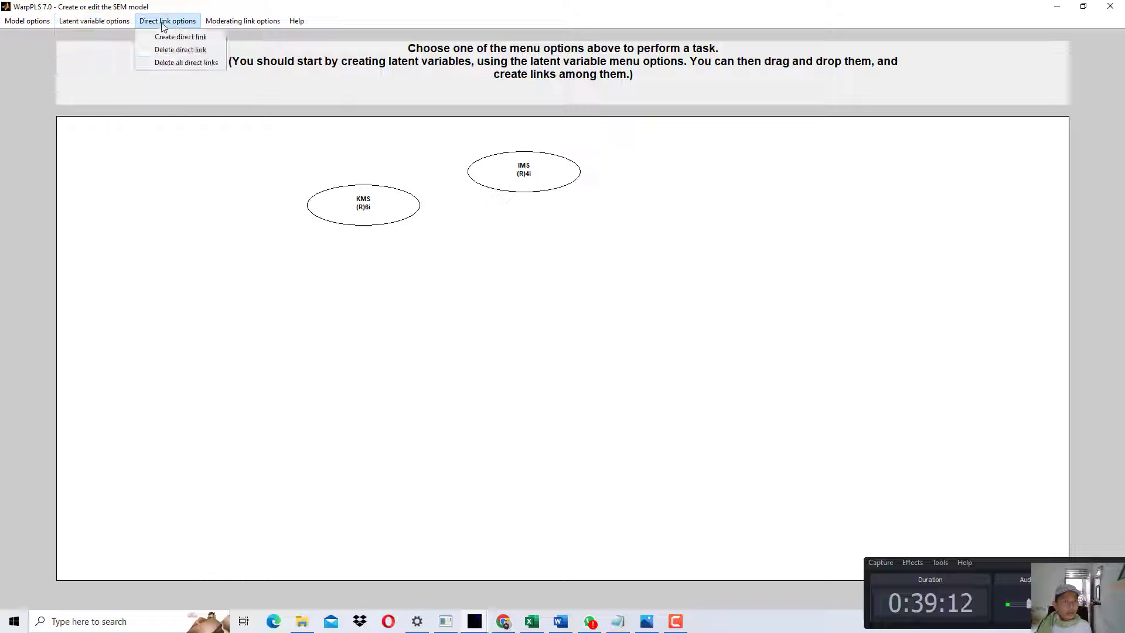
click(97, 49)
click(366, 208)
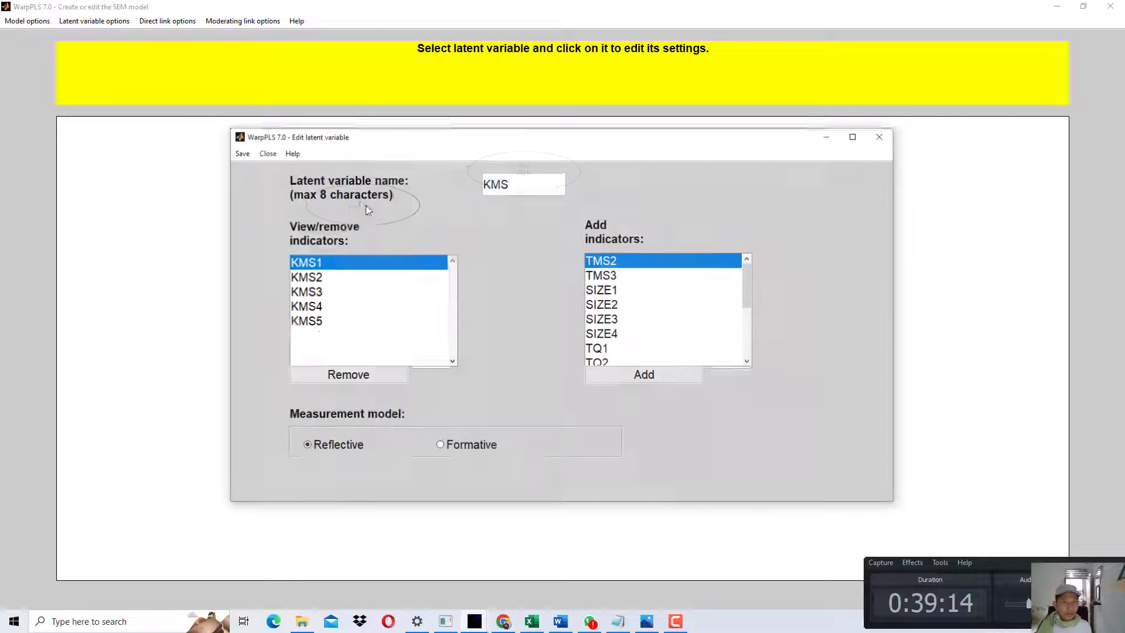
click(302, 337)
click(332, 379)
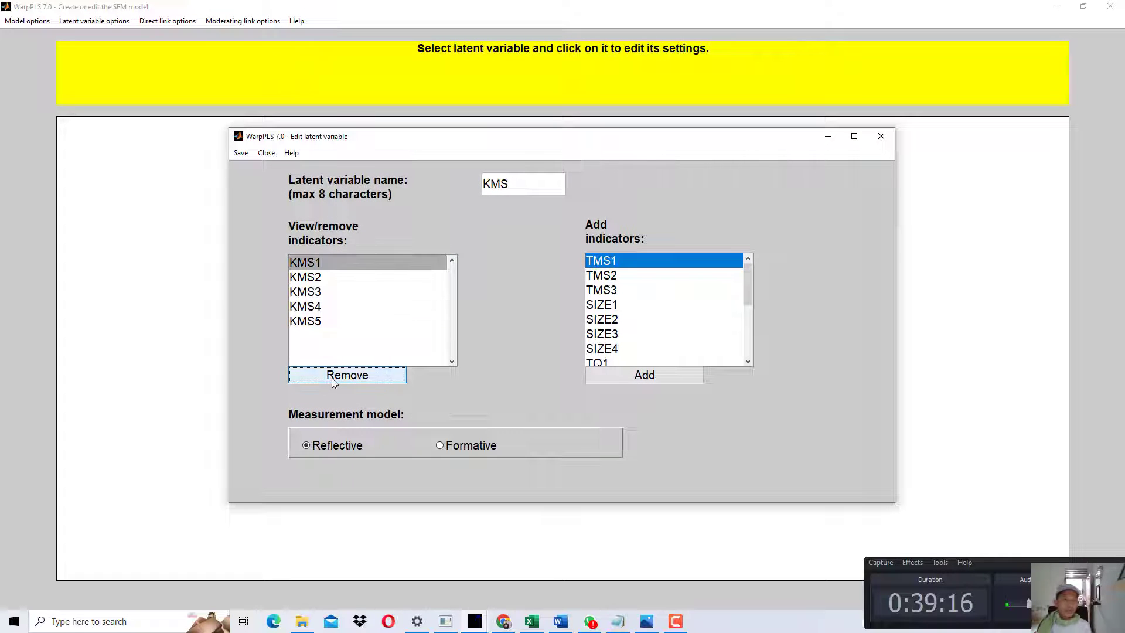
click(241, 153)
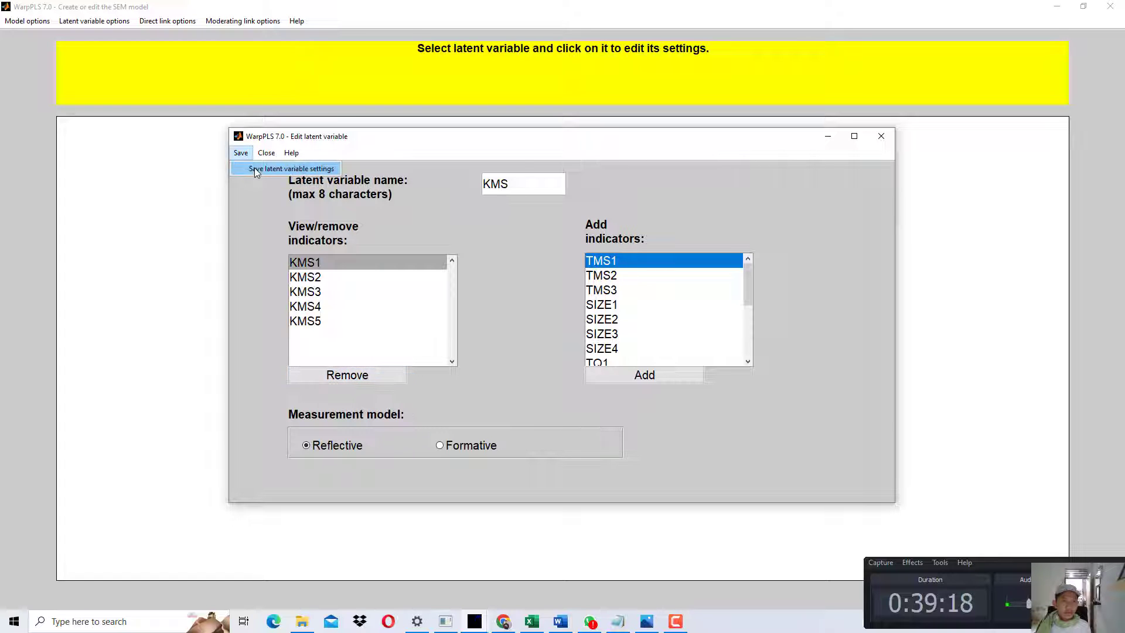
click(254, 167)
Create a reflective latent variable TMS below and left of KMS with indicators TMS1 to TMS3, and save it.
click(113, 24)
click(94, 35)
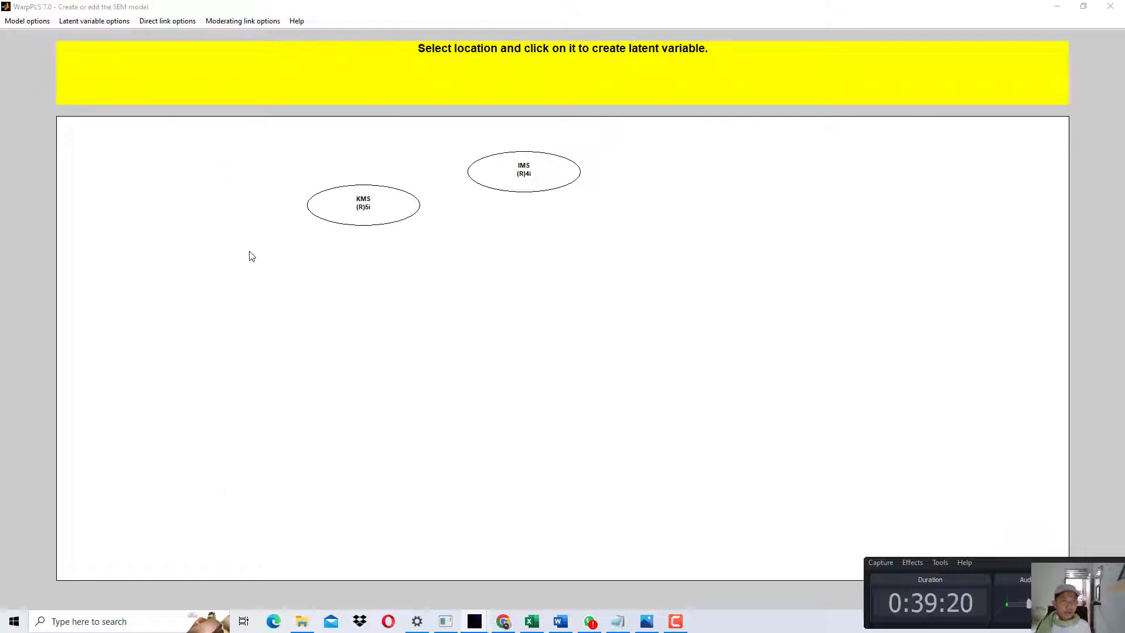
click(249, 255)
double_click(533, 182)
text(TMS)
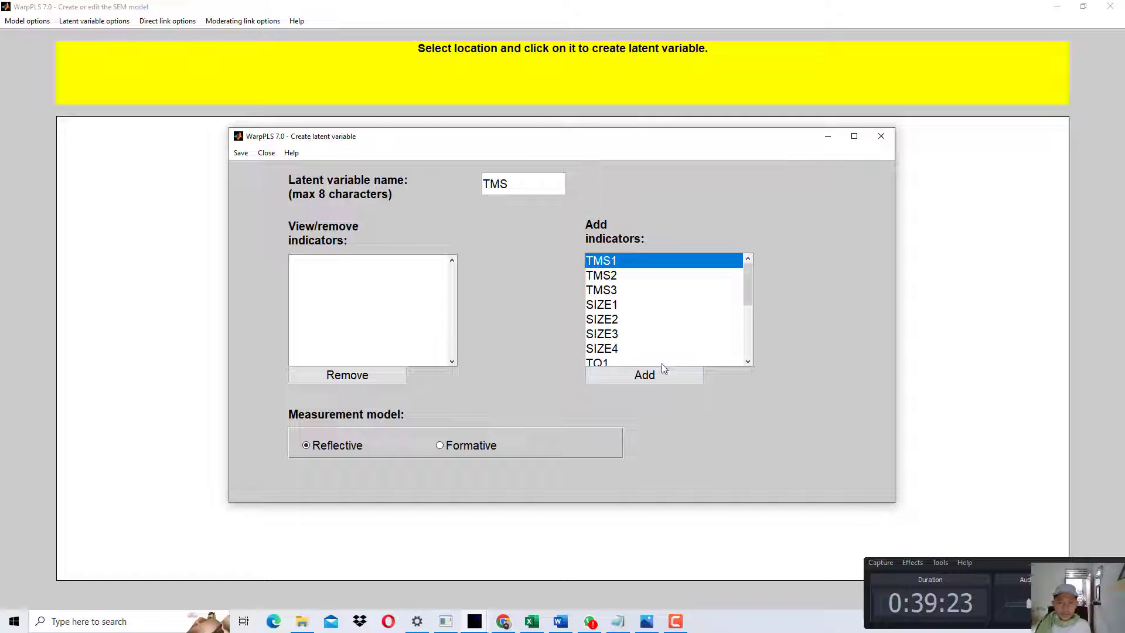
click(663, 377)
click(662, 377)
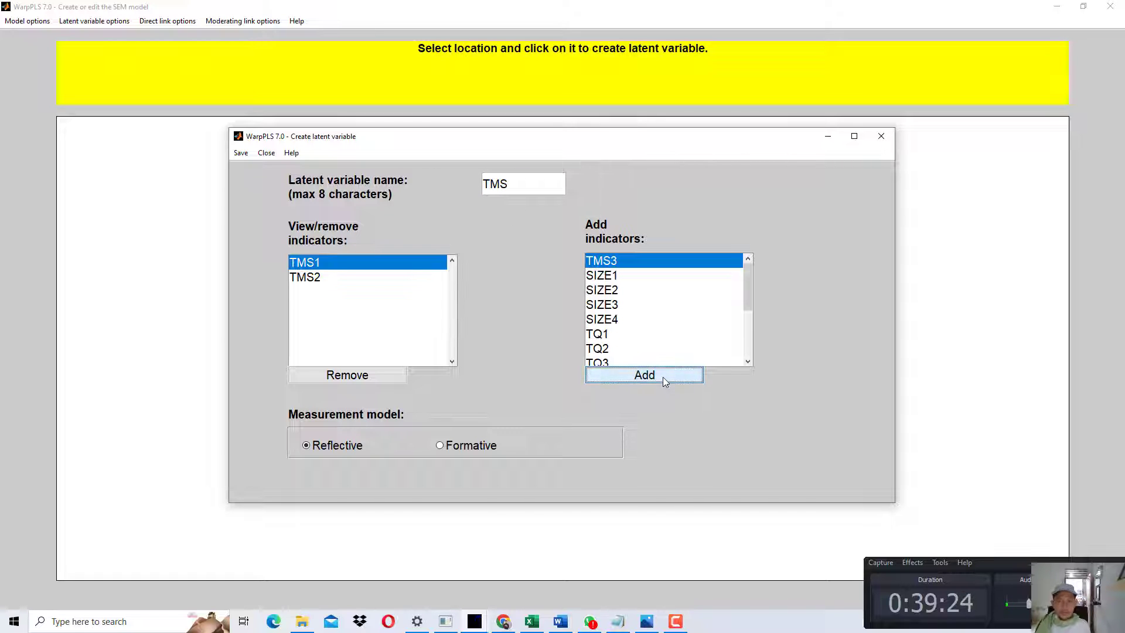
click(662, 377)
click(240, 153)
click(264, 174)
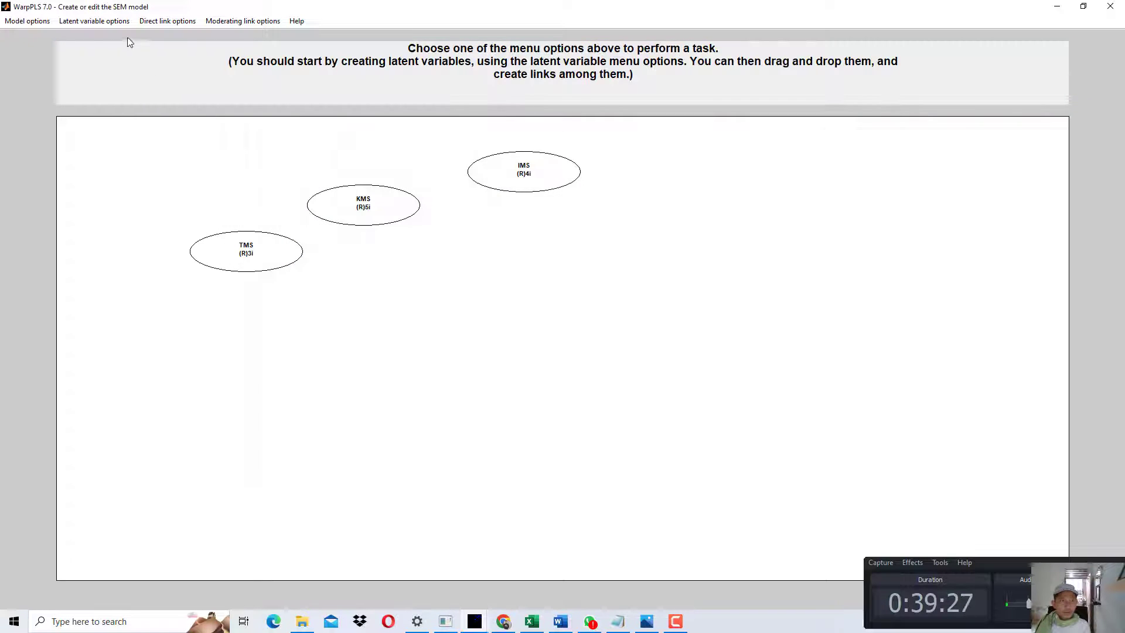
Create a reflective latent variable SIZE with indicators SIZE1 to SIZE4, and save it.
click(93, 21)
click(94, 37)
click(485, 212)
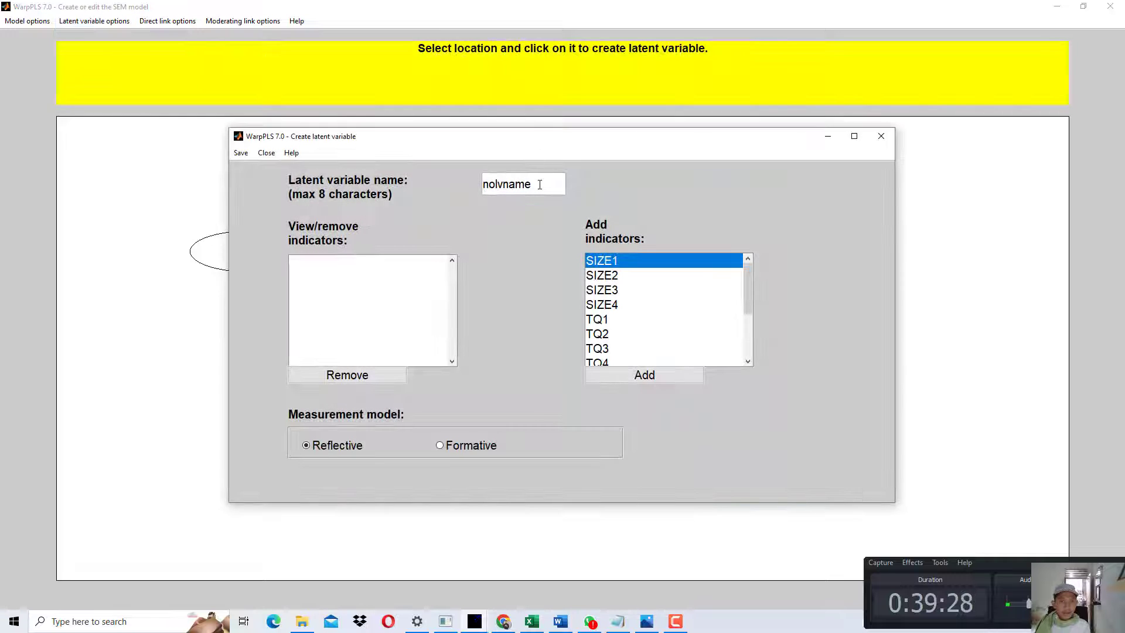
double_click(537, 183)
text(SIZE)
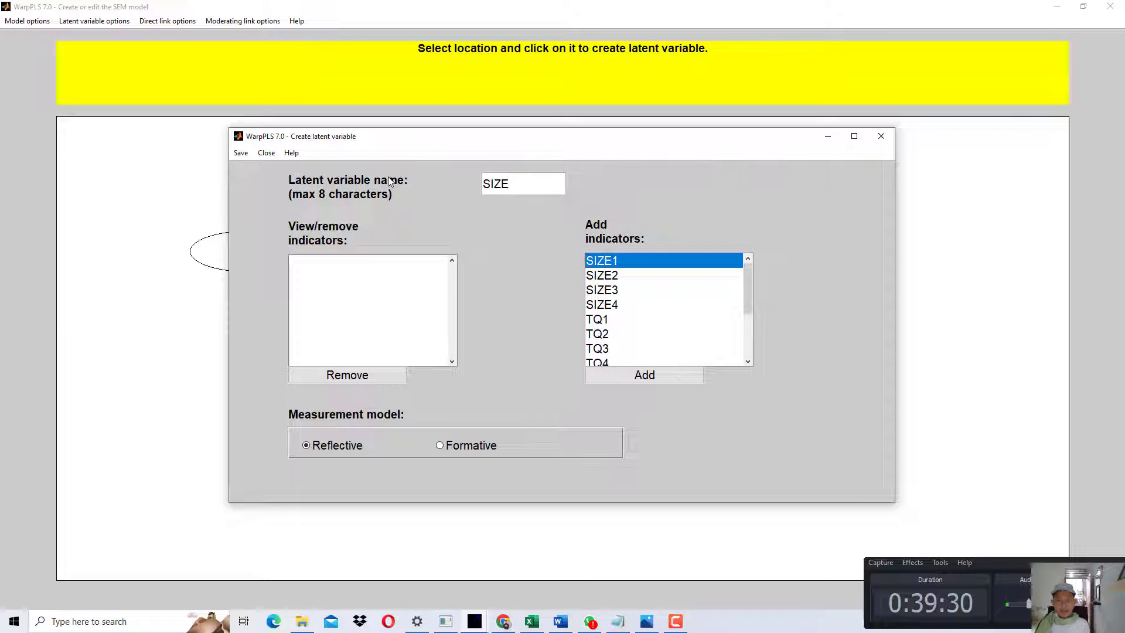
click(664, 373)
click(663, 373)
click(664, 374)
click(664, 373)
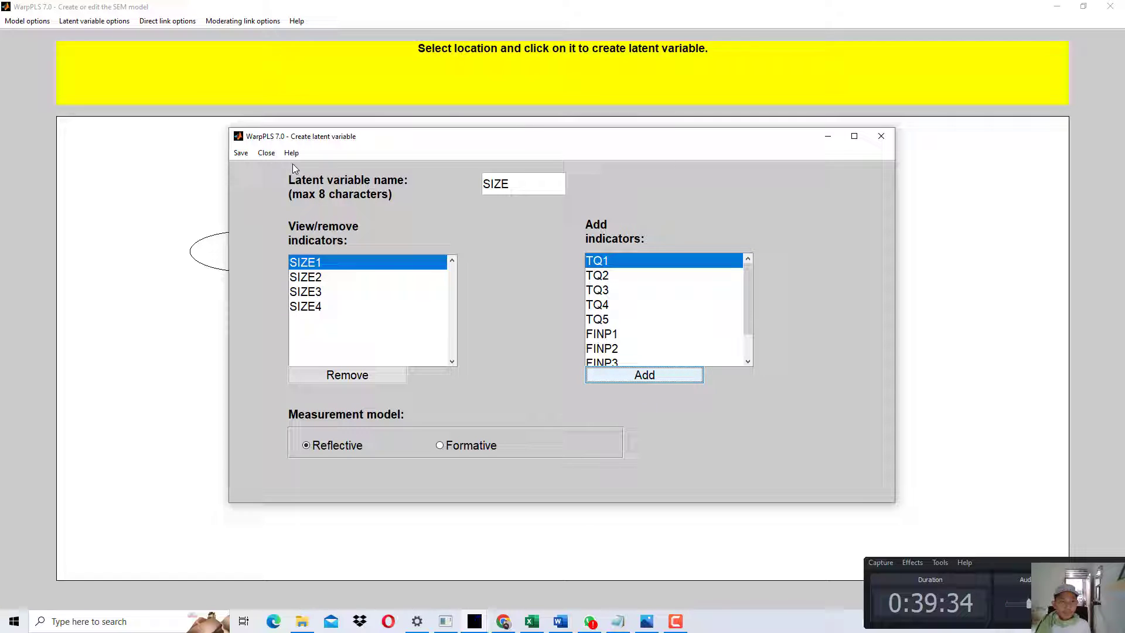
click(247, 153)
Create a reflective latent variable TQ beside SIZE with indicators TQ1 to TQ5, and save it.
click(94, 21)
click(108, 36)
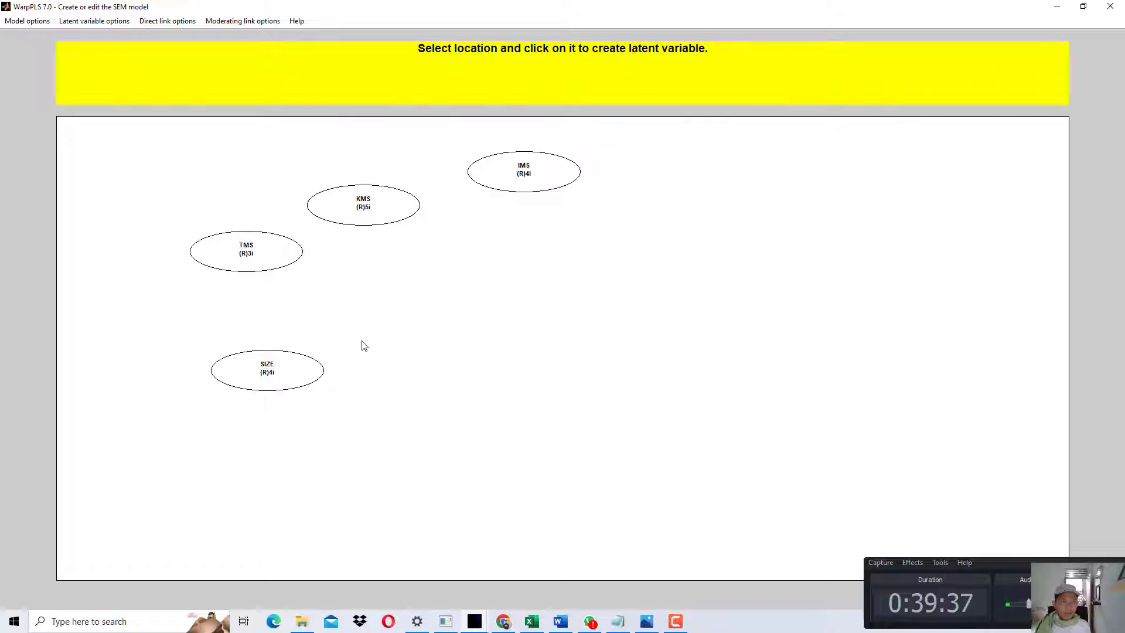
click(363, 346)
double_click(551, 183)
text(T)
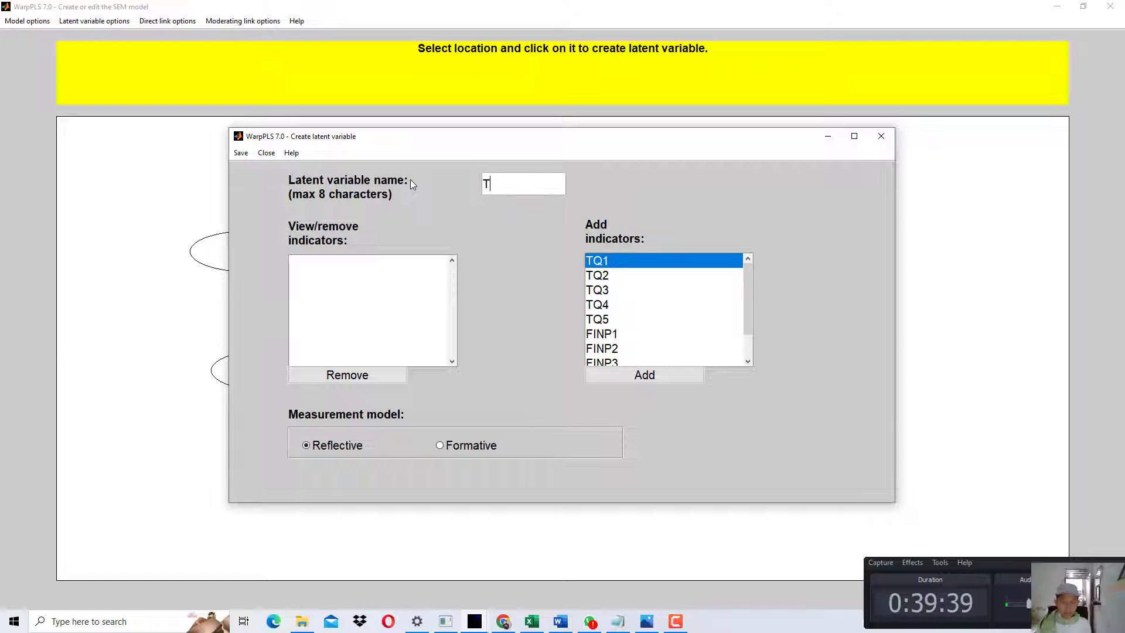
text(Q)
click(668, 376)
click(668, 376)
click(667, 376)
click(668, 375)
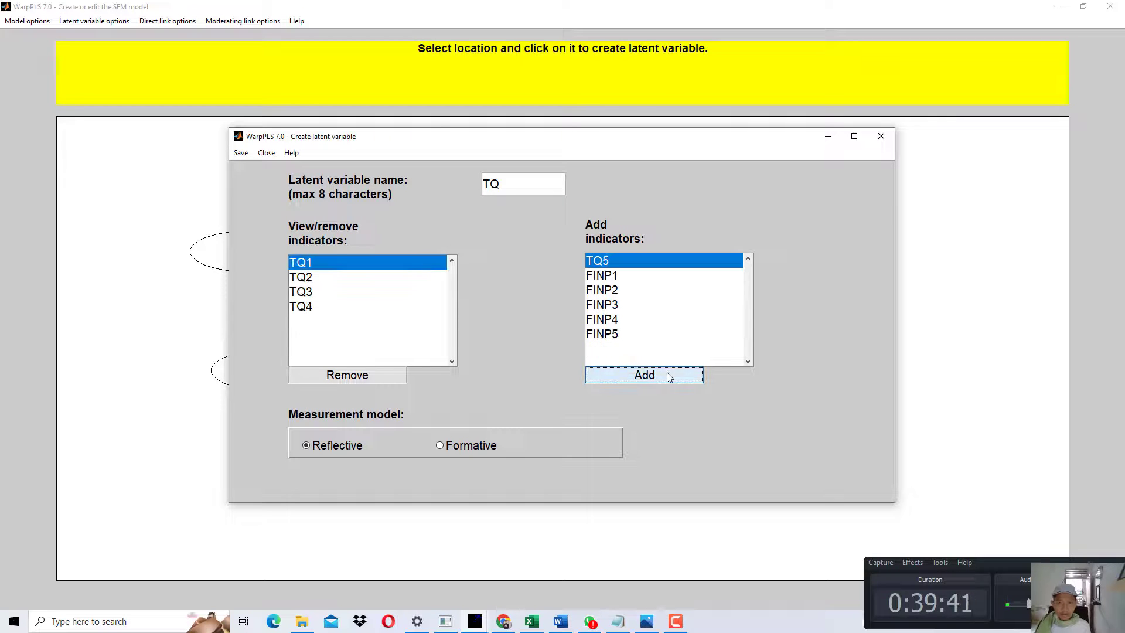
click(667, 376)
click(241, 152)
click(264, 169)
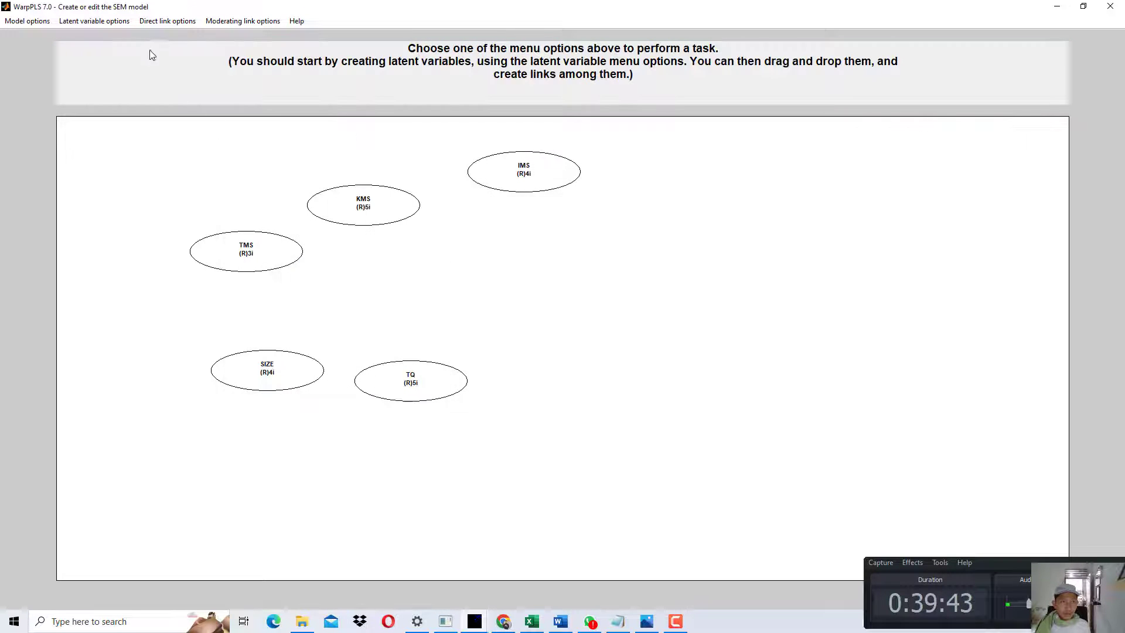
Create a reflective latent variable FINP below IMS with indicators FINP1 to FINP5, and save it.
click(94, 21)
click(94, 36)
click(551, 273)
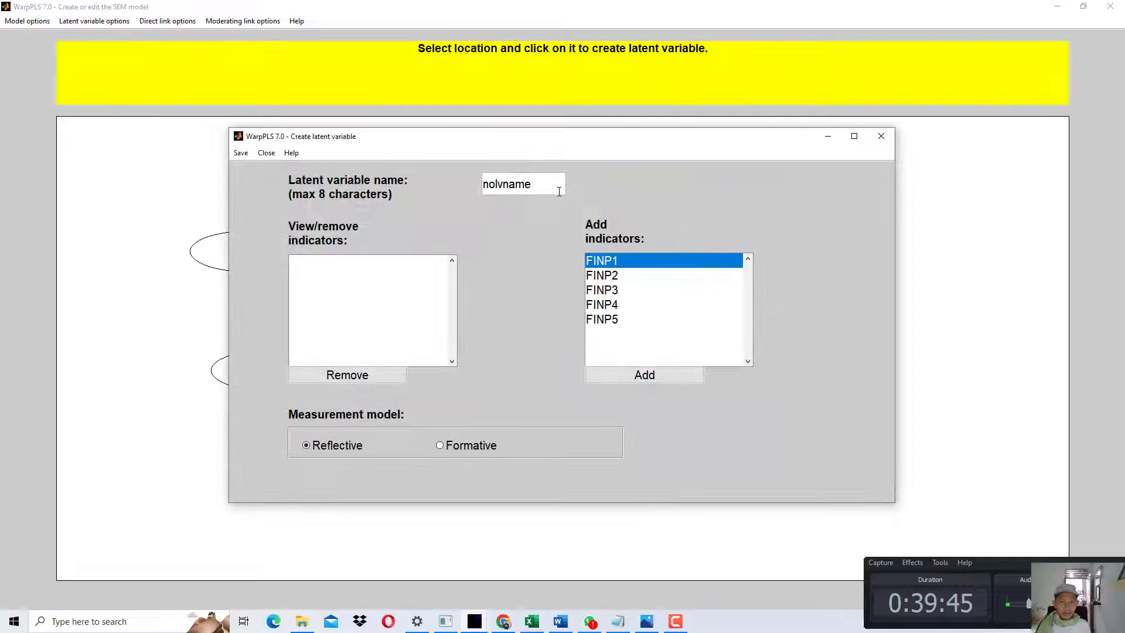
double_click(559, 192)
text(F)
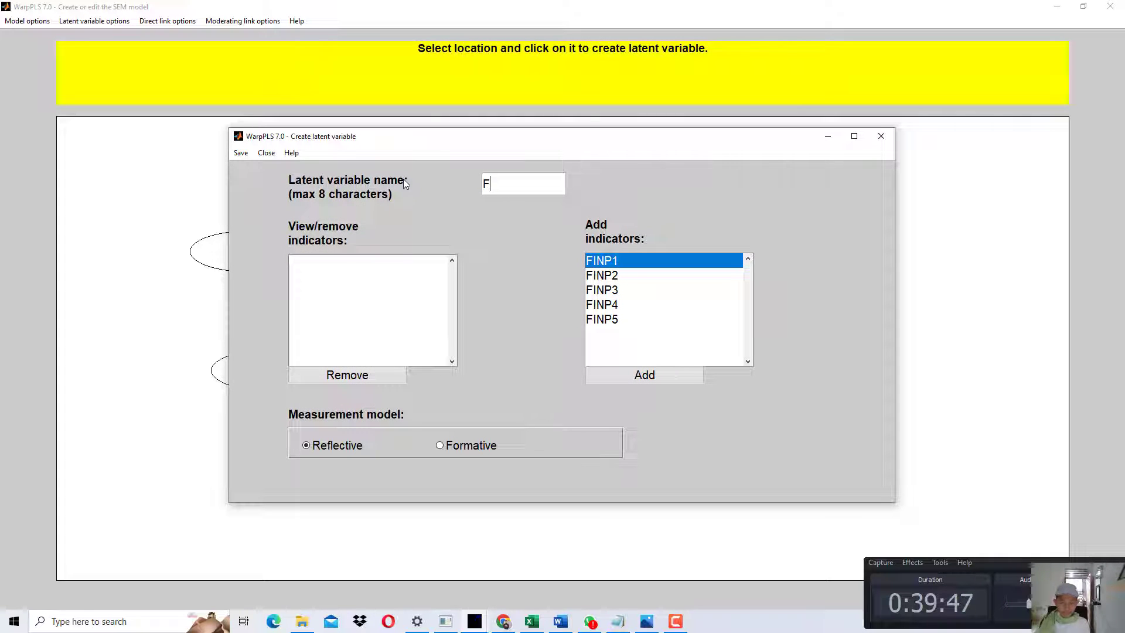
text(INP)
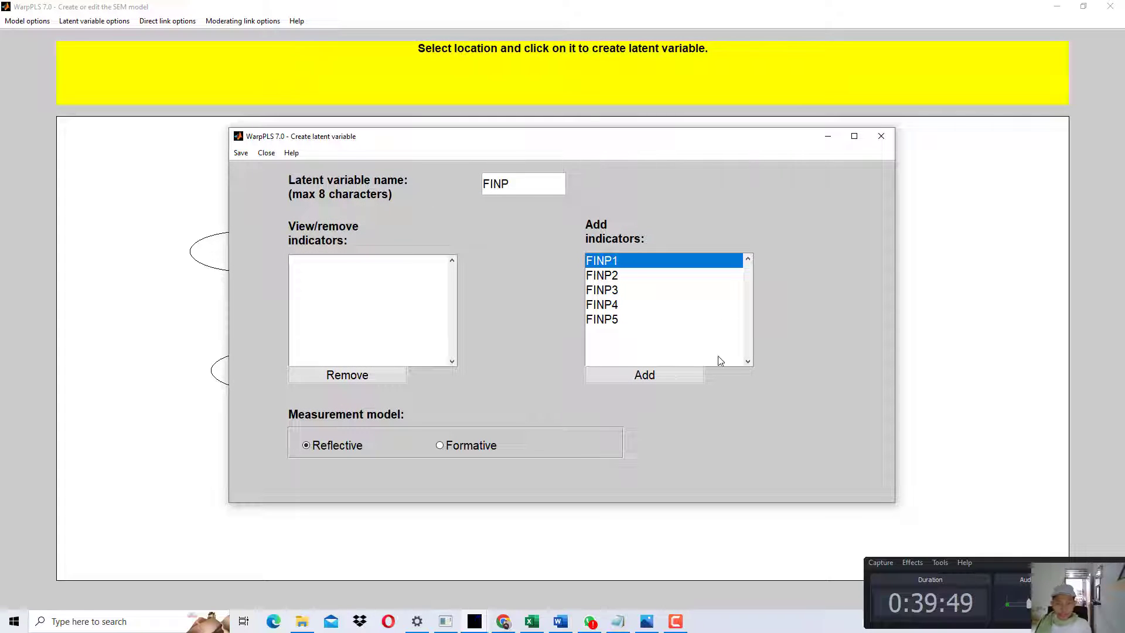
click(700, 373)
click(700, 373)
click(701, 372)
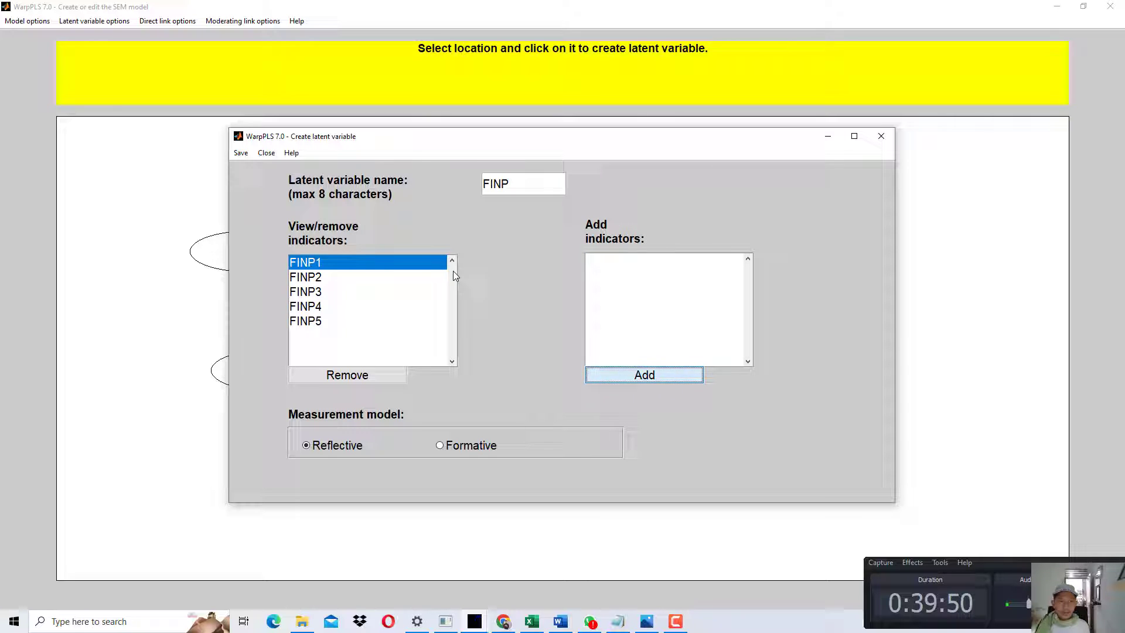
click(240, 153)
click(257, 168)
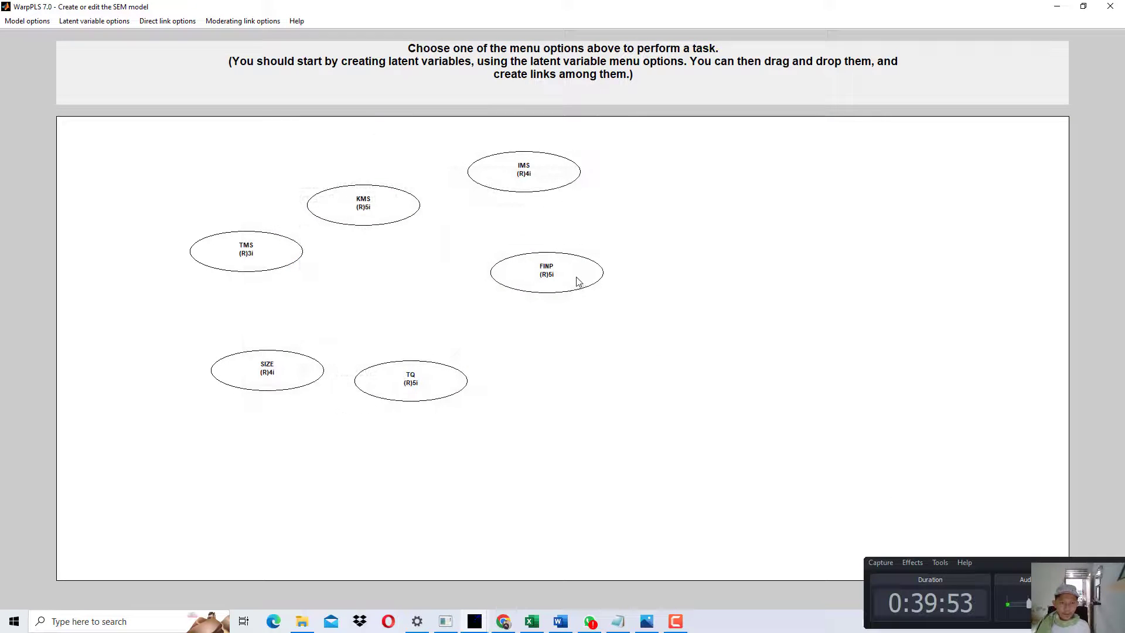
Spread out the latent variables on the canvas, moving FINP outward, TQ and SIZE lower, TMS aside and KMS slightly down.
drag(578, 281, 664, 315)
drag(451, 387, 513, 493)
drag(269, 378, 284, 415)
drag(236, 256, 194, 259)
drag(358, 213, 353, 223)
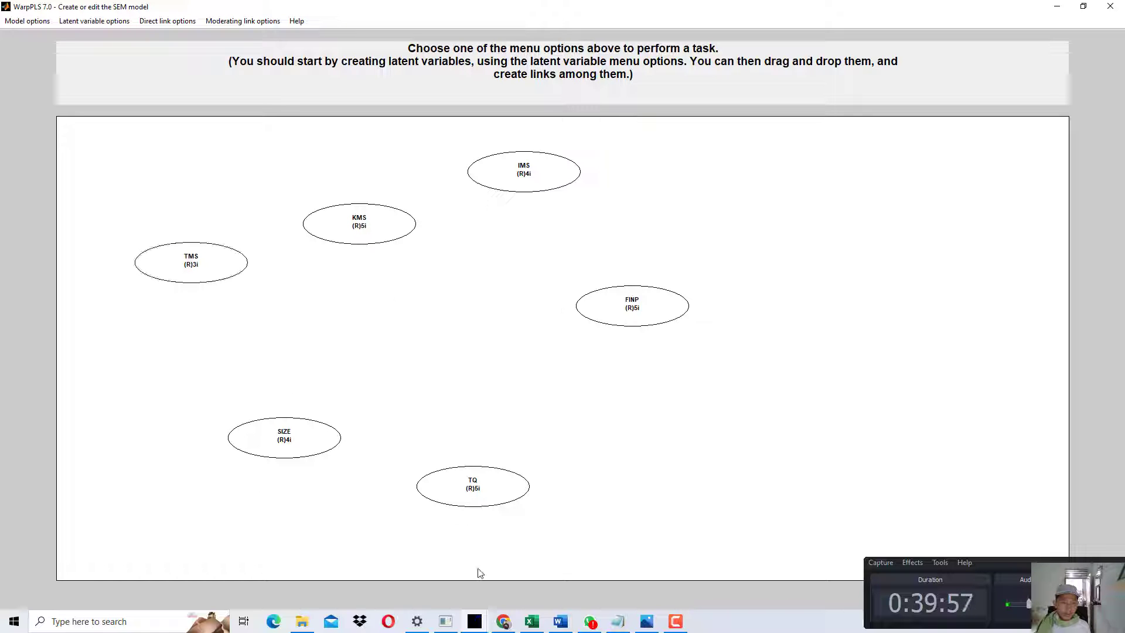
Check Gambar 3.3 in the book PDF in Chrome and reposition TMS, KMS and FINP in WarpPLS to resemble its layout.
click(513, 618)
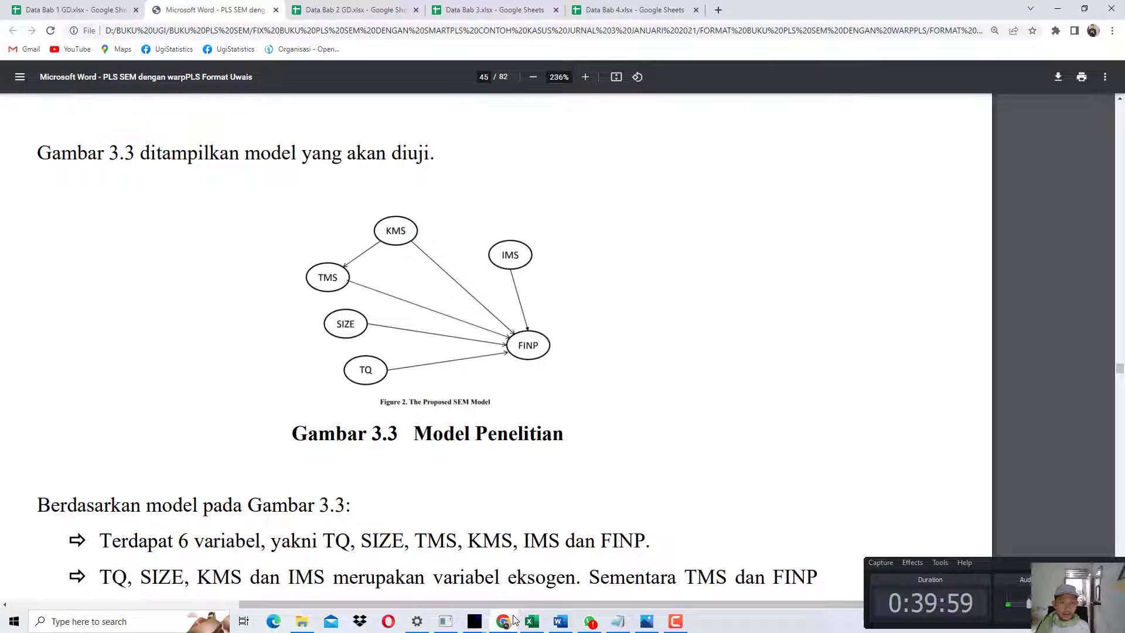
click(513, 618)
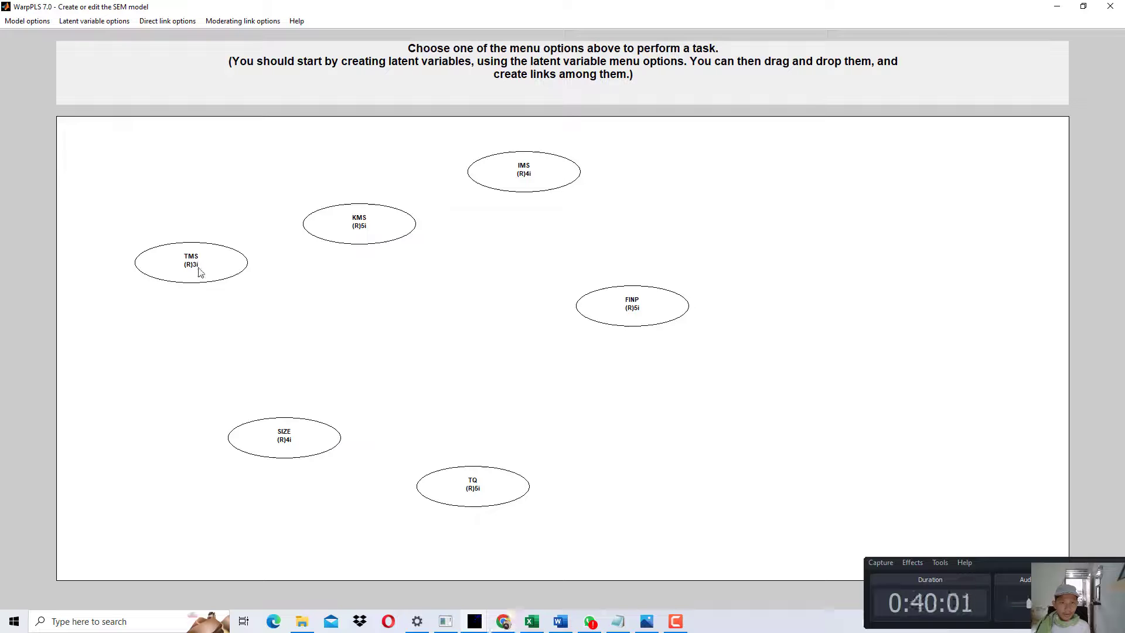
drag(199, 270, 247, 291)
drag(328, 240, 261, 220)
drag(650, 317, 585, 338)
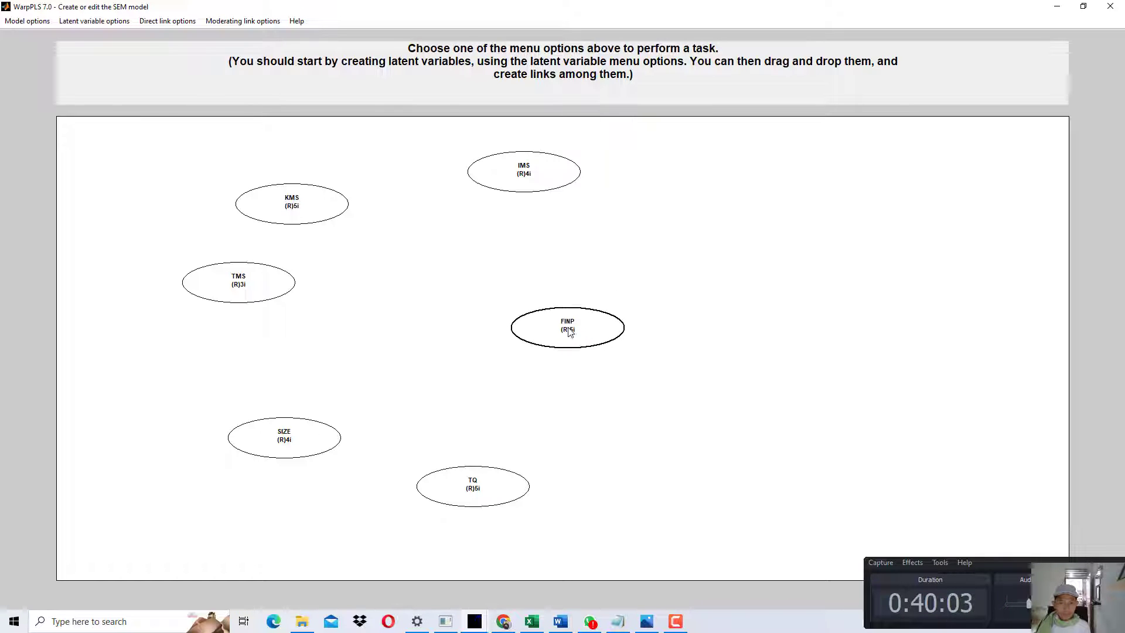
Try to create a direct link from IMS to FINP.
click(192, 23)
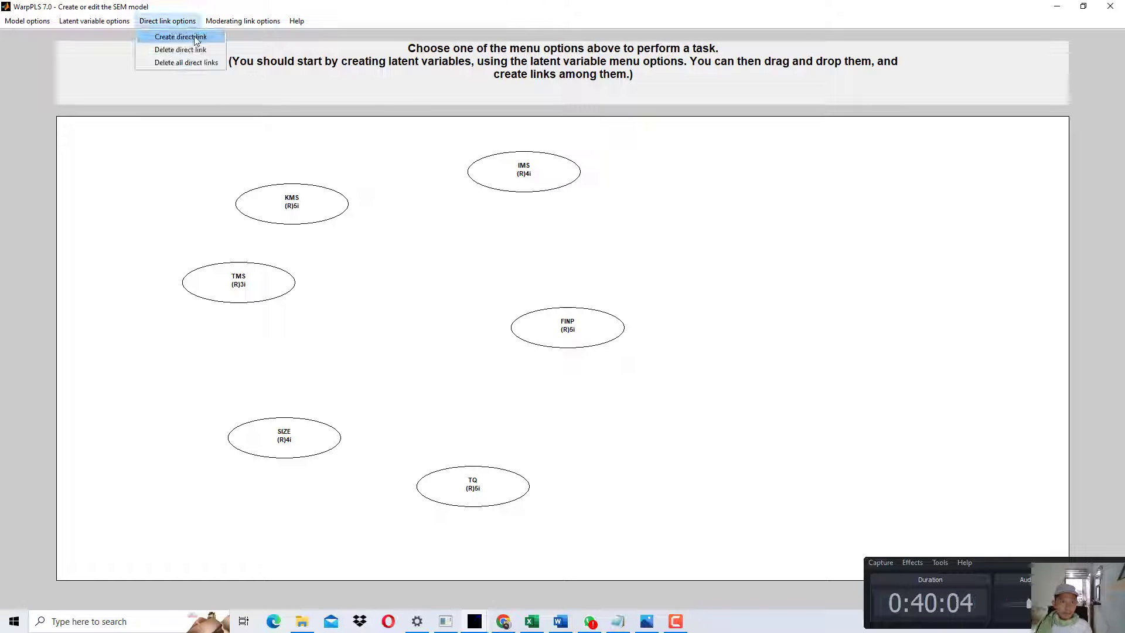
click(196, 39)
click(565, 177)
click(568, 316)
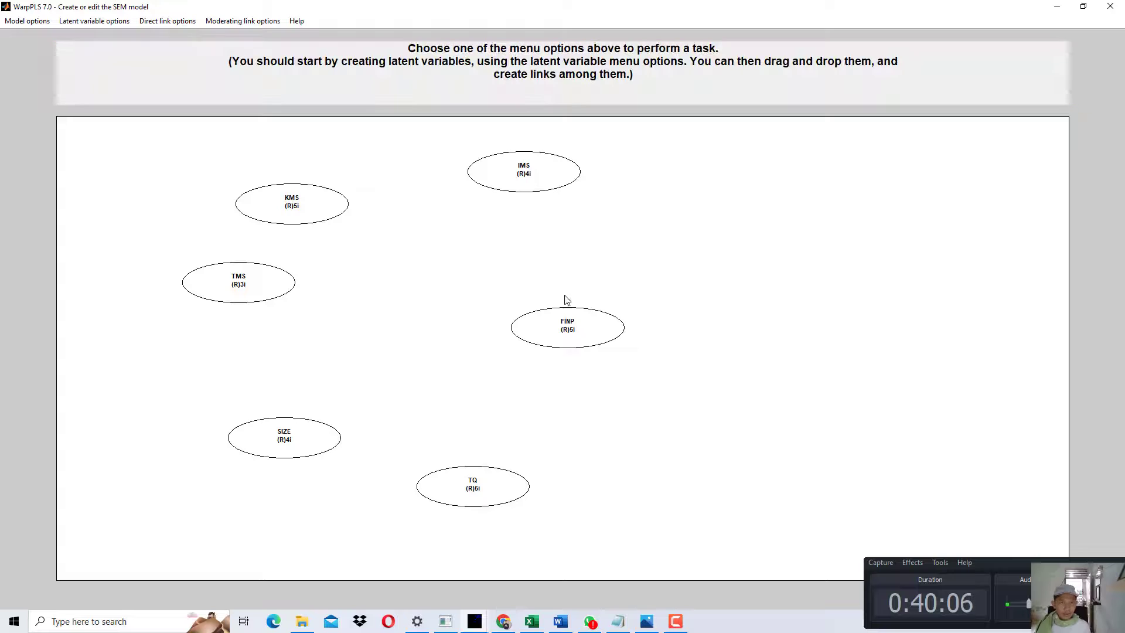
Create a direct link from IMS to FINP.
click(176, 22)
click(190, 37)
click(529, 173)
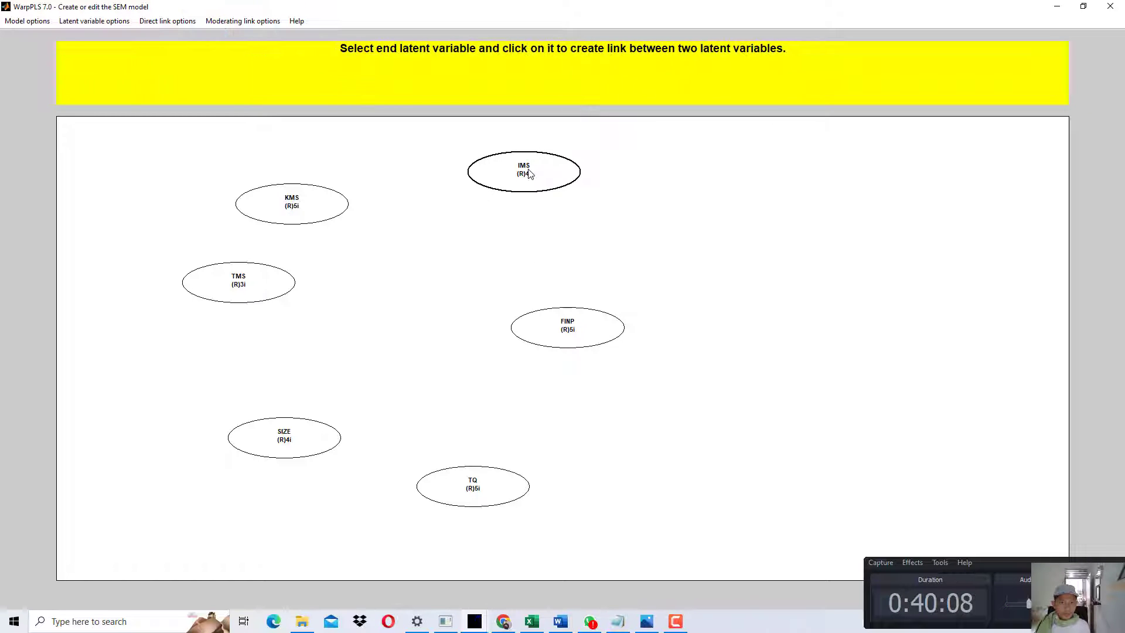
click(565, 338)
Check the paths of Gambar 3.3 in Chrome and create a direct link from KMS to FINP in WarpPLS.
click(515, 626)
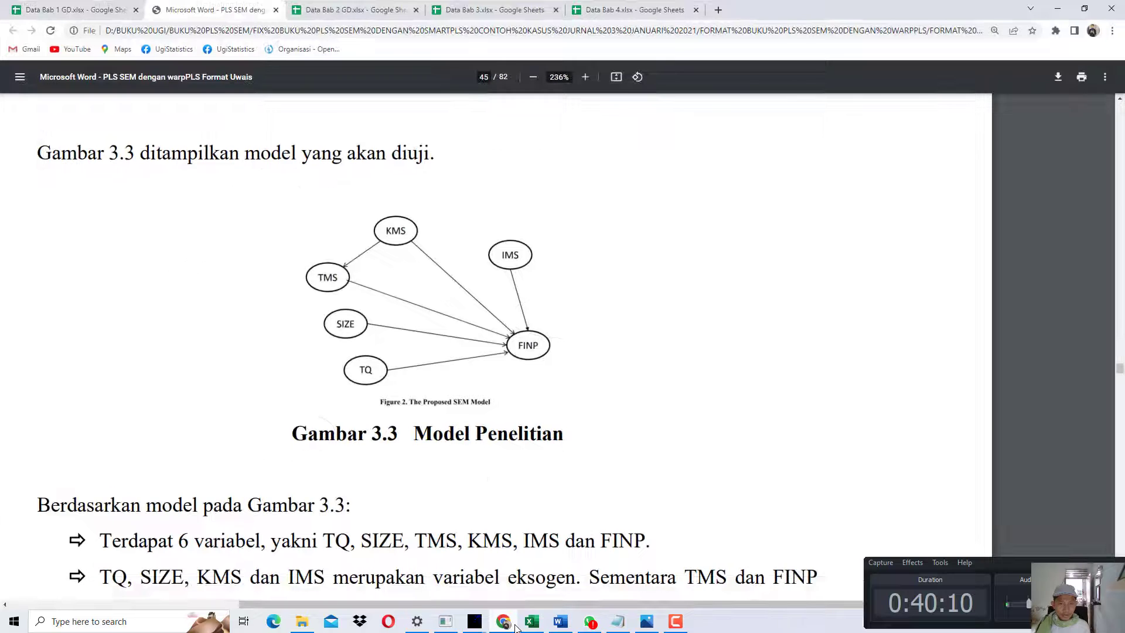
click(515, 625)
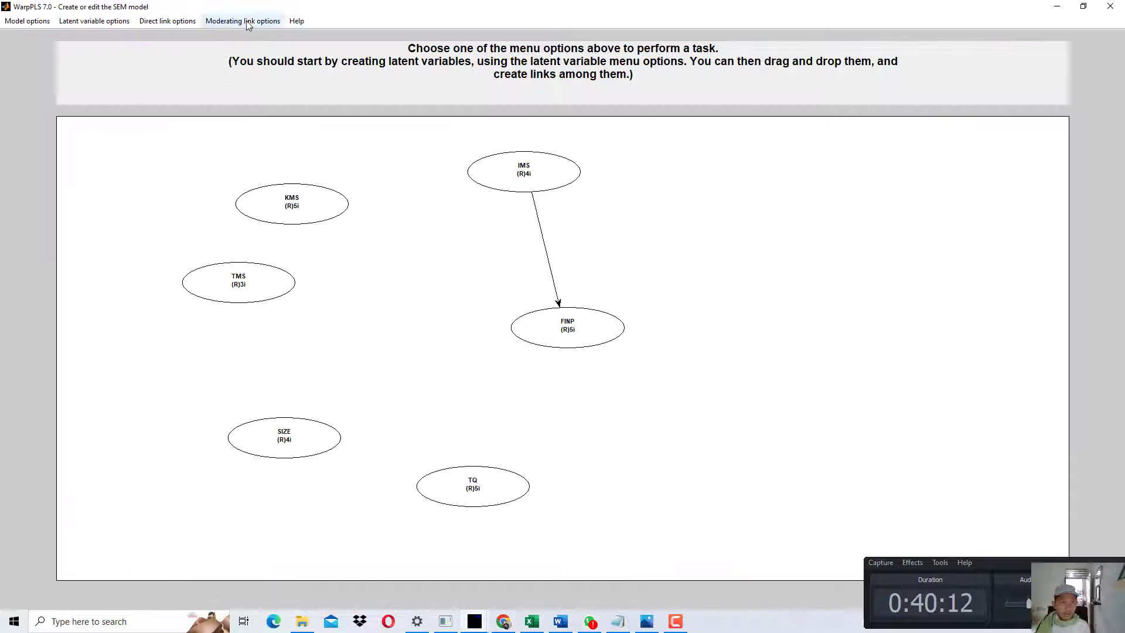
click(175, 21)
click(190, 37)
click(328, 205)
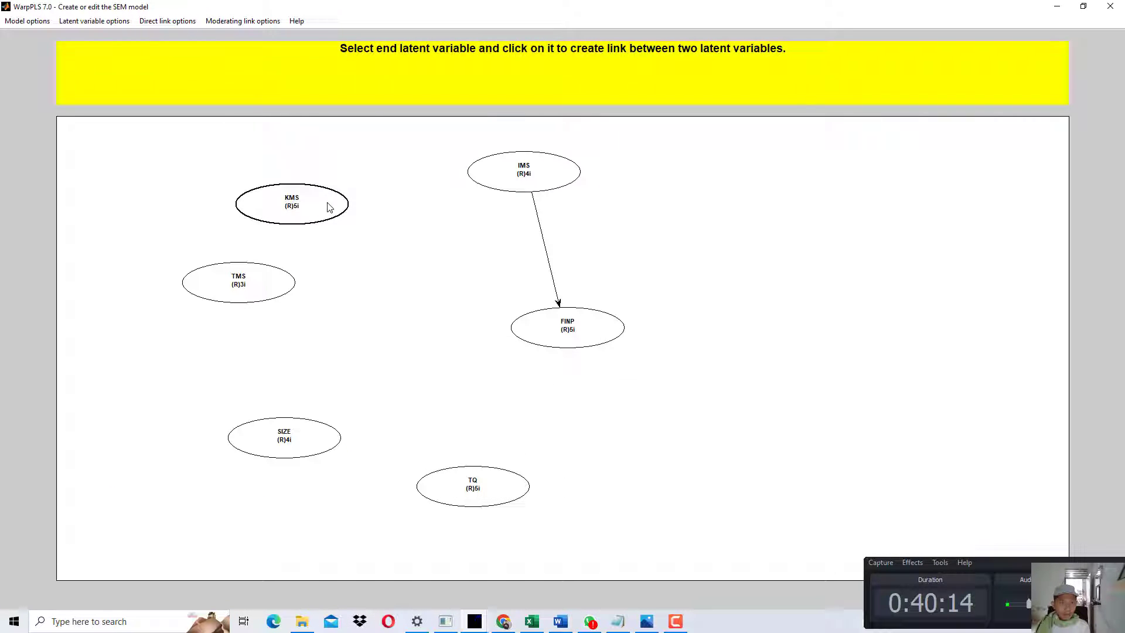
click(535, 326)
Create direct links from TMS to FINP and from SIZE to FINP.
click(167, 21)
click(157, 33)
click(252, 289)
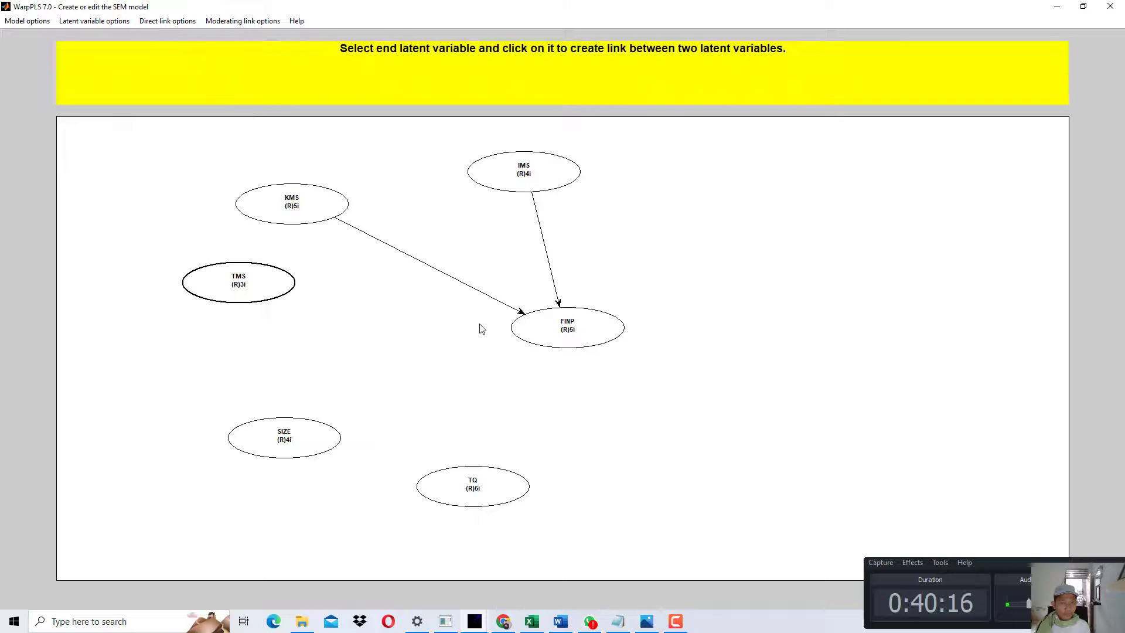
click(571, 332)
click(167, 22)
click(157, 33)
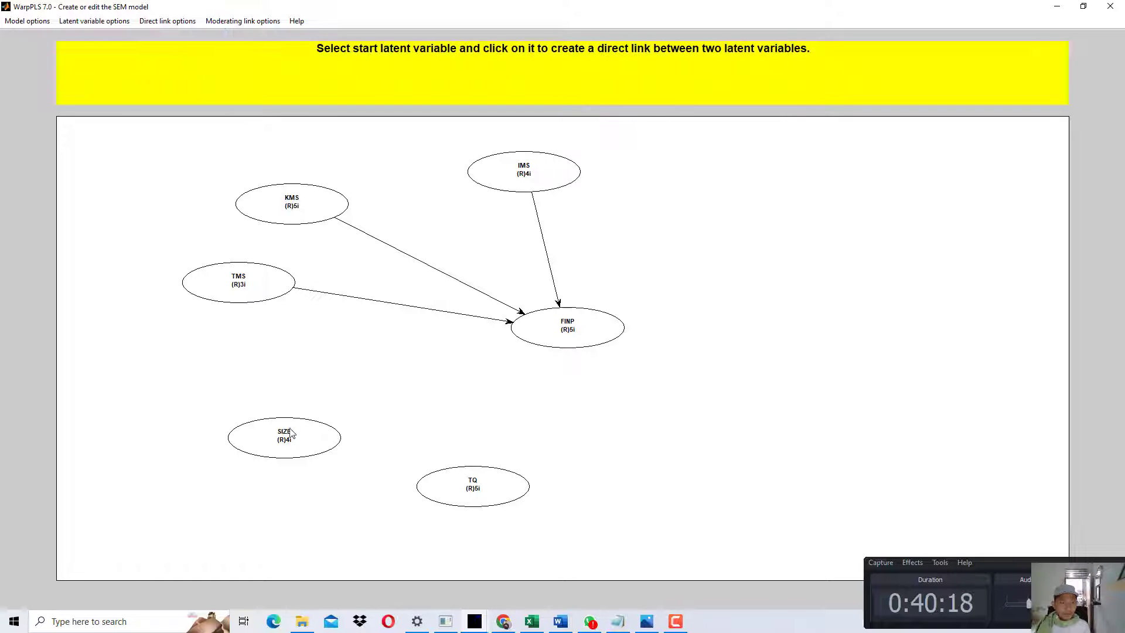
click(289, 433)
click(567, 333)
Create direct links from TQ to FINP and from KMS to TMS.
click(168, 21)
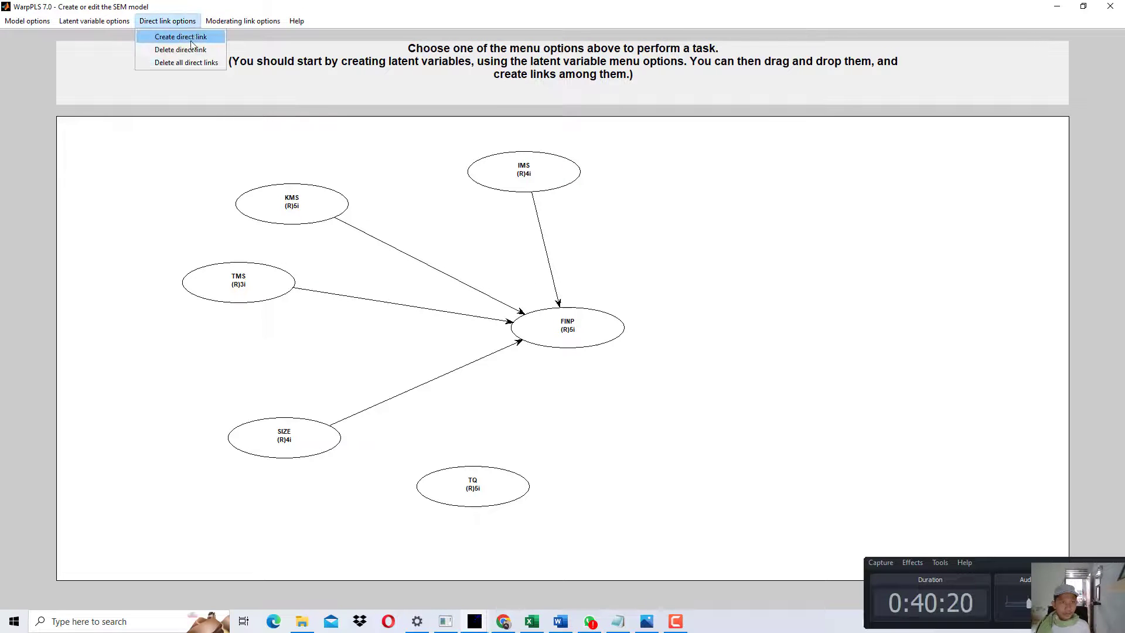
click(158, 34)
click(439, 475)
click(565, 341)
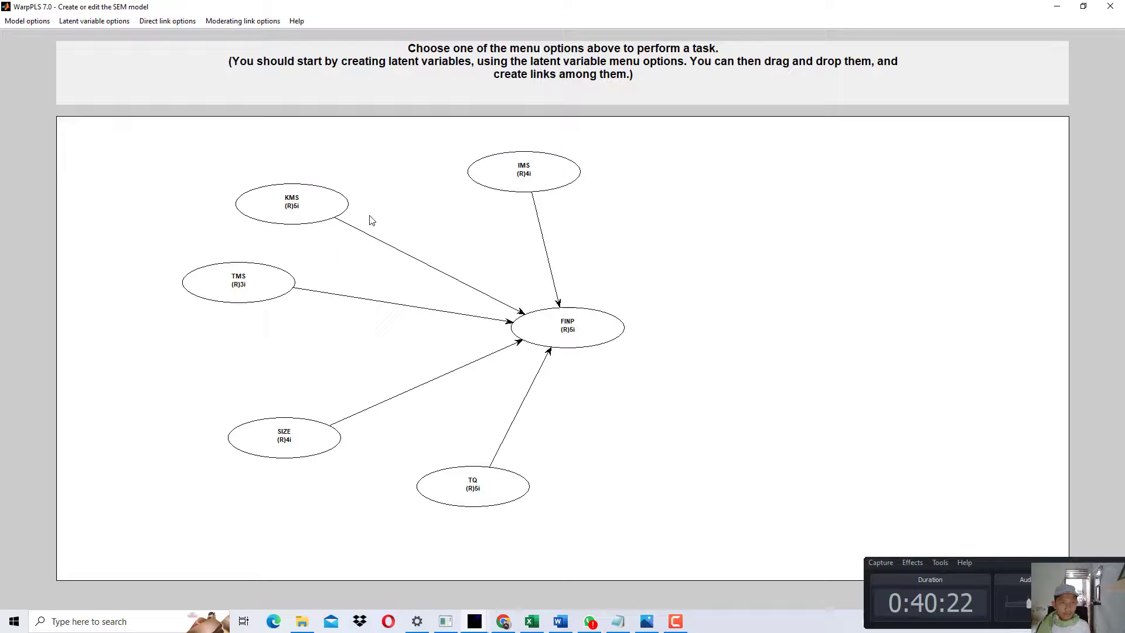
click(167, 21)
click(187, 37)
click(302, 214)
click(271, 283)
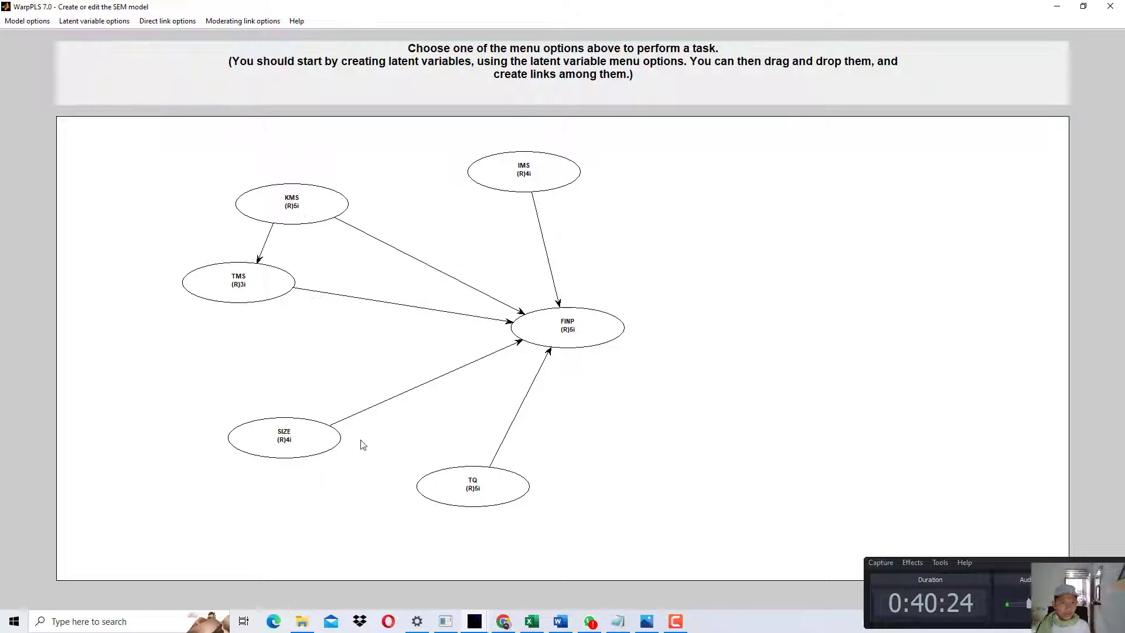
Compare the model with Gambar 3.3 in Chrome and reposition KMS, SIZE and TQ in the WarpPLS diagram.
click(504, 621)
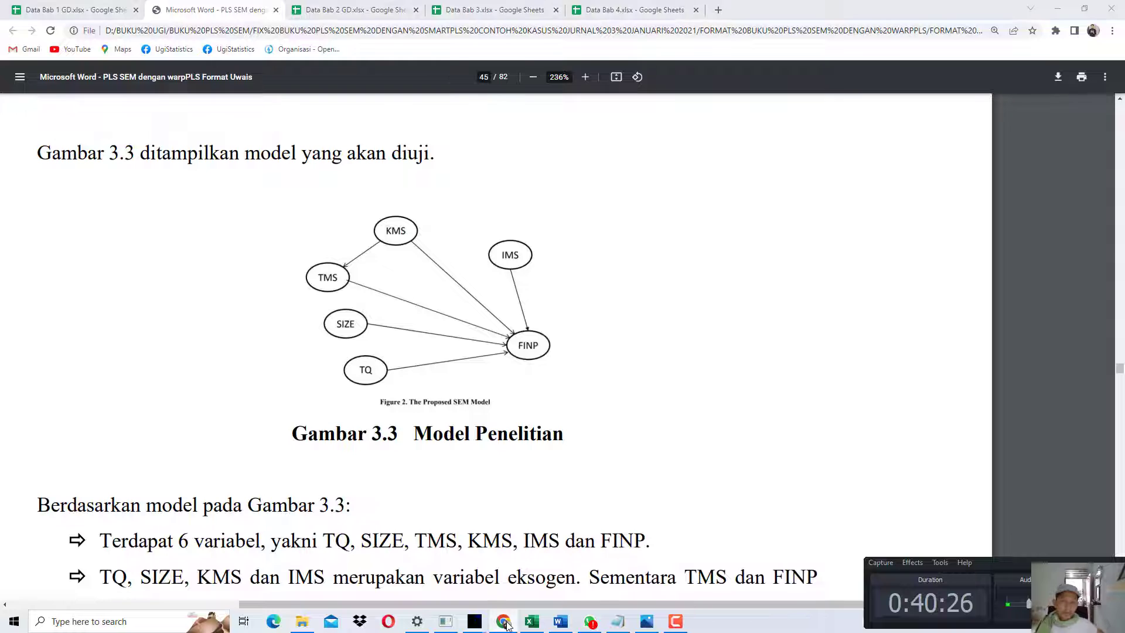
key(alt+Tab)
drag(293, 209, 379, 191)
drag(290, 446, 308, 425)
drag(475, 491, 453, 493)
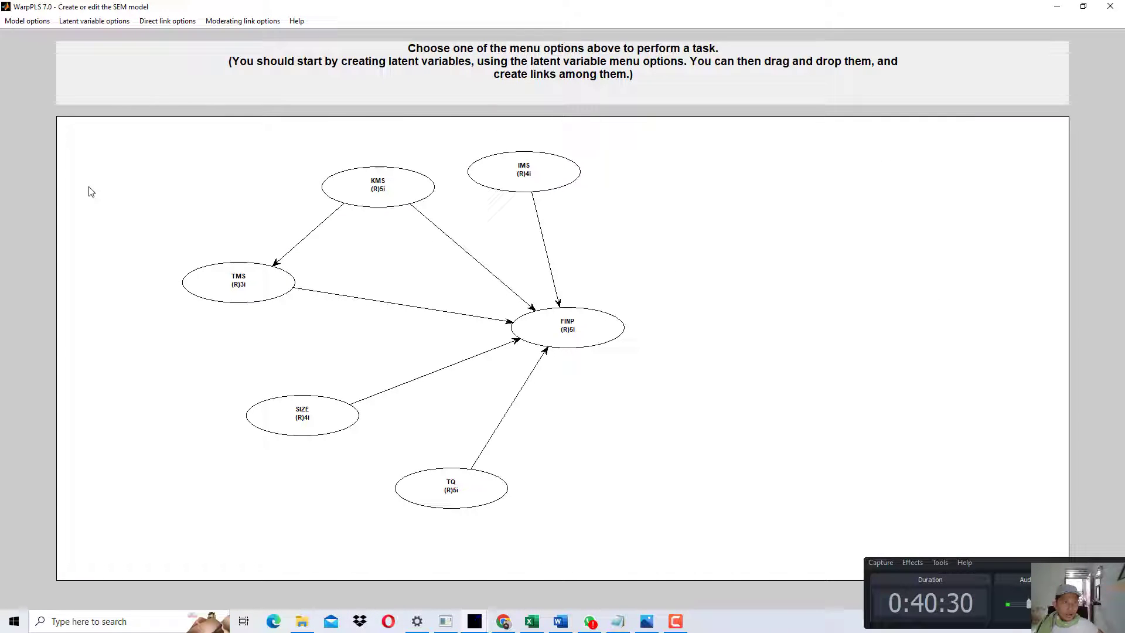
Show the indicators in the model diagram, save and close the model, and accept the default algorithm settings notice.
click(27, 22)
click(53, 62)
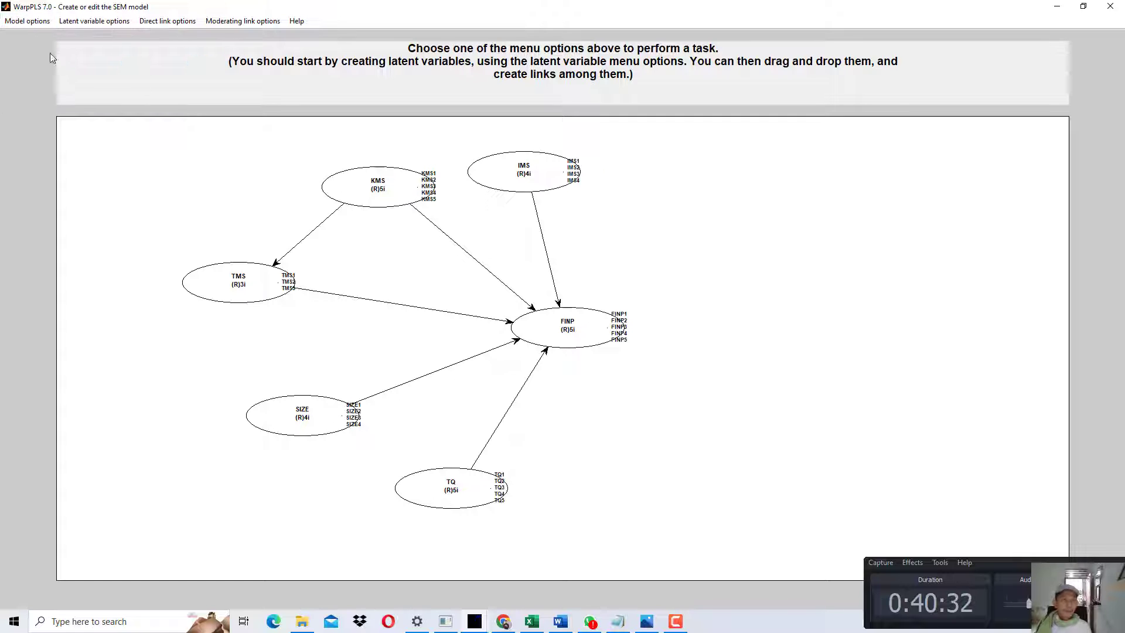
click(24, 21)
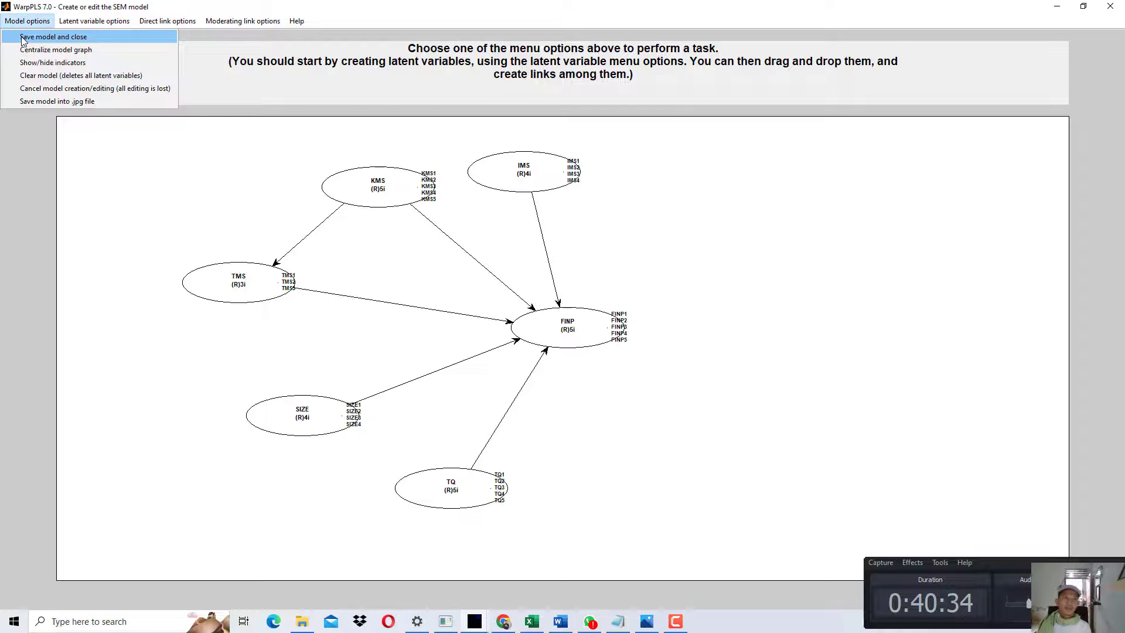
click(23, 36)
key(Return)
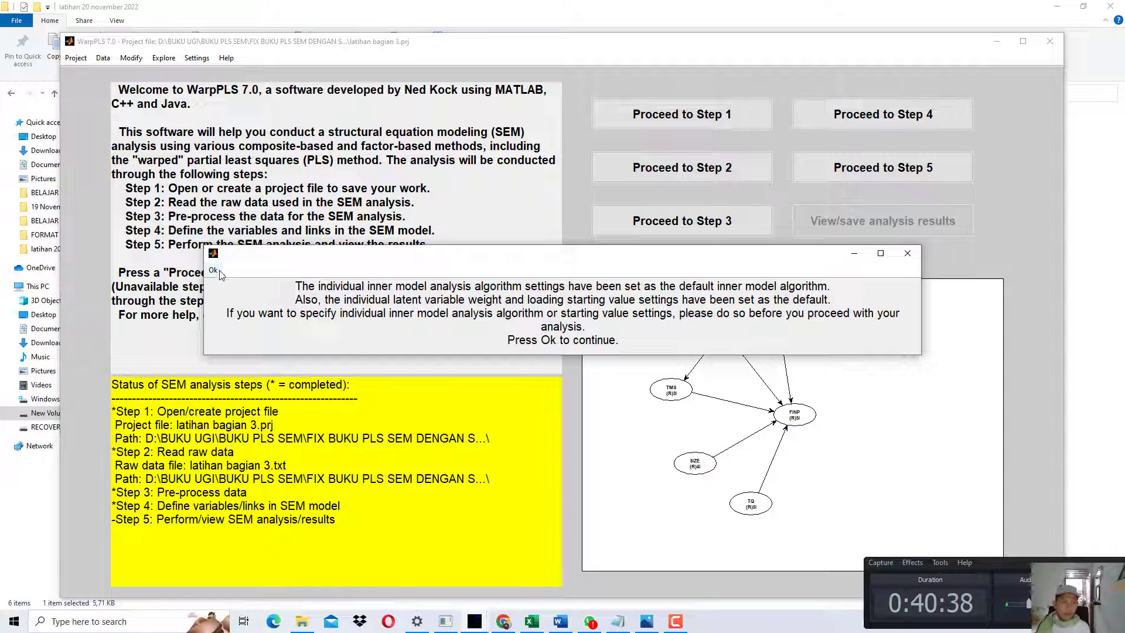
click(214, 271)
Check the general analysis settings without changing them and run the SEM analysis of step 5.
click(197, 58)
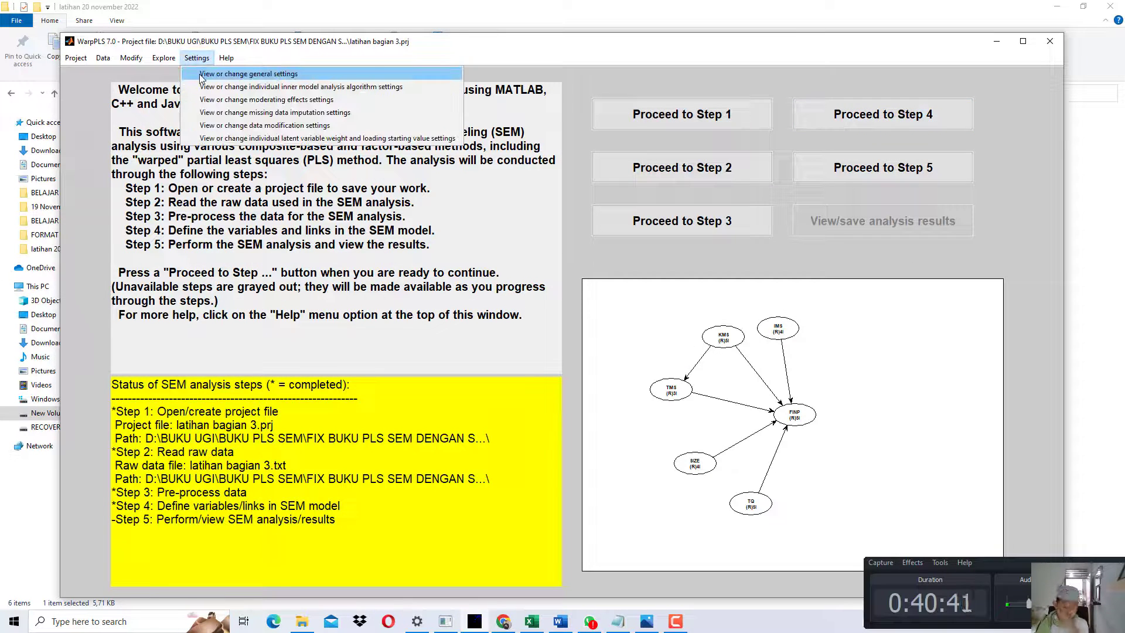
click(201, 75)
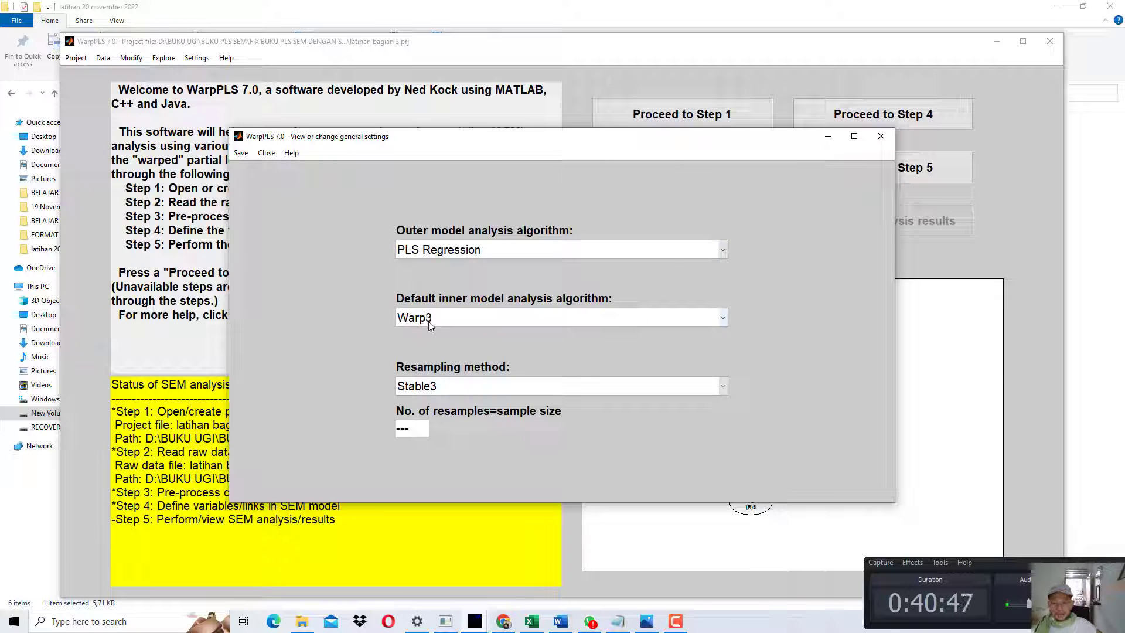
click(880, 136)
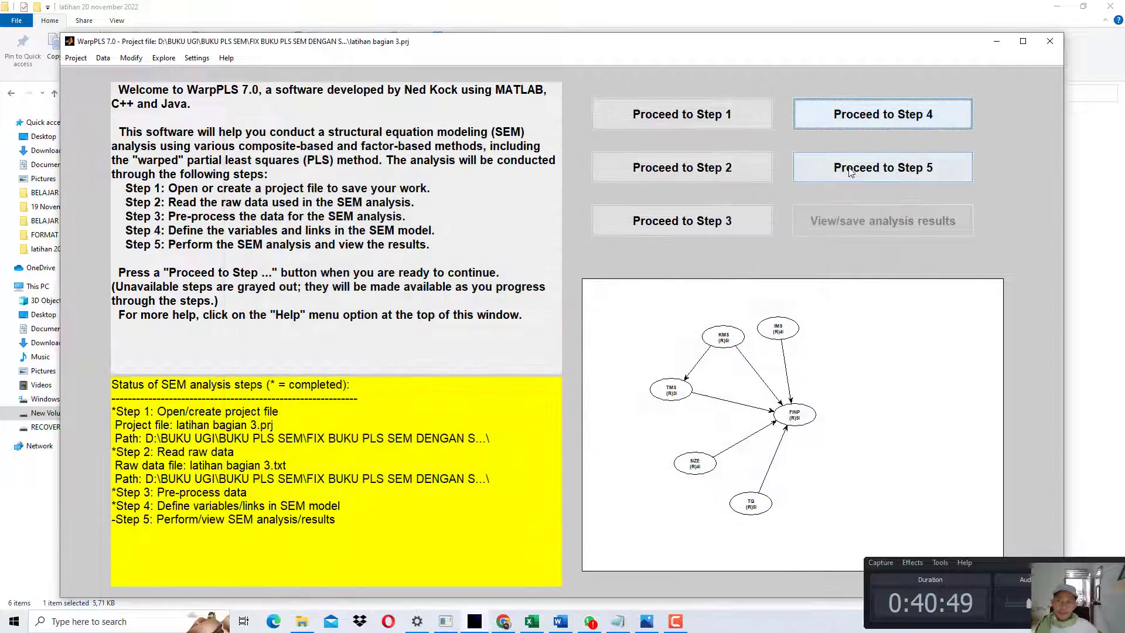
click(850, 171)
click(748, 279)
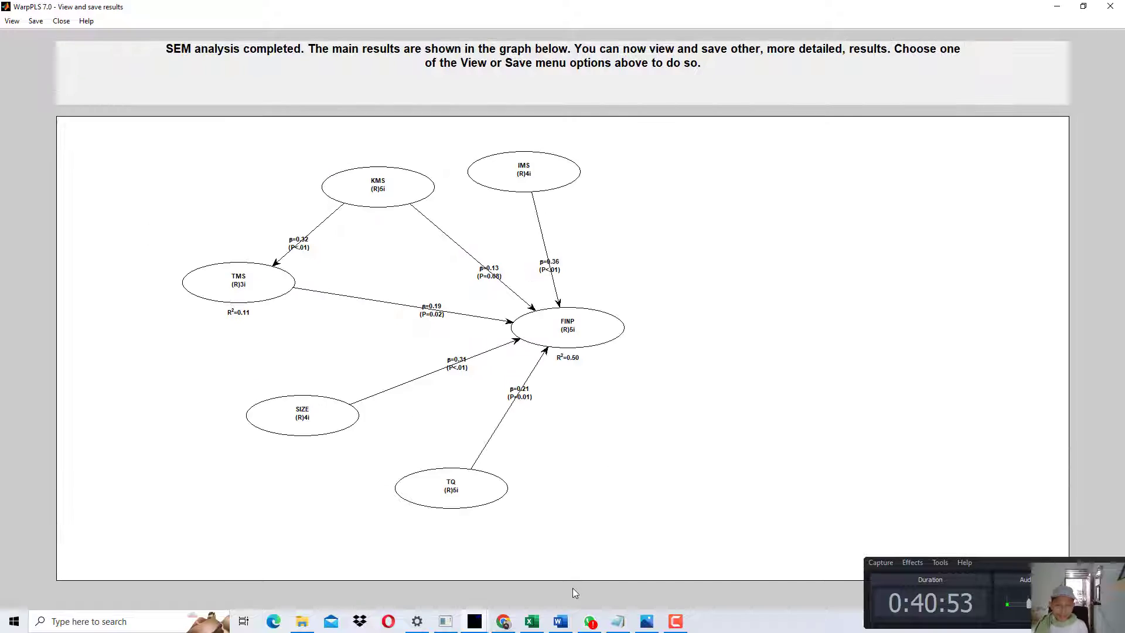
Review the testing flow in Word and the book's chapter 3 pages in Chrome, from the hypotheses through outer loading and AVE to direct effects.
click(560, 621)
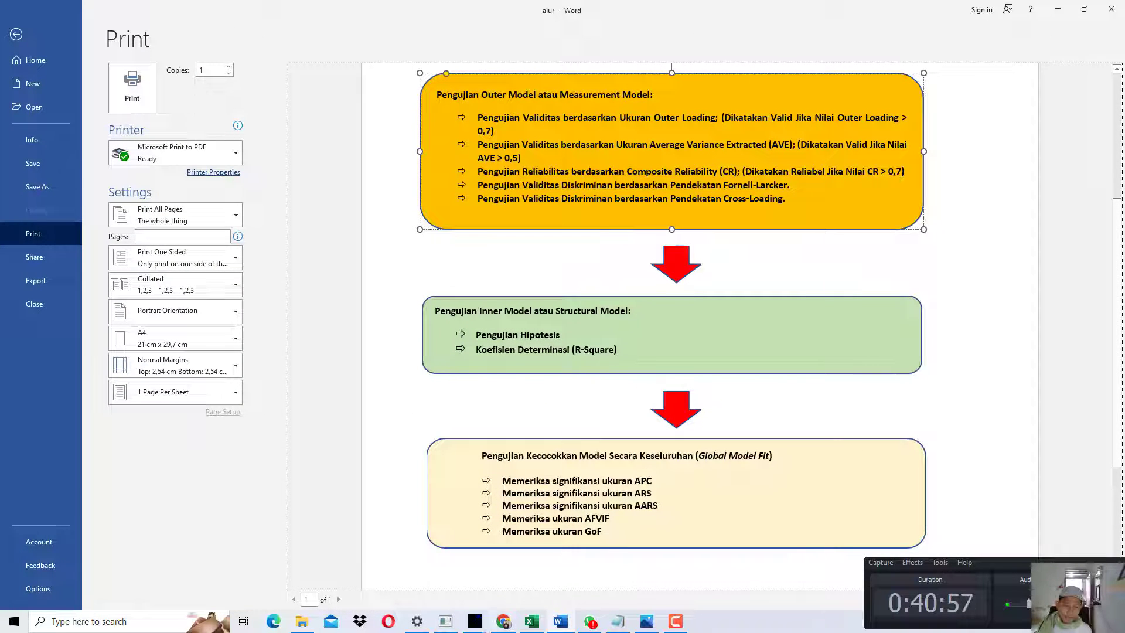
click(503, 621)
scroll(435, 332, down, 5)
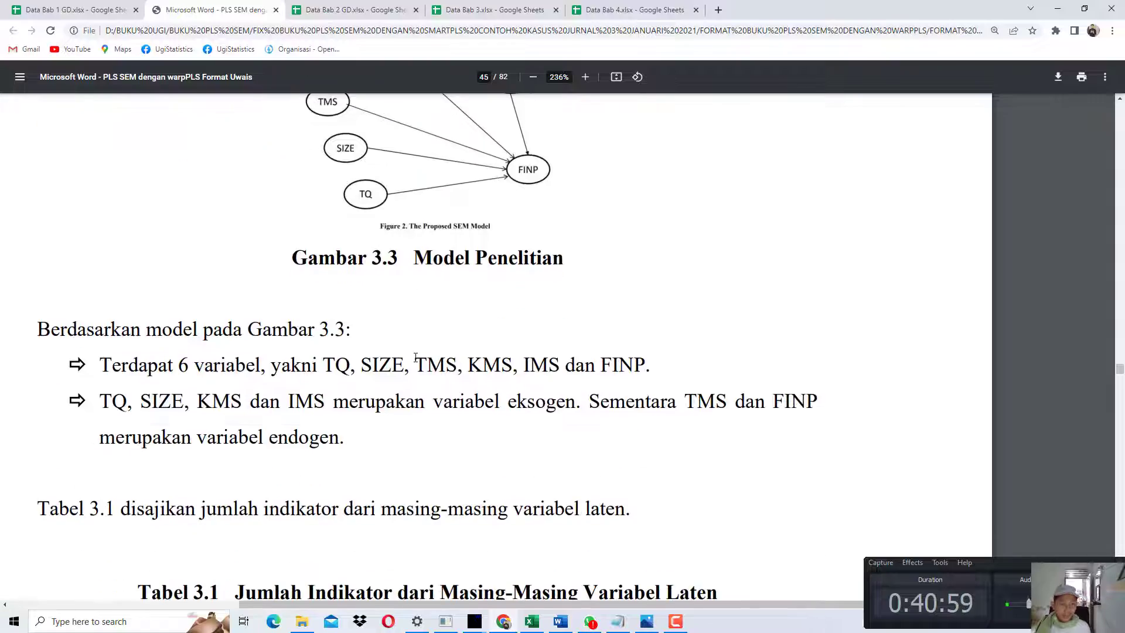
scroll(416, 357, up, 2)
scroll(417, 357, down, 20)
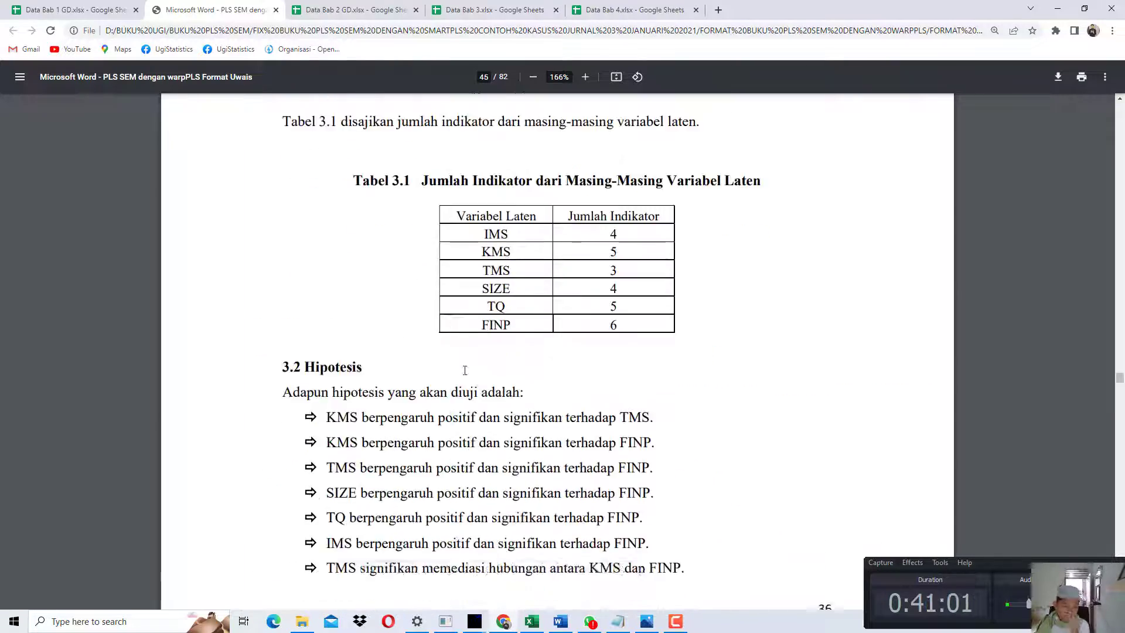
scroll(454, 370, down, 20)
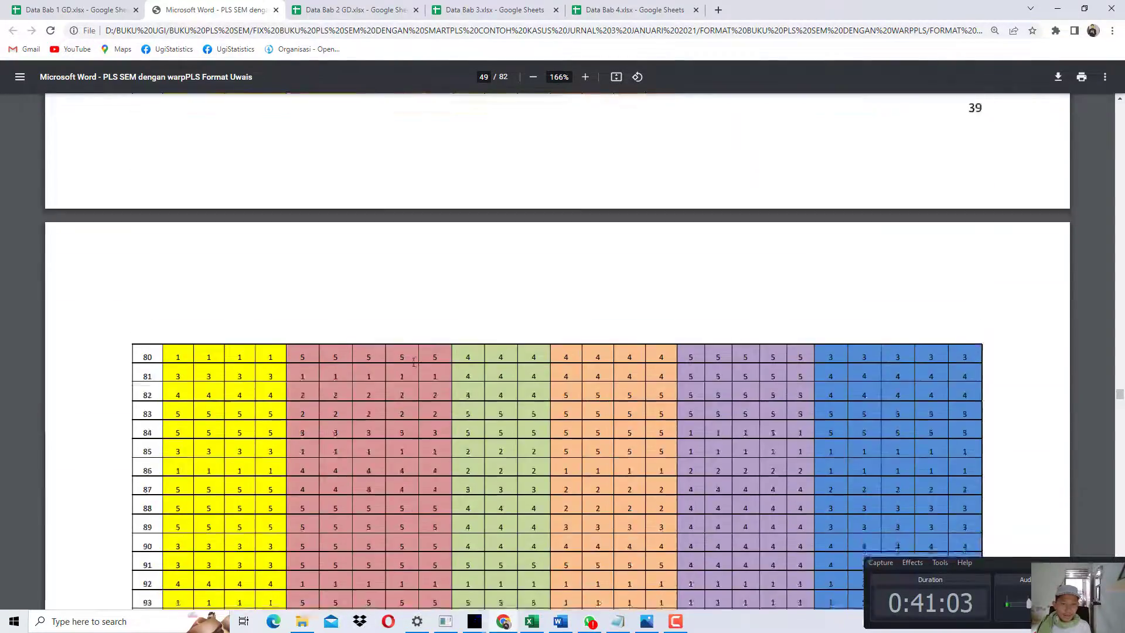
scroll(423, 392, down, 20)
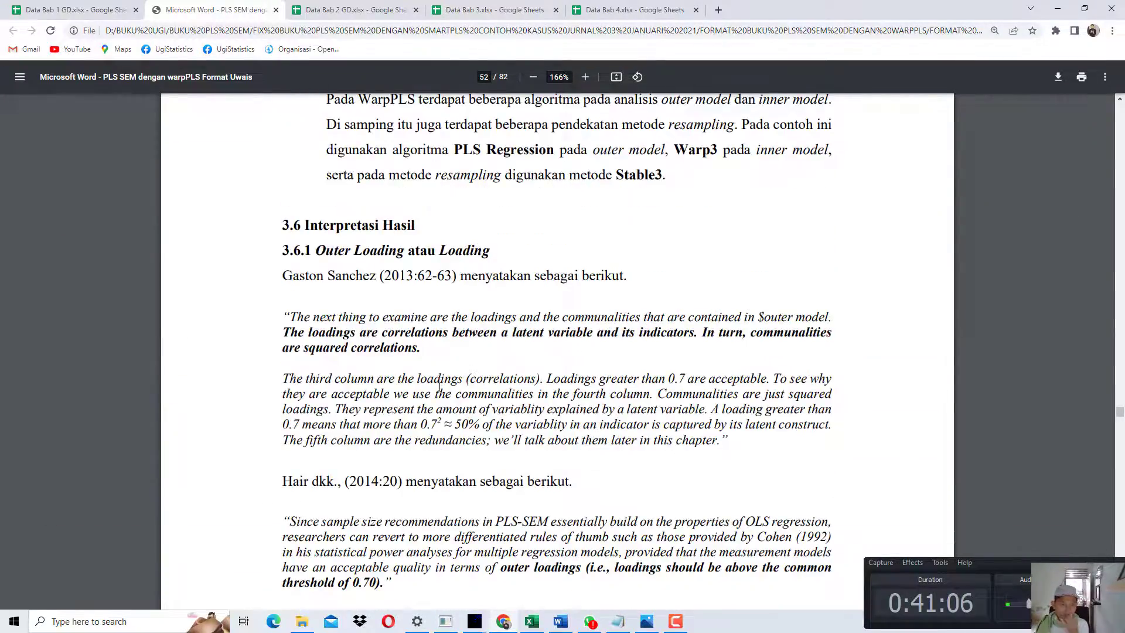
scroll(440, 386, down, 20)
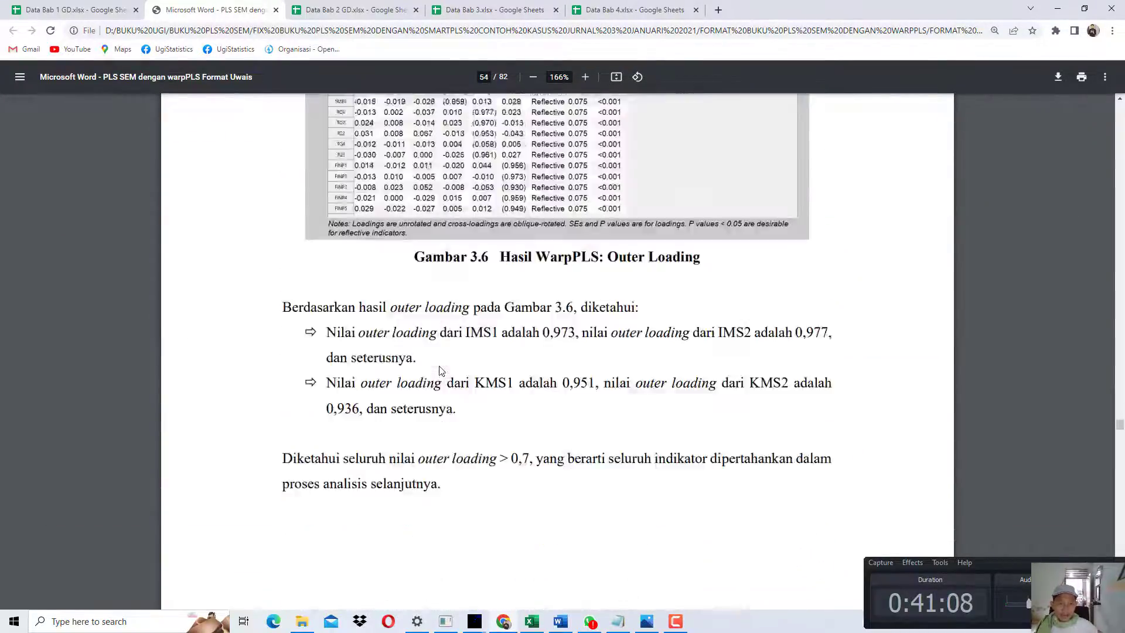
scroll(441, 371, down, 15)
scroll(442, 327, up, 8)
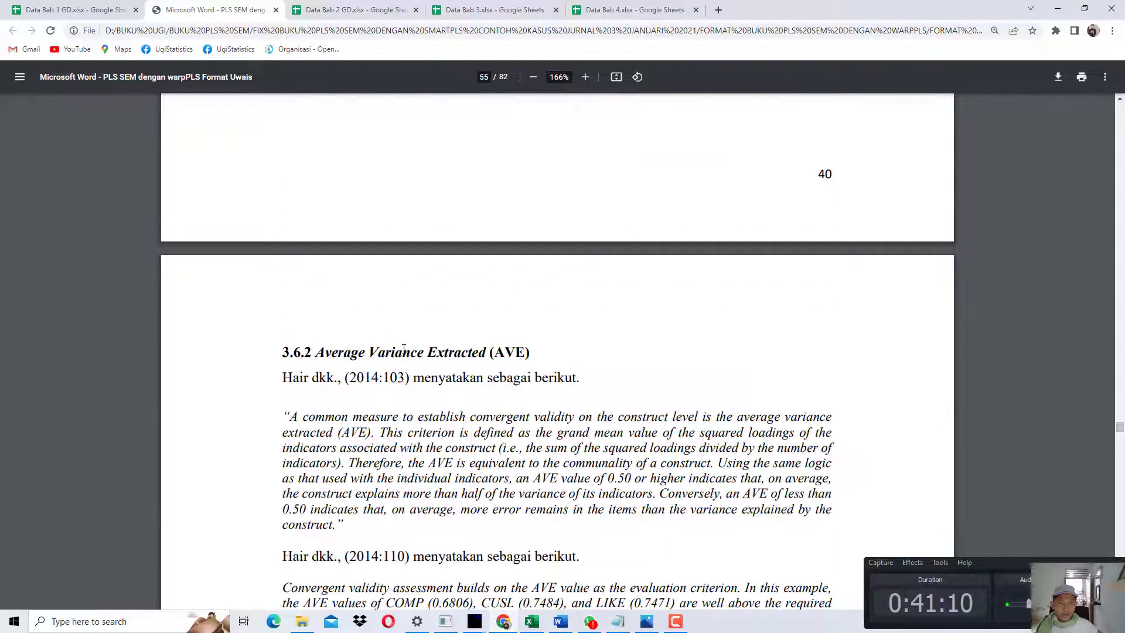
drag(403, 349, 530, 352)
scroll(497, 344, down, 20)
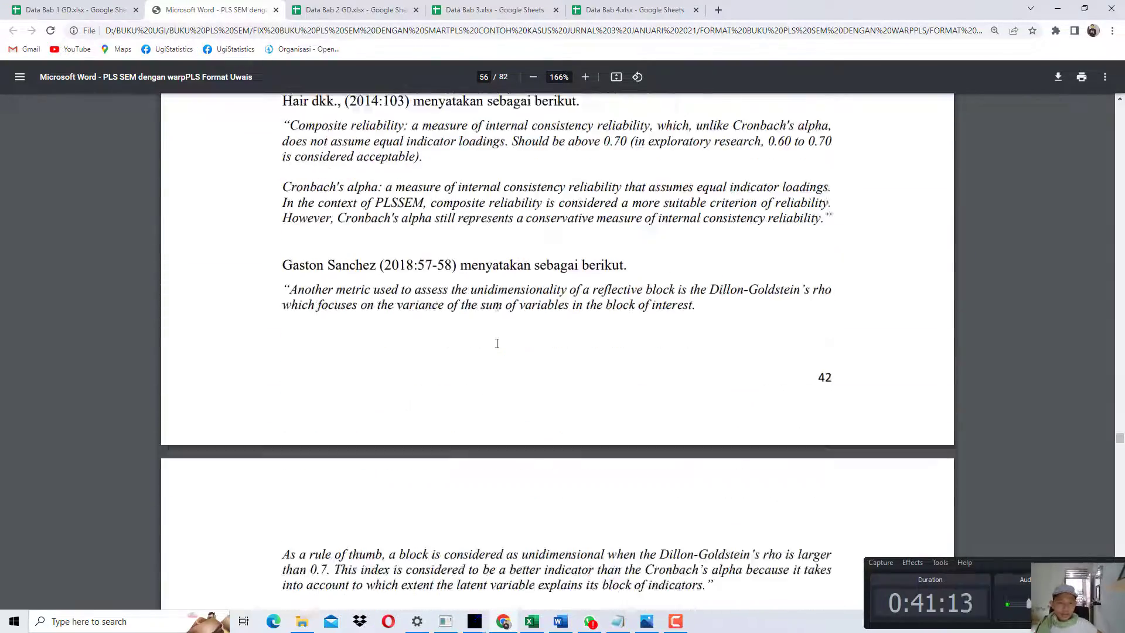
scroll(497, 343, down, 18)
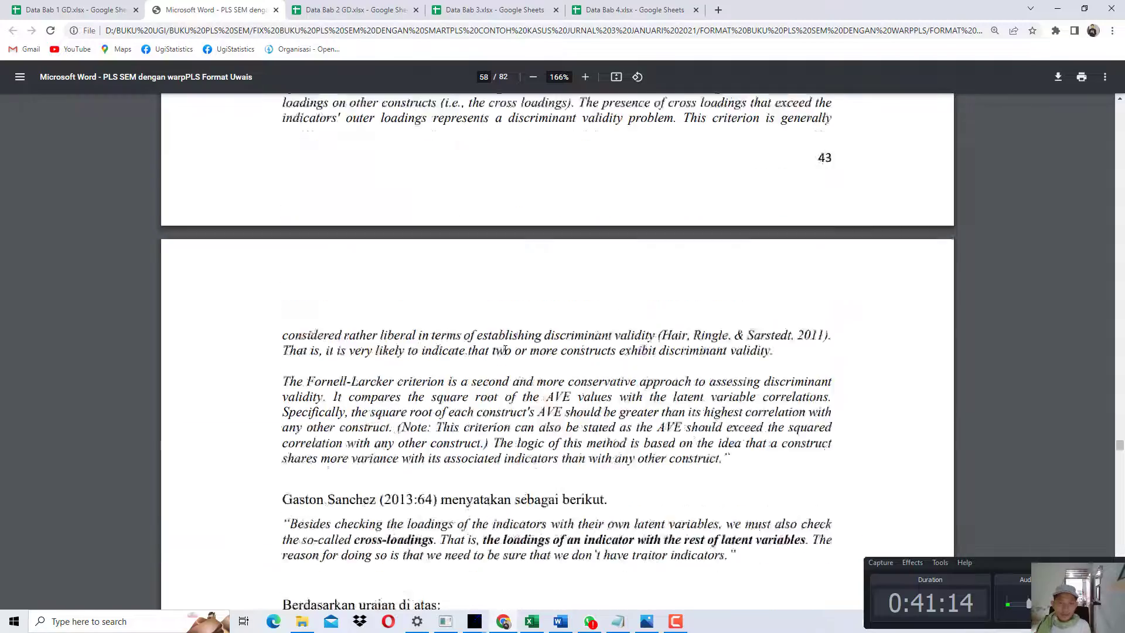
scroll(503, 350, down, 20)
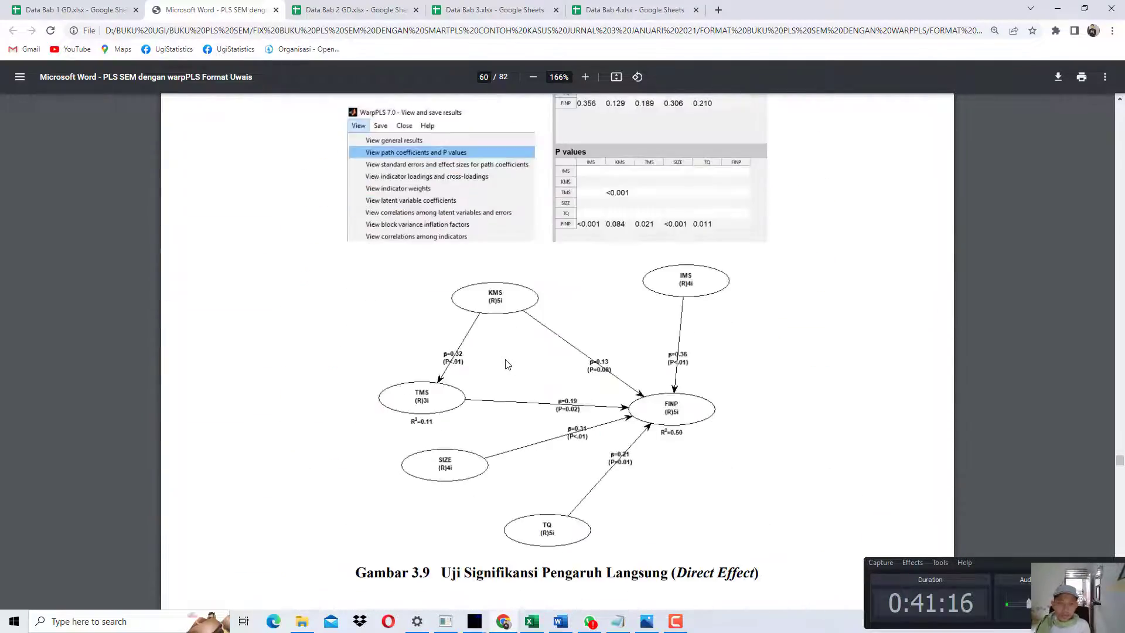
scroll(507, 364, down, 3)
scroll(507, 364, up, 3)
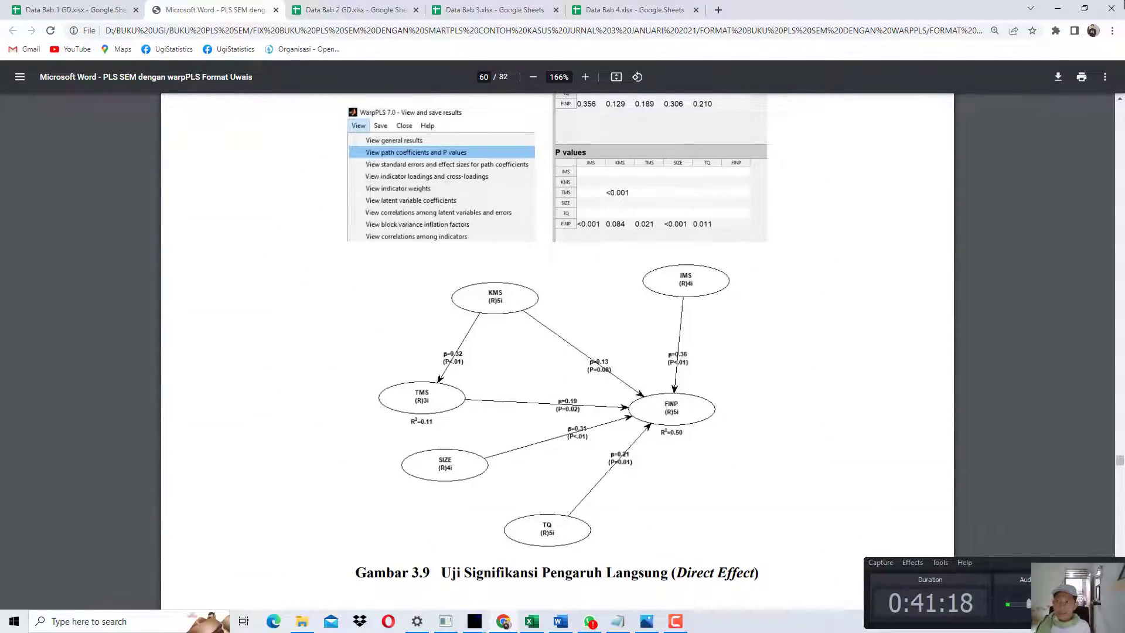
Return to the WarpPLS results window and view the path coefficients and P values.
click(1058, 9)
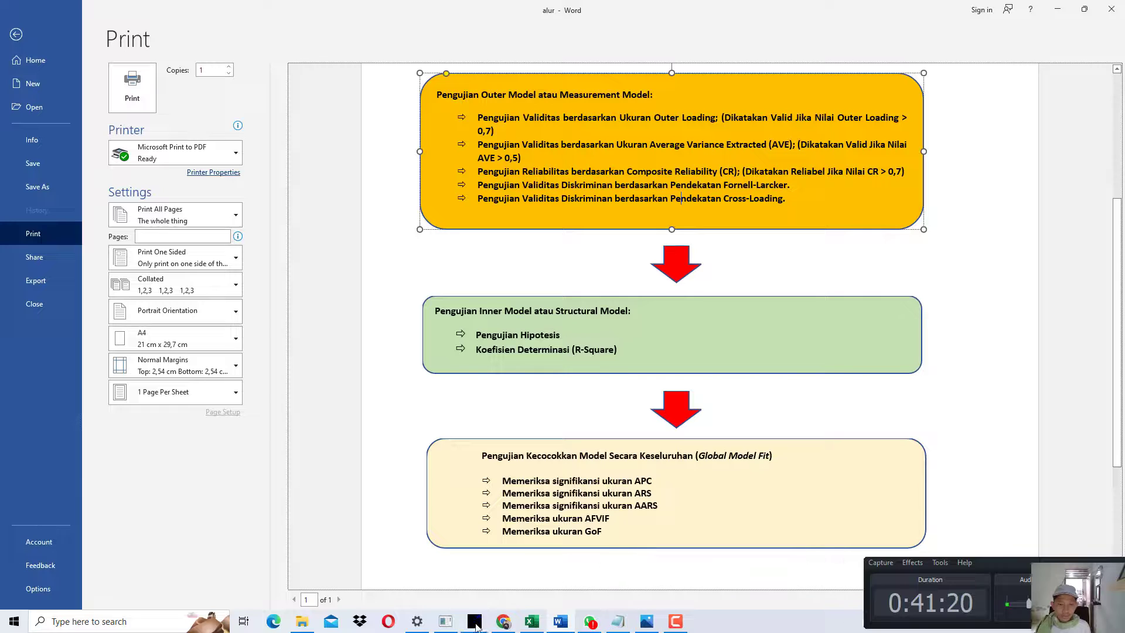
mouse_move(475, 624)
click(553, 565)
click(12, 21)
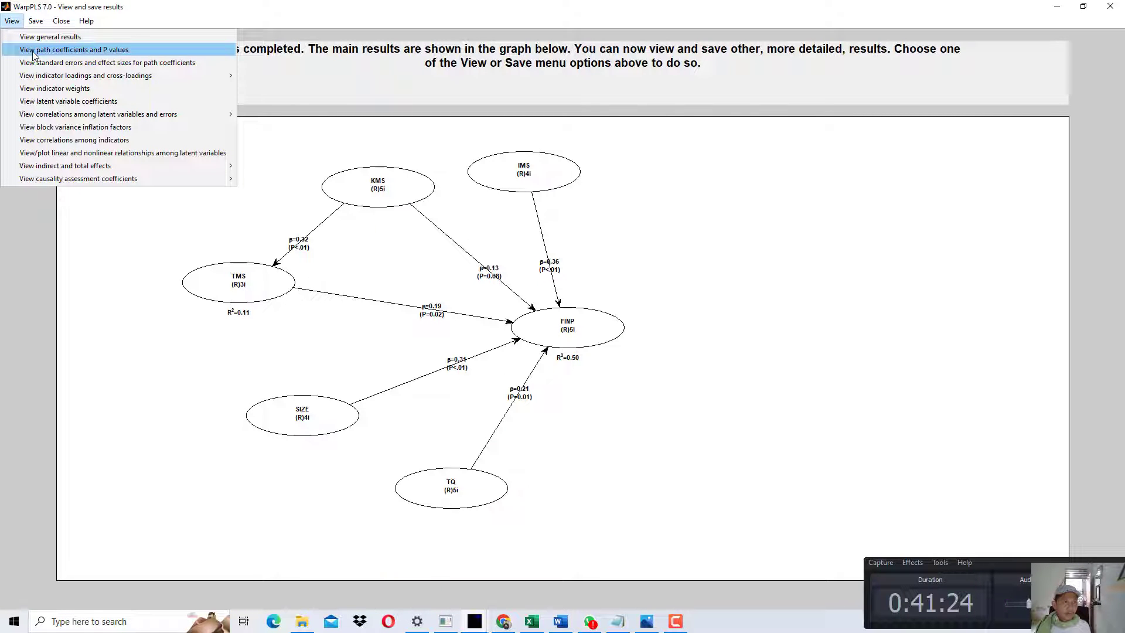
click(33, 52)
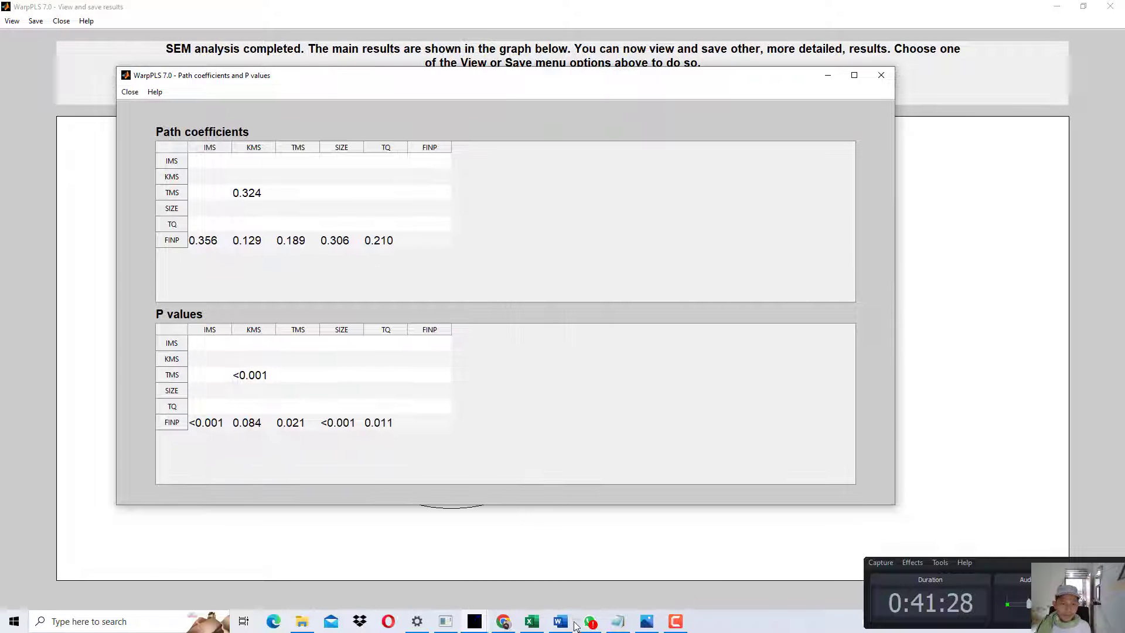
Replace the Notepad text with "1. Nilai path coefficient KMS terhadap TMS adalah 0,324, yakni bernilai positif", placing the window beside the result tables.
click(618, 621)
drag(502, 414, 701, 171)
click(969, 231)
key(ctrl+a)
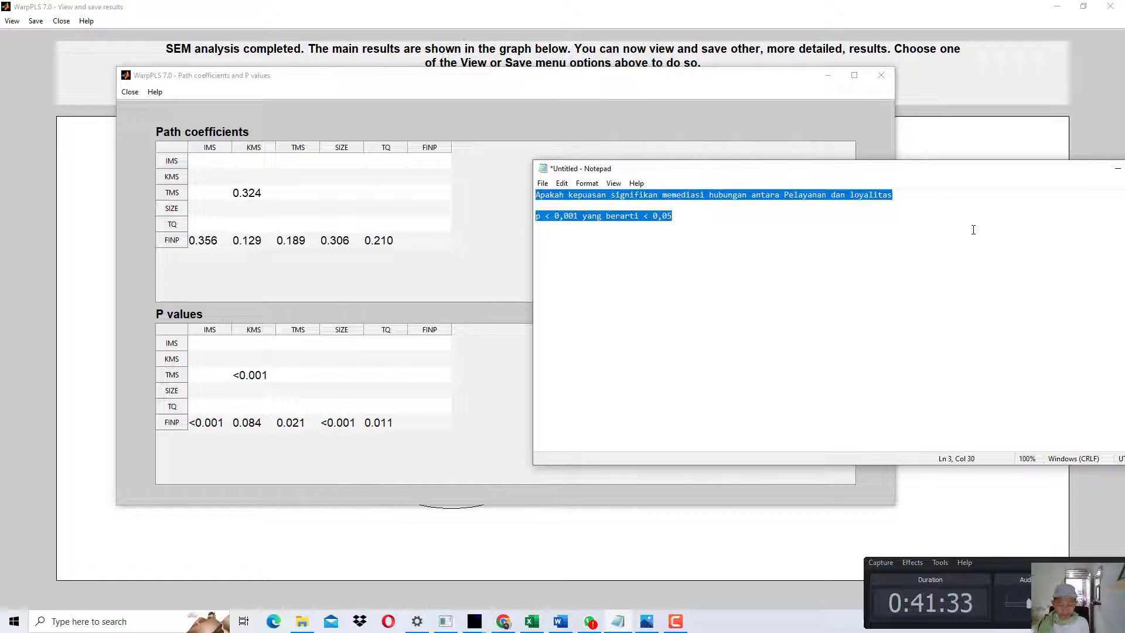
text(1. Nilai patjh)
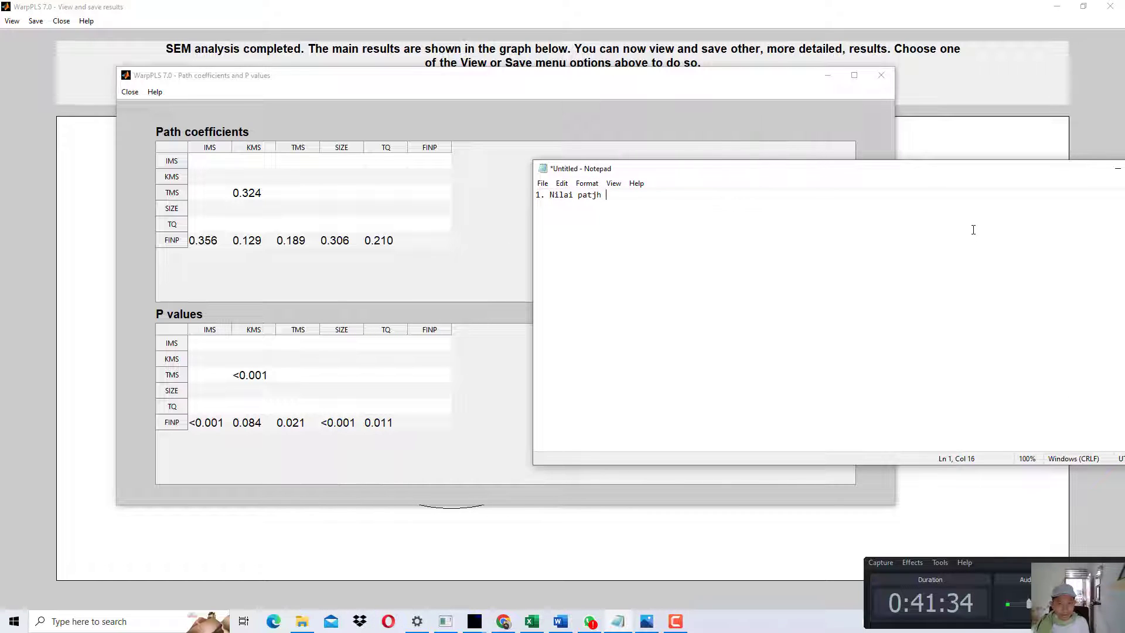
key(BackSpace)
key(BackSpace)
key(BackSpace)
text(h coeffi)
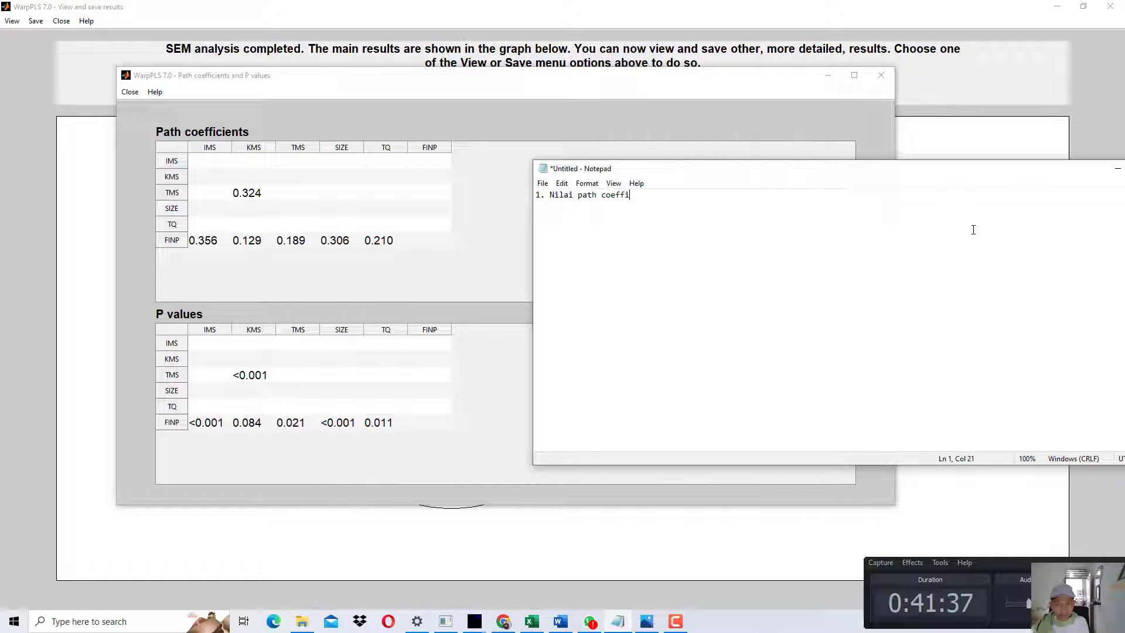
text(cient KMS terhadap TMS adalah )
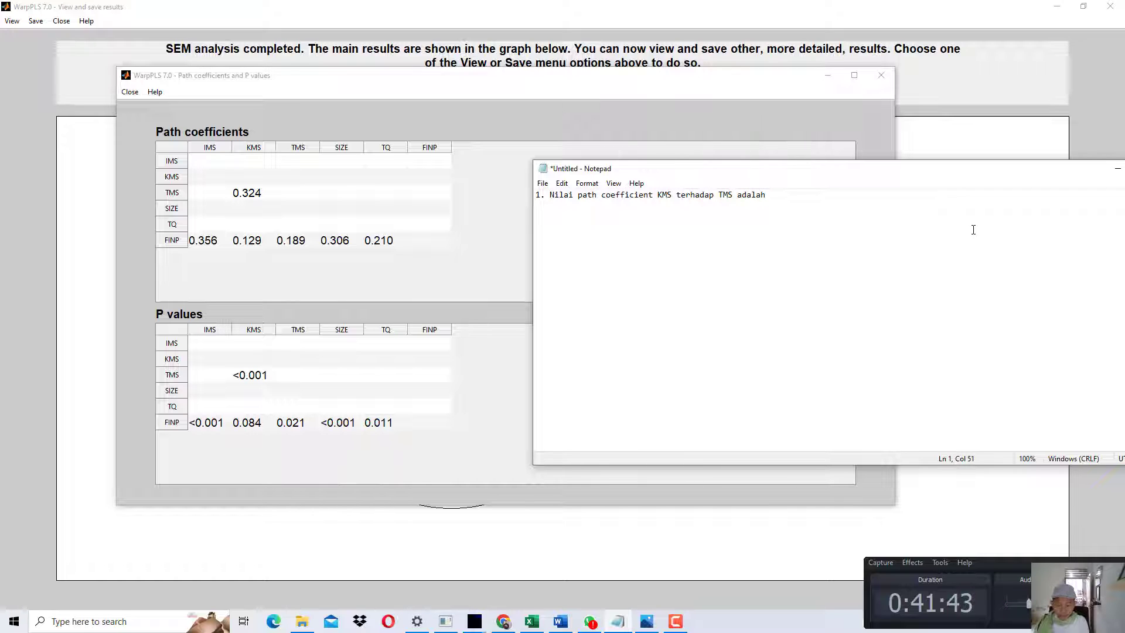
text(0,324, yakni bernilai positif)
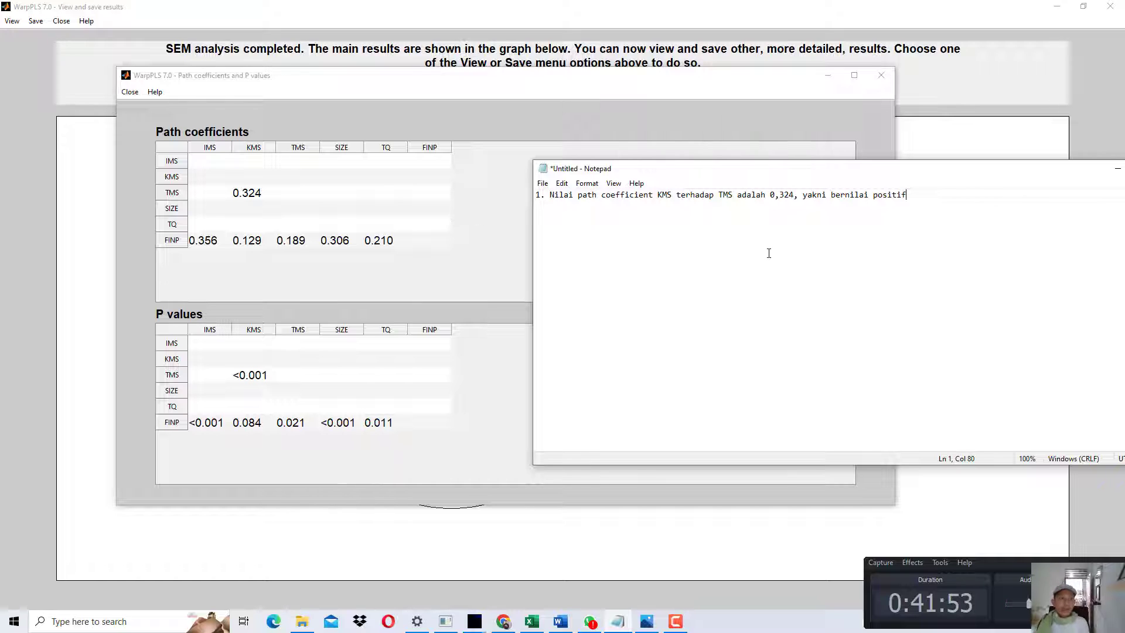
Complete item 1 in Notepad with ", yang berarti KMS berpengaruh positif terhadap TMS.".
text(, ya)
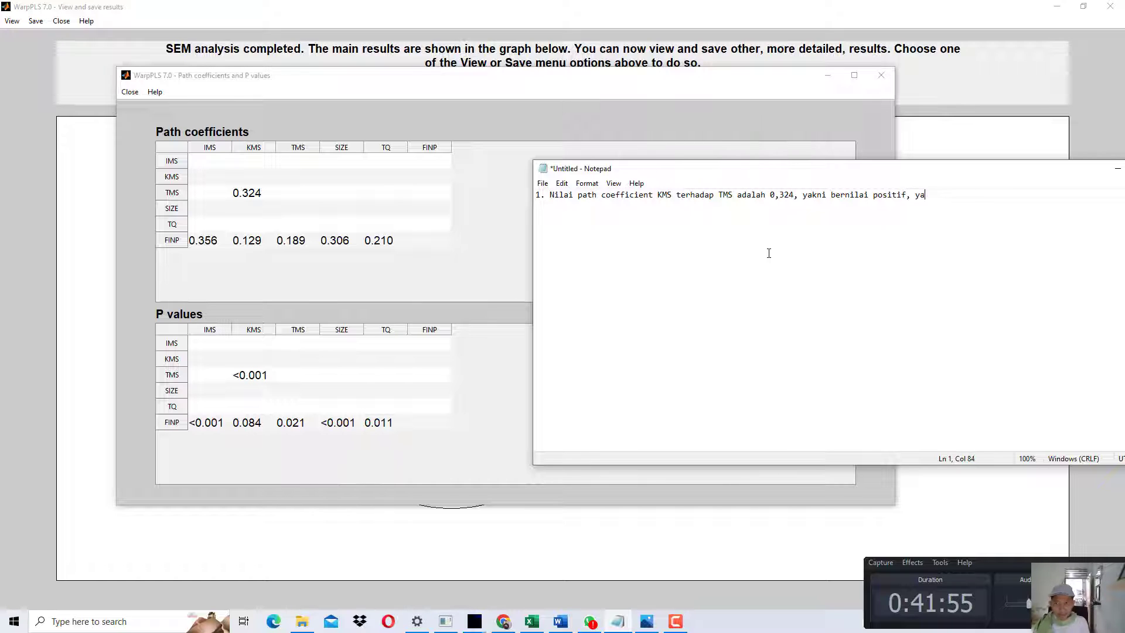
text(ng berarti KMS )
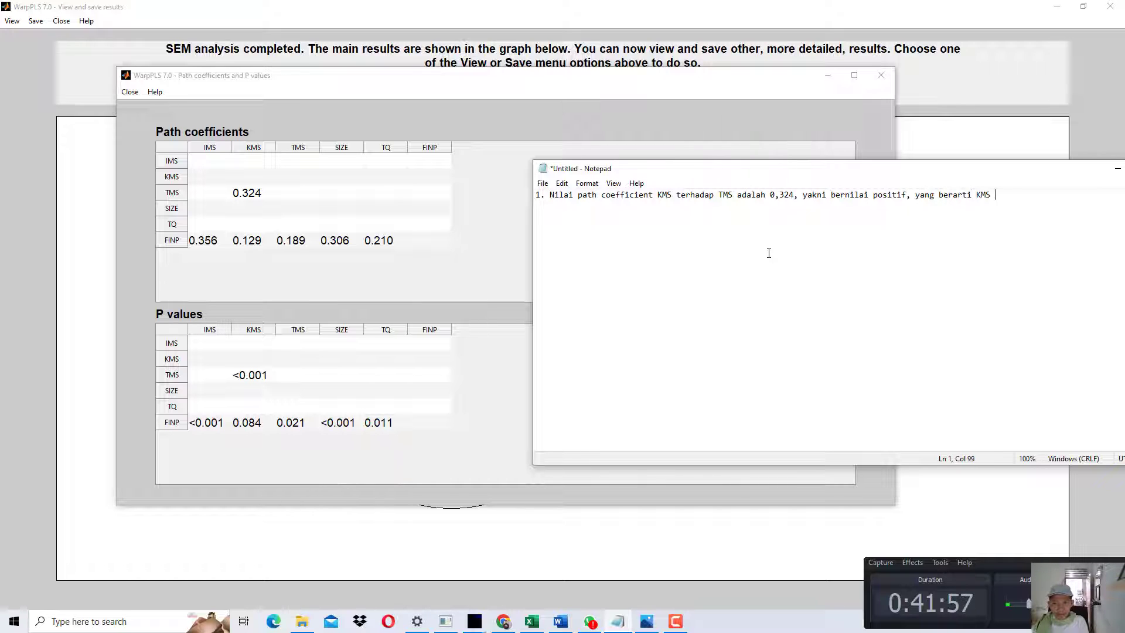
text(berpengaruh pos)
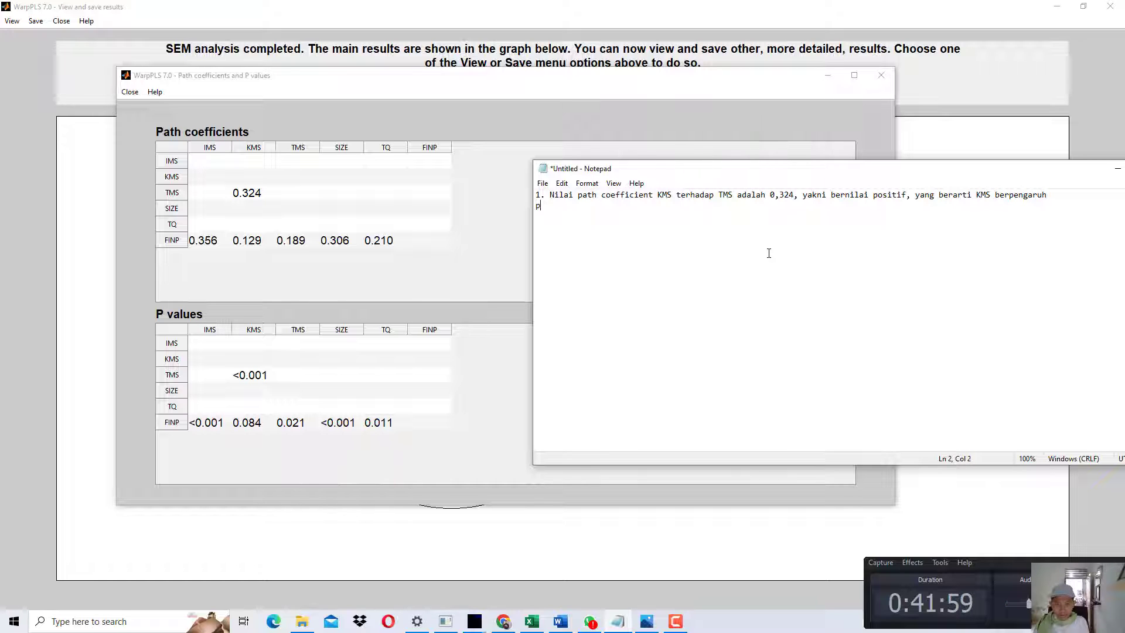
text(itif terhadap K)
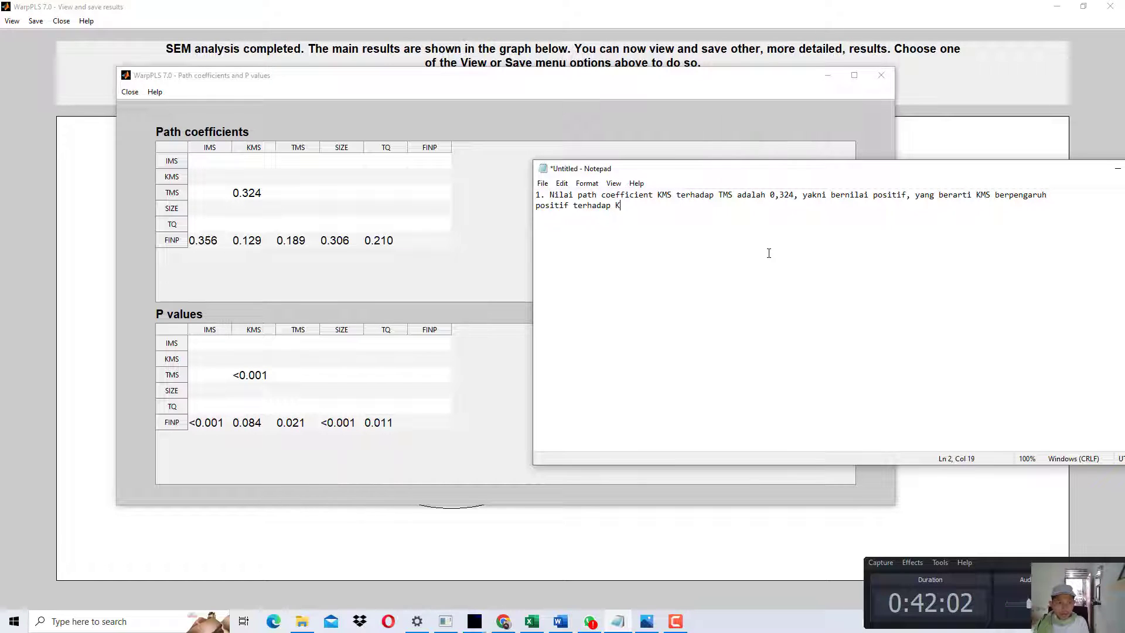
key(BackSpace)
text(TMS.)
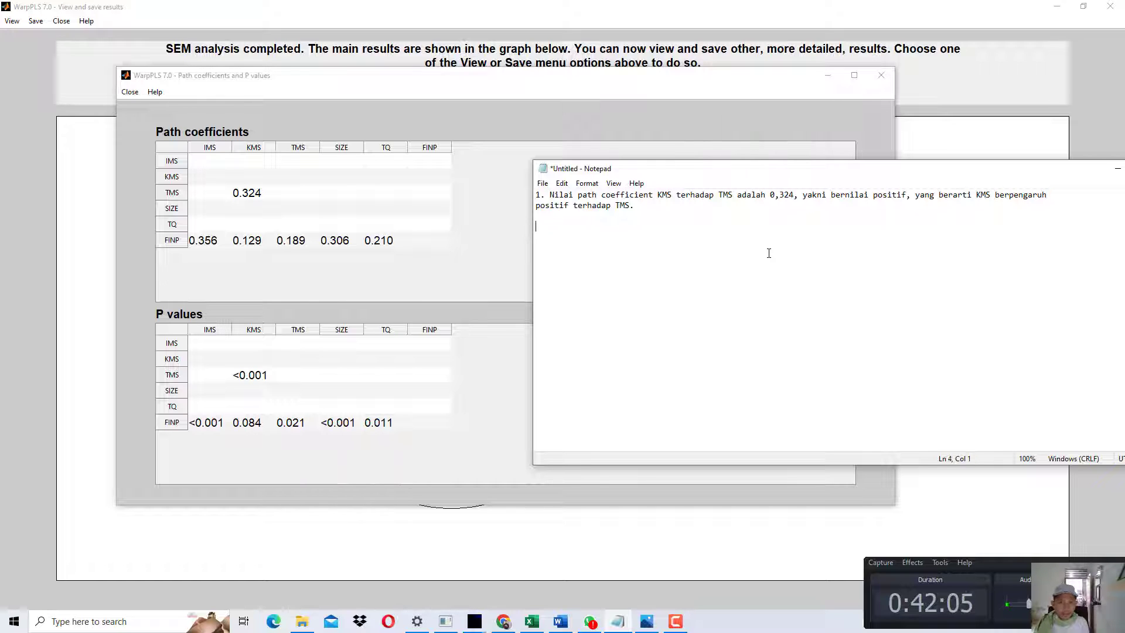
Begin a separate paragraph below item 1 with "Nilai P-Values KMS terhadap TMS adalah < 0,001".
text(  Nilai P-Values )
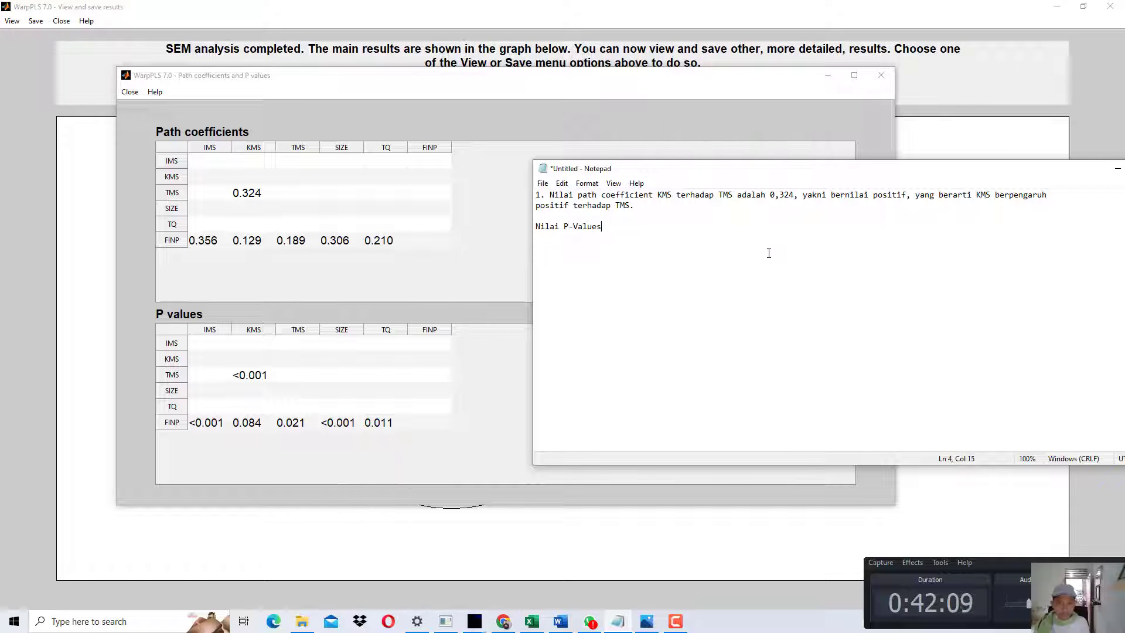
text(KMS )
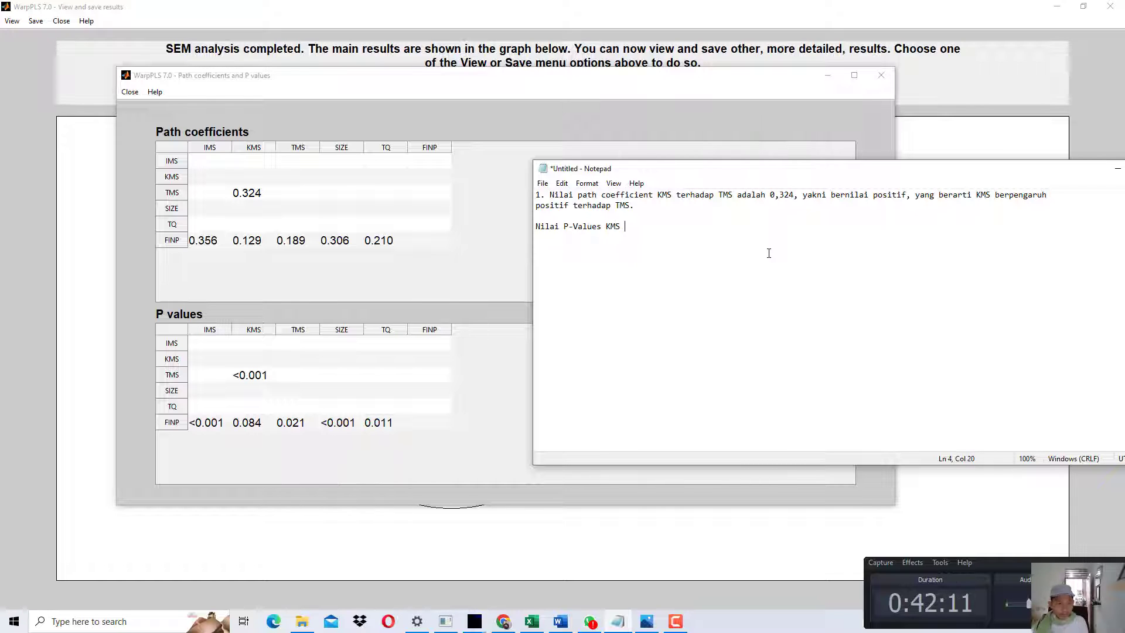
text(terhadap)
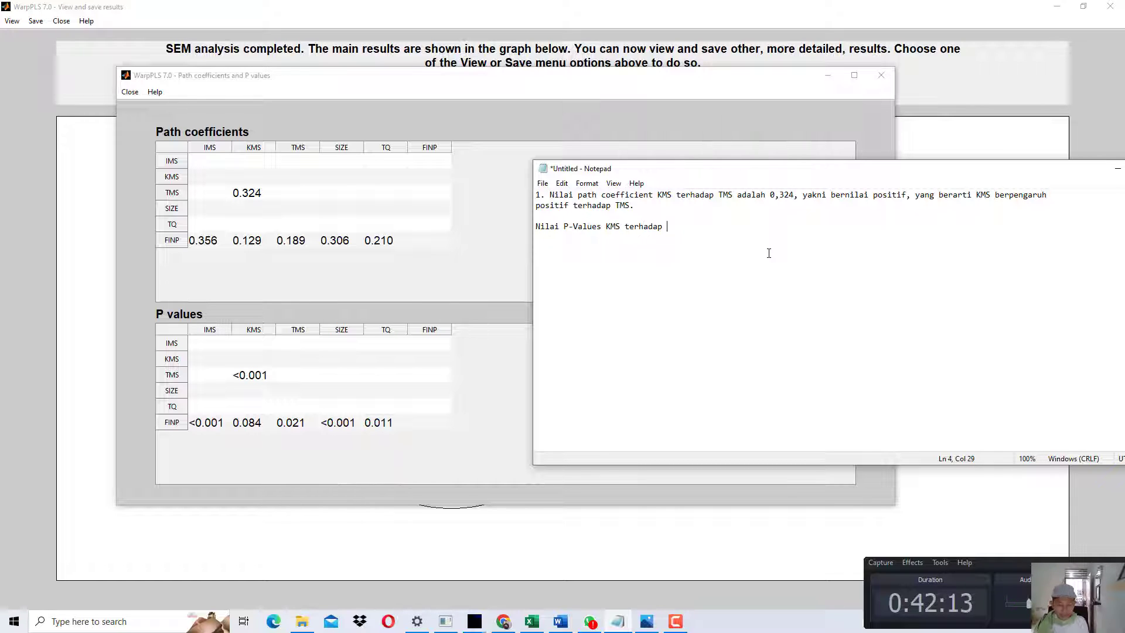
text( TMS adalah < 0,001)
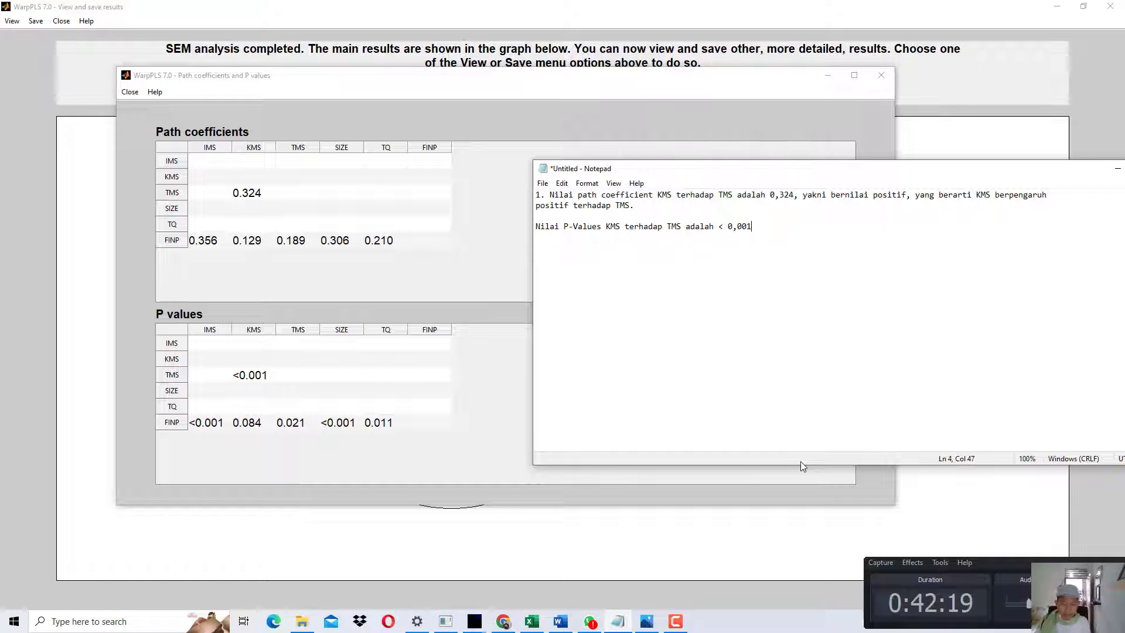
Complete the P-value sentence with "yang berarti juga < 0,05, maka disimpulkan KMS berpengaruh signifikan terhadap TMS" and review both written conclusions.
text( yang berarti juga <)
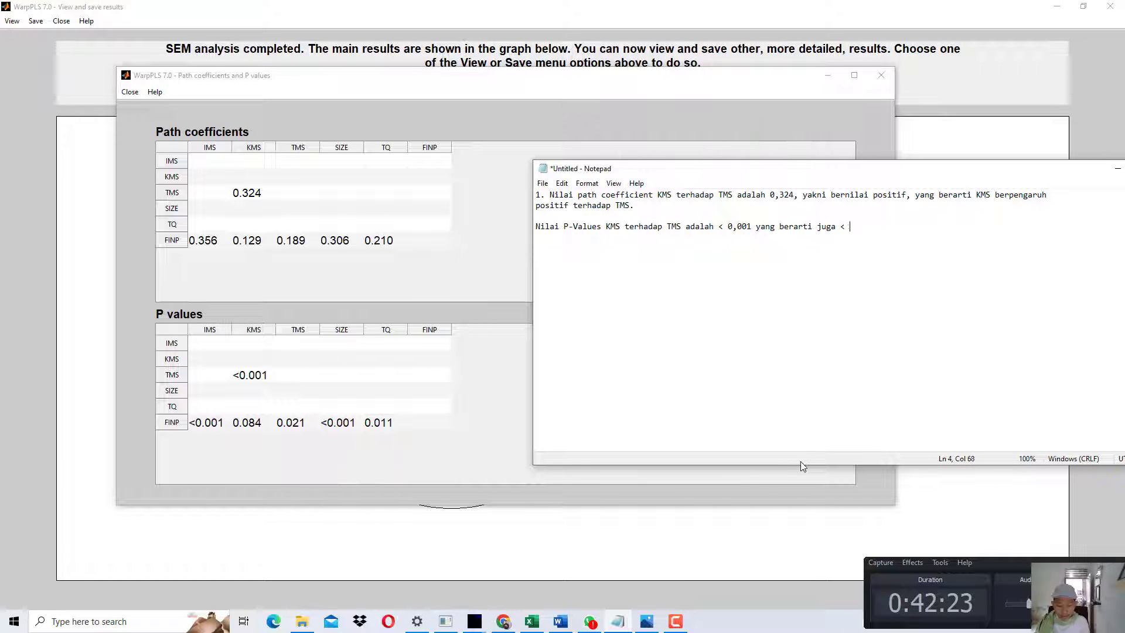
text( 0,05, maka disim)
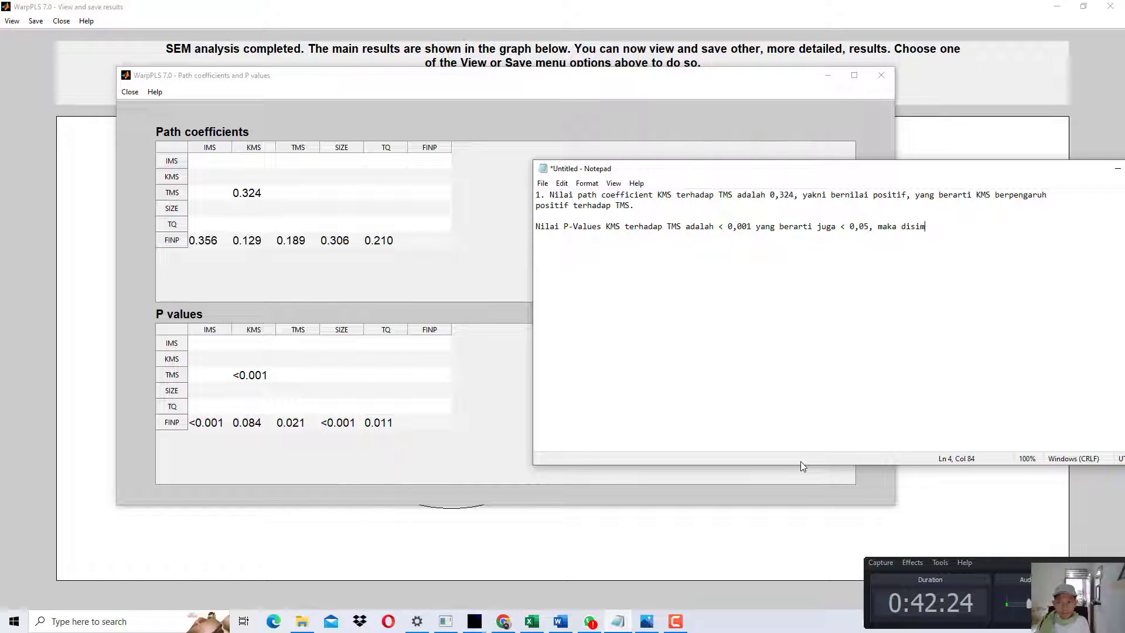
text(pulkan)
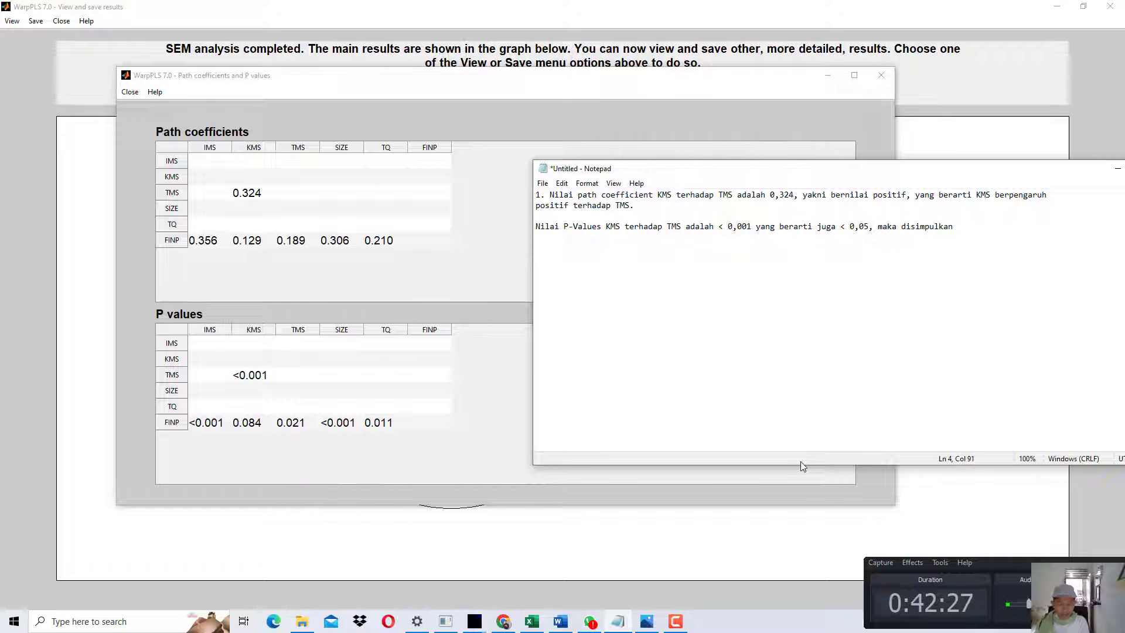
text( KMS berpengaruh)
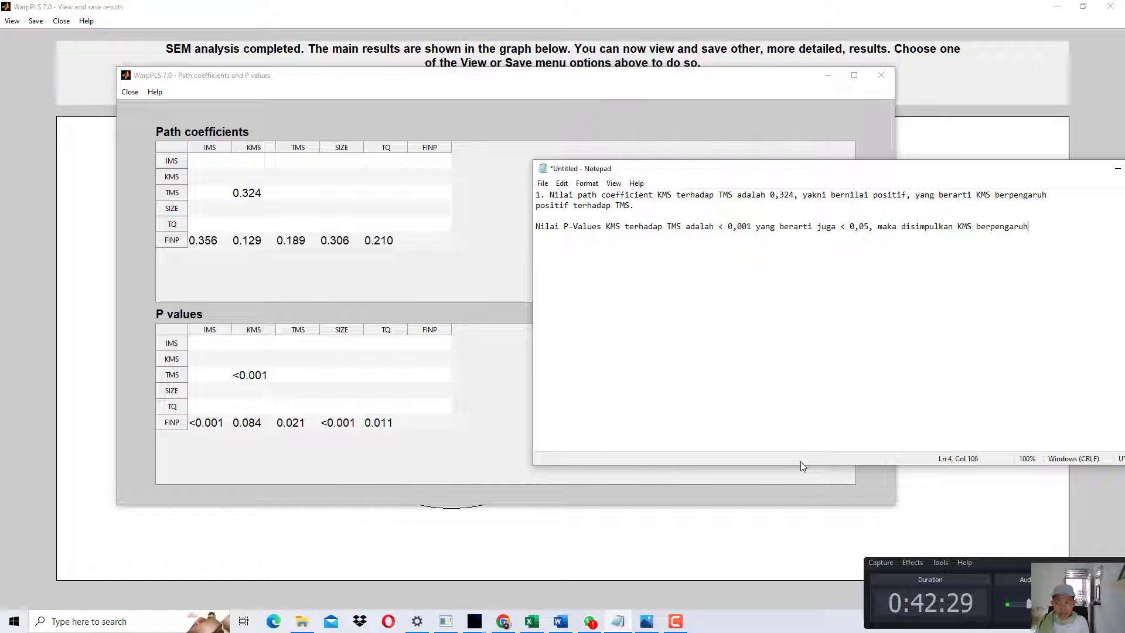
text( signifikan terh)
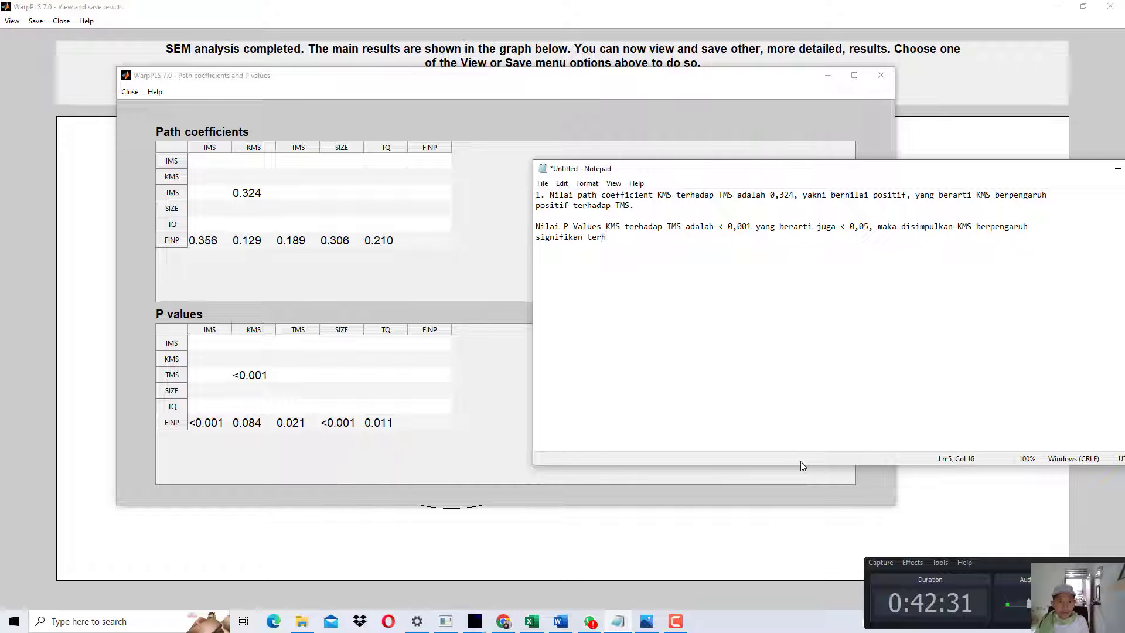
text(adap TMS)
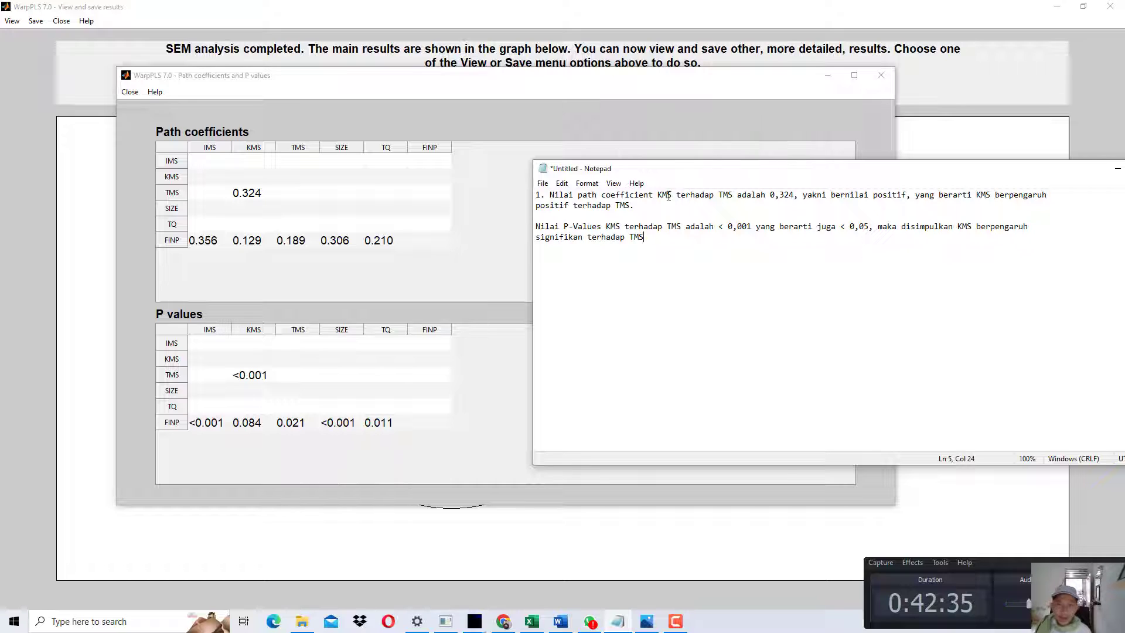
drag(842, 193, 897, 191)
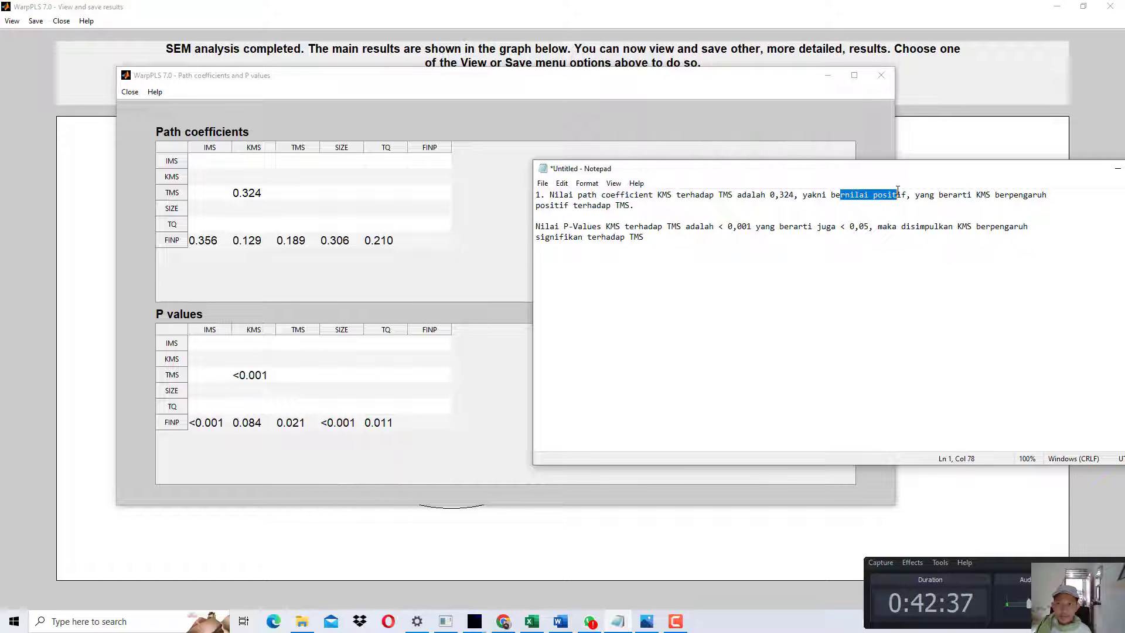
drag(932, 229, 961, 240)
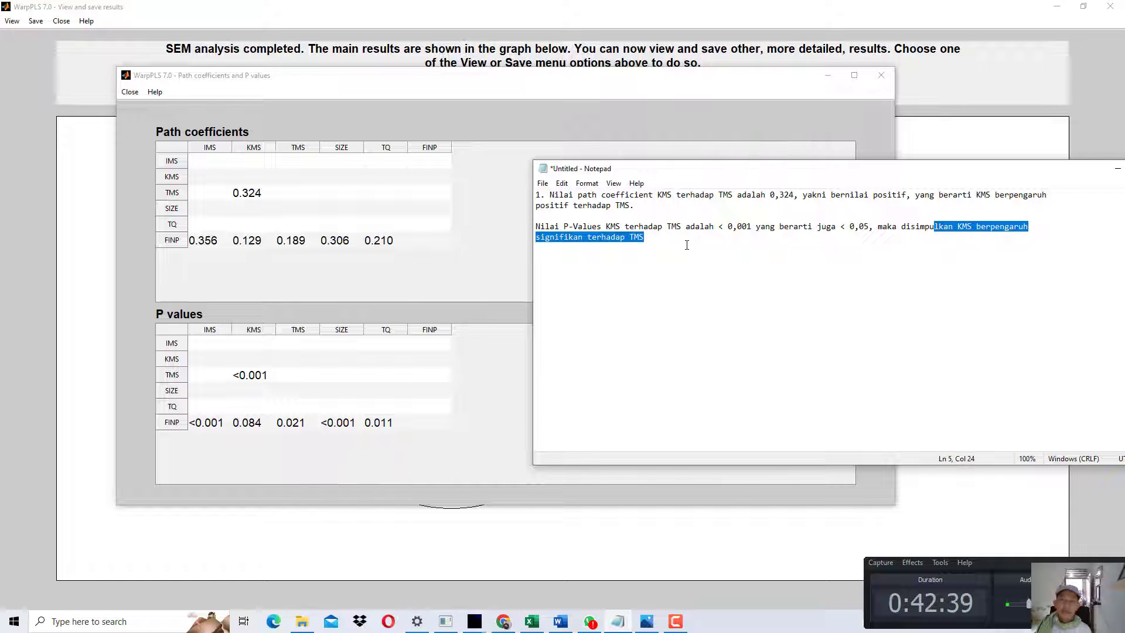
click(654, 248)
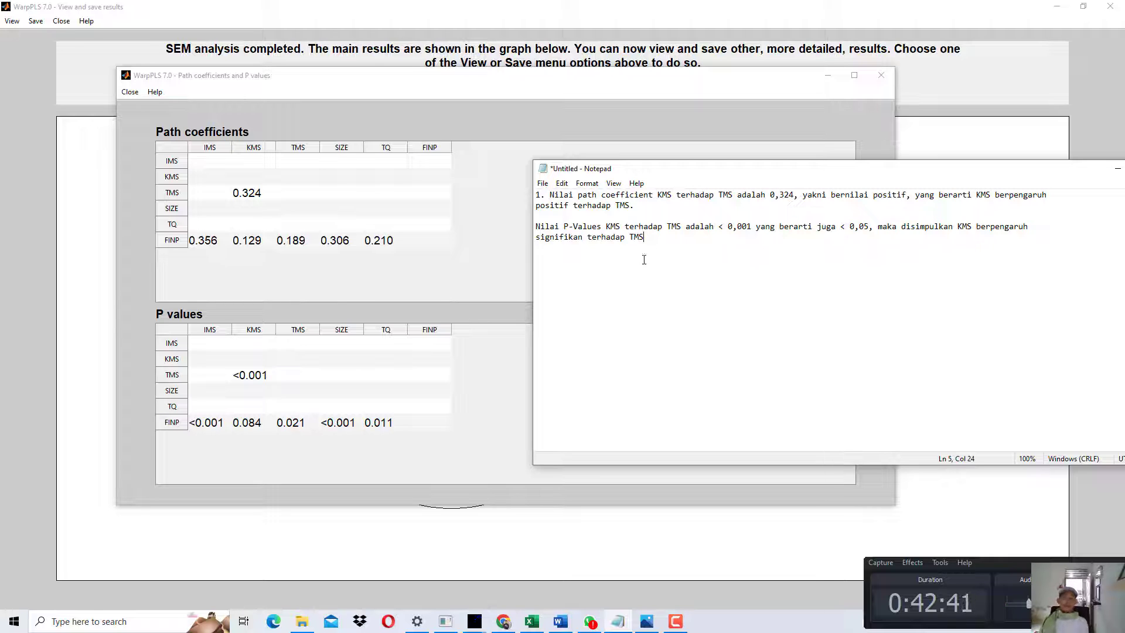
Examine the path coefficients of IMS, KMS, TMS, SIZE and TQ towards FINP in the WarpPLS results.
click(203, 240)
click(246, 240)
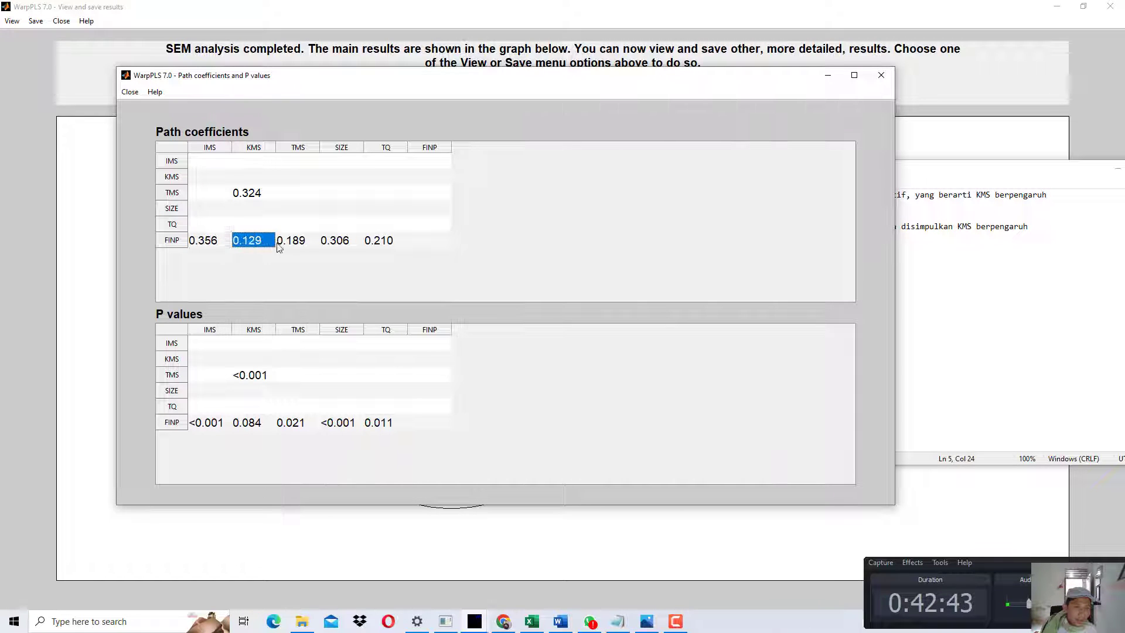
click(290, 240)
click(331, 241)
click(368, 242)
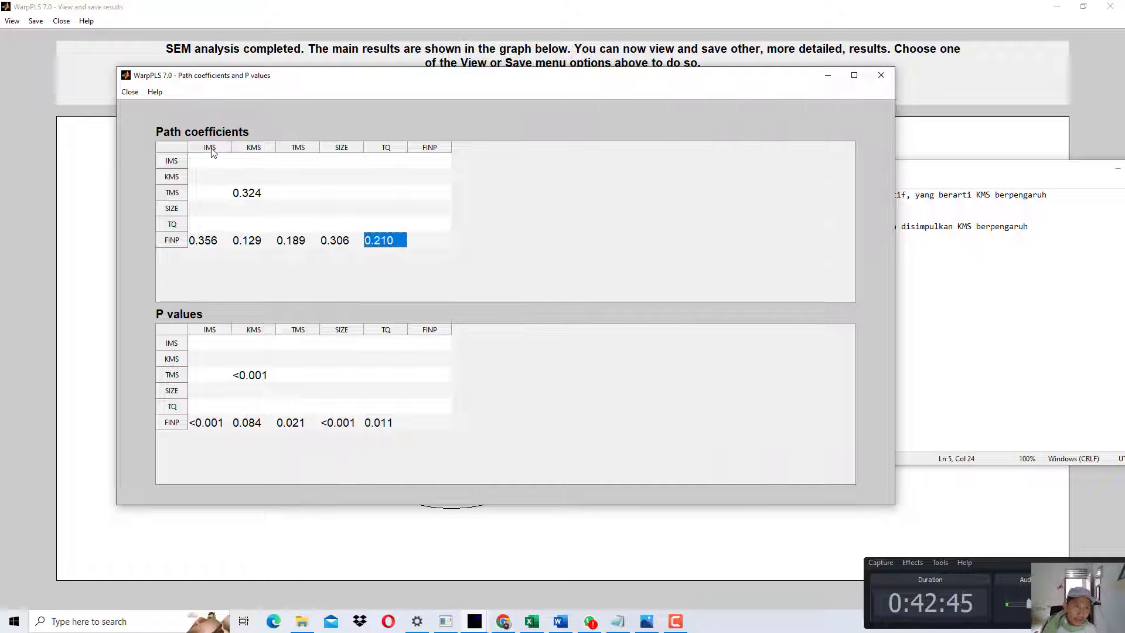
click(209, 241)
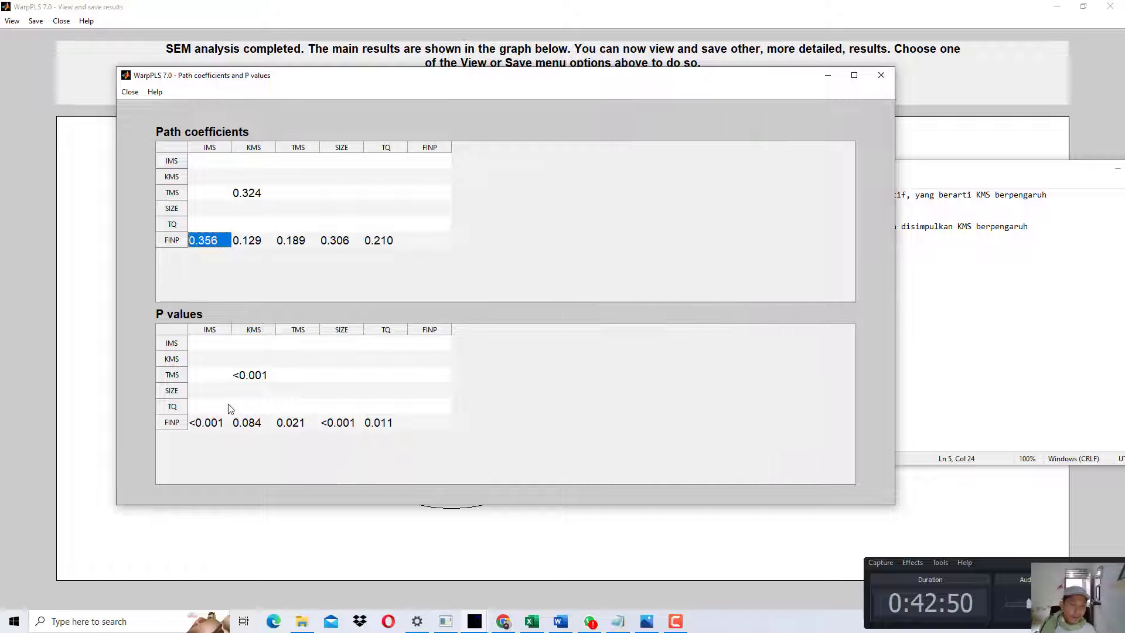
Examine the P values of KMS towards TMS and of all five predictors towards FINP.
click(253, 376)
click(215, 424)
click(243, 427)
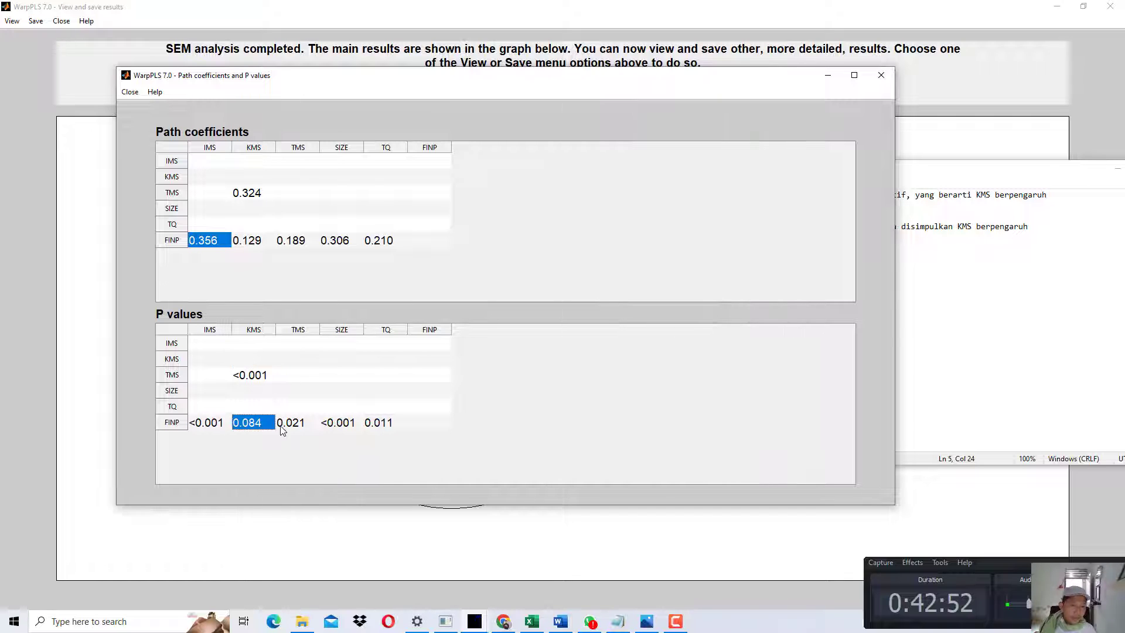
click(287, 427)
click(350, 427)
click(261, 424)
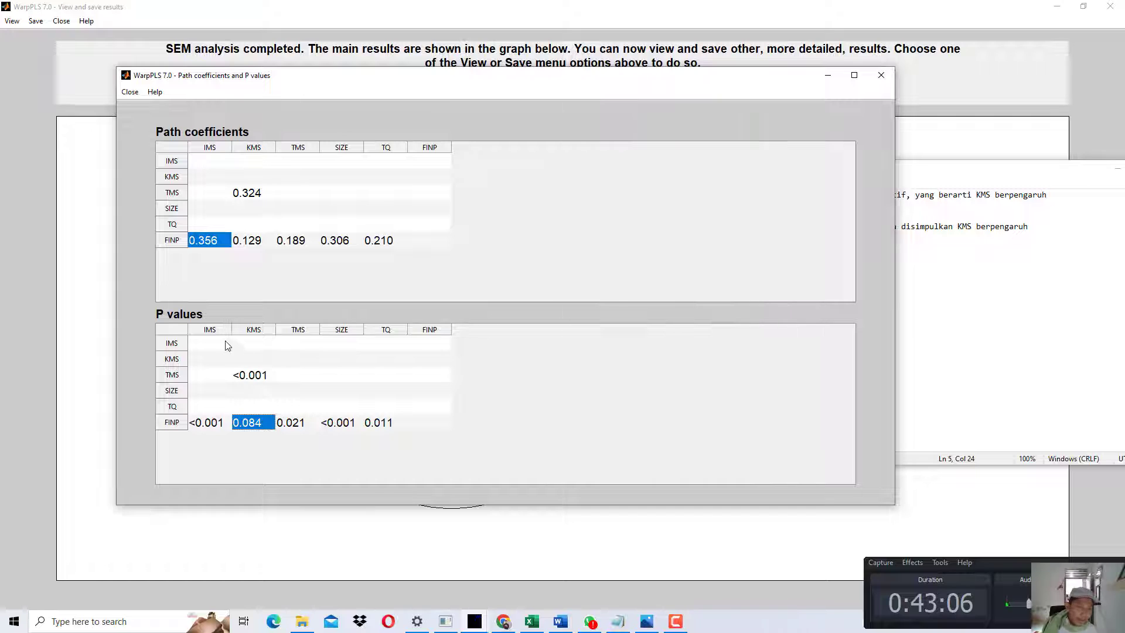
click(209, 424)
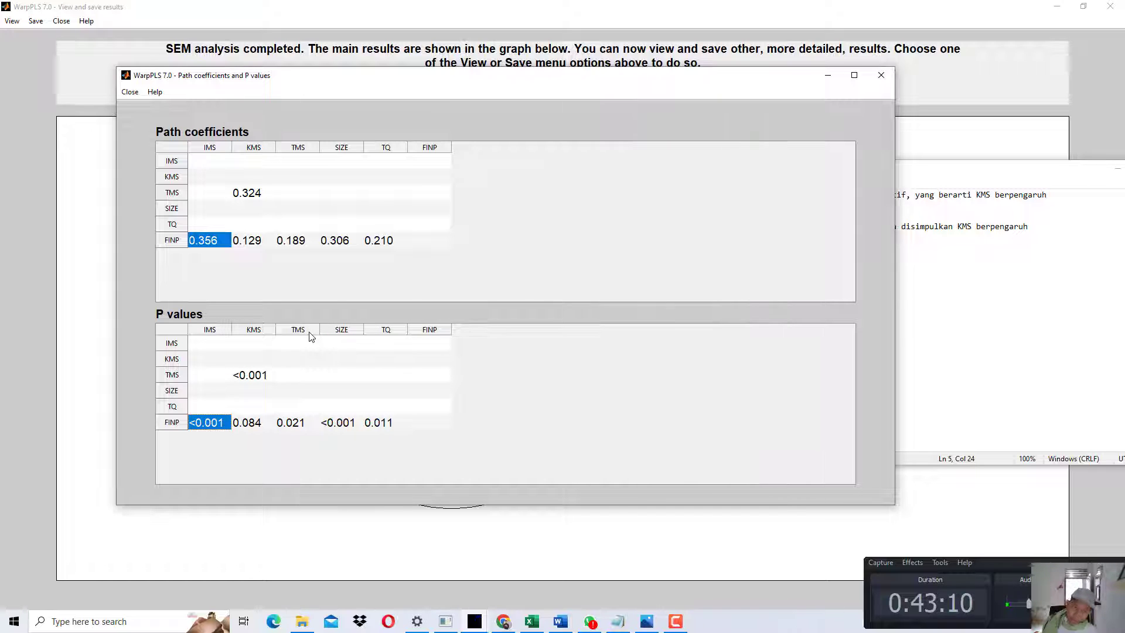
click(296, 424)
click(348, 427)
click(382, 426)
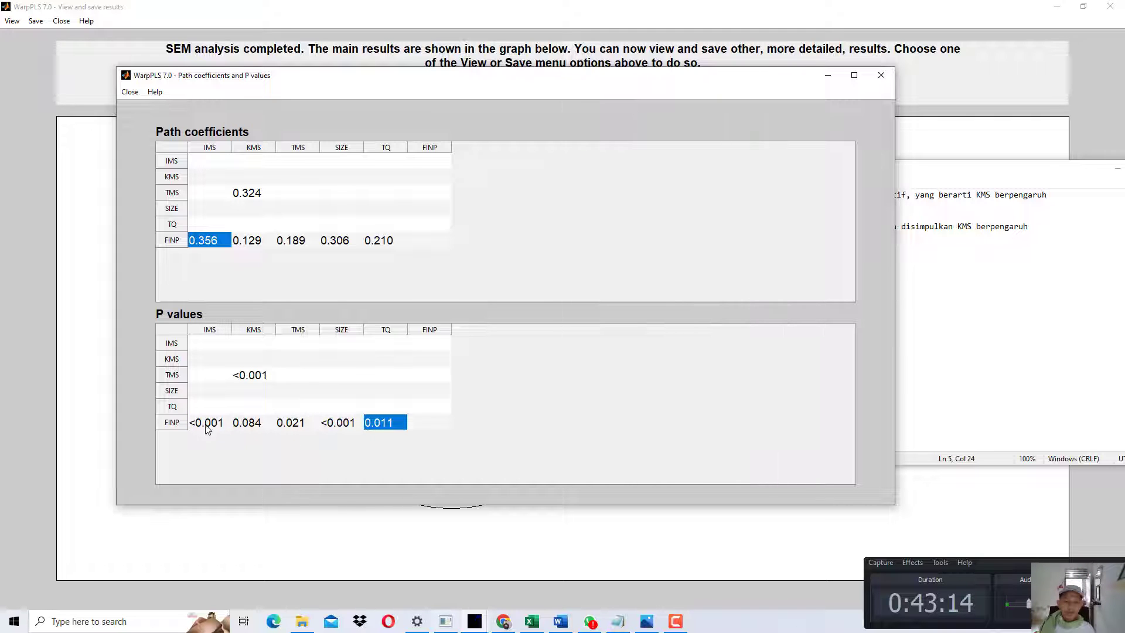
Check the book's direct-effect conclusions under Gambar 3.9 in Chrome, especially KMS towards FINP, and return to WarpPLS.
click(503, 621)
scroll(592, 426, down, 6)
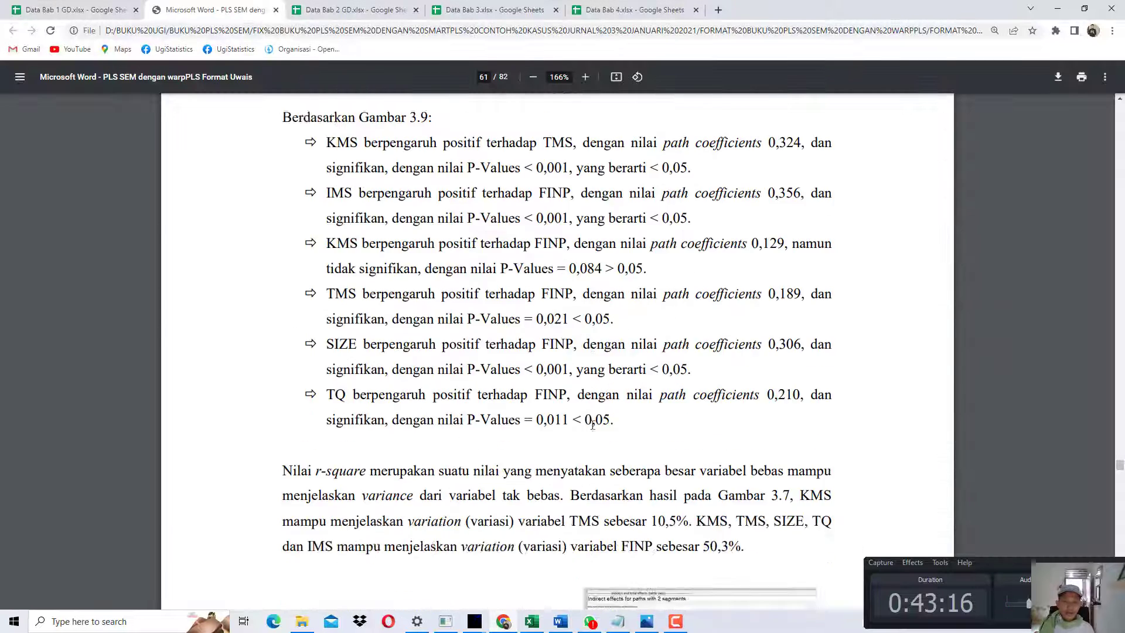
scroll(592, 426, up, 2)
double_click(580, 351)
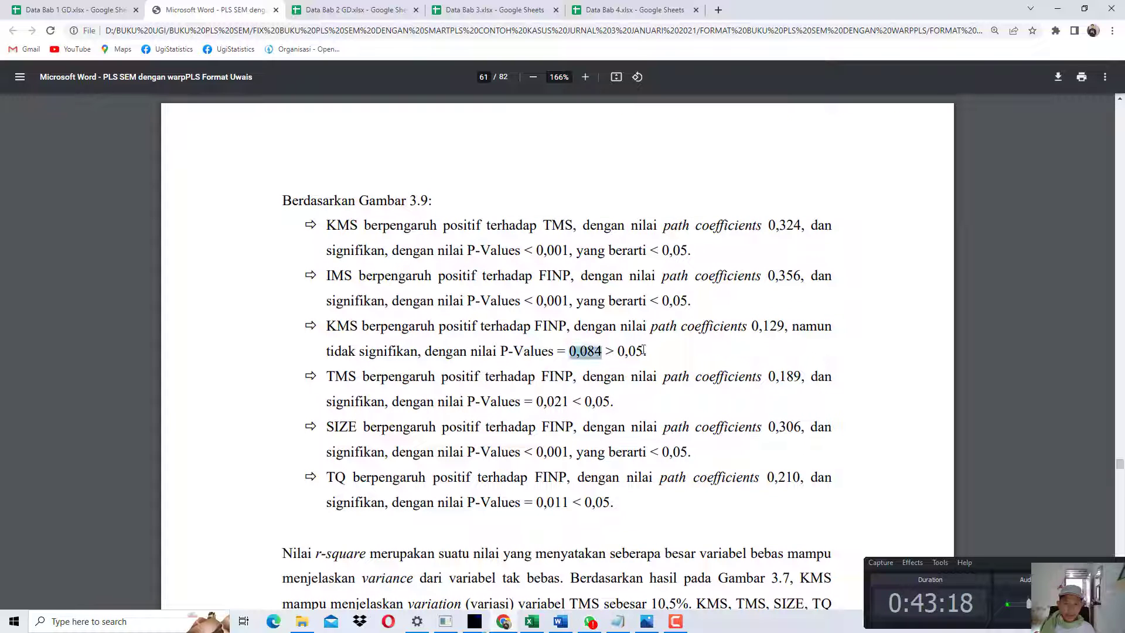
shift+click(643, 350)
click(515, 624)
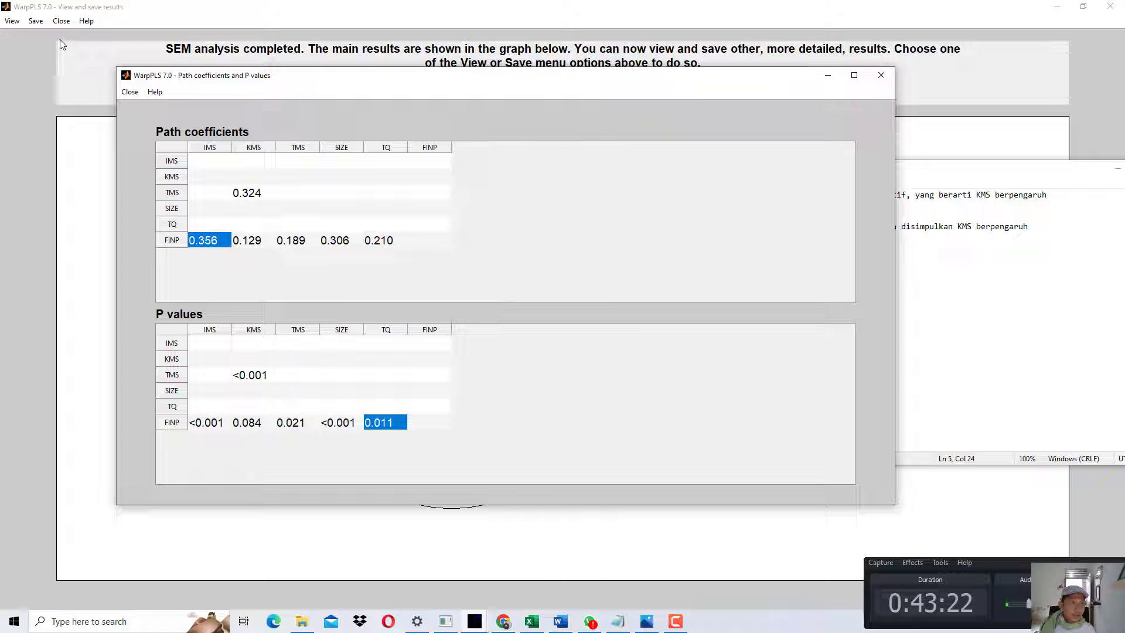
Replace the path coefficient window with the general SEM results, check the APC, ARS, AARS, AVIF and AFVIF fit indices, and close them.
click(881, 75)
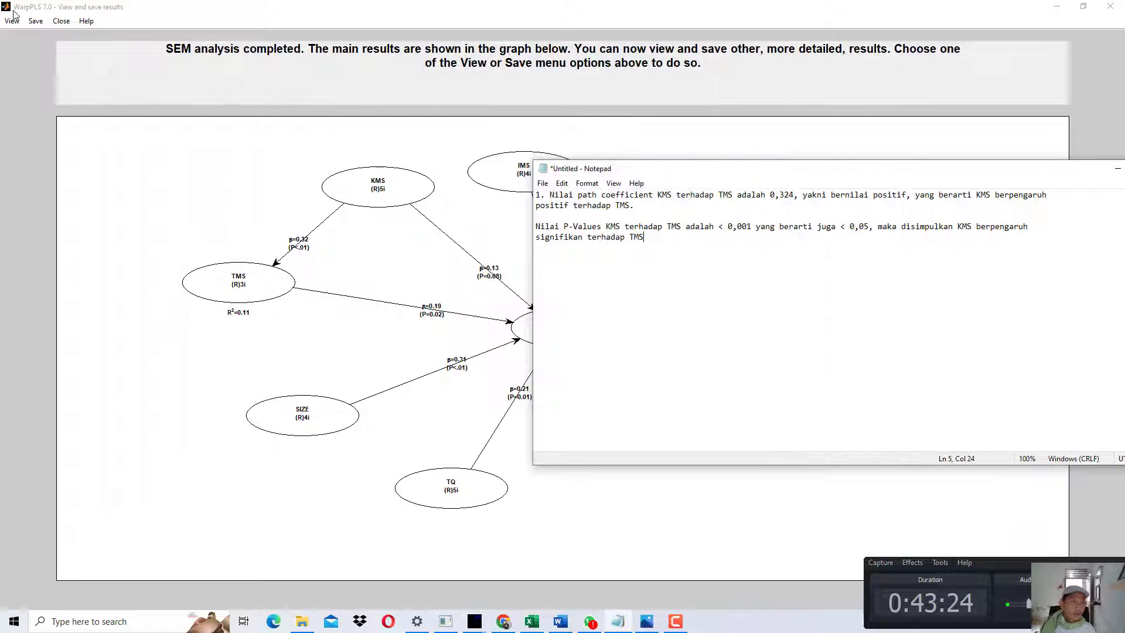
click(12, 21)
click(50, 37)
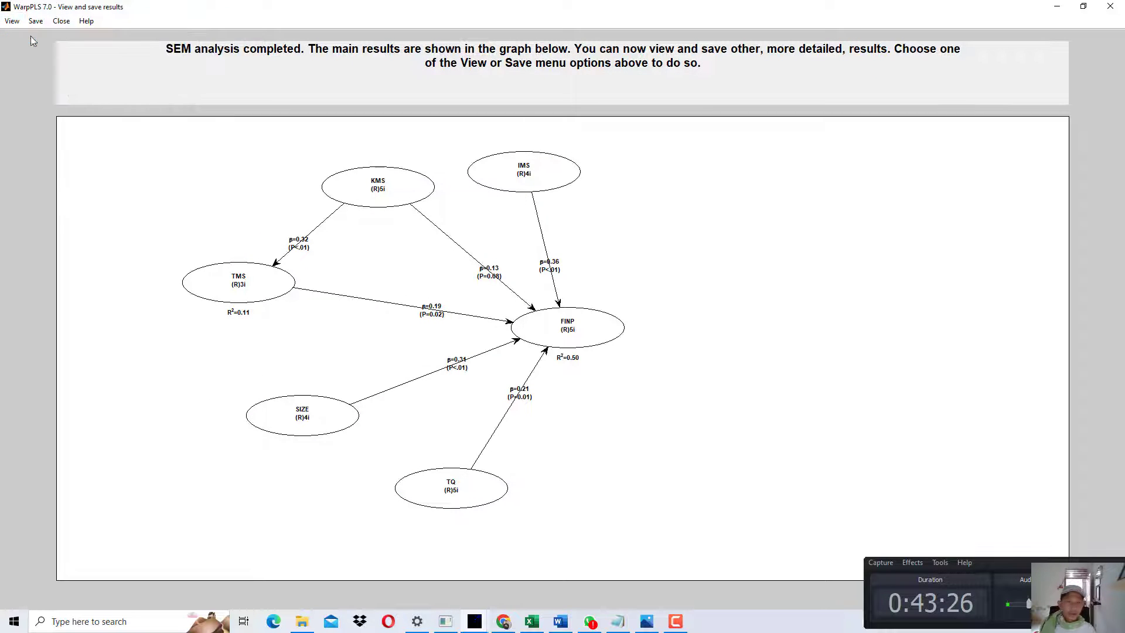
drag(908, 203, 912, 355)
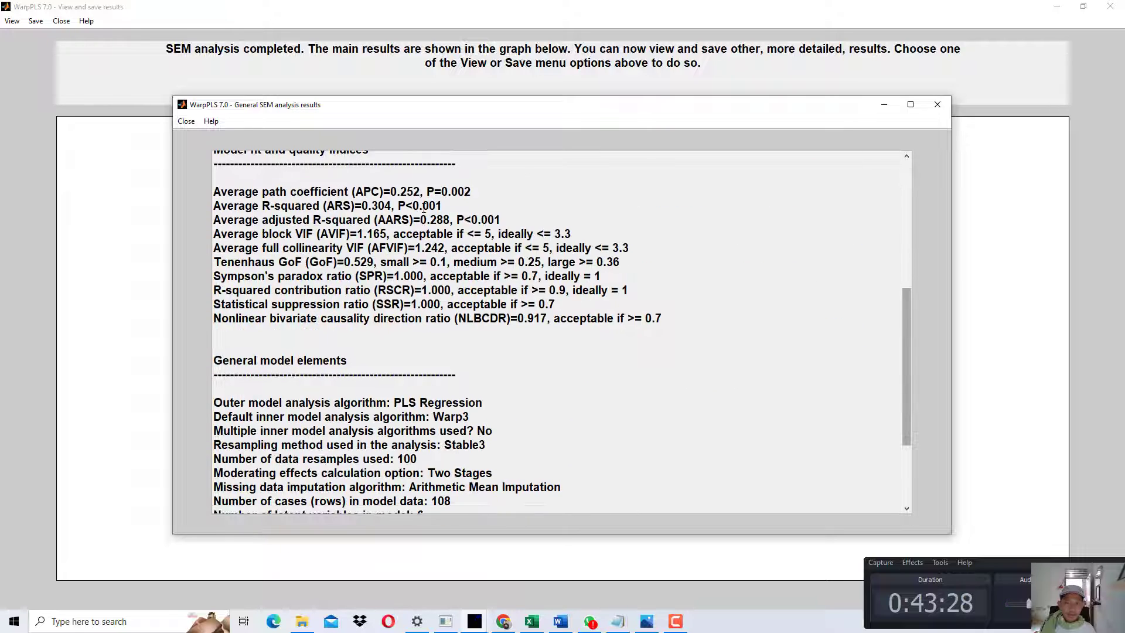
drag(425, 192, 501, 220)
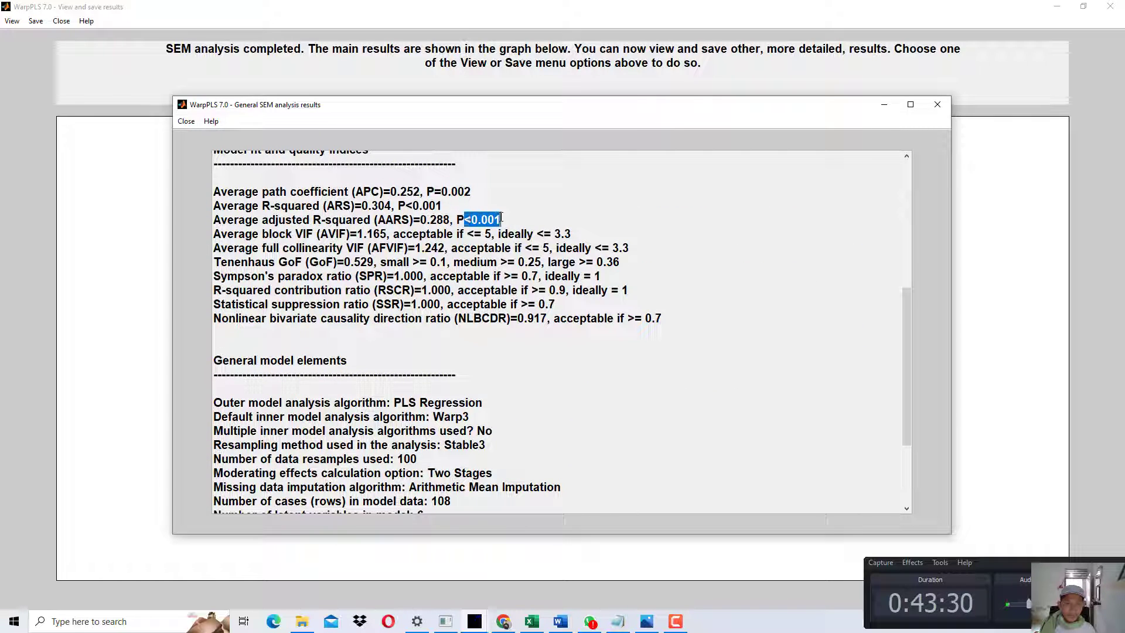
drag(357, 234, 392, 234)
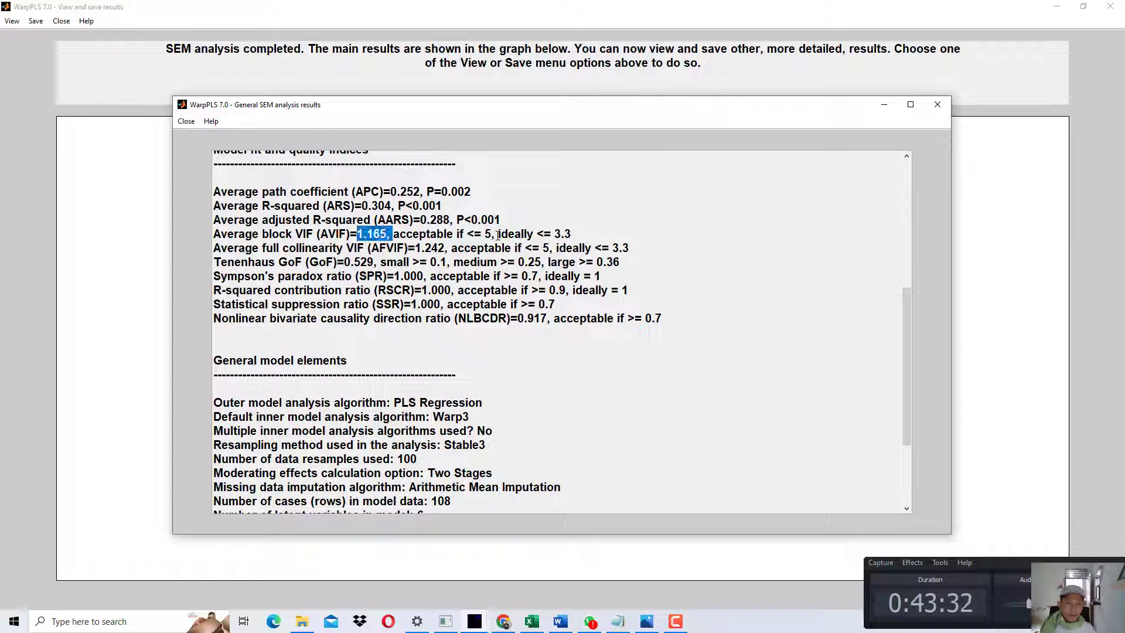
drag(482, 233, 495, 233)
drag(413, 248, 429, 249)
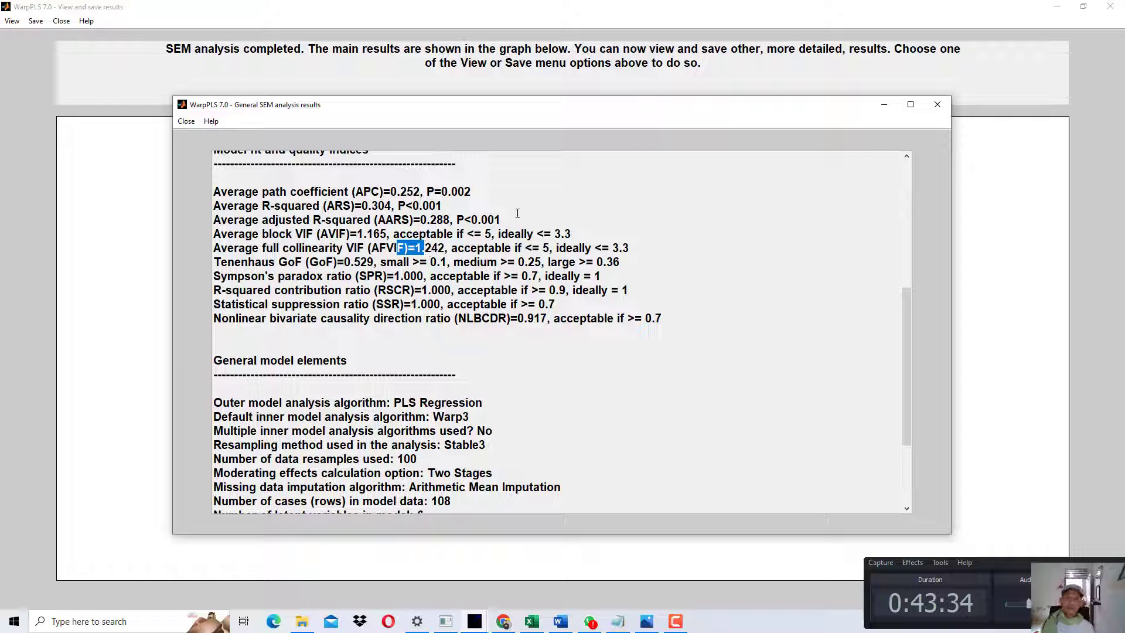
click(940, 105)
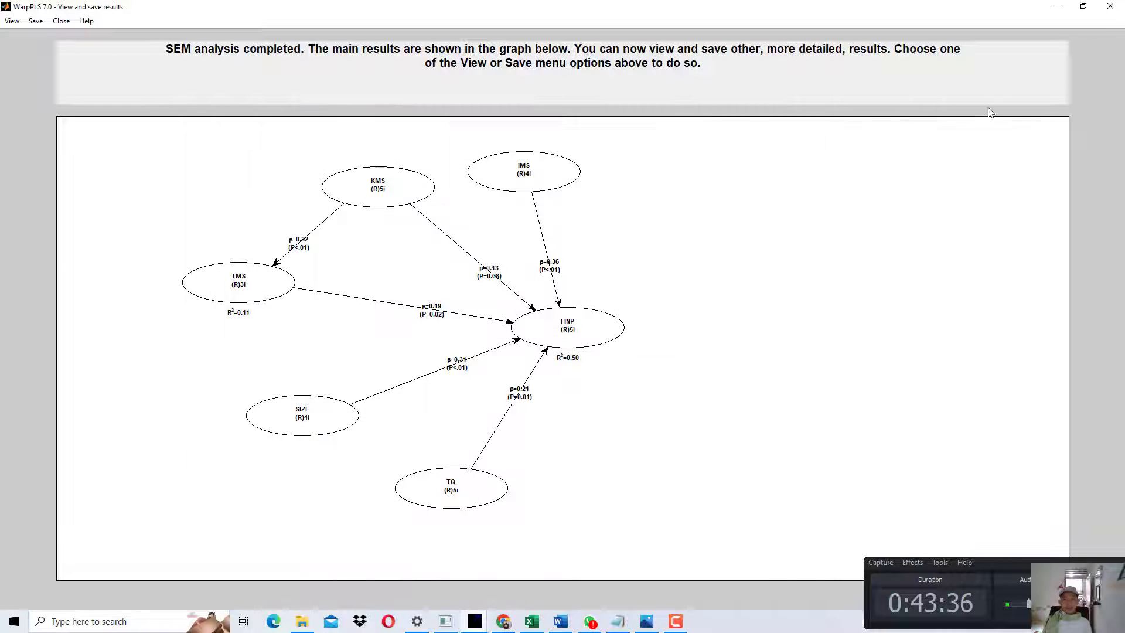
Close the SEM results window, check the exercise files in the latihan 20 november 2022 folder, and return to WarpPLS.
click(1110, 6)
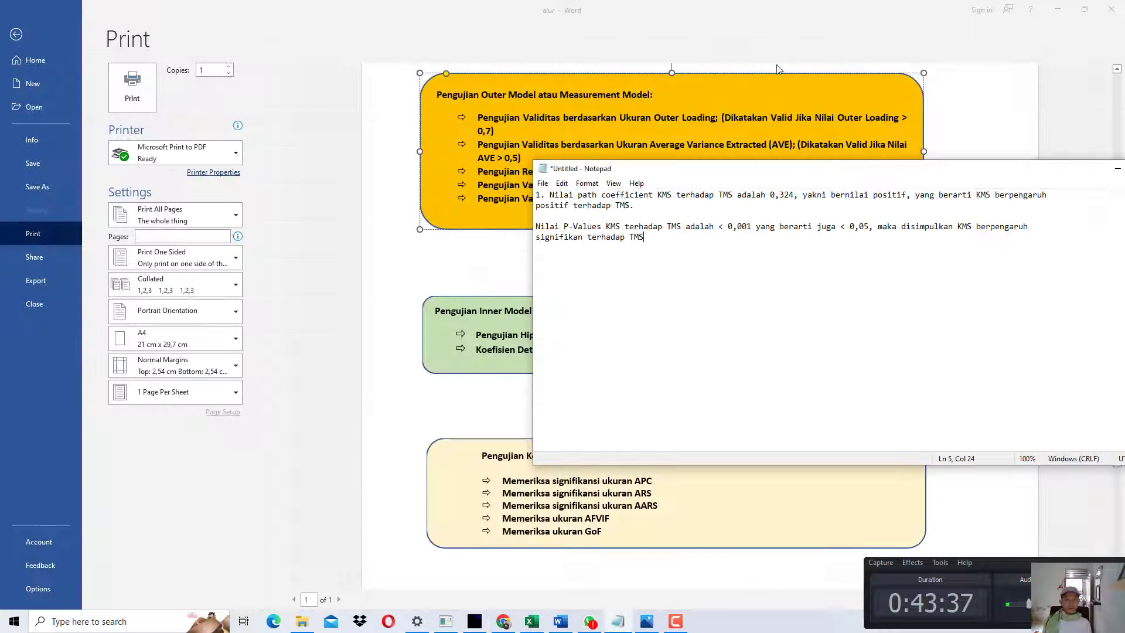
click(476, 621)
click(75, 58)
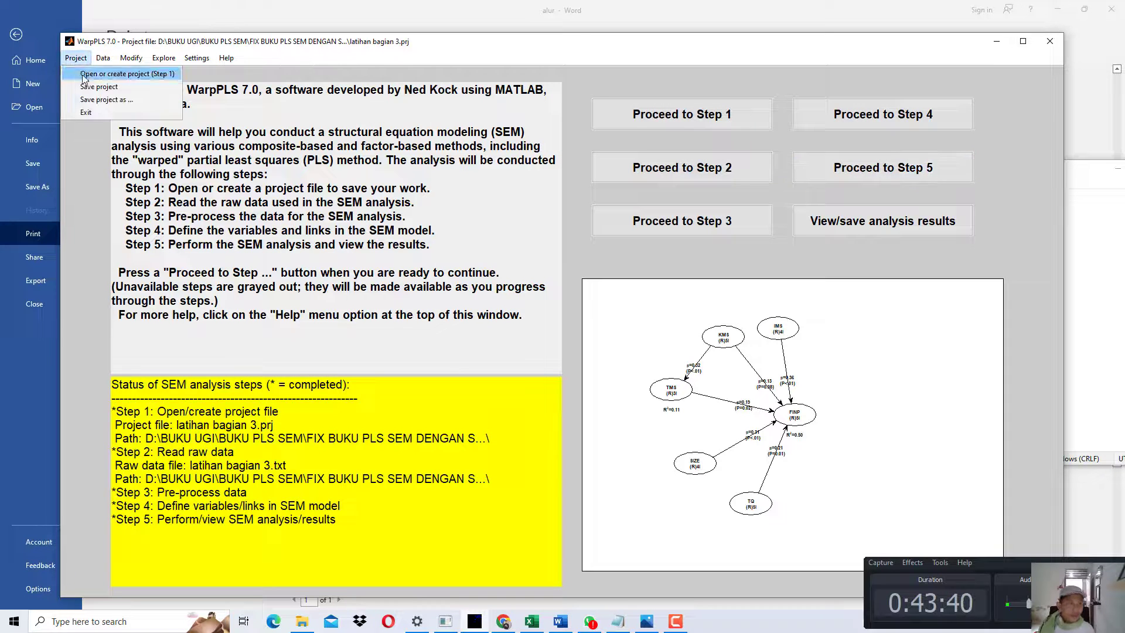
click(302, 621)
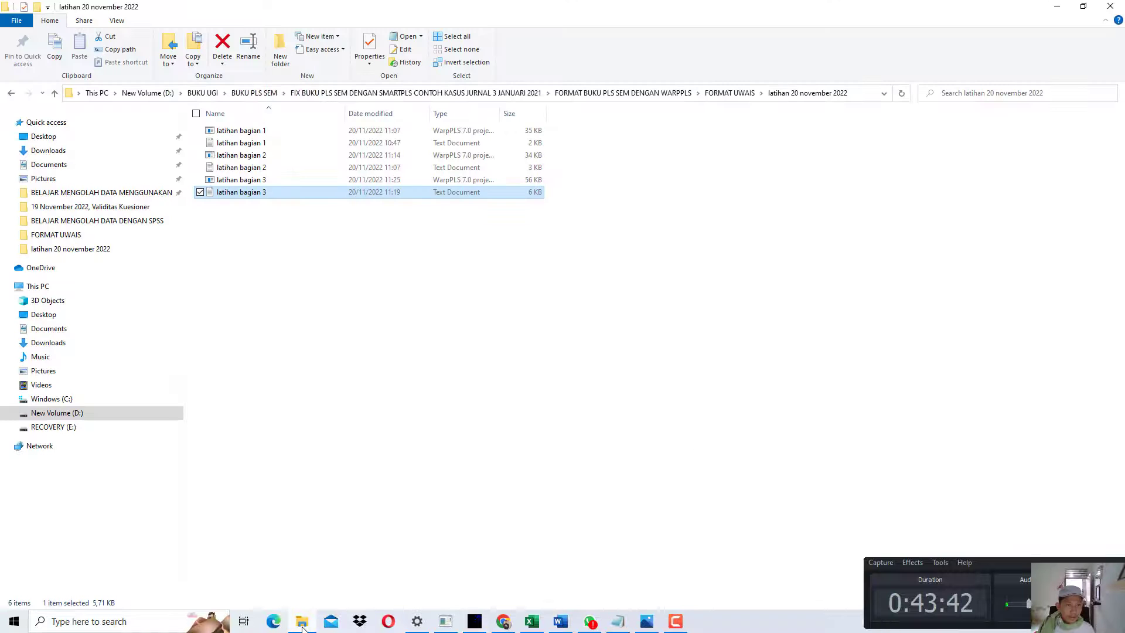
click(476, 621)
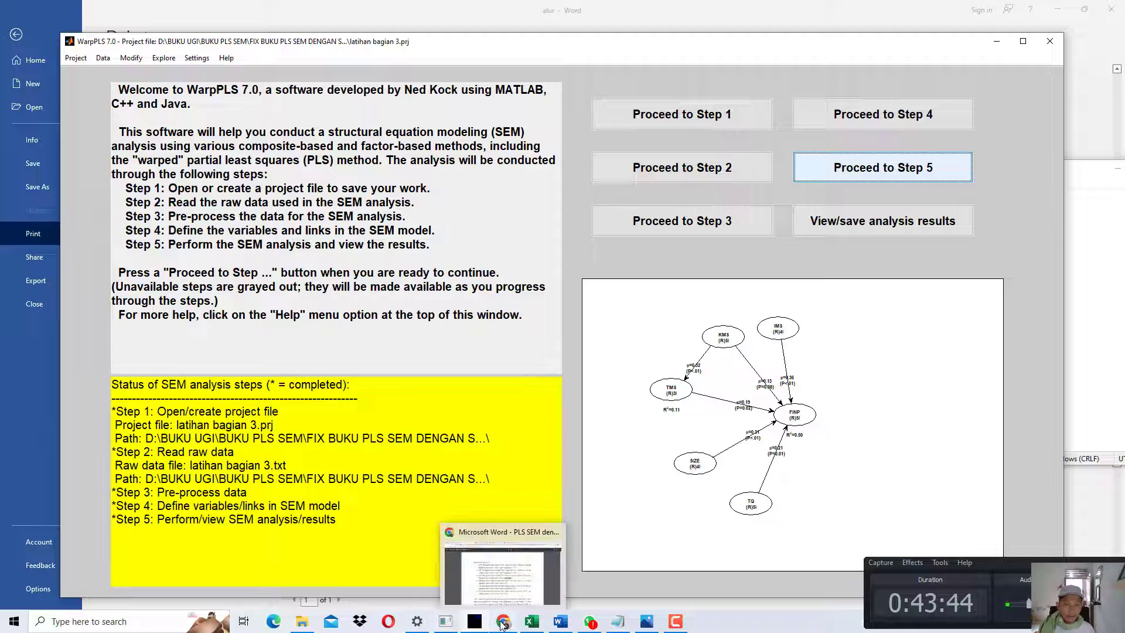
Find chapter 4 (Contoh Kasus 4) of the book in Chrome and read section 4.1 about the source article and journal.
click(502, 621)
scroll(526, 368, down, 10)
scroll(525, 368, down, 20)
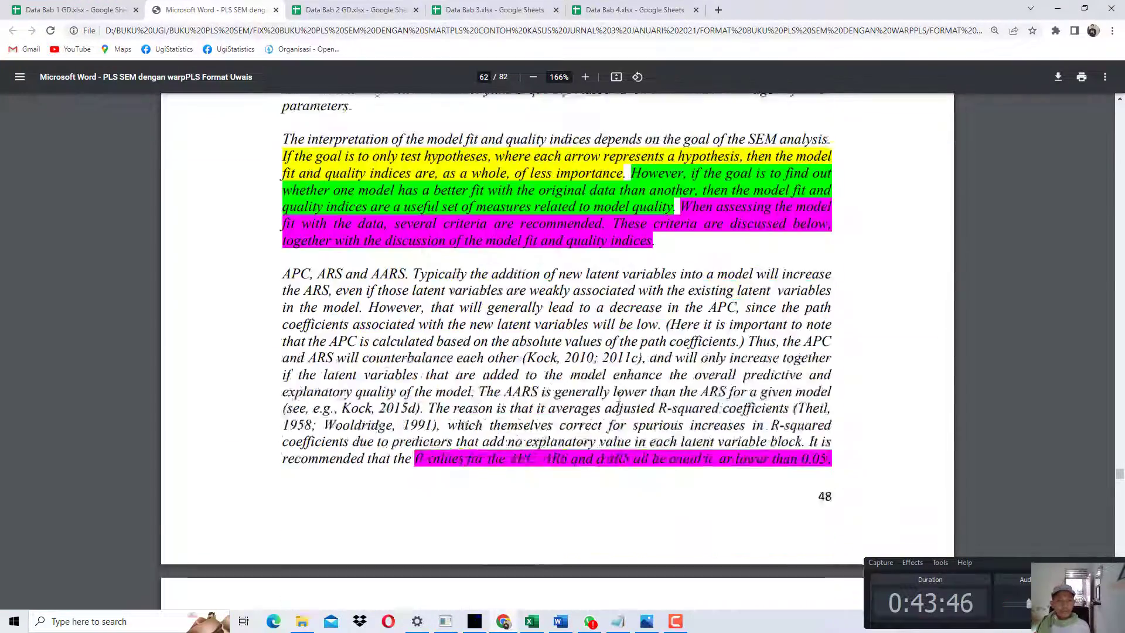
scroll(676, 361, down, 11)
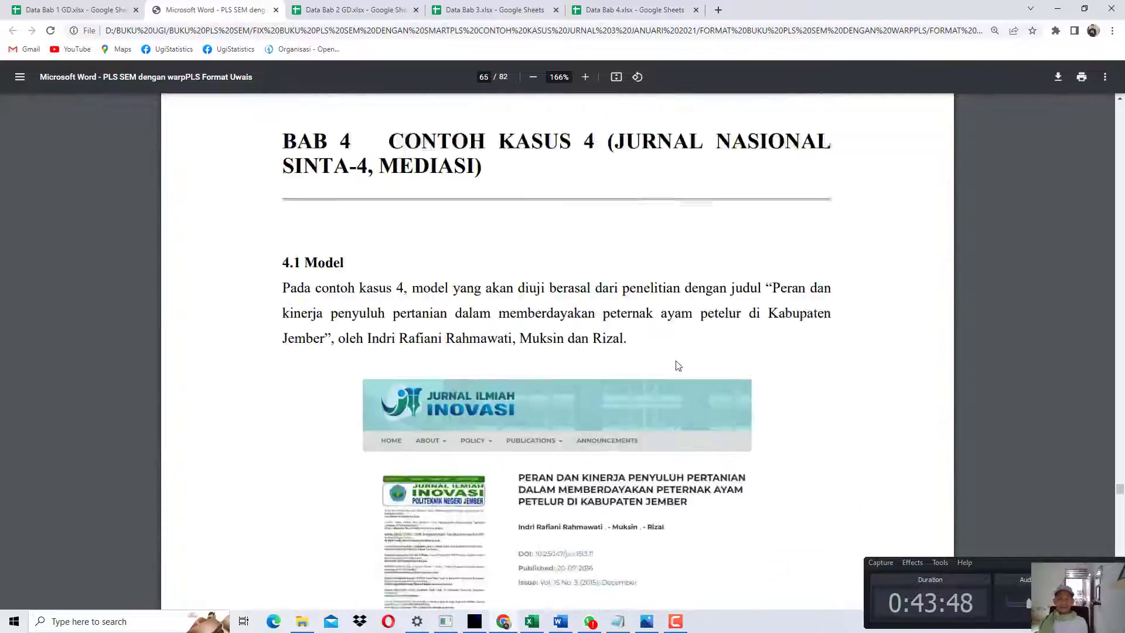
scroll(677, 363, up, 1)
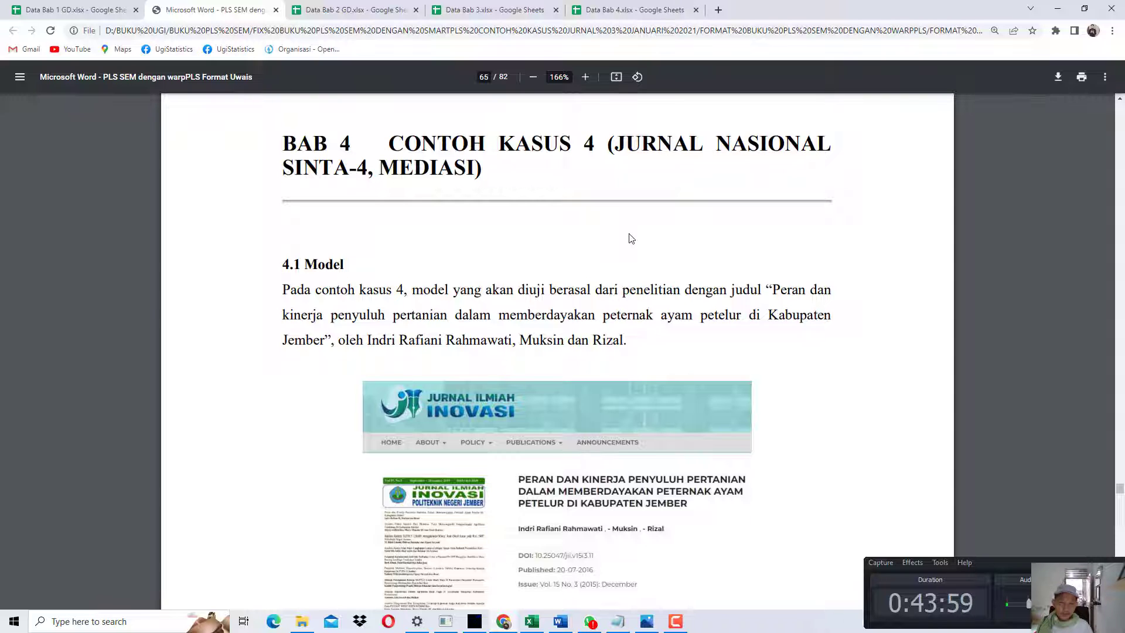
scroll(631, 246, down, 4)
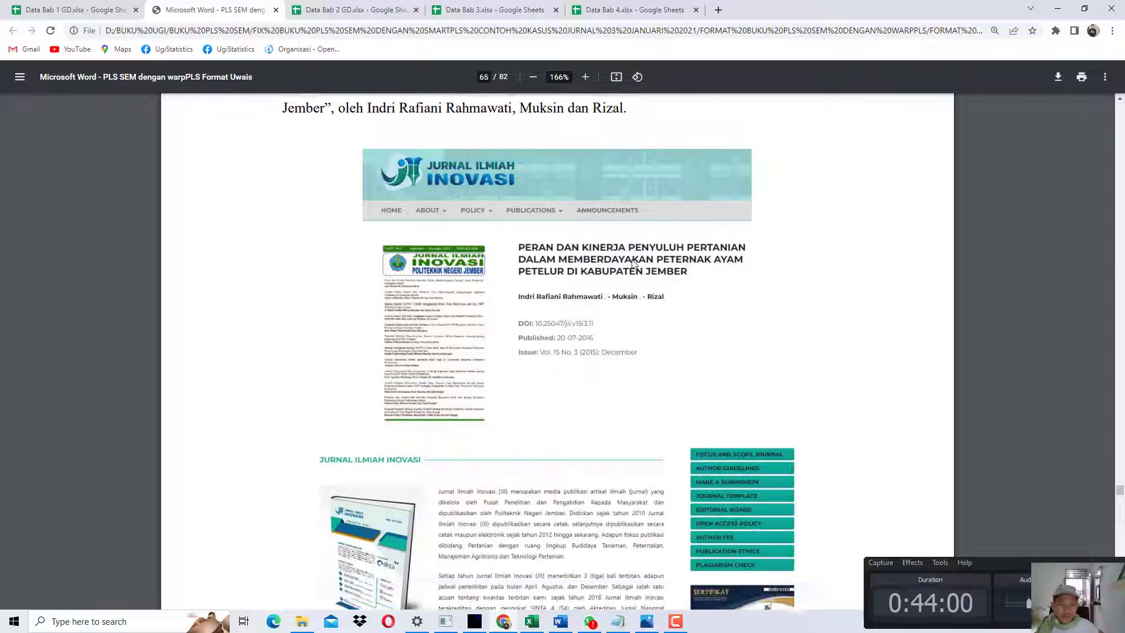
scroll(631, 258, up, 2)
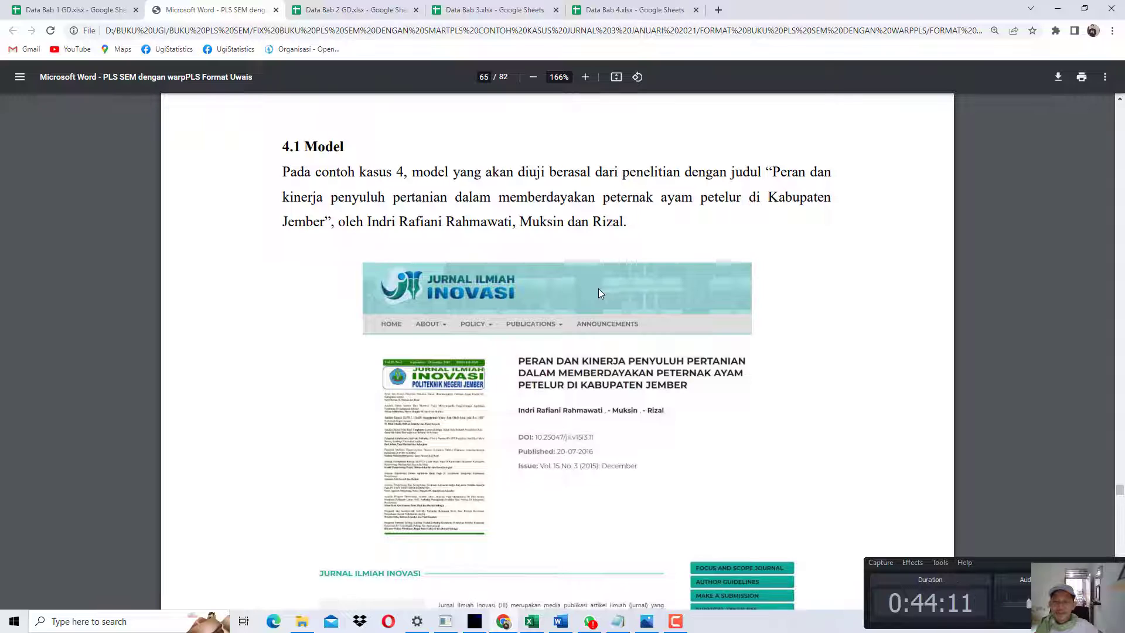
scroll(599, 291, down, 1)
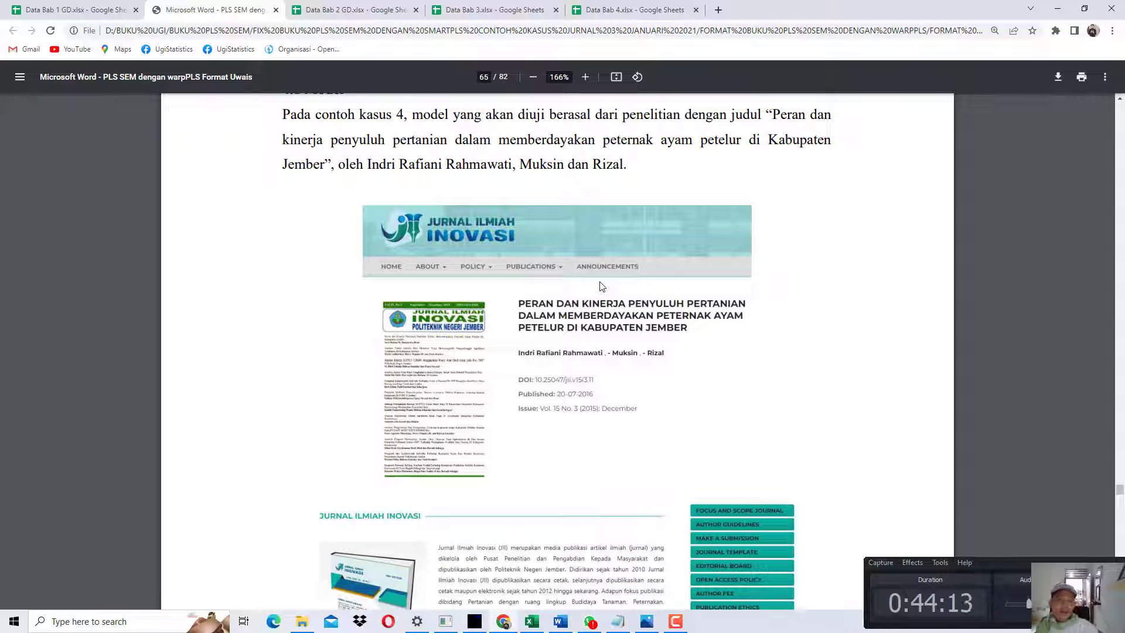
drag(392, 168, 498, 143)
click(549, 190)
Examine the research model in Gambar 4.2 and the description of its variables, especially Keberdayaan Peternak.
scroll(549, 190, down, 15)
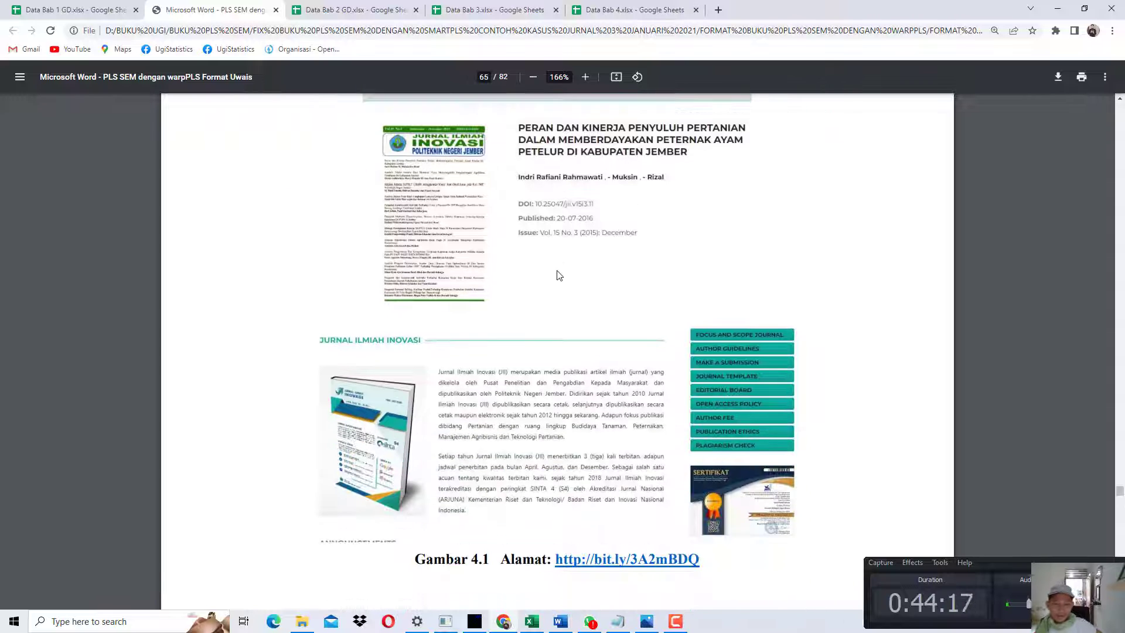
scroll(559, 276, up, 2)
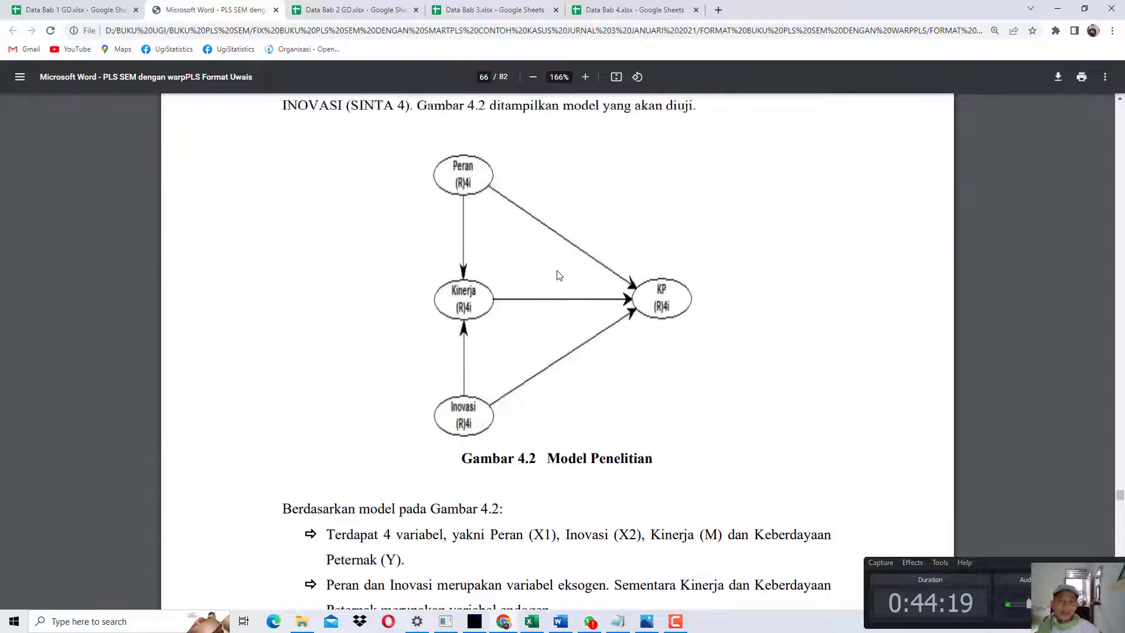
scroll(560, 280, up, 12)
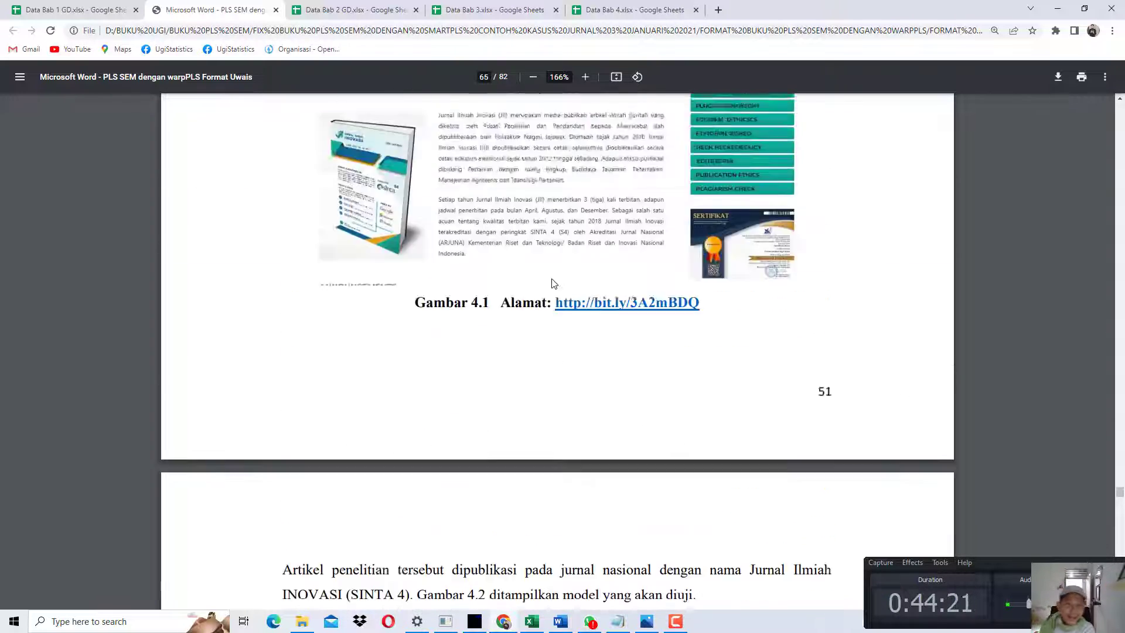
scroll(571, 275, down, 7)
scroll(571, 276, down, 7)
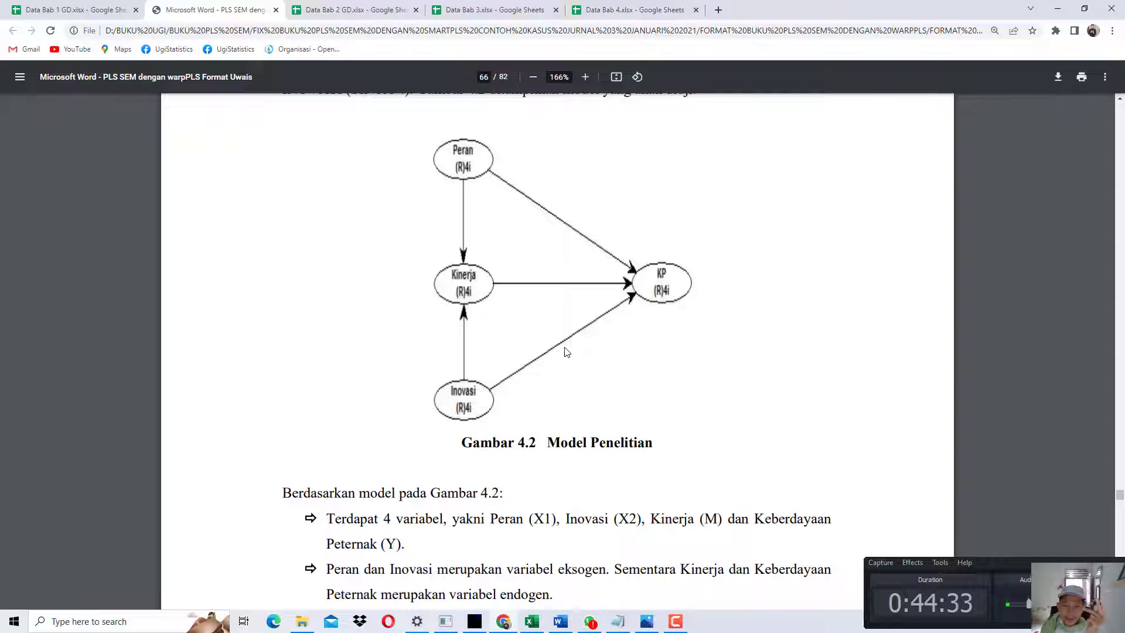
scroll(656, 310, down, 3)
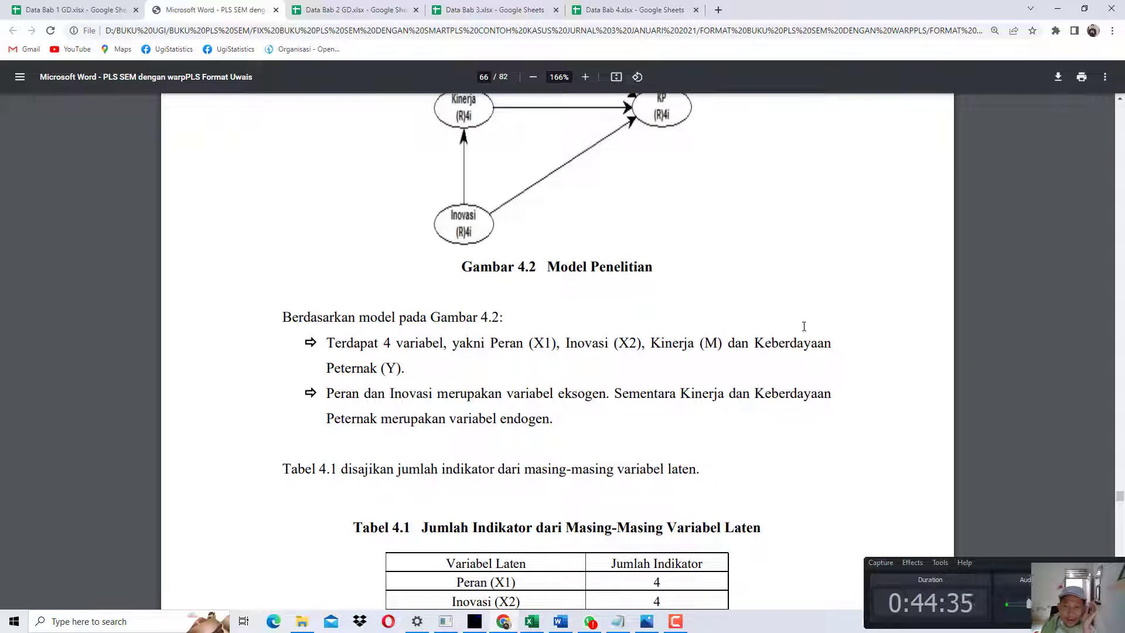
double_click(767, 344)
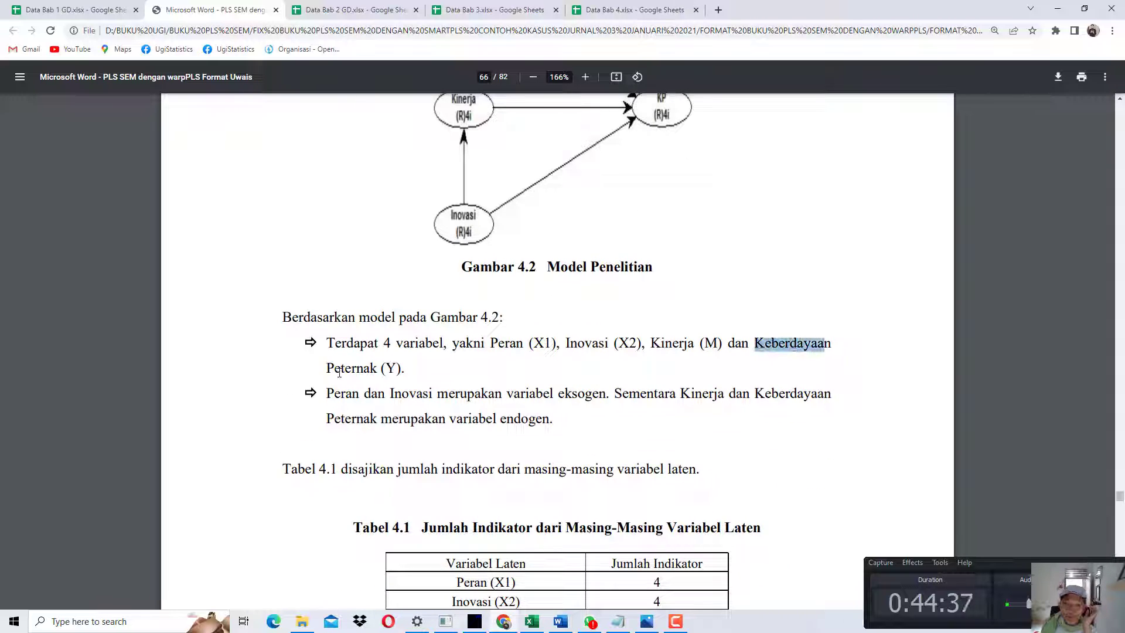
click(380, 368)
double_click(379, 368)
scroll(384, 368, up, 3)
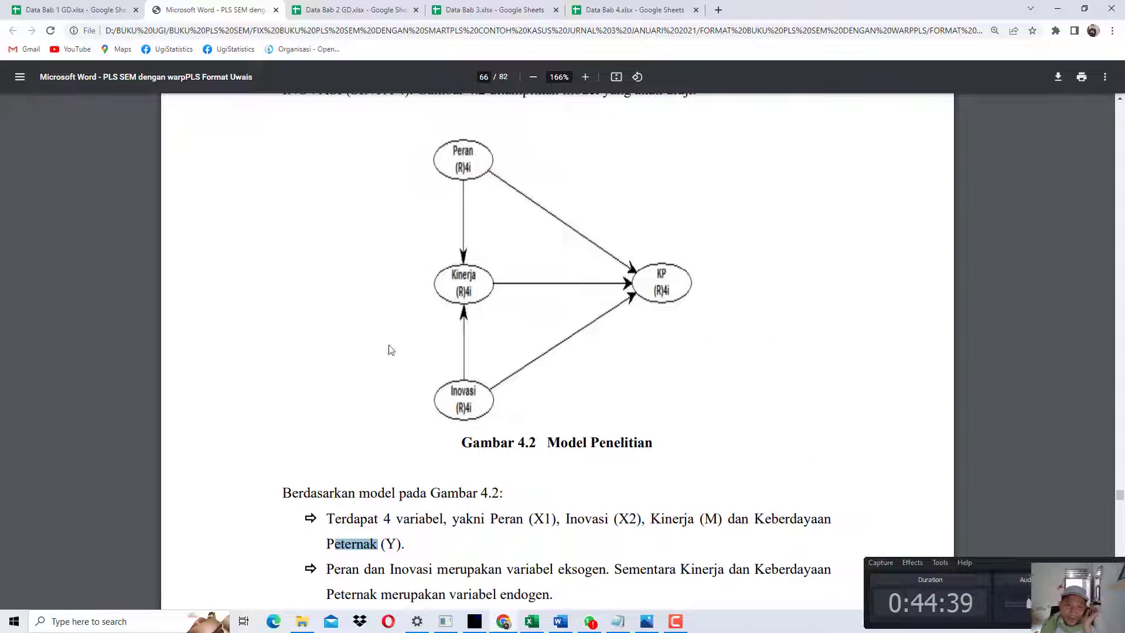
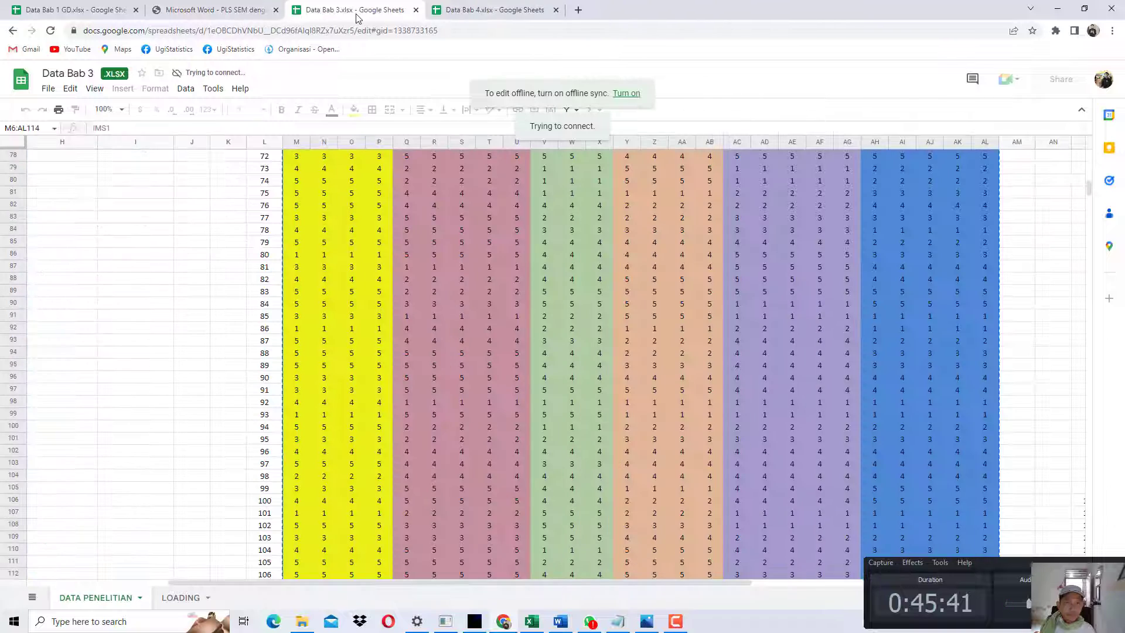
Close the Data Bab 3 spreadsheet and copy the whole indicator table, No through KP4, from Sheet1 of Data Bab 4.
click(416, 10)
click(580, 322)
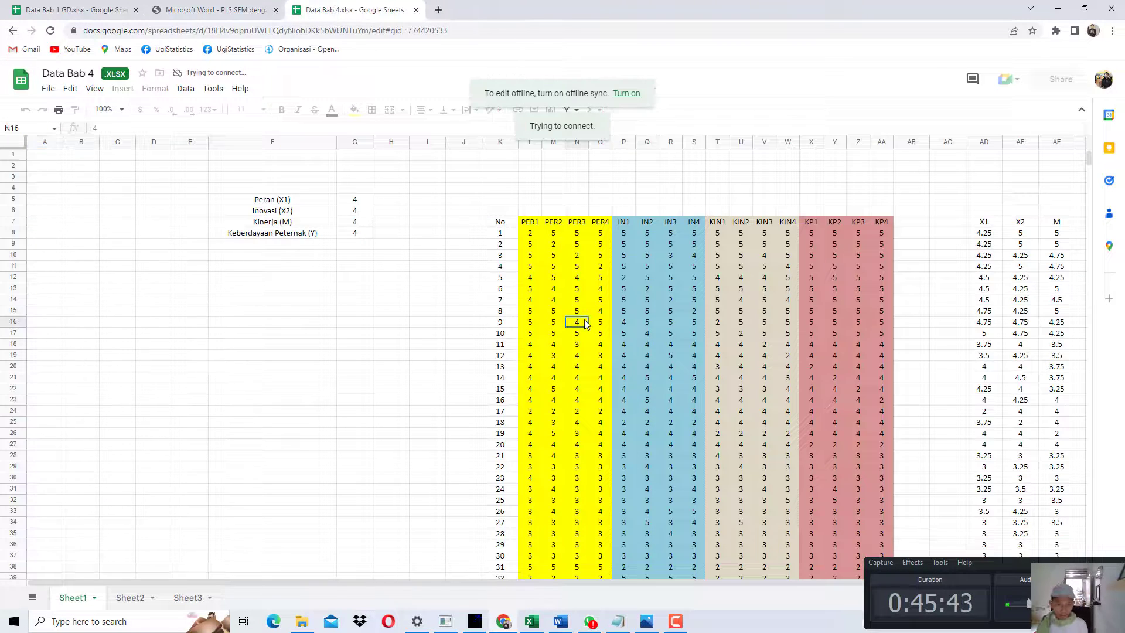
key(ctrl+a)
Create a text document named latihan bagian 4 in the latihan 20 november 2022 folder.
click(301, 621)
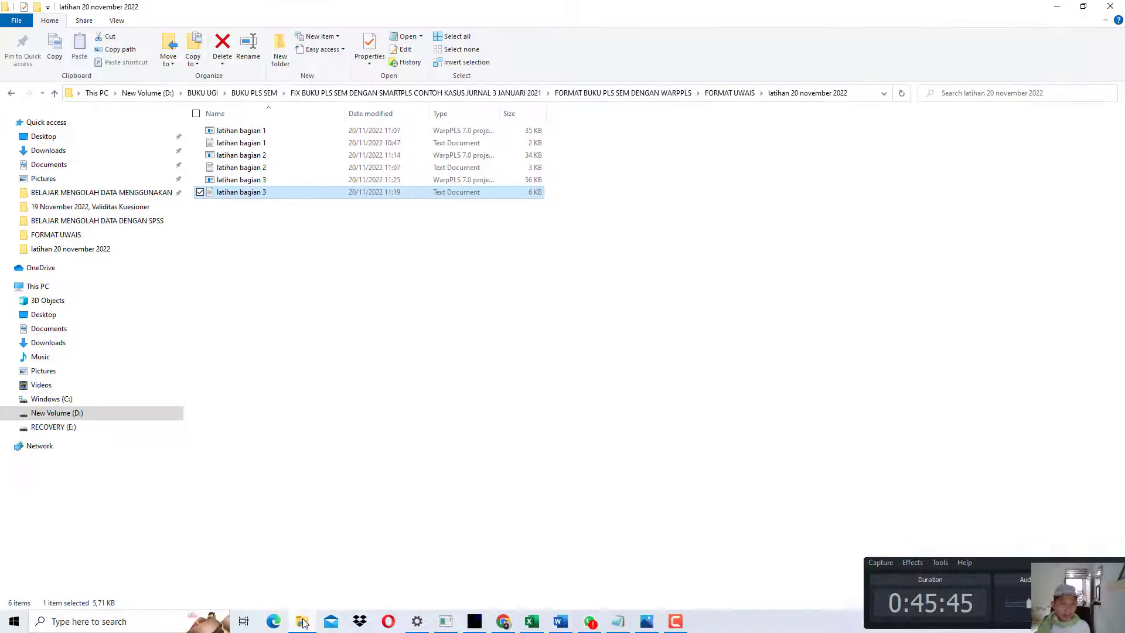
right_click(326, 338)
mouse_move(310, 517)
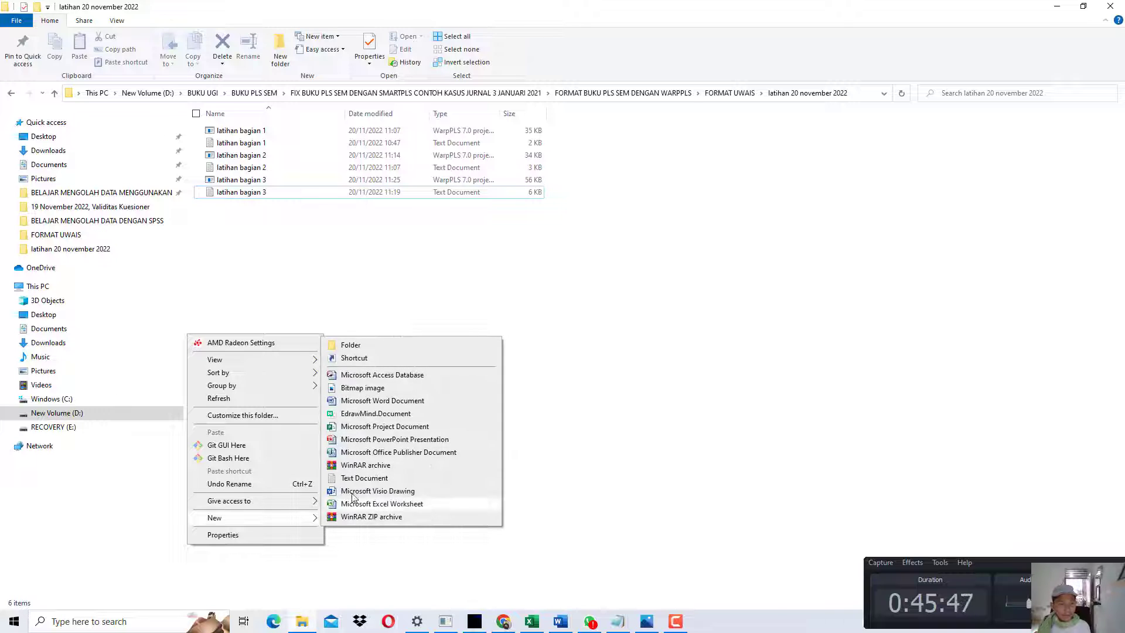
click(358, 478)
text(latih)
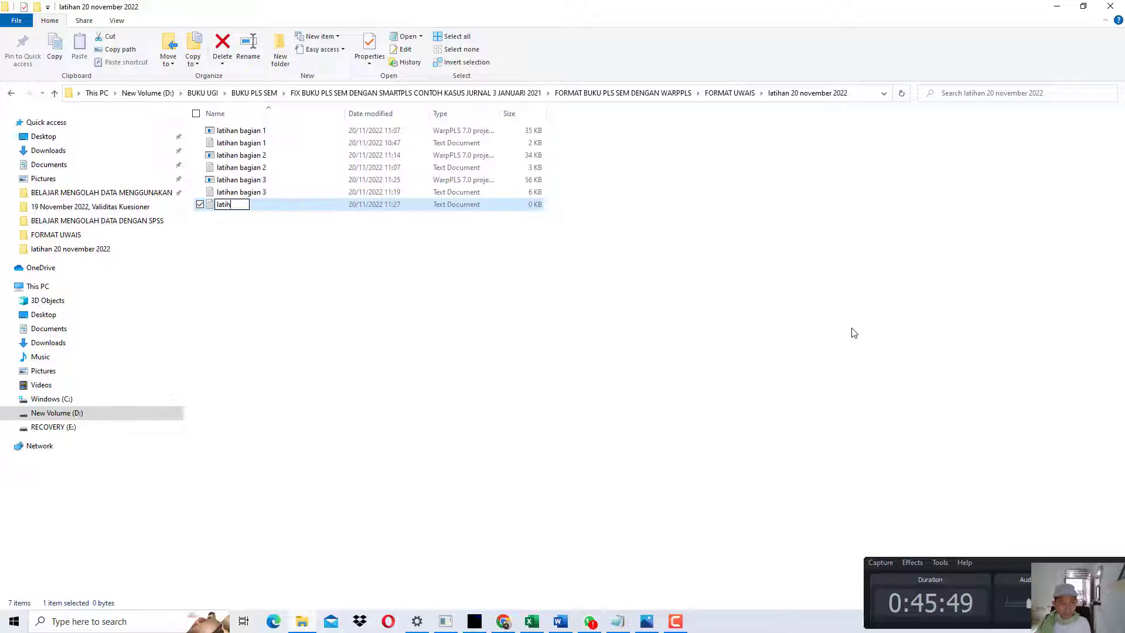
text(an bagian 4)
key(Return)
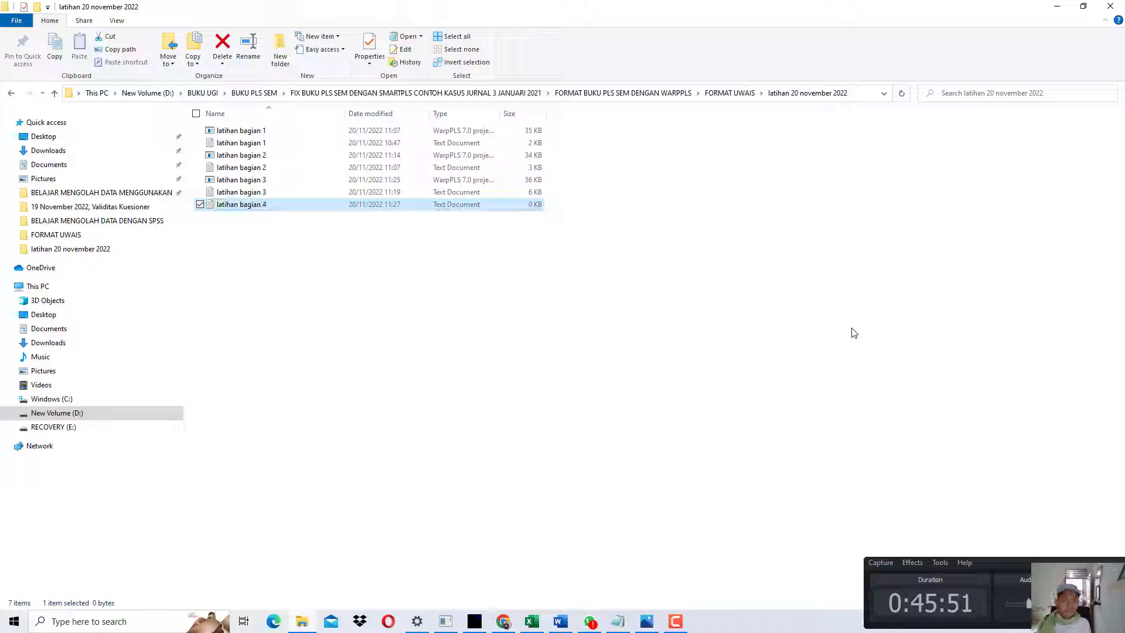
Paste the copied chapter 4 data into the latihan bagian 4 text file, save it and close it.
key(Return)
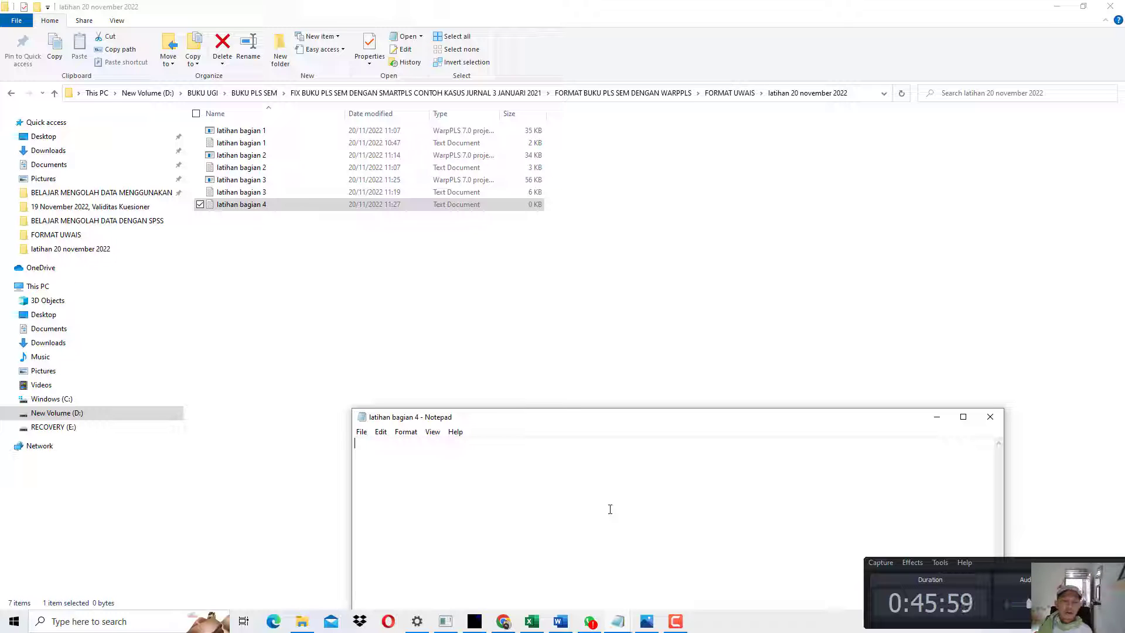
key(ctrl+v)
click(963, 417)
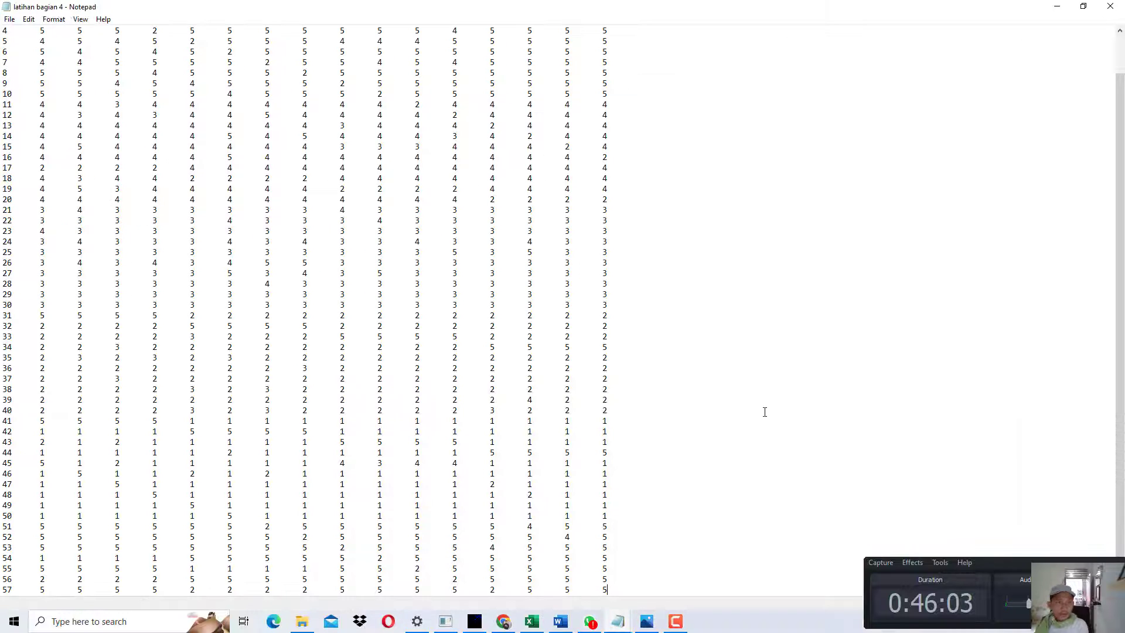
click(1110, 6)
Save the current WarpPLS project and save a copy of it as latihan bagian 4 in the same folder.
key(alt+Tab)
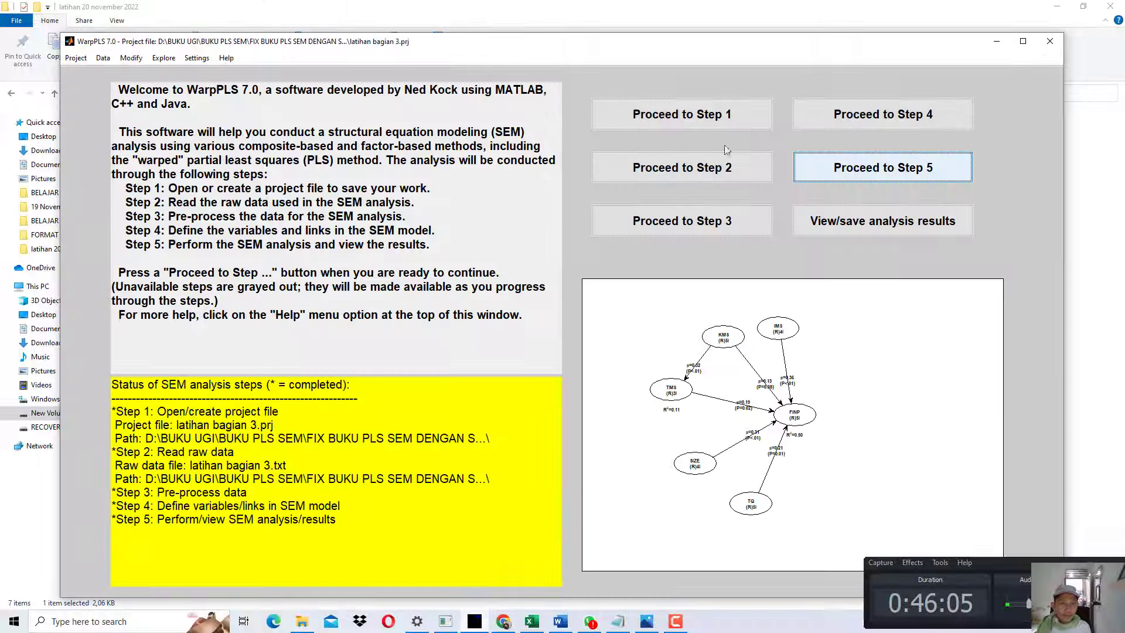
click(75, 58)
click(101, 88)
click(75, 57)
click(106, 99)
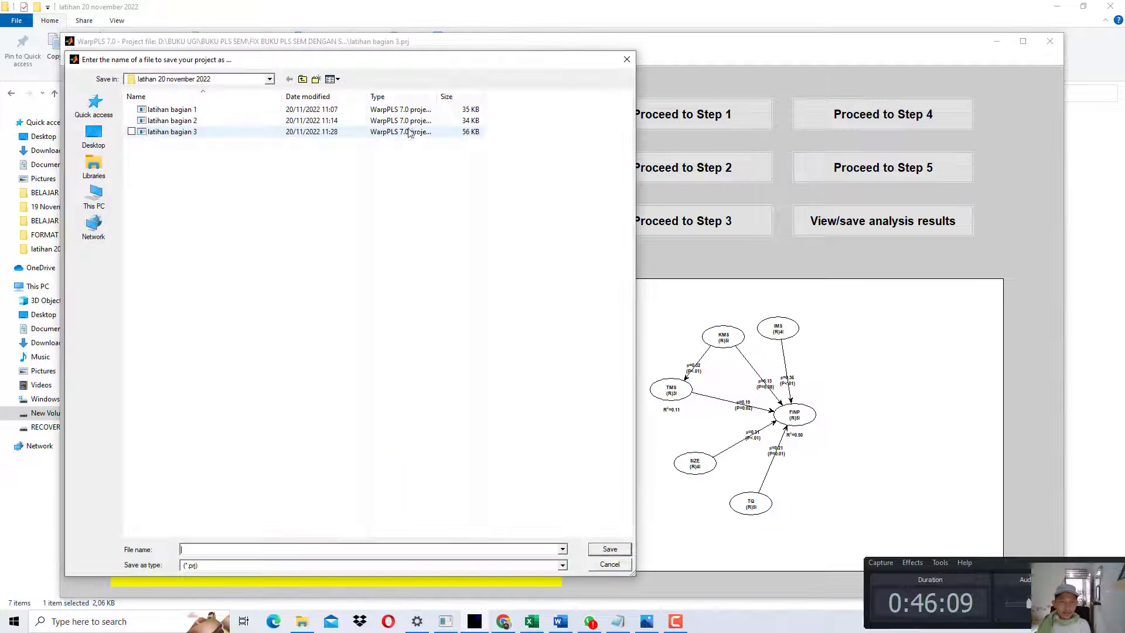
text(latihan bagian 4)
key(Return)
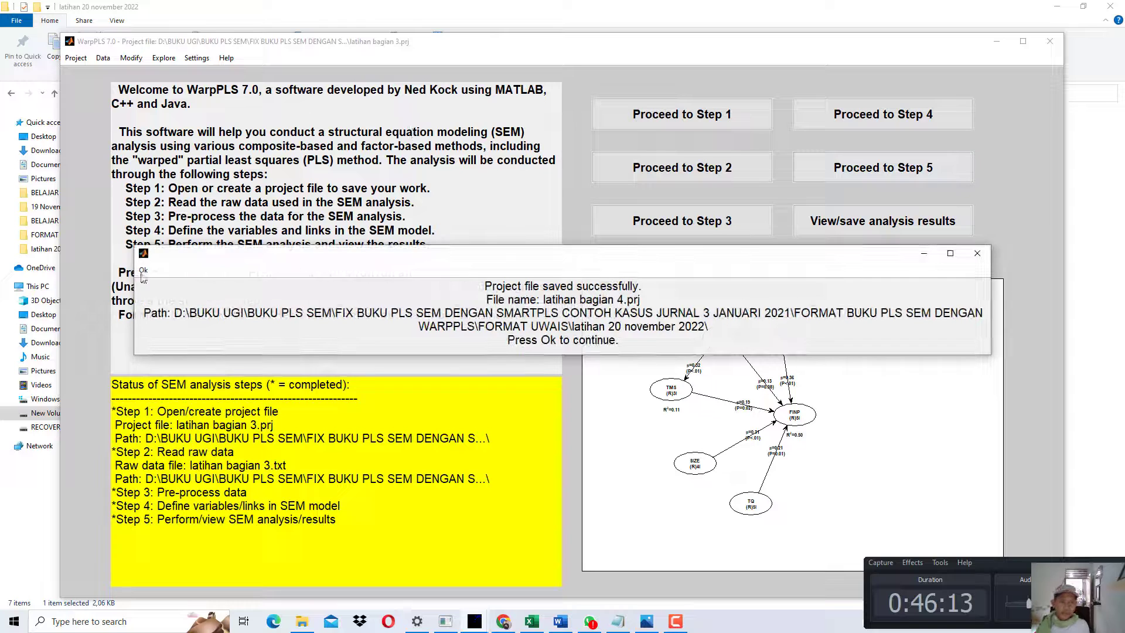
click(142, 272)
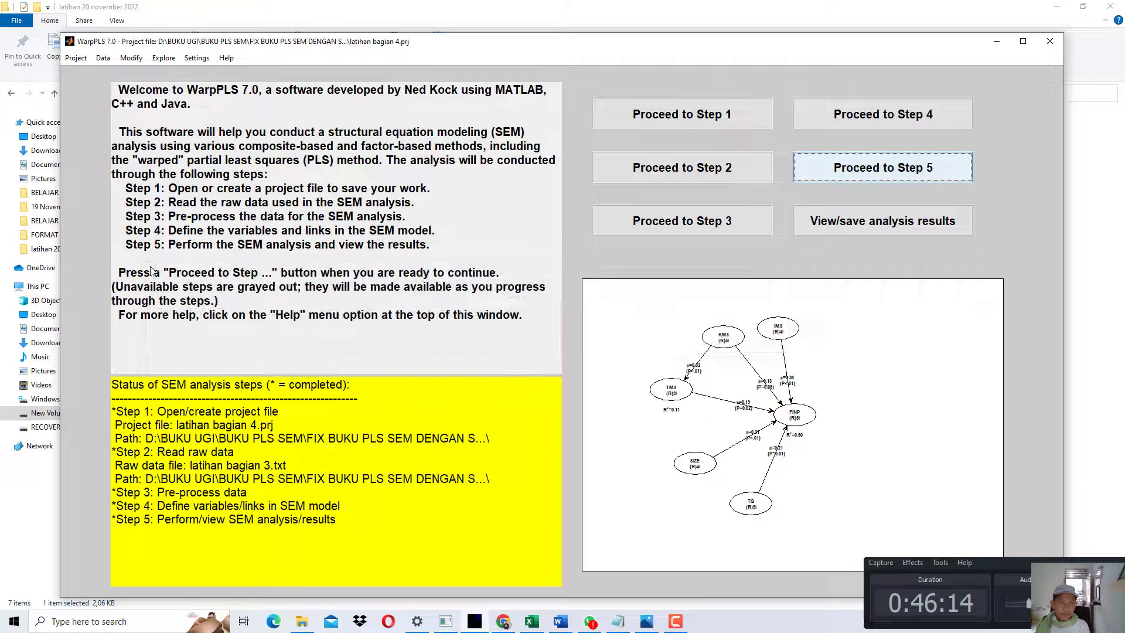
Read the raw data from the latihan bagian 4 text file with tab separators and accept the imported table.
click(655, 170)
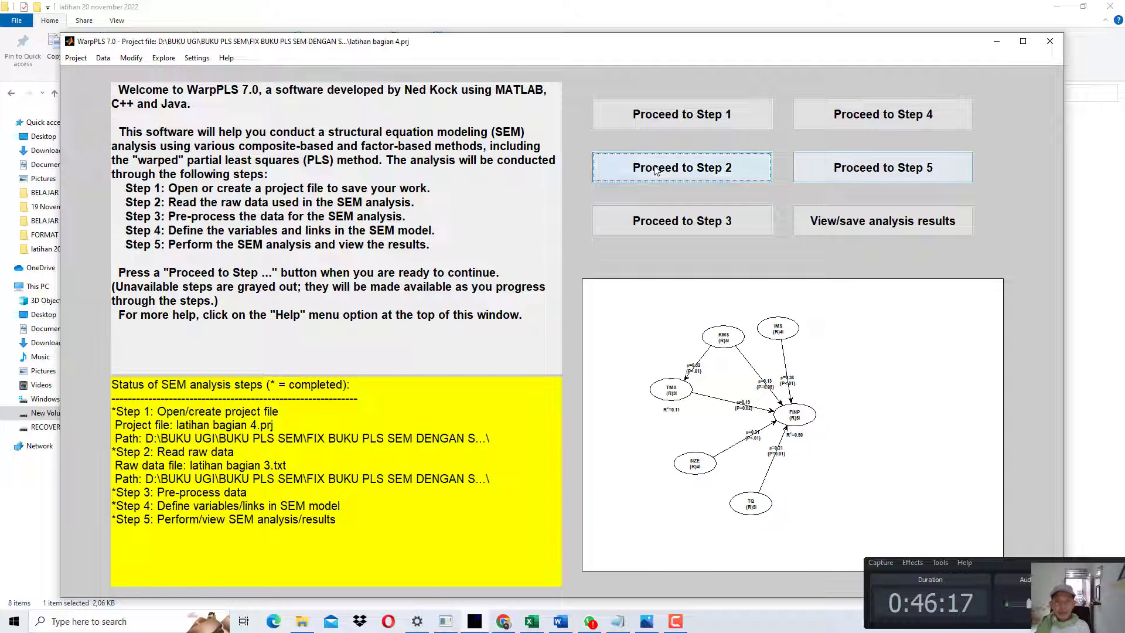
key(Return)
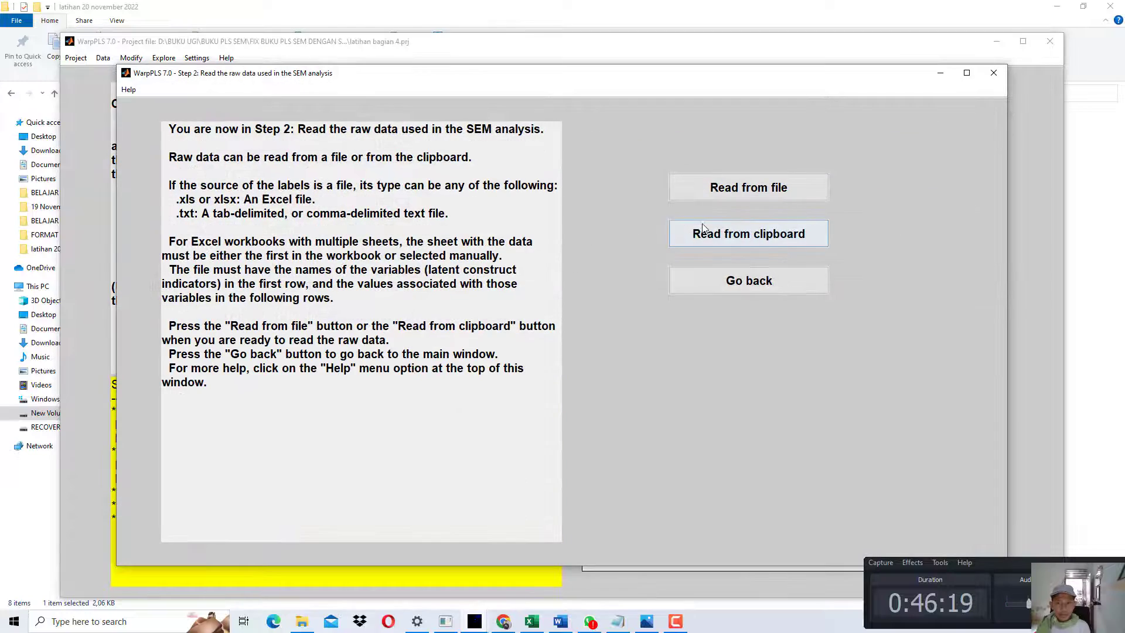
click(746, 188)
double_click(252, 172)
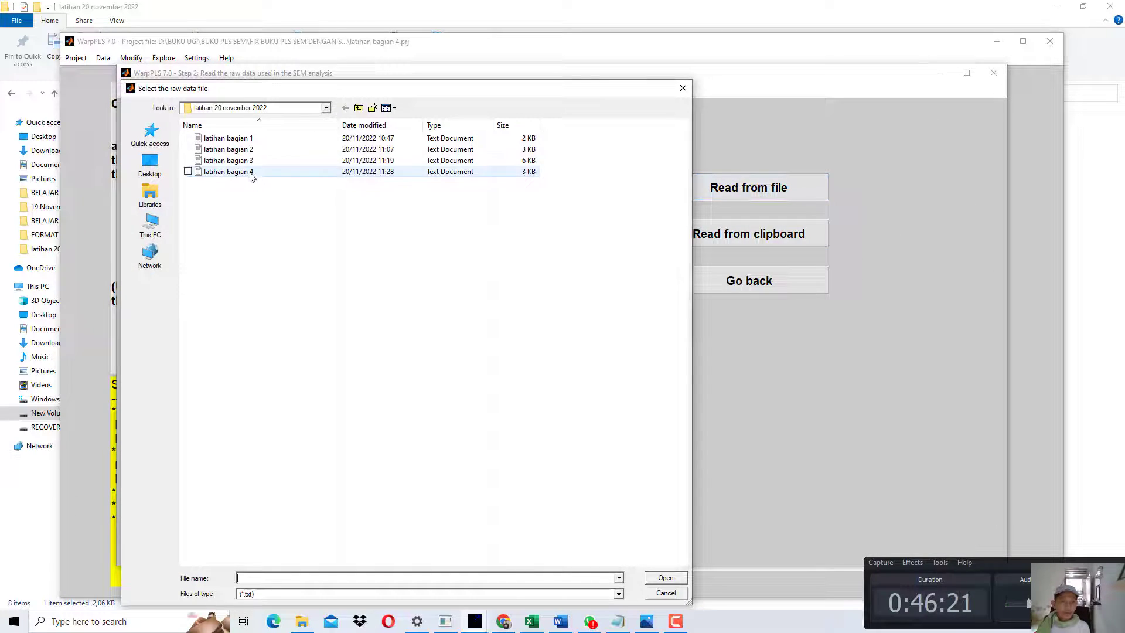
key(Return)
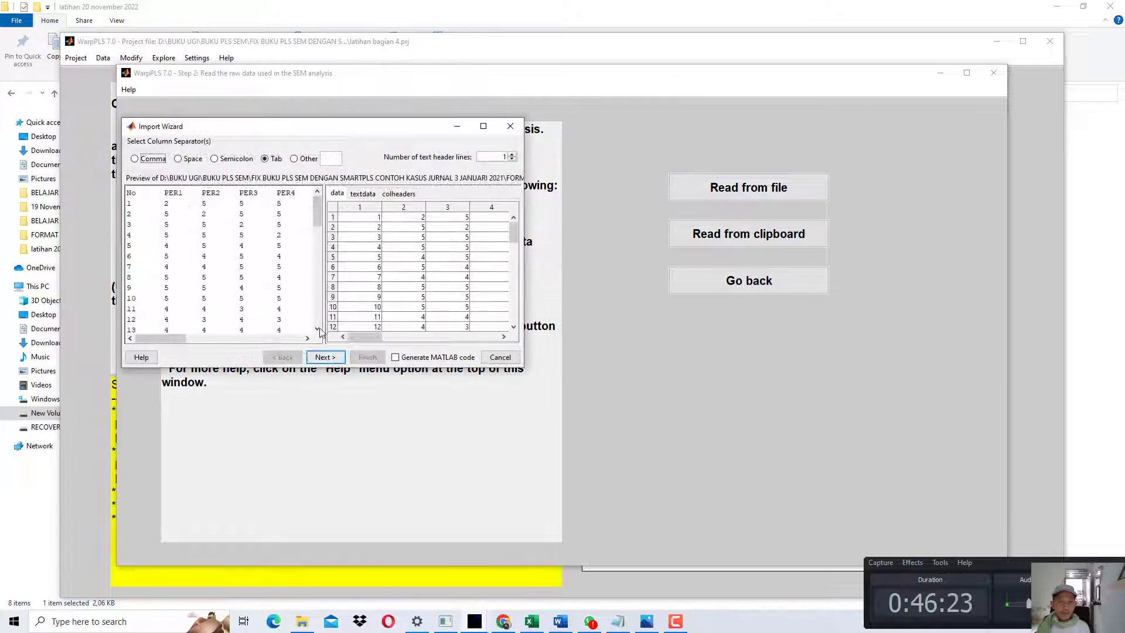
click(325, 357)
click(367, 357)
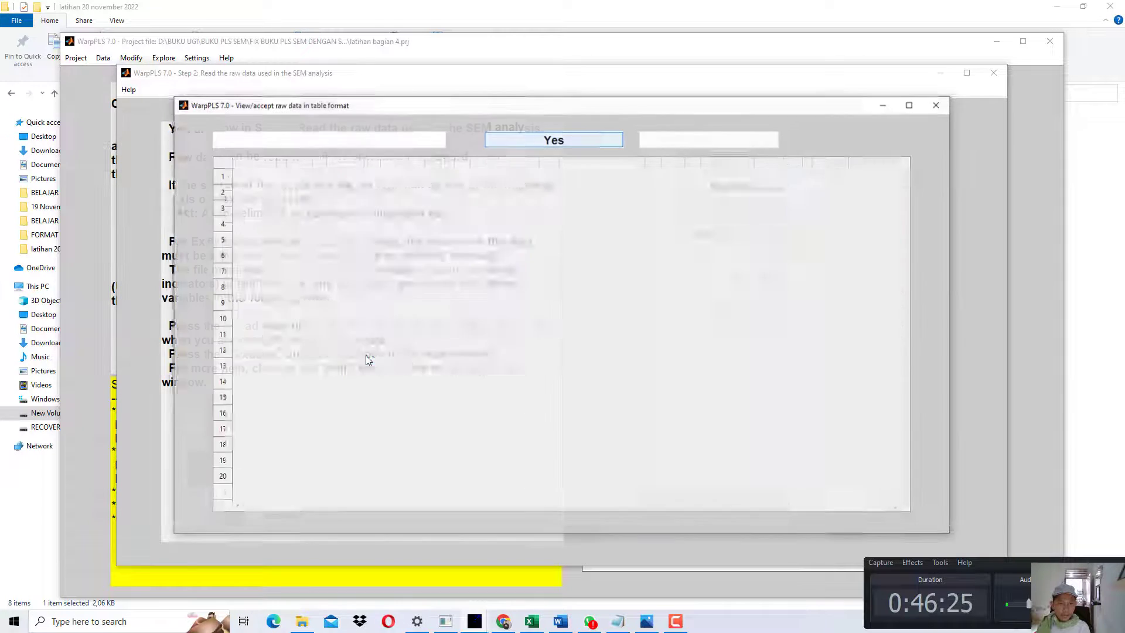
key(Return)
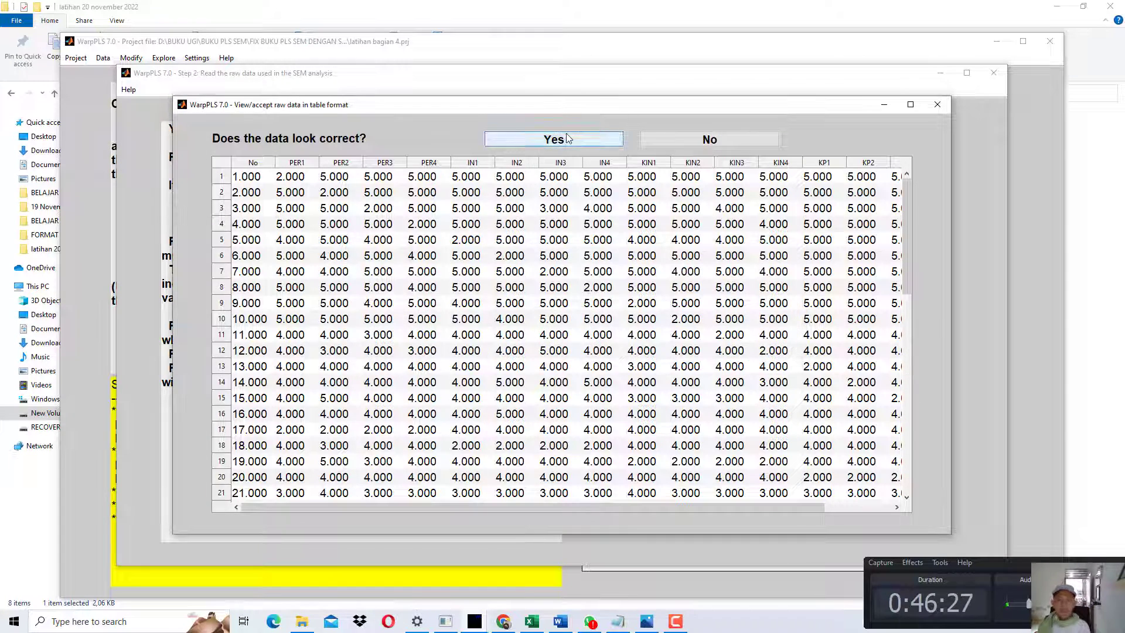
click(566, 139)
click(145, 270)
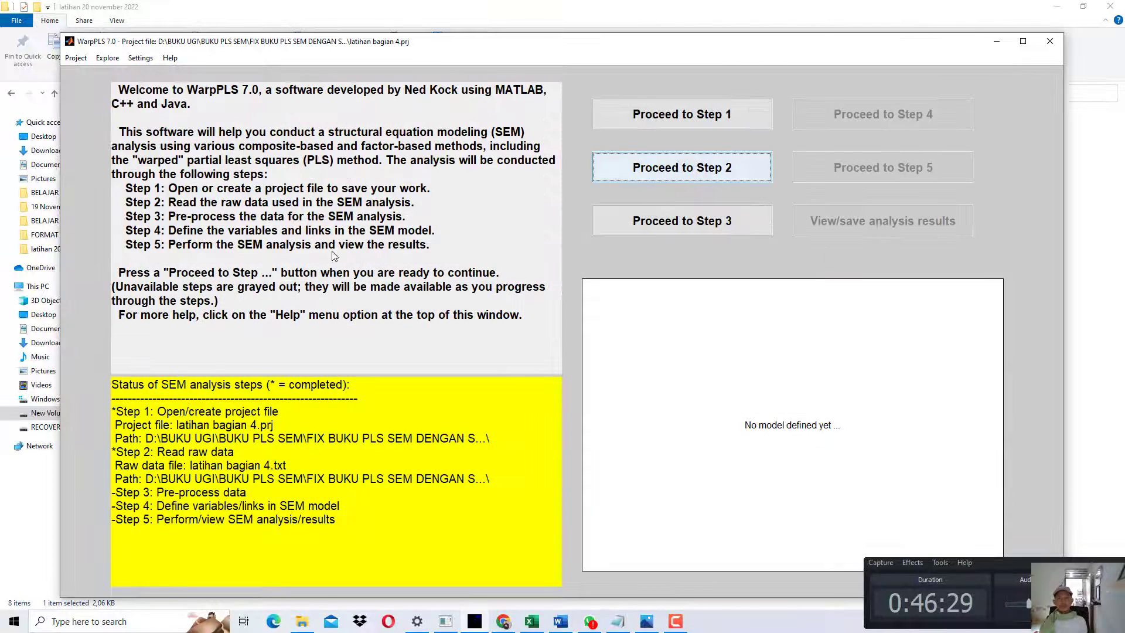
Pre-process the imported data and accept the standardized data table.
click(650, 217)
click(682, 234)
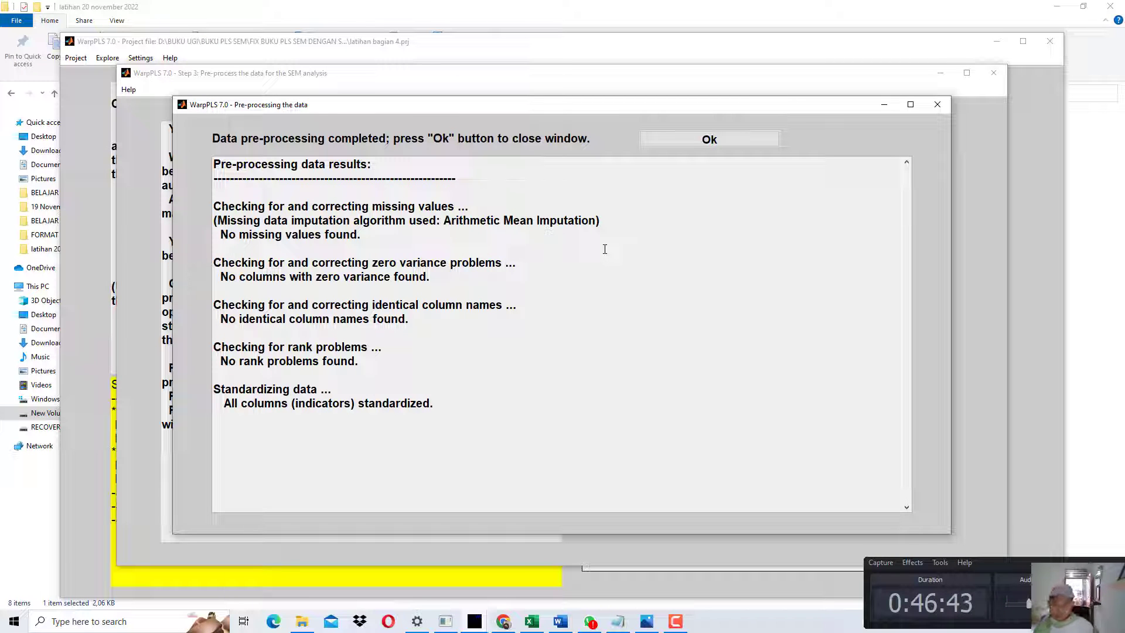
click(677, 144)
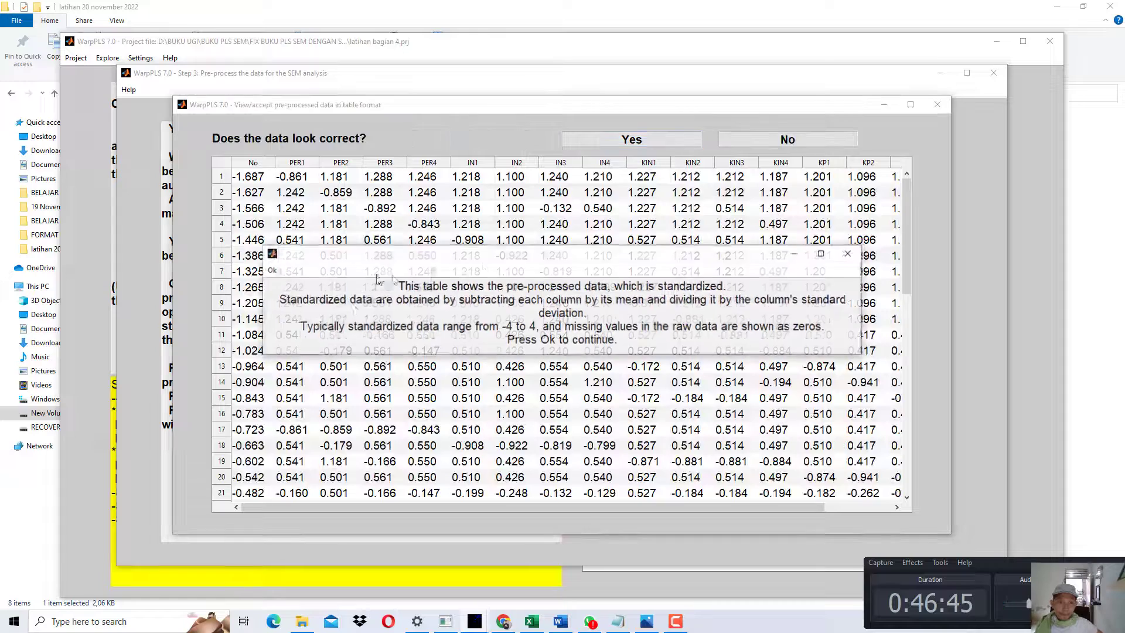
click(270, 270)
click(685, 139)
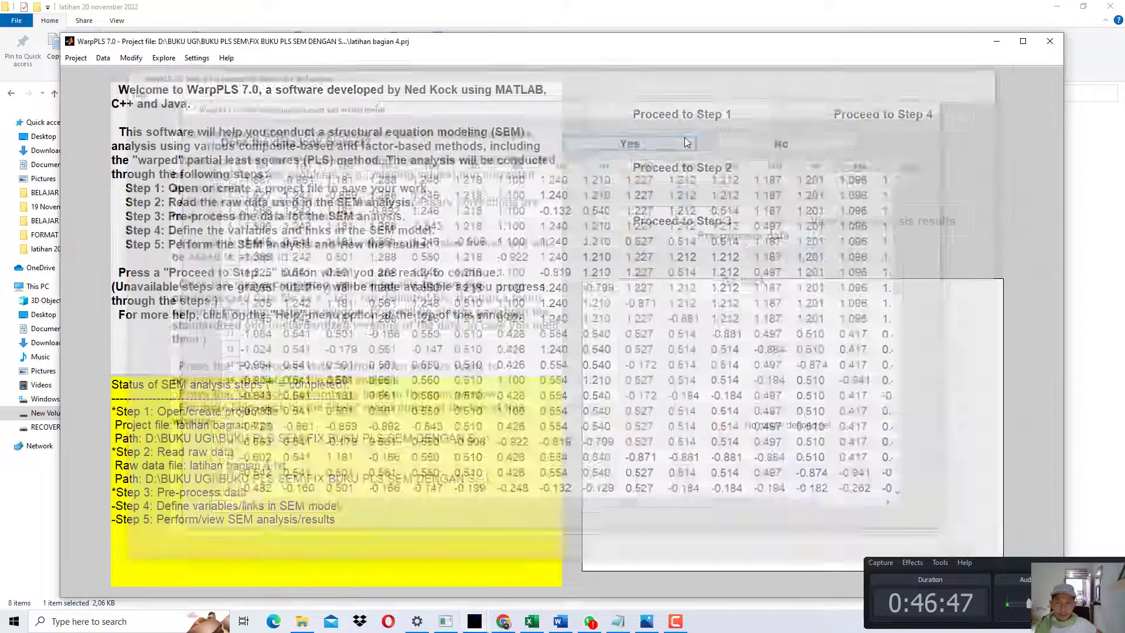
Start defining the SEM model and maximize the model editor window.
click(919, 114)
click(779, 232)
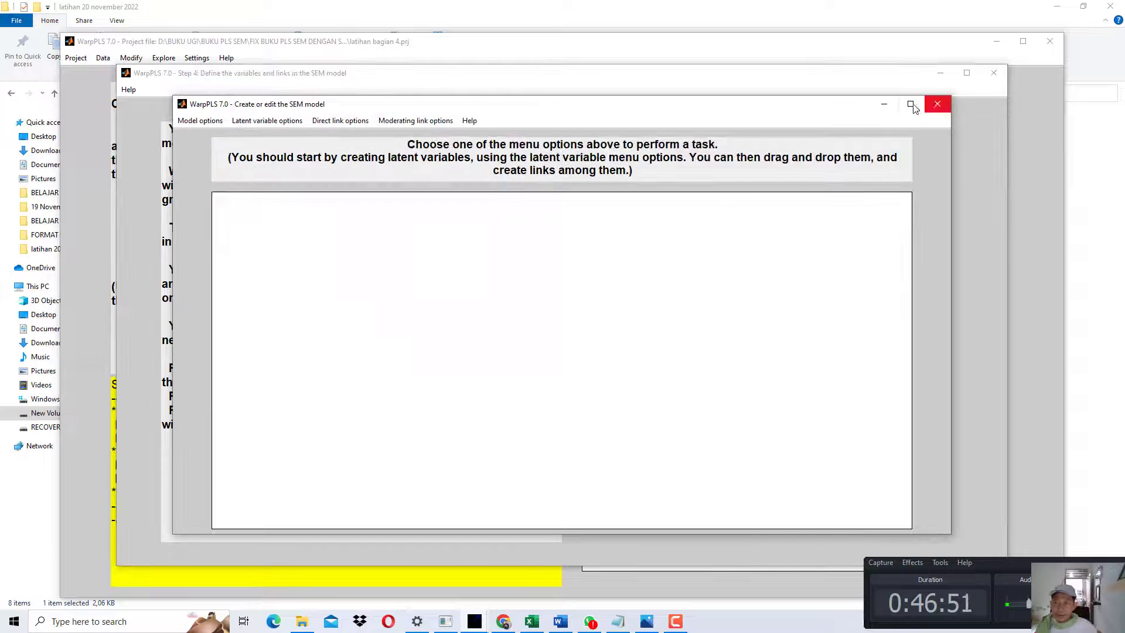
click(911, 104)
Close the Data Bab 4 spreadsheet, examine the research model in Gambar 4.2 of the book PDF in Chrome and return to WarpPLS.
click(503, 622)
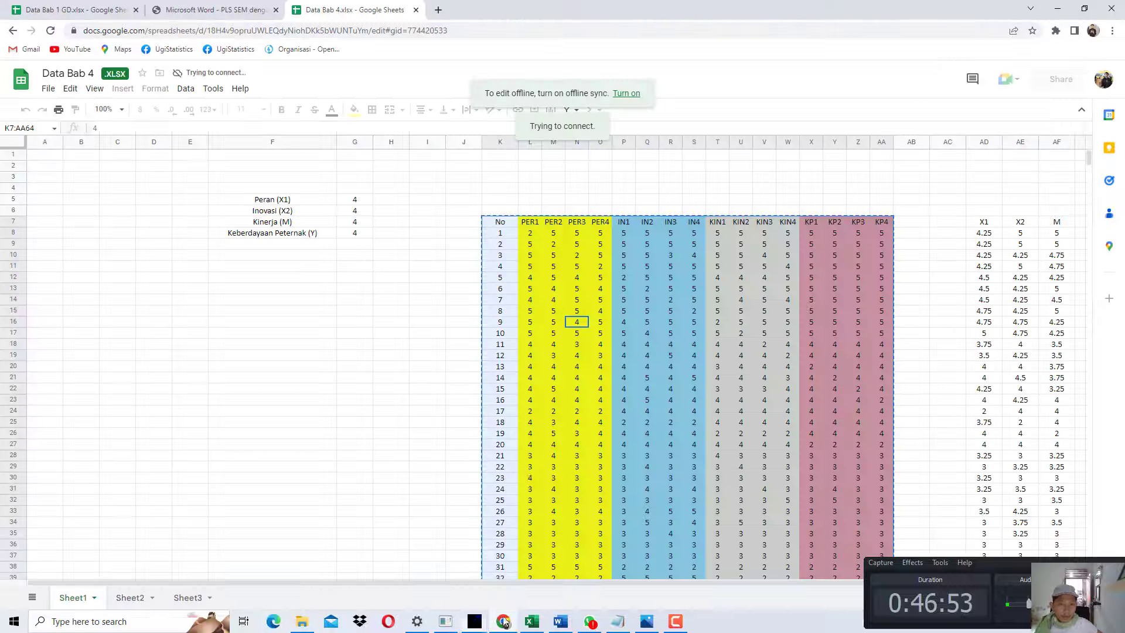
click(416, 10)
scroll(1123, 237, up, 15)
scroll(1123, 237, up, 5)
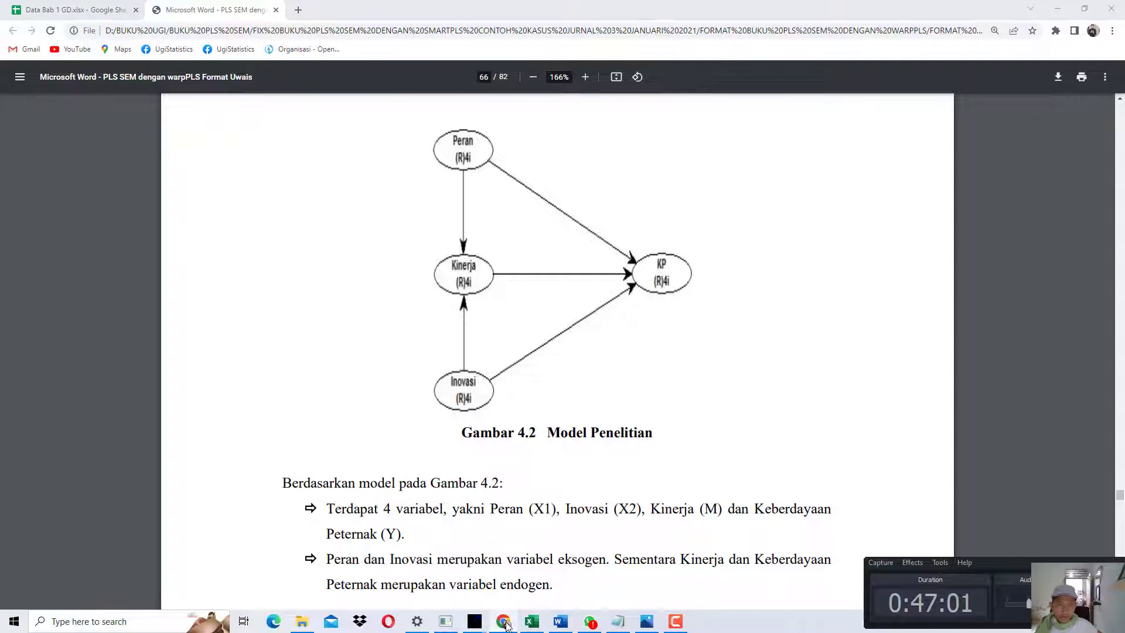
click(504, 622)
Create a reflective latent variable PERAN with indicators PER1 to PER4 in the upper left area of the canvas.
click(93, 21)
click(125, 38)
click(305, 197)
text(Peran)
key(BackSpace)
key(BackSpace)
key(BackSpace)
key(BackSpace)
key(BackSpace)
text(PERAN)
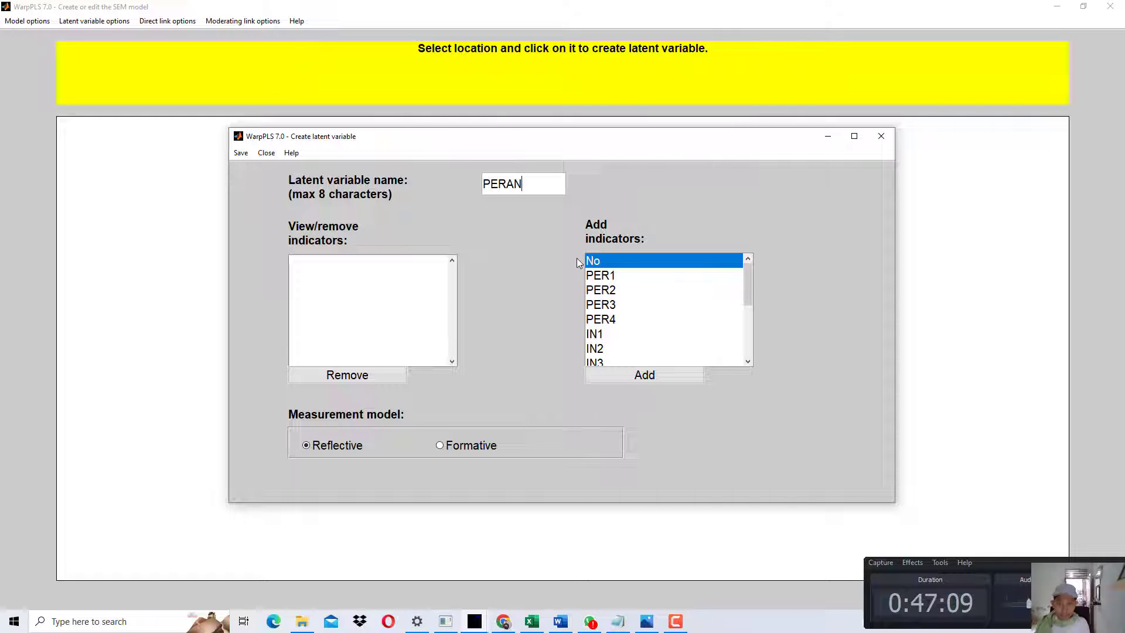
click(601, 275)
click(653, 378)
click(654, 385)
click(240, 153)
click(248, 170)
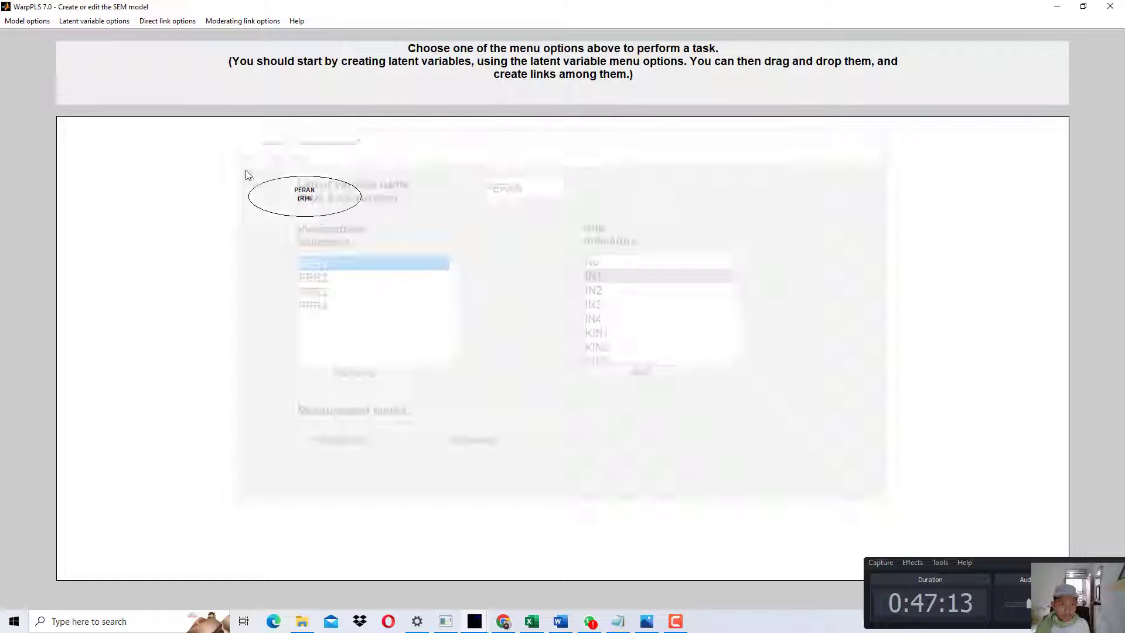
Create a reflective latent variable INOV with indicators IN1 to IN4 below PERAN.
click(124, 21)
click(130, 37)
click(315, 358)
key(Tab)
text(IN)
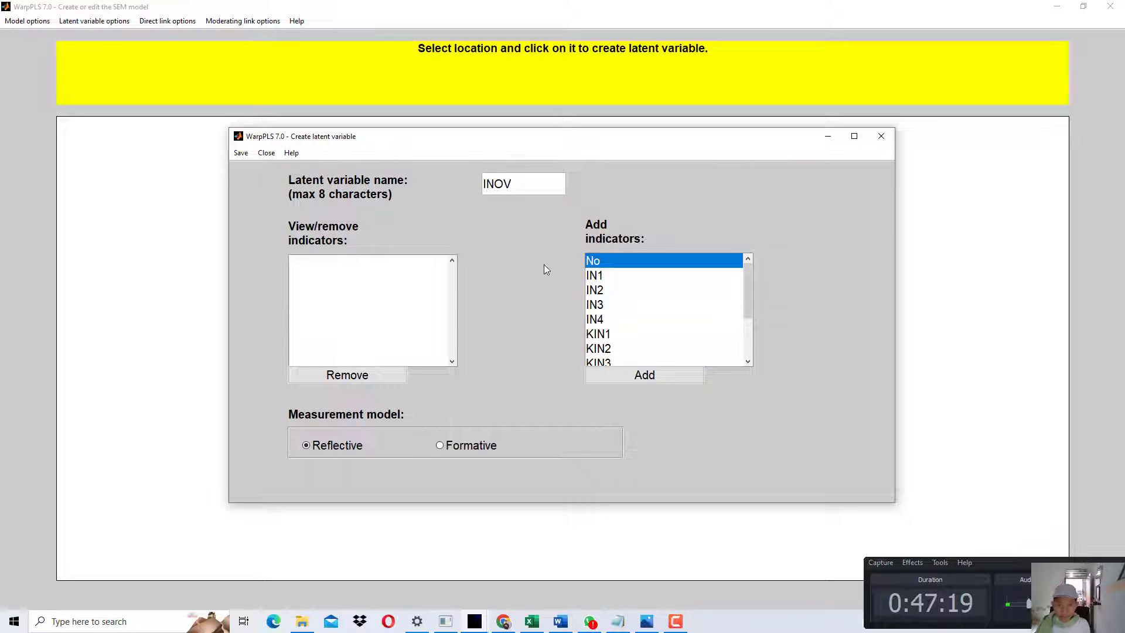
click(613, 277)
click(644, 375)
click(644, 375)
click(240, 153)
click(281, 169)
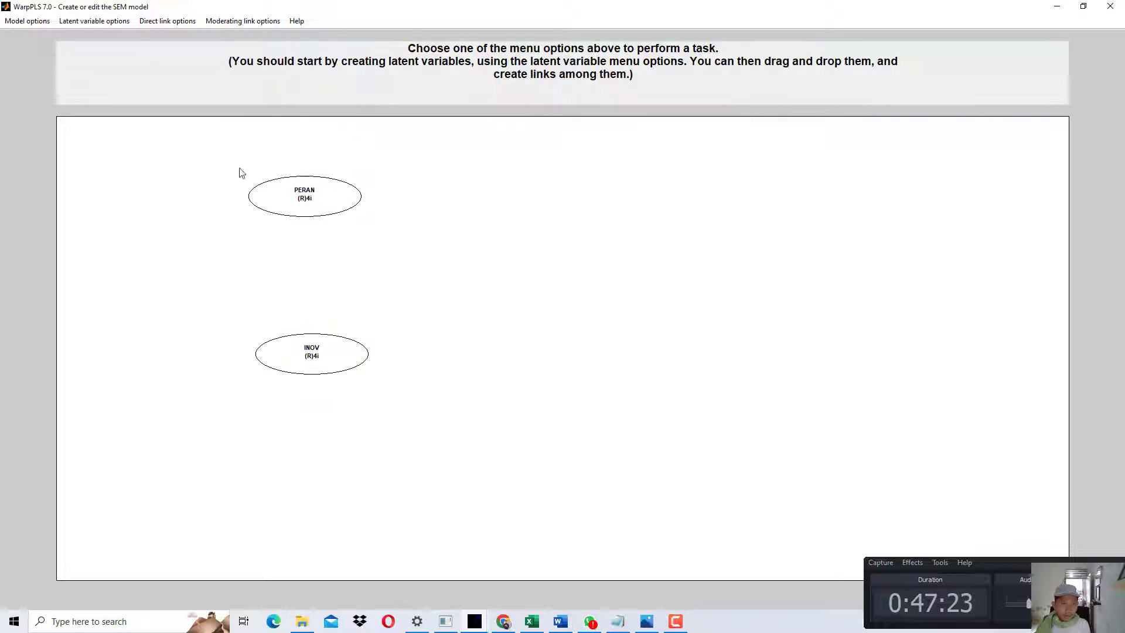
Create a reflective latent variable KIN with indicators KIN1 to KIN4 between PERAN and INOV.
click(95, 21)
click(93, 35)
click(284, 252)
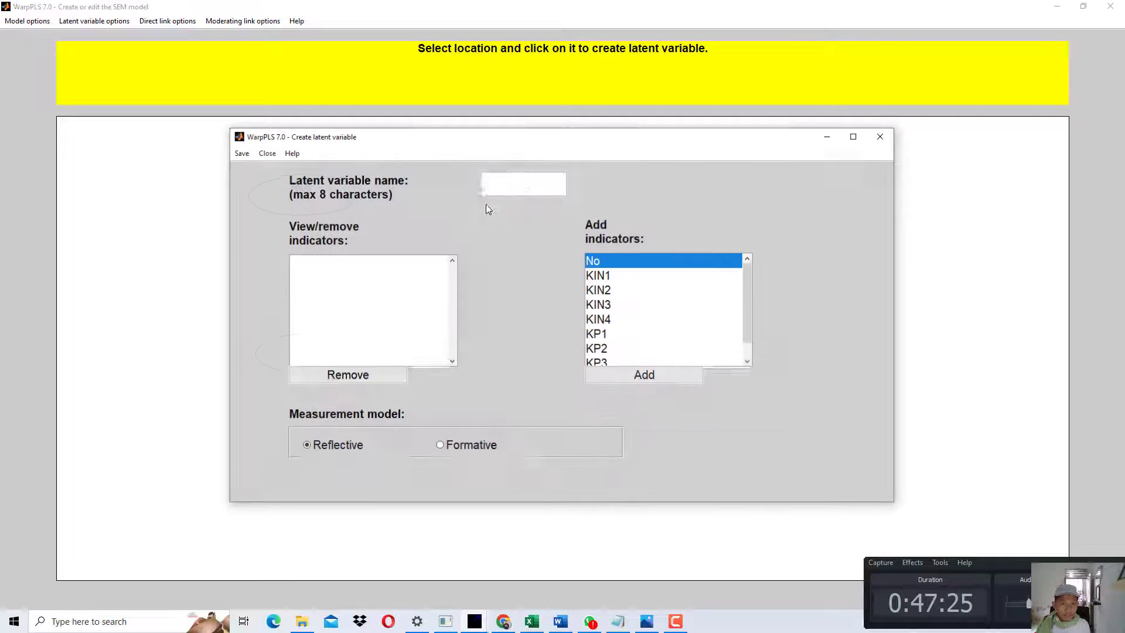
text(KIN)
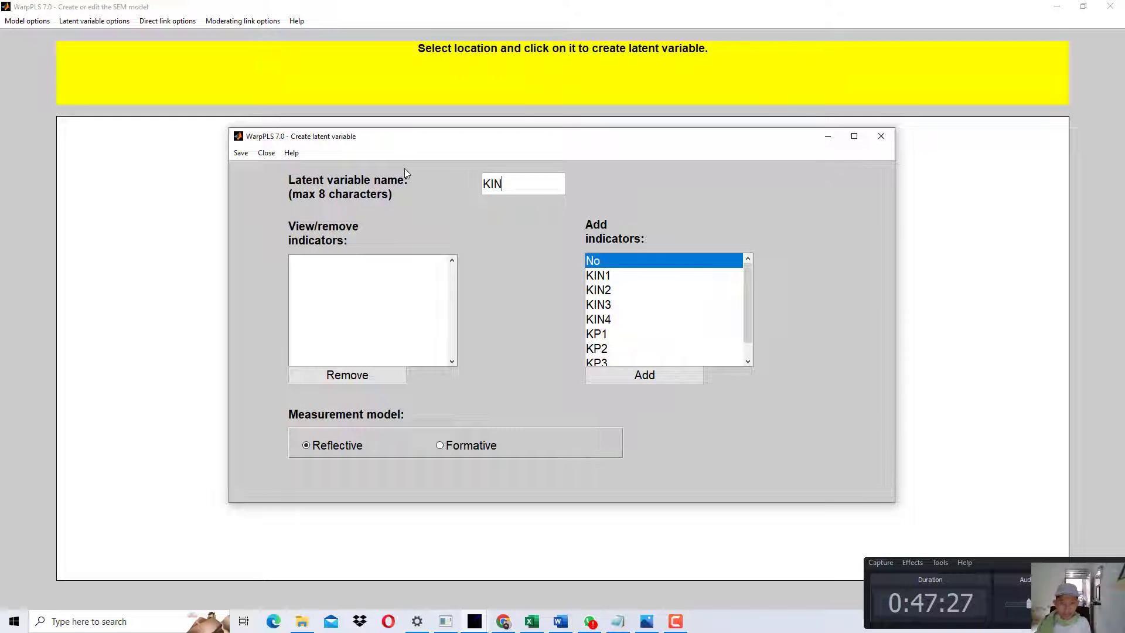
click(596, 275)
click(644, 375)
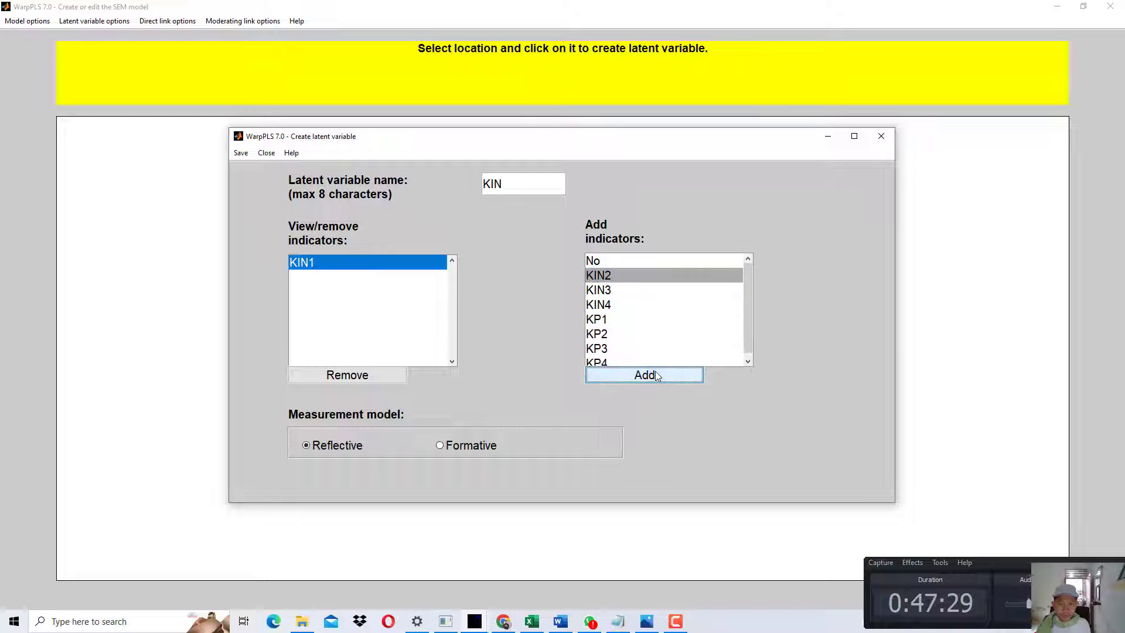
click(644, 375)
click(645, 375)
click(645, 375)
click(240, 153)
click(258, 168)
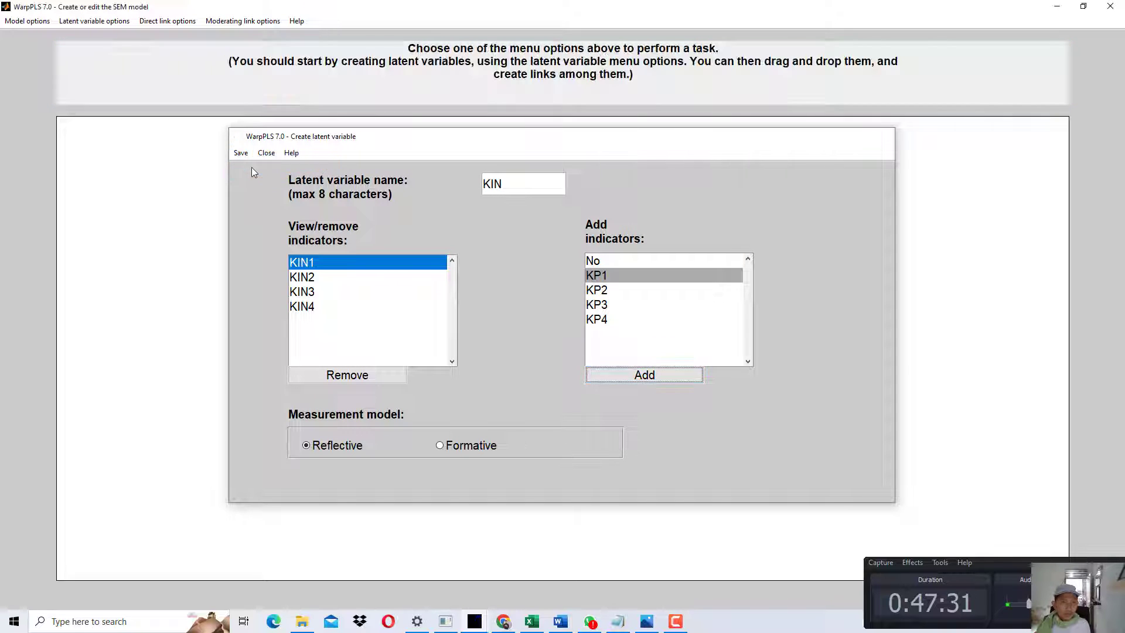
Create a reflective latent variable KP with indicators KP1 to KP4 to the right of PERAN and KIN.
click(106, 22)
click(101, 33)
click(495, 229)
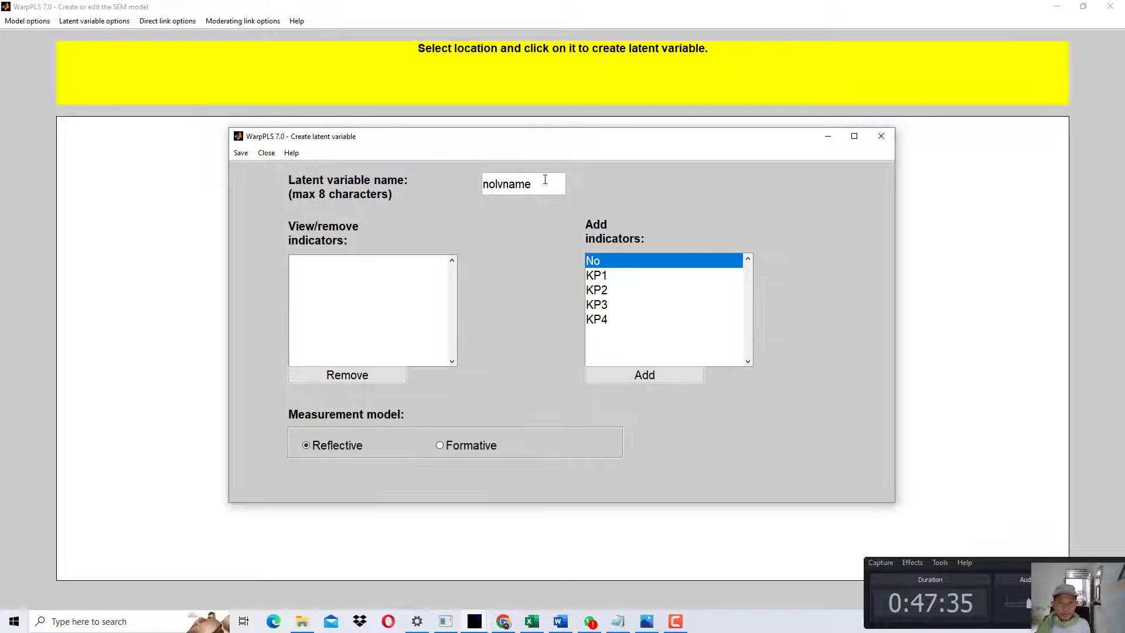
text(KP)
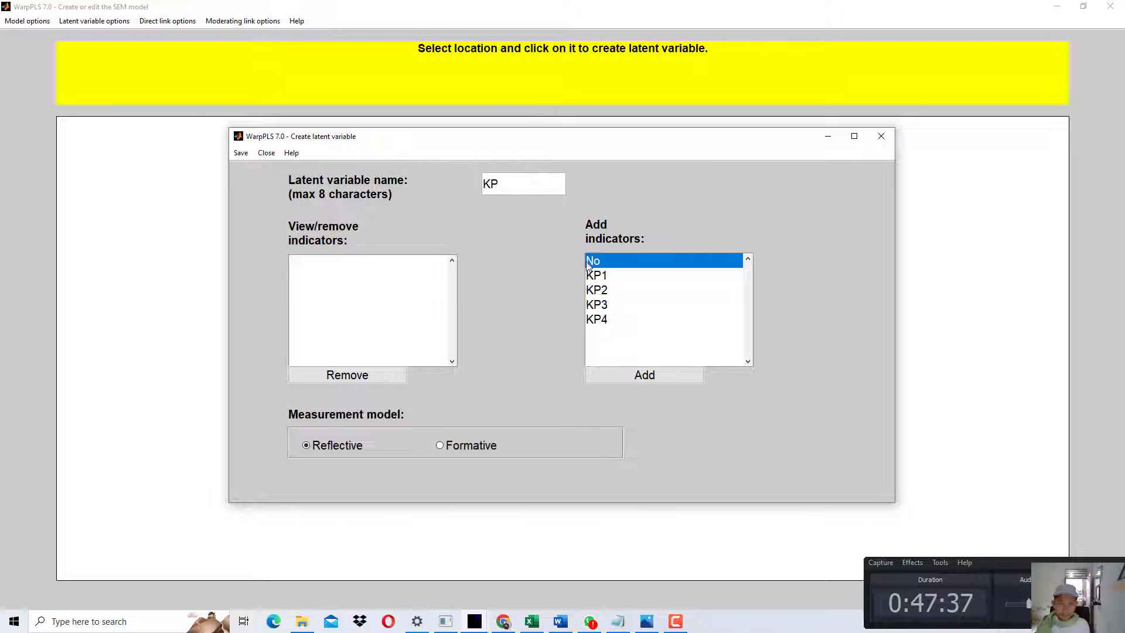
click(596, 275)
shift+click(621, 319)
click(644, 375)
click(241, 152)
click(272, 166)
Create a direct link from PERAN to KP.
click(167, 21)
click(178, 37)
click(489, 241)
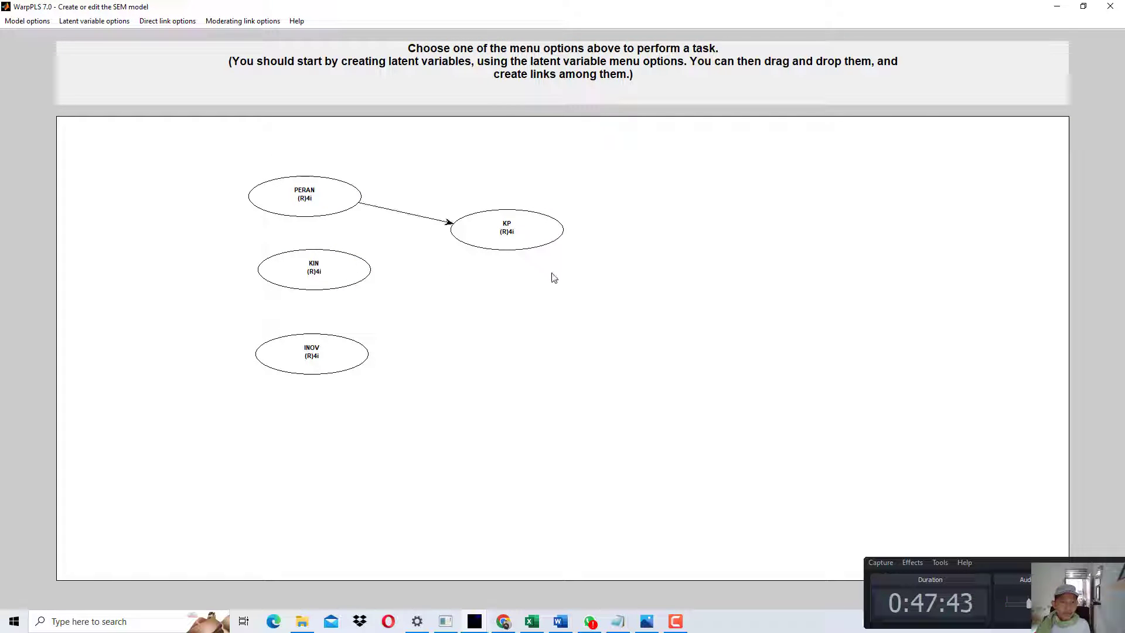
Spread out the diagram by moving INOV and KIN lower and KP further down and to the right.
drag(312, 354, 295, 455)
drag(324, 268, 299, 320)
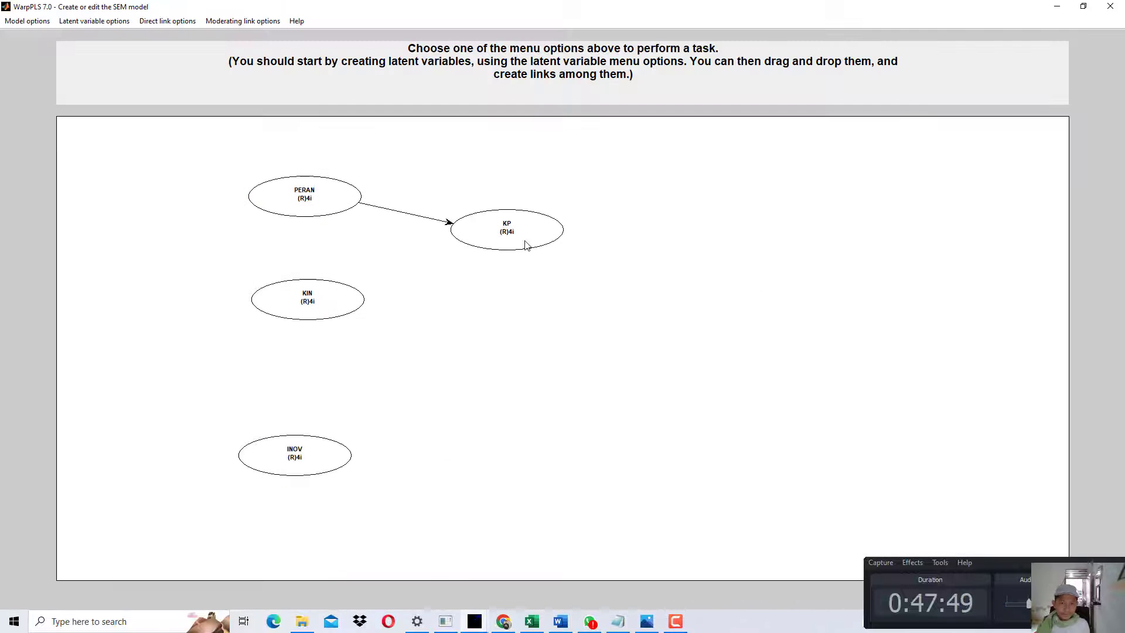
drag(510, 235, 570, 297)
Create direct links from PERAN to KIN and from INOV to KIN.
click(154, 21)
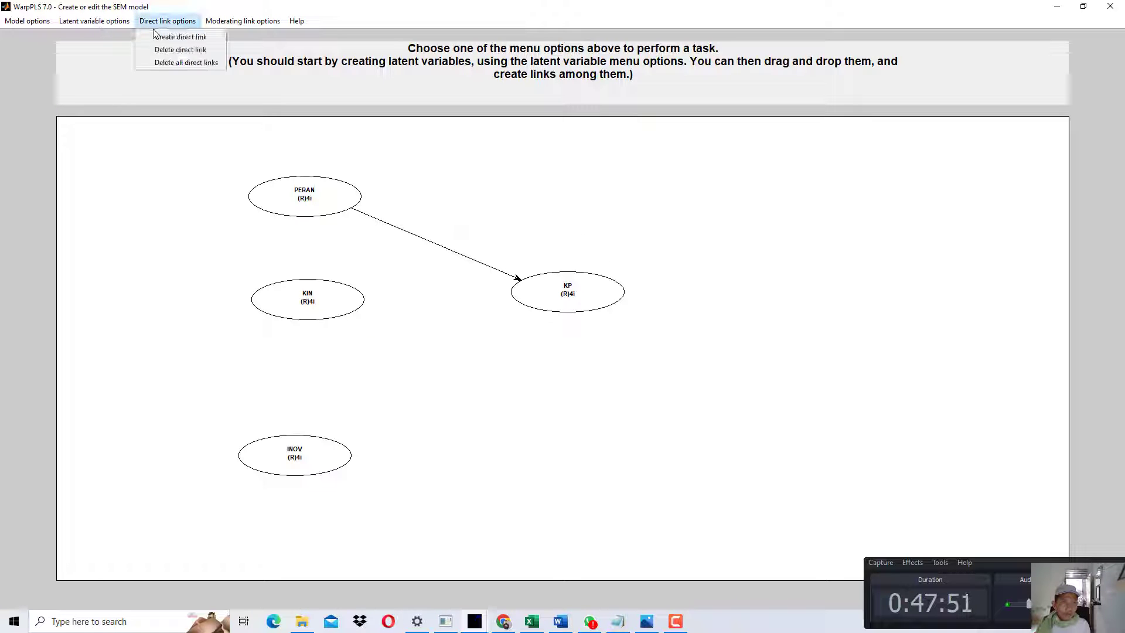
click(155, 36)
click(326, 207)
click(319, 297)
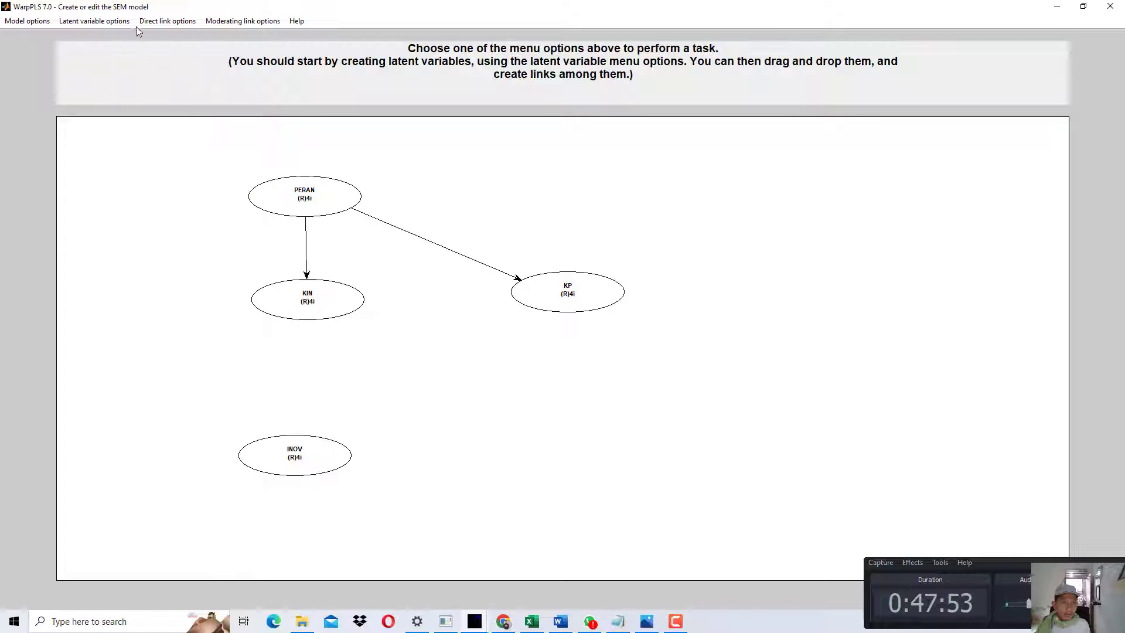
click(167, 21)
click(163, 37)
click(299, 452)
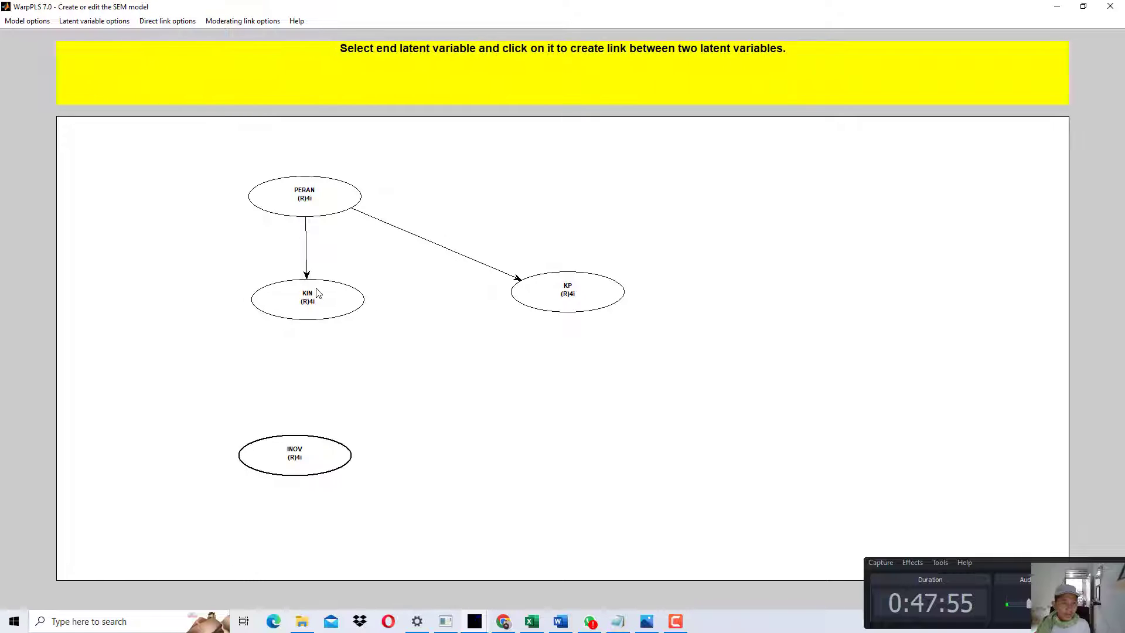
click(317, 294)
Create direct links from INOV to KP and from KIN to KP.
click(167, 21)
click(188, 36)
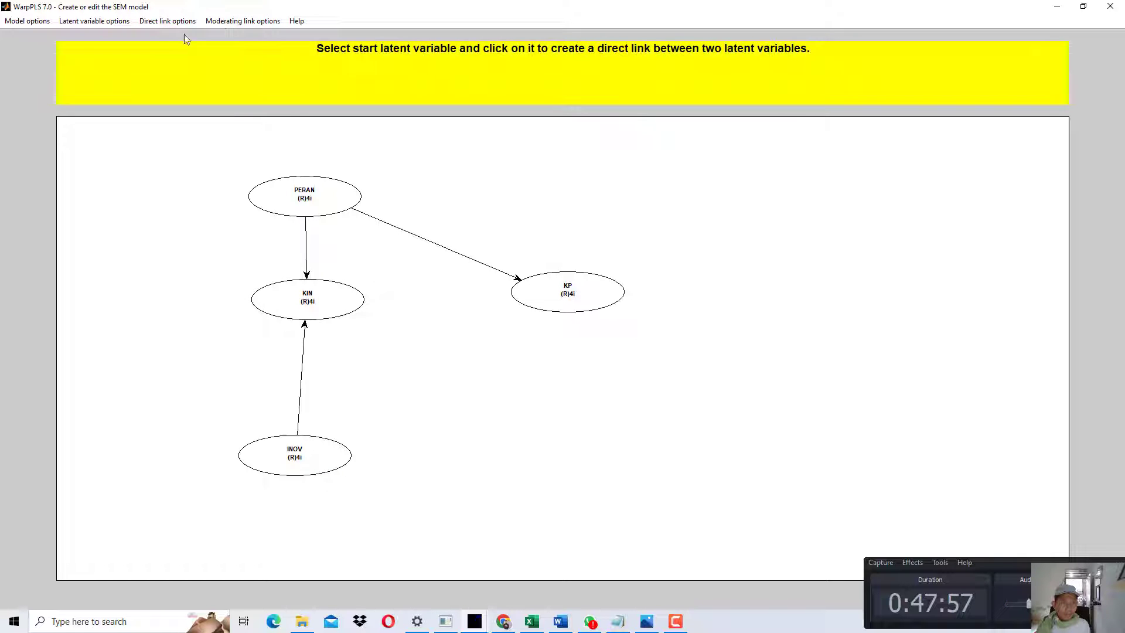
click(326, 454)
click(526, 327)
click(167, 21)
click(176, 36)
click(327, 463)
click(575, 297)
click(175, 22)
click(186, 39)
click(326, 305)
click(554, 293)
Align KIN and PERAN vertically above INOV, show the indicators in the diagram and nudge KP slightly.
drag(344, 304, 291, 302)
drag(306, 200, 291, 185)
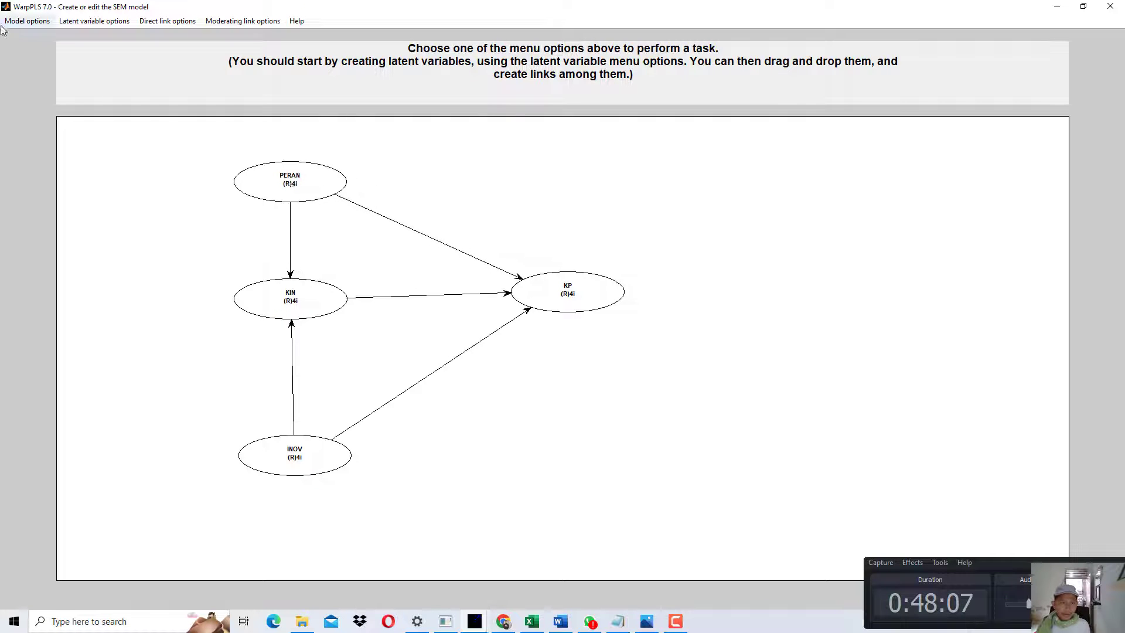
click(27, 21)
click(50, 69)
drag(565, 294, 566, 298)
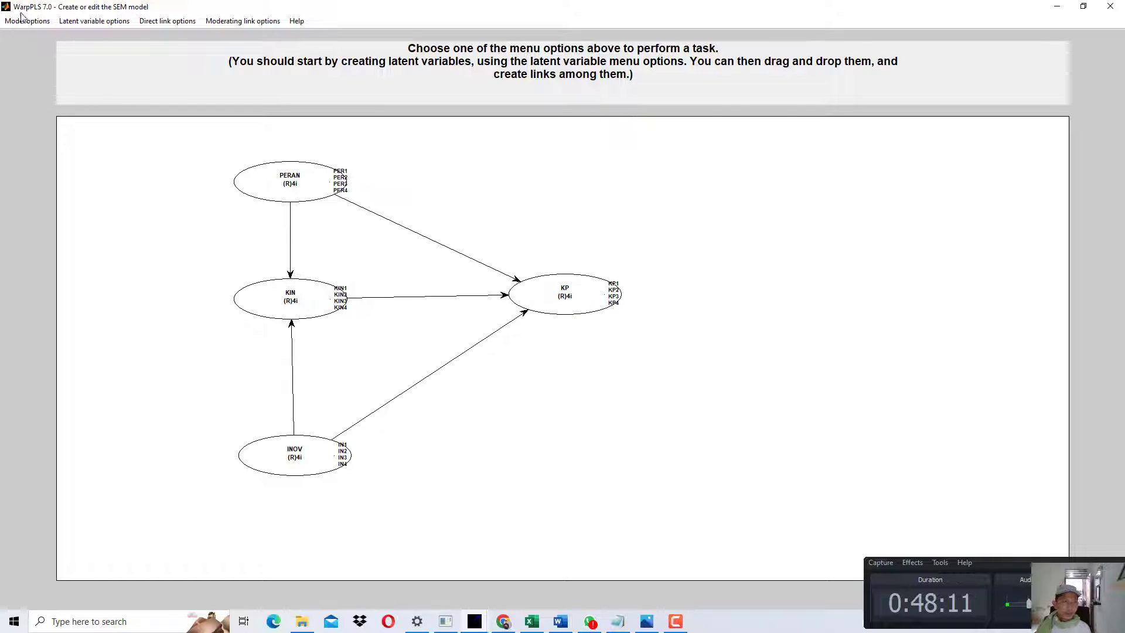
Save the SEM model, close the editor and accept the default inner model algorithm and starting value settings.
click(27, 21)
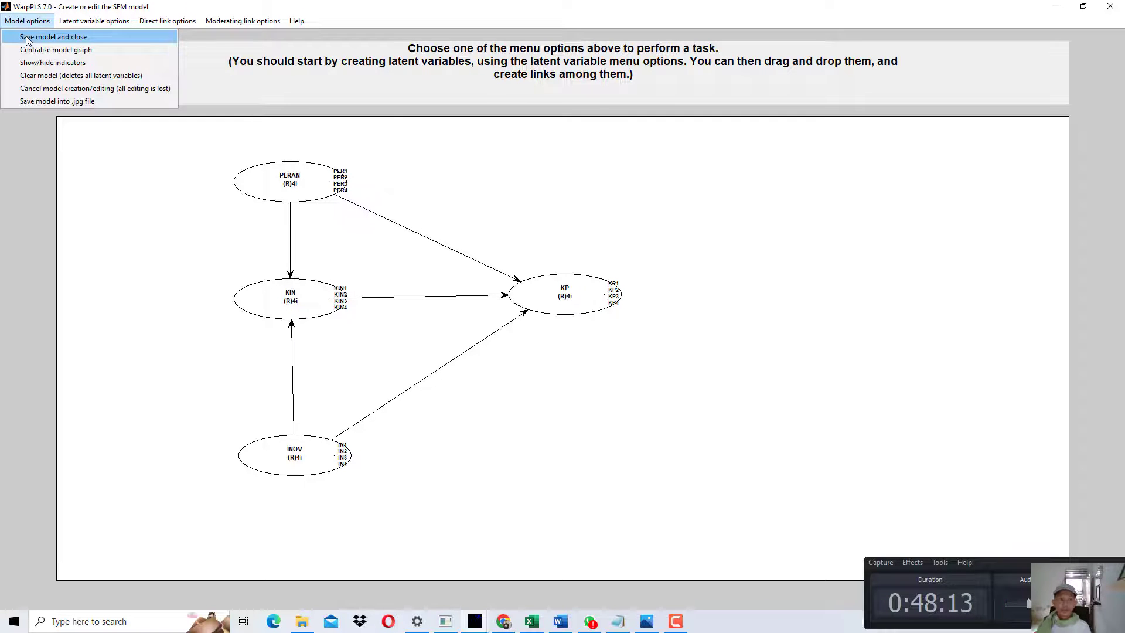
click(27, 37)
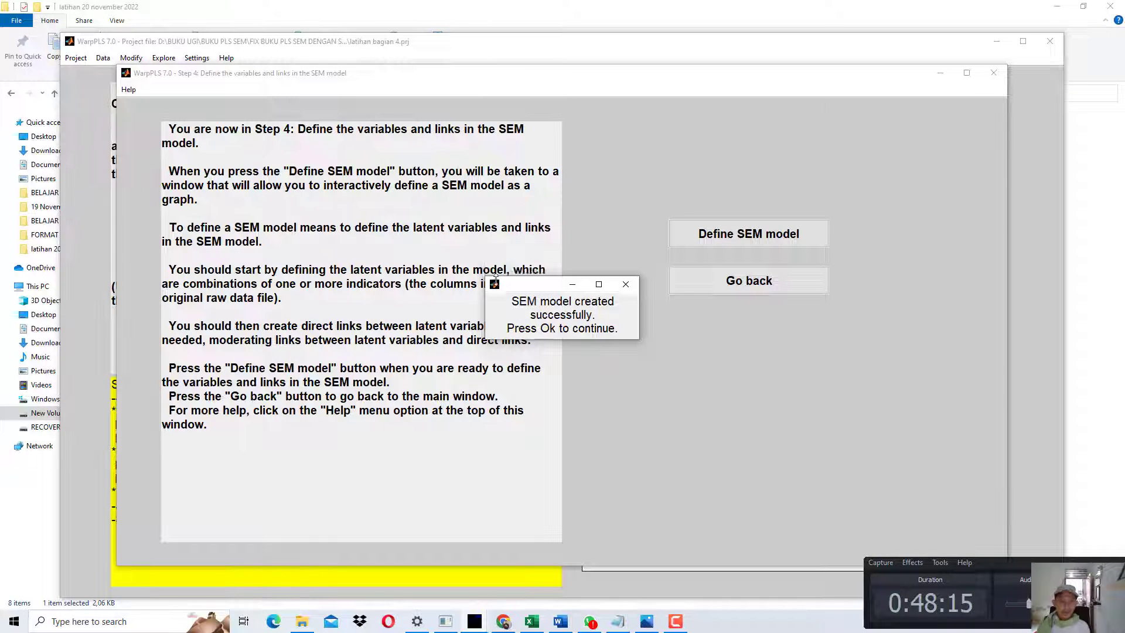
click(495, 281)
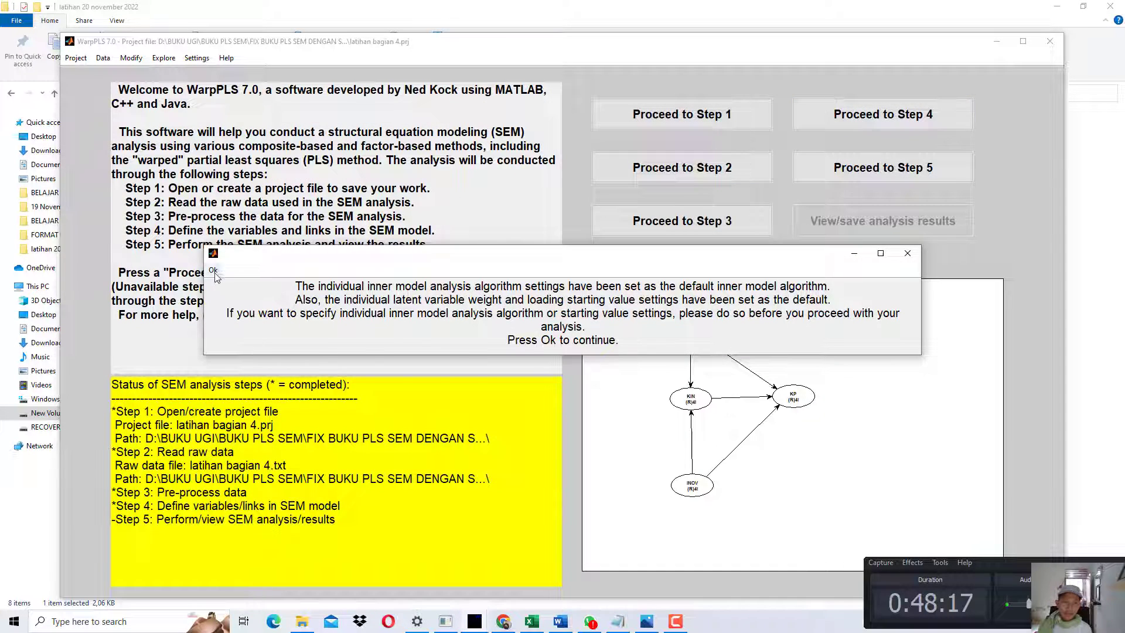
click(214, 273)
Switch to the alur flowchart in Word and review the Pengujian Hipotesis stage of the inner model testing.
click(564, 626)
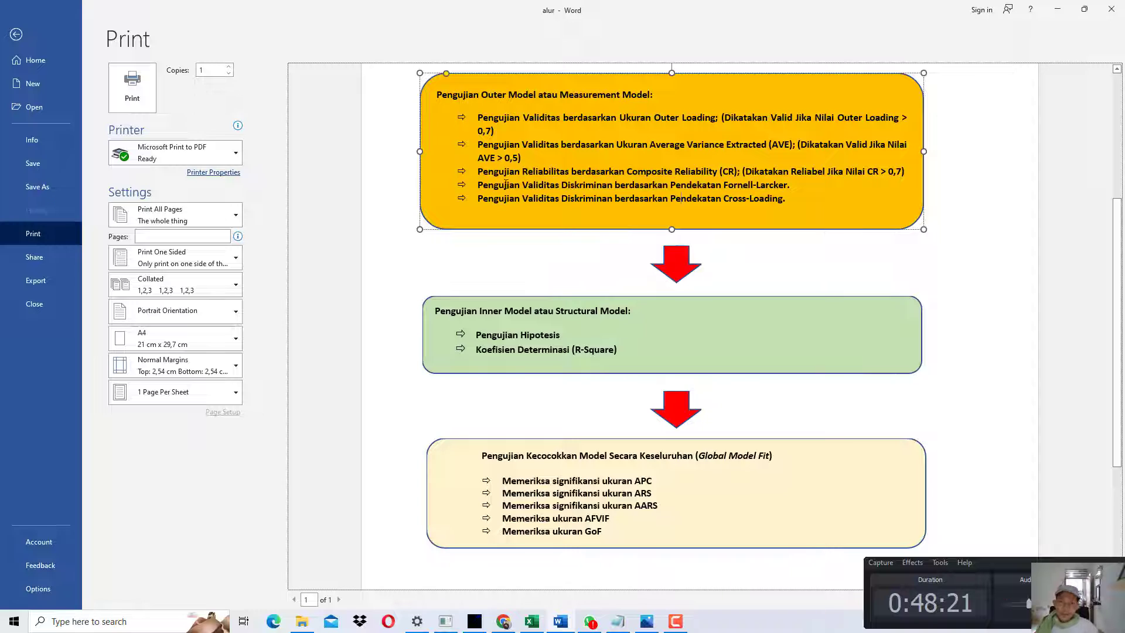
drag(522, 128, 550, 335)
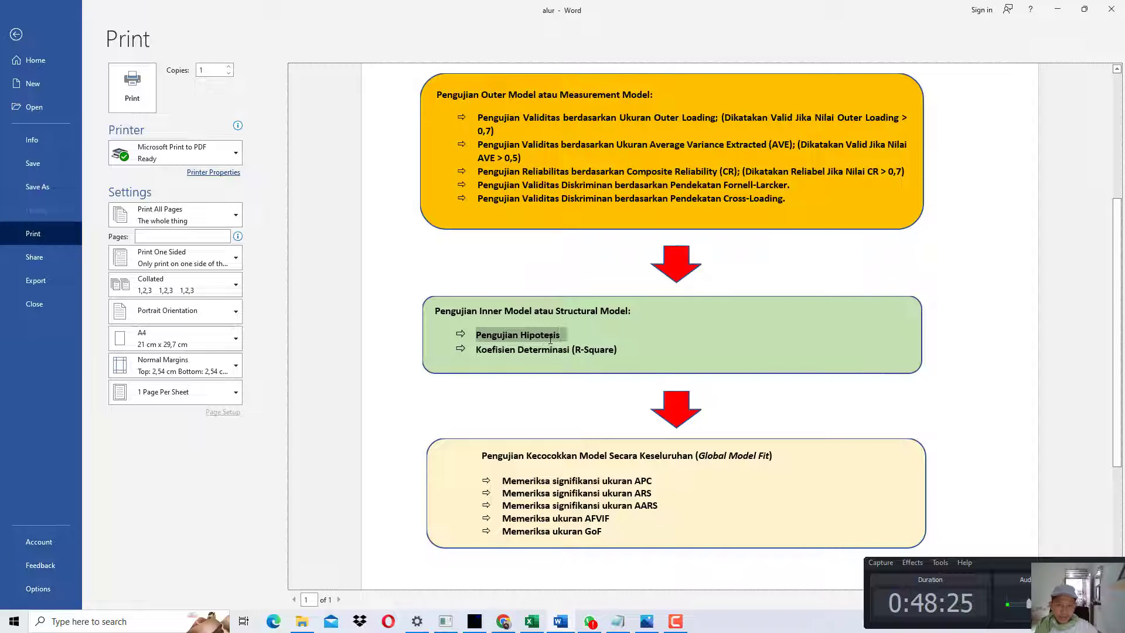
click(1057, 9)
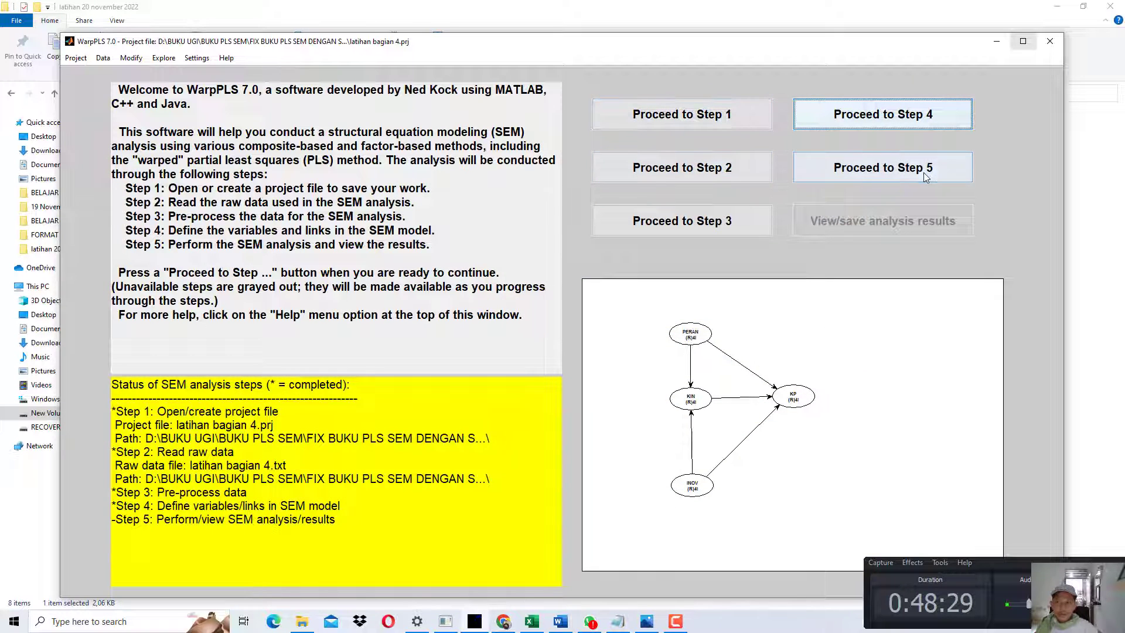
Perform the SEM analysis, open the path coefficients and P values, and place that window beside the result diagram.
click(923, 172)
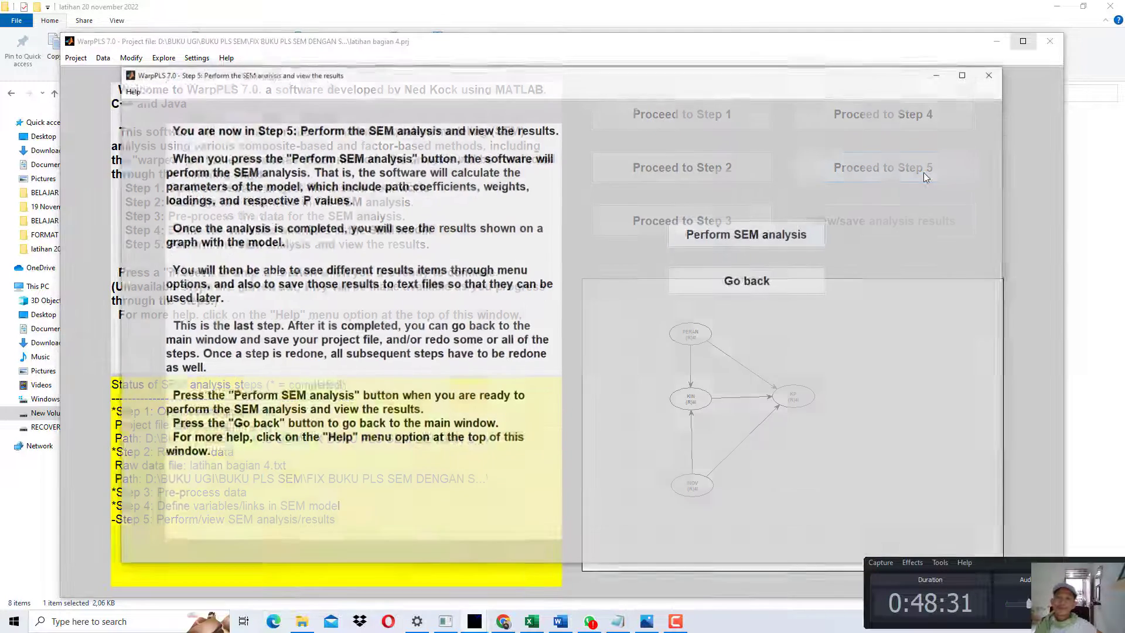
click(788, 234)
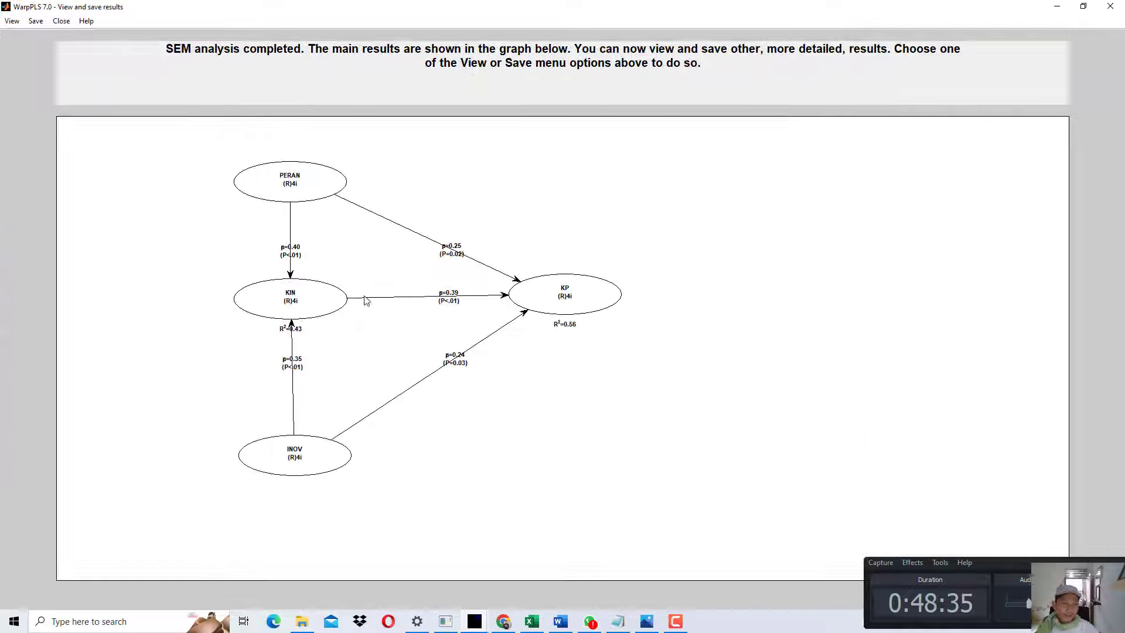
click(11, 21)
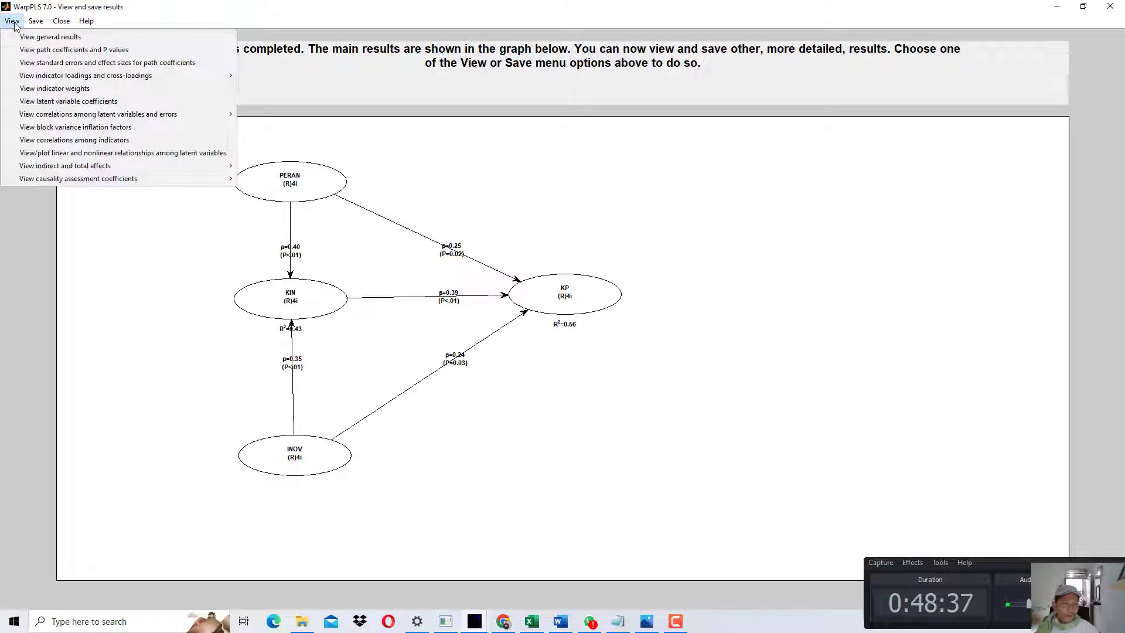
click(85, 56)
drag(402, 113, 857, 94)
Examine the path coefficients of PERAN and INOV on KIN and of PERAN, INOV and KIN on KP.
click(727, 203)
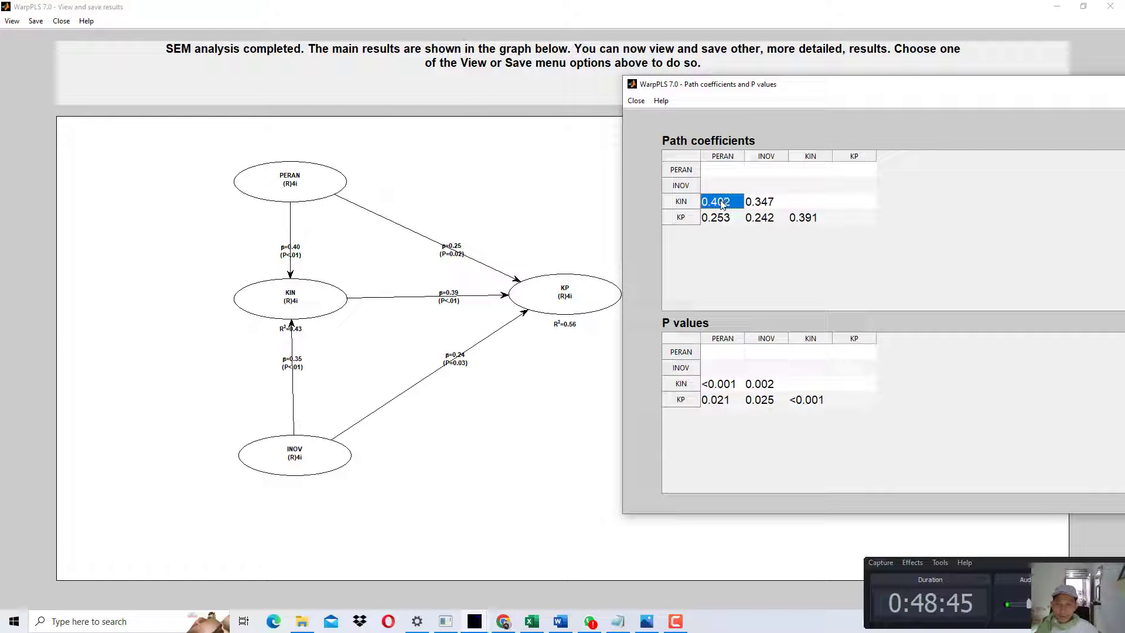
click(766, 202)
click(737, 202)
click(760, 203)
click(735, 202)
click(765, 203)
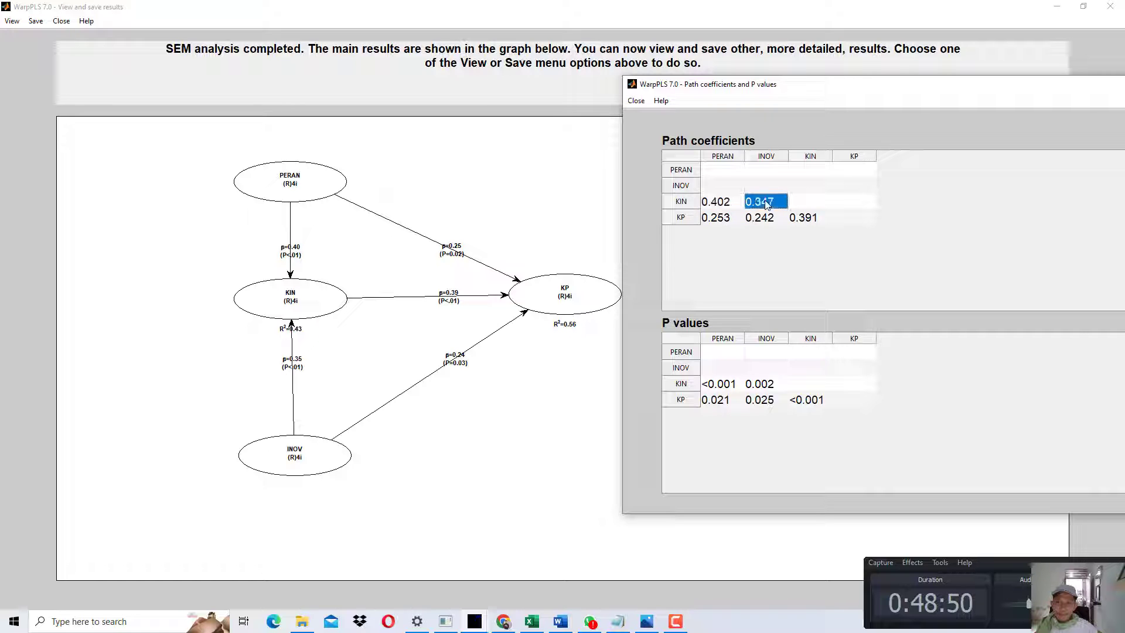
click(719, 221)
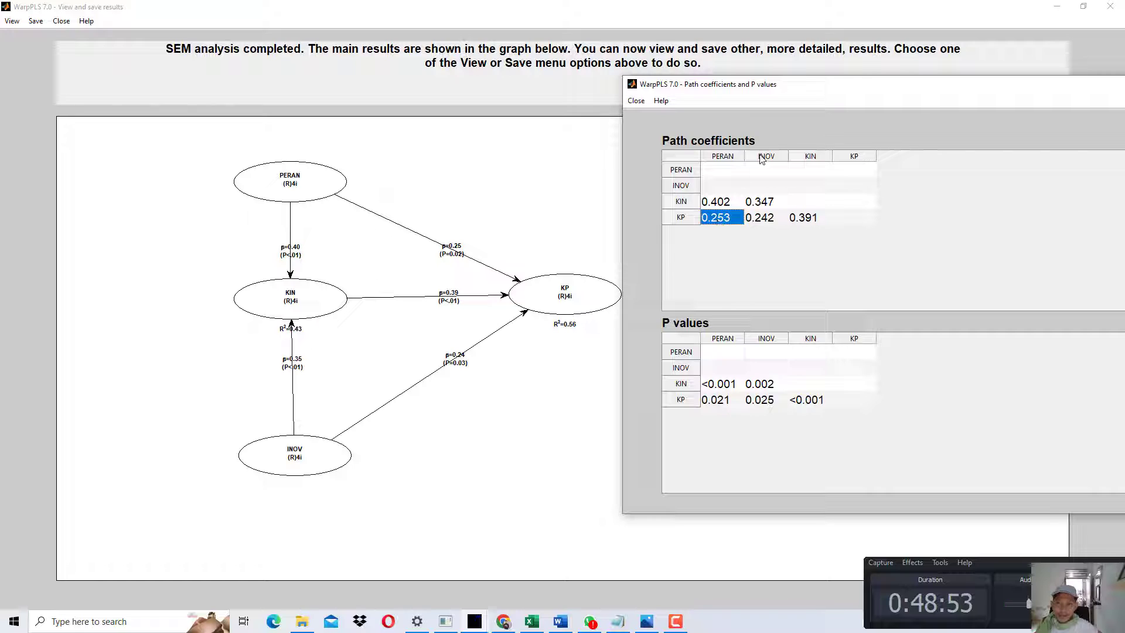
click(771, 221)
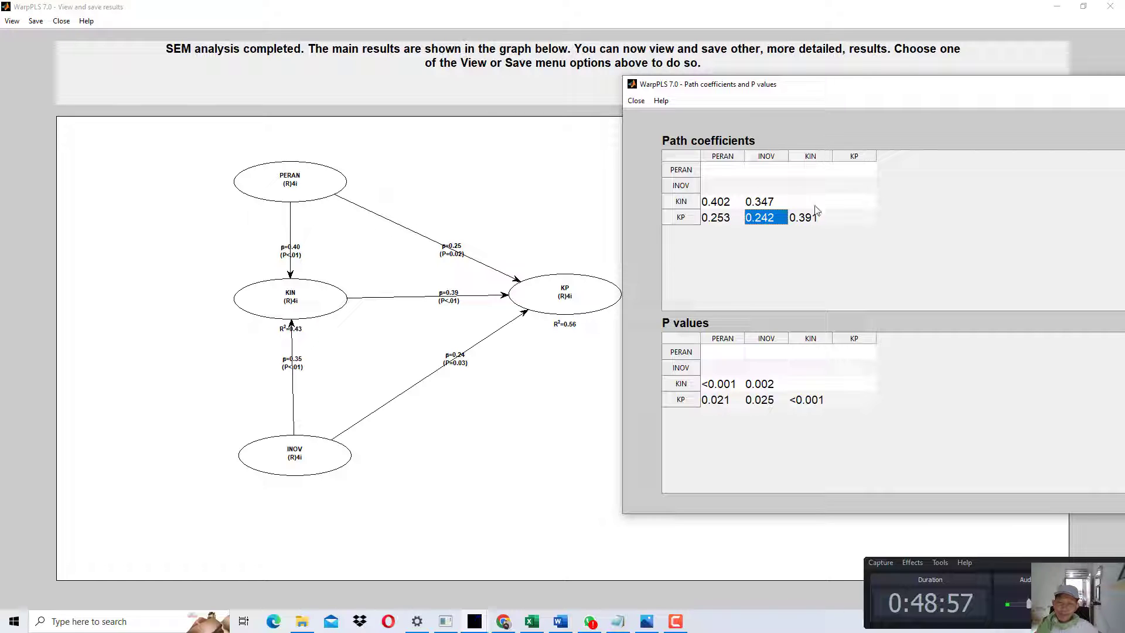
click(816, 219)
click(726, 206)
click(761, 203)
click(764, 220)
click(808, 219)
click(762, 220)
click(712, 220)
Examine the P values of each direct path leading to KIN and KP.
click(737, 384)
click(768, 384)
click(740, 399)
click(808, 399)
click(717, 400)
click(760, 384)
click(726, 404)
click(762, 400)
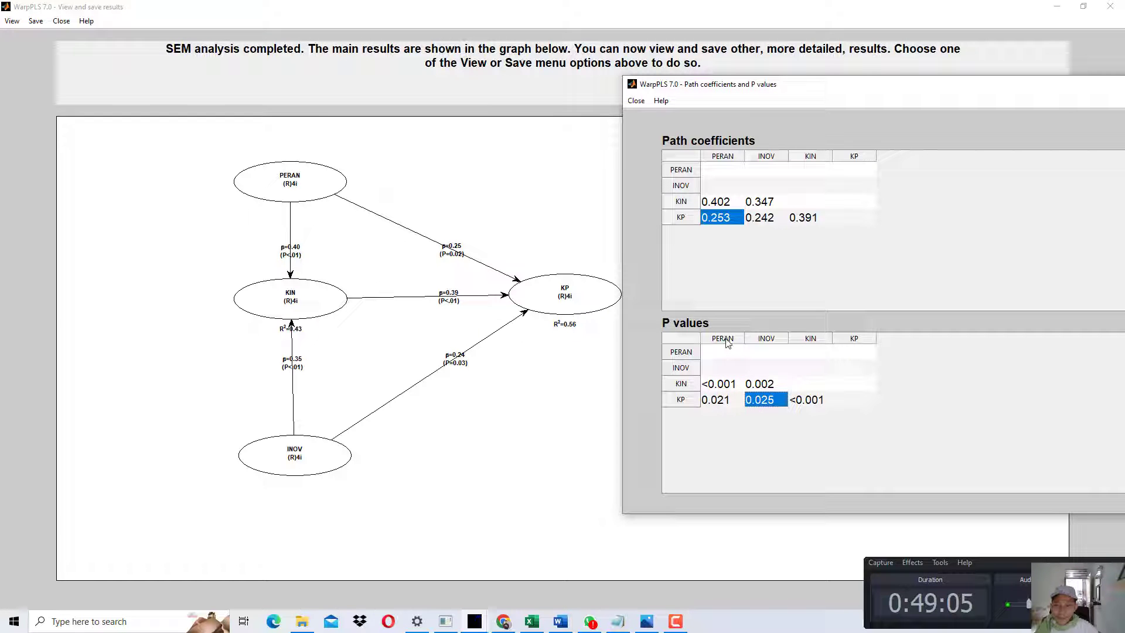
click(722, 387)
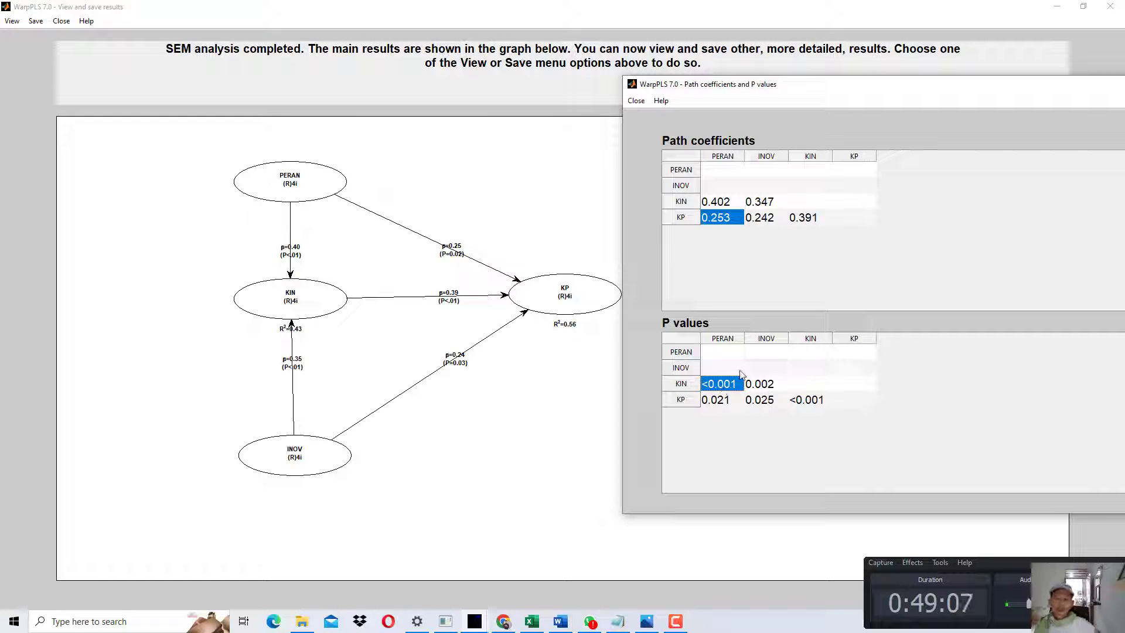
click(768, 384)
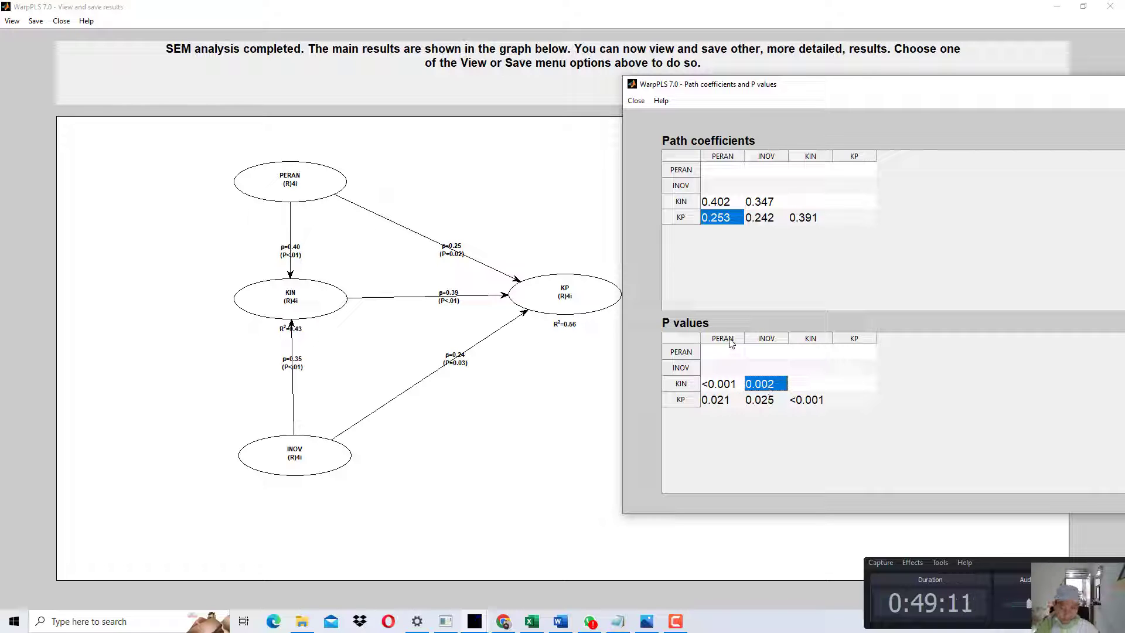
click(717, 400)
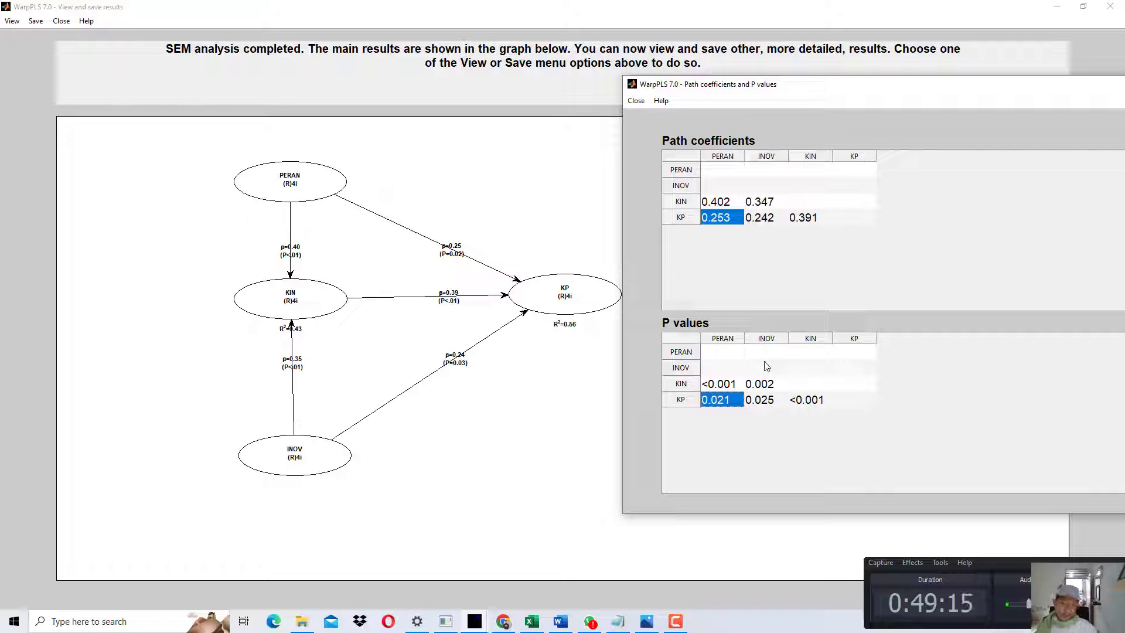
click(766, 403)
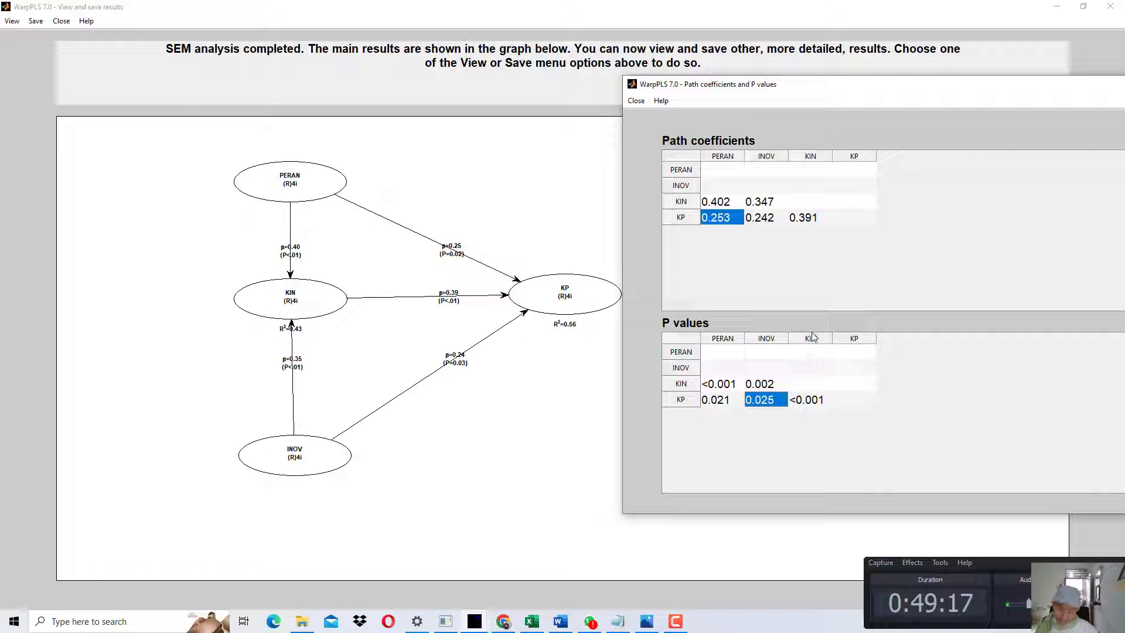
click(813, 403)
click(720, 400)
click(762, 383)
click(753, 398)
click(725, 400)
click(807, 401)
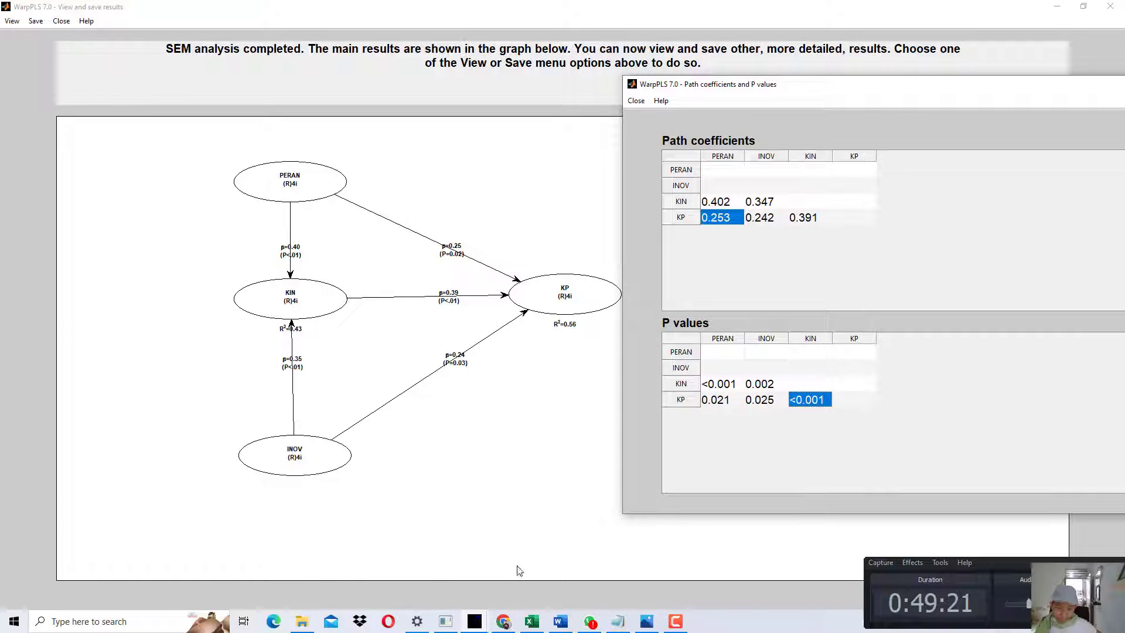
Switch to the book PDF in Chrome and read section 4.6.5 on direct effects and mediation testing.
click(504, 621)
scroll(545, 459, down, 18)
scroll(551, 460, up, 20)
click(1123, 529)
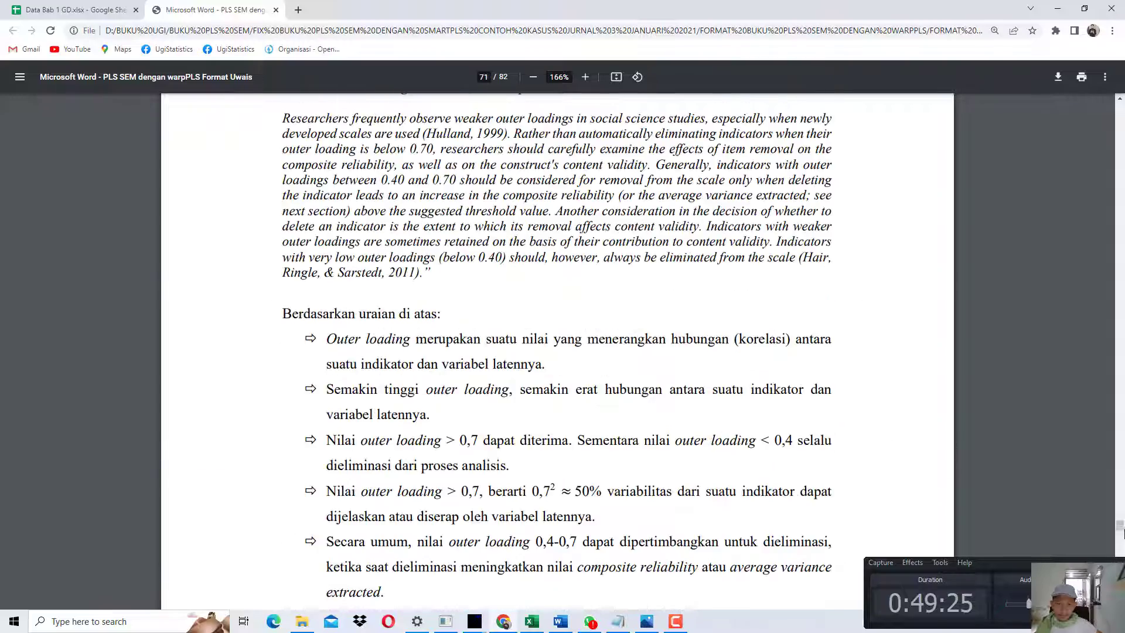
scroll(586, 397, down, 20)
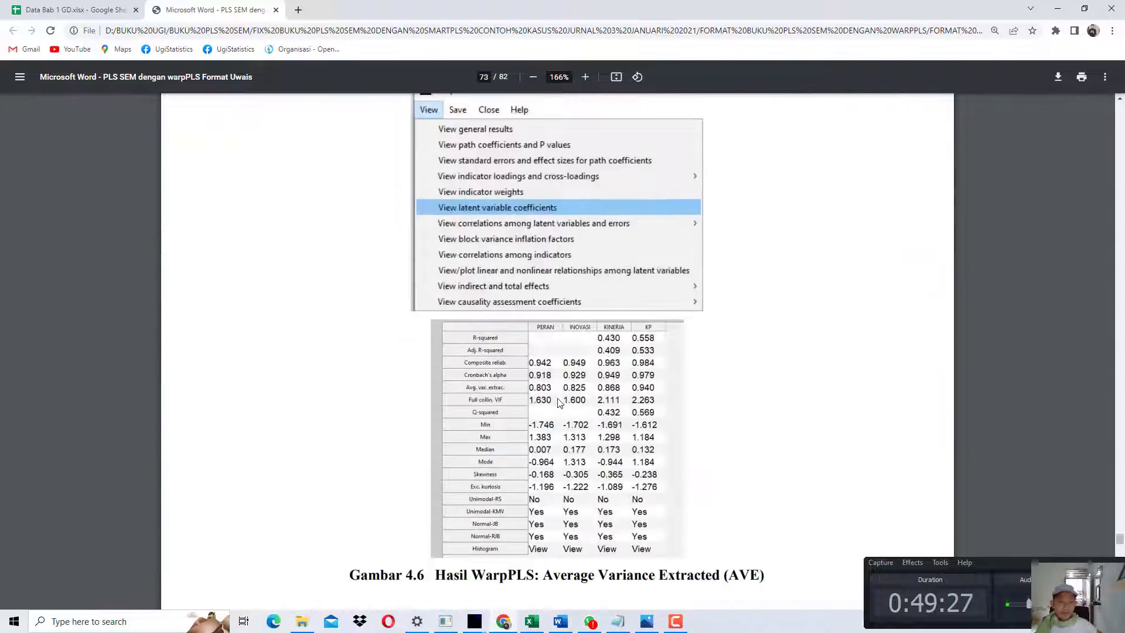
scroll(558, 403, down, 20)
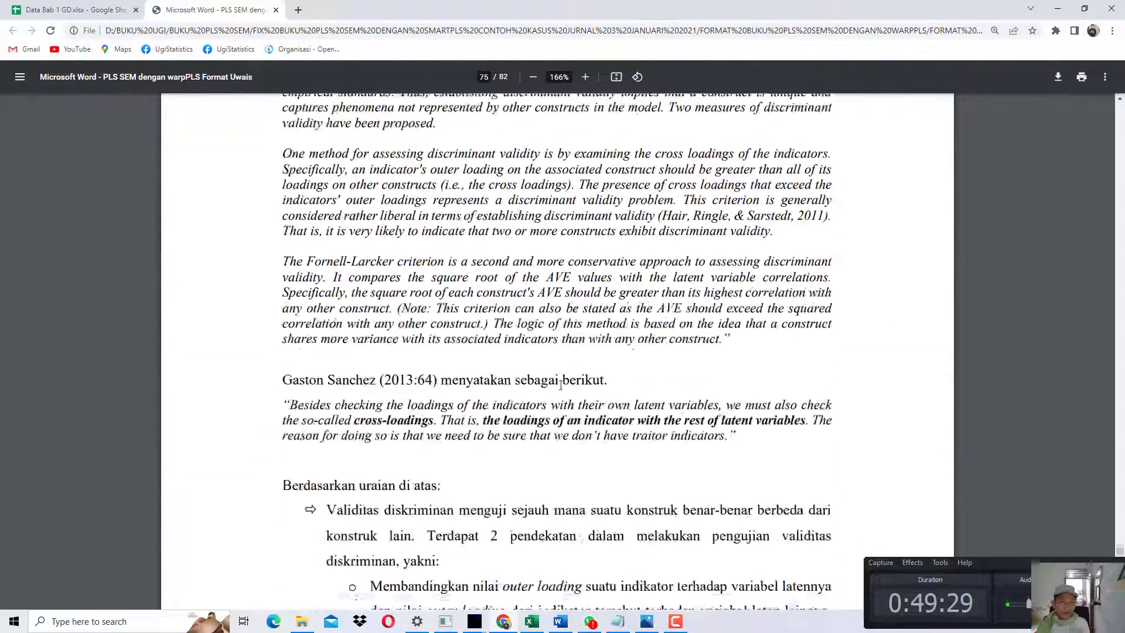
scroll(560, 385, down, 20)
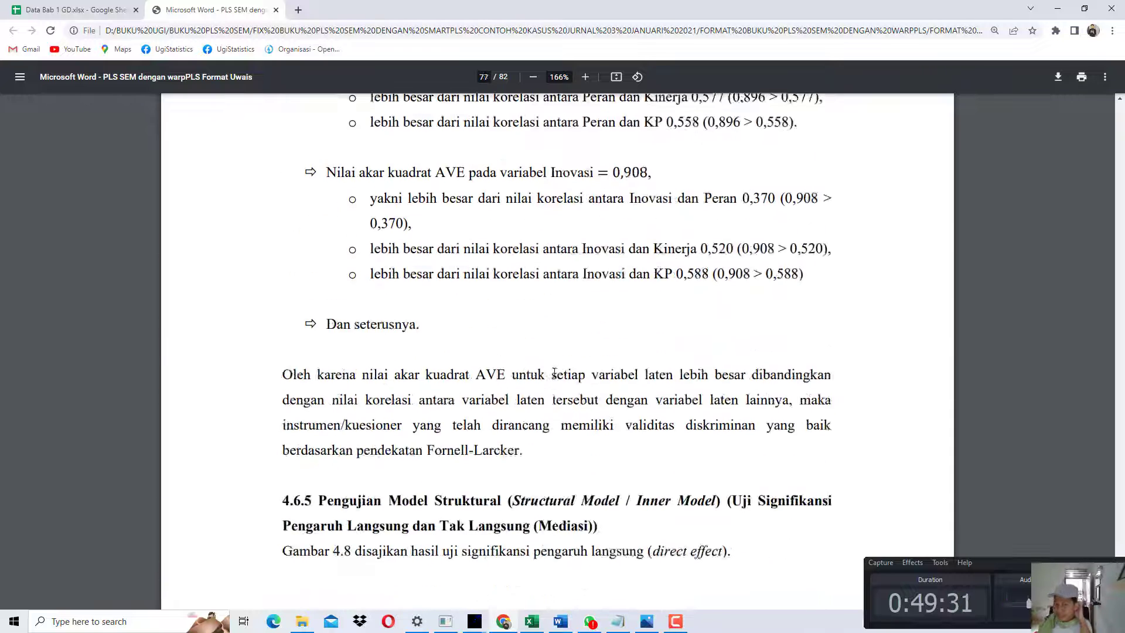
scroll(551, 340, up, 2)
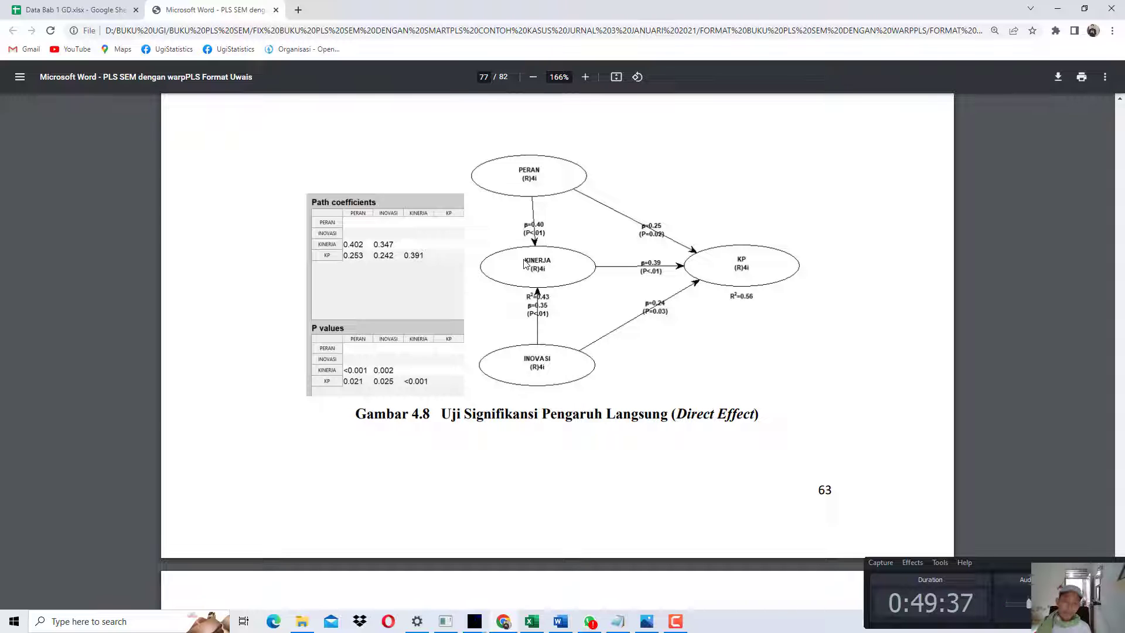
scroll(524, 263, down, 10)
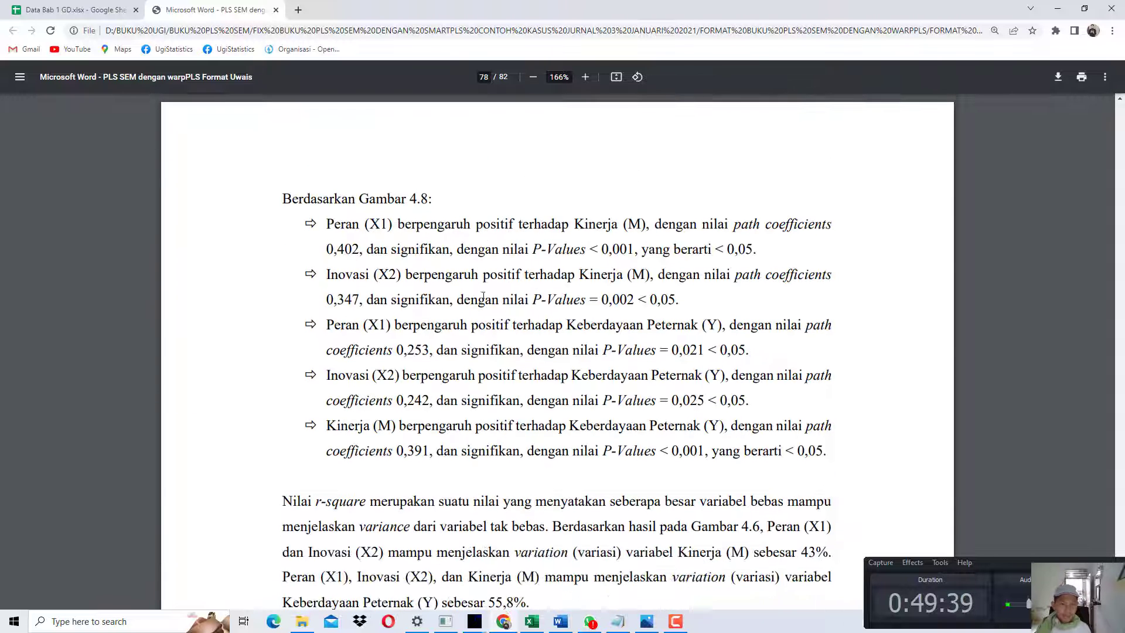
scroll(507, 345, down, 7)
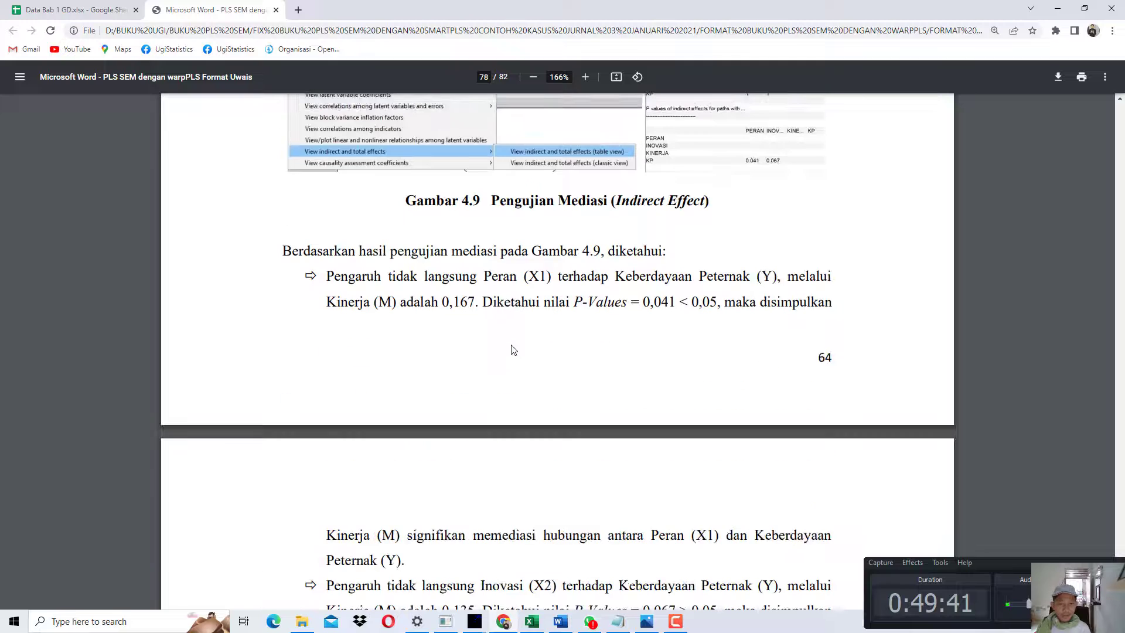
Return to the WarpPLS results and open the indirect and total effects in table view.
click(474, 621)
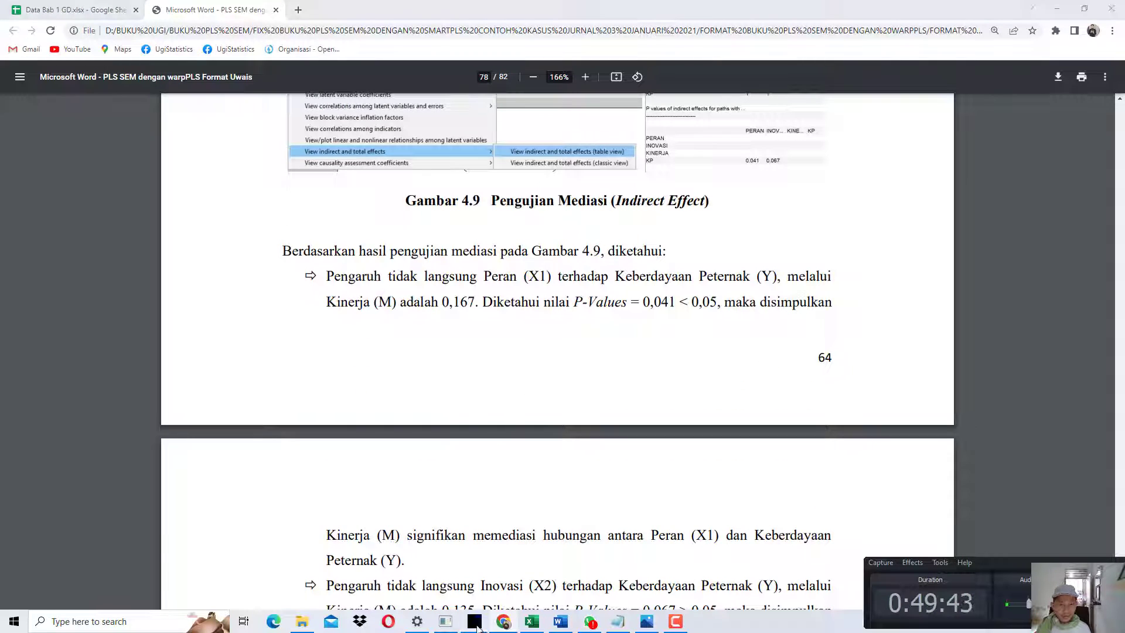
click(654, 532)
click(539, 569)
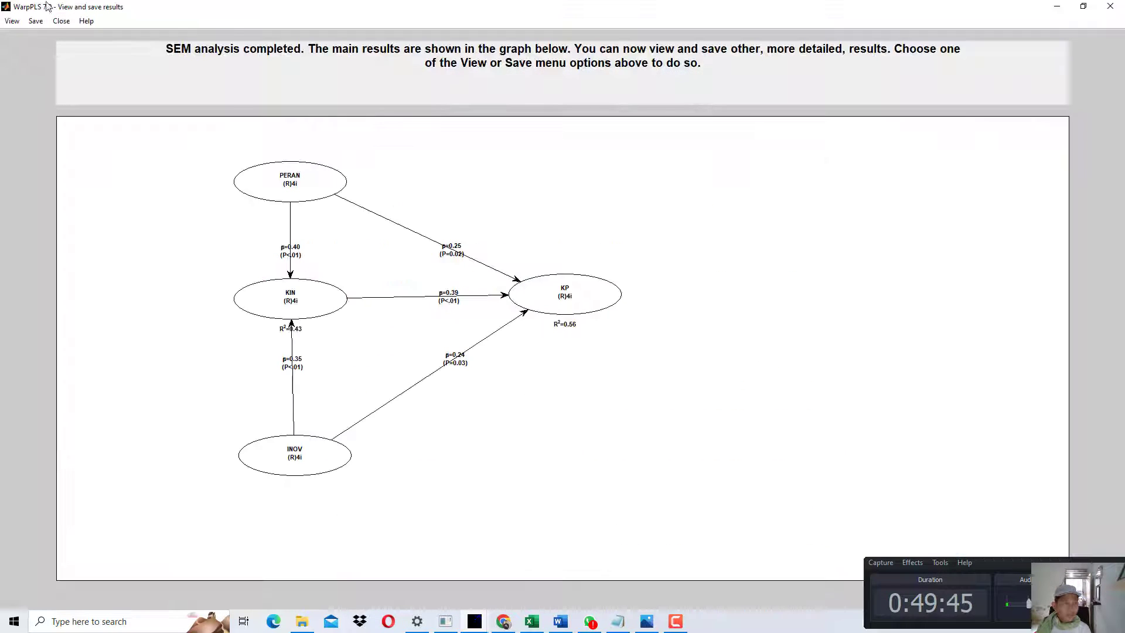
click(12, 21)
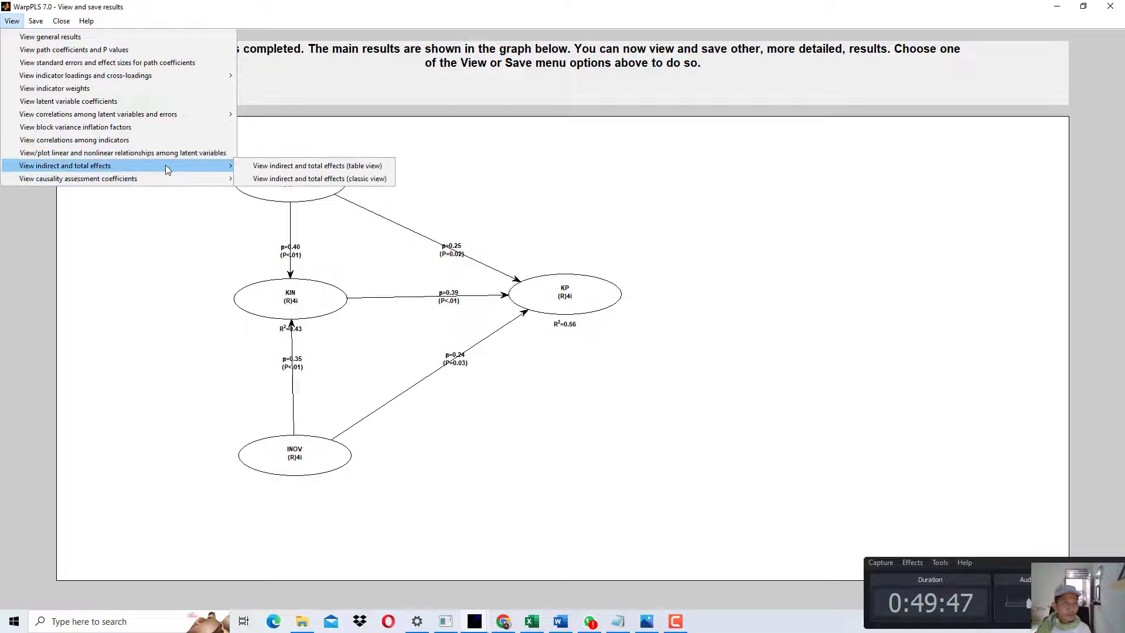
mouse_move(229, 168)
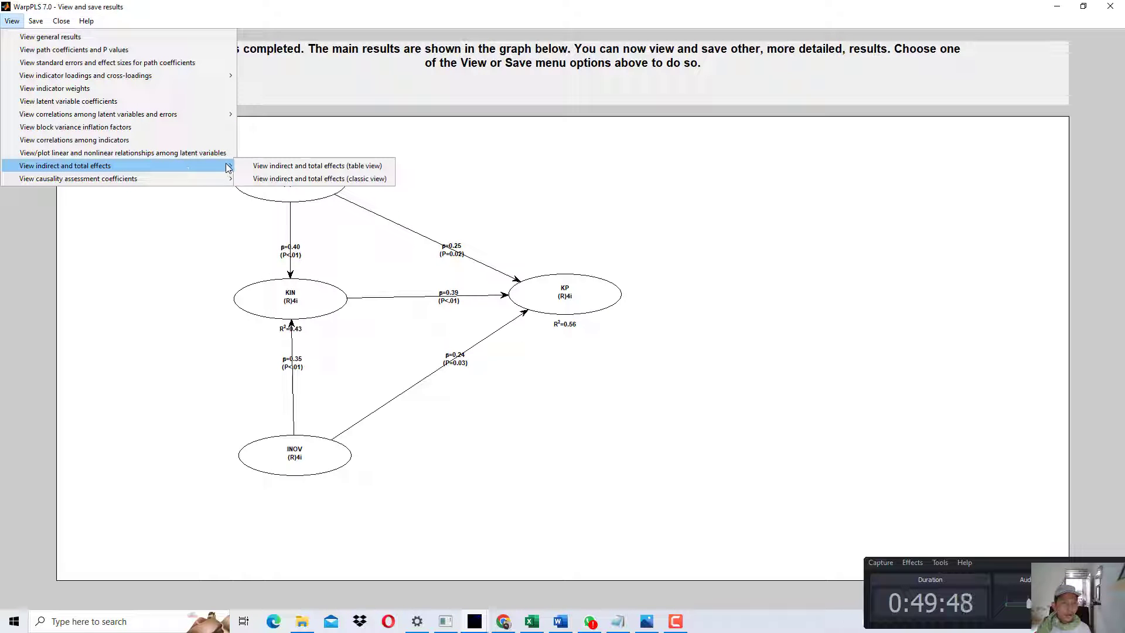
click(281, 166)
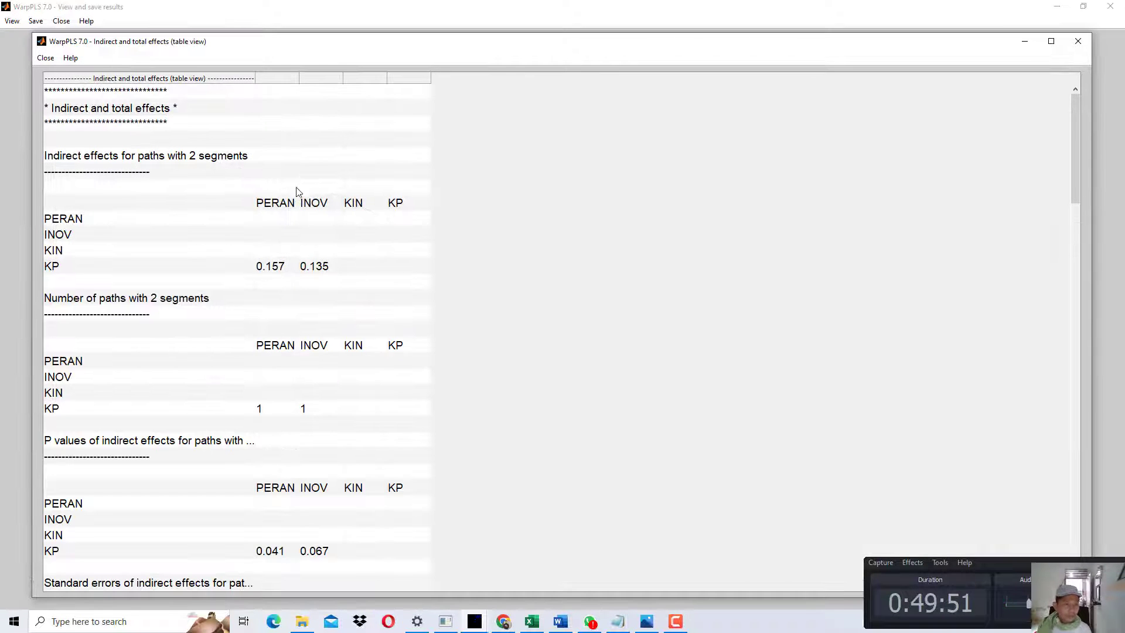
Widen the label column to show its full headings and inspect the indirect effect P value of PERAN on KP.
click(149, 443)
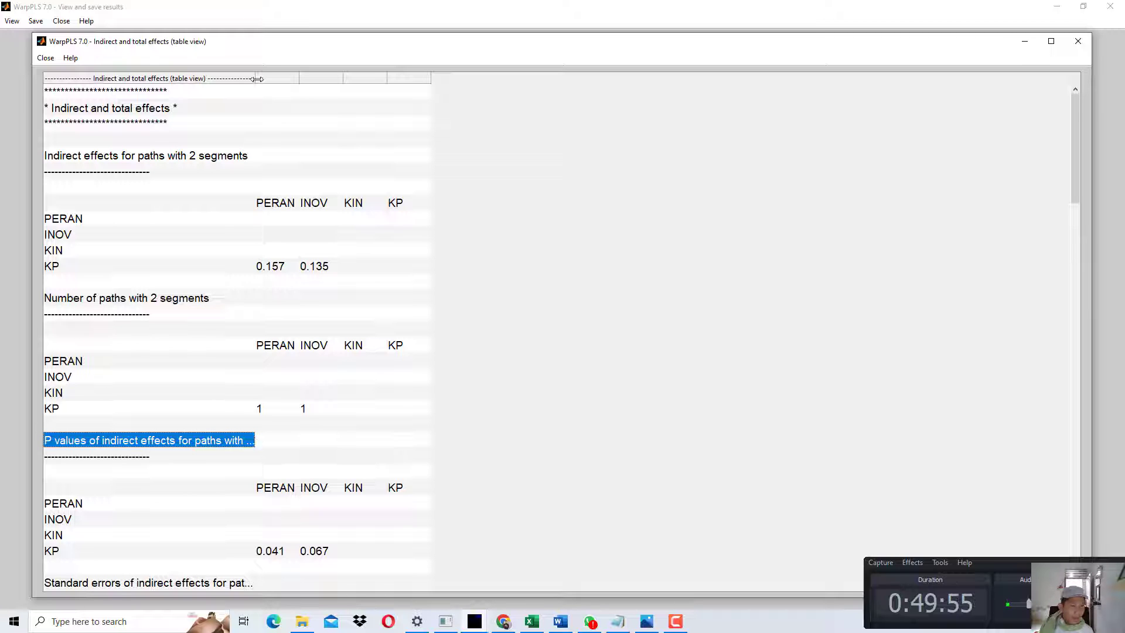
drag(258, 78, 380, 80)
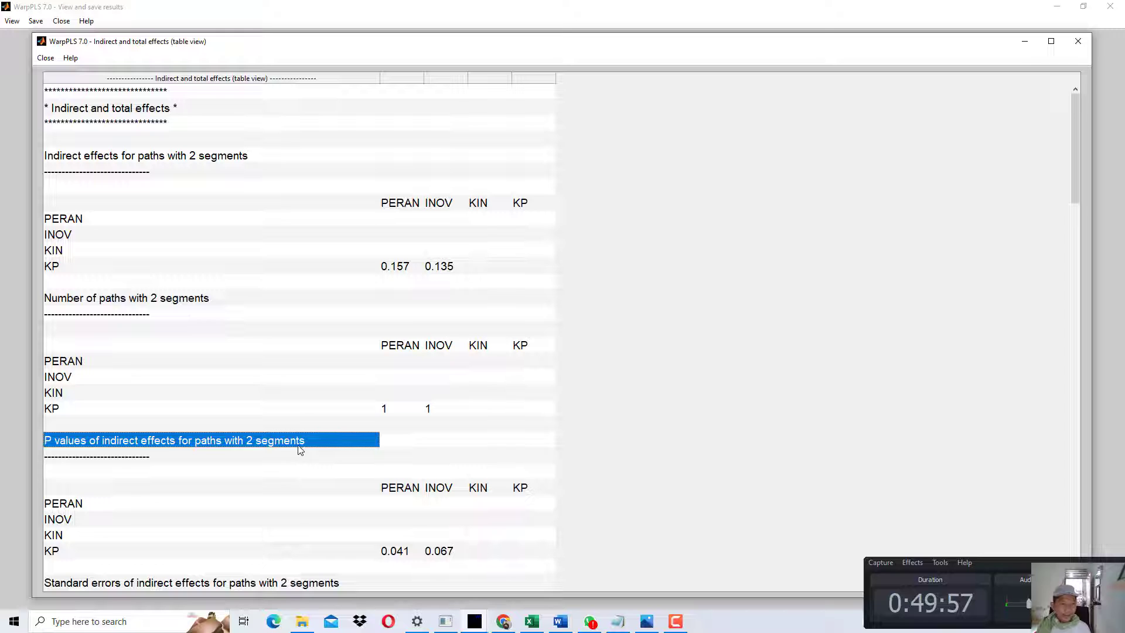
click(396, 551)
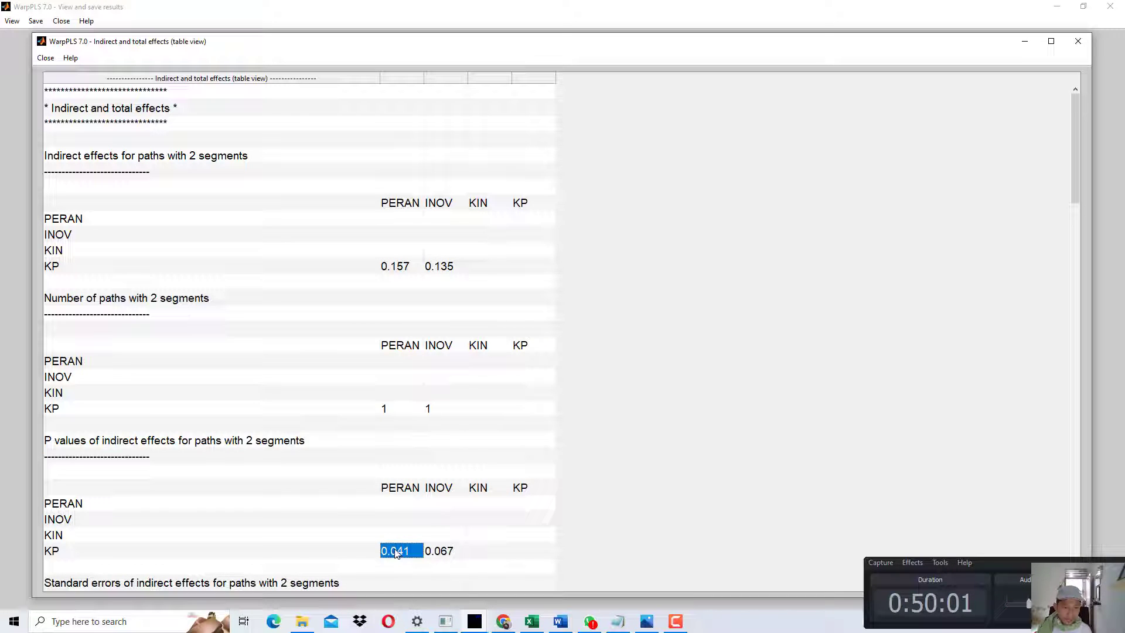
Replace the Notepad notes with "Kinerja signifikan memediasi hubungan antara peran dan KP, dengan nilai P-Values = 0,041 < 0,05".
click(624, 629)
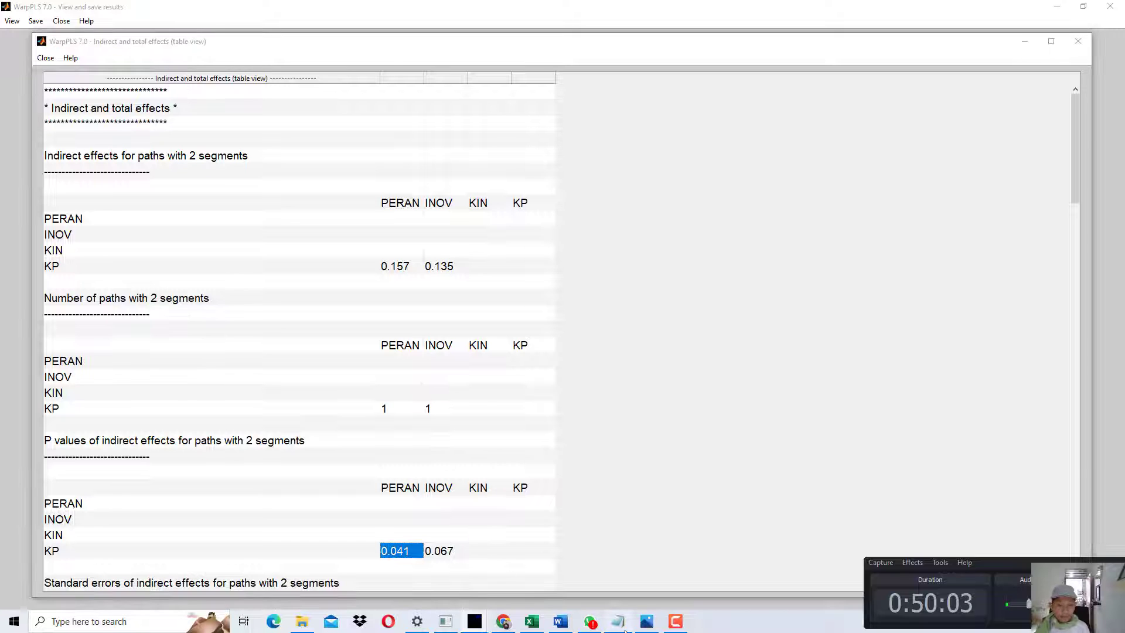
key(ctrl+a)
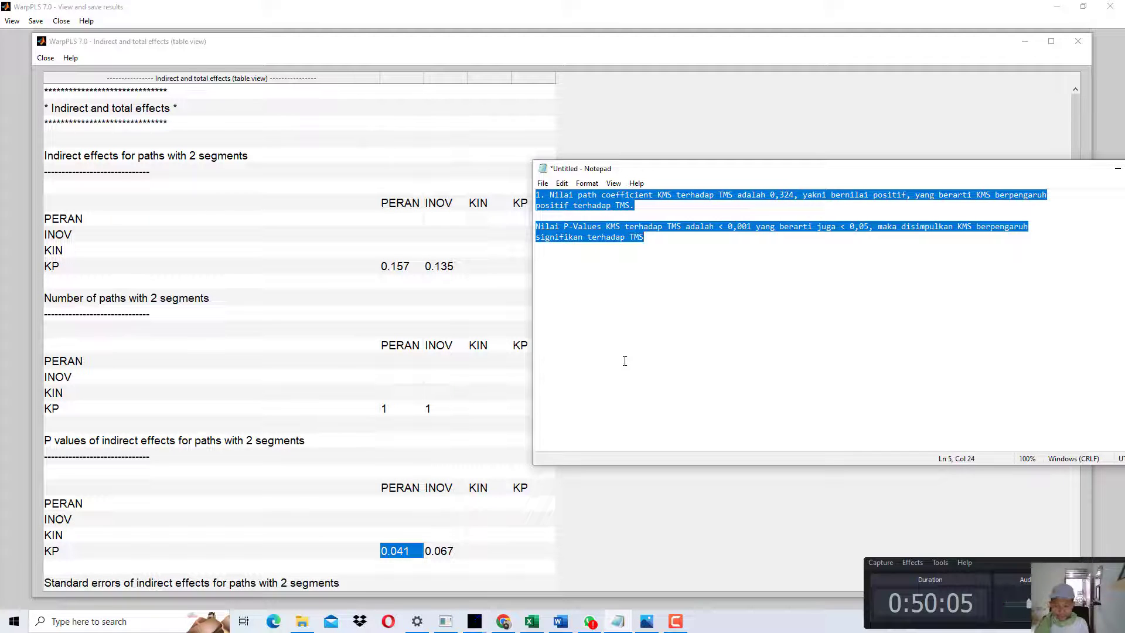
key(Delete)
text(Kinerja signifikan memediasi hubungan antara )
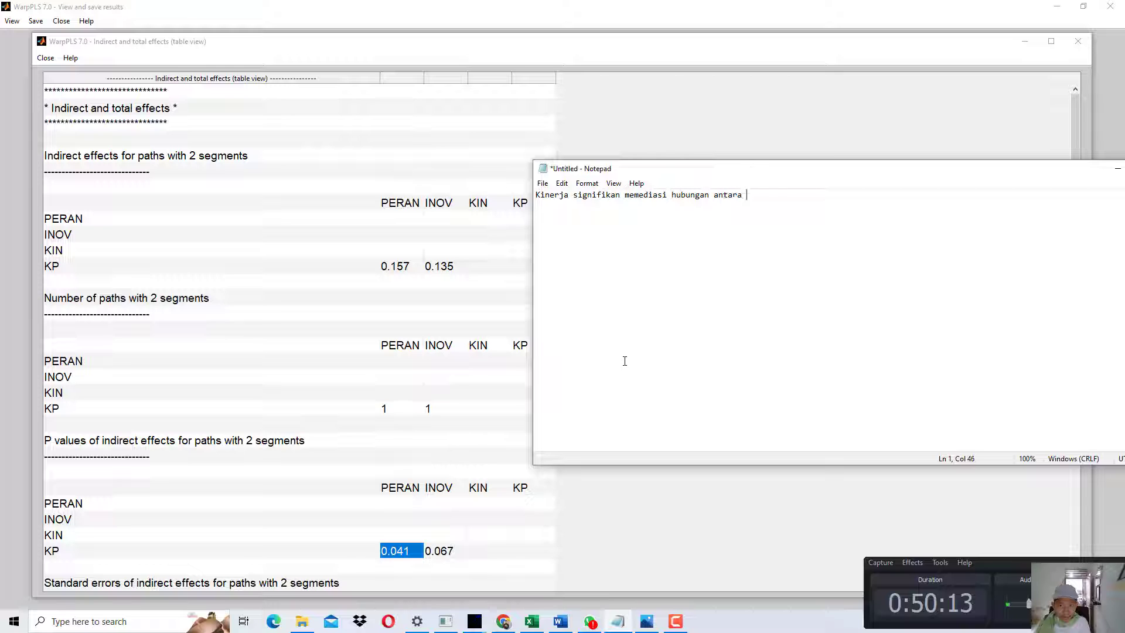
text(peran dan KP, dengan nilai P-Valu)
text(es = 0,041 < 0)
text(,05  K)
Add the line "Kinerja TIDAK SIGNIFIKAN MEMEDIASI HUBUNGAN antara peran dan inovasi, dengan nilai P-Values = 0,067 > 0,05" below the first conclusion in Notepad.
text(inerja TIDA KS)
key(BackSpace)
key(BackSpace)
key(BackSpace)
text(K SIGNIFIKAN MEME)
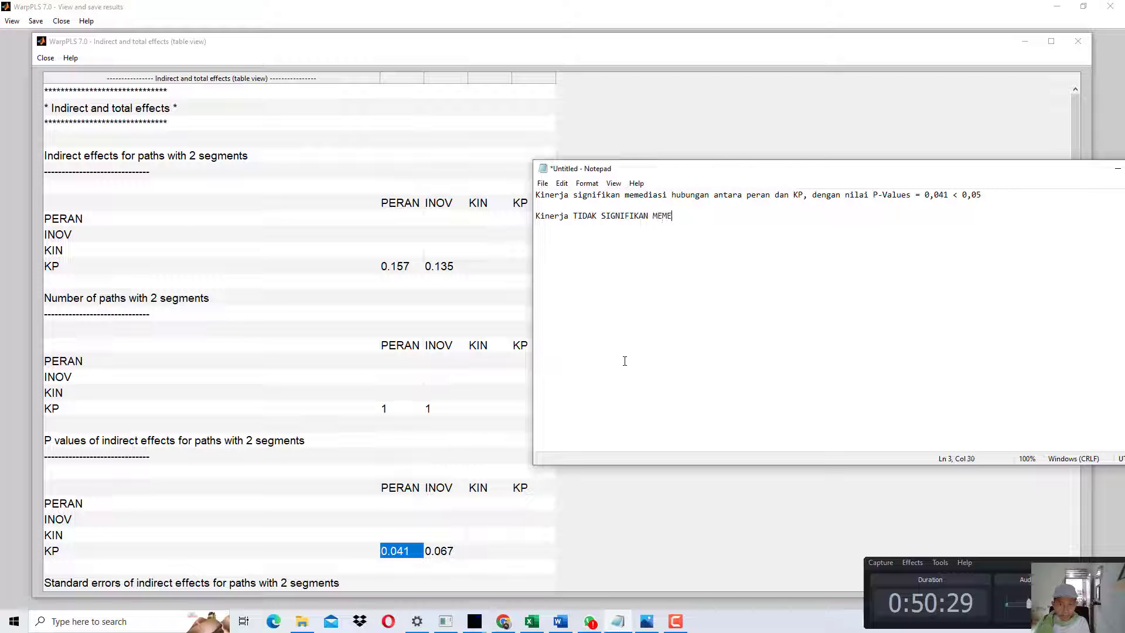
text(DIASI HUBUNGAN )
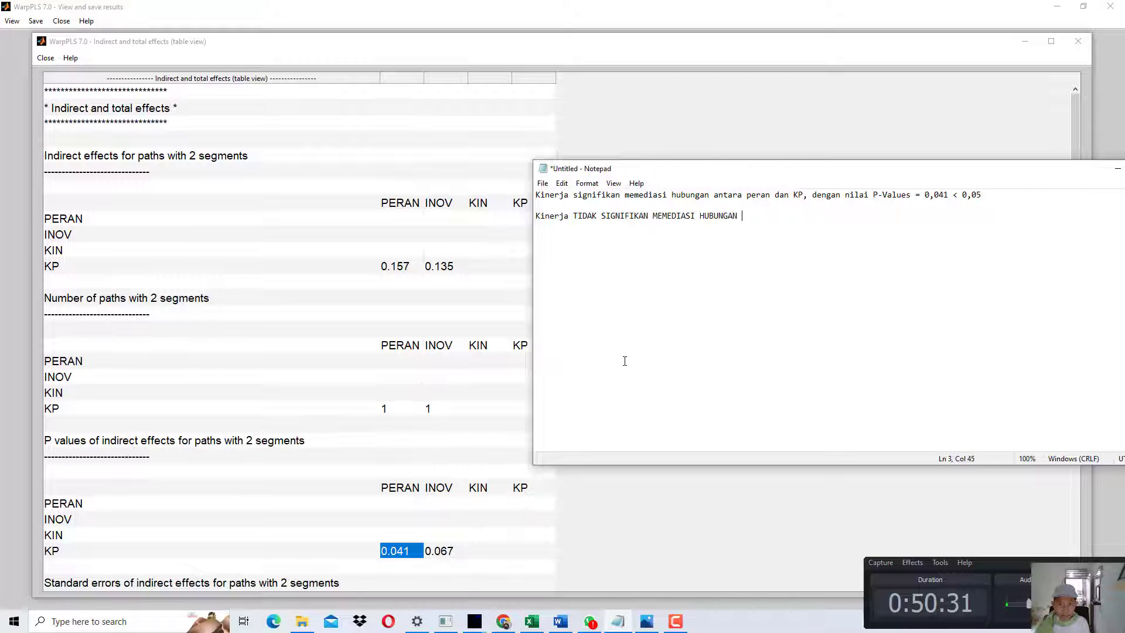
text(antara peran dan)
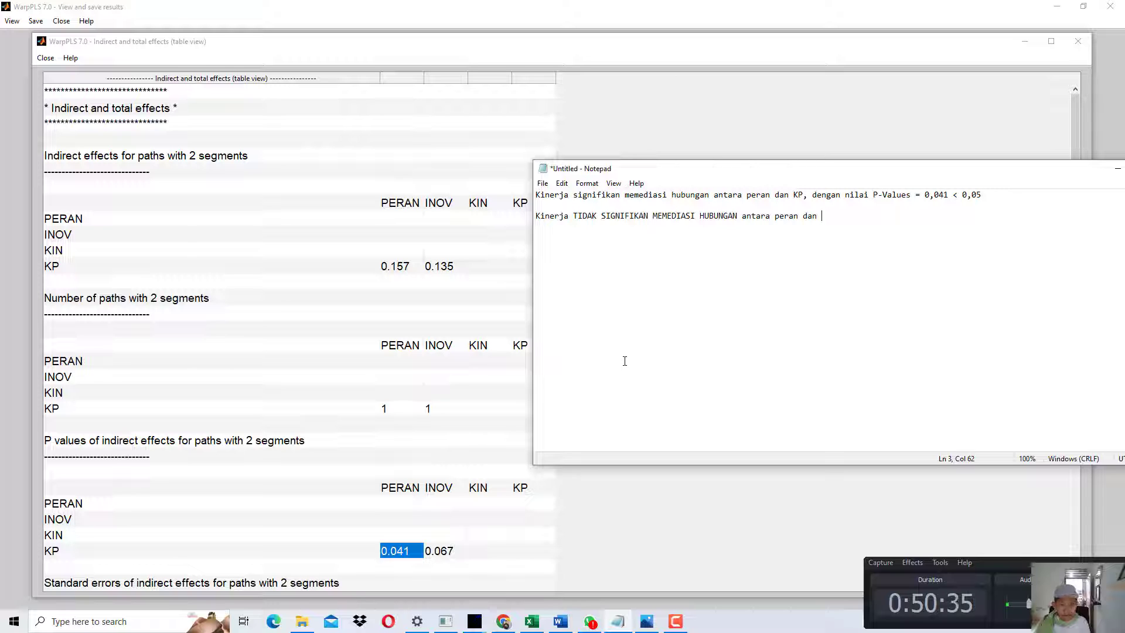
text( inovasi, dengan nilai P-Values = 0,067 > -)
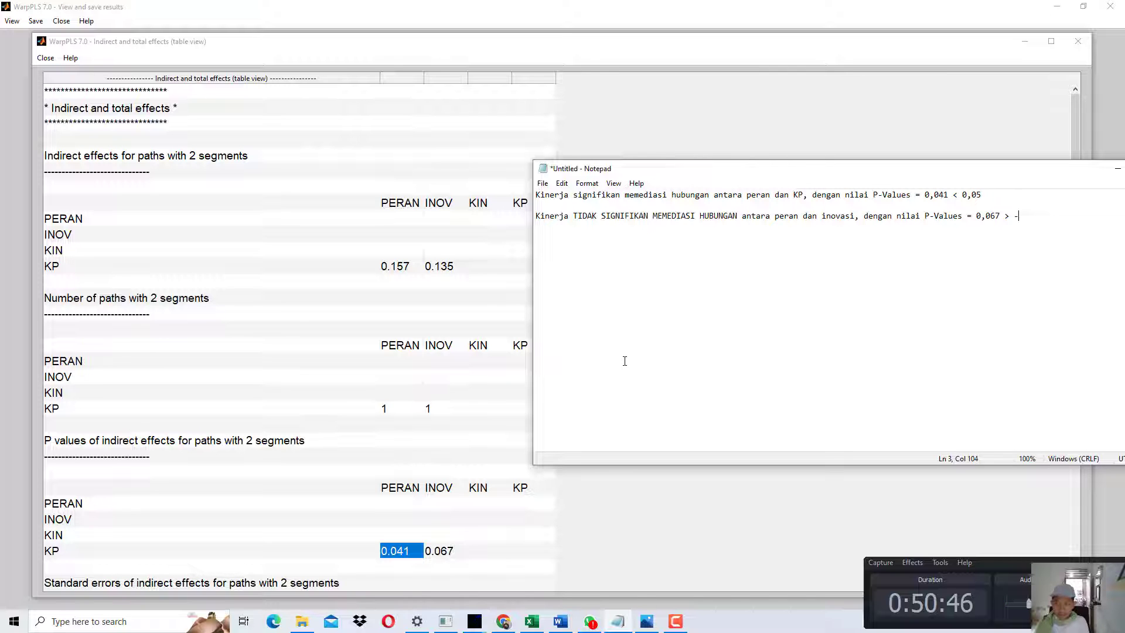
key(BackSpace)
text(0,05)
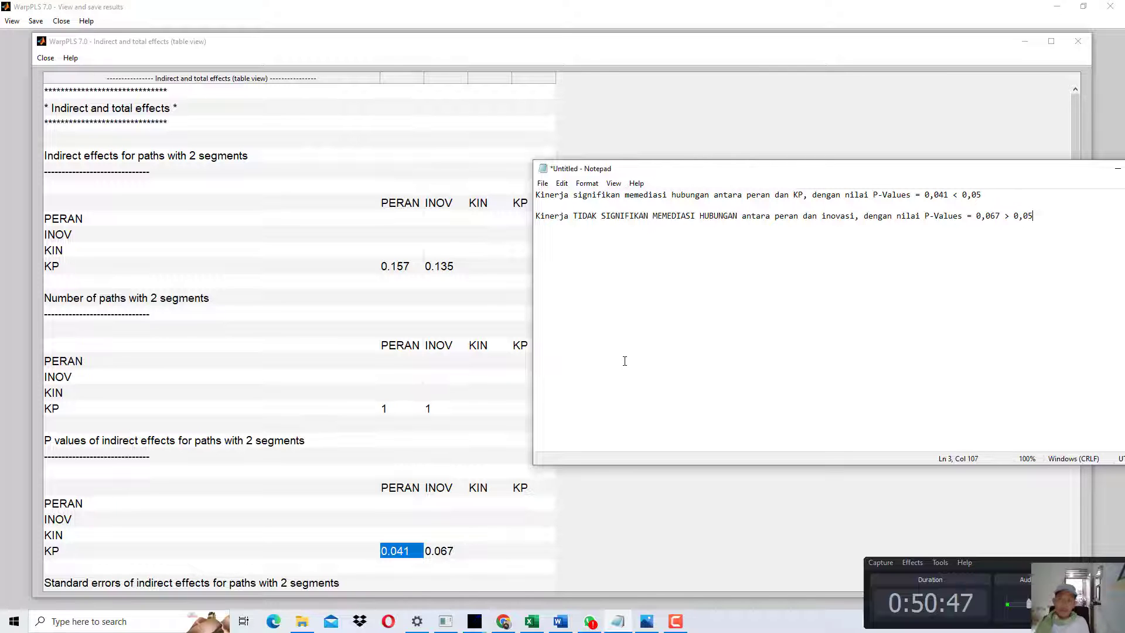
Return to WarpPLS, close the indirect and total effects table and open the general SEM analysis results.
click(201, 205)
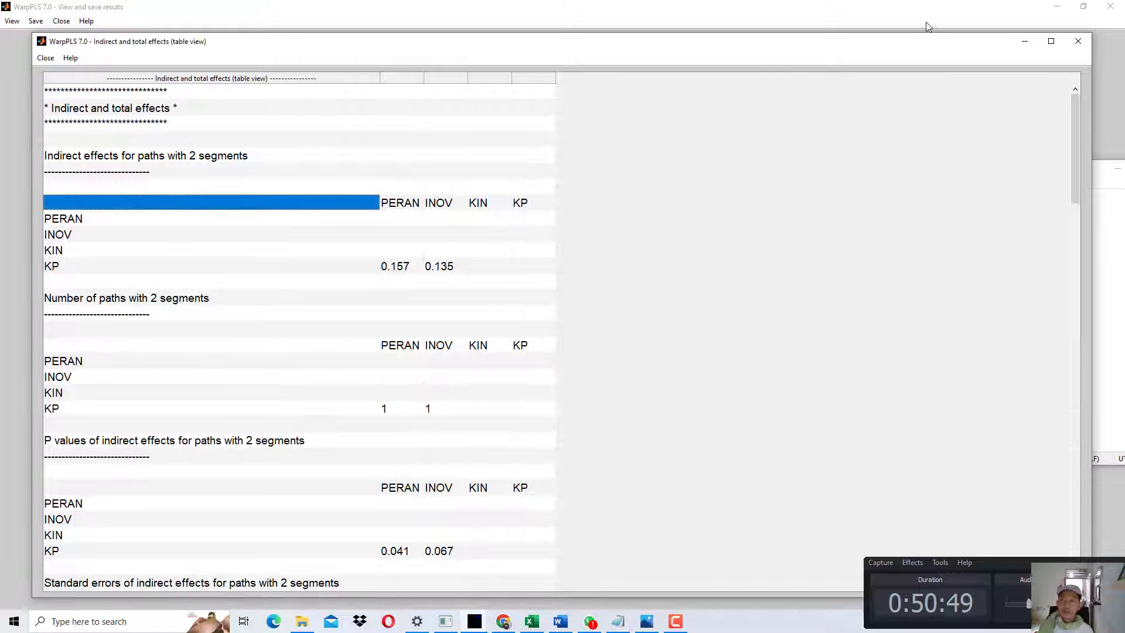
click(1077, 41)
click(11, 21)
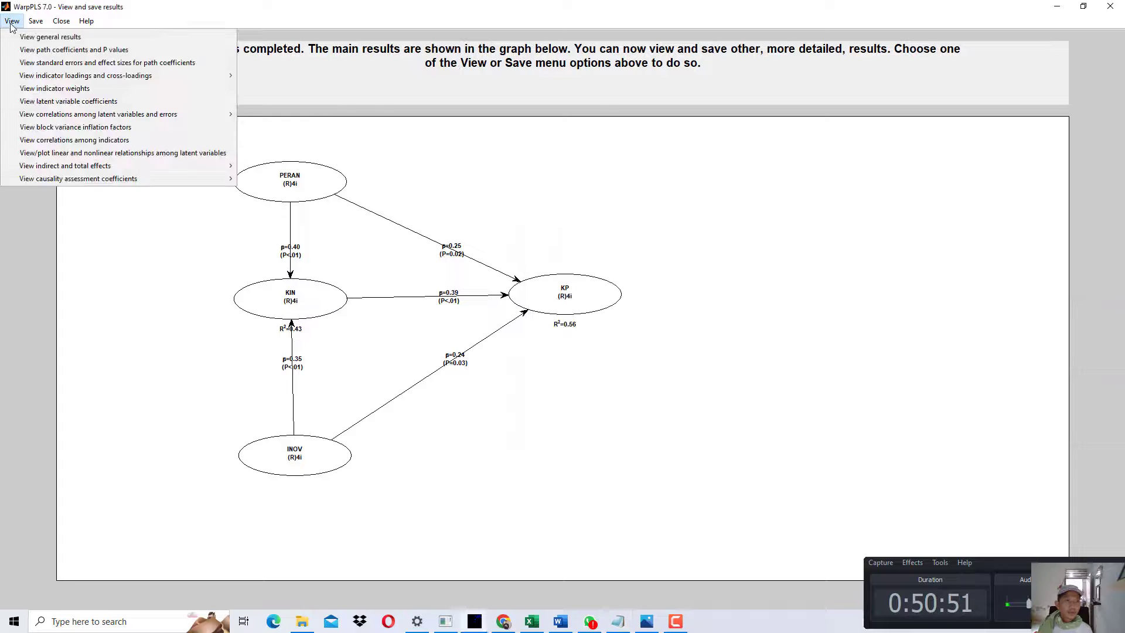
click(105, 42)
click(909, 101)
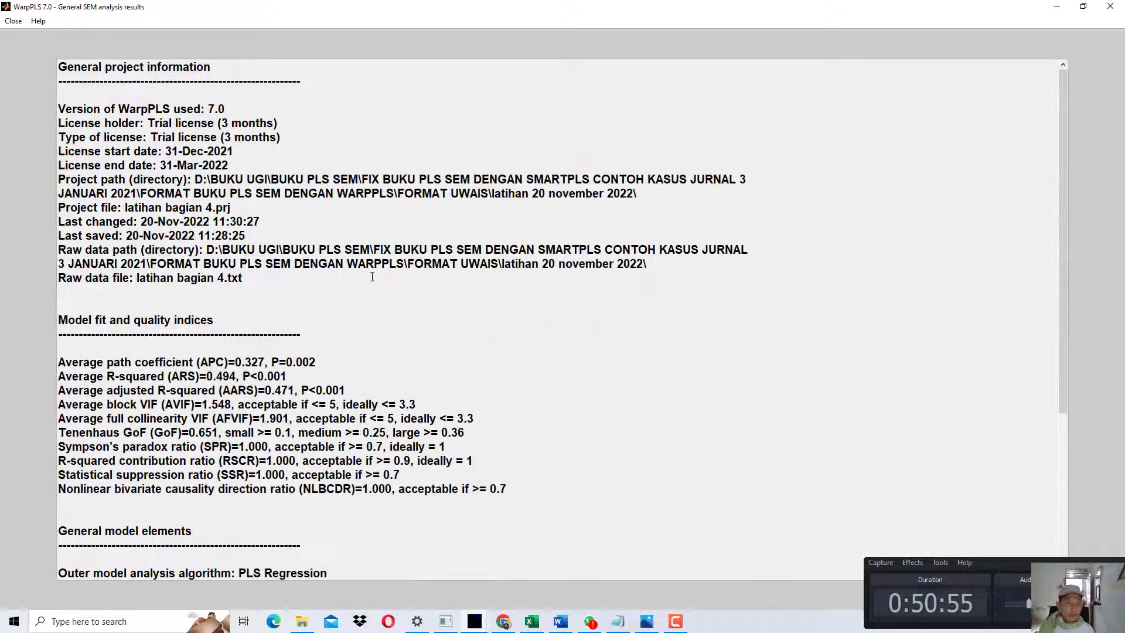
Examine the model fit and quality indices, including the APC, ARS, AARS and AVIF values, and close the general results.
drag(316, 365, 247, 379)
click(346, 389)
drag(346, 389, 311, 389)
drag(202, 403, 243, 404)
drag(329, 404, 309, 404)
click(242, 432)
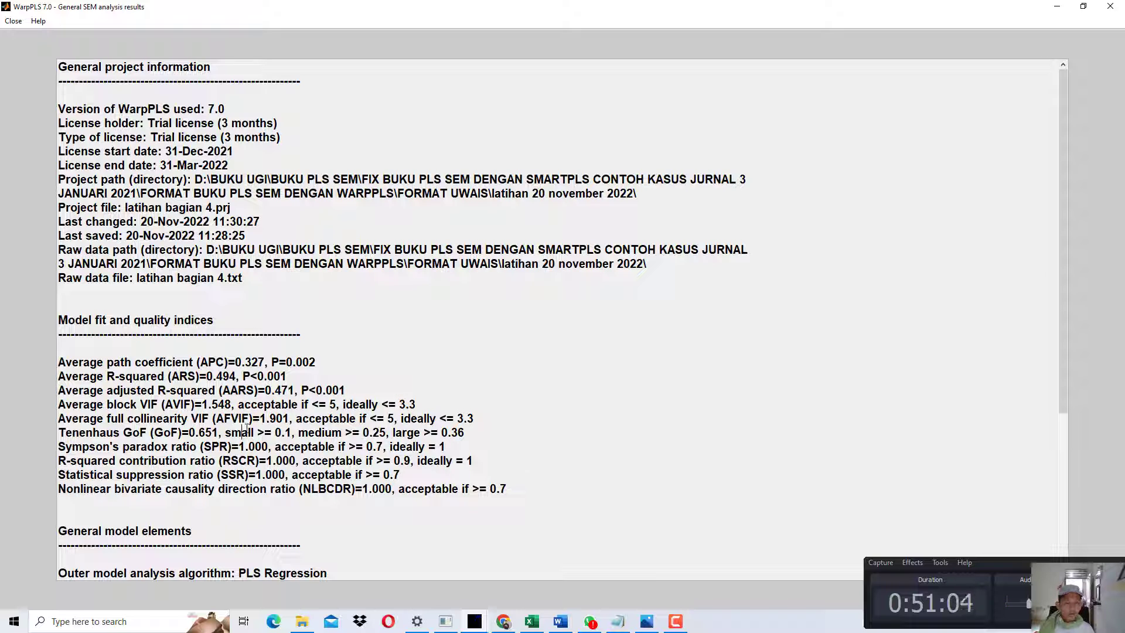
click(1112, 10)
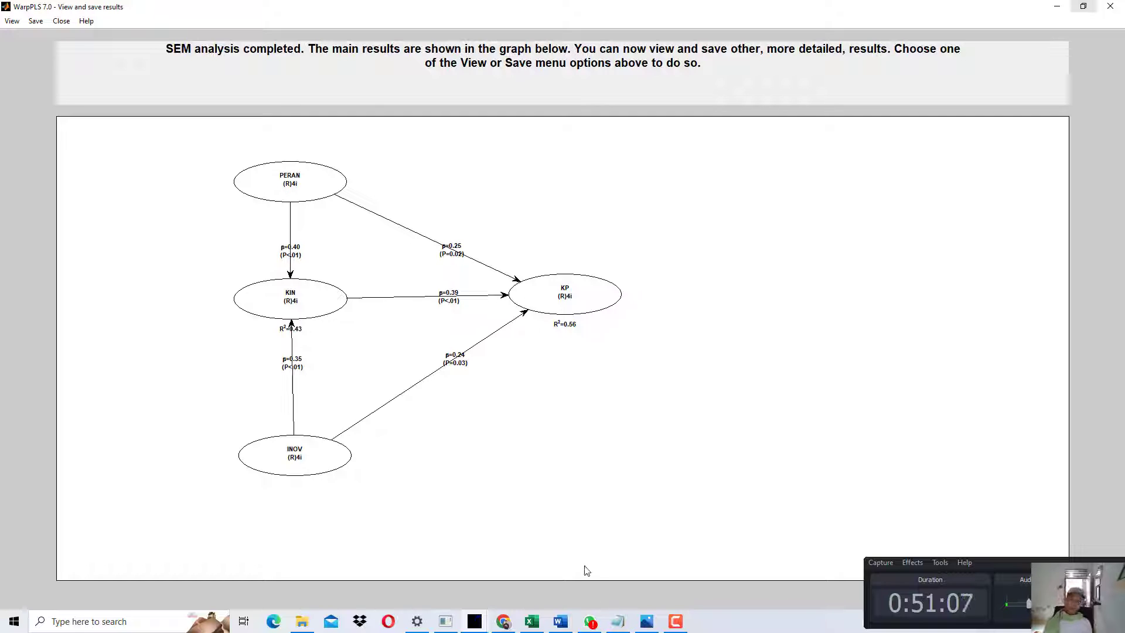